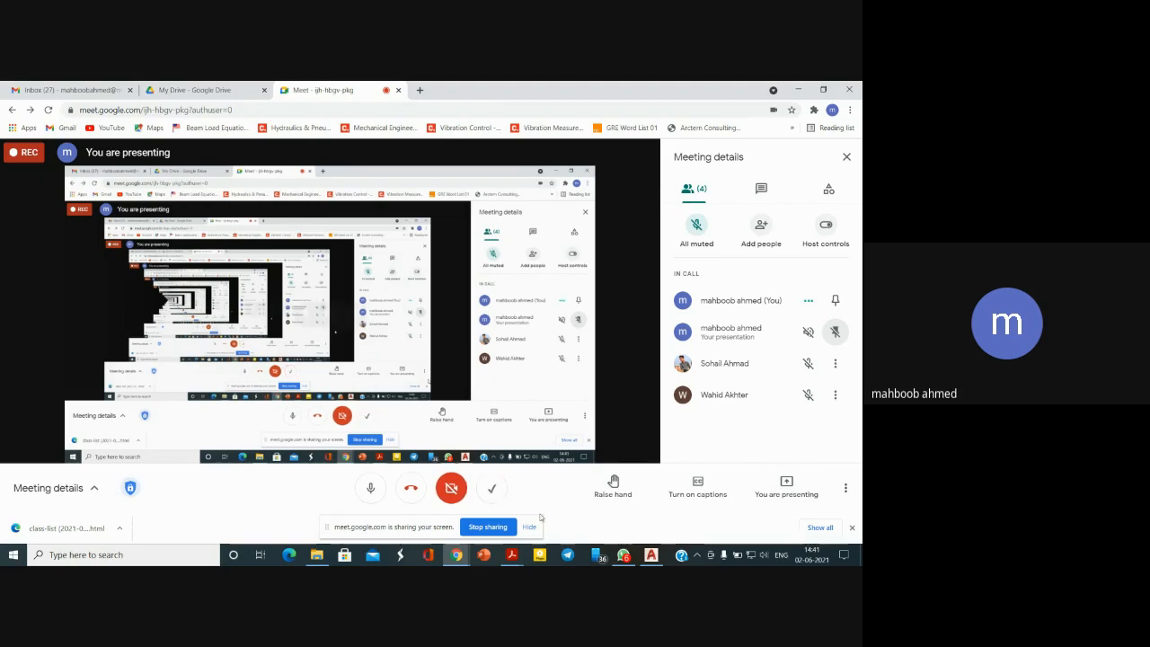
# Close the RESULT ORPR document window and switch to vykresy.pdf in Acrobat Reader
pyautogui.moveTo(513, 557)
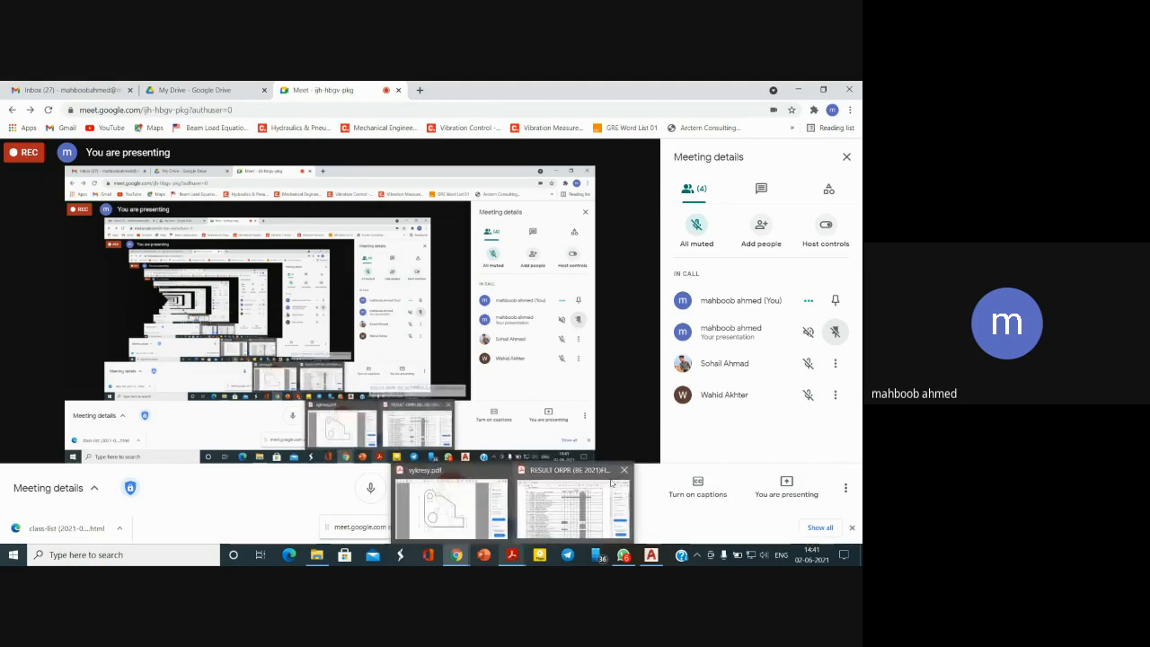
pyautogui.click(573, 507)
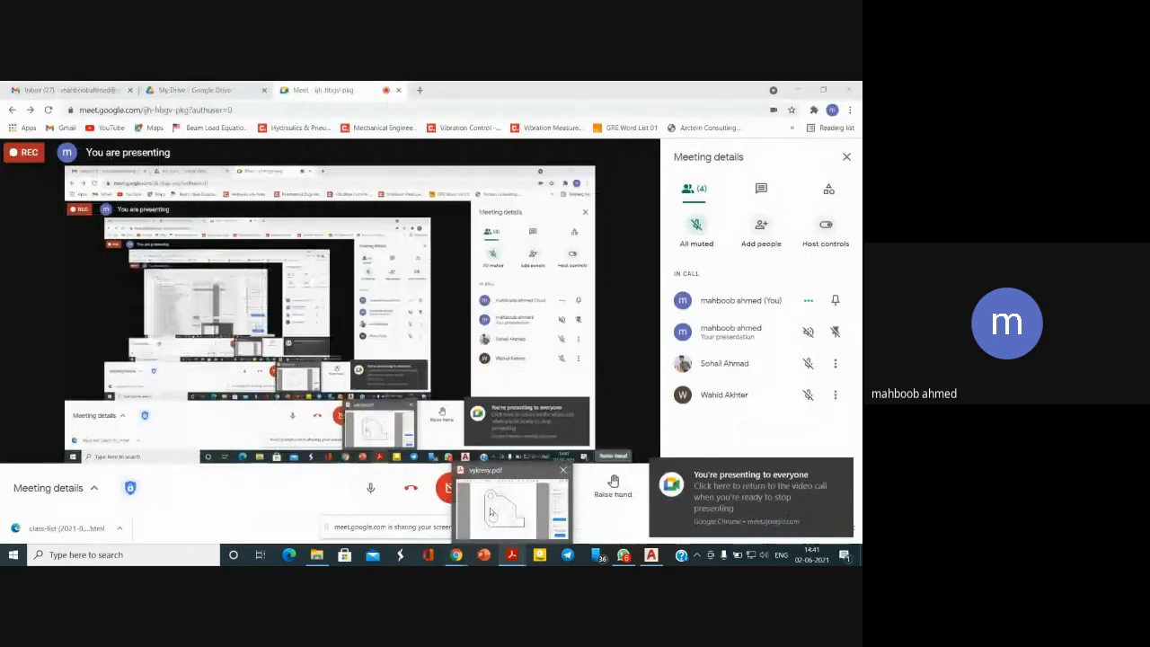
pyautogui.click(513, 507)
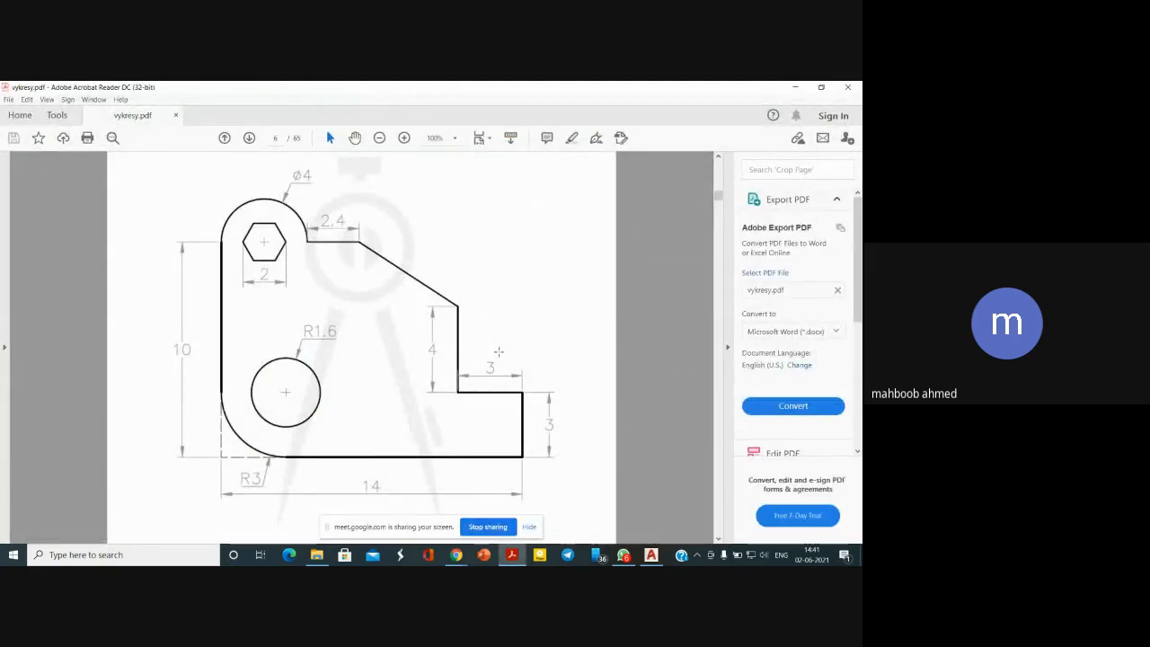
# Bring the full dimensioned plate drawing on page 6 into view and hide the screen-sharing notice
pyautogui.scroll(-5, 575, 350)
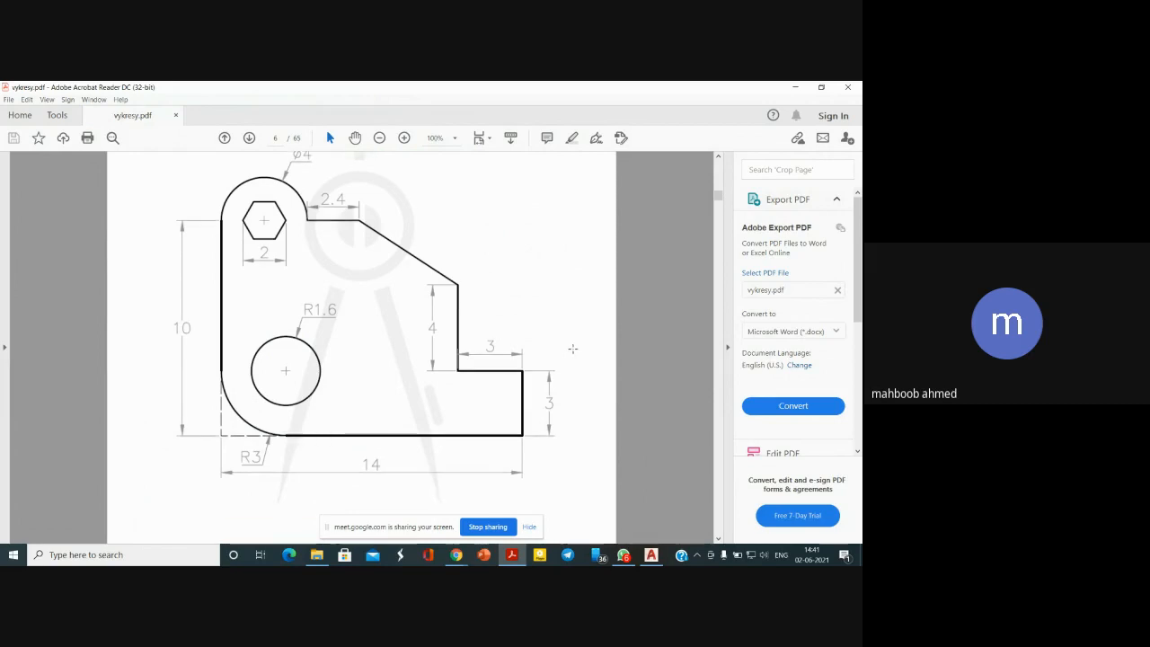
pyautogui.scroll(-7, 573, 353)
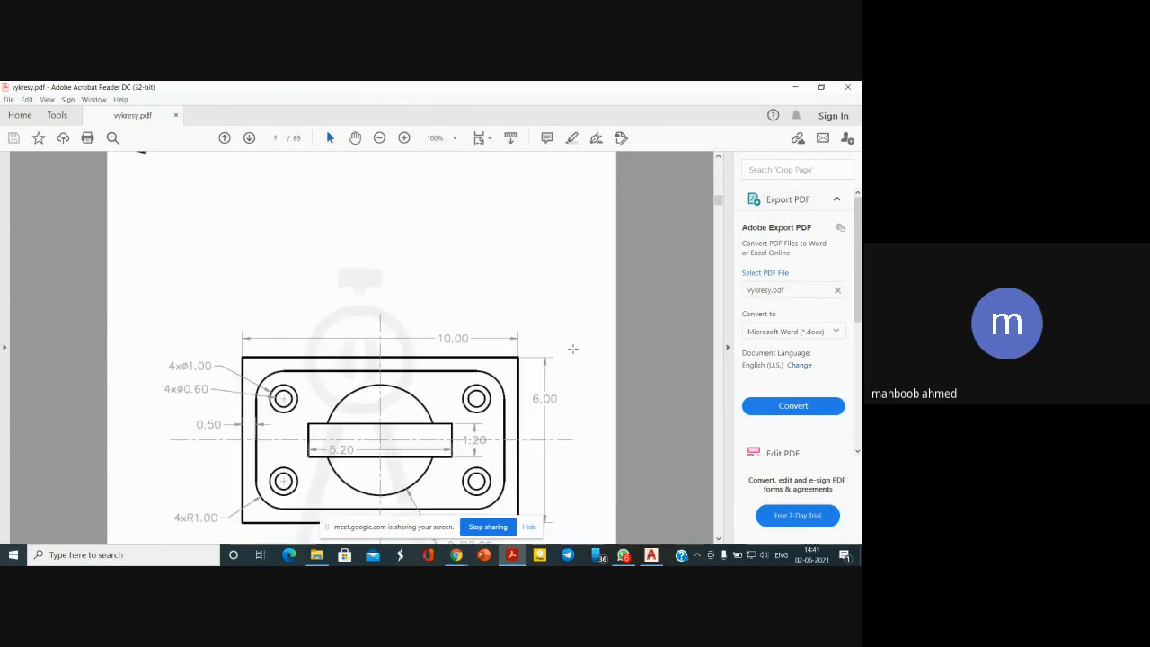
pyautogui.scroll(2, 573, 348)
pyautogui.scroll(9, 573, 348)
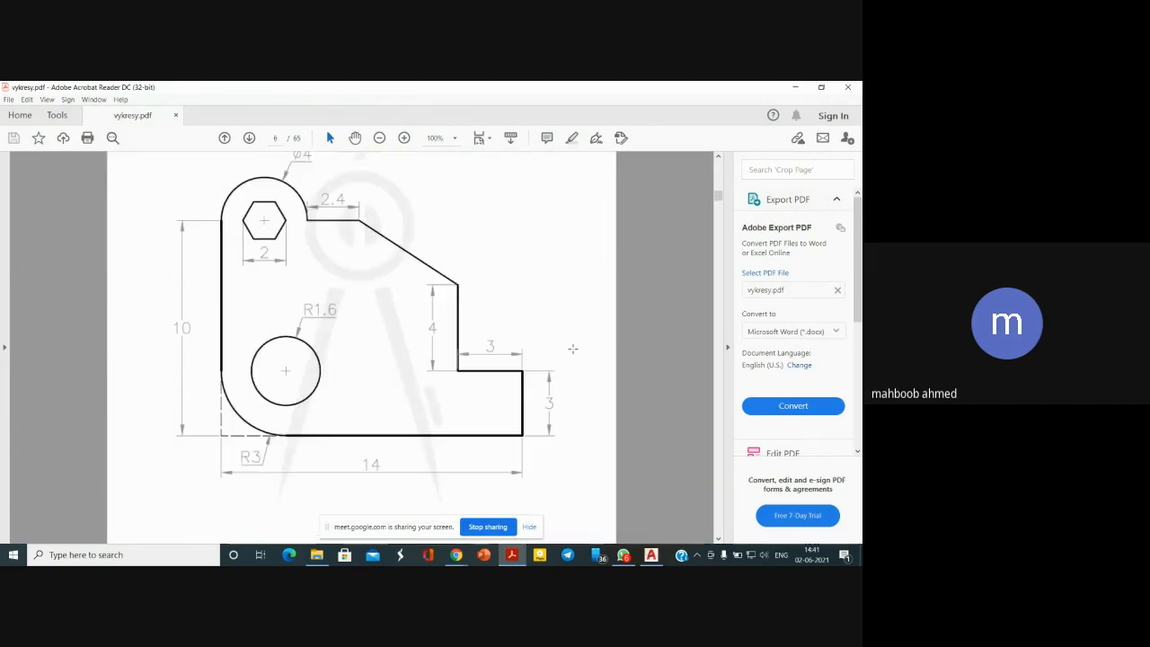
pyautogui.scroll(1, 572, 347)
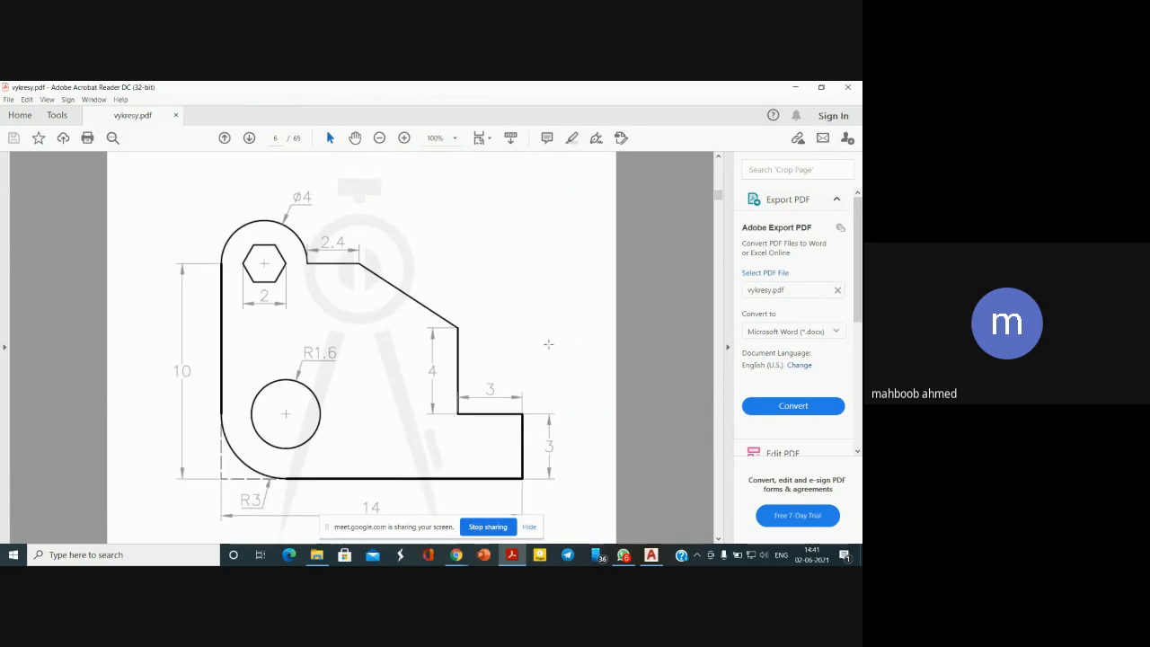
pyautogui.scroll(-1, 549, 345)
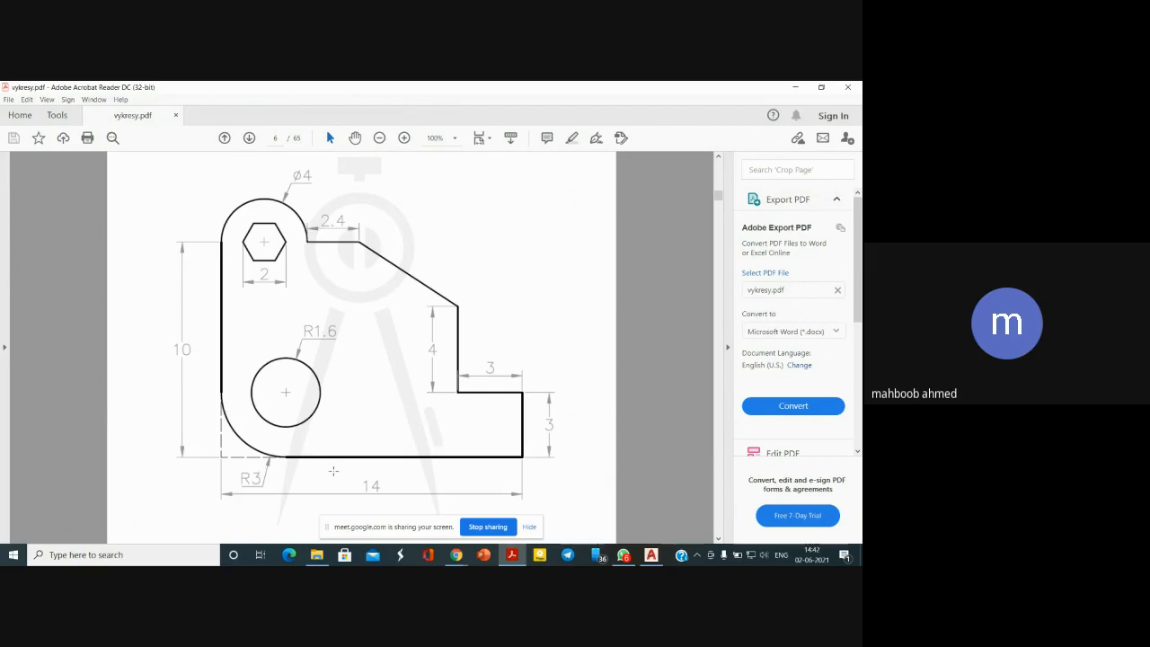
pyautogui.click(529, 528)
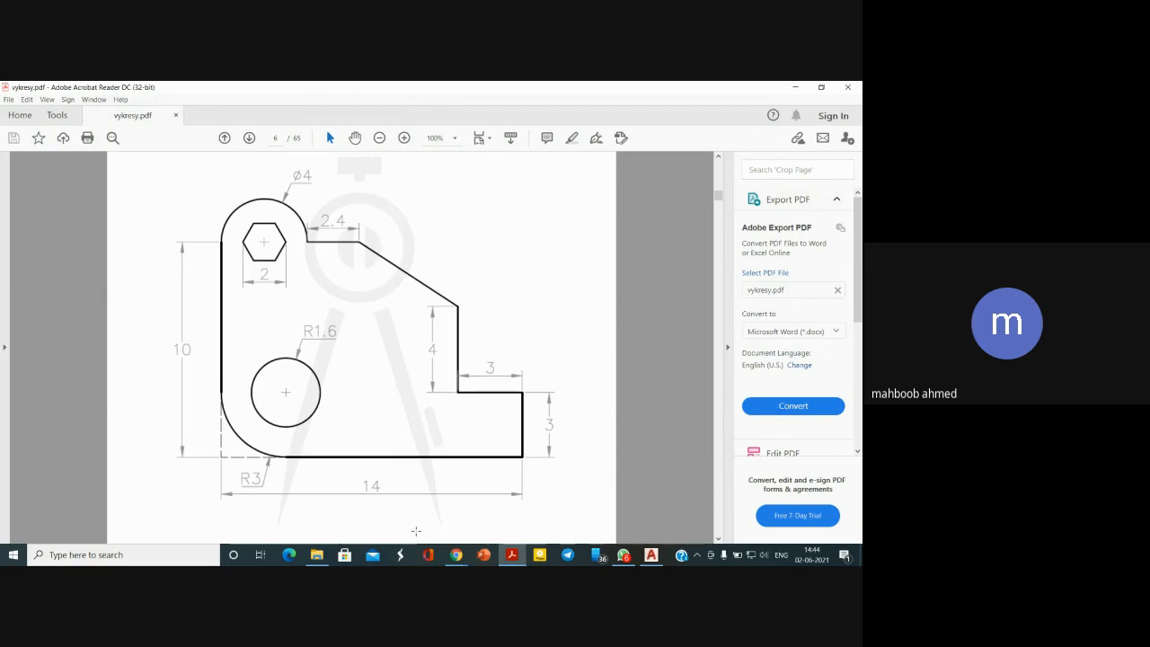
# Switch to the Google Meet call, respond to the join request, and return to vykresy.pdf in Acrobat Reader
pyautogui.moveTo(453, 556)
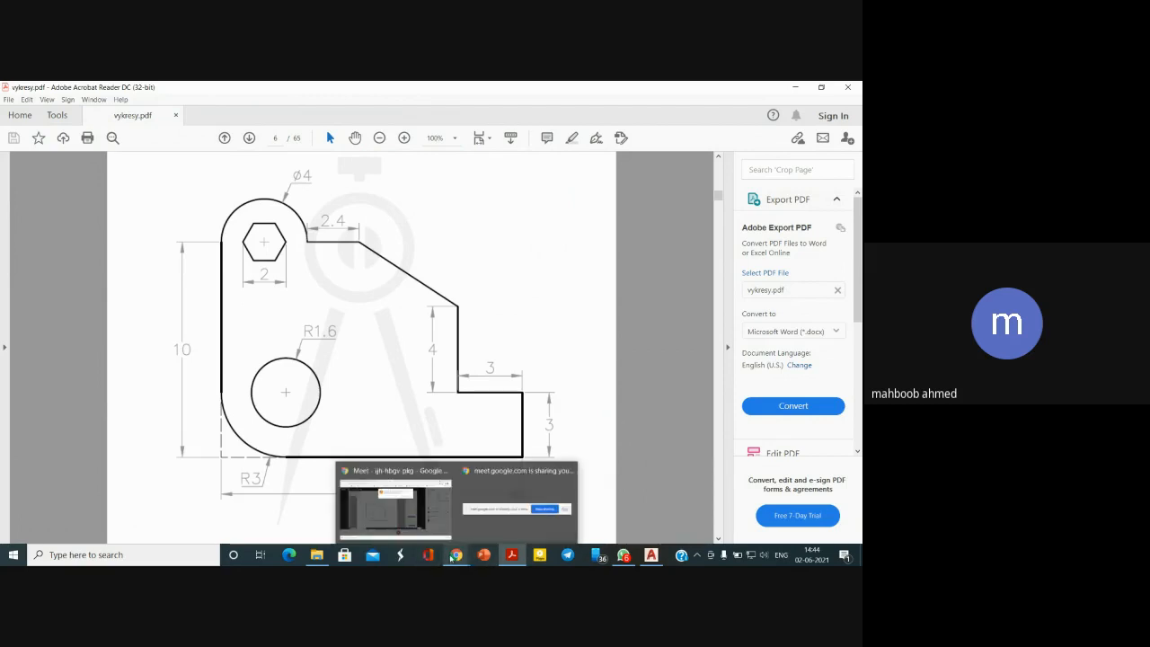
pyautogui.click(423, 519)
pyautogui.click(539, 206)
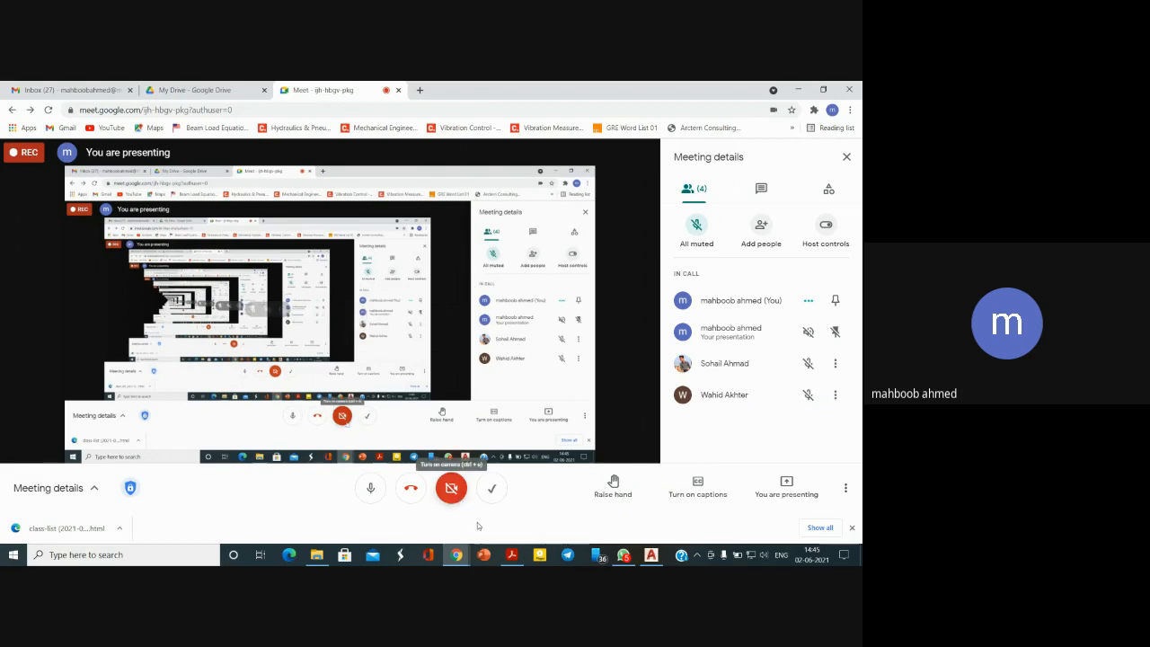
pyautogui.moveTo(624, 555)
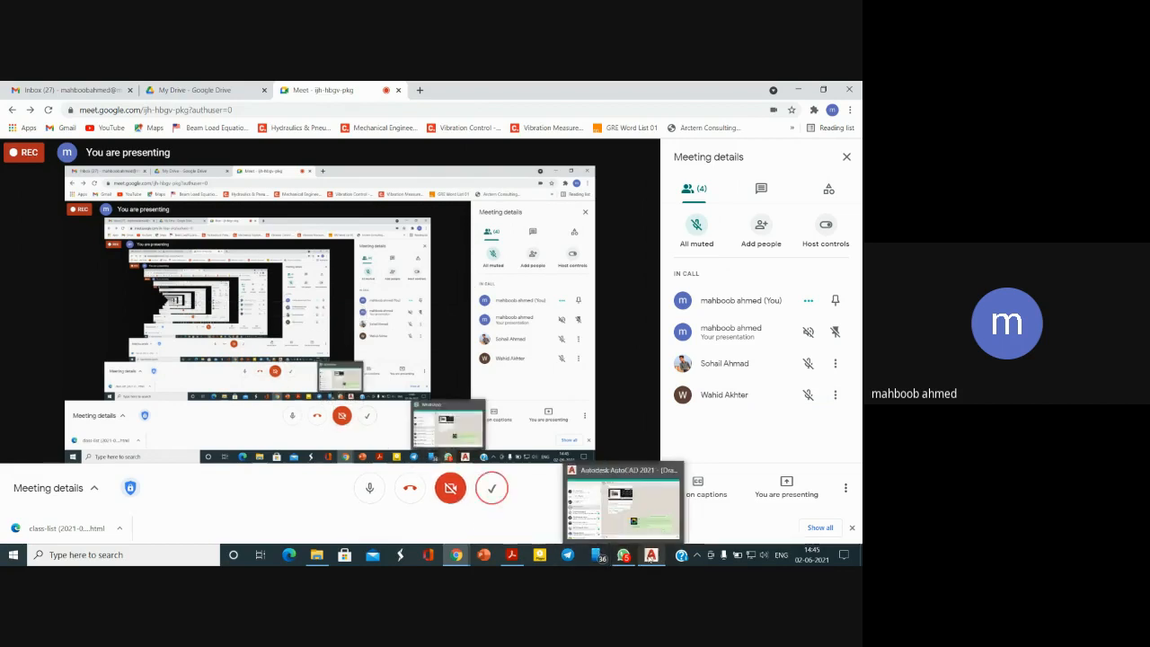
pyautogui.click(512, 554)
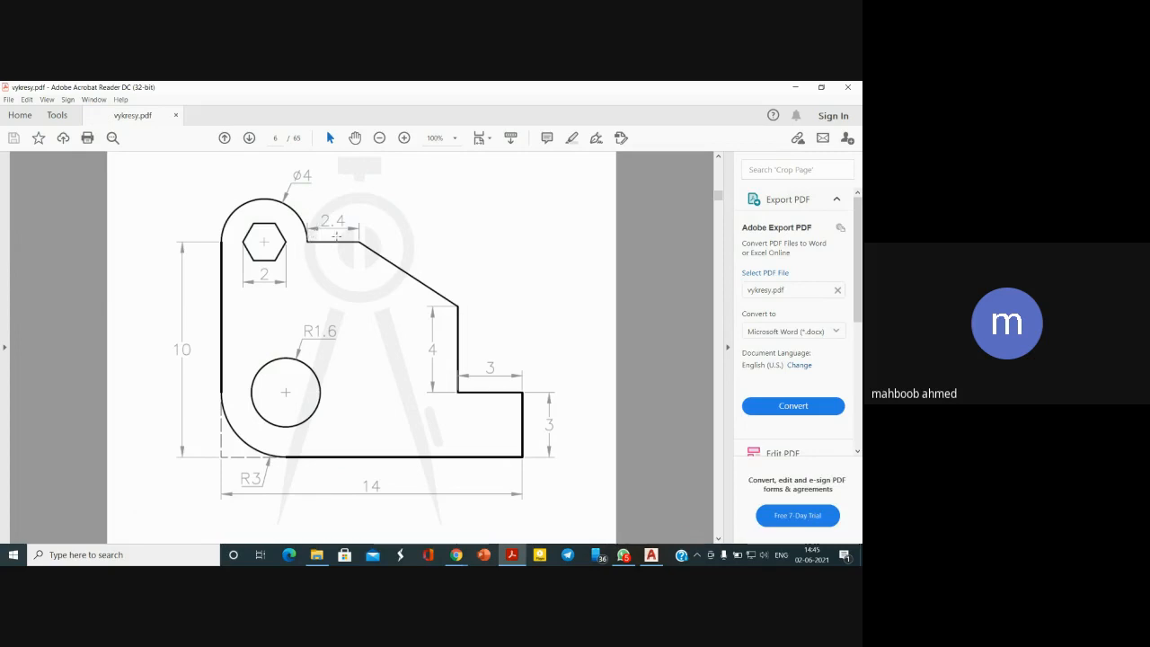
# Switch back to the Google Meet call, view all pending join requests and admit a waiting participant
pyautogui.moveTo(463, 561)
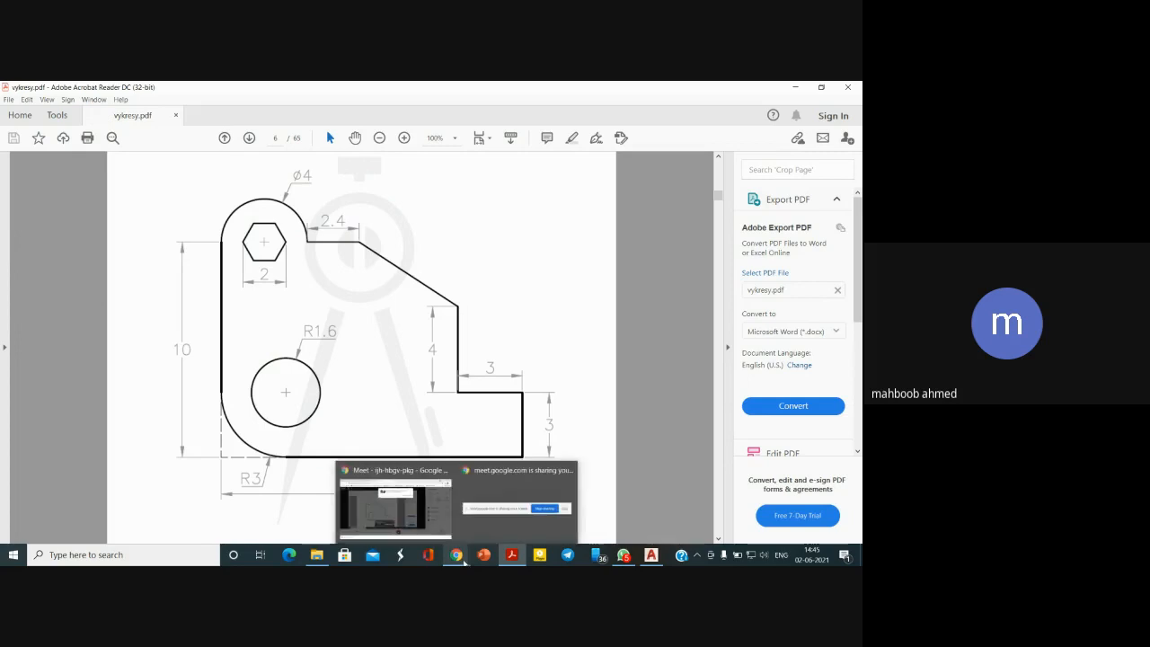
pyautogui.click(426, 506)
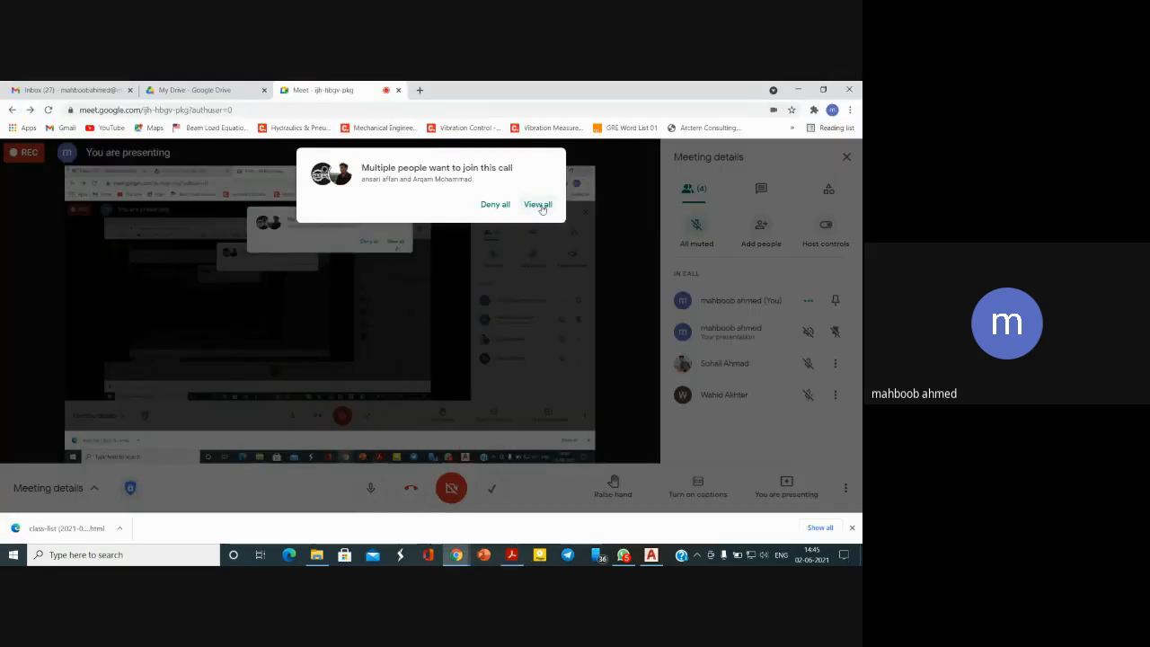
pyautogui.click(535, 276)
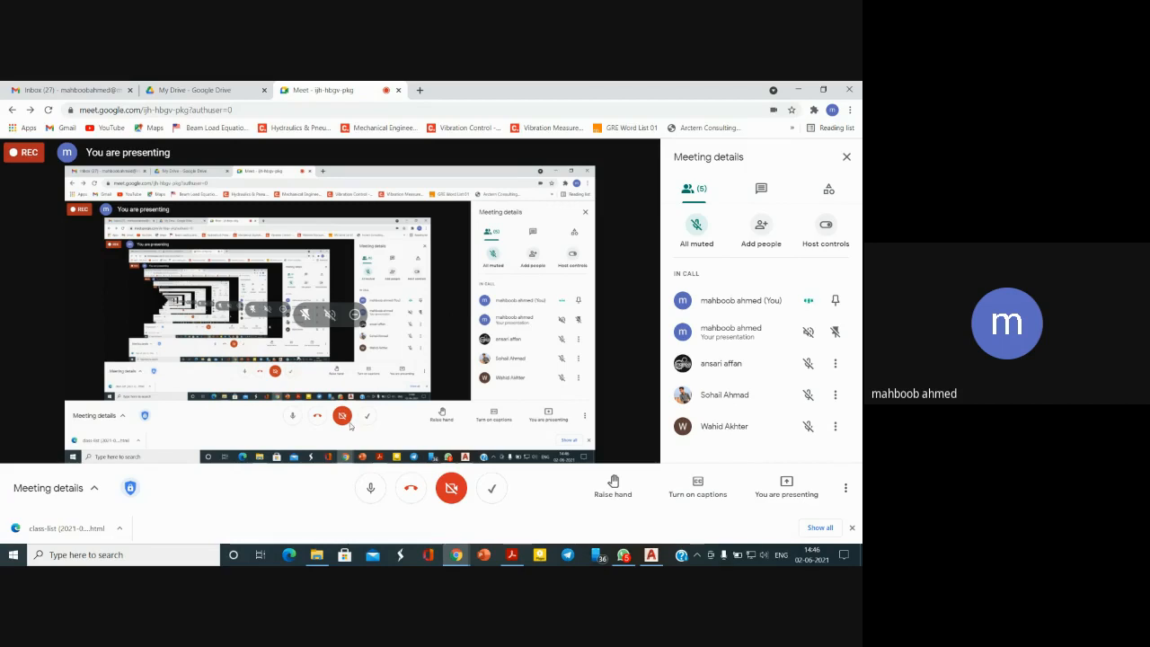
# Mute and unmute the microphone, and check the meeting's joining info
pyautogui.click(371, 487)
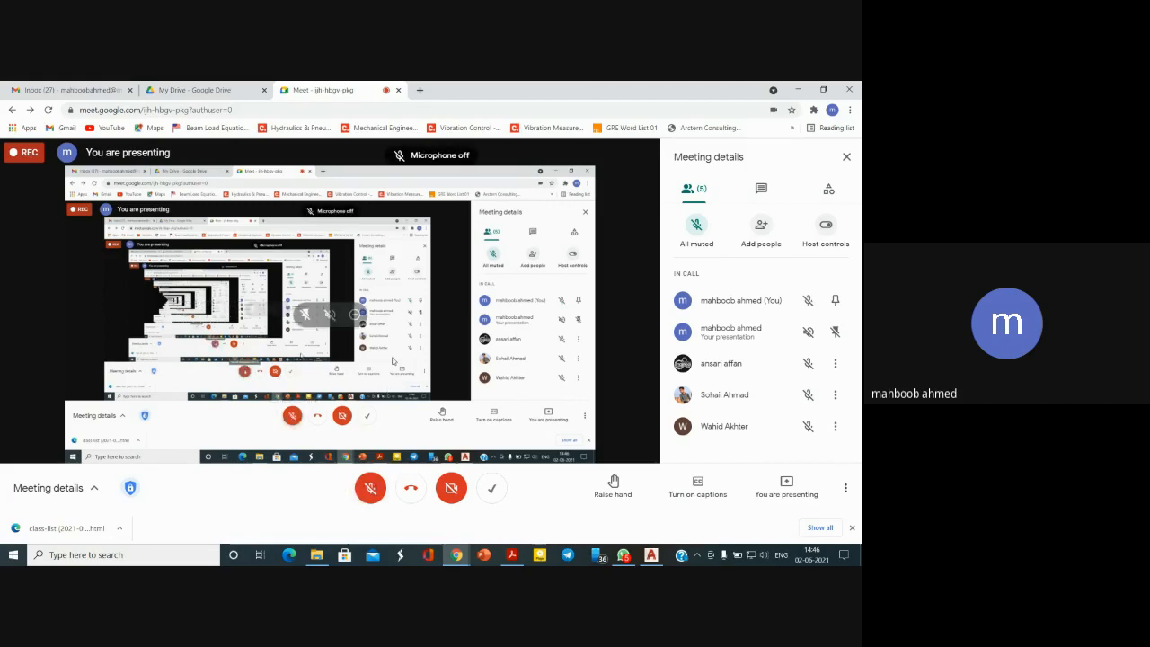
pyautogui.click(371, 489)
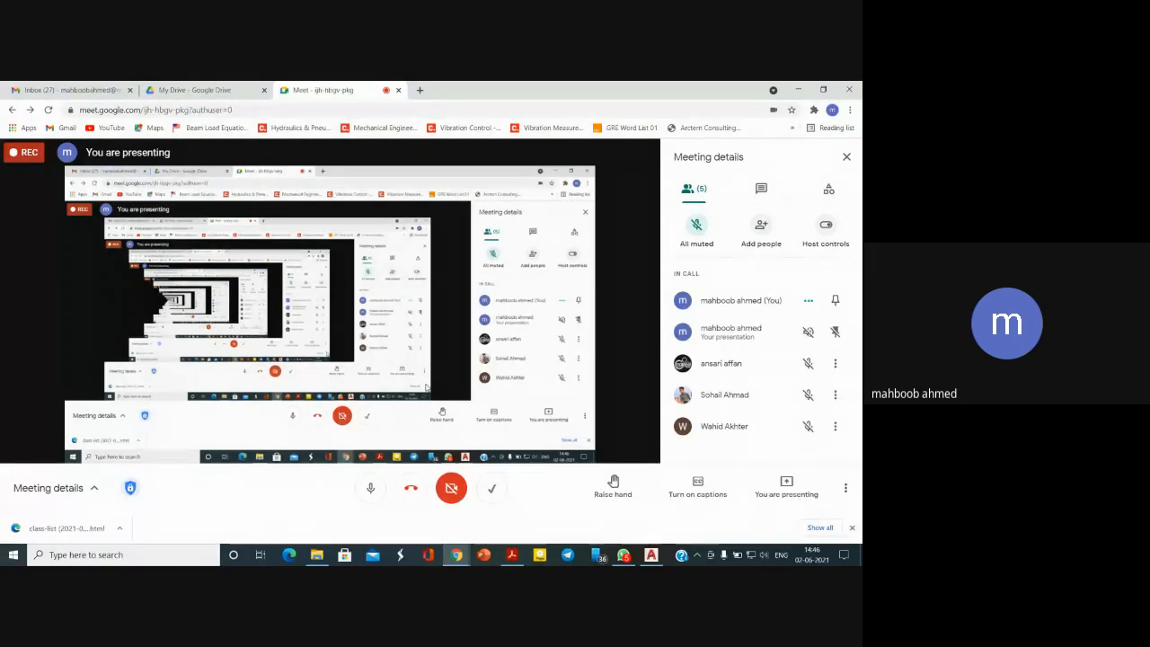
pyautogui.click(92, 490)
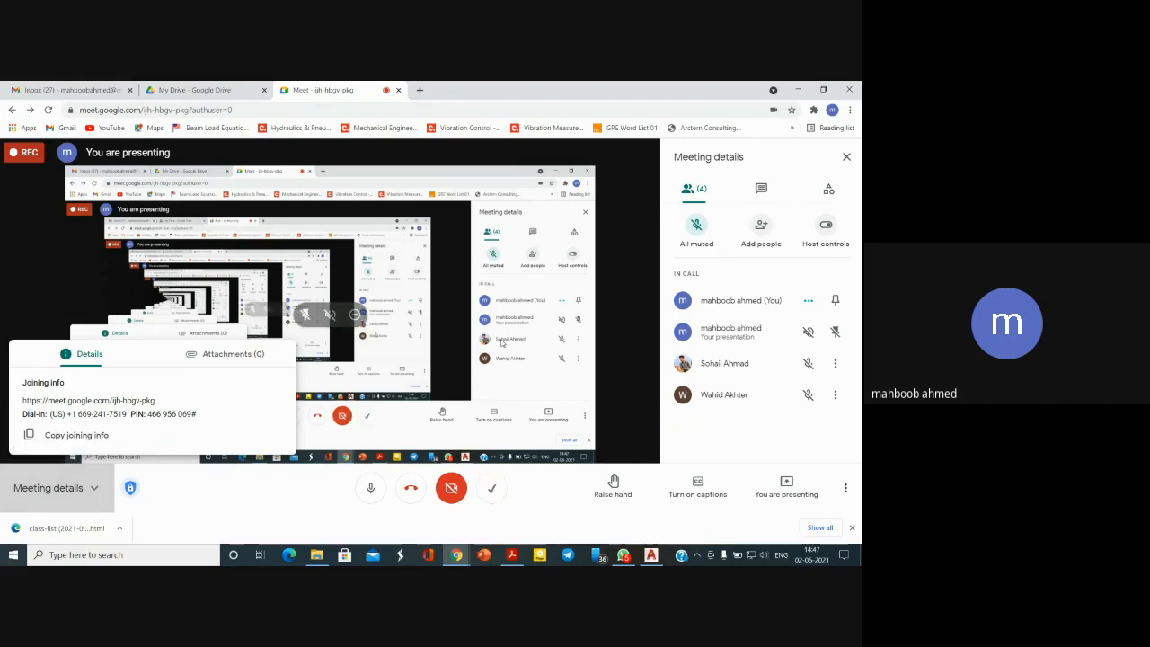
pyautogui.click(588, 372)
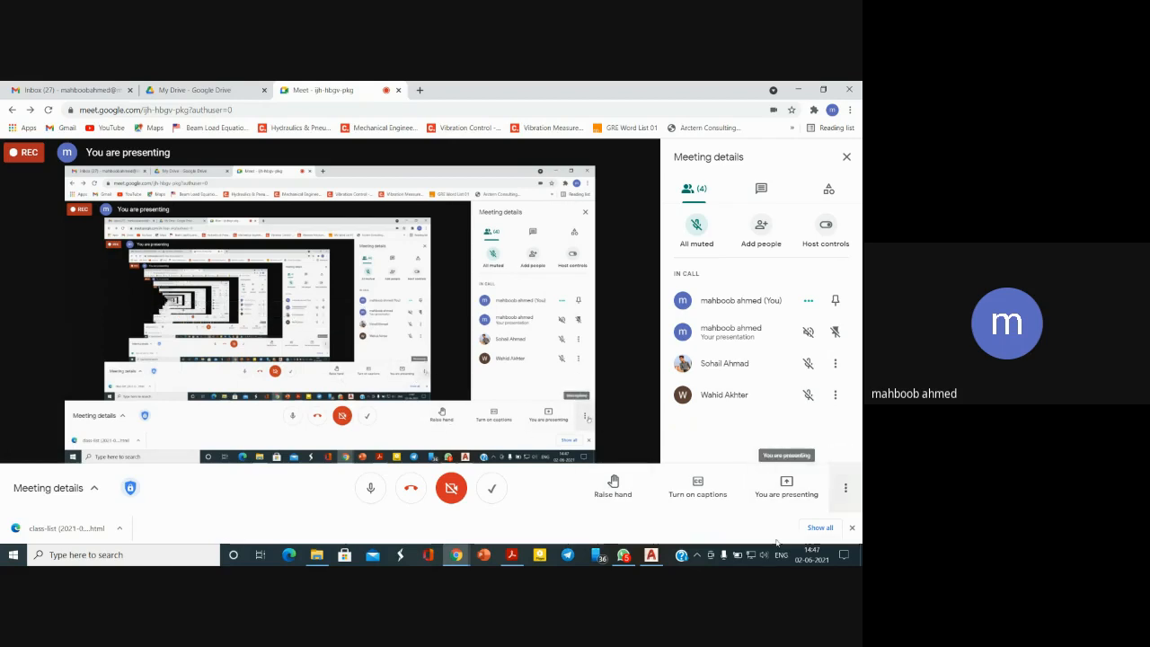
# Check the computer's available network connections and close the network list
pyautogui.click(748, 557)
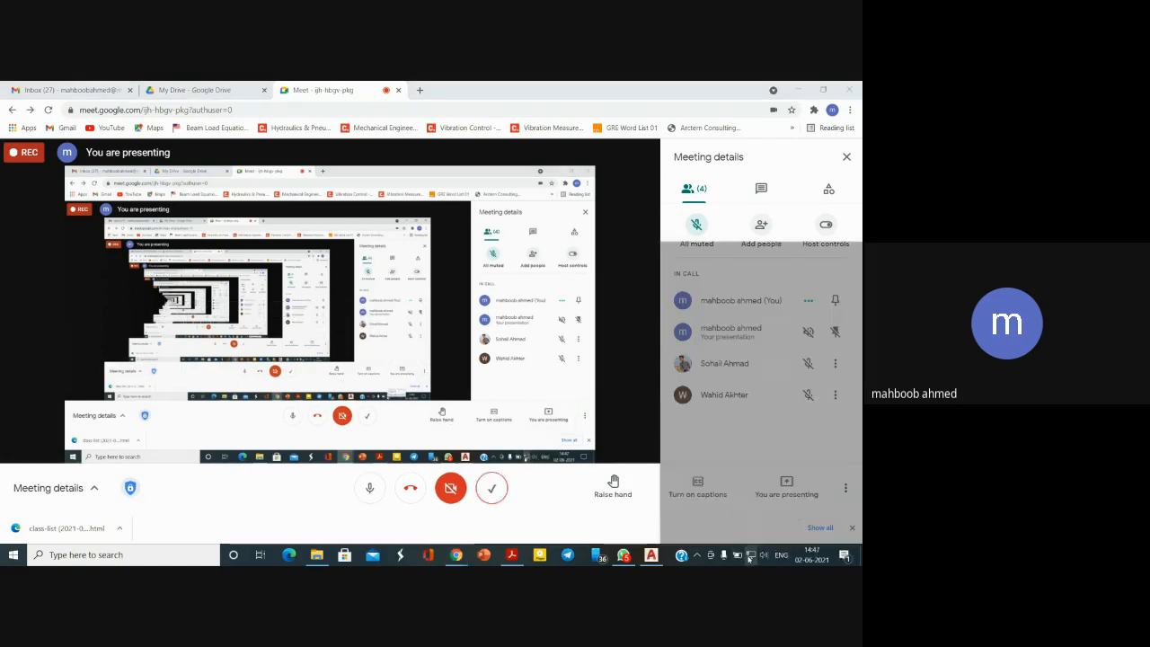
pyautogui.click(788, 525)
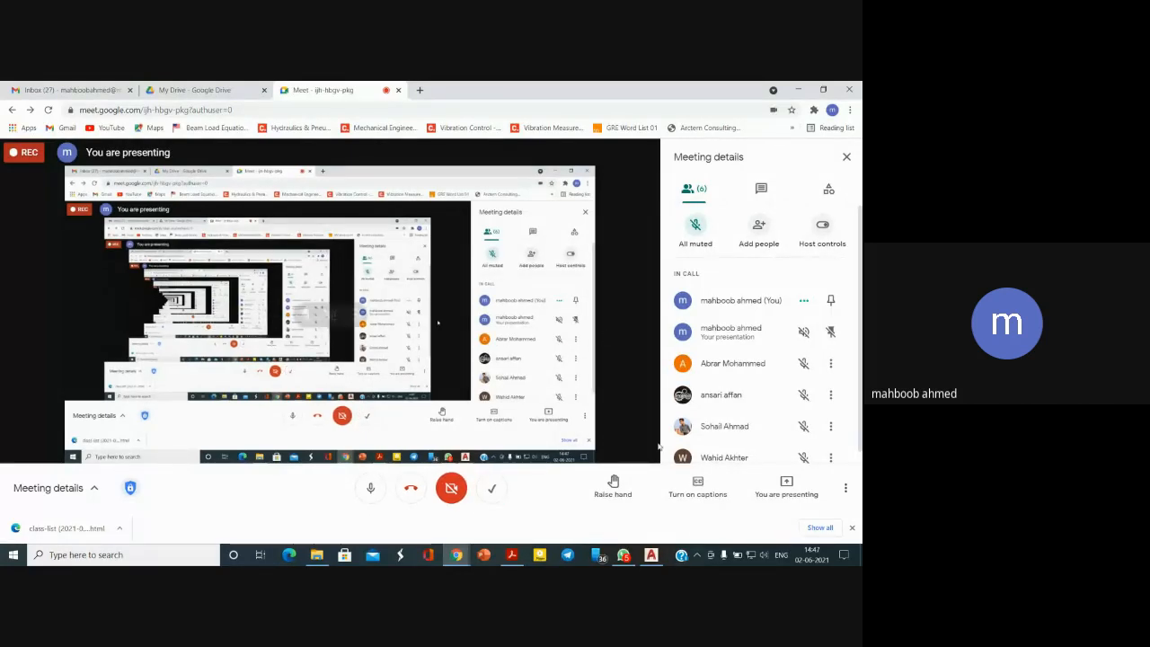
pyautogui.click(750, 555)
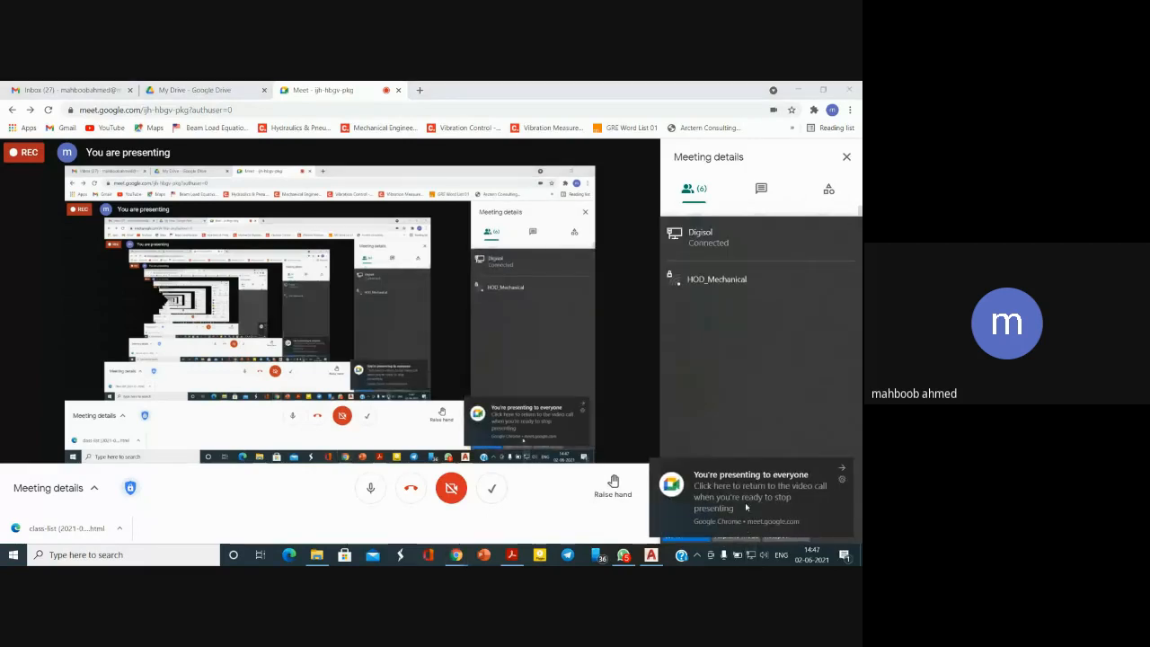
pyautogui.click(824, 516)
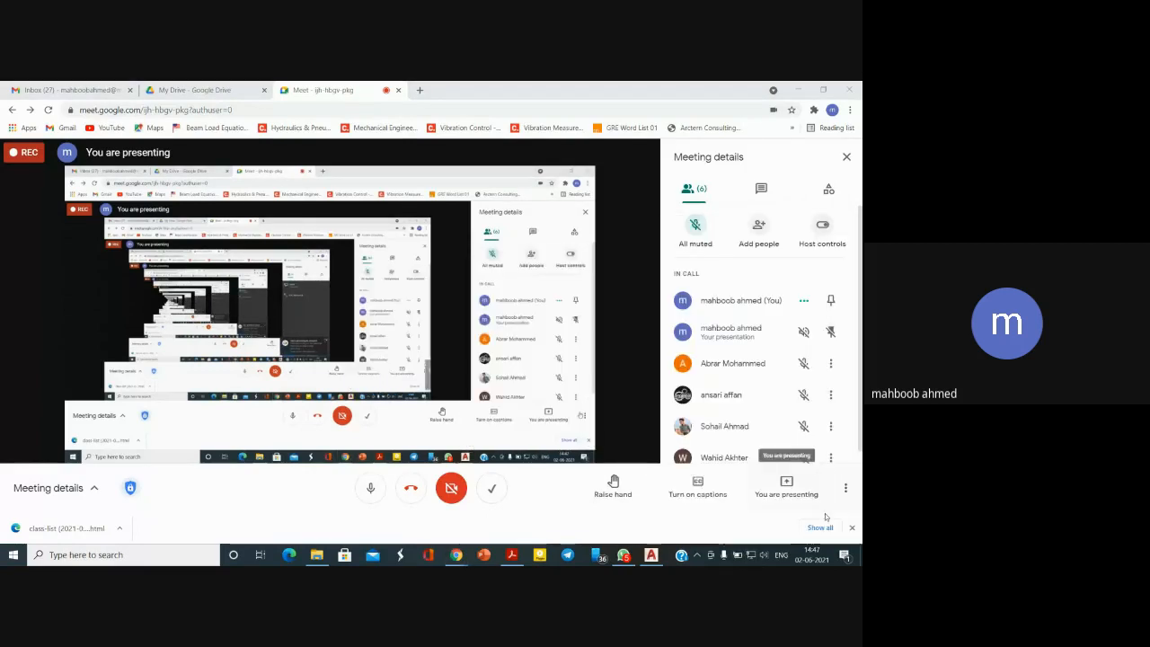
pyautogui.click(750, 555)
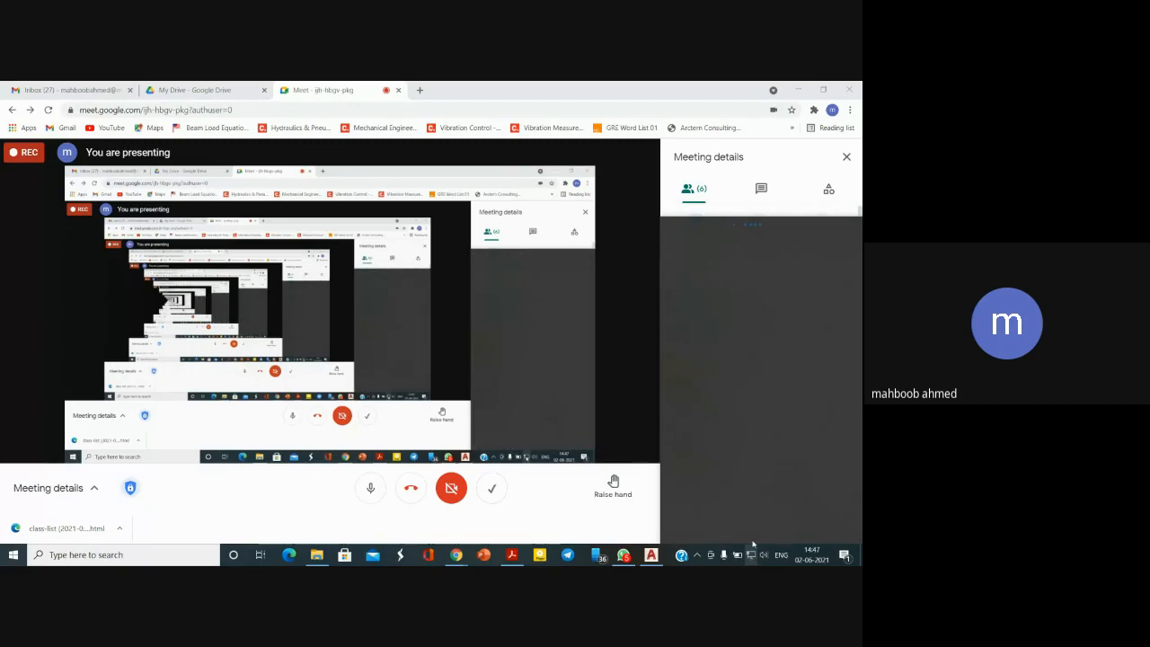
pyautogui.click(779, 522)
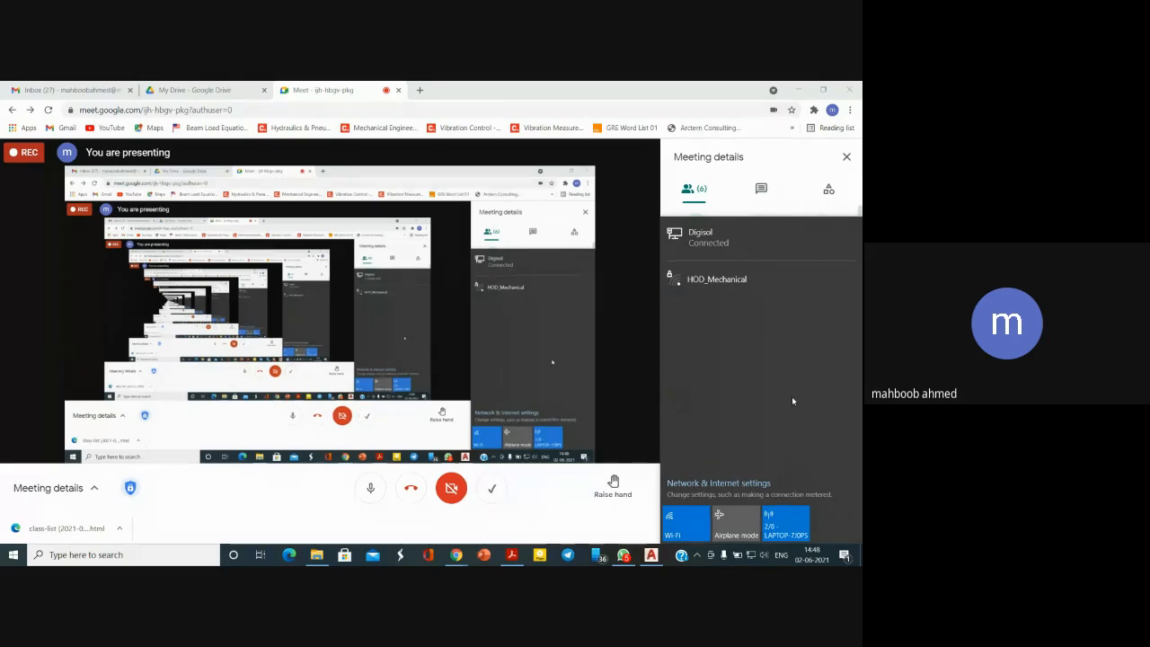
pyautogui.click(624, 292)
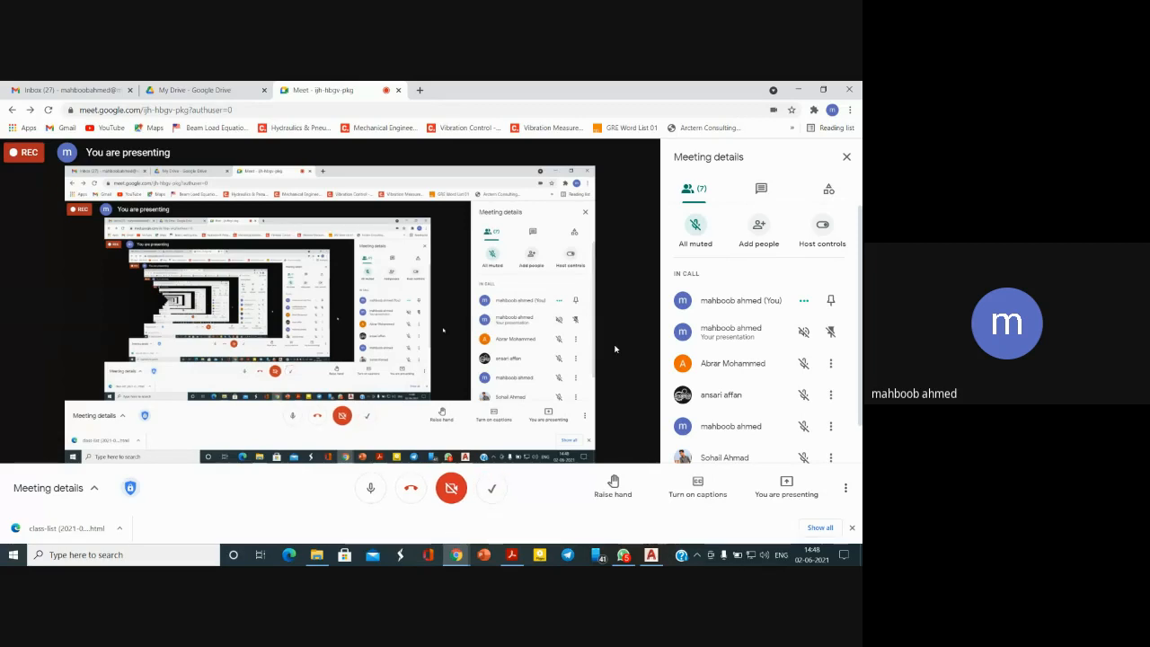
# Mute the computer's sound and dismiss the WhatsApp notification covering the participant list
pyautogui.press('XF86AudioMute')
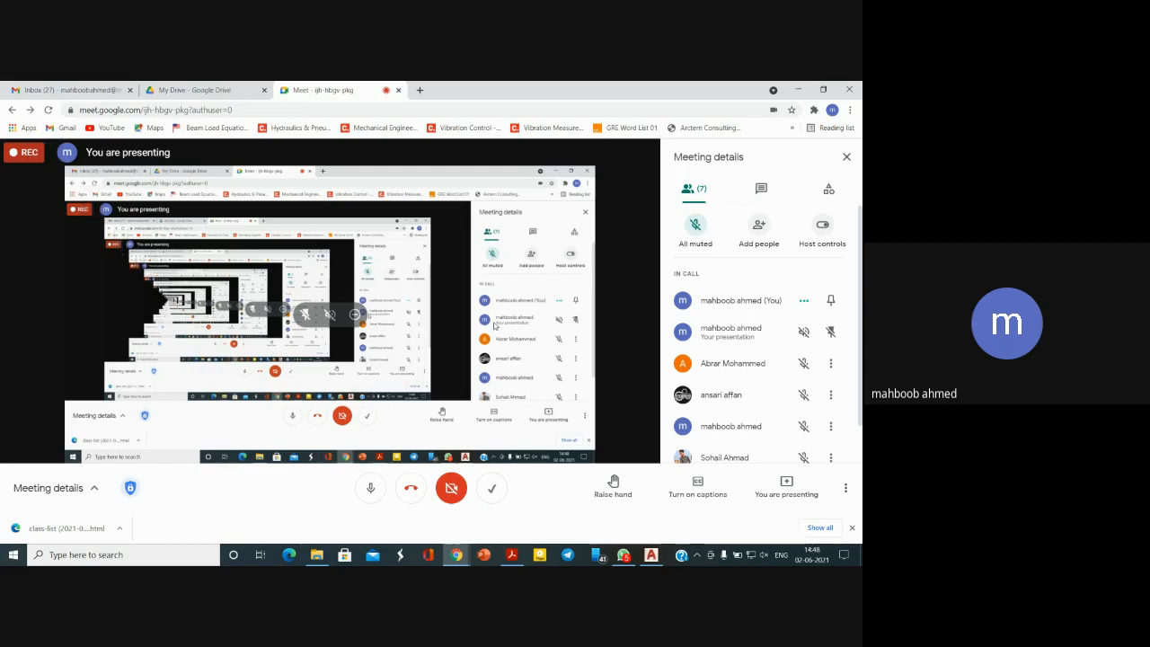
pyautogui.scroll(-1, 738, 385)
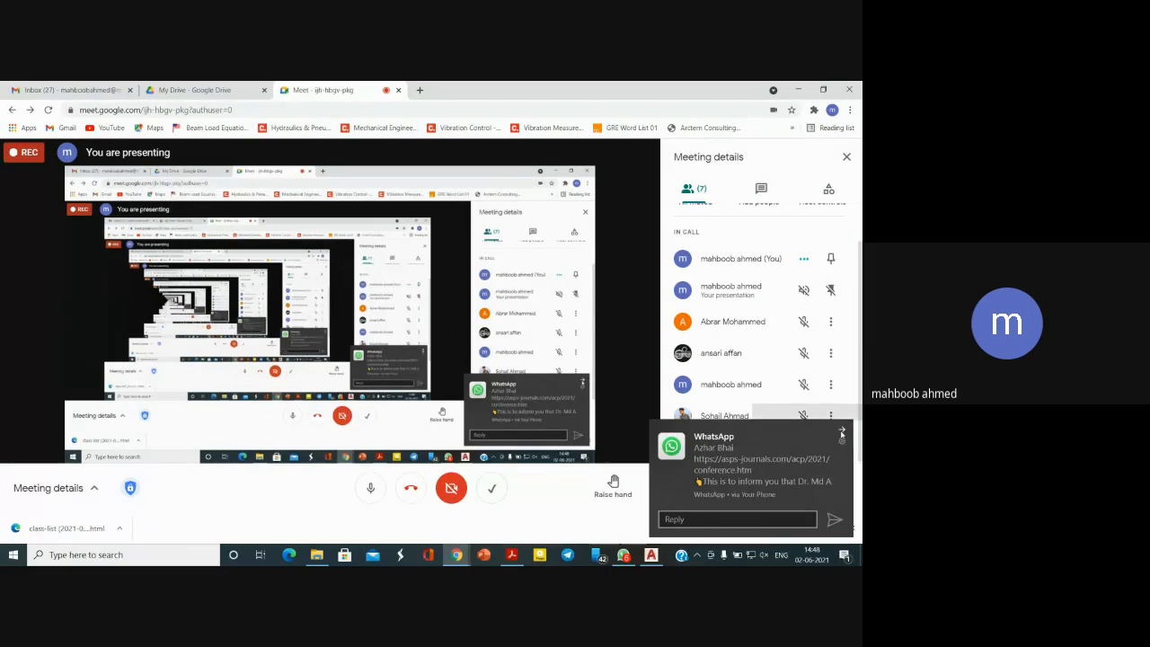
pyautogui.click(842, 434)
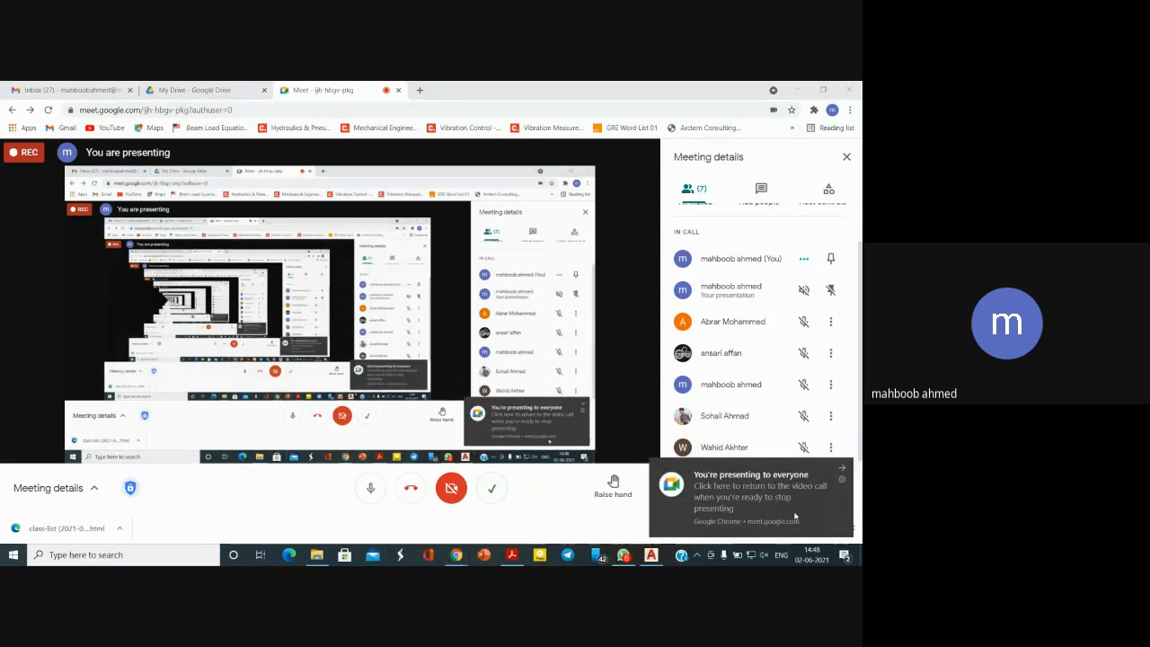
# Turn off the microphone in the Google Meet call and return to the plate drawing in Acrobat Reader
pyautogui.click(513, 555)
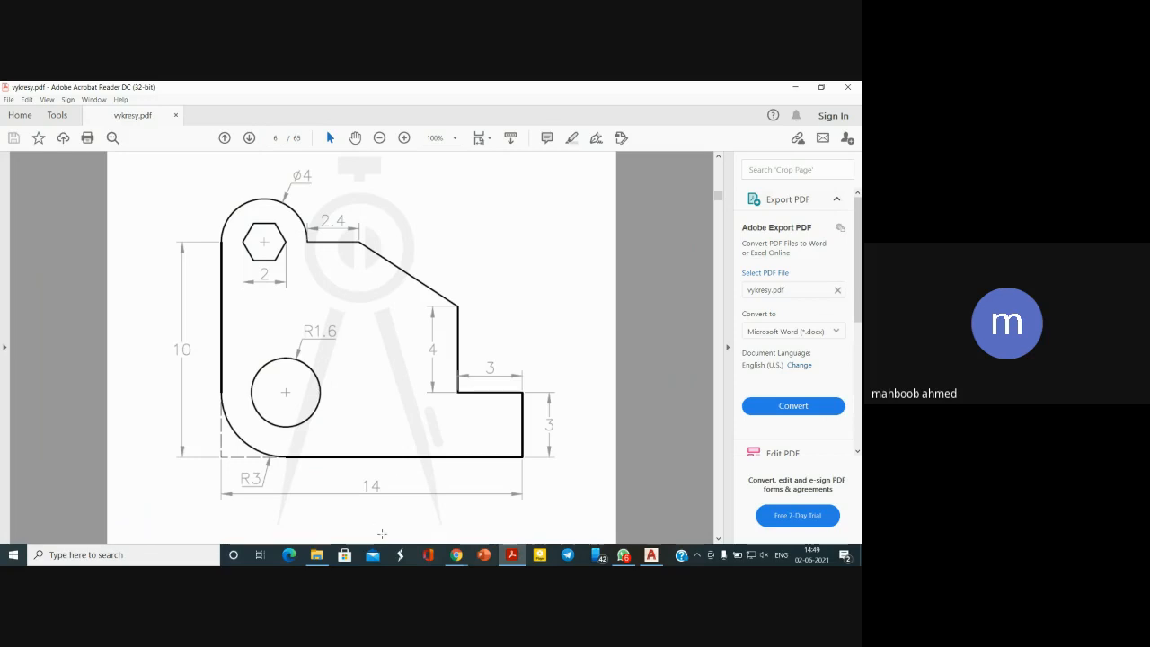
pyautogui.click(457, 555)
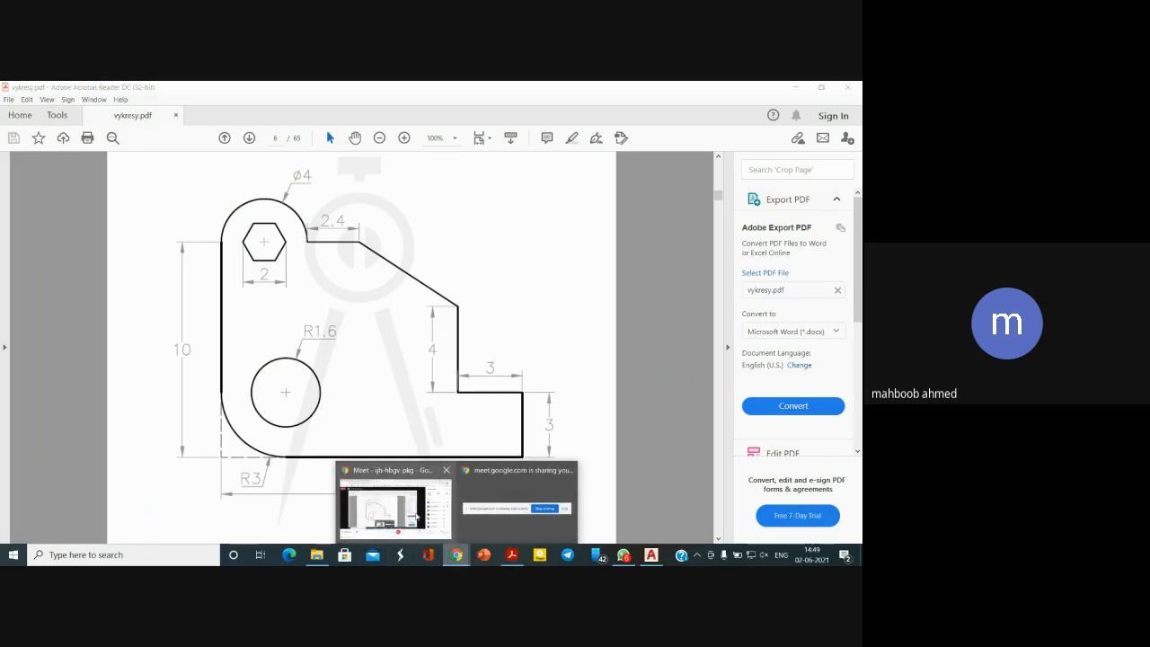
pyautogui.click(395, 499)
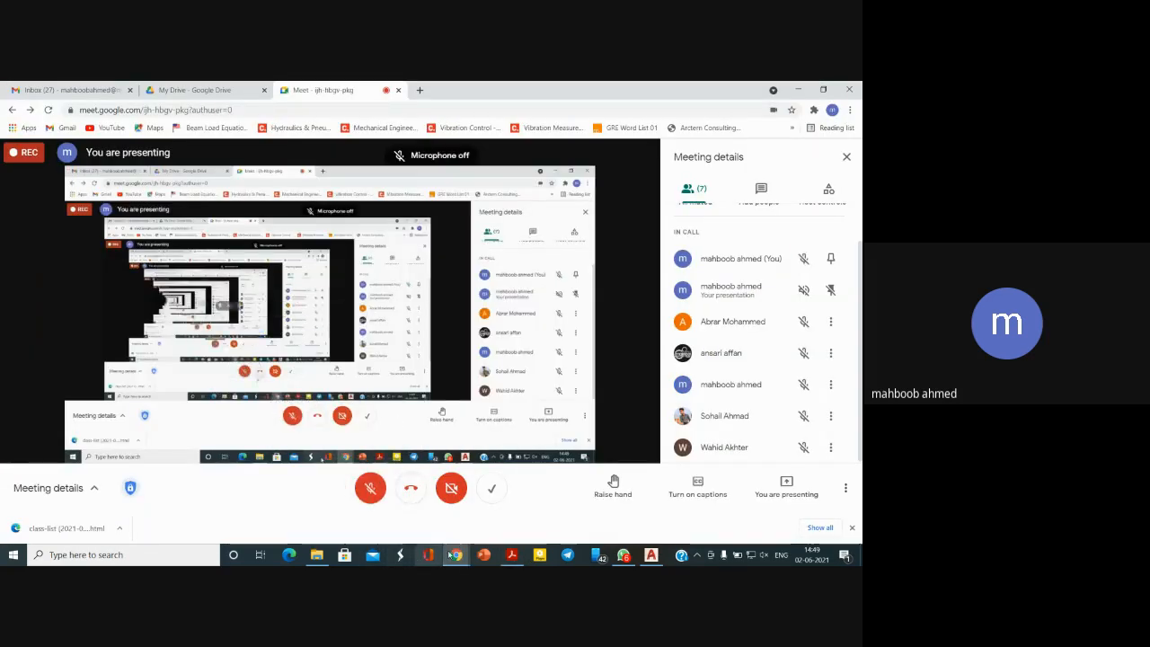
pyautogui.moveTo(457, 556)
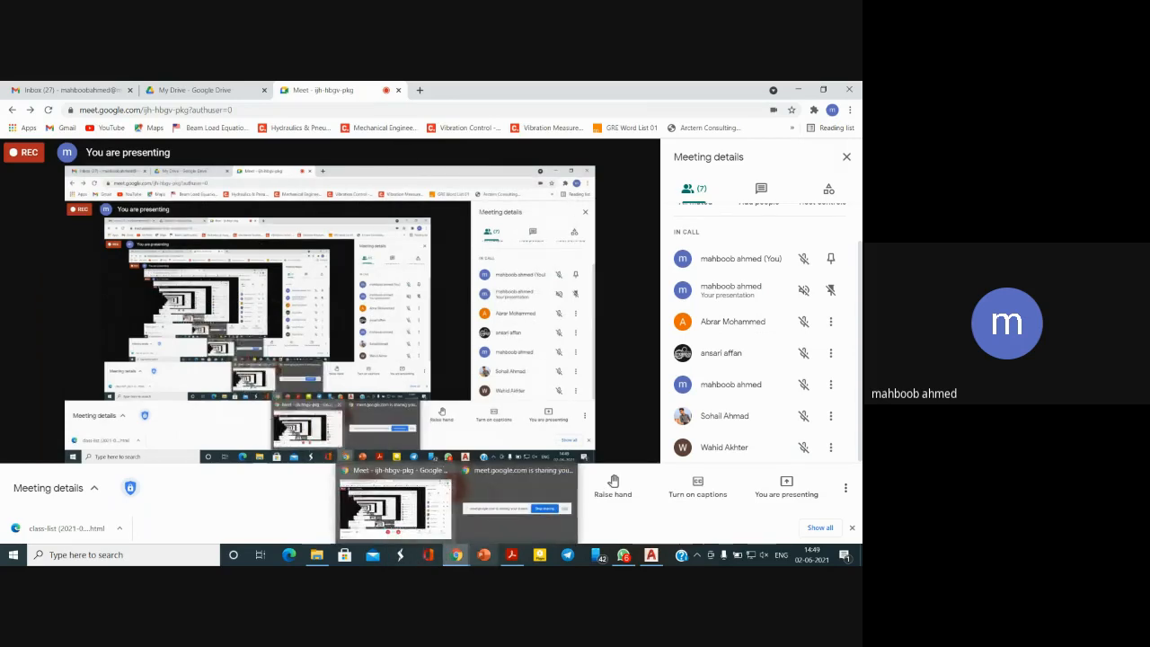
pyautogui.click(512, 555)
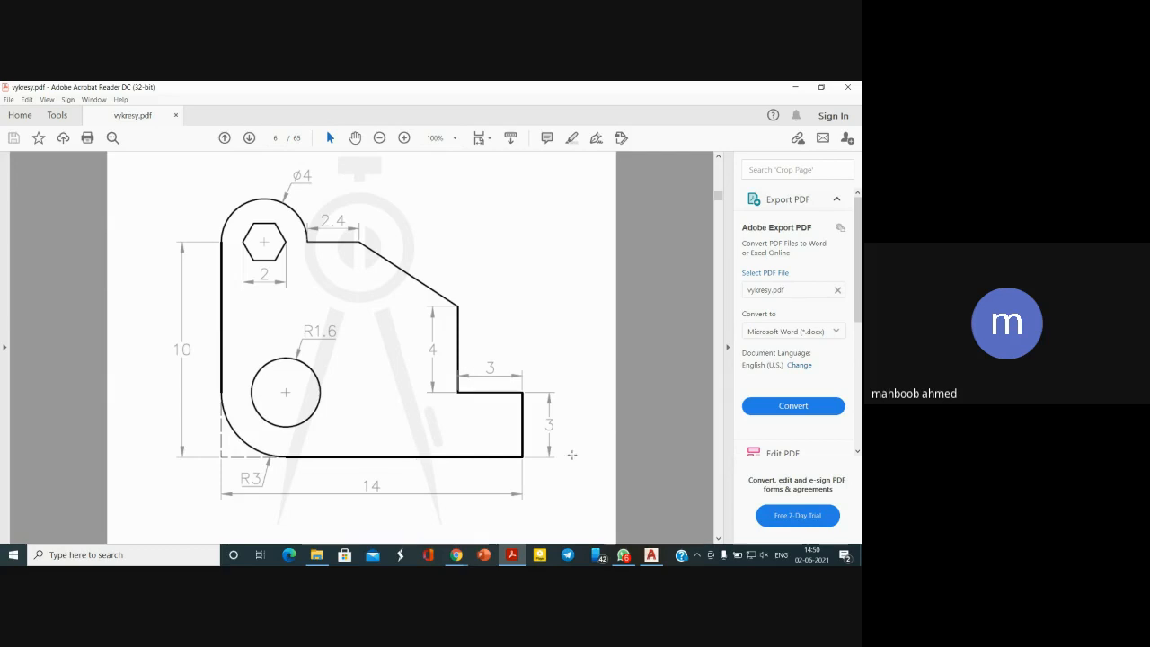
# Check the plate drawing in Acrobat Reader again, switch to AutoCAD, and set the drawing's insertion scale units to Centimeters
pyautogui.click(648, 556)
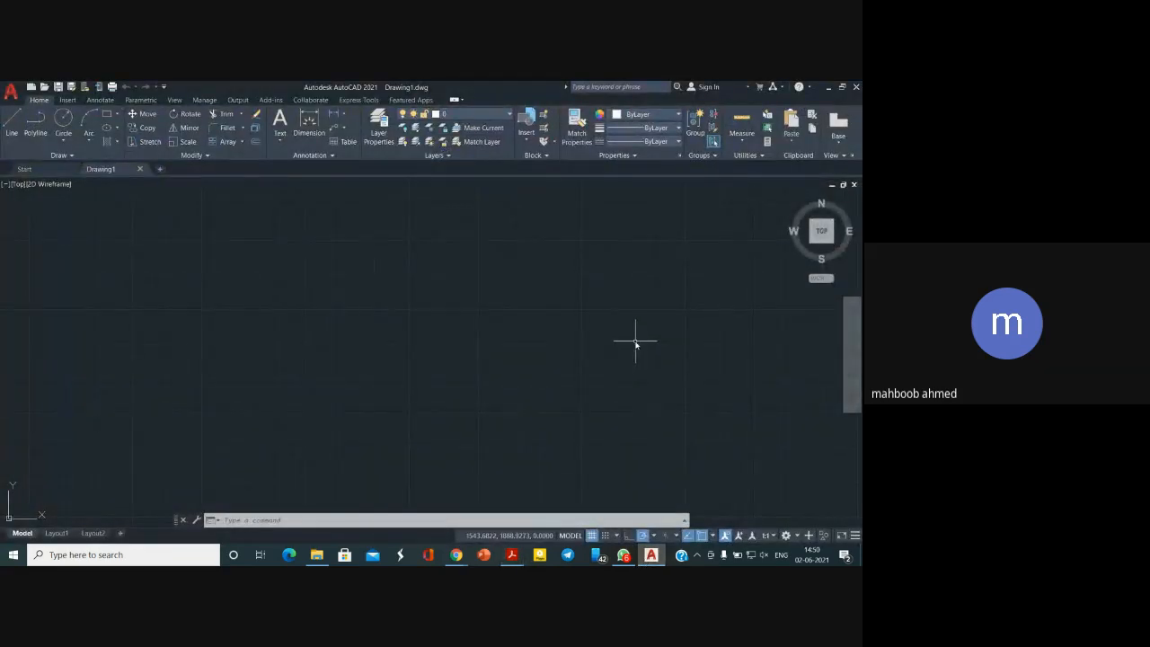
pyautogui.click(513, 555)
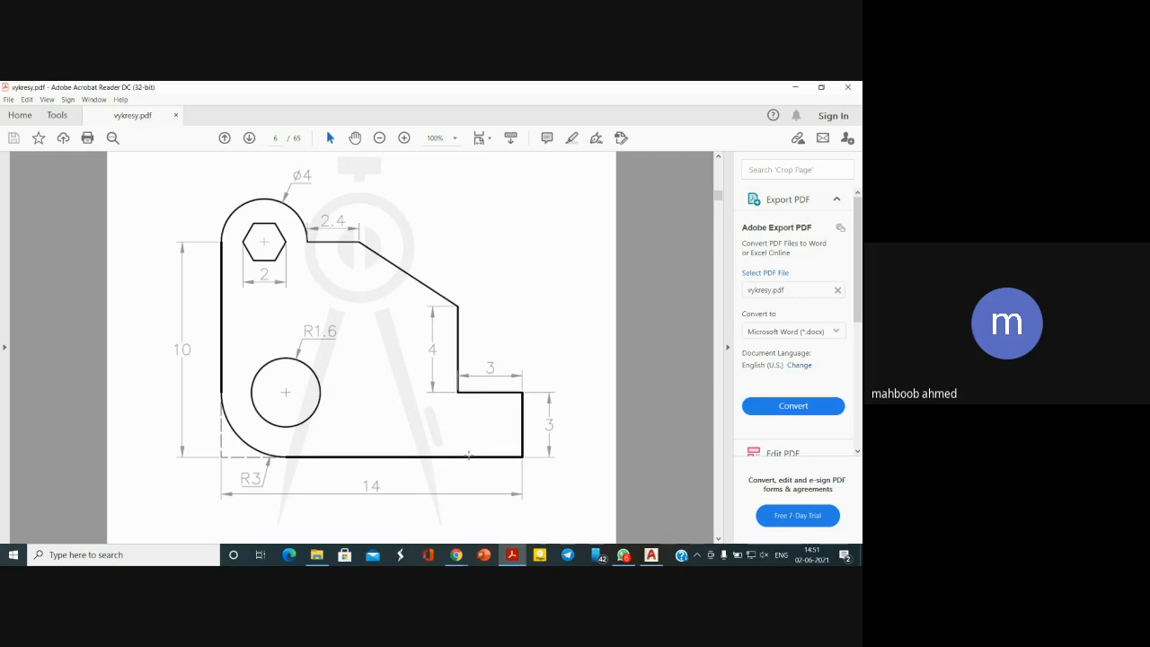
pyautogui.click(651, 556)
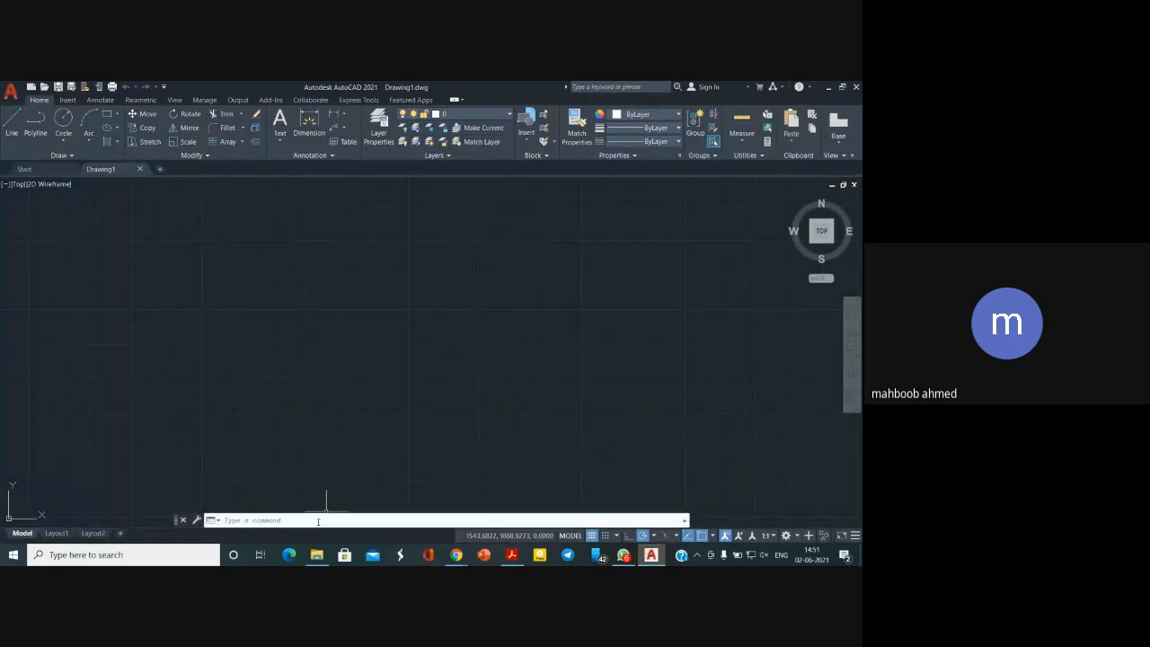
pyautogui.click(318, 522)
pyautogui.write('un')
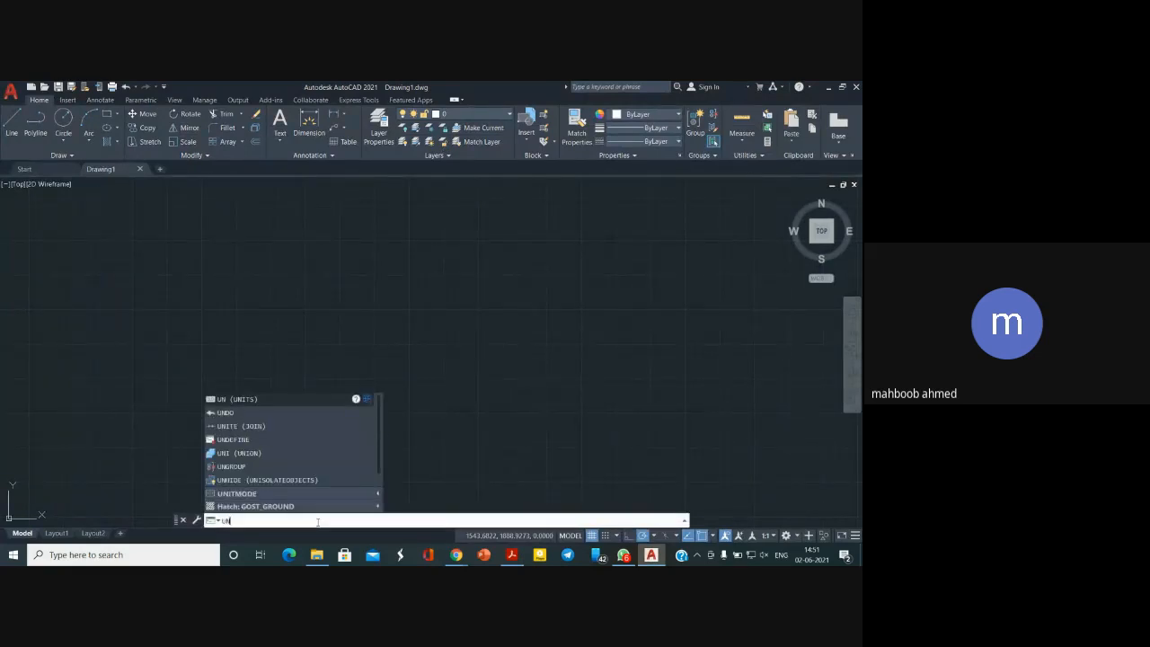
pyautogui.click(264, 401)
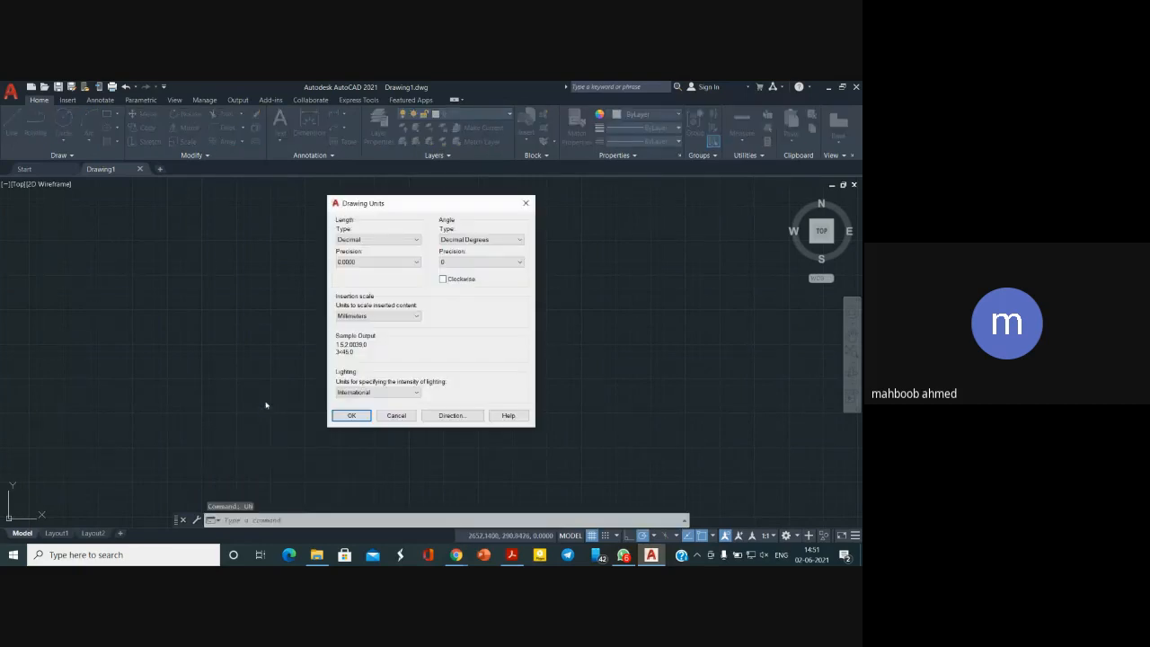
pyautogui.click(368, 316)
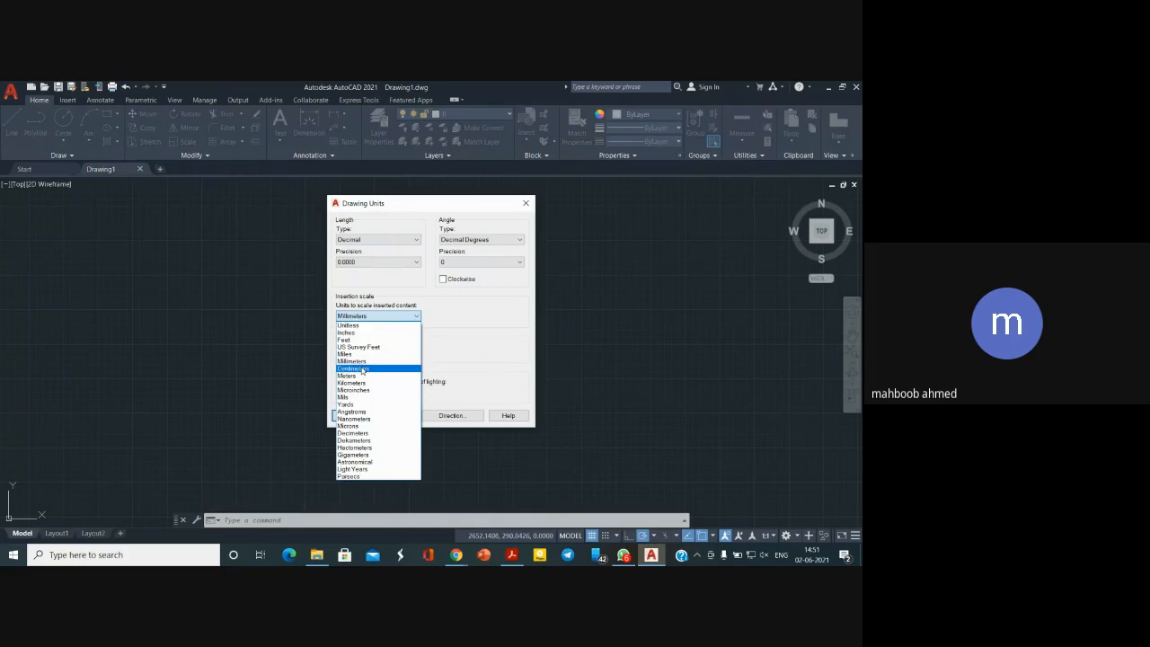
pyautogui.click(363, 370)
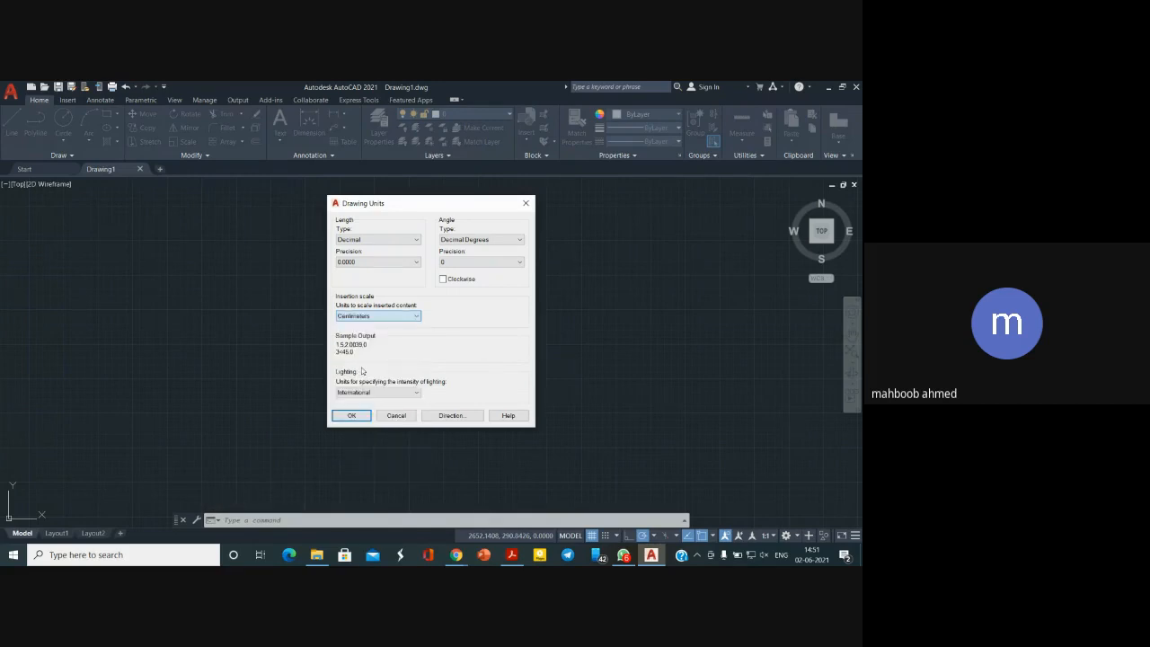
pyautogui.click(350, 417)
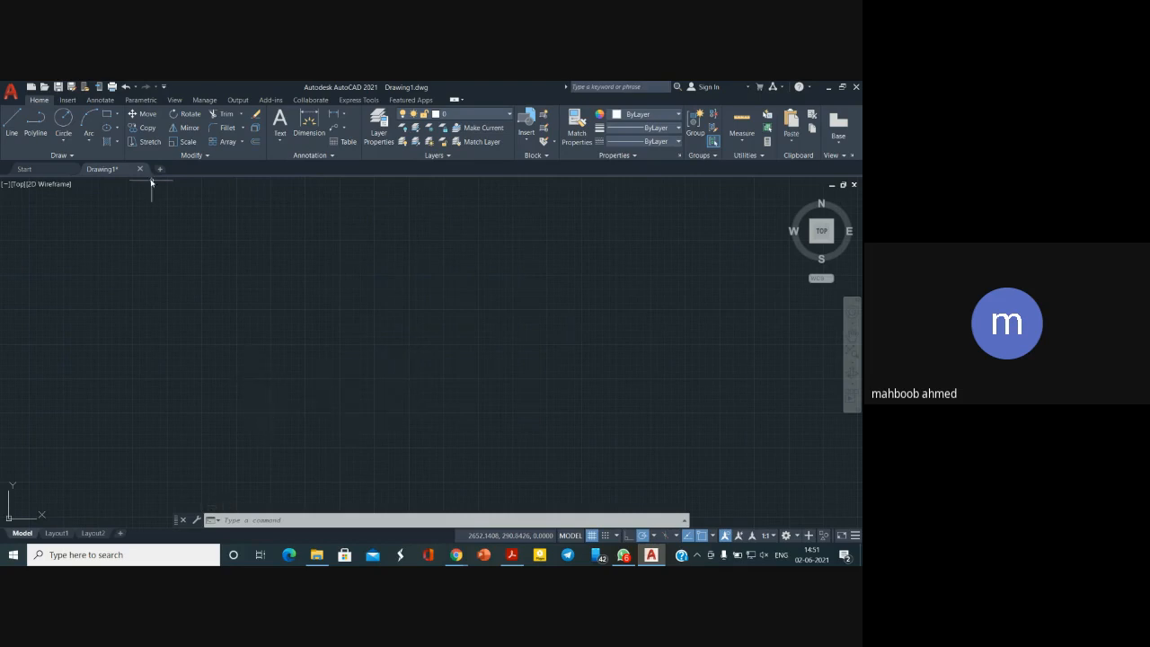
# Try to draw a horizontal line 14 units long from a freely picked point, continuing with a slanted freehand segment
pyautogui.click(12, 124)
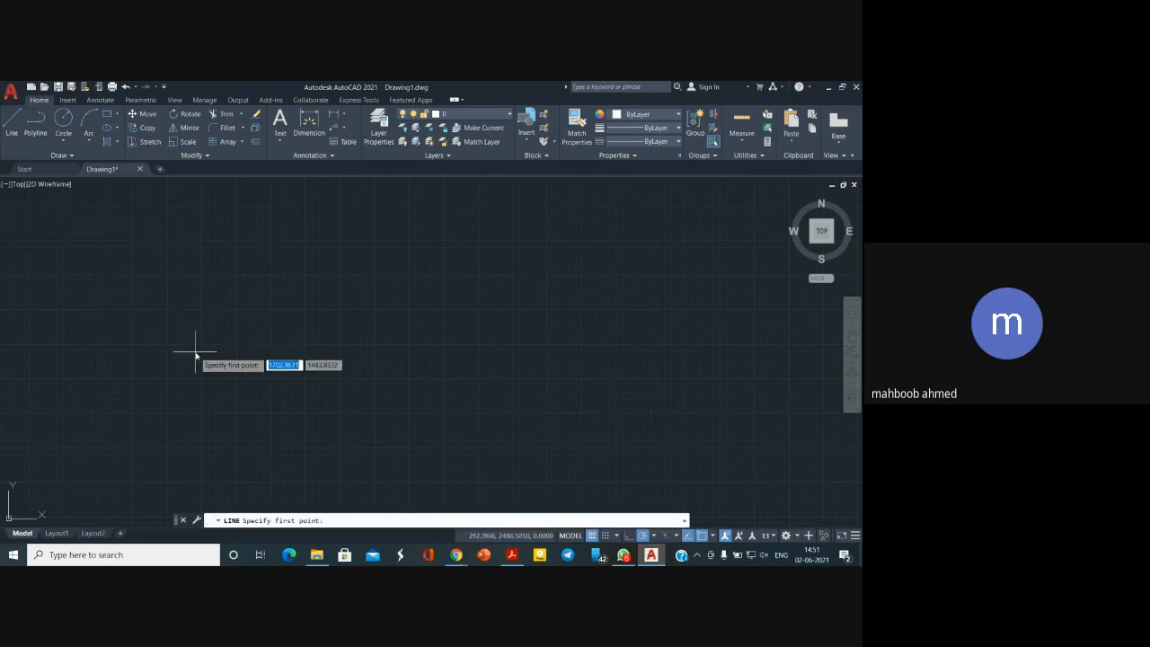
pyautogui.click(237, 382)
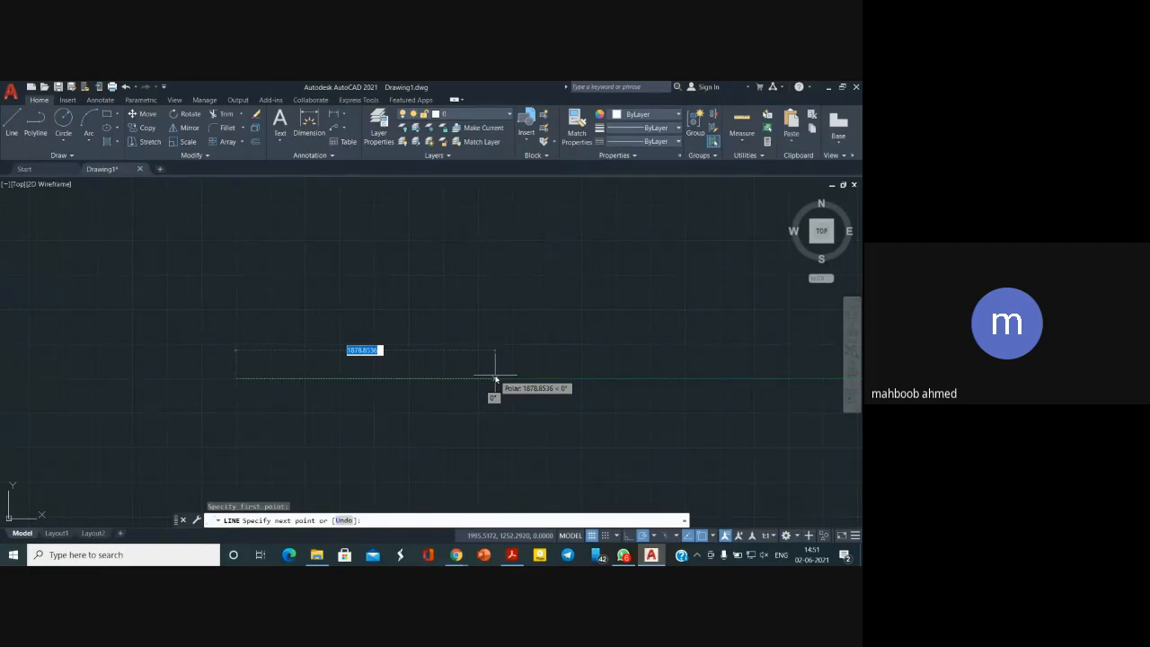
pyautogui.write('10')
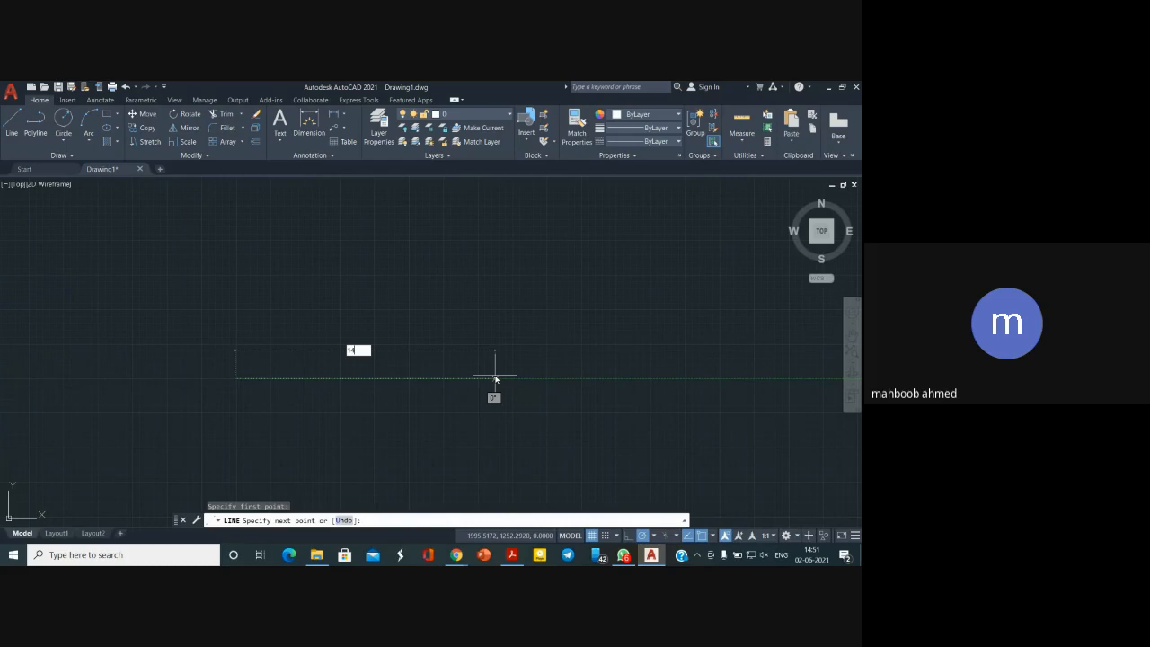
pyautogui.press('Return')
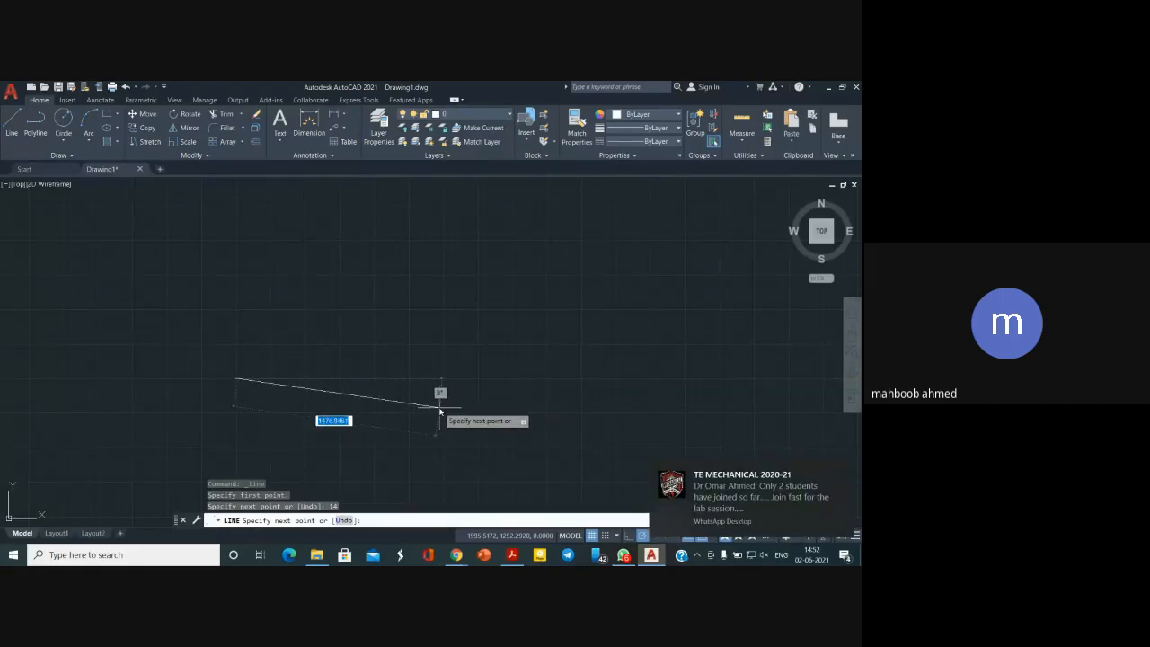
pyautogui.scroll(2, 436, 410)
pyautogui.scroll(-1, 444, 410)
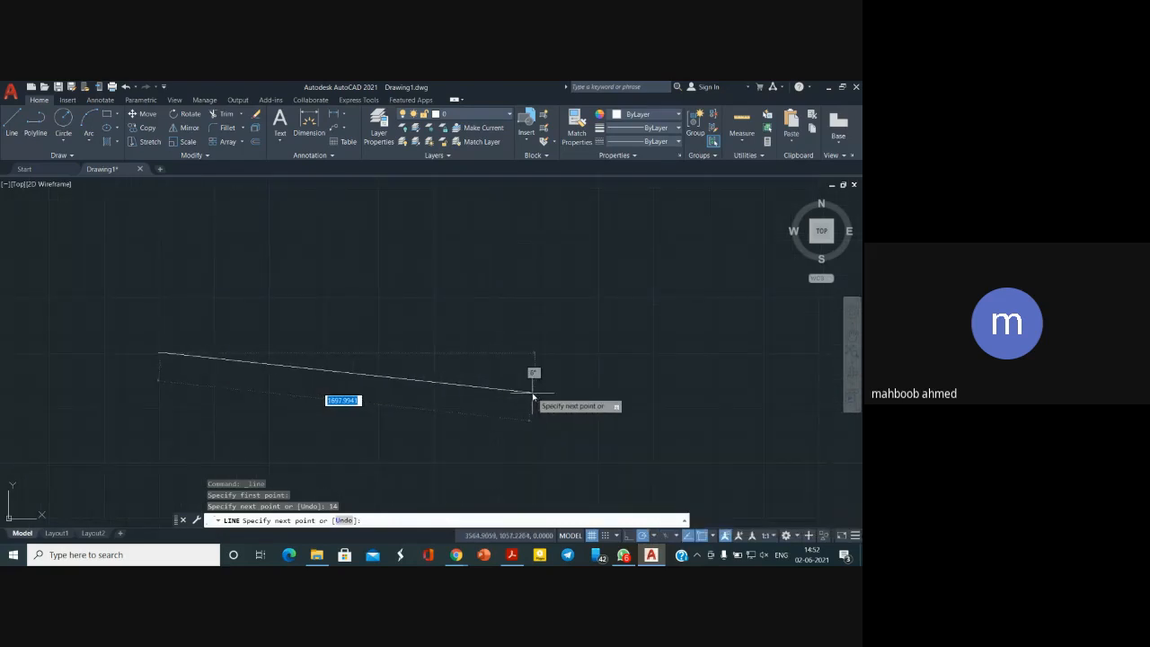
pyautogui.click(344, 299)
pyautogui.rightClick(345, 299)
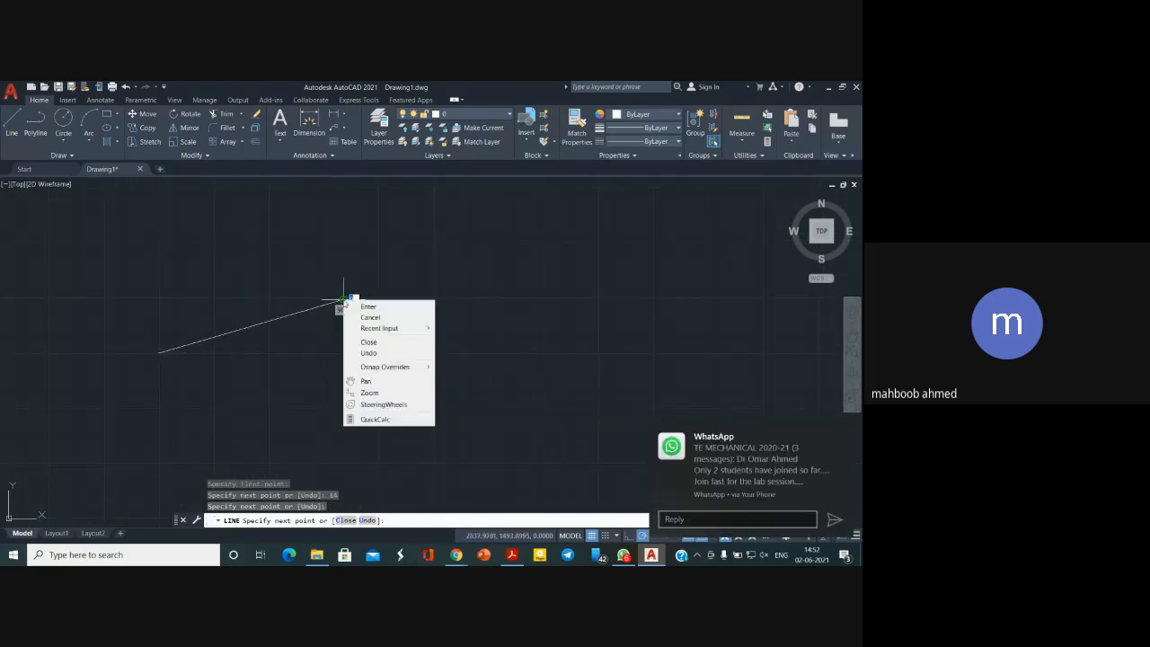
pyautogui.click(366, 306)
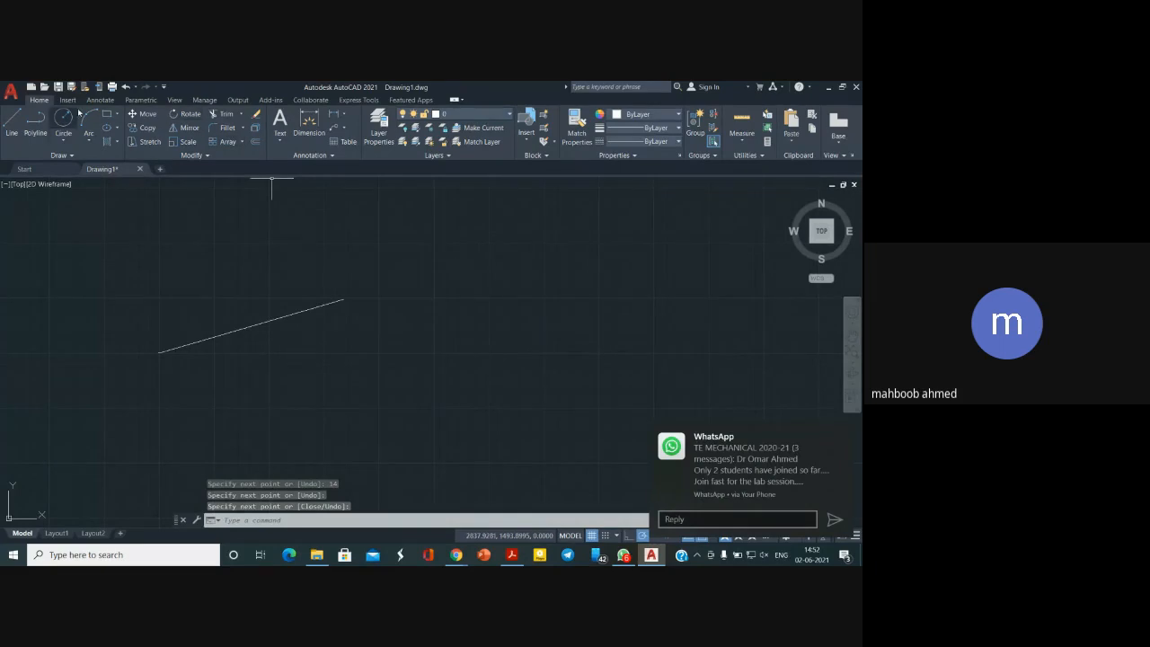
# Undo the line segments just drawn and the preceding view change
pyautogui.click(126, 87)
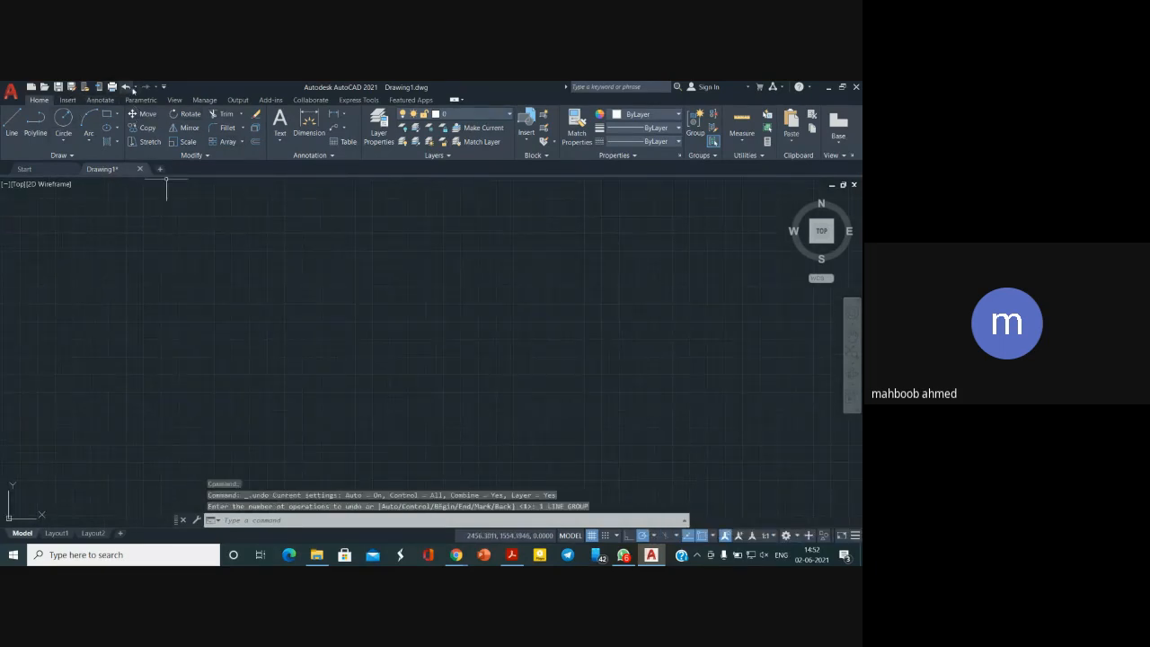
pyautogui.click(127, 87)
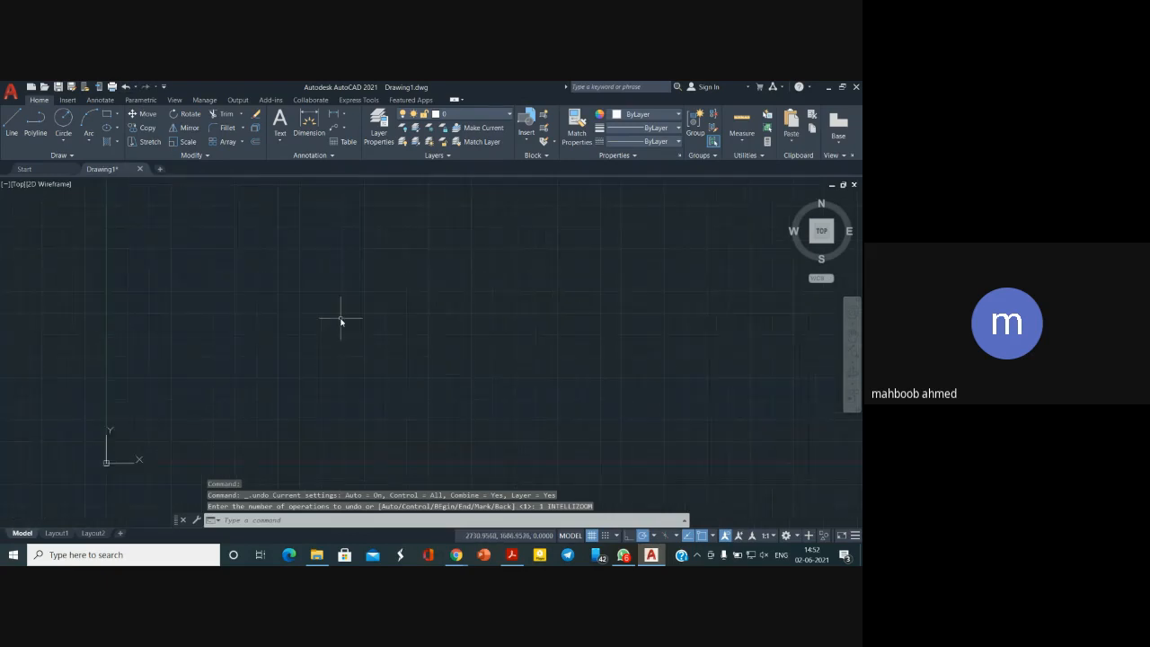
pyautogui.scroll(-2, 340, 319)
pyautogui.scroll(3, 340, 319)
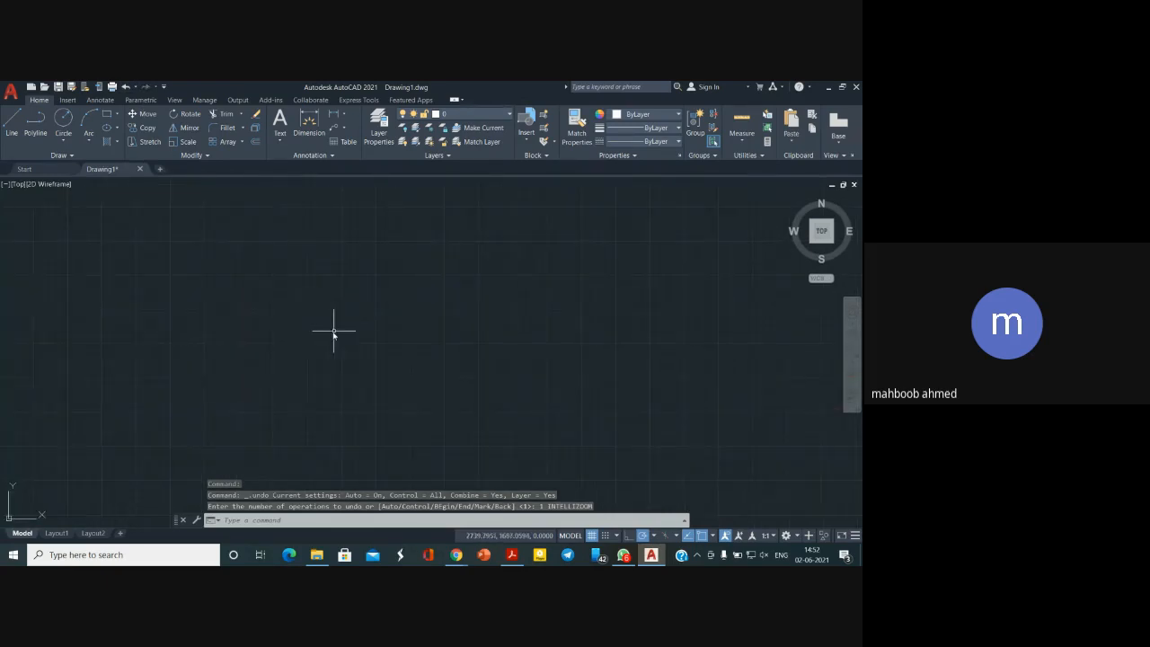
# Draw a single horizontal line 14 units long to the right of a freely picked start point
pyautogui.click(12, 123)
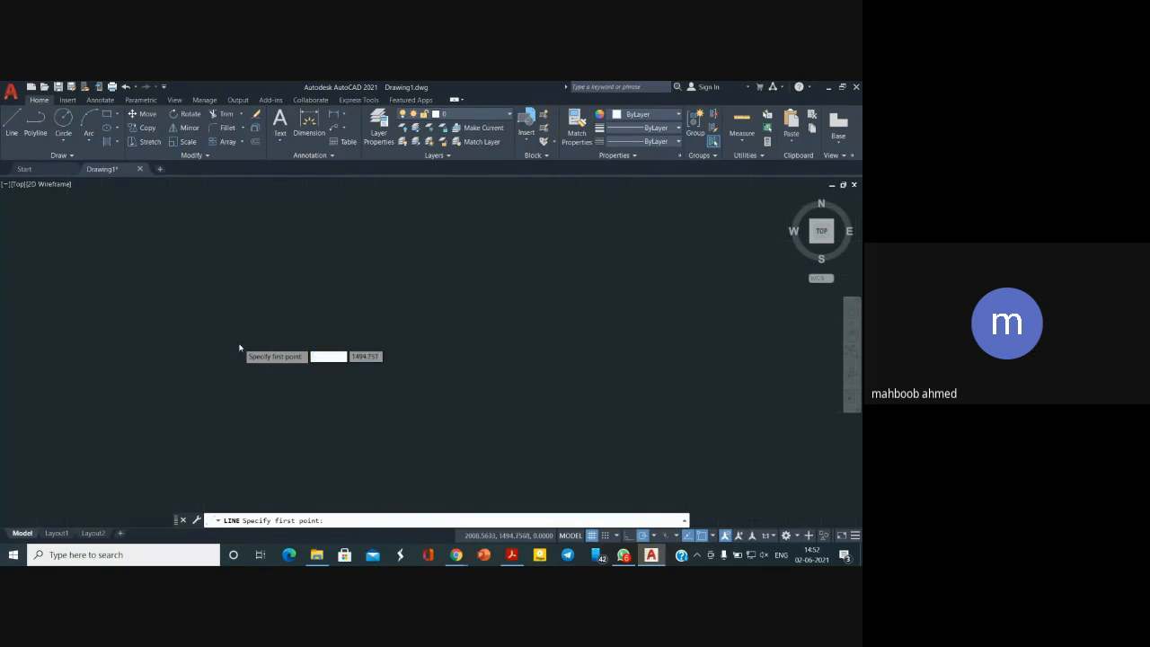
pyautogui.scroll(-5, 239, 347)
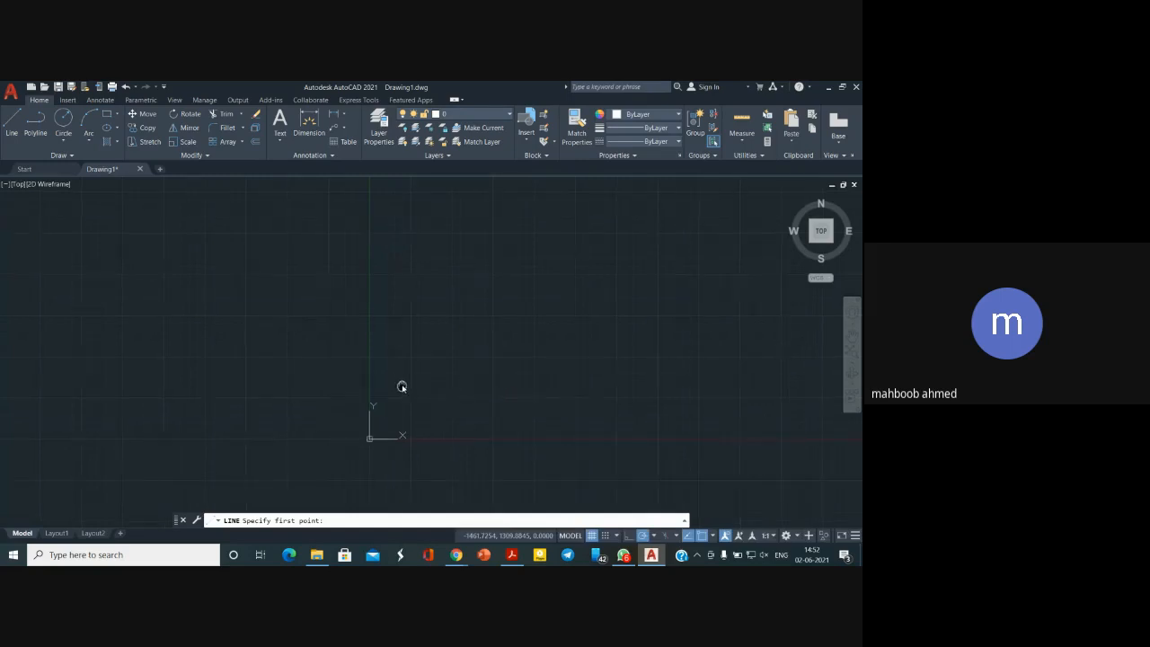
pyautogui.moveTo(402, 387)
pyautogui.mouseDown(button='middle')
pyautogui.moveTo(423, 341)
pyautogui.moveTo(350, 341)
pyautogui.moveTo(341, 318)
pyautogui.moveTo(286, 372)
pyautogui.mouseUp(button='middle')
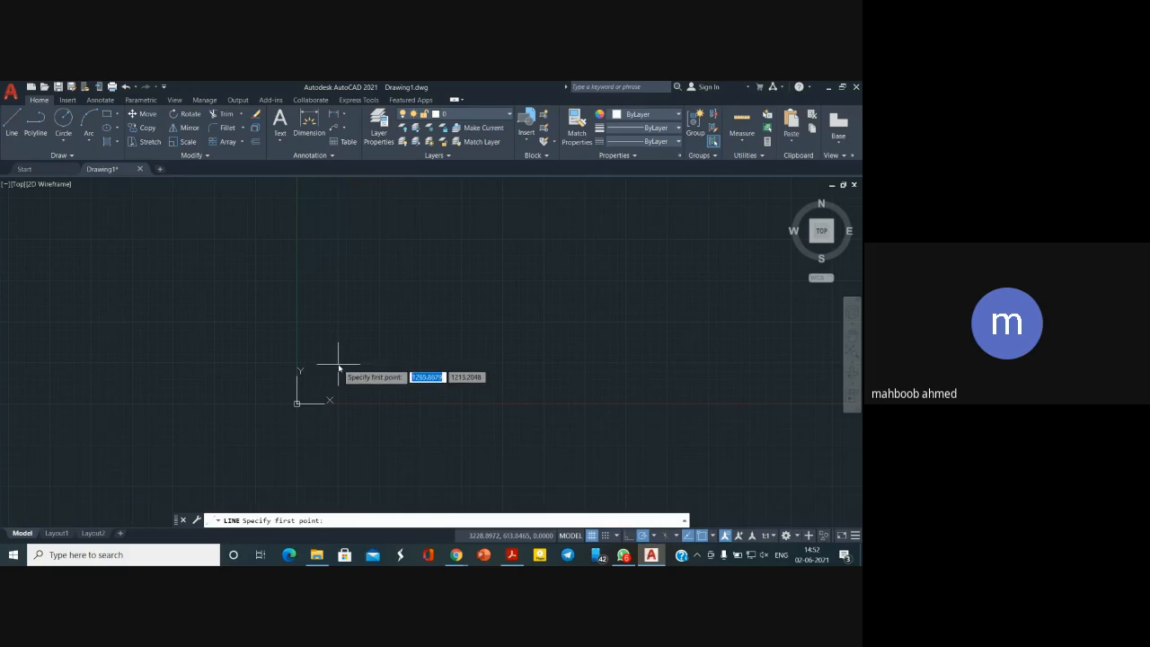
pyautogui.scroll(12, 338, 365)
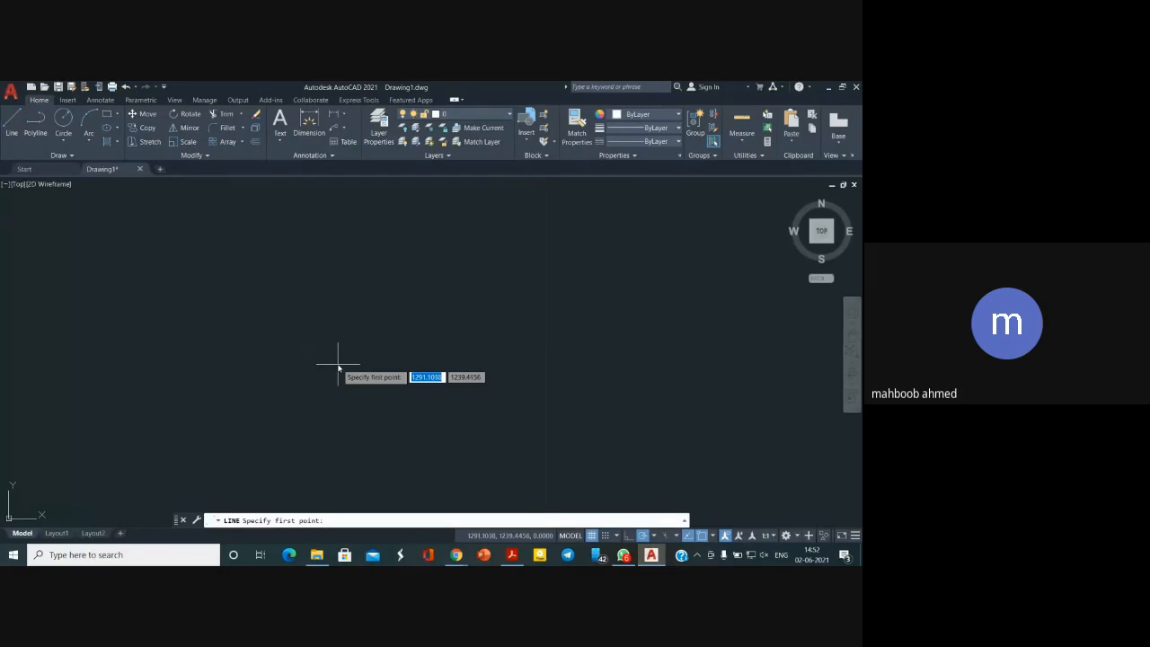
pyautogui.scroll(-10, 340, 376)
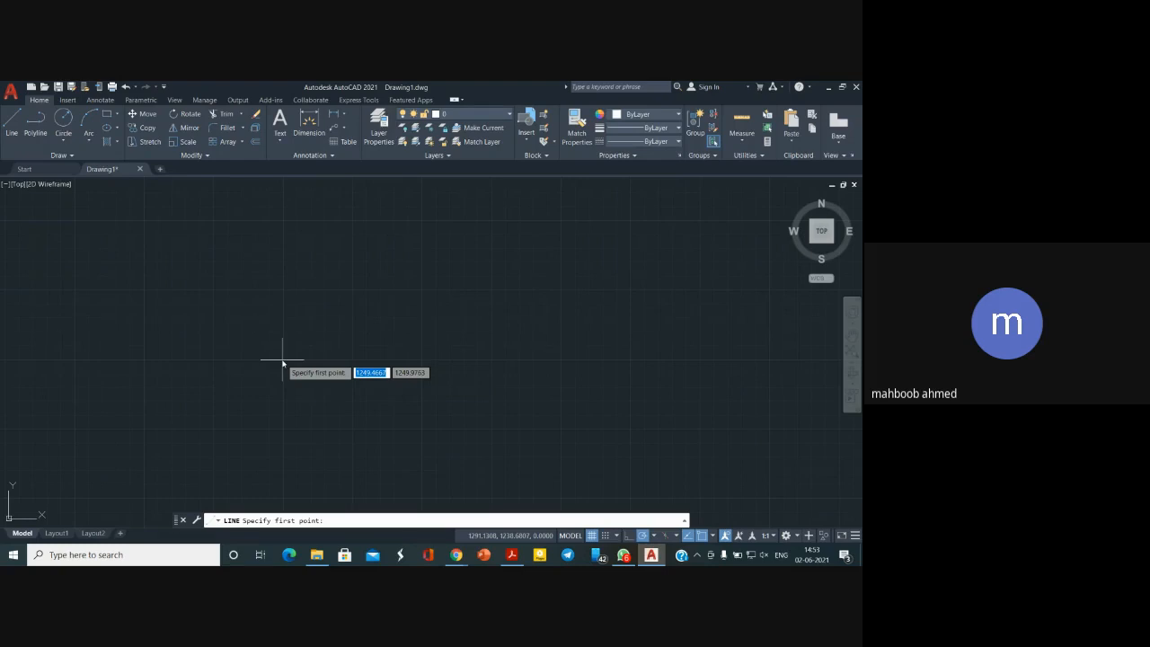
pyautogui.click(11, 121)
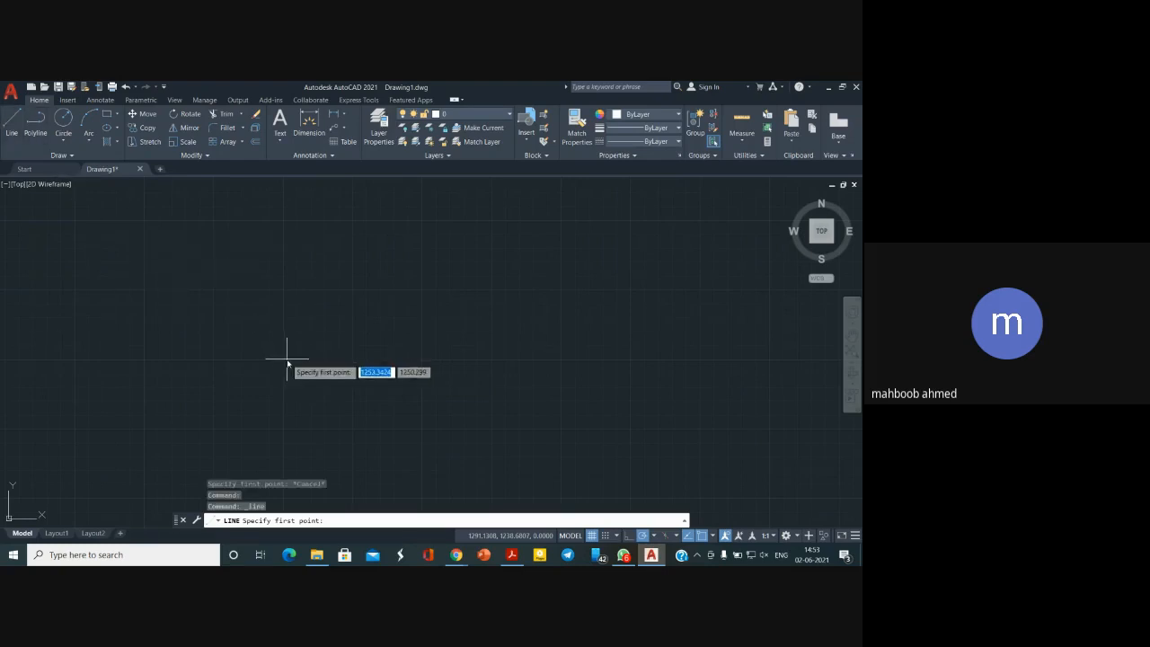
pyautogui.click(283, 361)
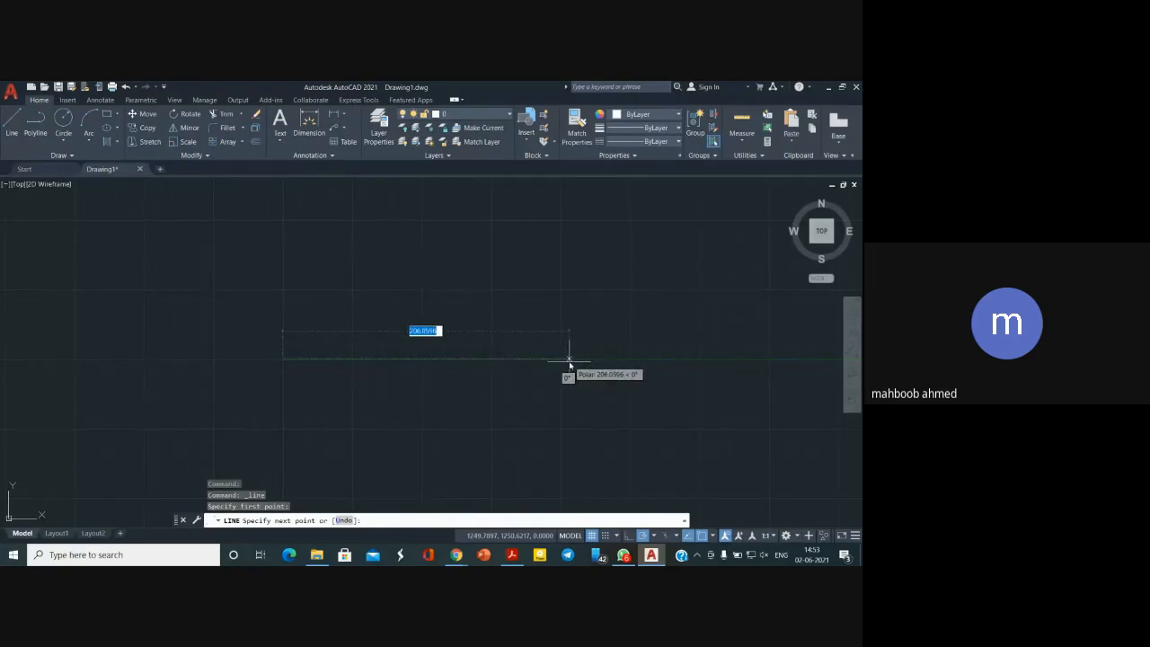
pyautogui.write('14')
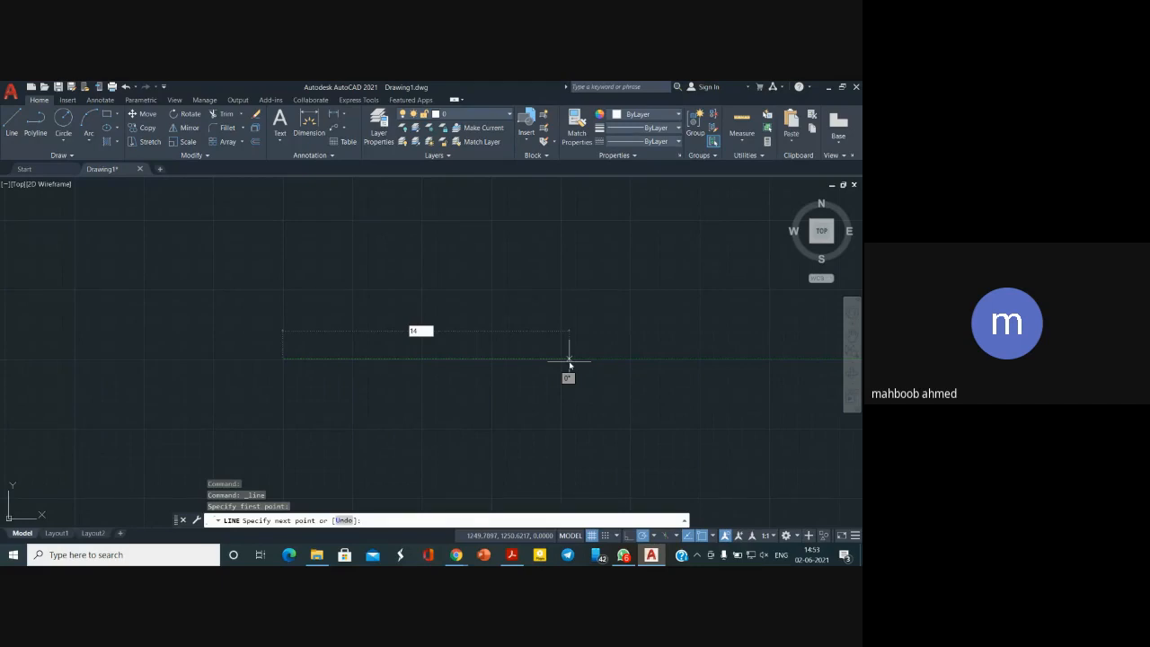
pyautogui.press('Return')
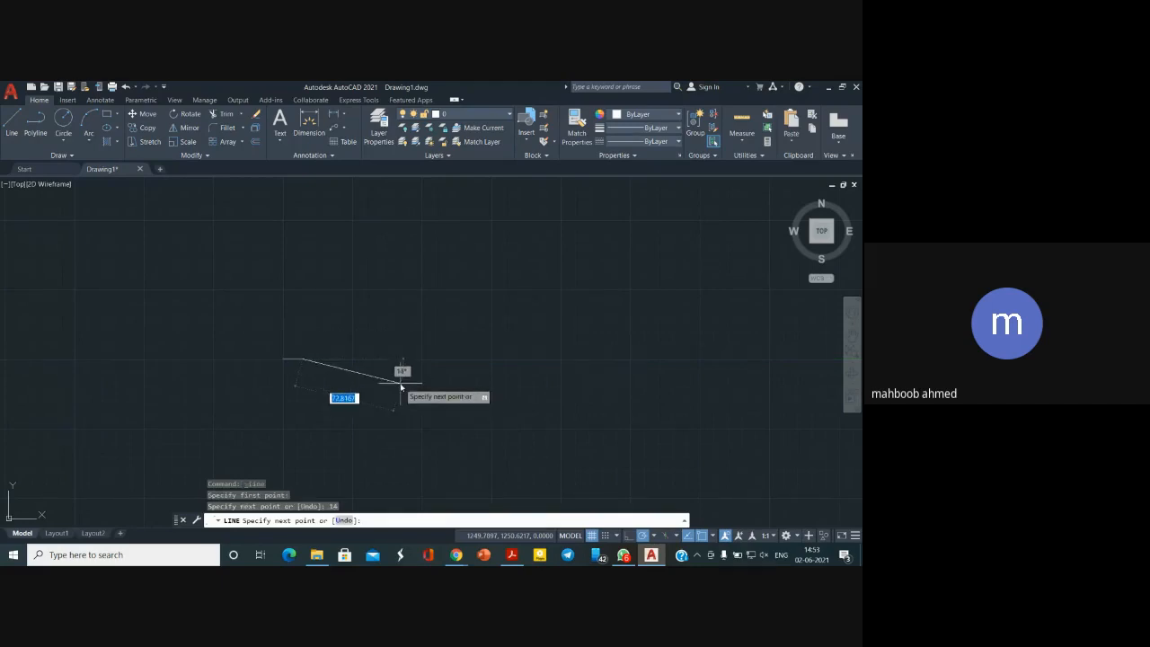
pyautogui.press('Return')
pyautogui.scroll(8, 294, 356)
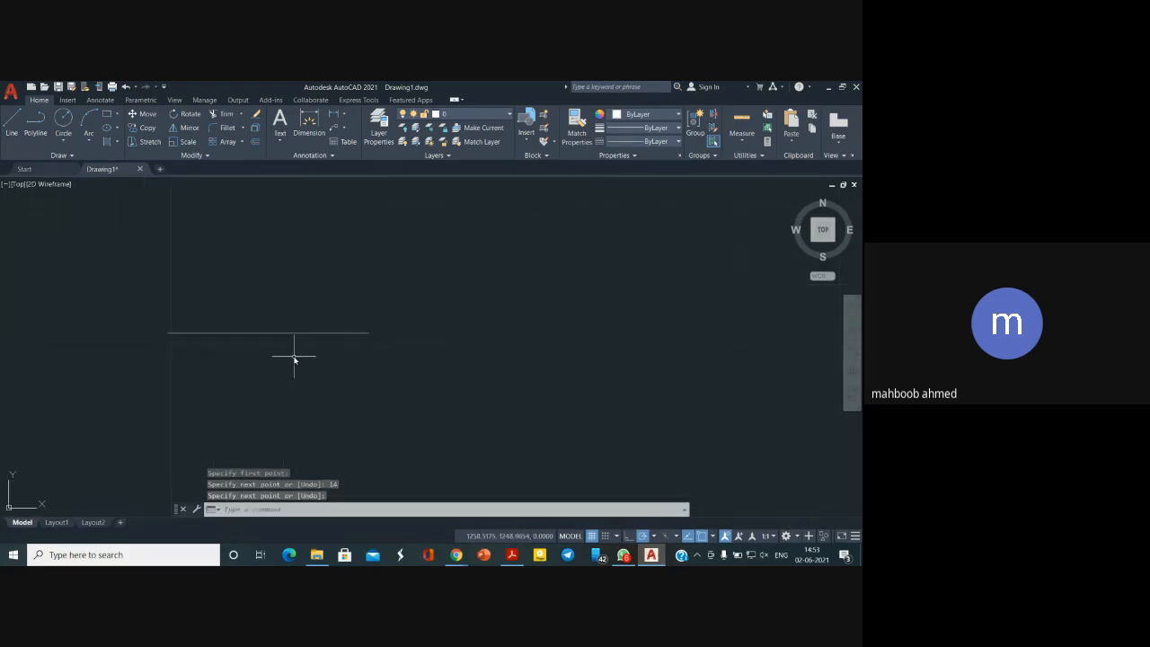
# Stretch the 14-unit line's left endpoint onto its right endpoint, and undo that stretch
pyautogui.click(252, 332)
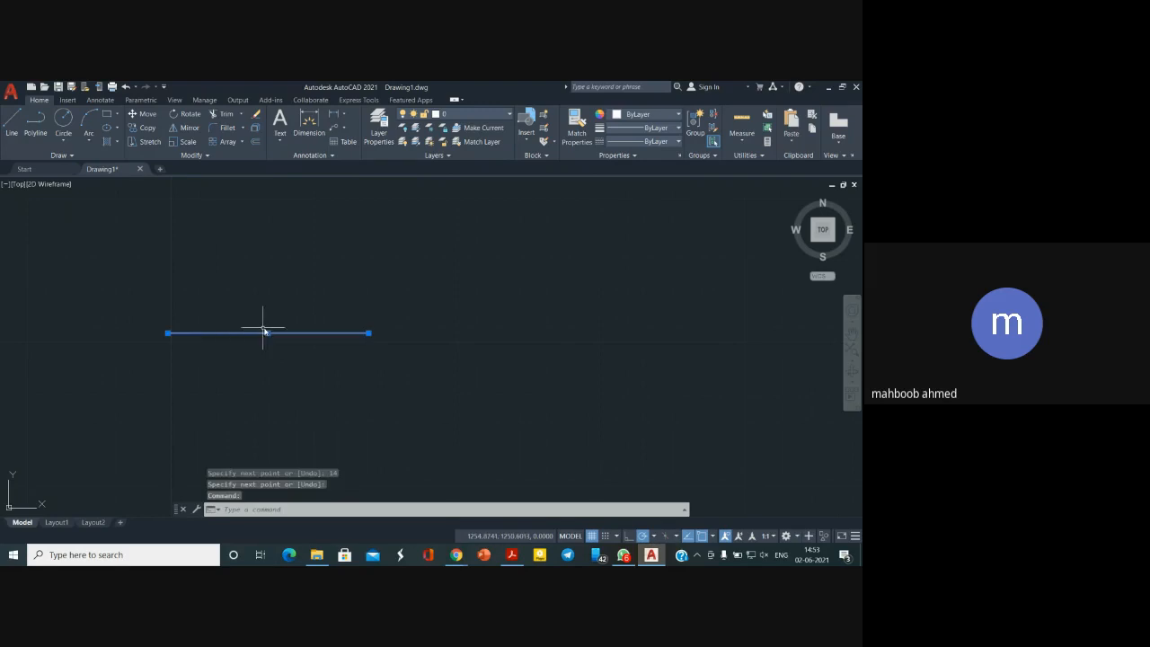
pyautogui.click(167, 334)
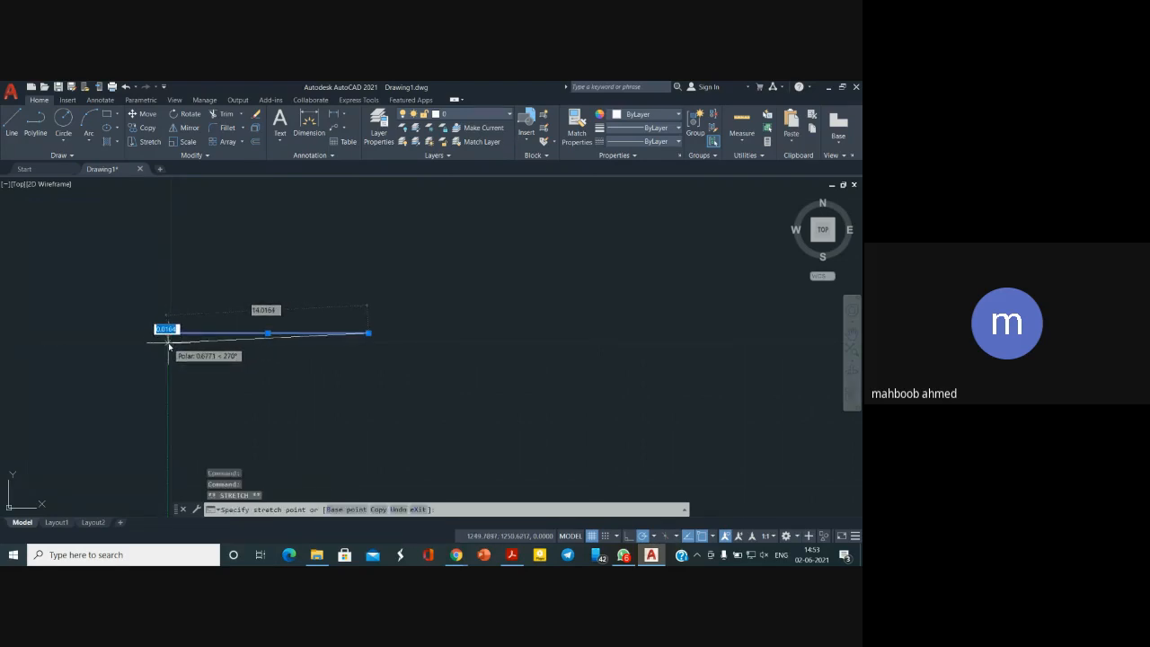
pyautogui.click(368, 334)
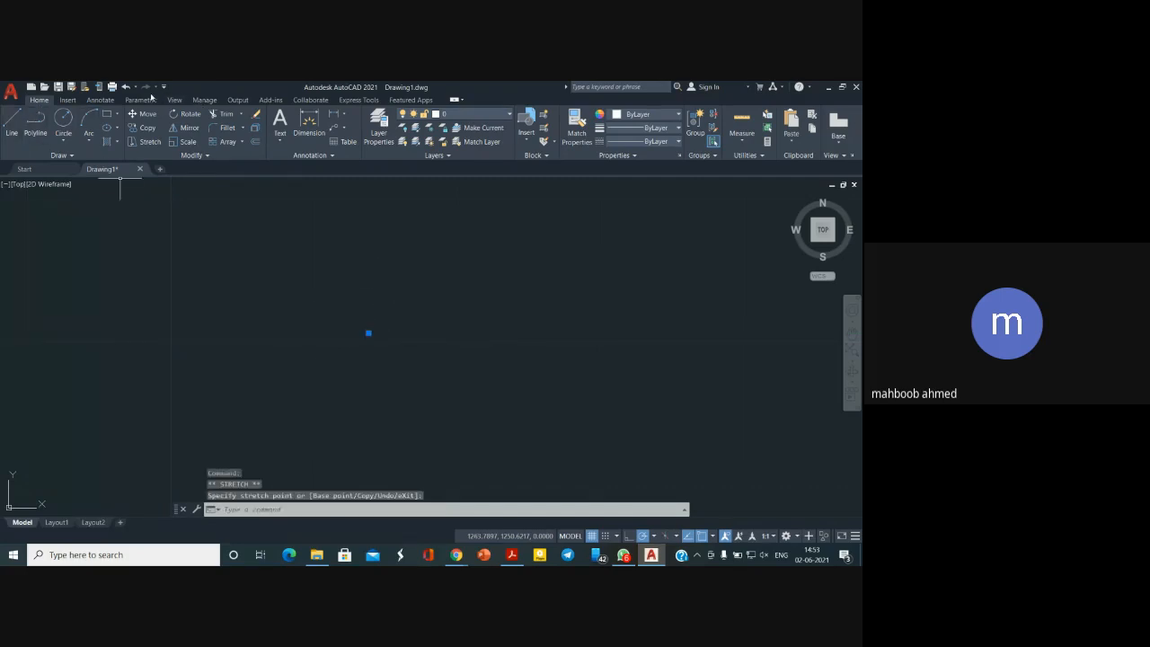
pyautogui.click(128, 87)
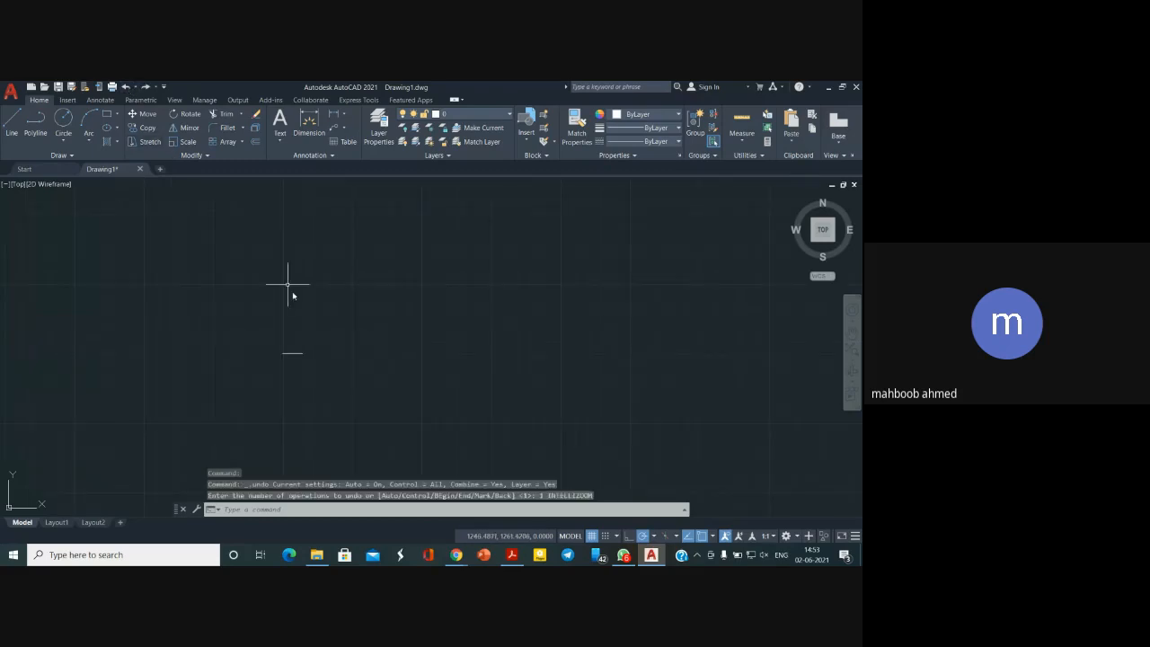
pyautogui.scroll(-15, 303, 305)
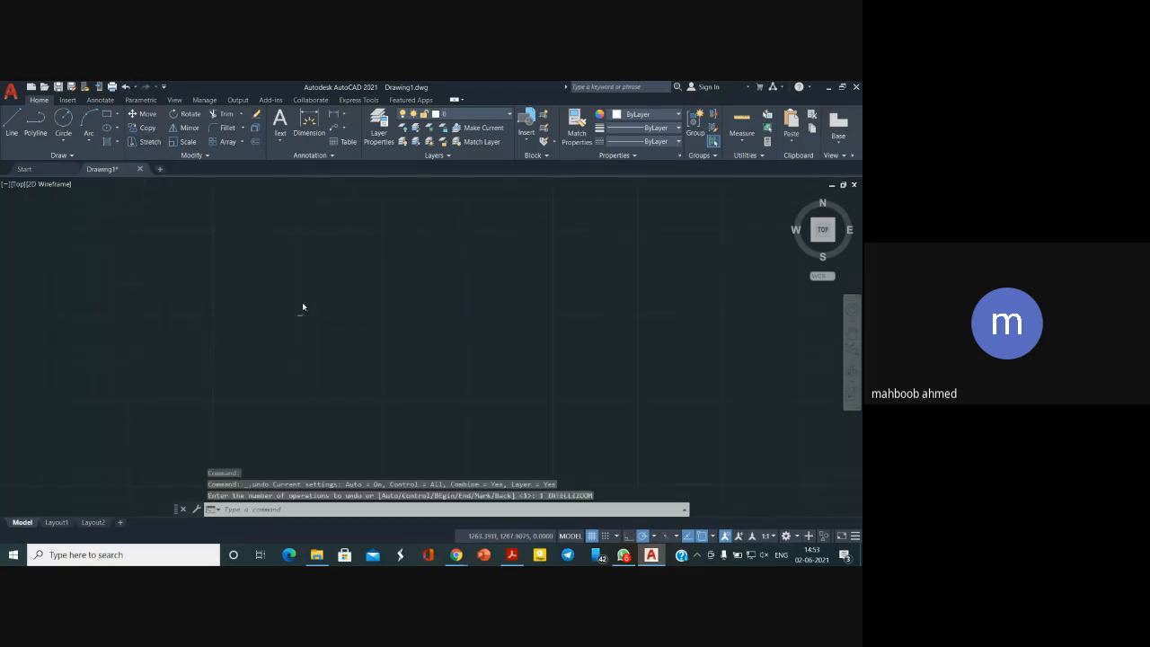
# Set the drawing units' insertion scale to Meters
pyautogui.click(284, 510)
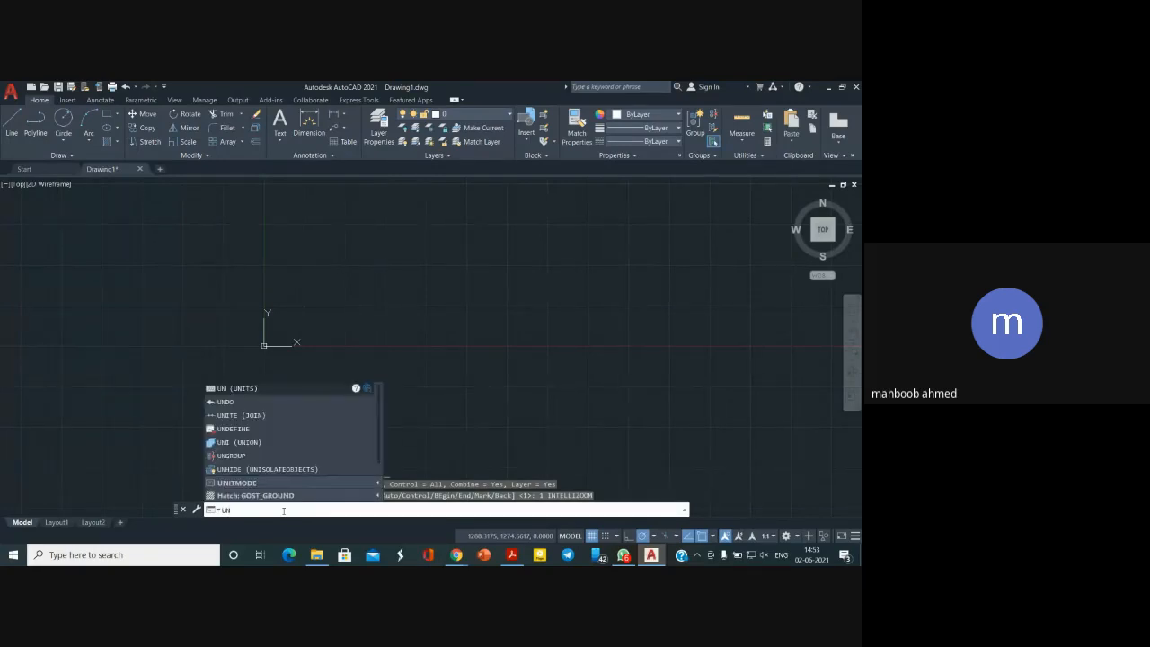
pyautogui.press('Return')
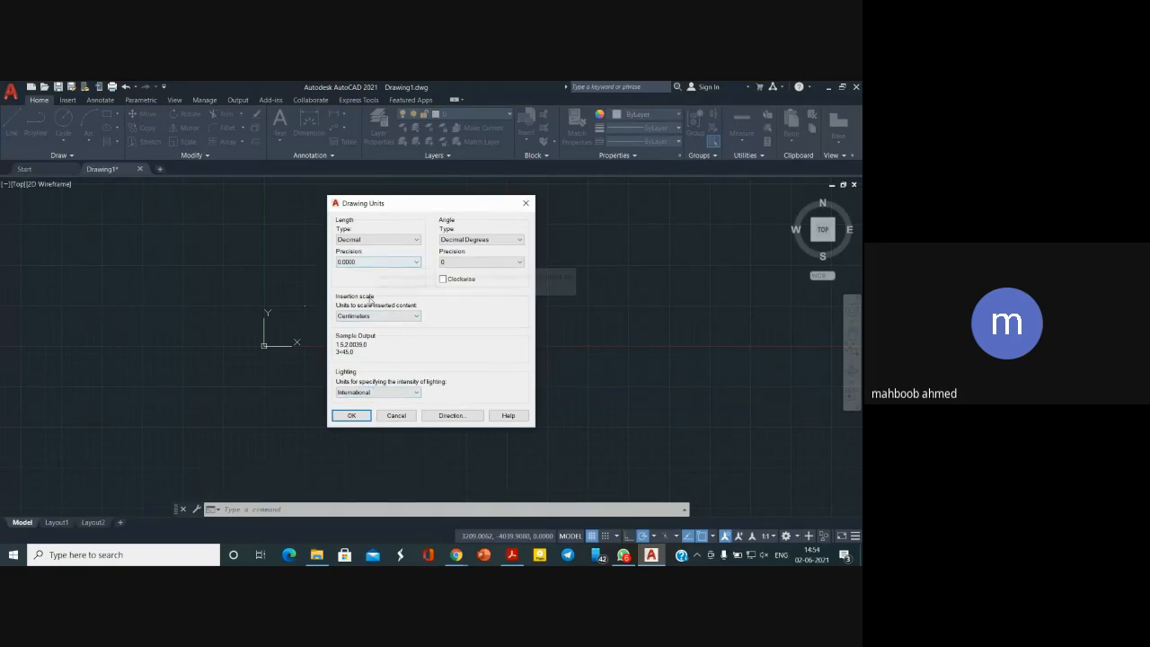
pyautogui.click(375, 316)
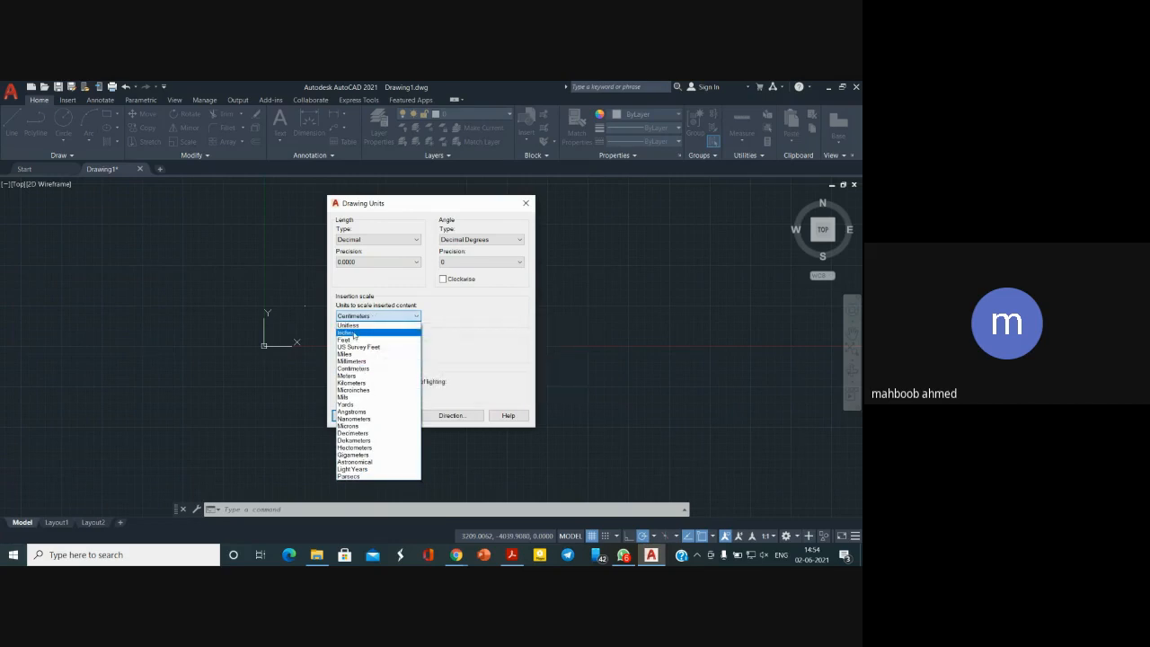
pyautogui.click(354, 333)
pyautogui.click(400, 316)
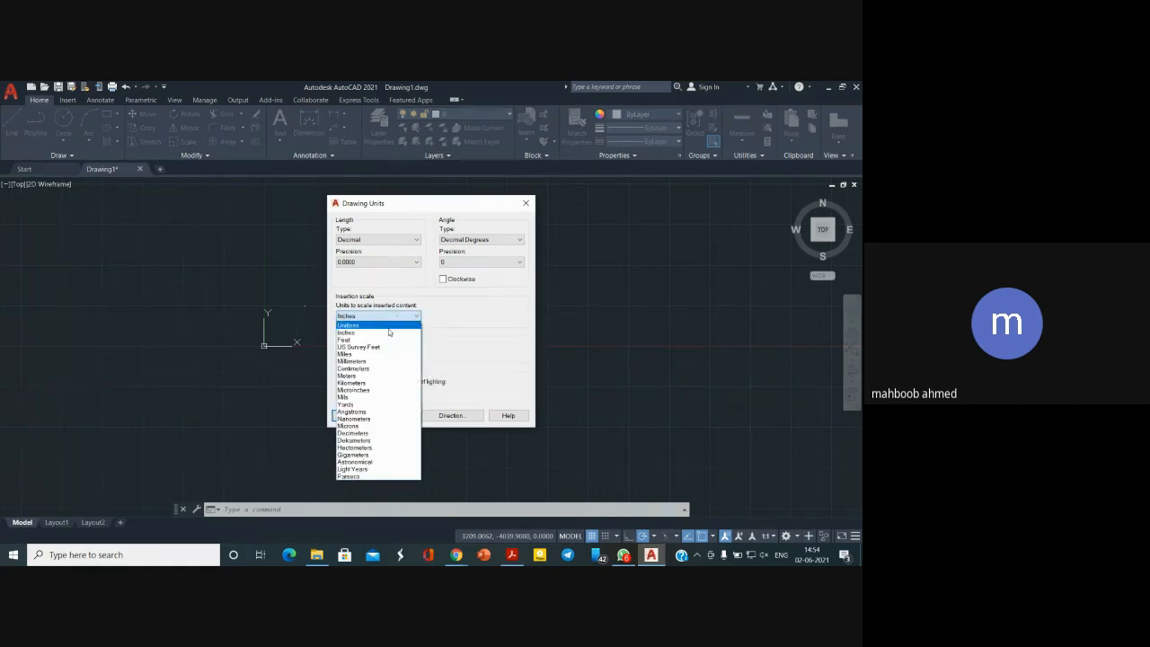
pyautogui.click(365, 379)
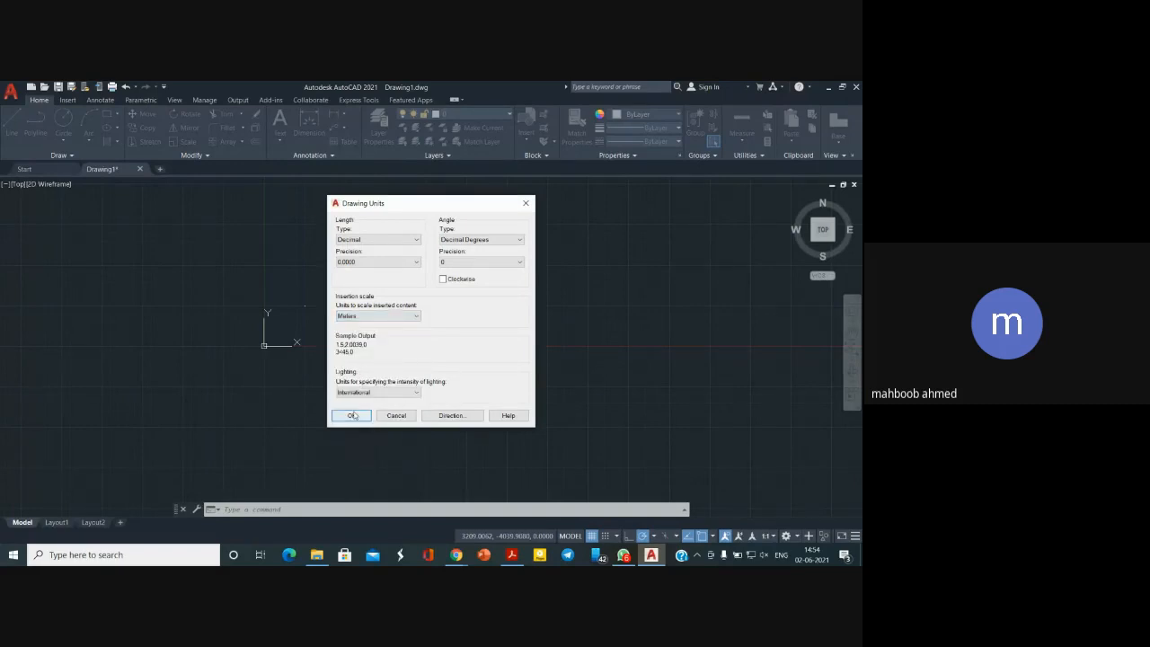
pyautogui.click(352, 415)
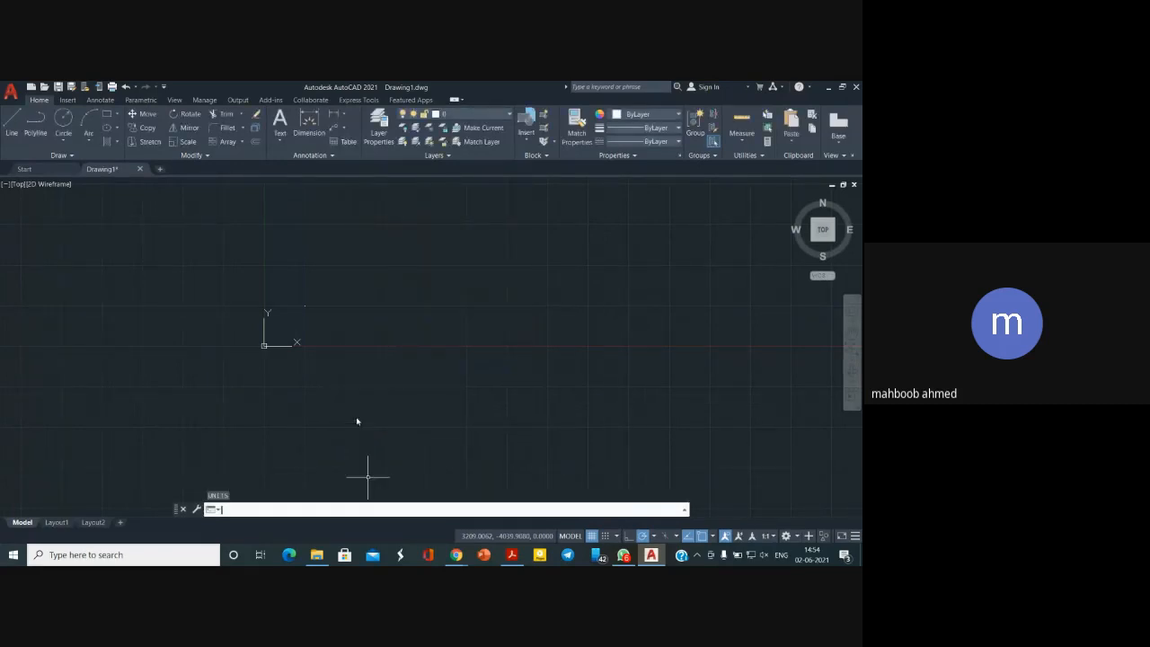
# Erase the existing short horizontal line
pyautogui.scroll(5, 324, 321)
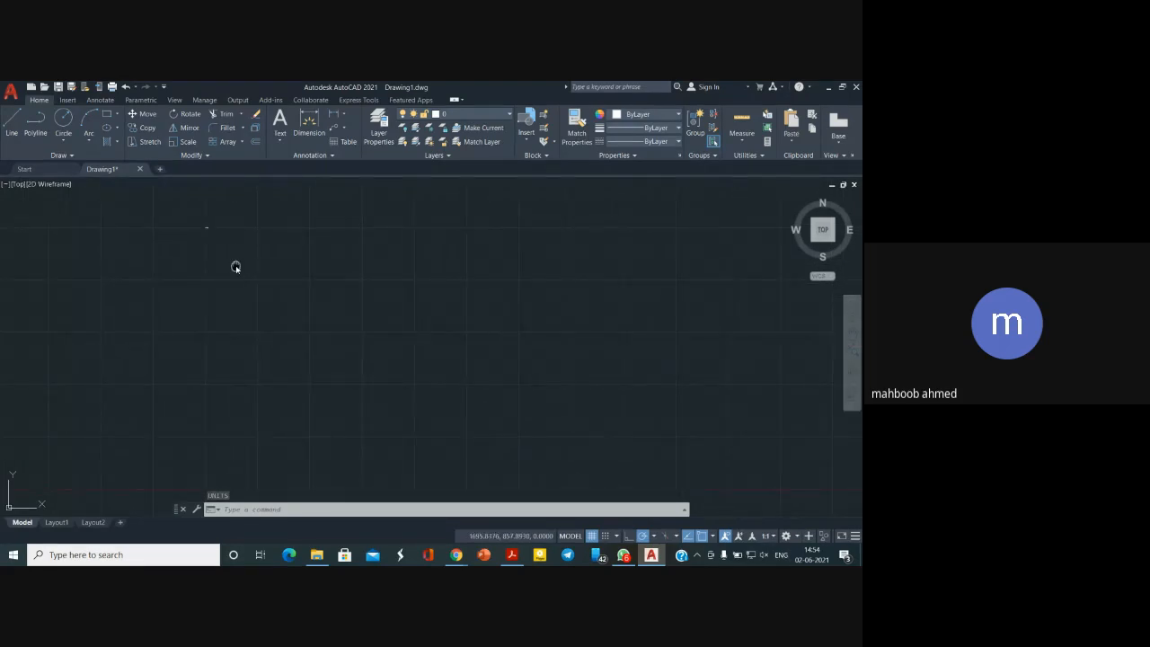
pyautogui.click(299, 395)
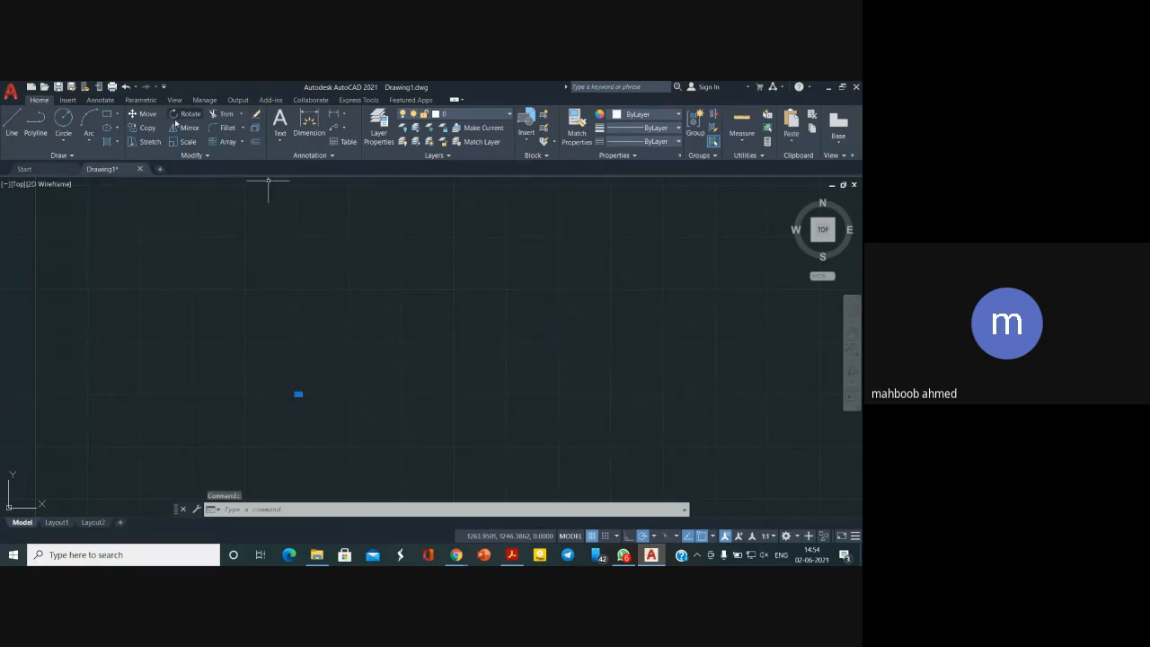
pyautogui.write('e')
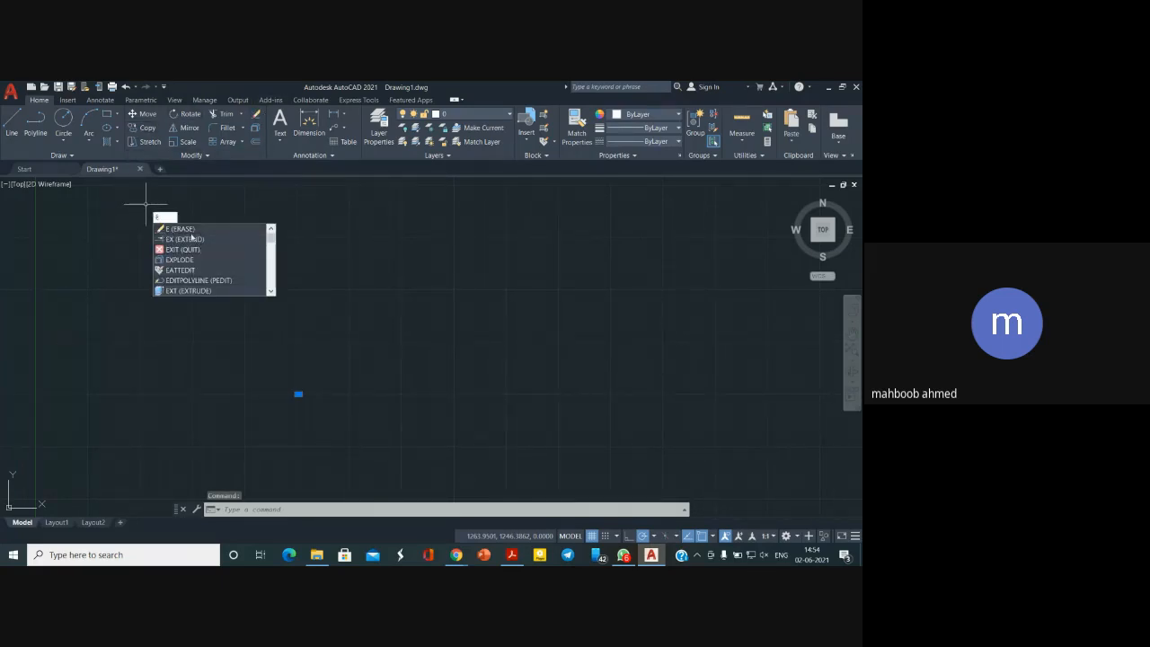
pyautogui.press('Return')
# Draw a single horizontal line 14 units long to the right of a freely picked start point as the plate's base
pyautogui.scroll(-7, 281, 361)
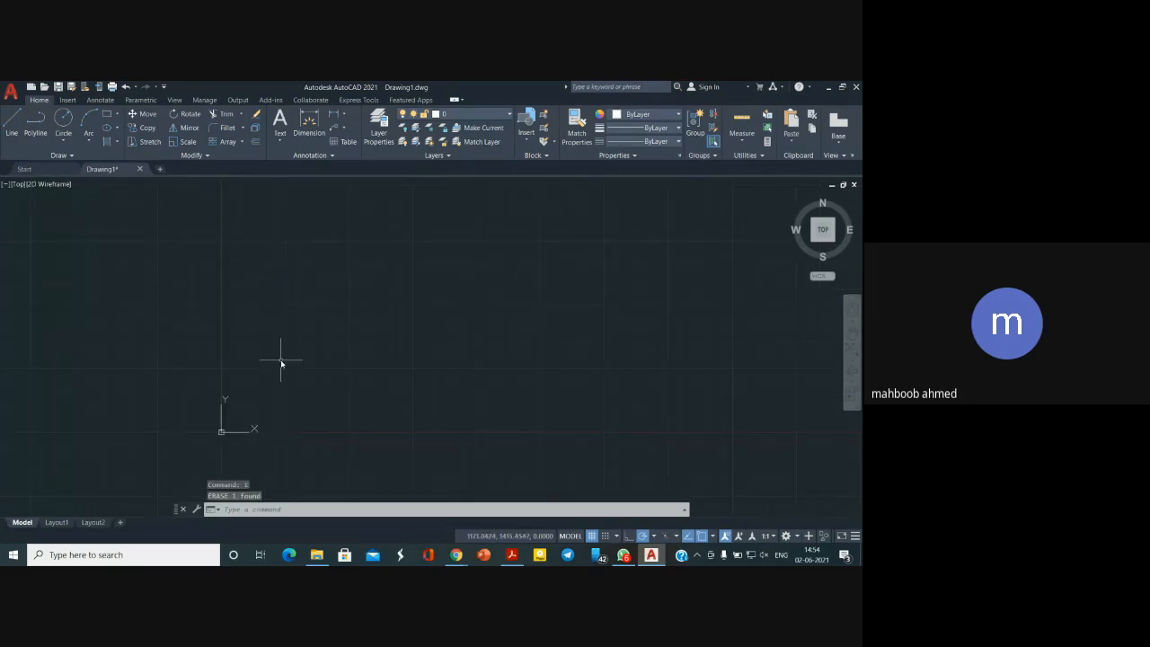
pyautogui.scroll(7, 281, 363)
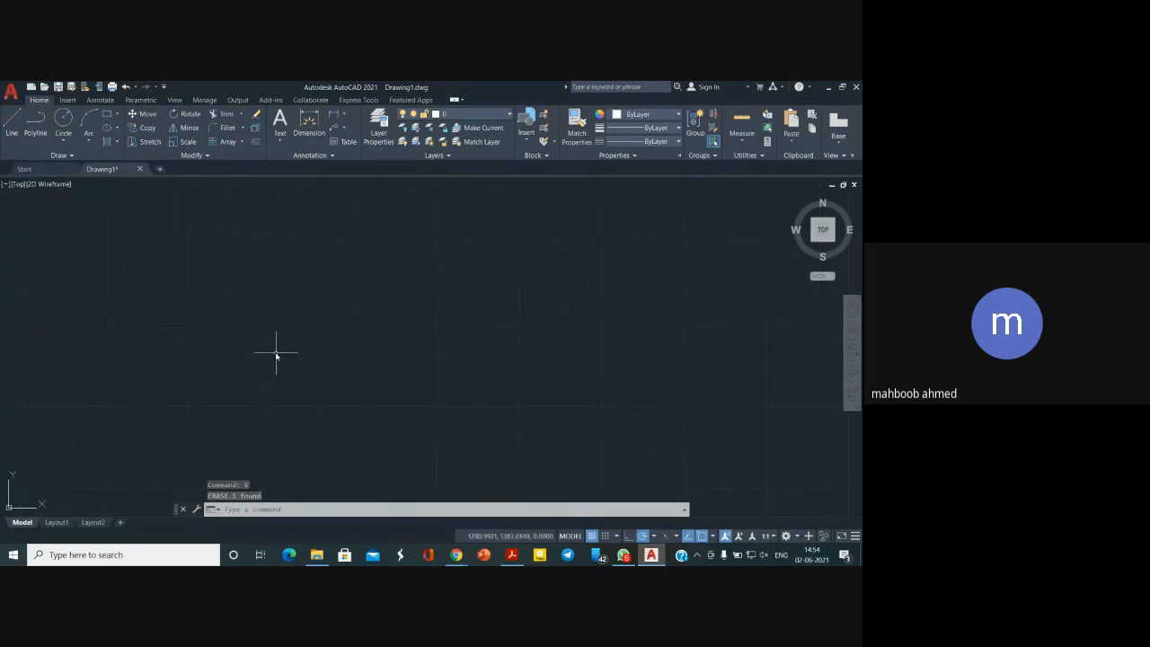
pyautogui.click(12, 130)
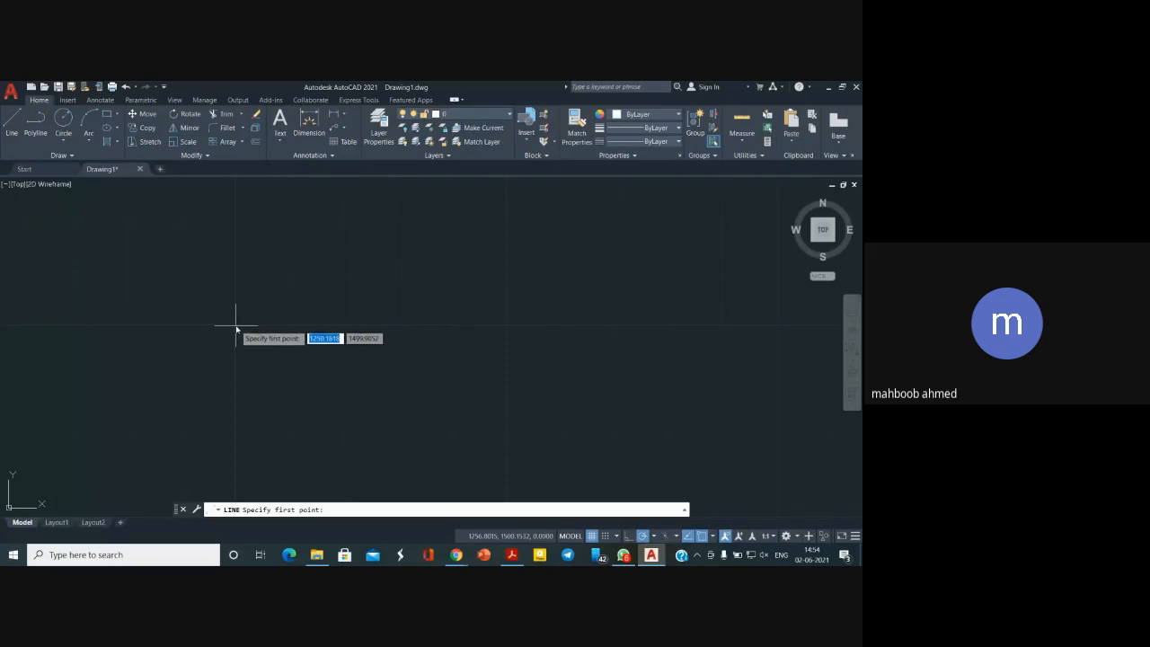
pyautogui.click(235, 328)
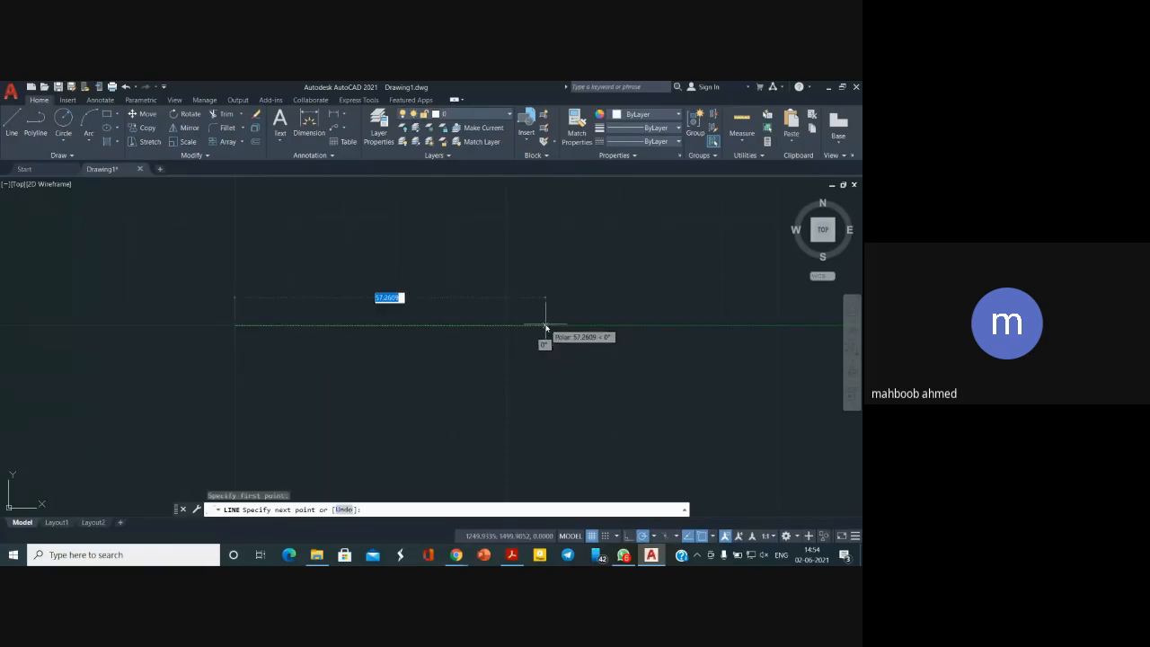
pyautogui.write('1')
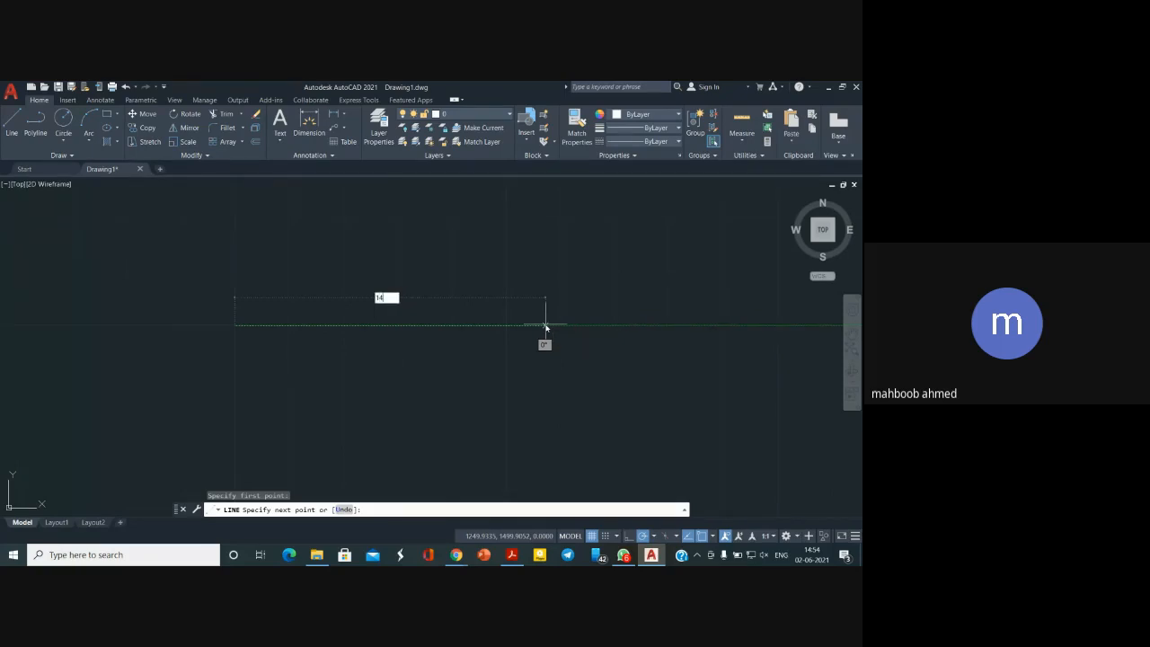
pyautogui.write('4')
pyautogui.press('Return')
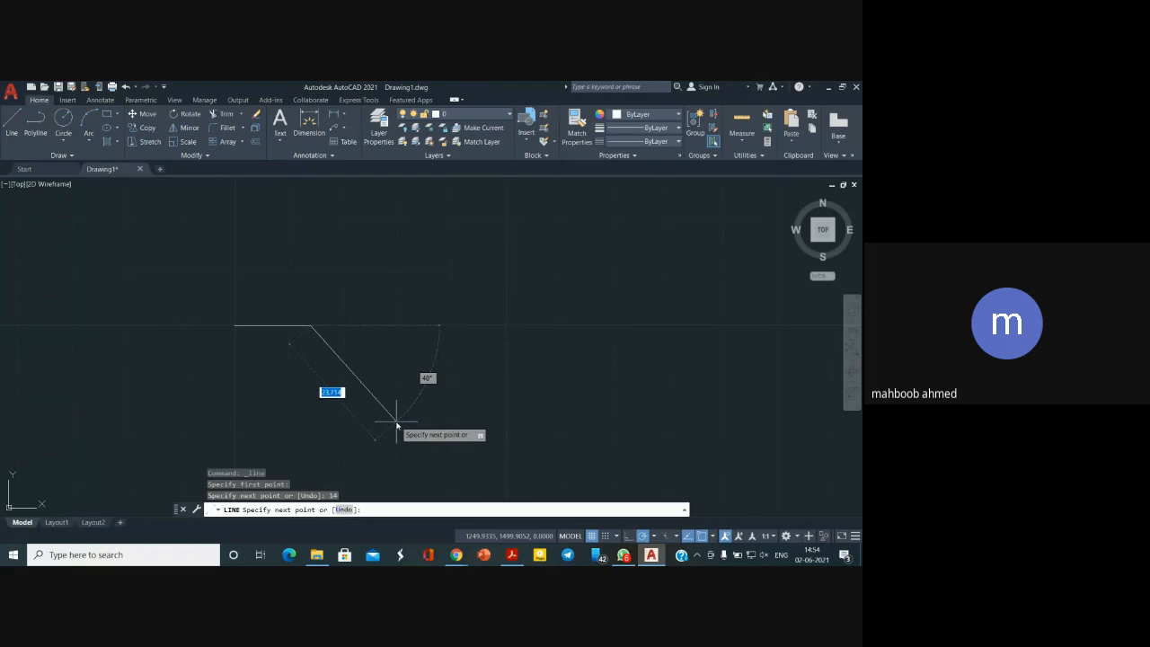
pyautogui.press('Return')
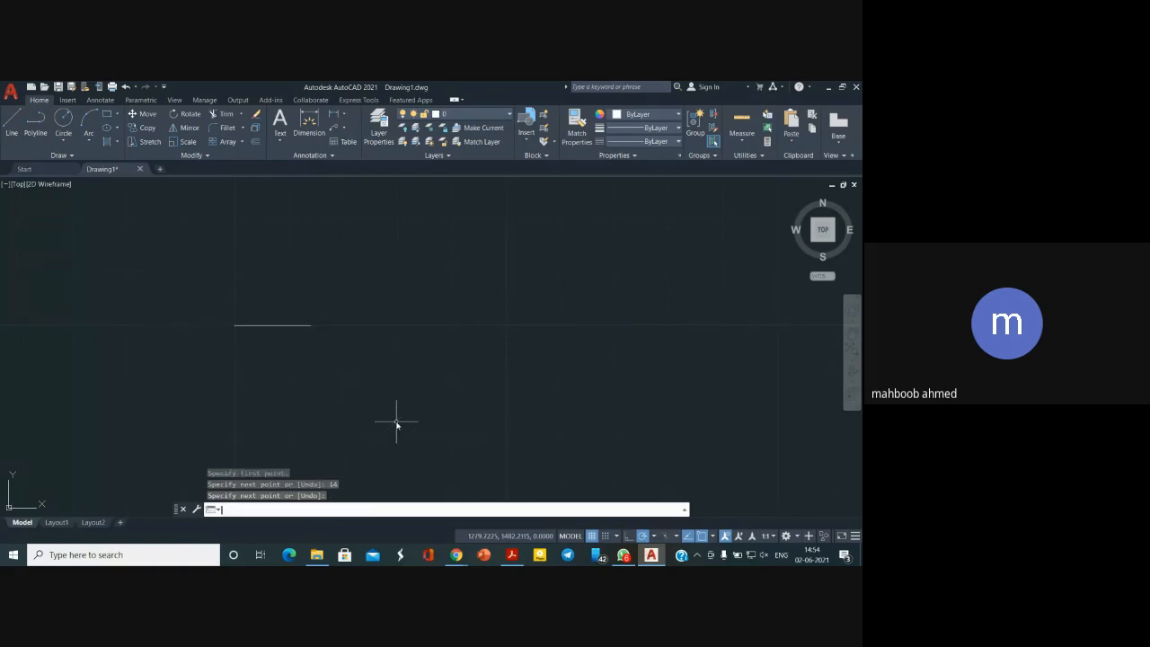
# Inspect the new base line, check the reference plate in vykresy.pdf and the Google Meet call, and return to AutoCAD
pyautogui.scroll(6, 302, 349)
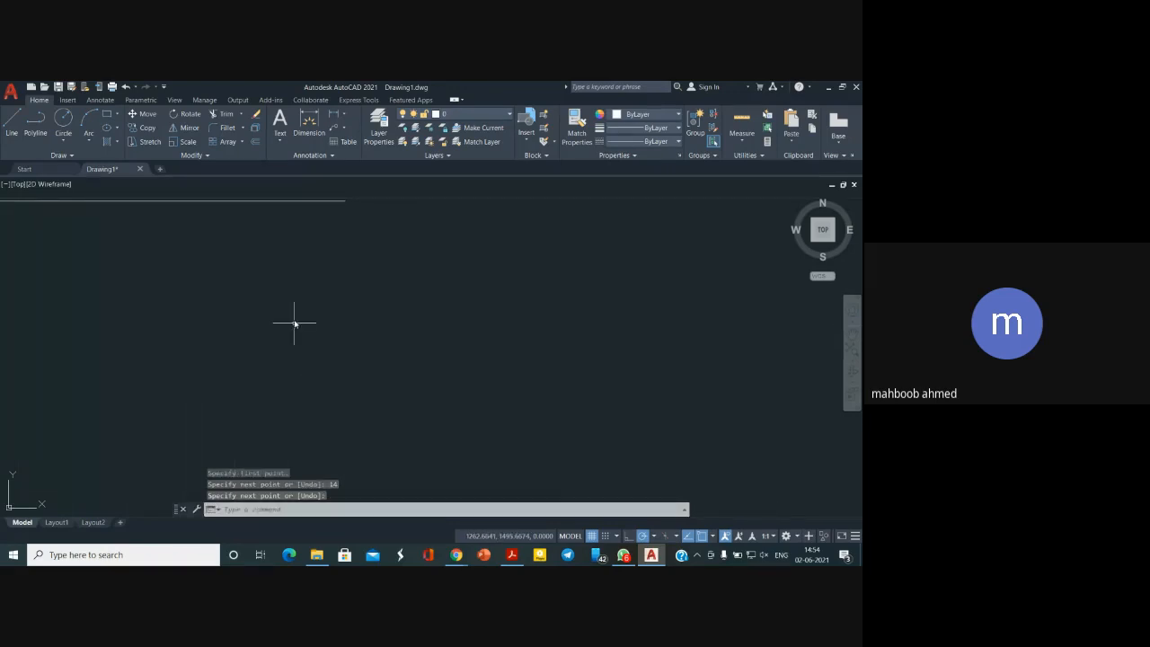
pyautogui.moveTo(255, 254)
pyautogui.mouseDown(button='middle')
pyautogui.moveTo(403, 445)
pyautogui.moveTo(510, 426)
pyautogui.mouseUp(button='middle')
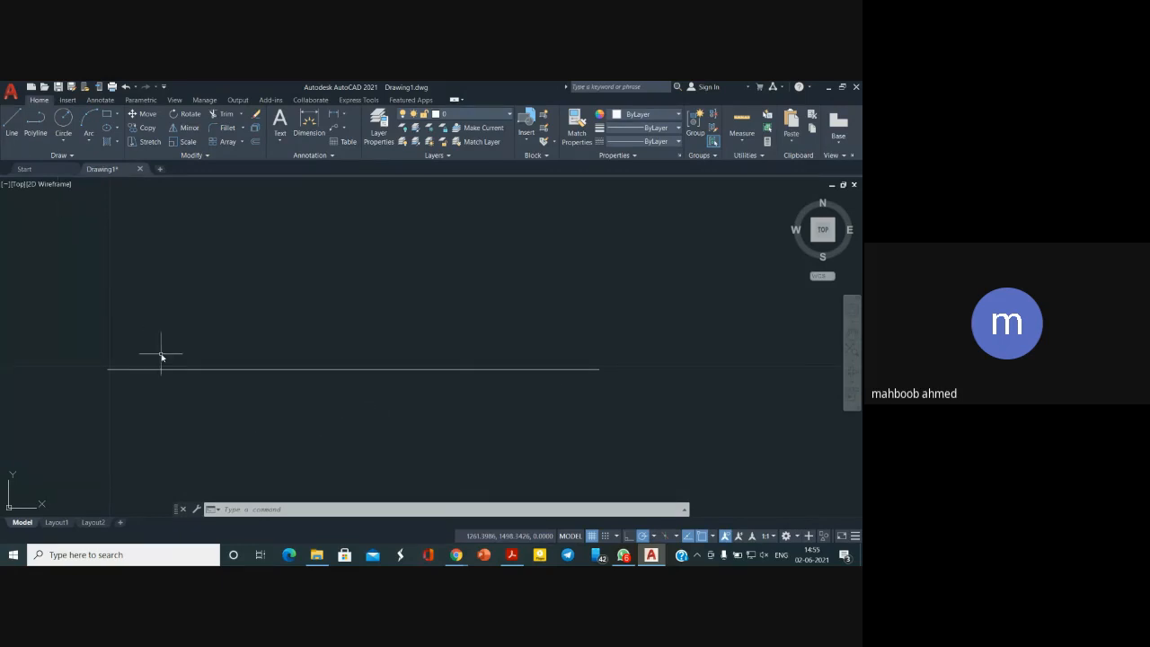
pyautogui.scroll(-6, 159, 354)
pyautogui.scroll(-2, 222, 319)
pyautogui.moveTo(223, 319); pyautogui.dragTo(486, 374, button='middle')
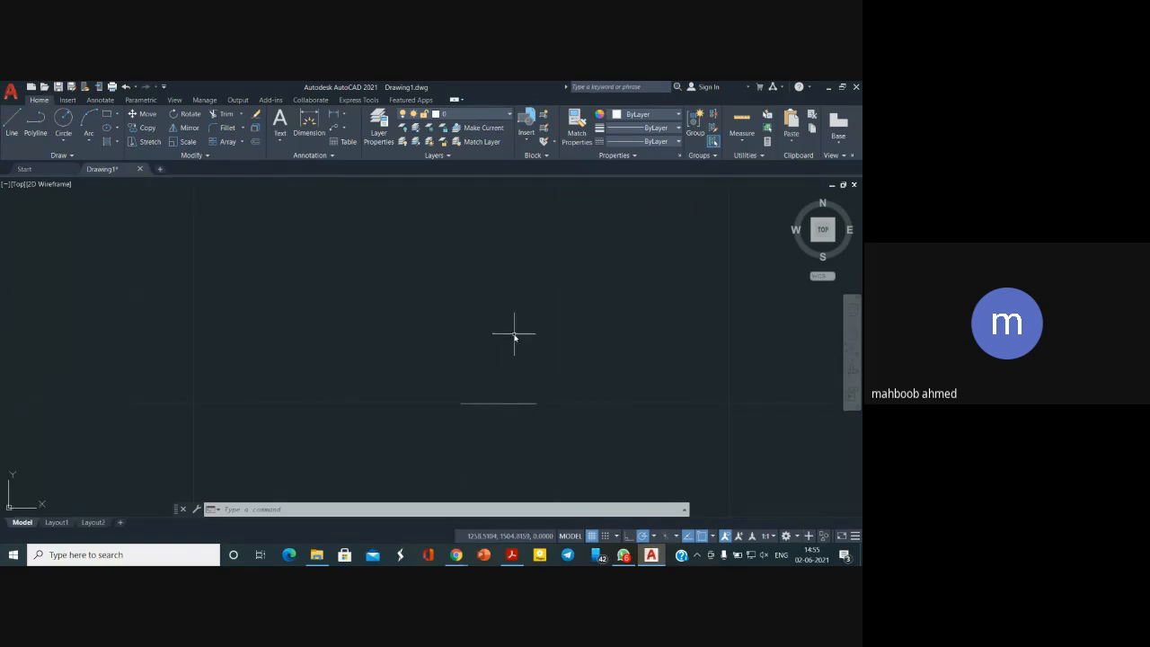
pyautogui.moveTo(515, 333); pyautogui.dragTo(521, 371, button='middle')
pyautogui.click(518, 554)
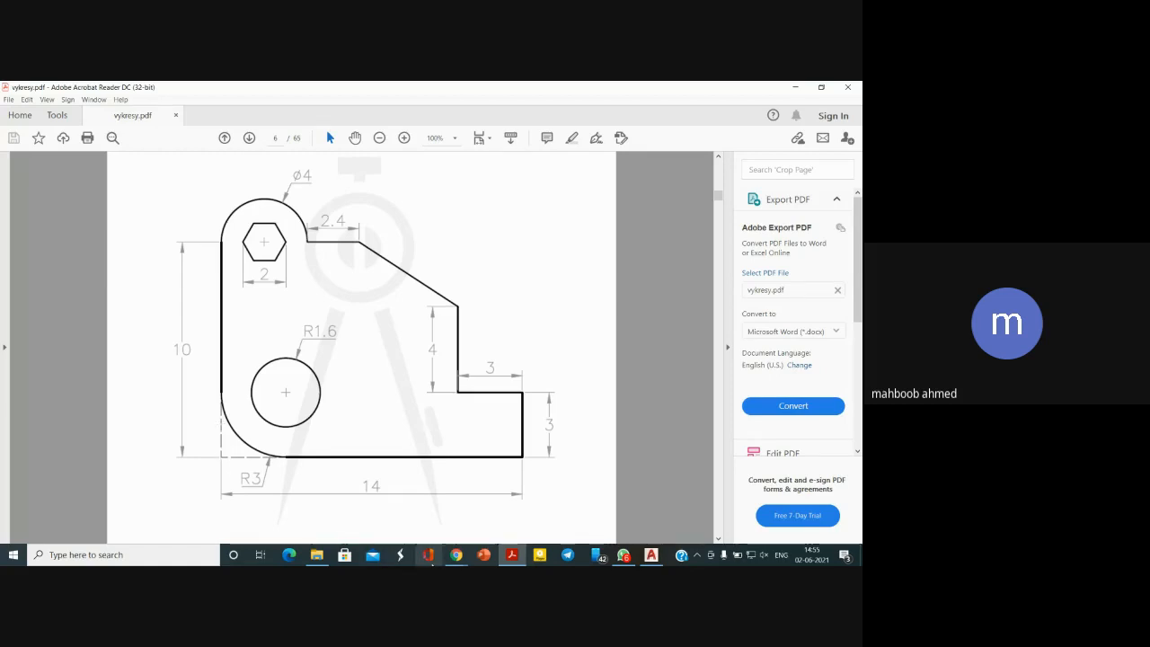
pyautogui.moveTo(456, 557)
pyautogui.click(402, 511)
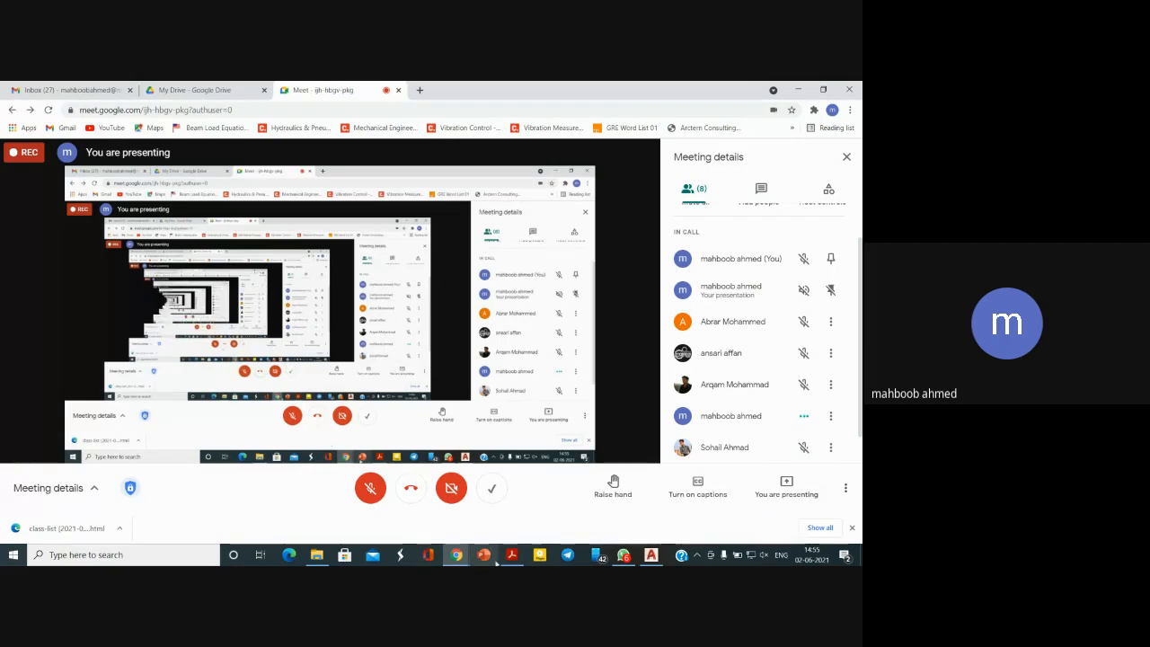
pyautogui.click(651, 554)
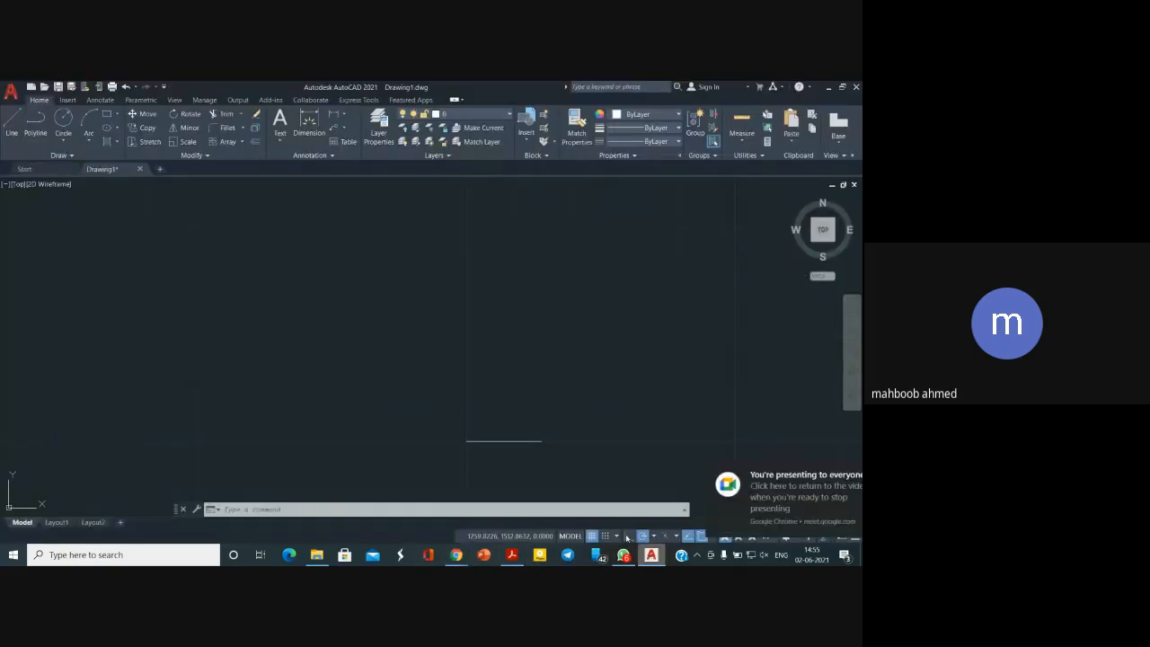
# Draw a vertical line 10 units long upward from the base line's left endpoint
pyautogui.click(12, 126)
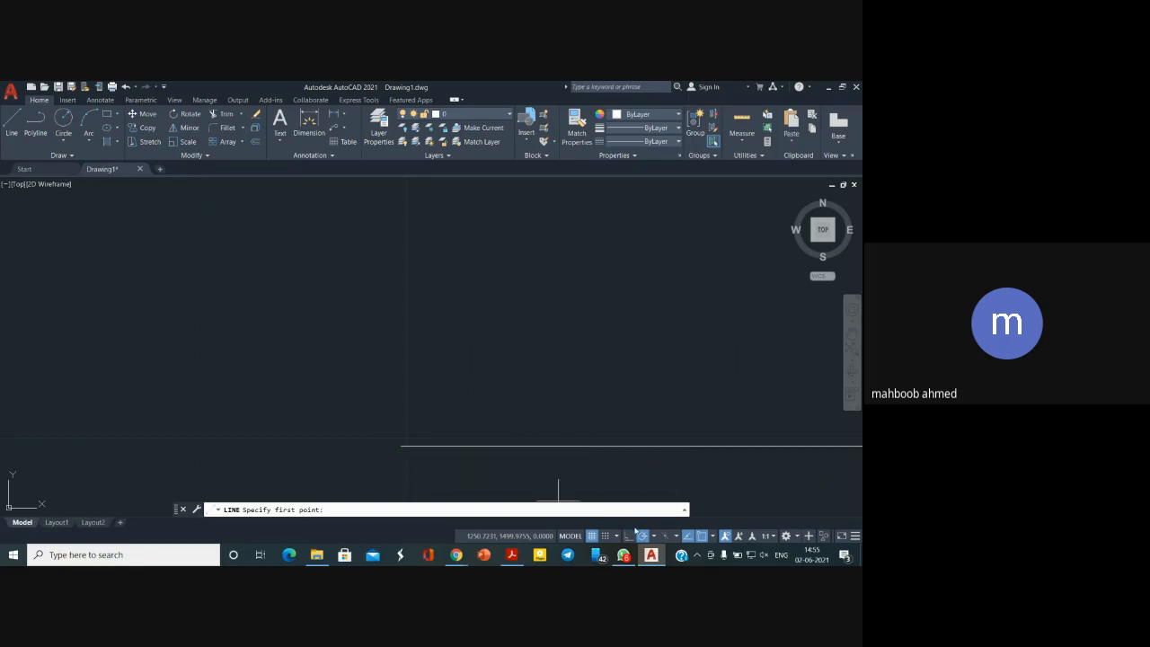
pyautogui.click(401, 446)
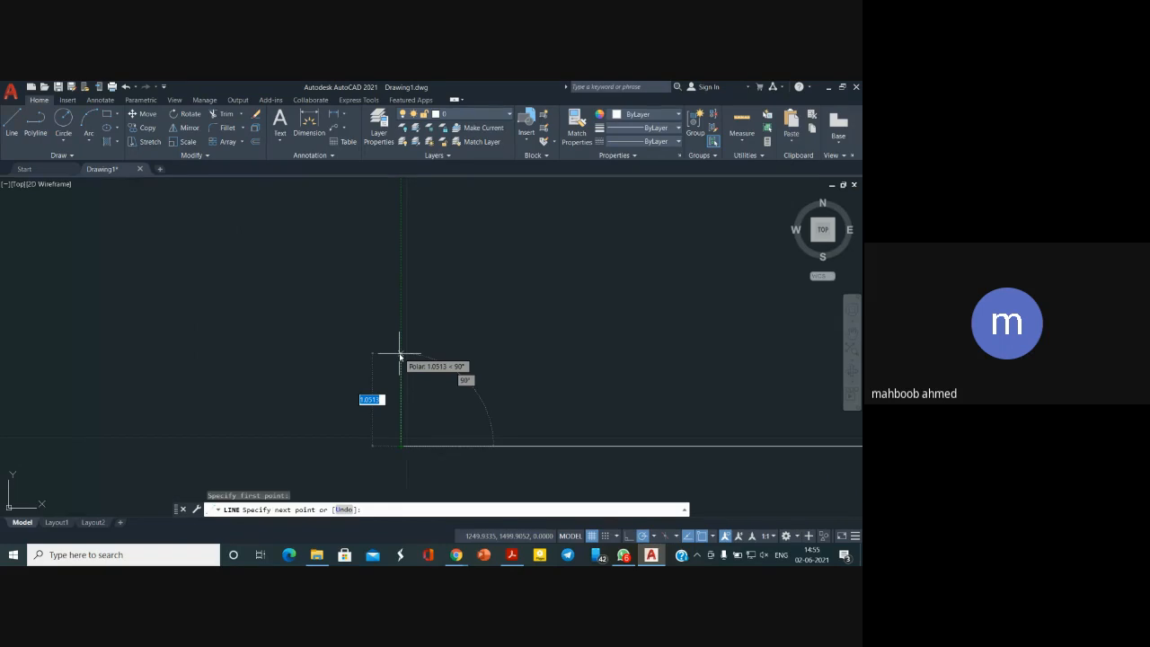
pyautogui.write('10')
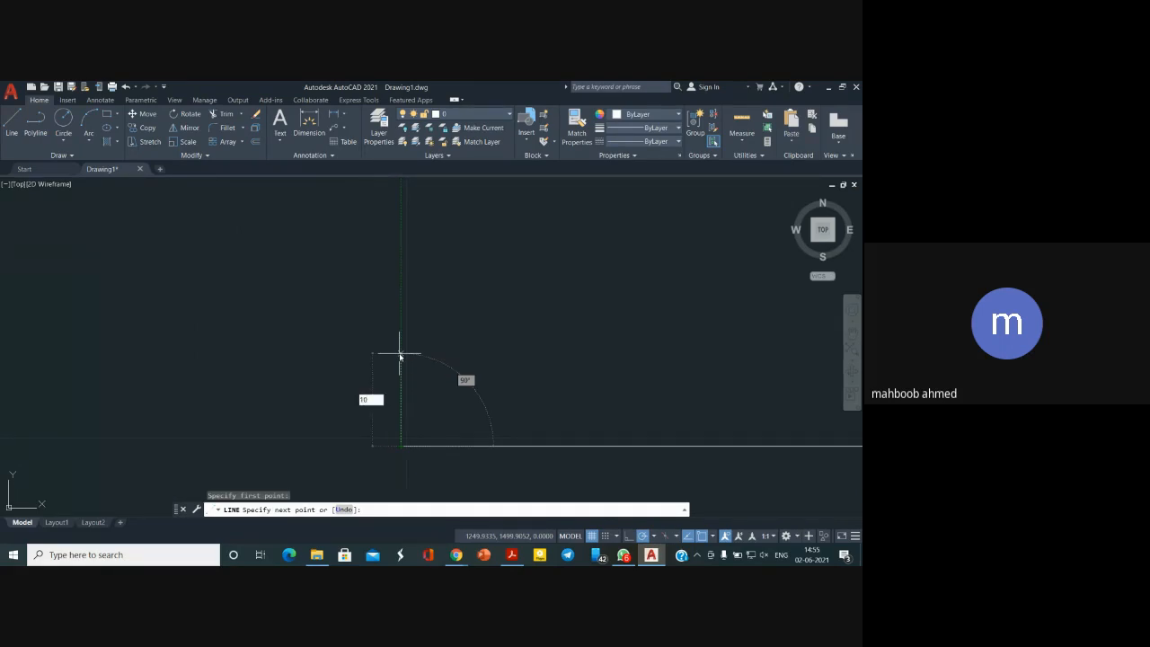
pyautogui.press('Return')
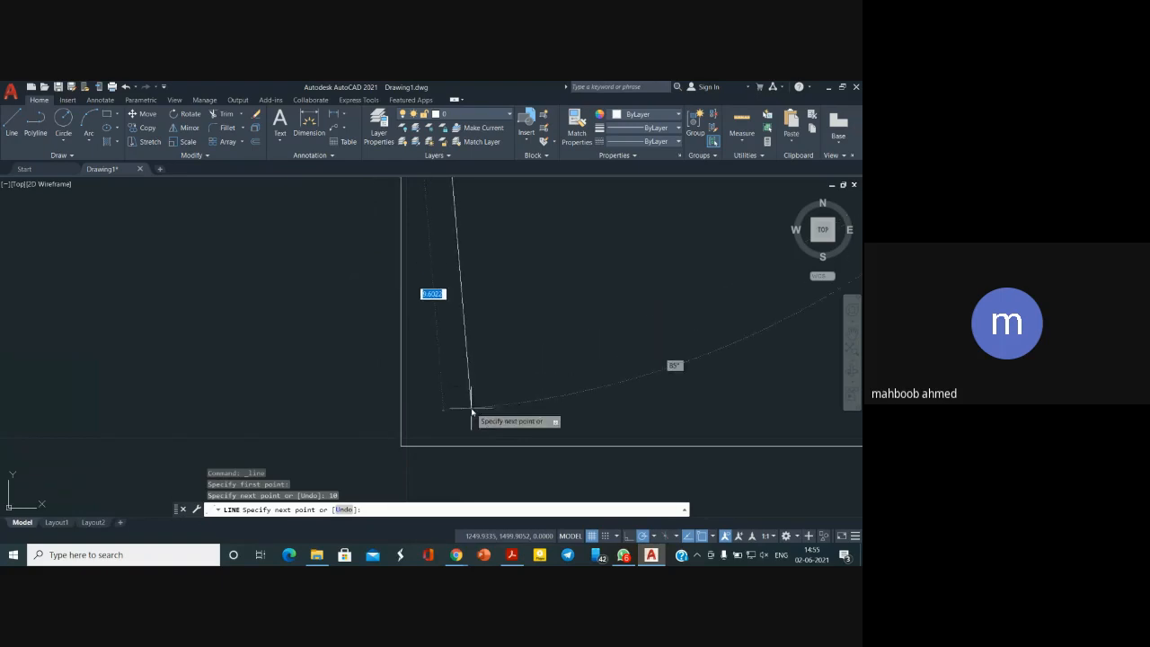
pyautogui.press('Return')
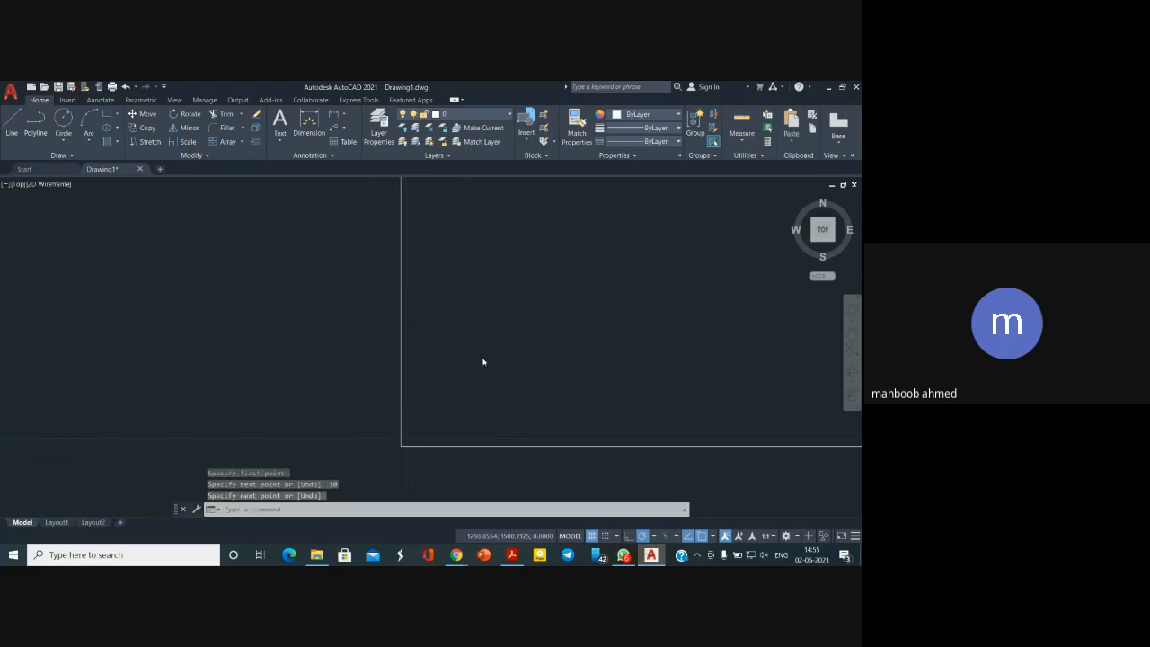
# Examine the plate's lower-left corner in vykresy.pdf and switch back to the AutoCAD drawing
pyautogui.scroll(-2, 481, 360)
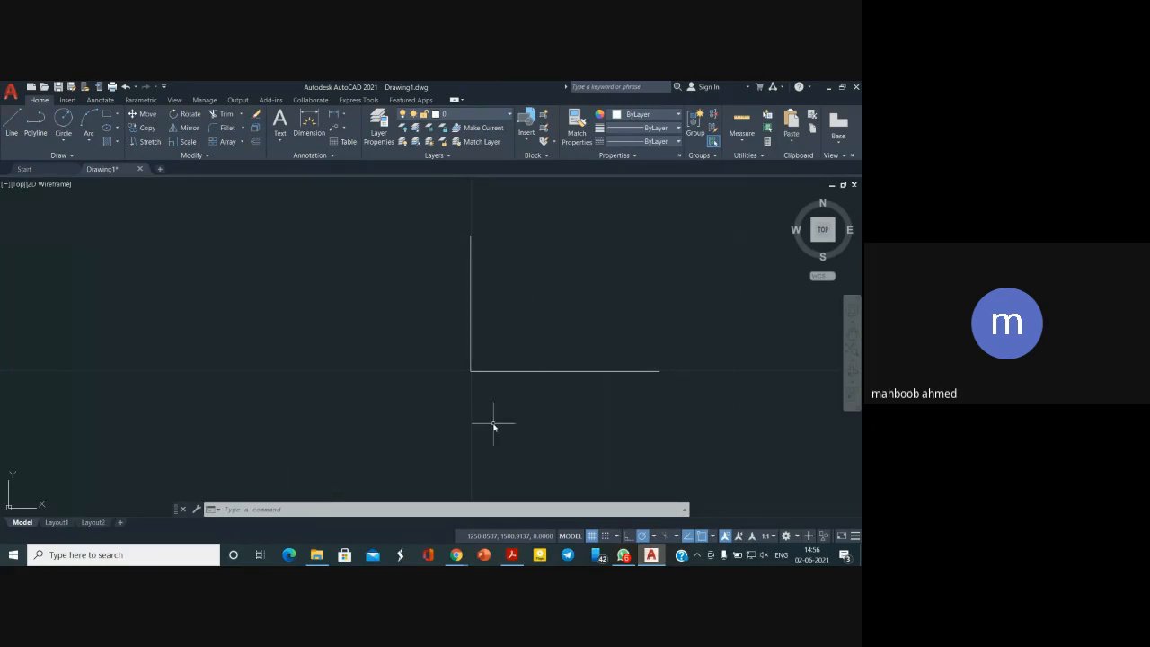
pyautogui.click(511, 554)
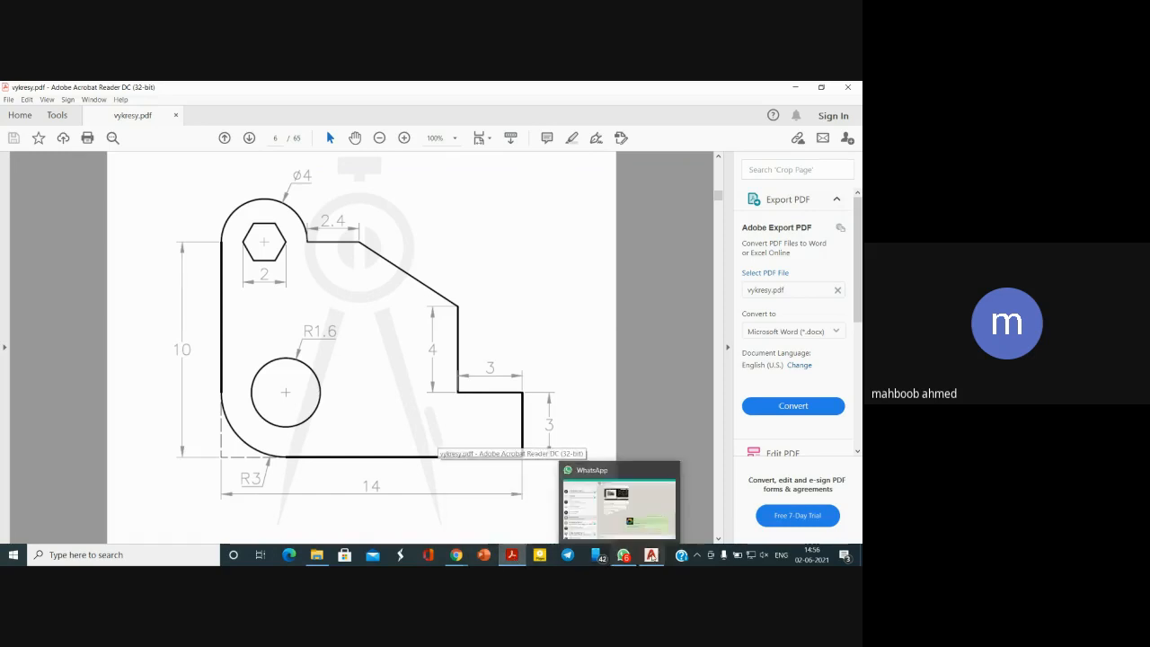
pyautogui.click(651, 554)
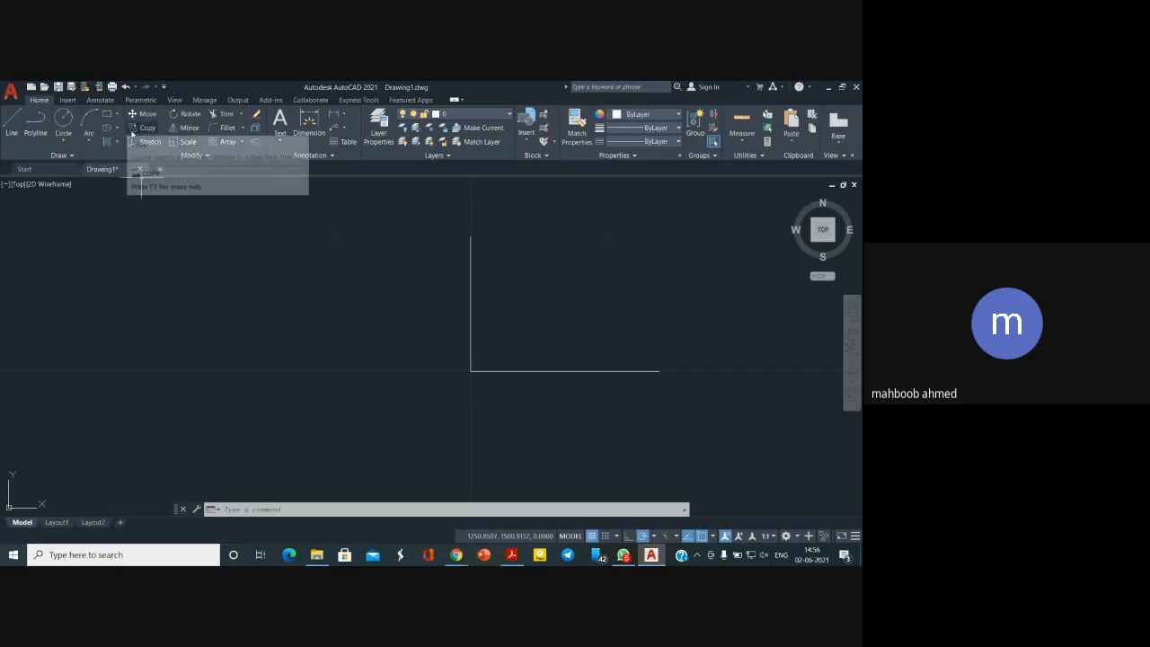
# Try to fillet the corner between the vertical line and the base line without specifying a radius, and undo the fillet
pyautogui.click(243, 128)
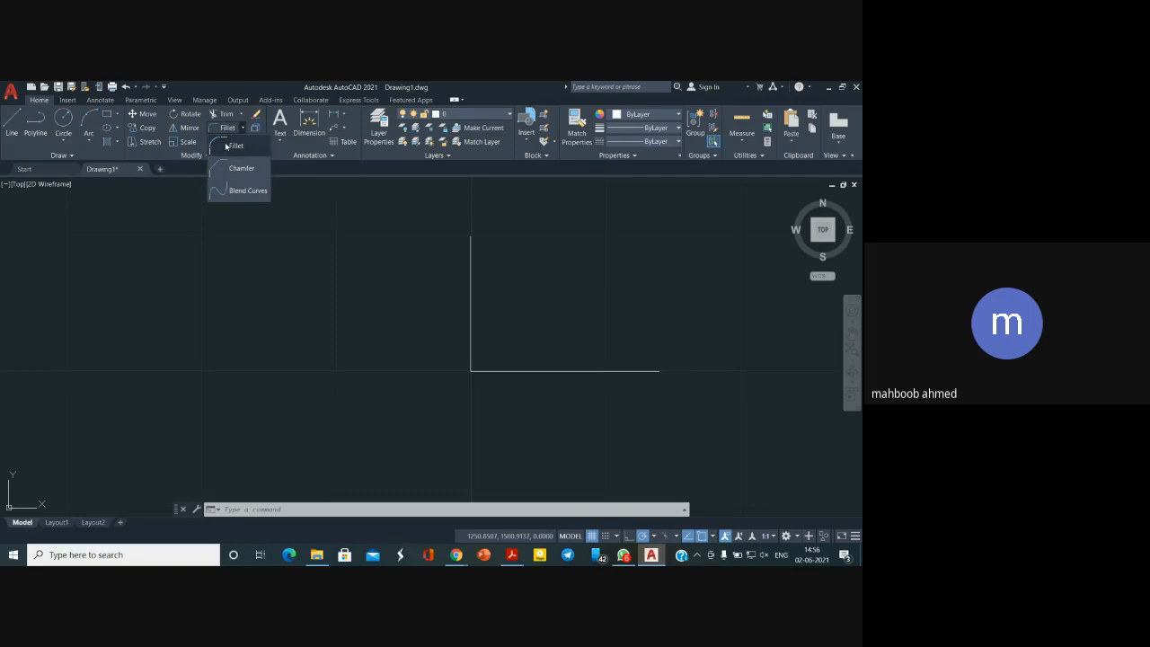
pyautogui.click(226, 146)
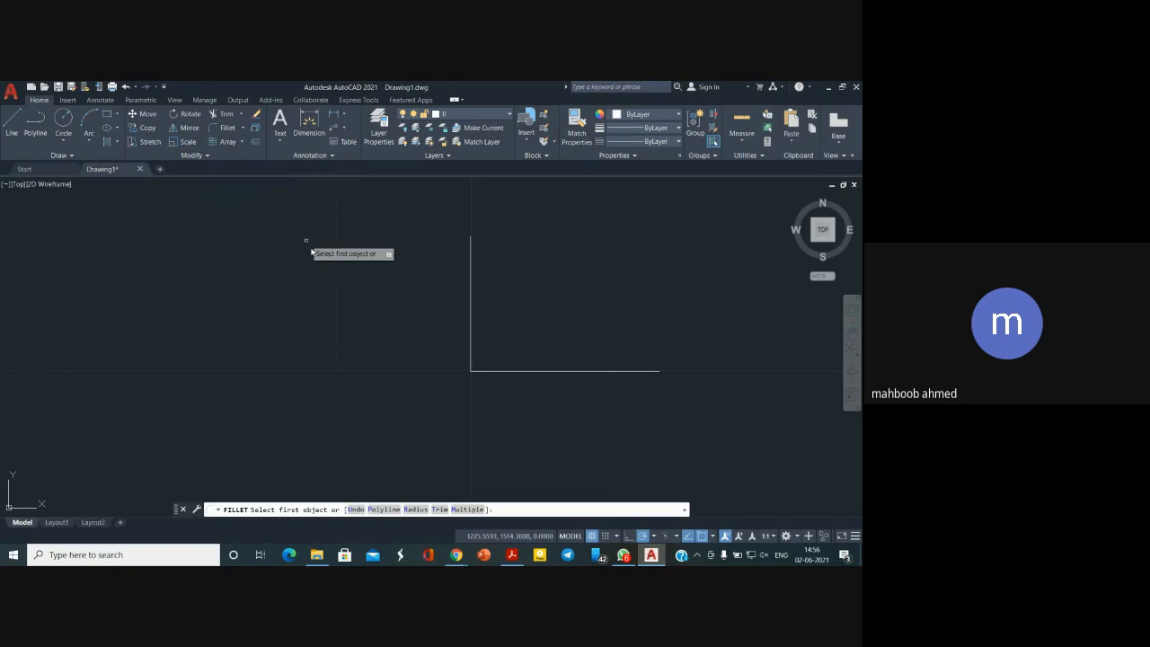
pyautogui.click(470, 340)
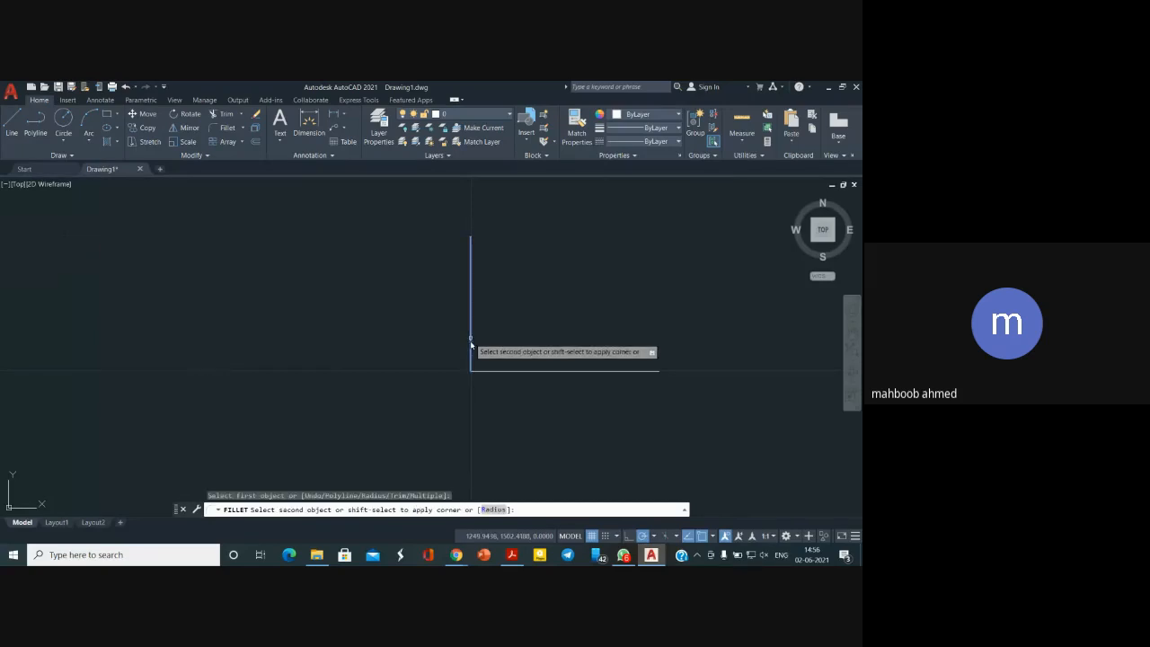
pyautogui.click(492, 371)
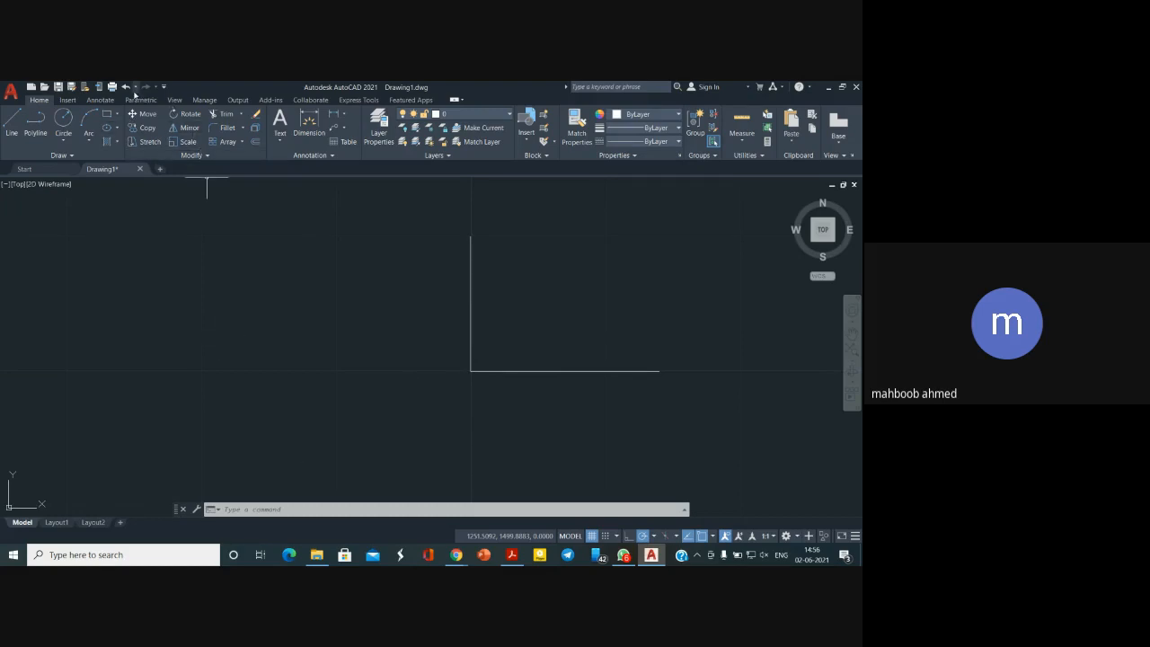
pyautogui.click(126, 88)
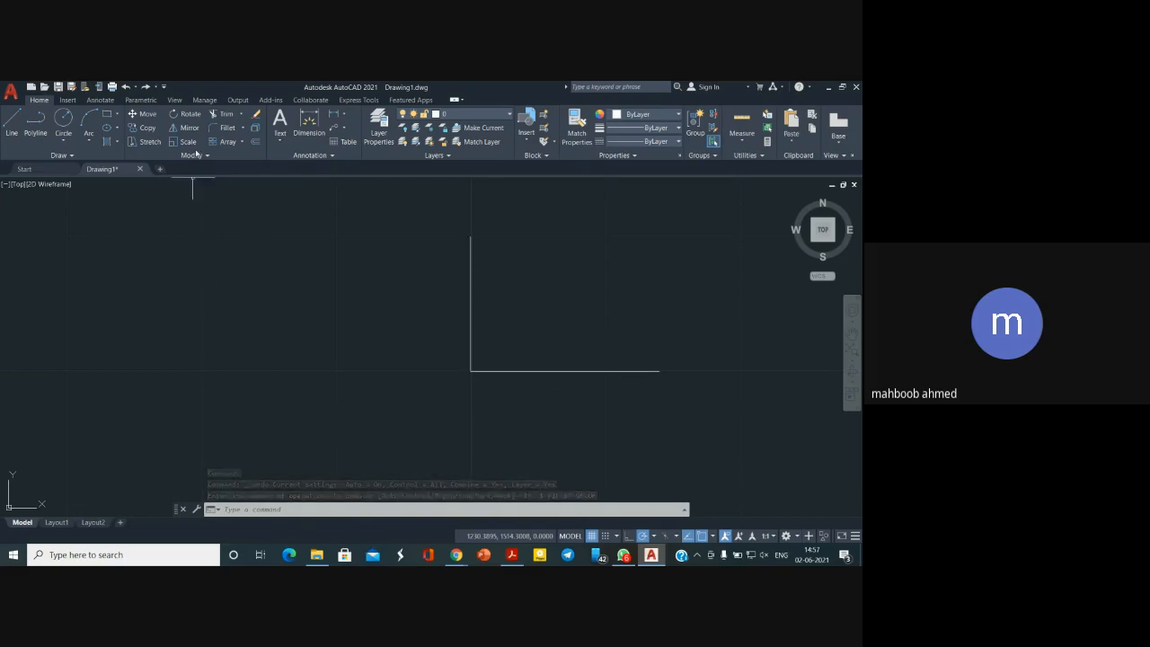
# Fillet the corner between the vertical line and the base line with a radius of 3
pyautogui.click(126, 87)
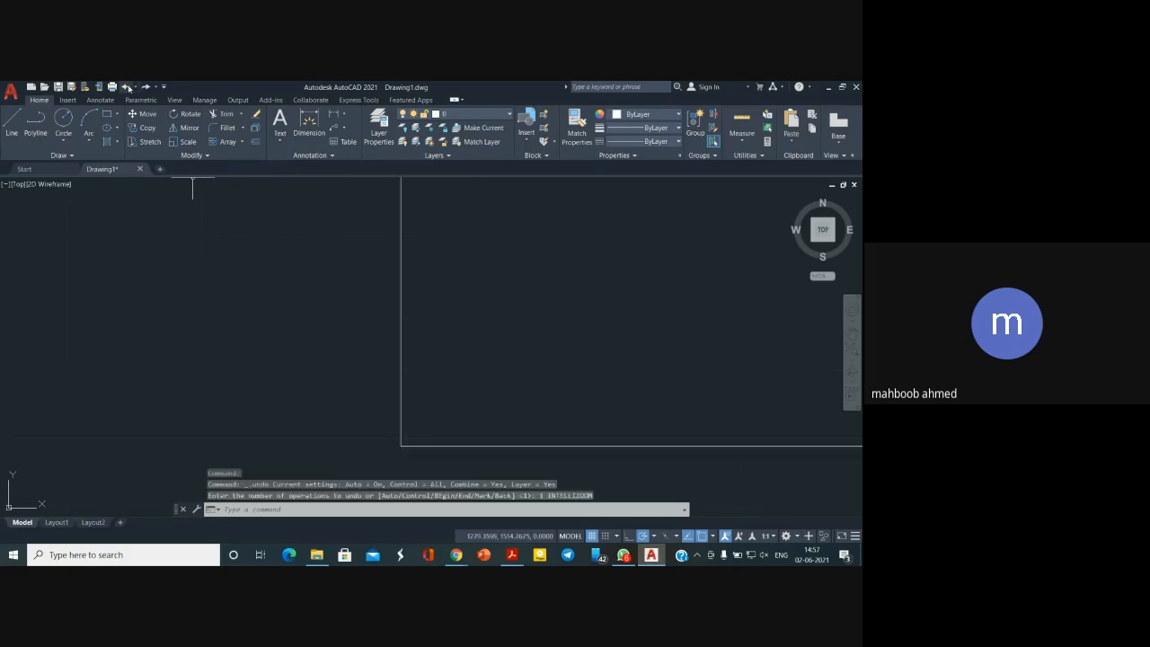
pyautogui.click(216, 127)
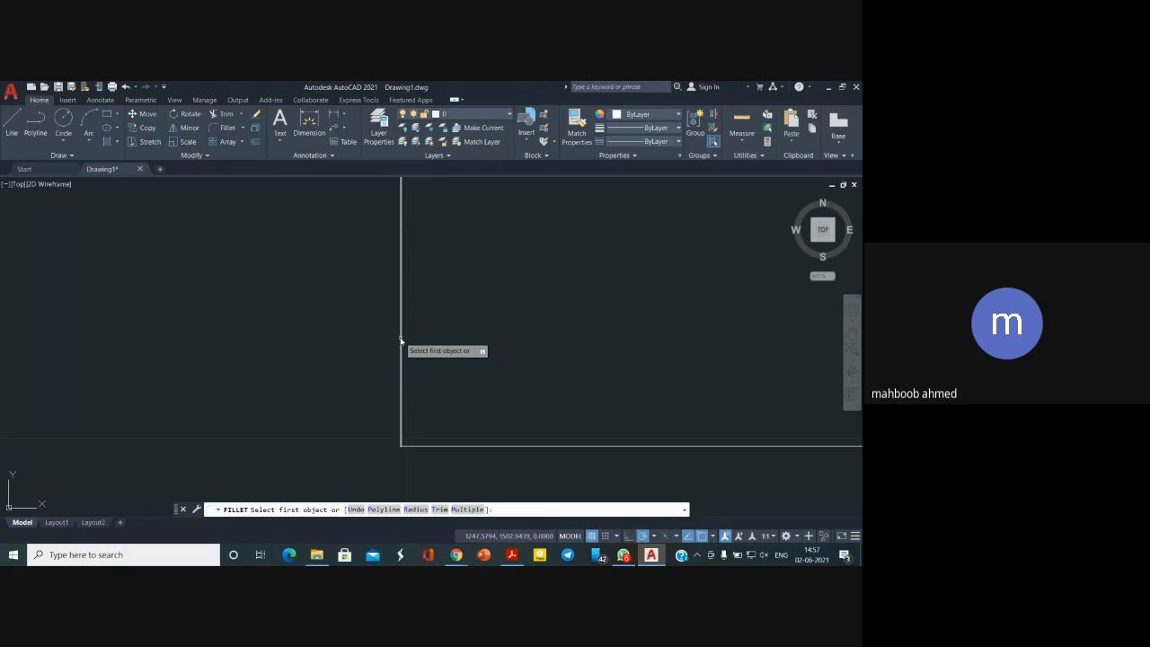
pyautogui.click(415, 510)
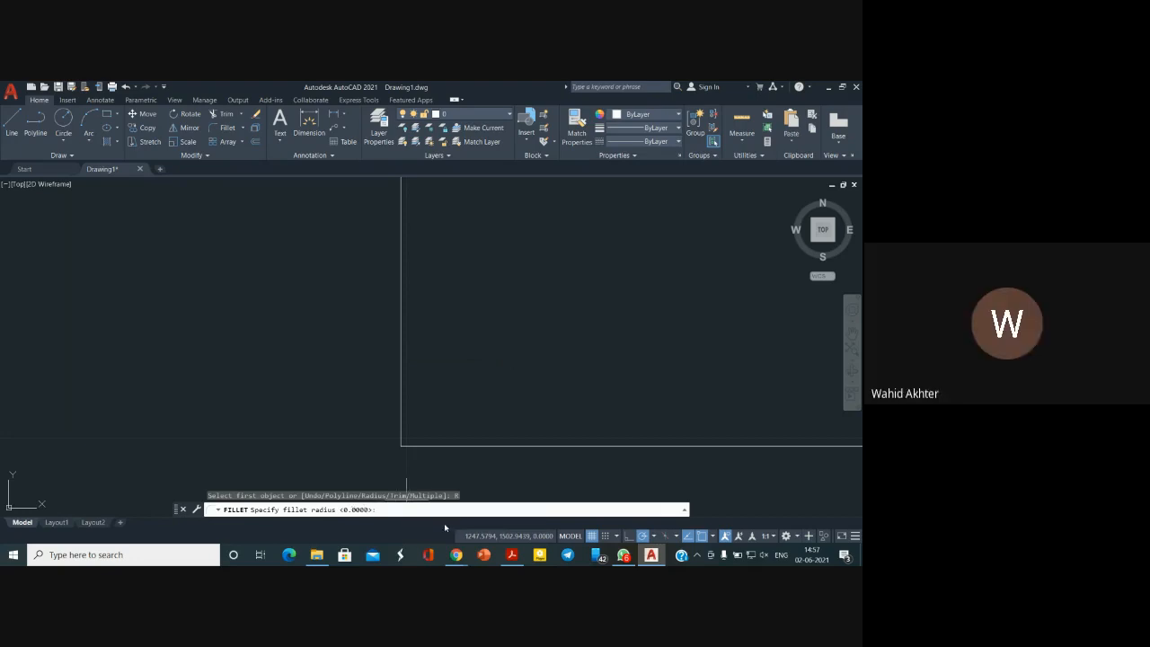
pyautogui.write('3')
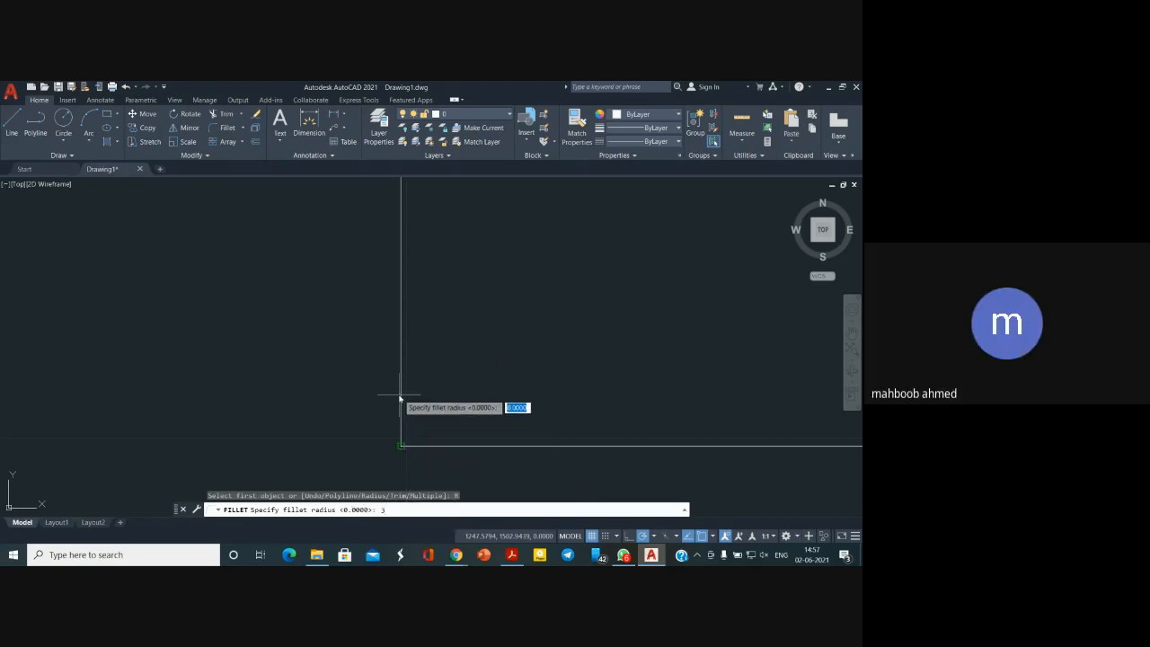
pyautogui.press('Return')
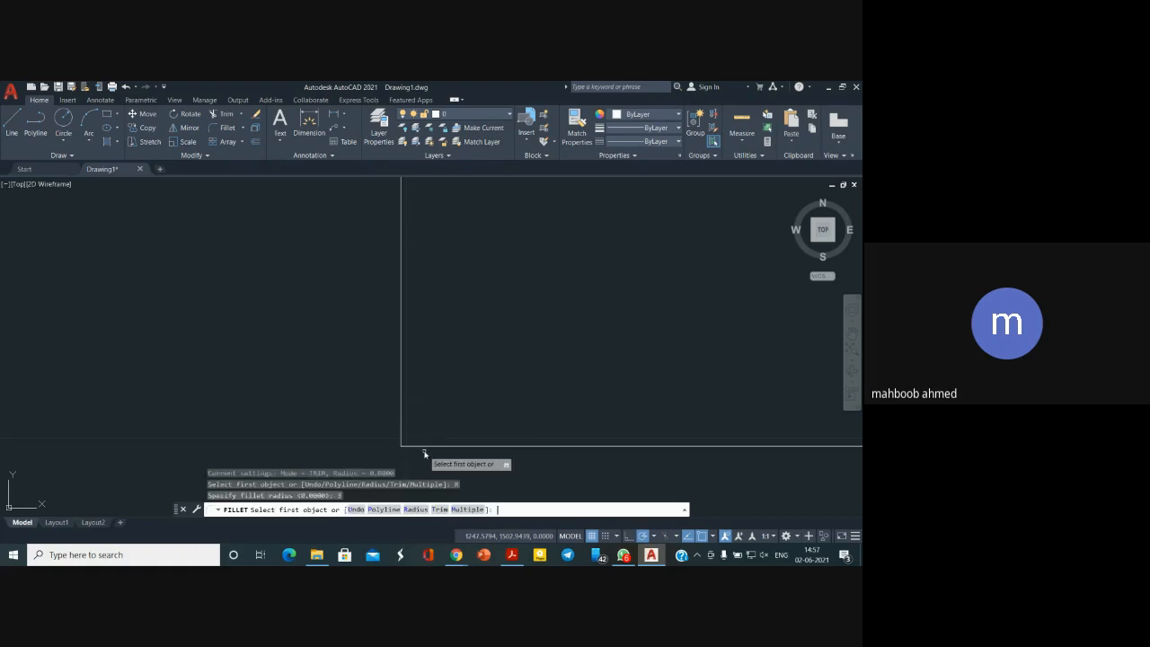
pyautogui.click(401, 416)
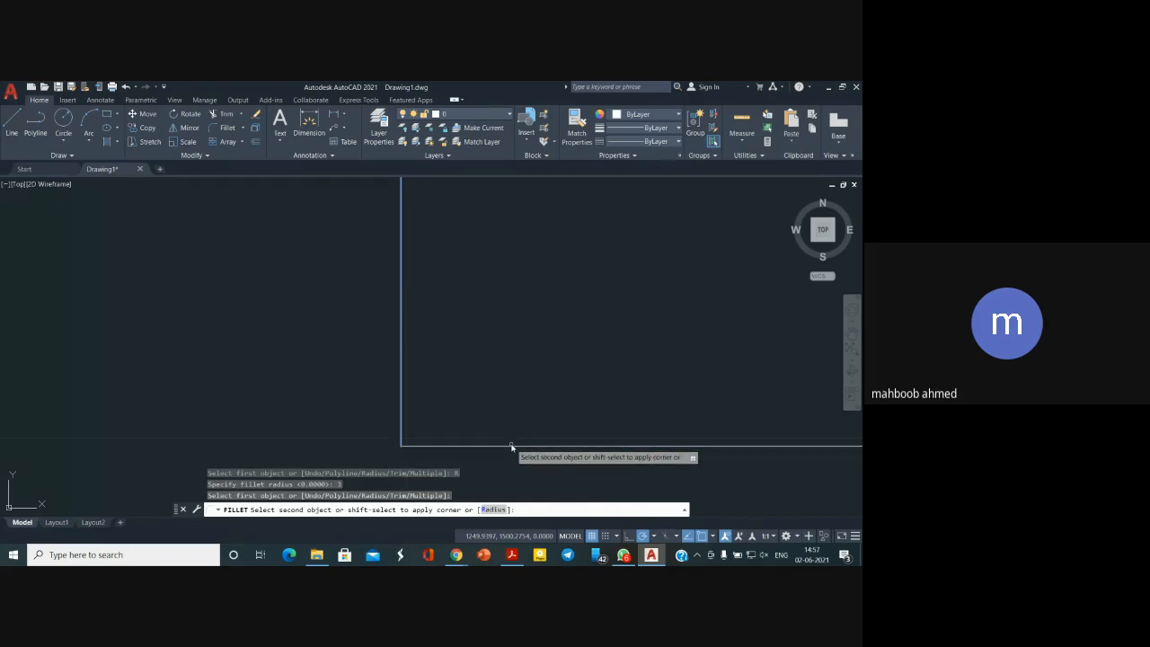
pyautogui.click(511, 445)
pyautogui.scroll(-8, 601, 378)
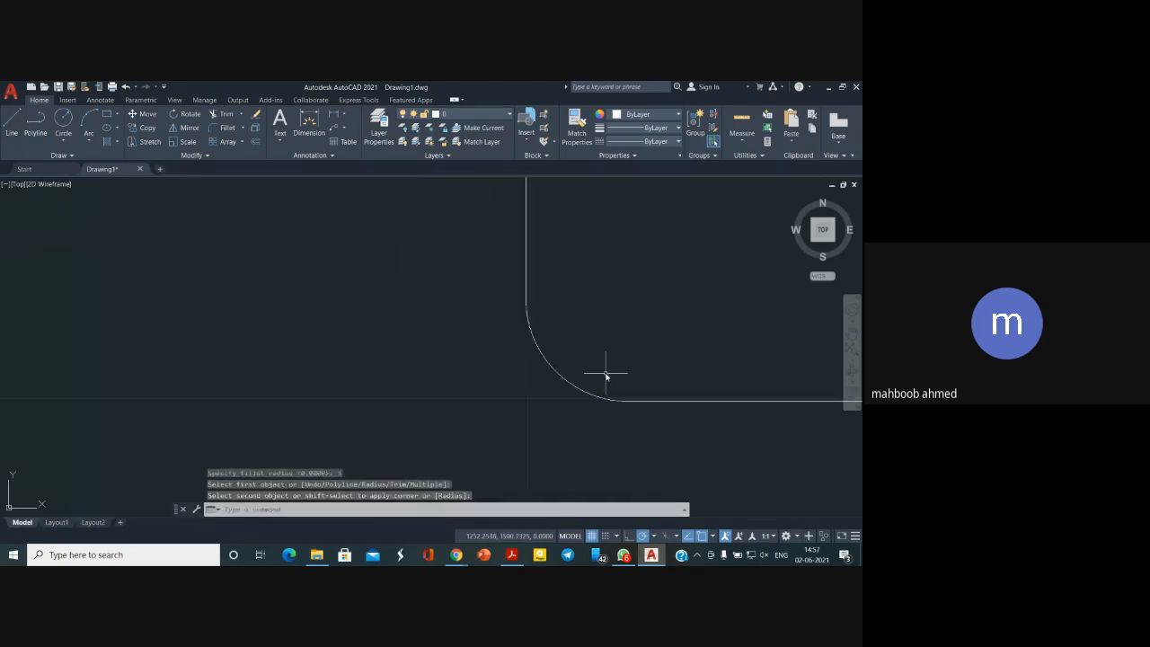
pyautogui.scroll(5, 662, 367)
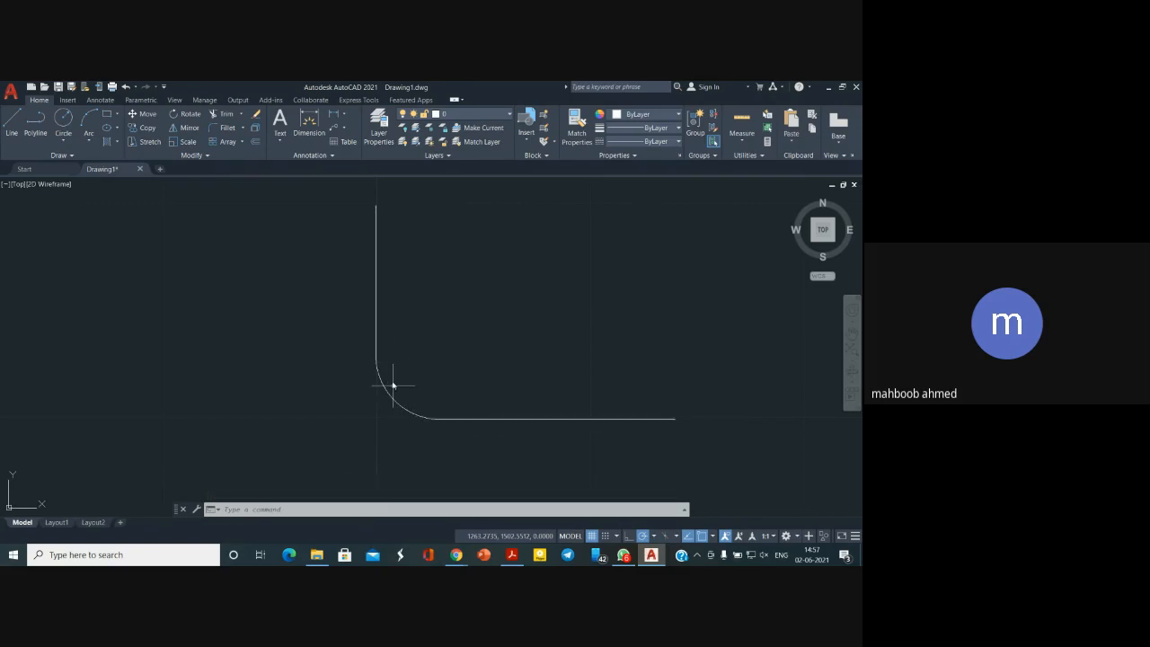
pyautogui.scroll(-4, 451, 370)
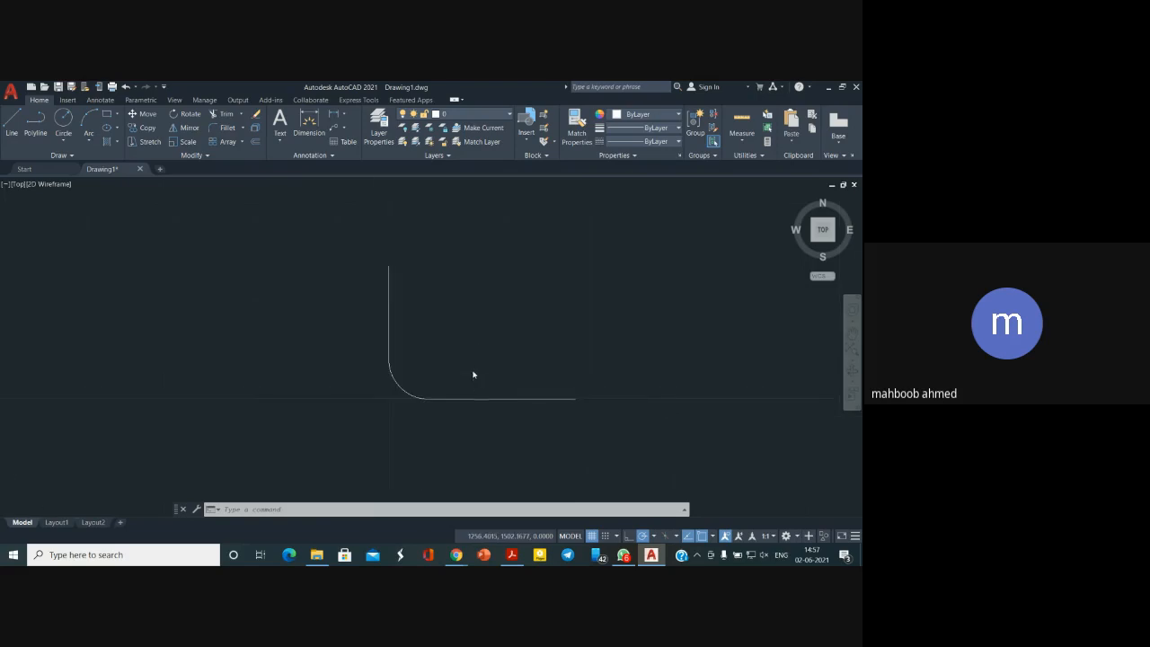
pyautogui.scroll(4, 474, 372)
# Compare the plate's rounded corner and hole in vykresy.pdf with the fillet arc and its center point in the AutoCAD drawing
pyautogui.click(513, 554)
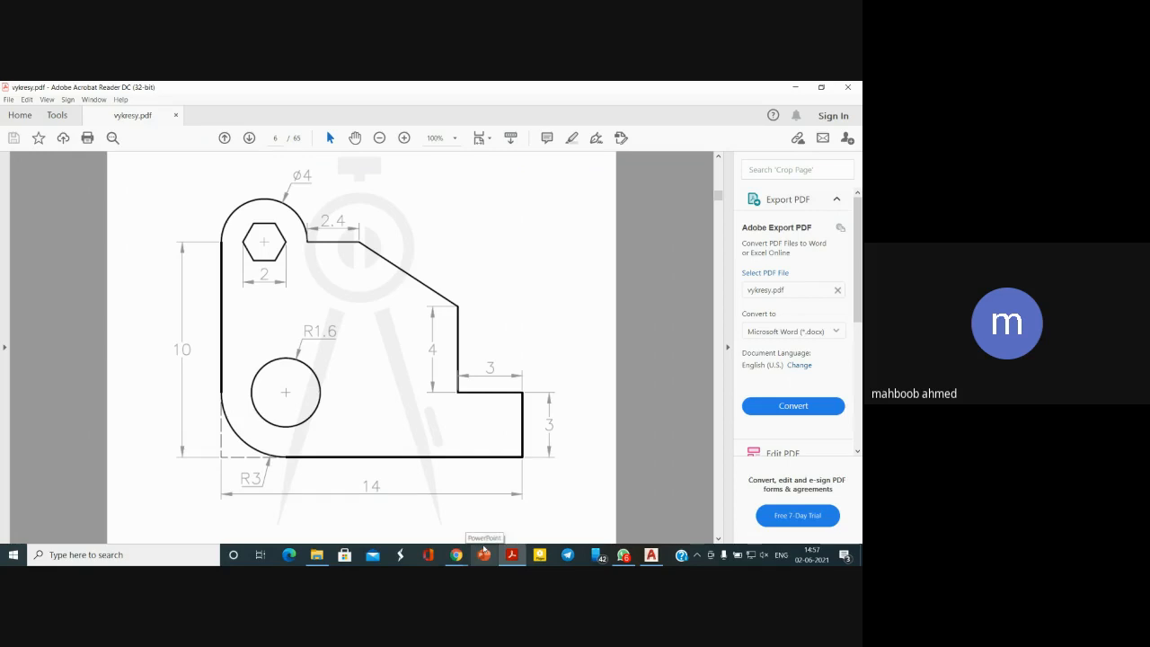
pyautogui.click(512, 555)
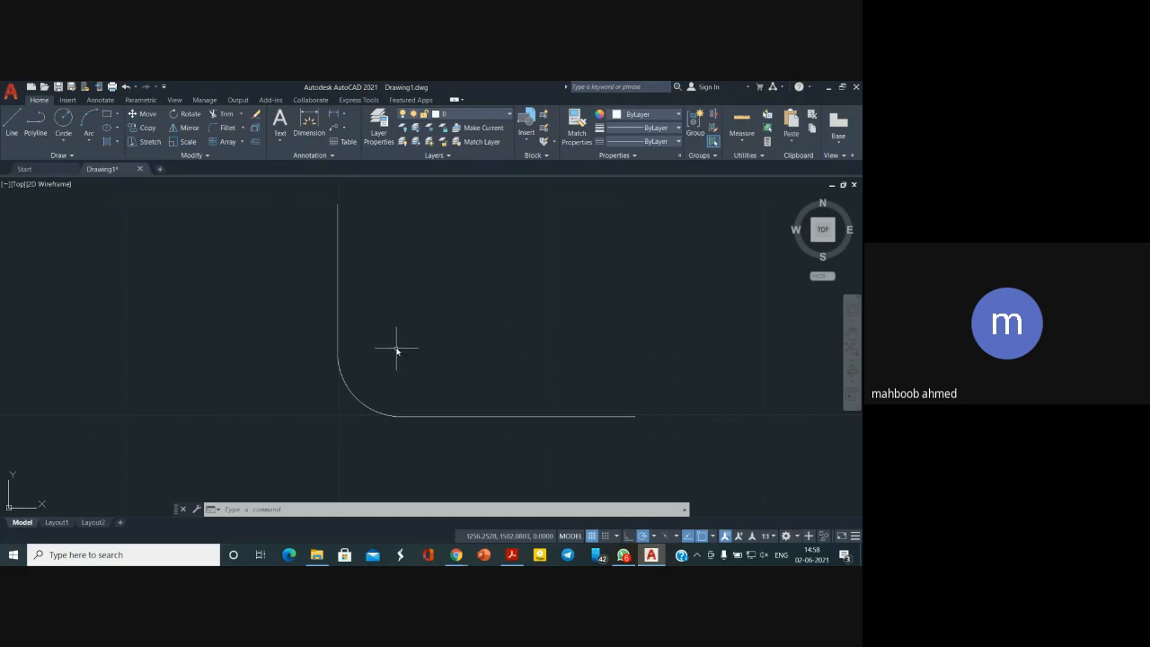
pyautogui.click(349, 388)
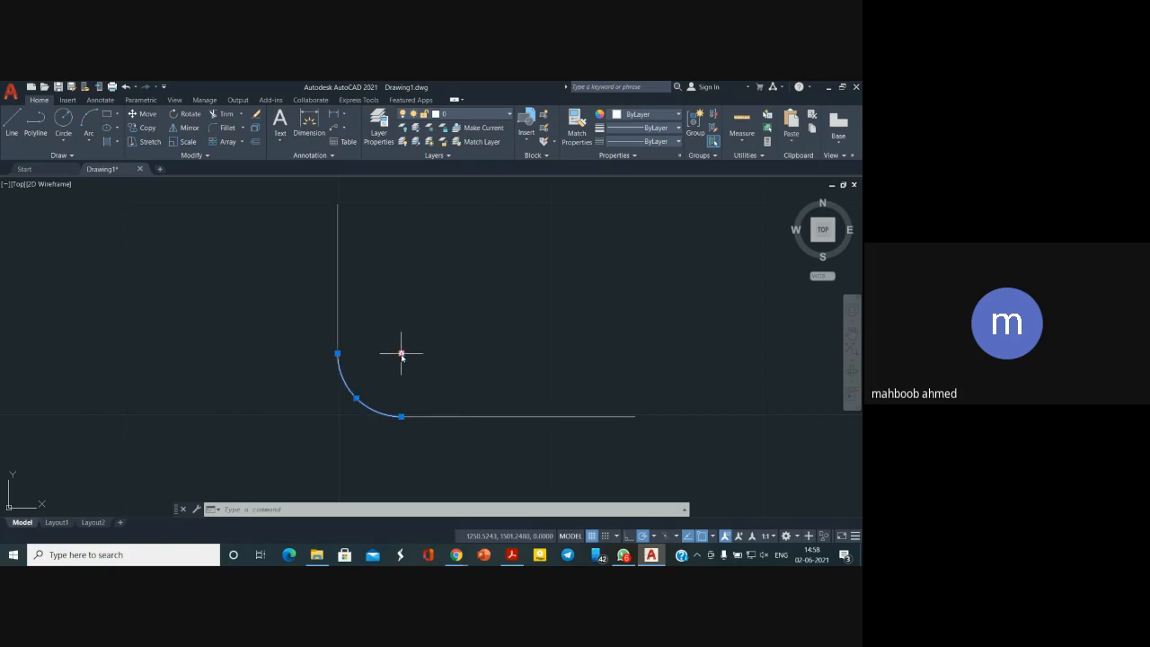
pyautogui.click(476, 374)
pyautogui.click(523, 387)
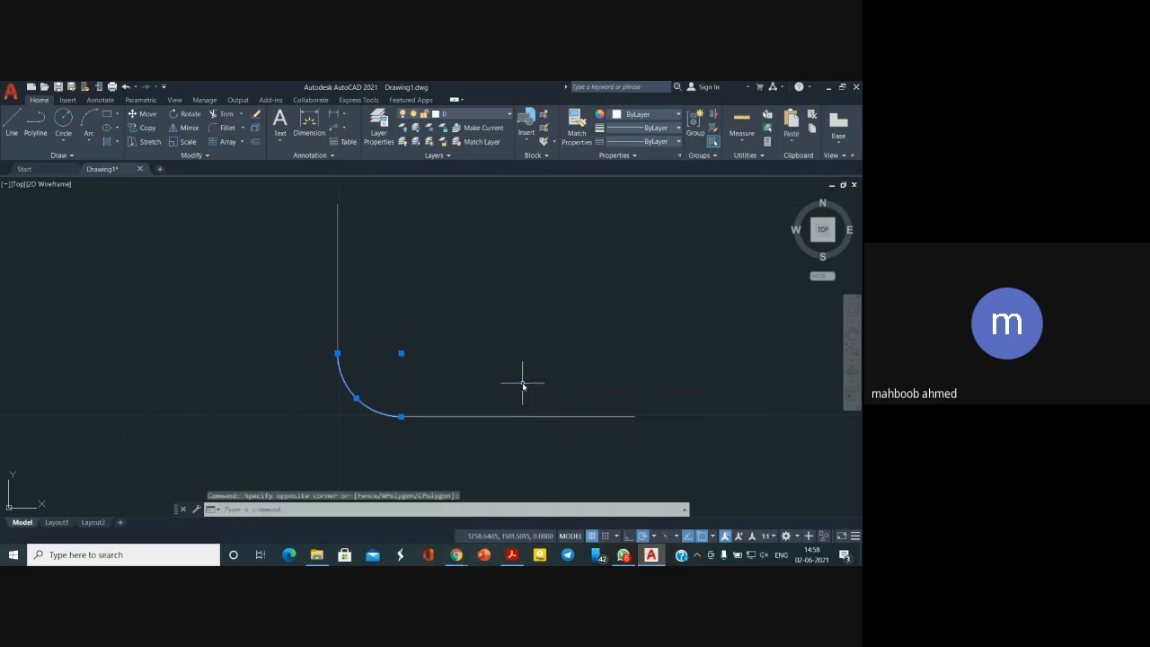
pyautogui.click(501, 551)
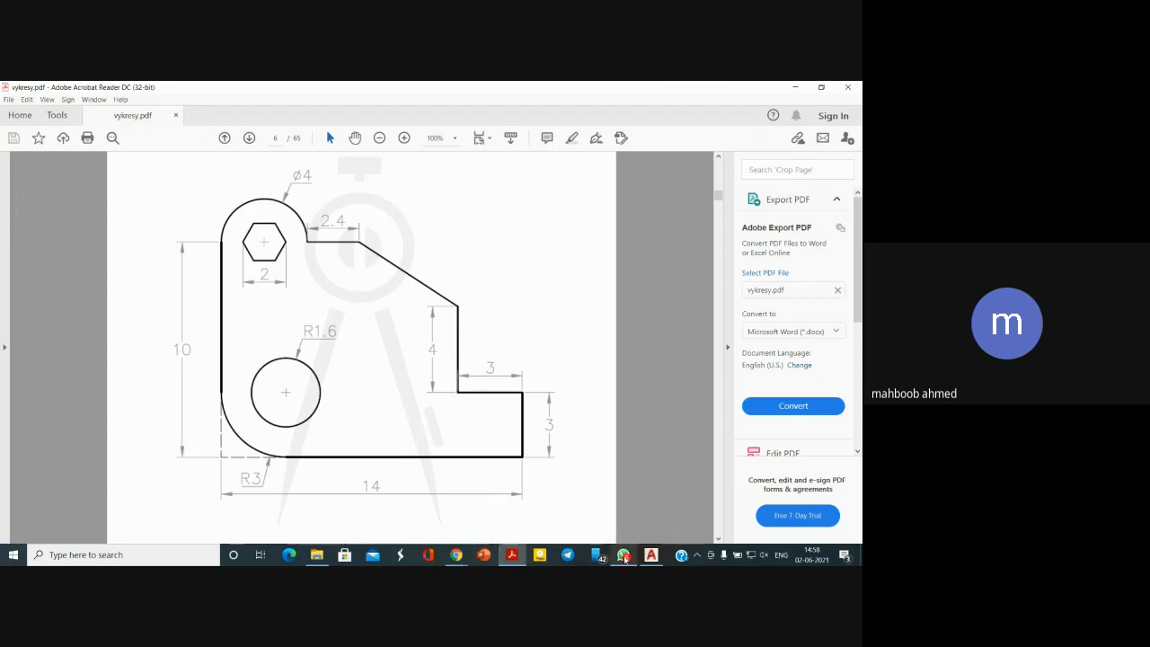
pyautogui.moveTo(647, 557)
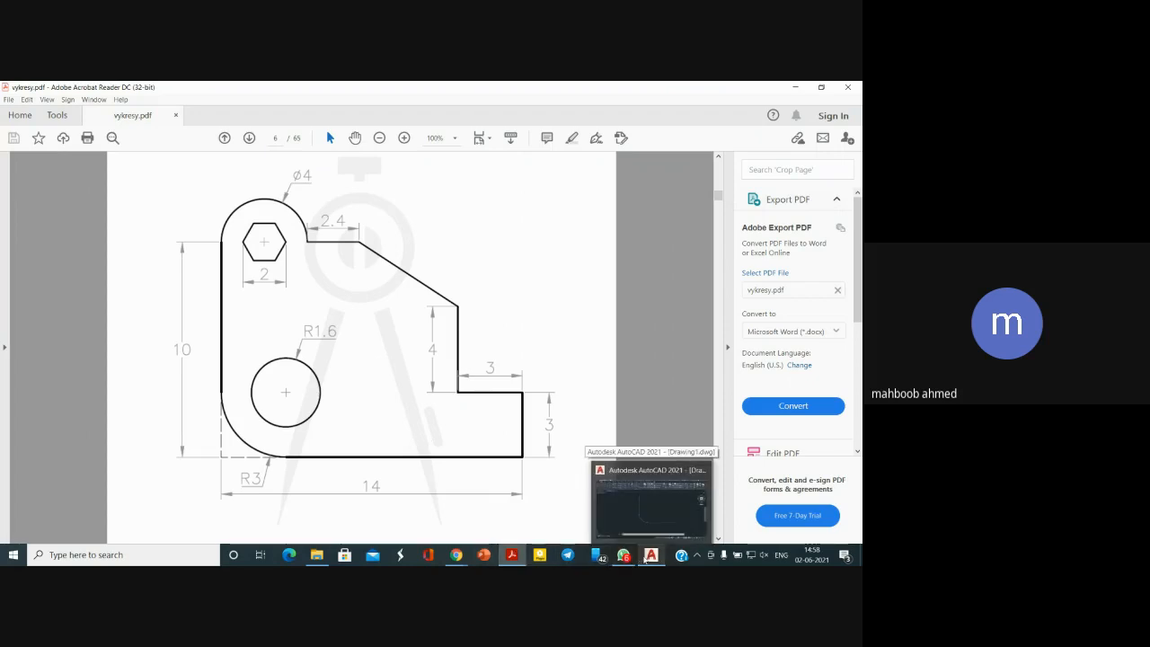
pyautogui.click(648, 556)
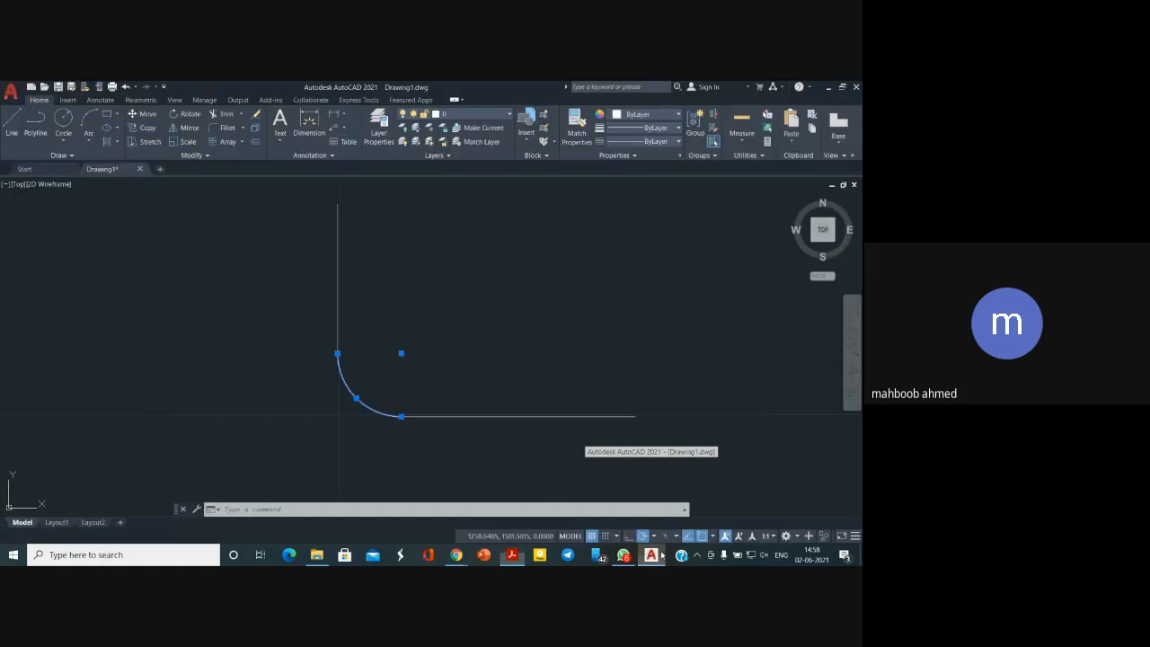
pyautogui.click(491, 328)
pyautogui.click(466, 364)
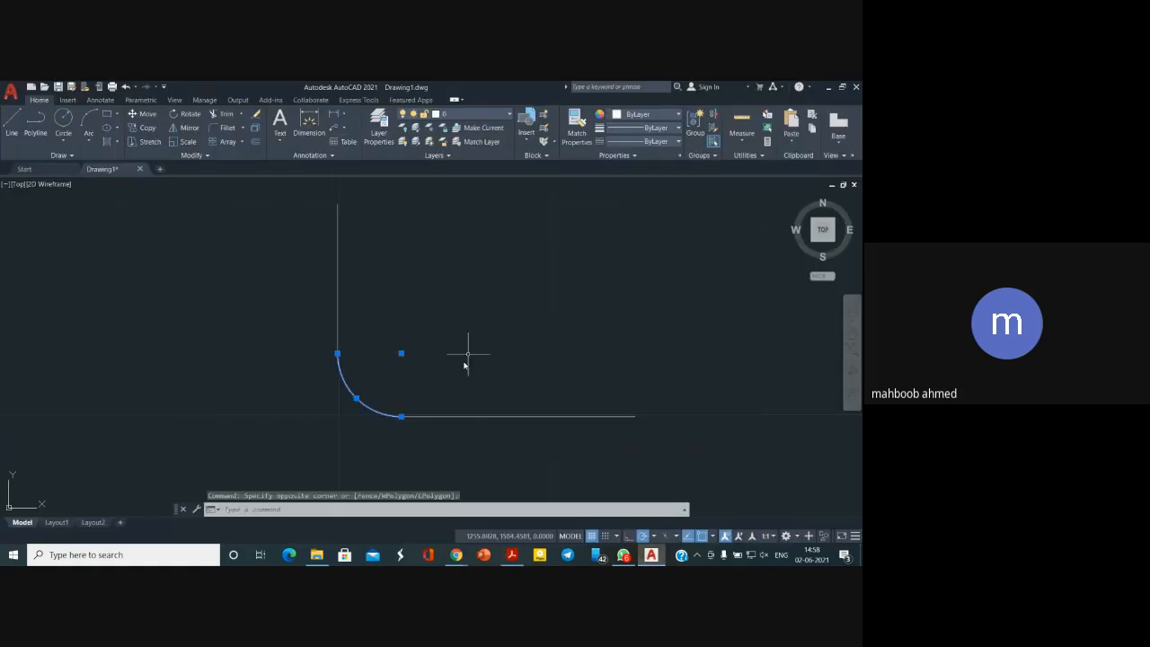
# Draw a circle of radius 1.6 centered on the fillet arc's center point
pyautogui.click(66, 138)
pyautogui.click(82, 163)
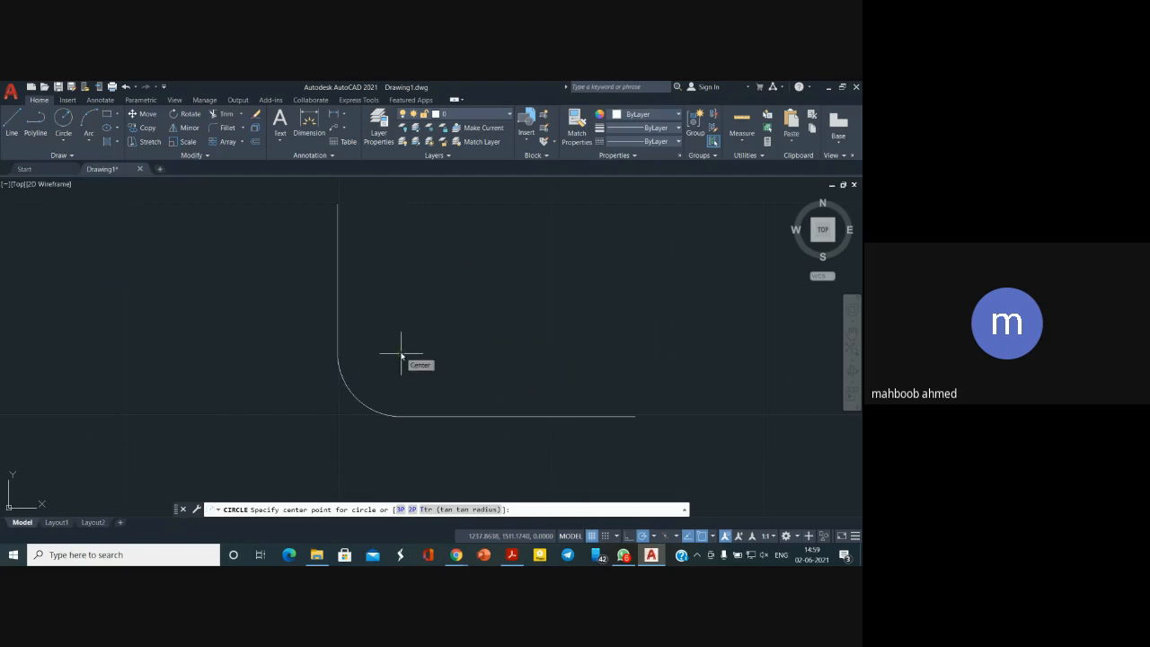
pyautogui.click(401, 356)
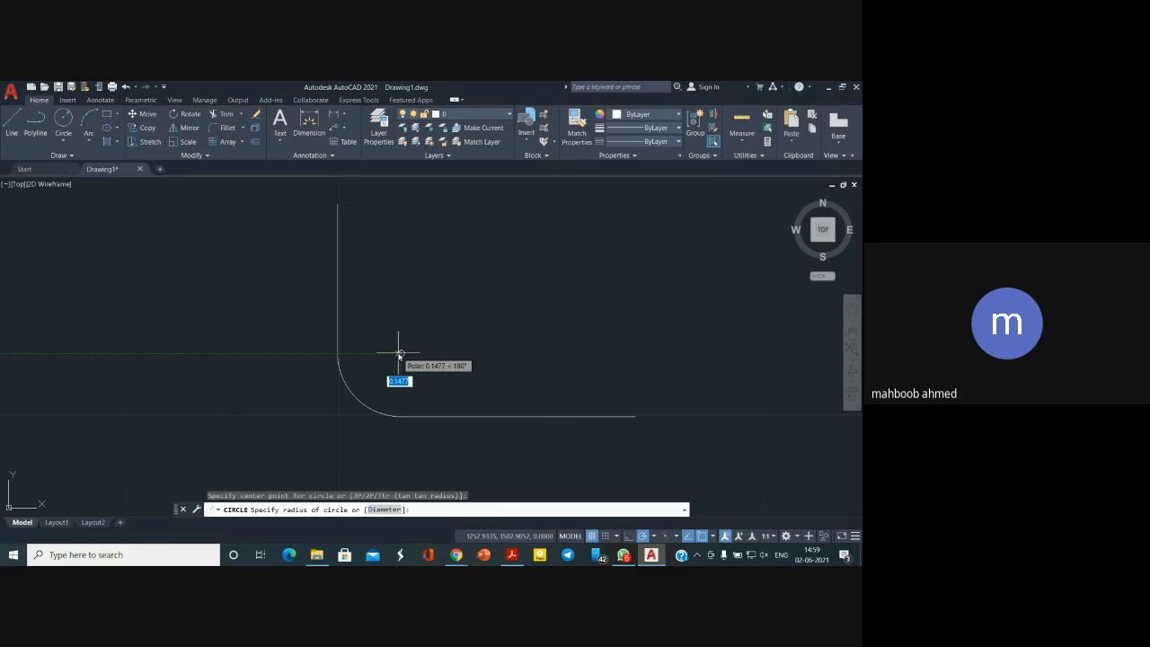
pyautogui.write('1.6')
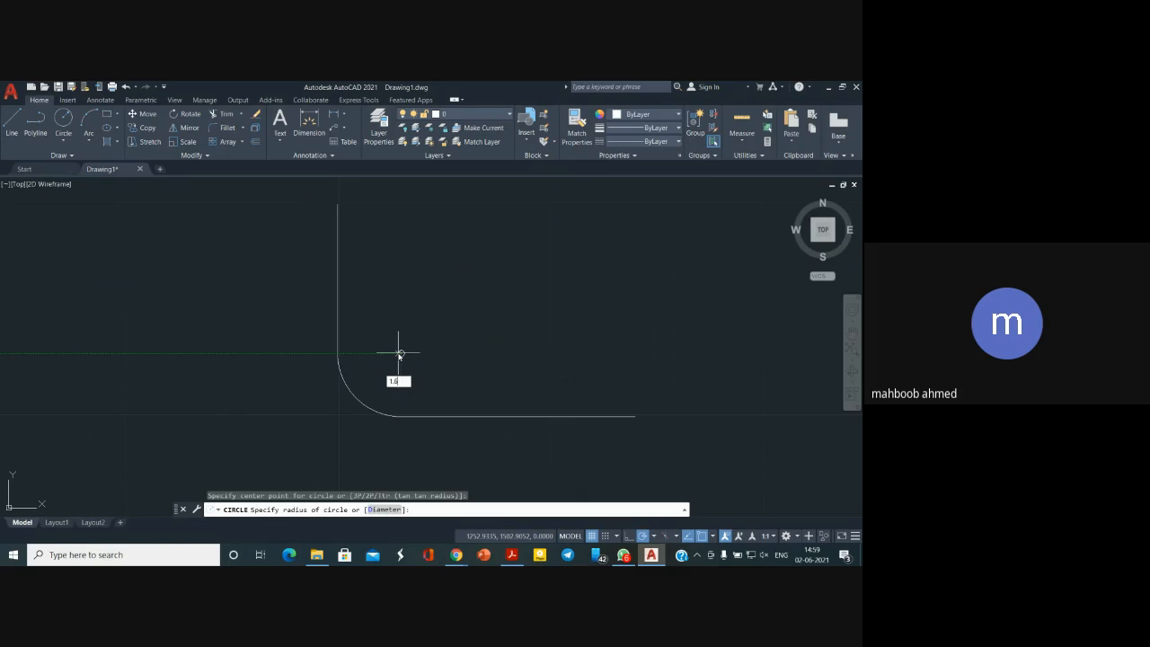
pyautogui.press('Return')
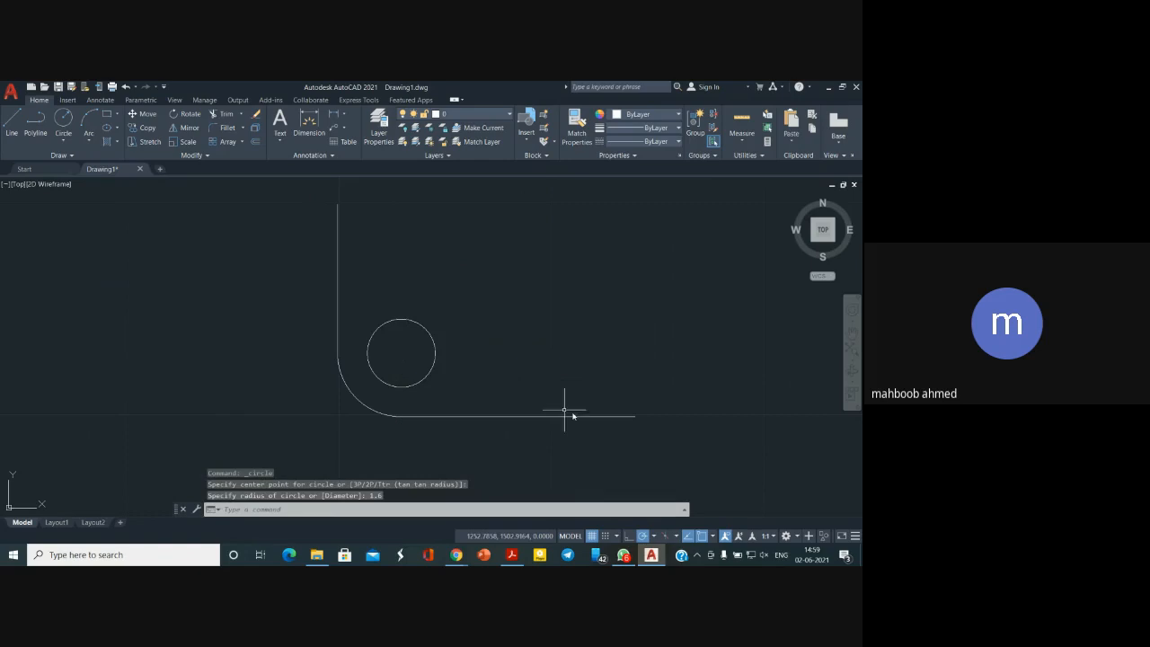
pyautogui.scroll(2, 500, 346)
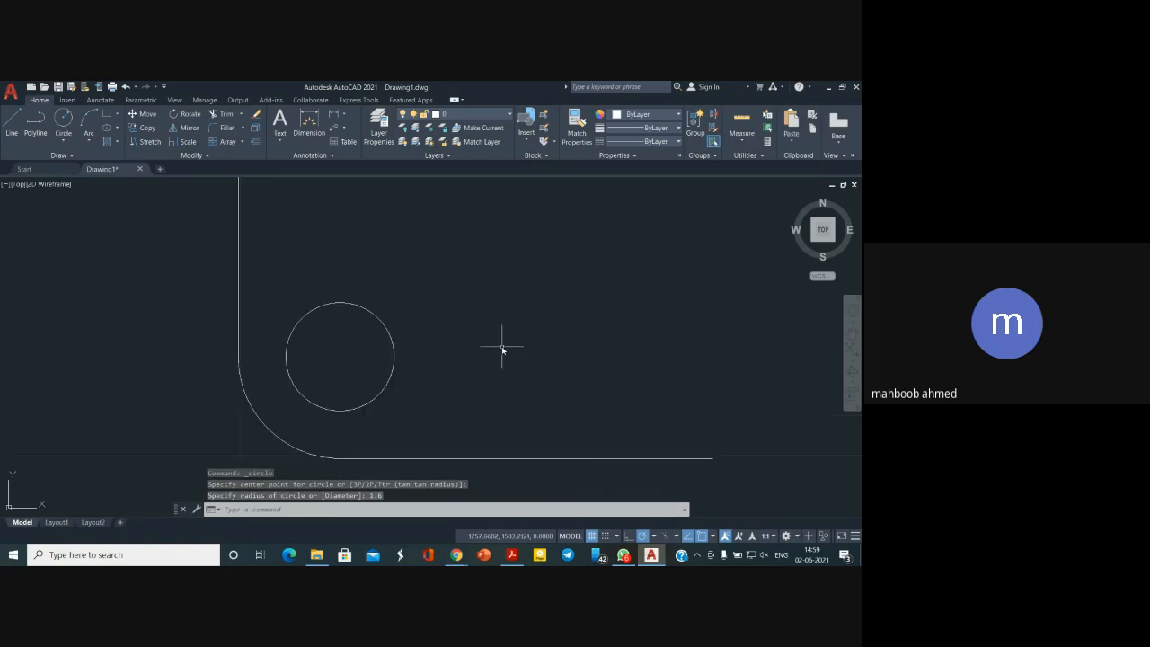
pyautogui.scroll(-4, 501, 343)
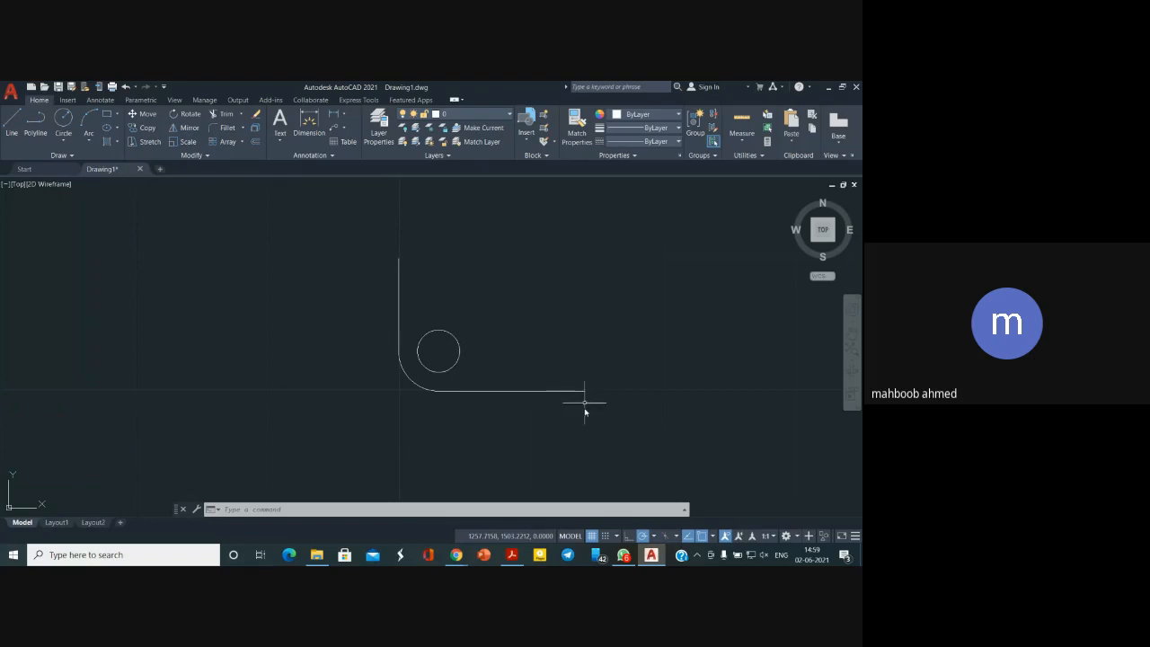
# Check the plate's right edge in vykresy.pdf, return to AutoCAD, and draw a line 3 units upward from the base line's right endpoint
pyautogui.click(511, 554)
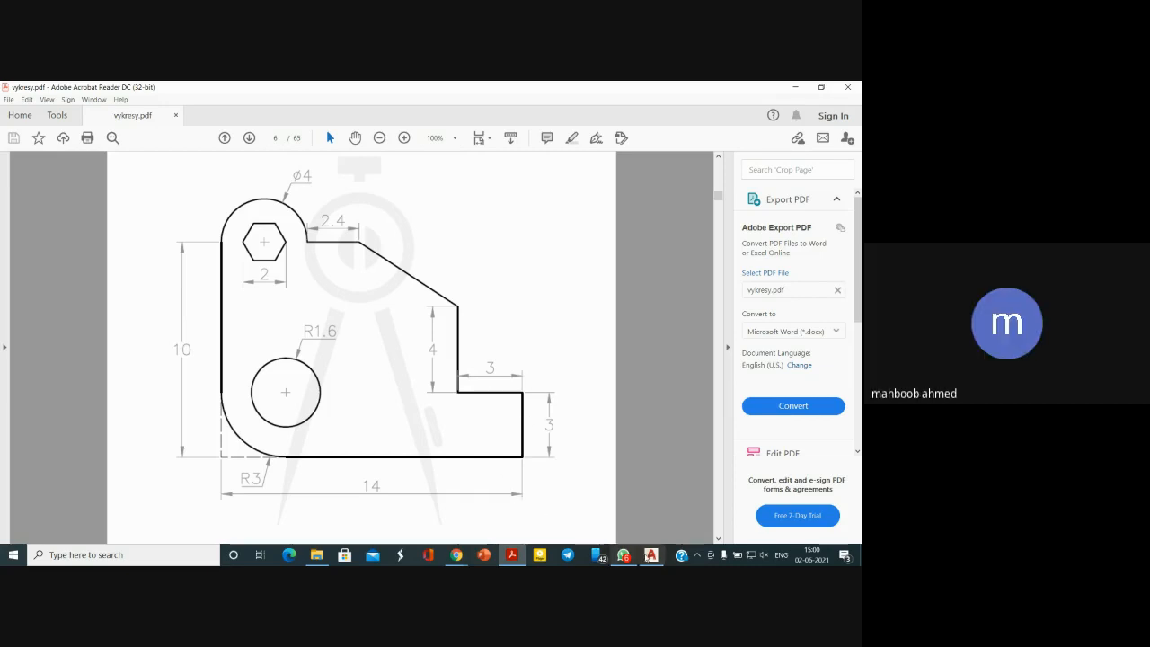
pyautogui.click(618, 505)
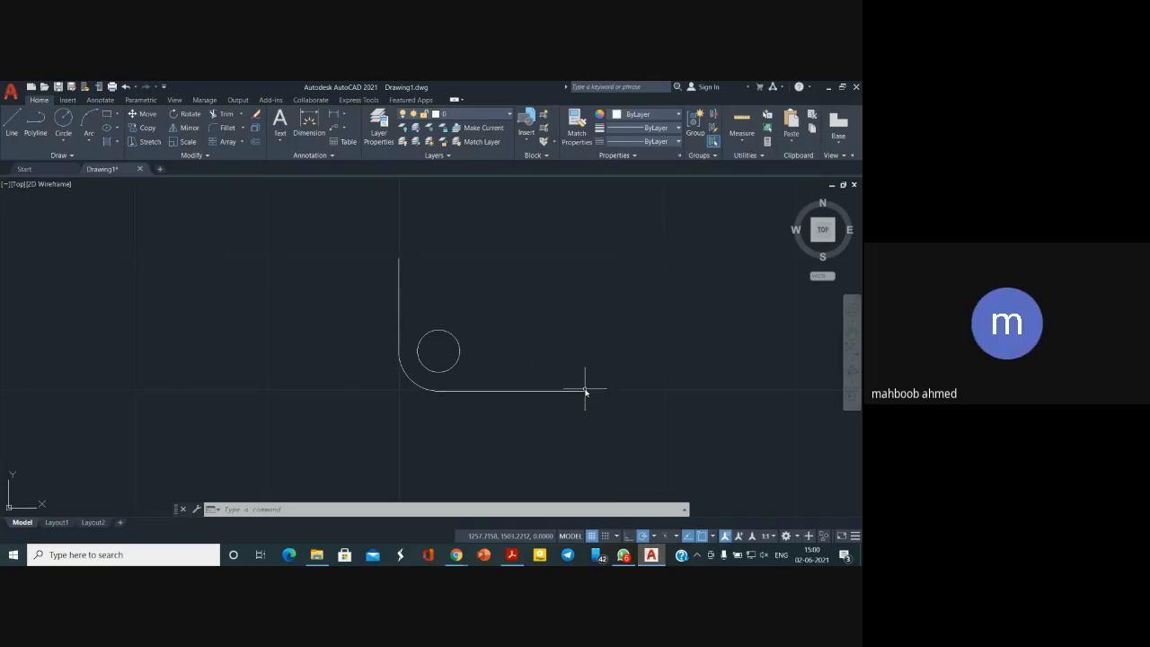
pyautogui.click(12, 125)
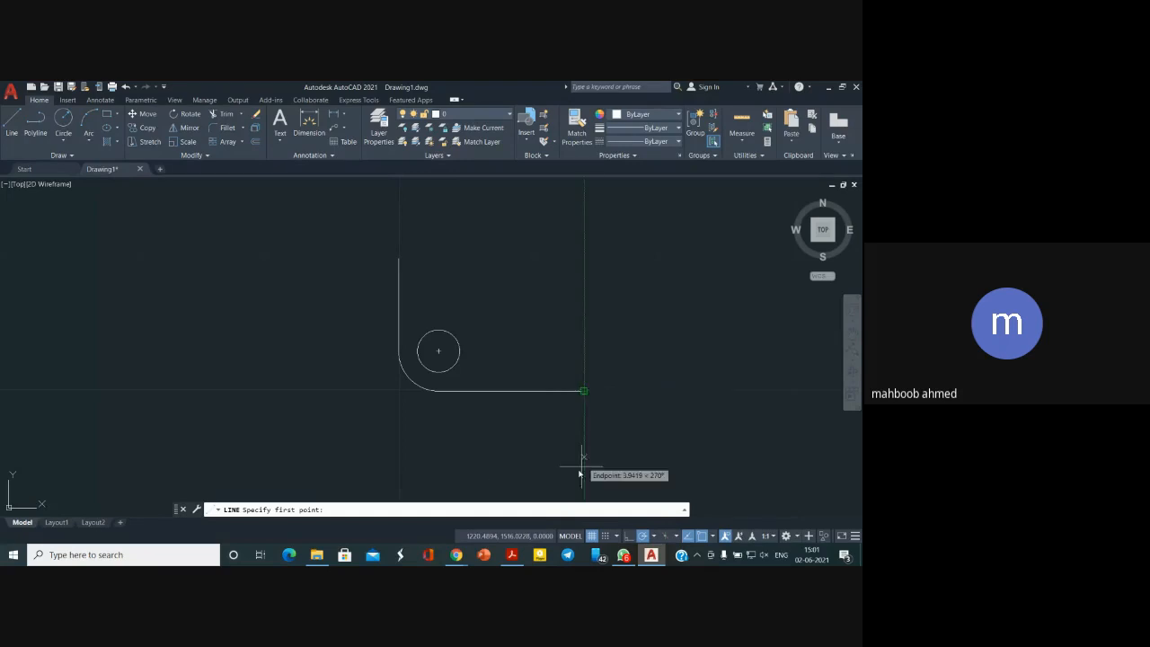
pyautogui.scroll(5, 582, 401)
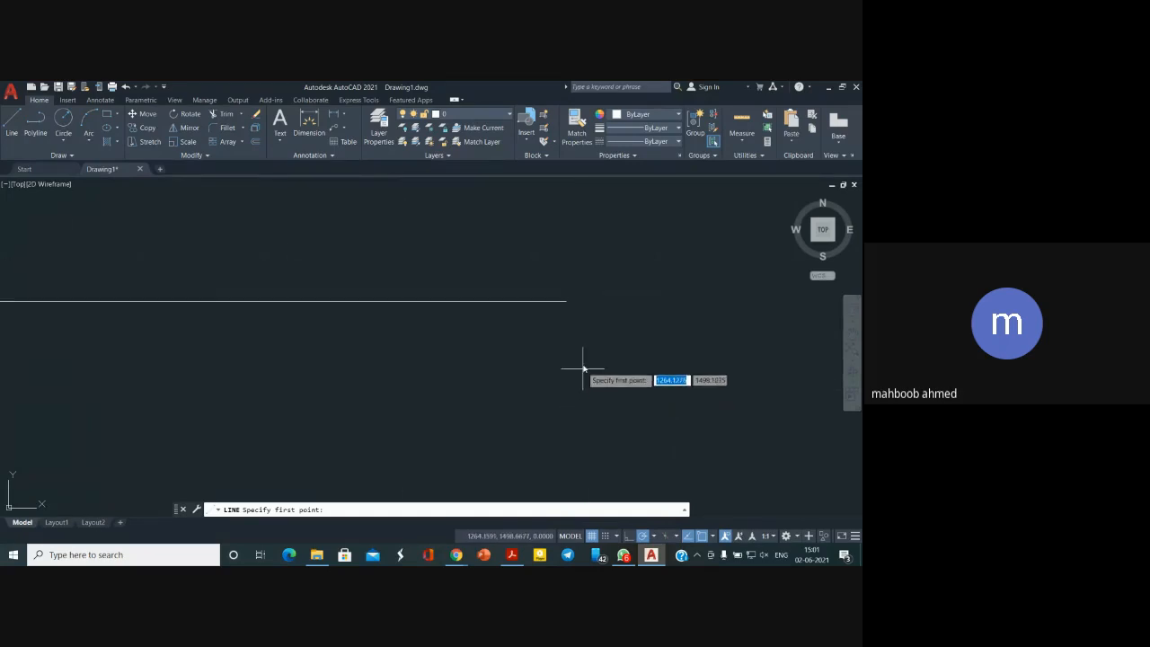
pyautogui.click(567, 303)
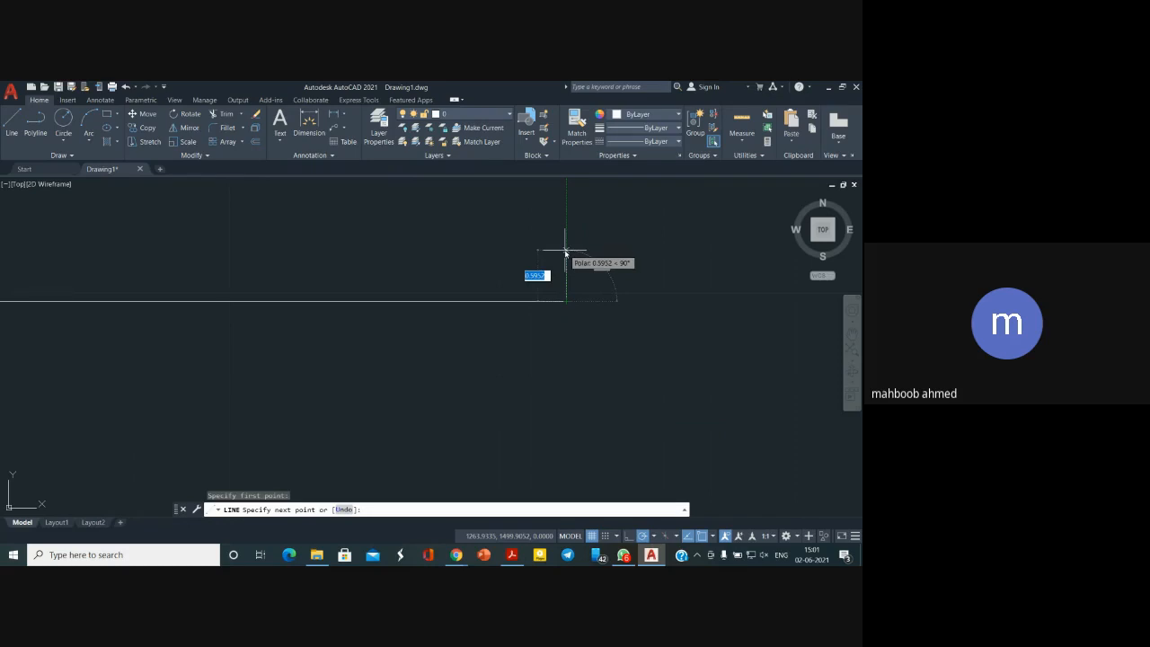
pyautogui.write('3')
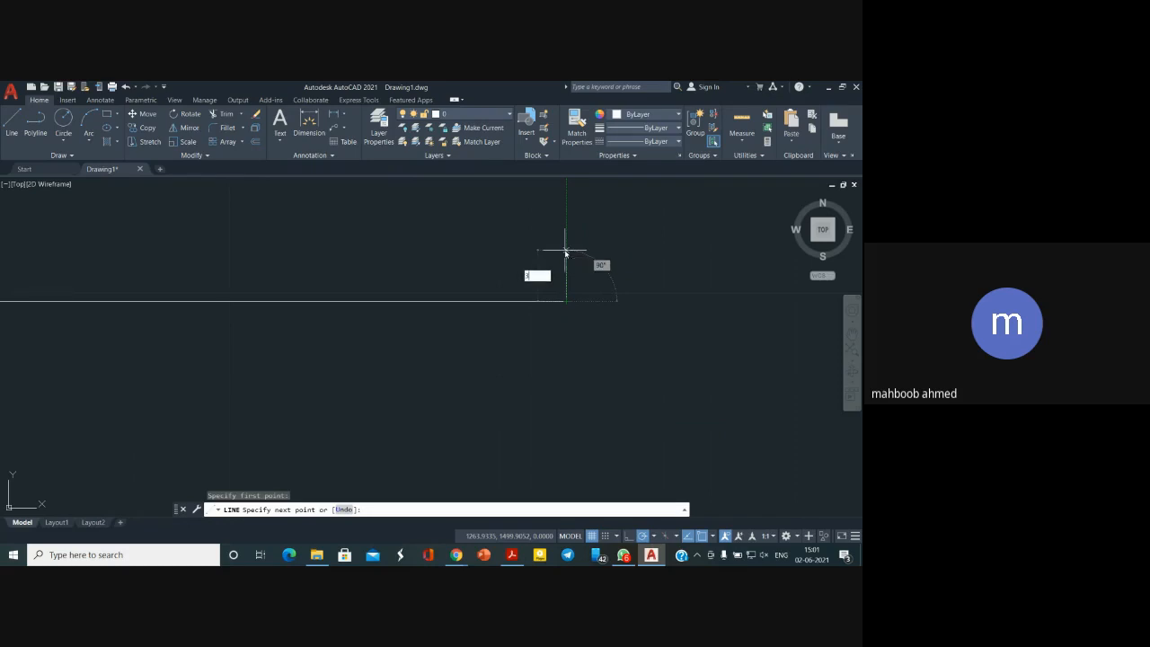
pyautogui.press('Return')
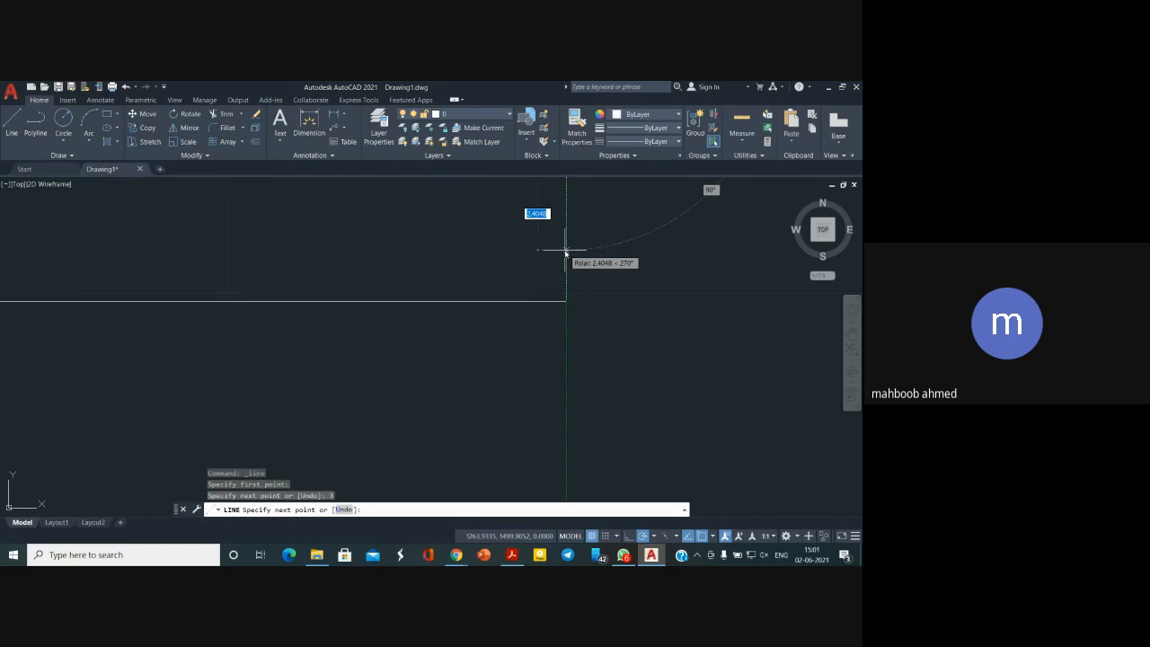
pyautogui.press('Return')
pyautogui.scroll(-4, 565, 253)
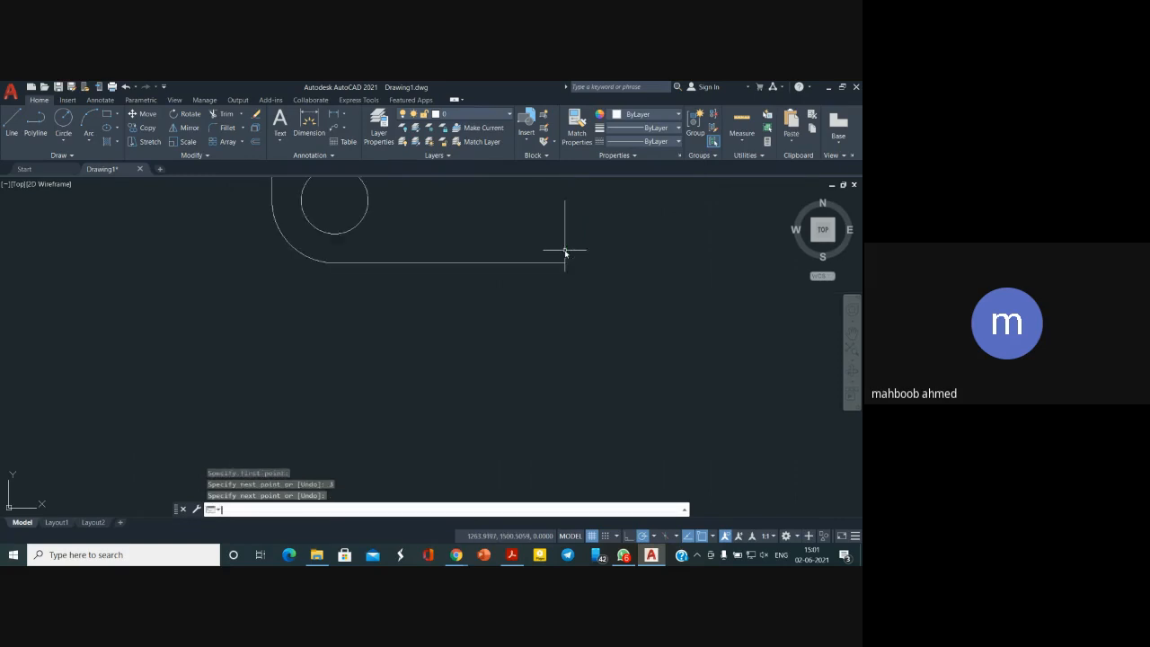
pyautogui.scroll(-2, 574, 298)
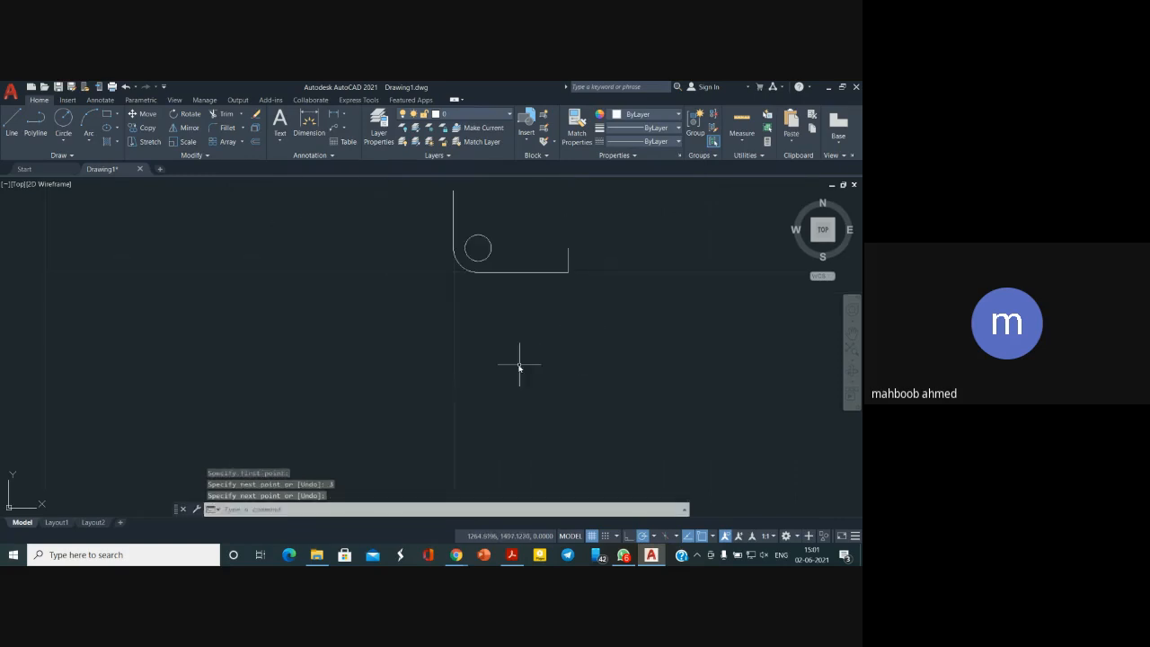
# From the right edge's upper endpoint, try drawing a line about 1.3 units to the left followed by a 3-unit line upward
pyautogui.moveTo(518, 247)
pyautogui.mouseDown(button='middle')
pyautogui.moveTo(518, 323)
pyautogui.moveTo(401, 354)
pyautogui.mouseUp(button='middle')
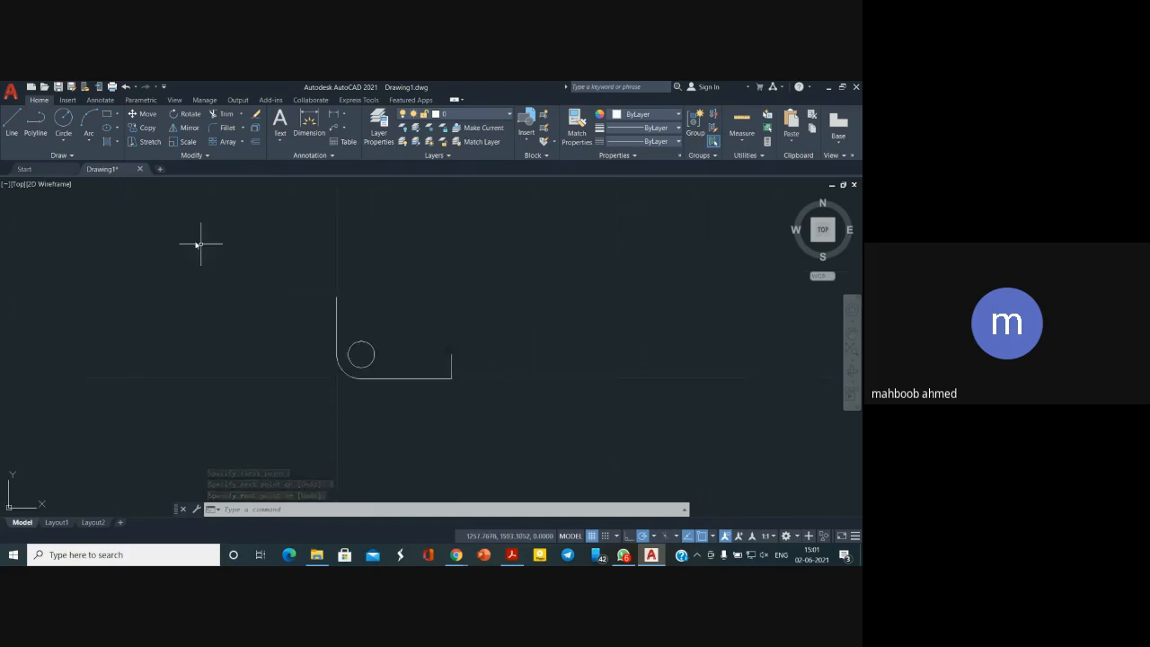
pyautogui.click(11, 124)
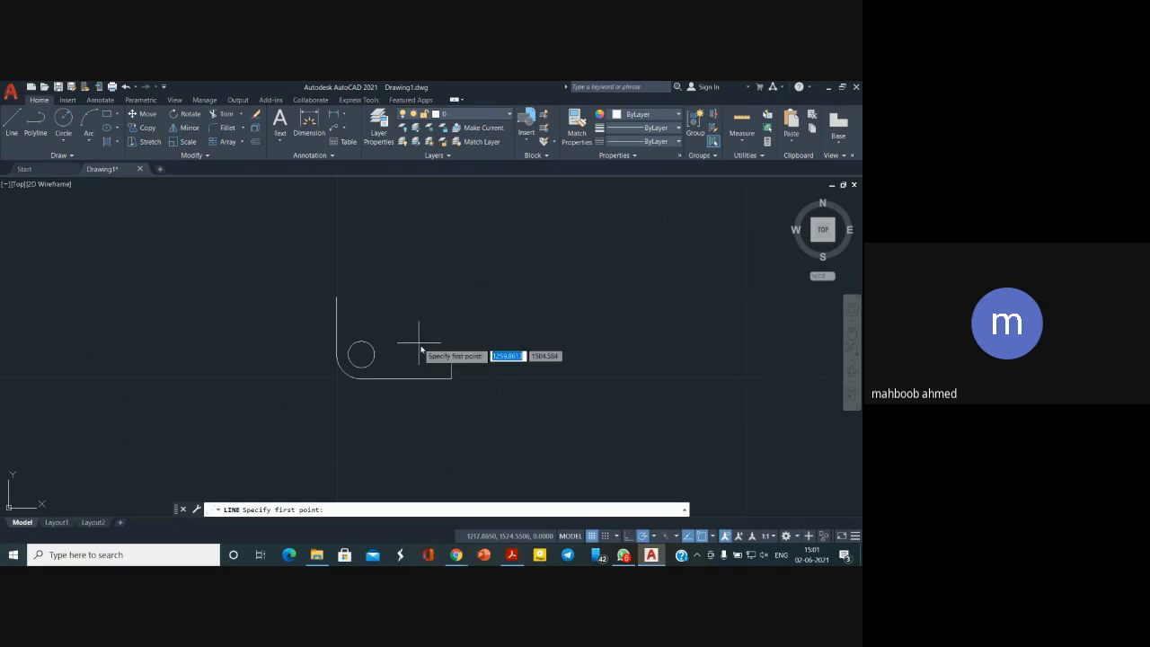
pyautogui.scroll(8, 452, 355)
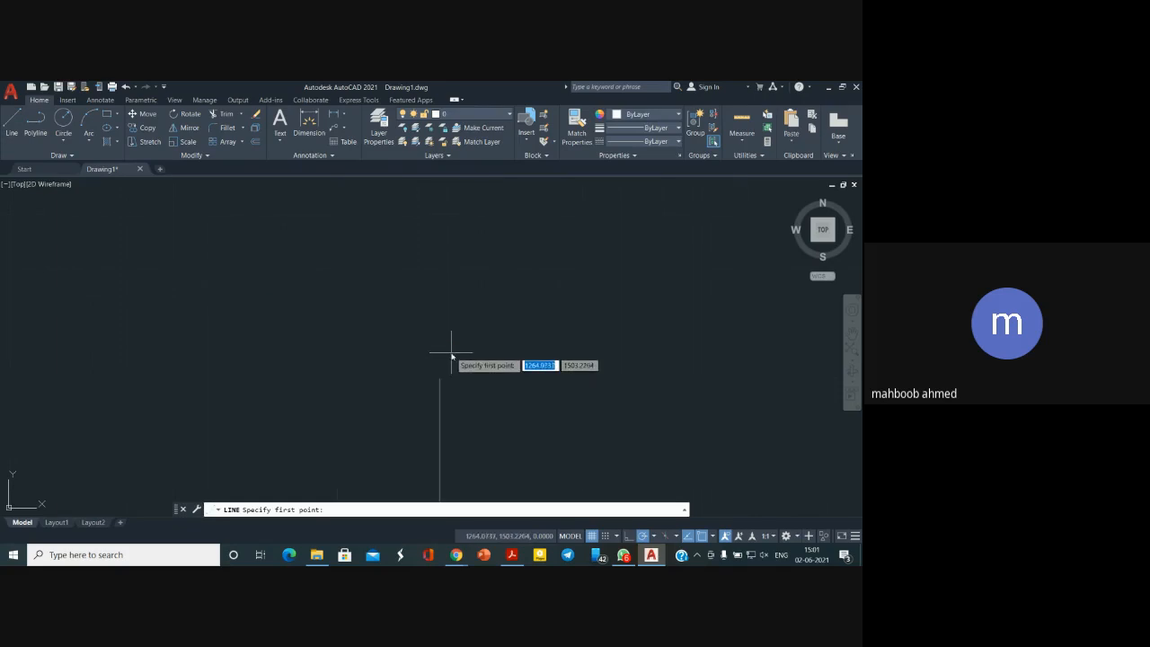
pyautogui.click(439, 380)
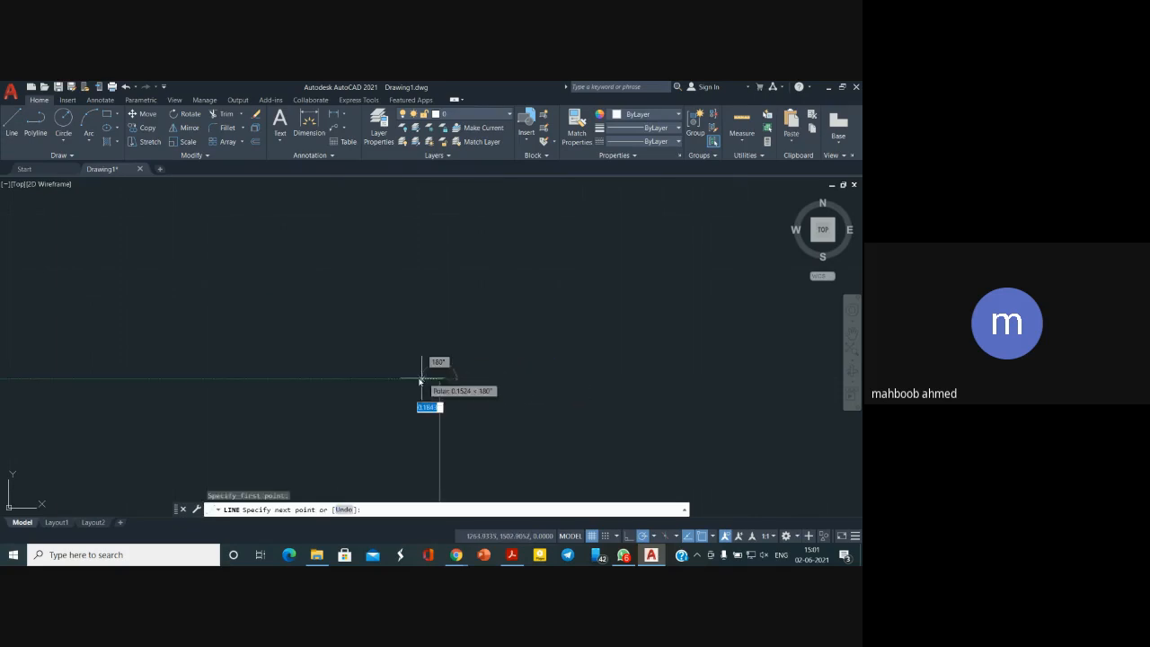
pyautogui.click(326, 378)
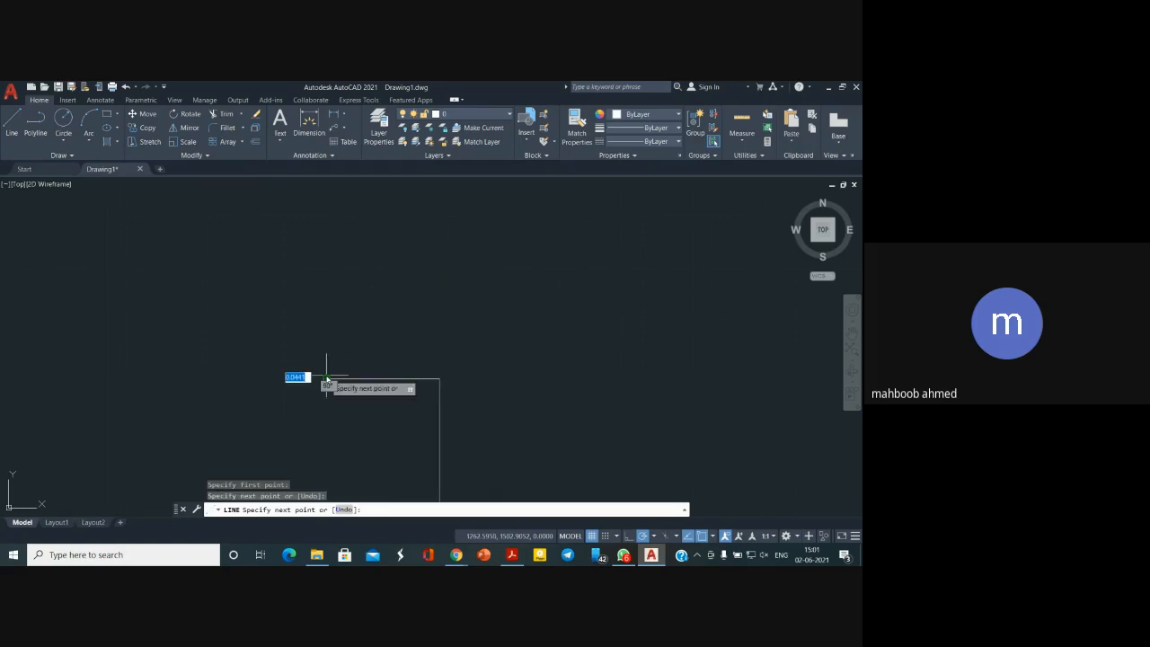
pyautogui.write('5')
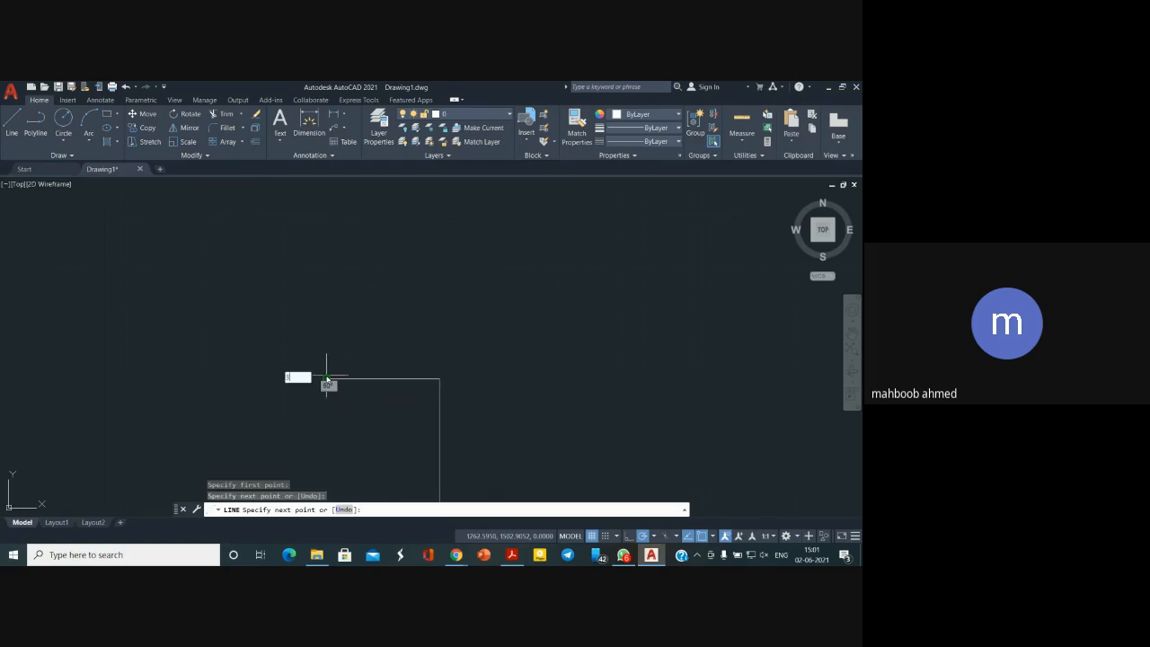
pyautogui.press('Return')
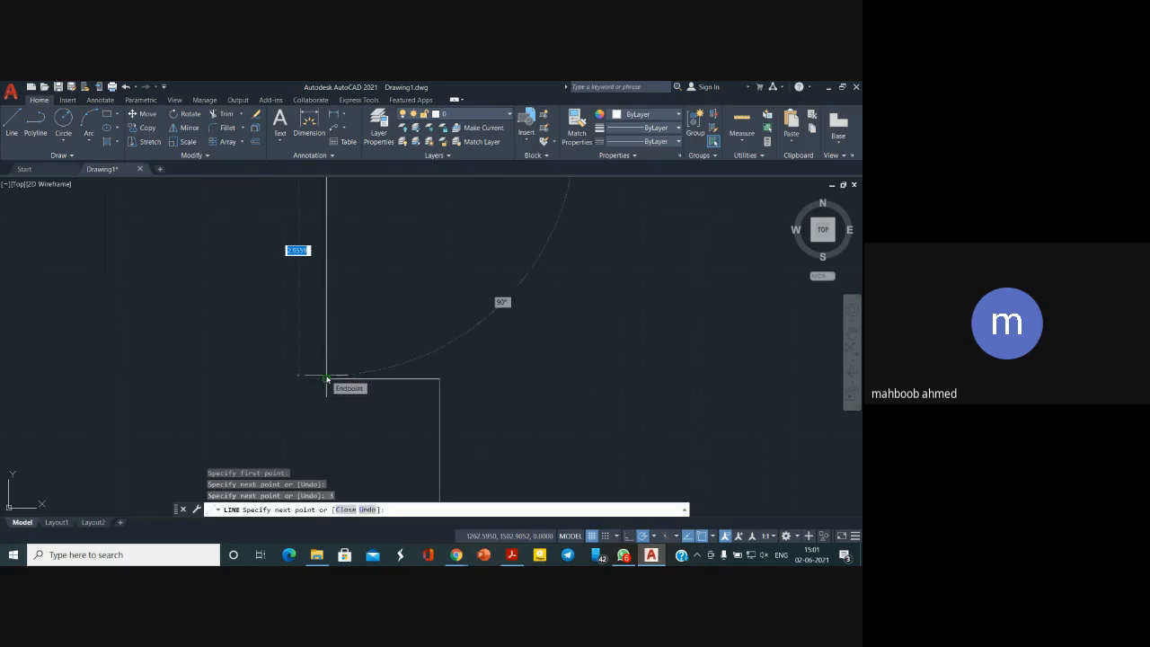
pyautogui.scroll(-6, 394, 373)
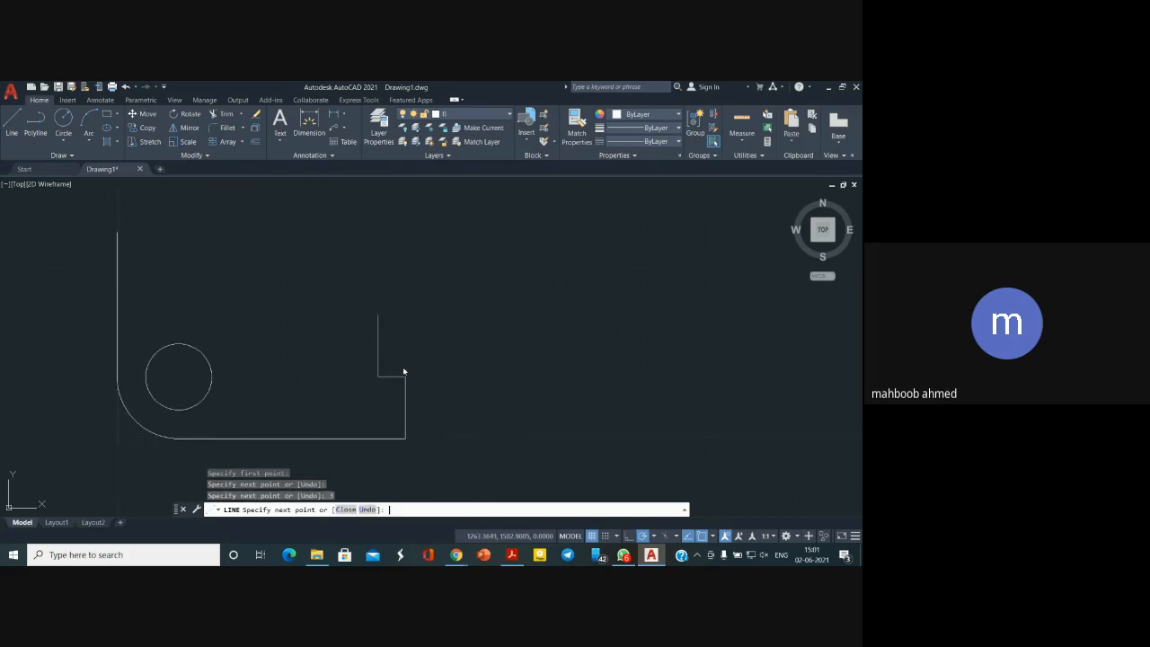
pyautogui.press('Return')
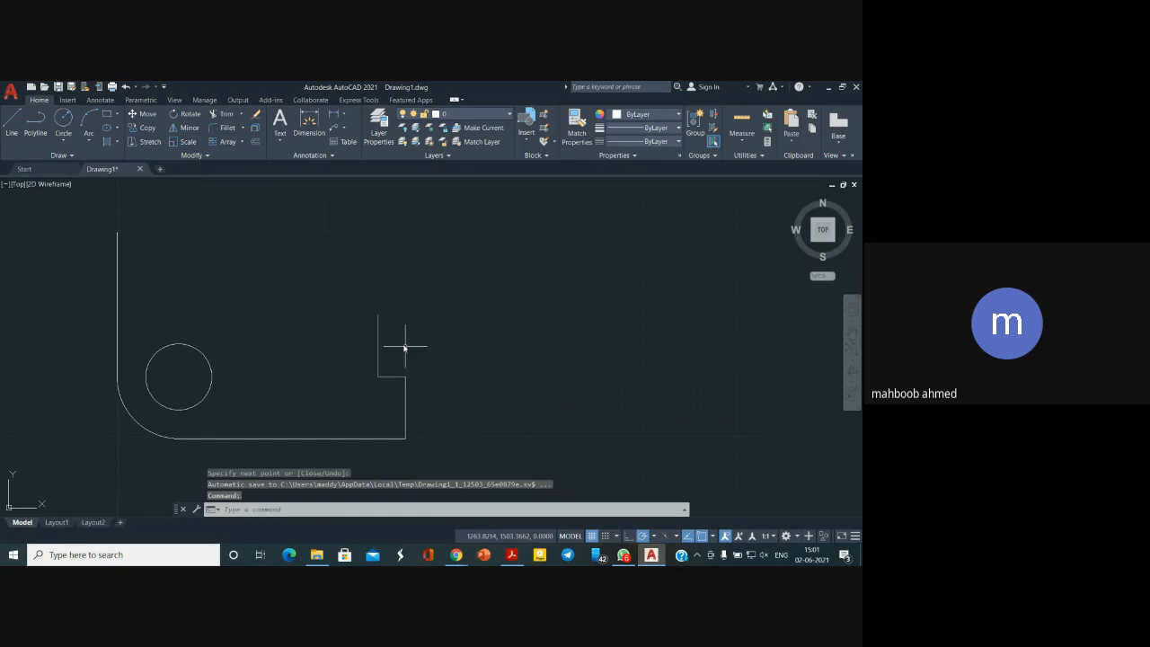
# Erase the 3-unit vertical line and the short horizontal line drawn from the right edge's upper endpoint
pyautogui.click(377, 331)
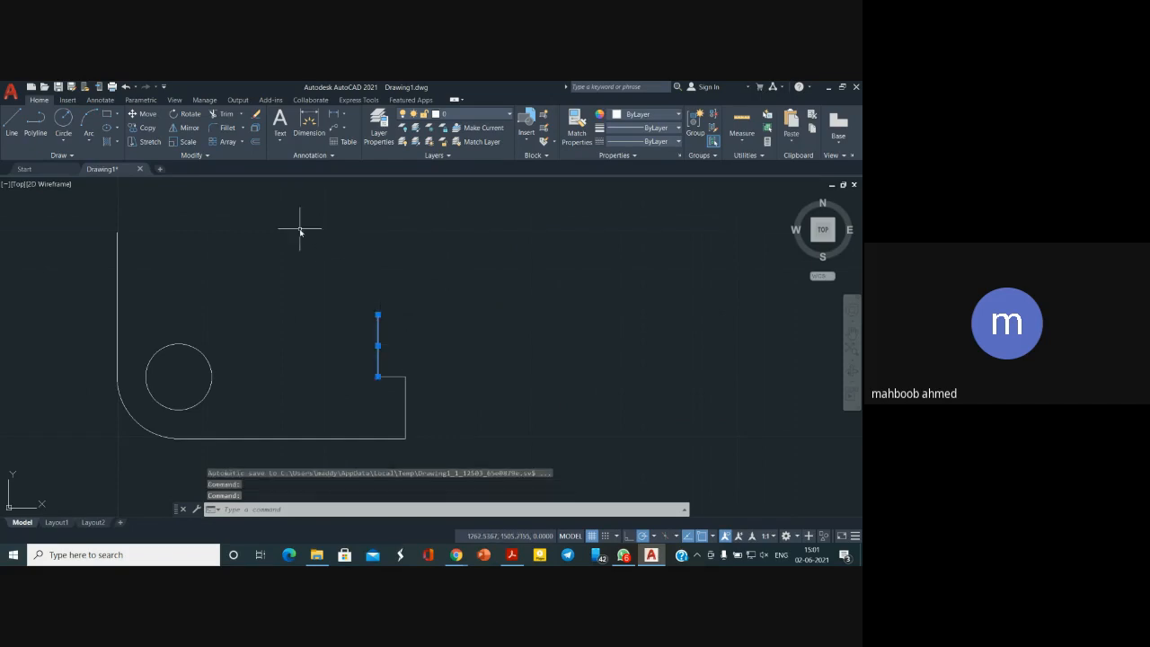
pyautogui.write('E')
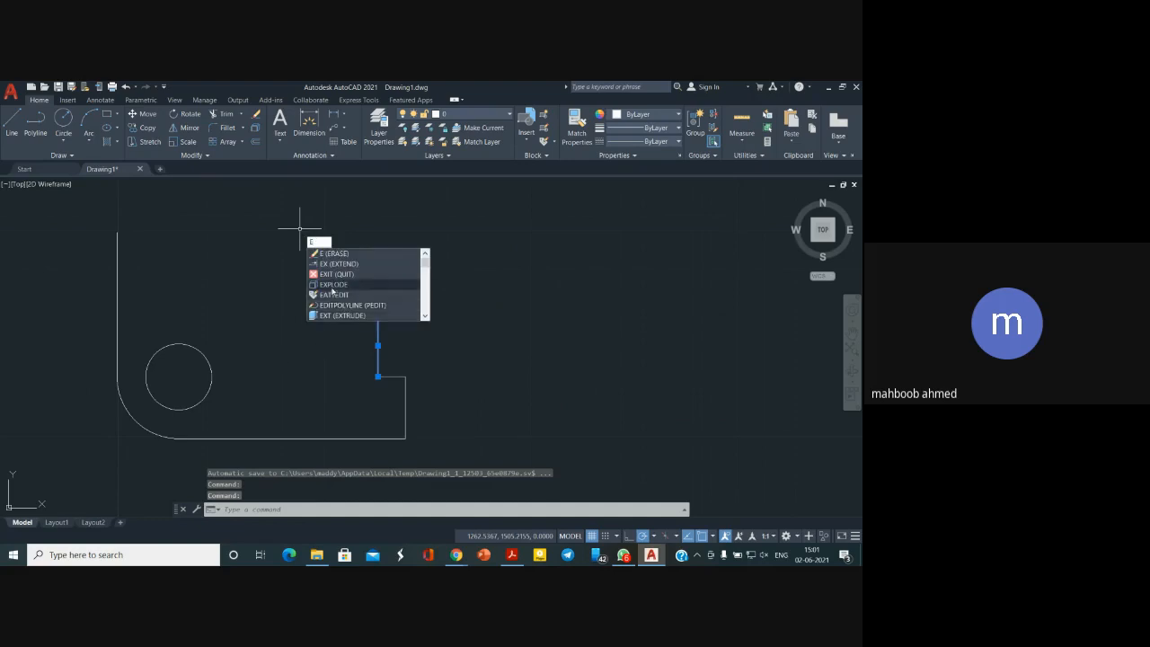
pyautogui.click(335, 256)
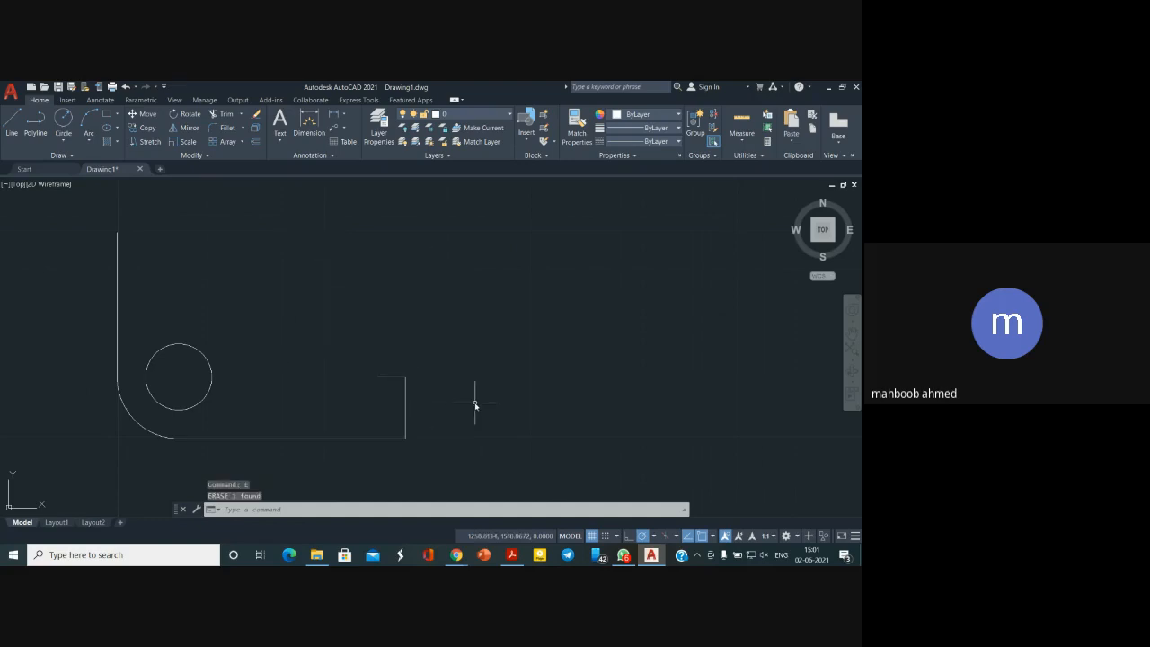
pyautogui.click(391, 378)
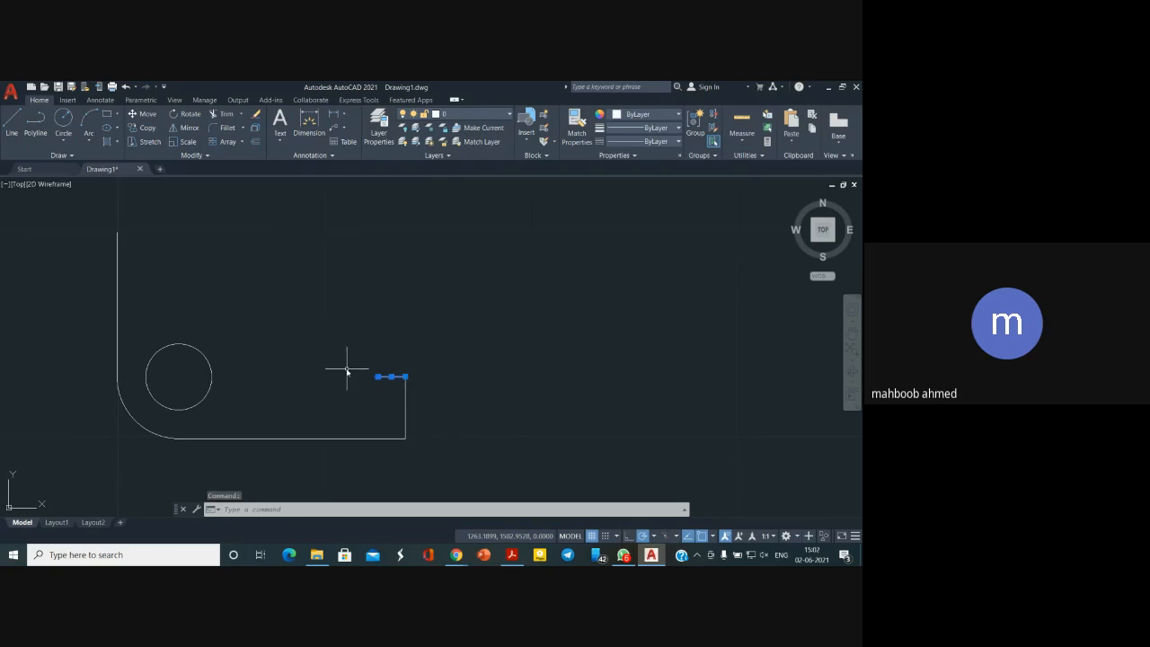
pyautogui.write('e')
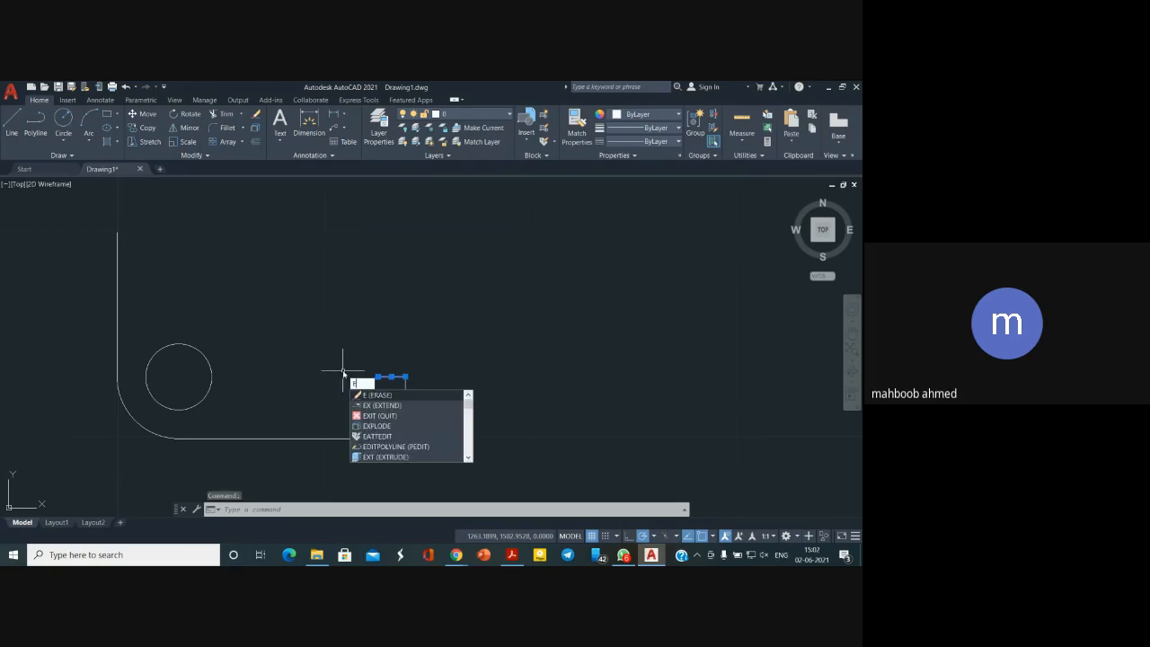
pyautogui.click(383, 397)
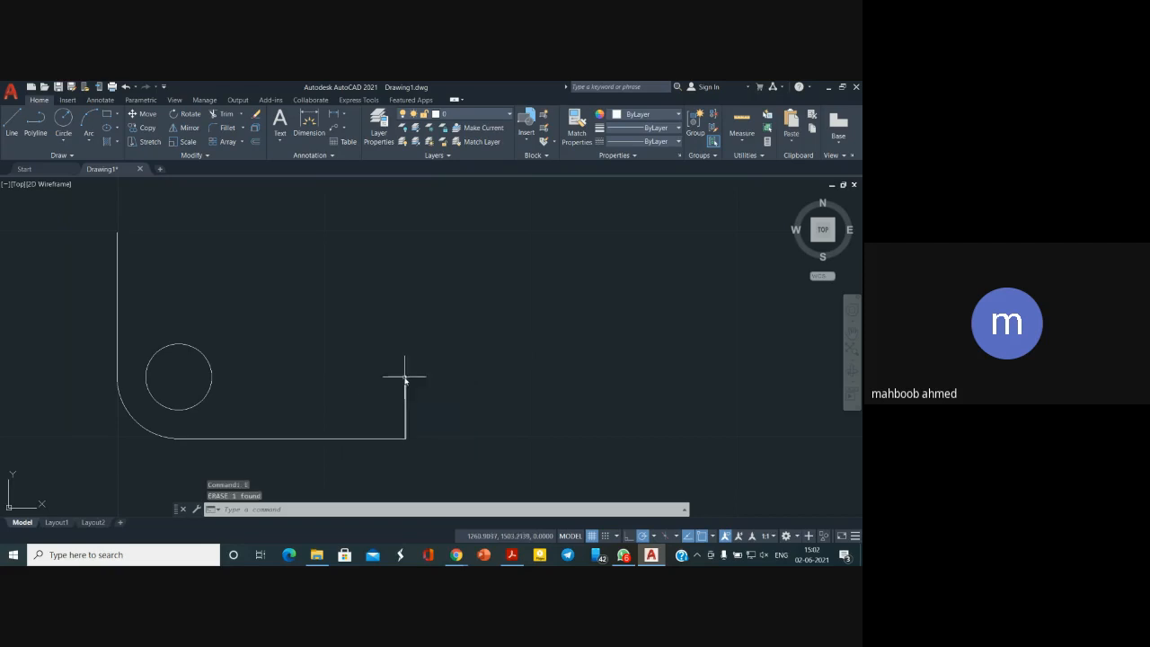
# Draw a horizontal line 3 units to the left from the upper endpoint of the plate's right edge
pyautogui.click(12, 122)
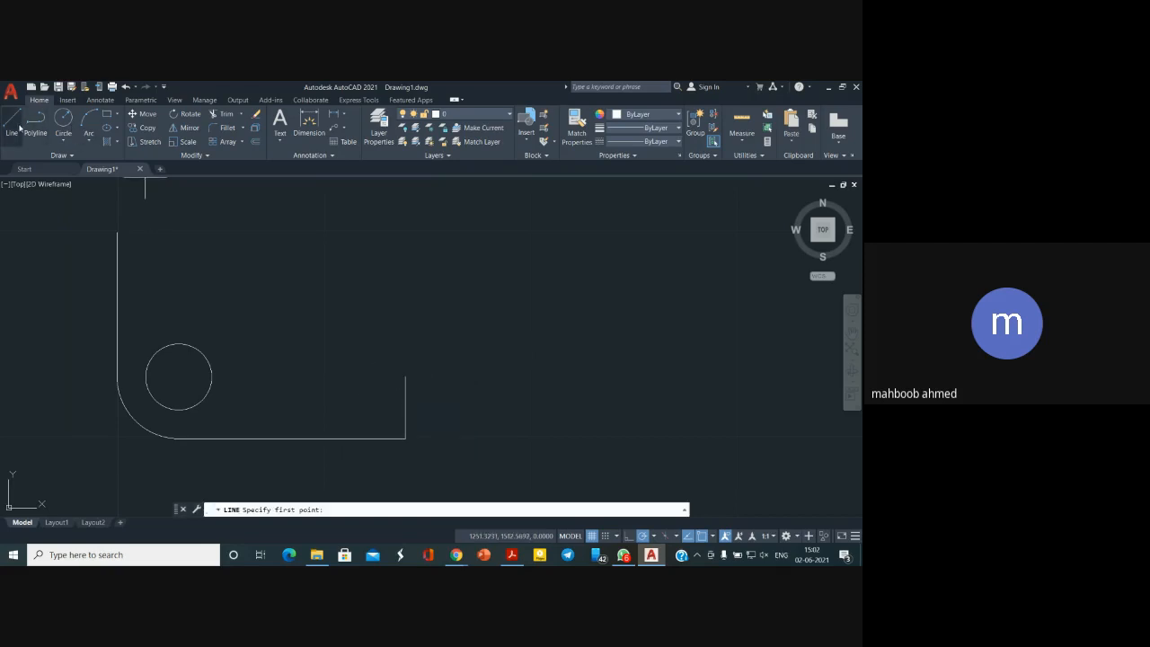
pyautogui.click(405, 378)
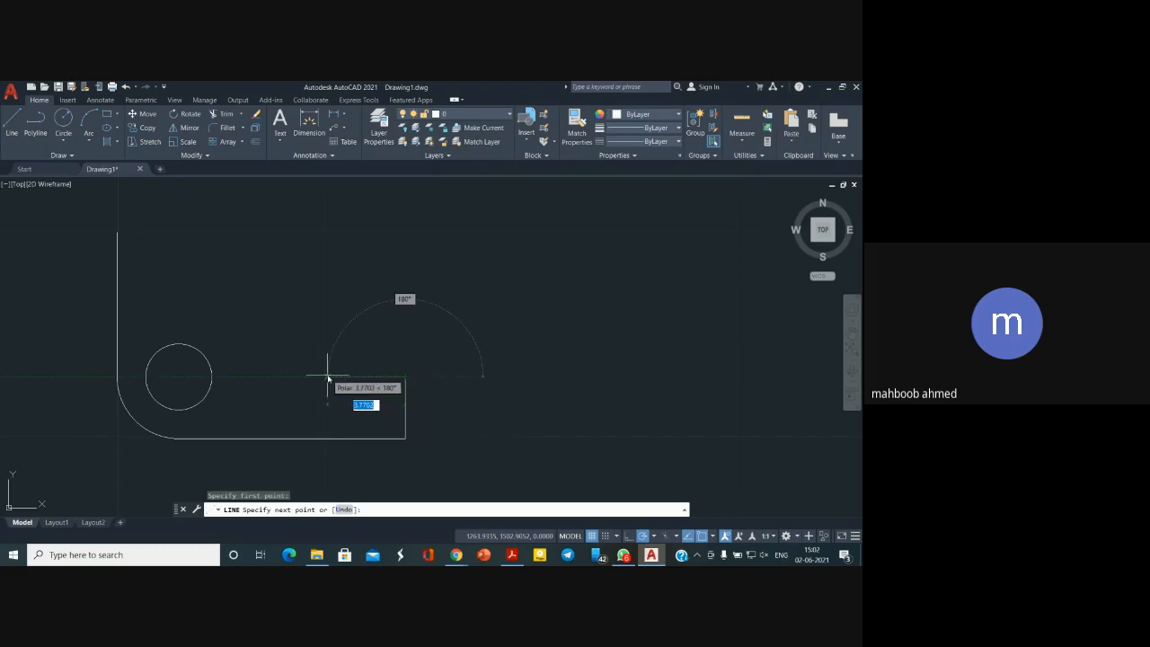
pyautogui.write('3')
pyautogui.press('Return')
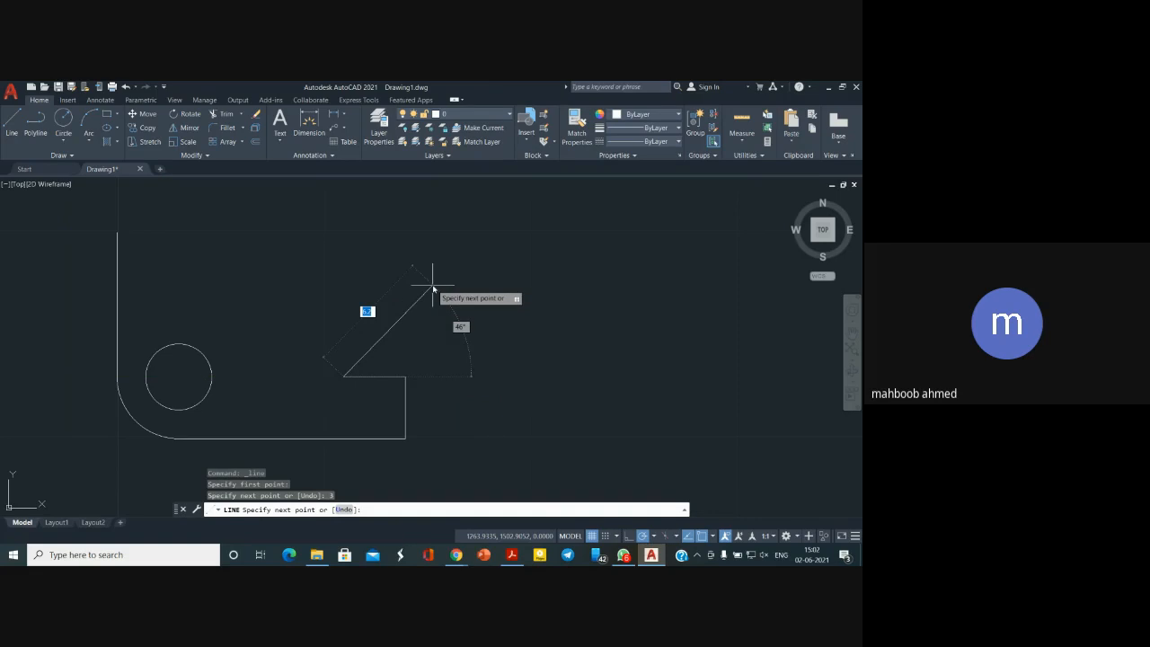
pyautogui.press('Return')
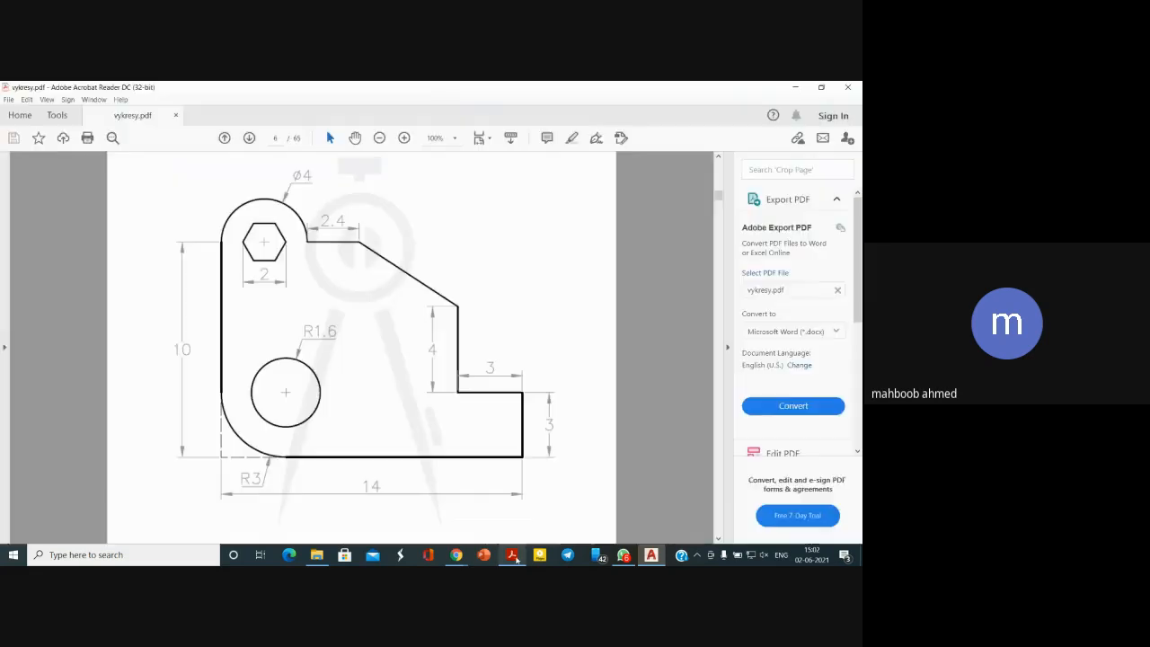
# Check the plate's next edge in vykresy.pdf, return to AutoCAD, and draw a line 4 units upward from the 3-unit ledge's left endpoint
pyautogui.click(512, 554)
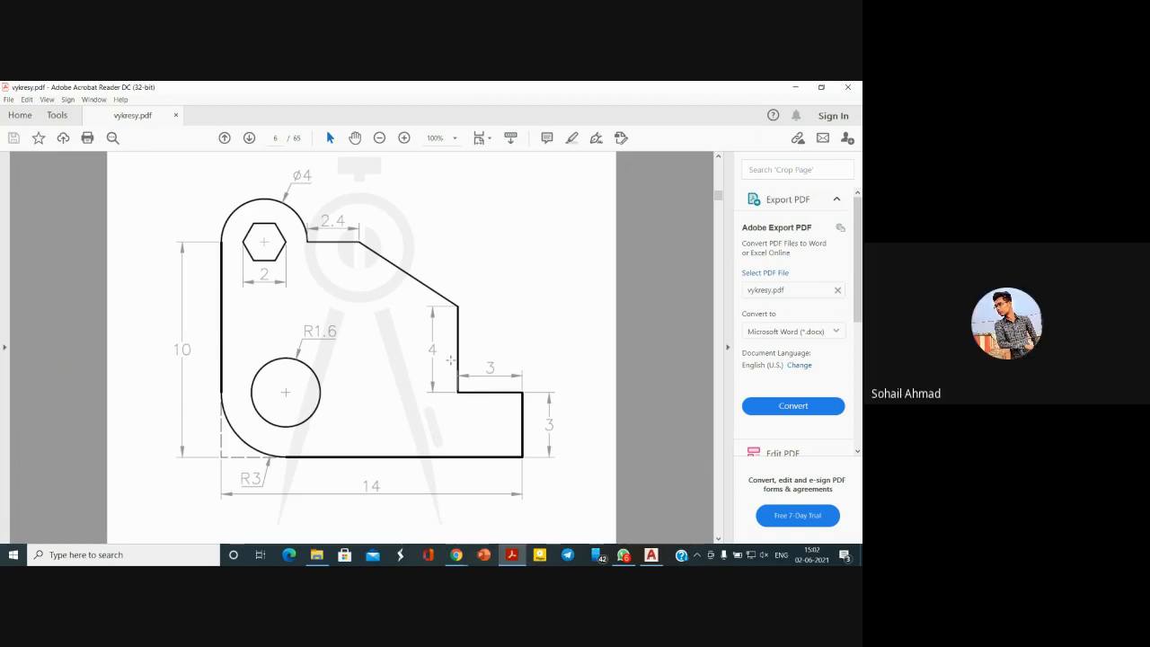
pyautogui.click(652, 554)
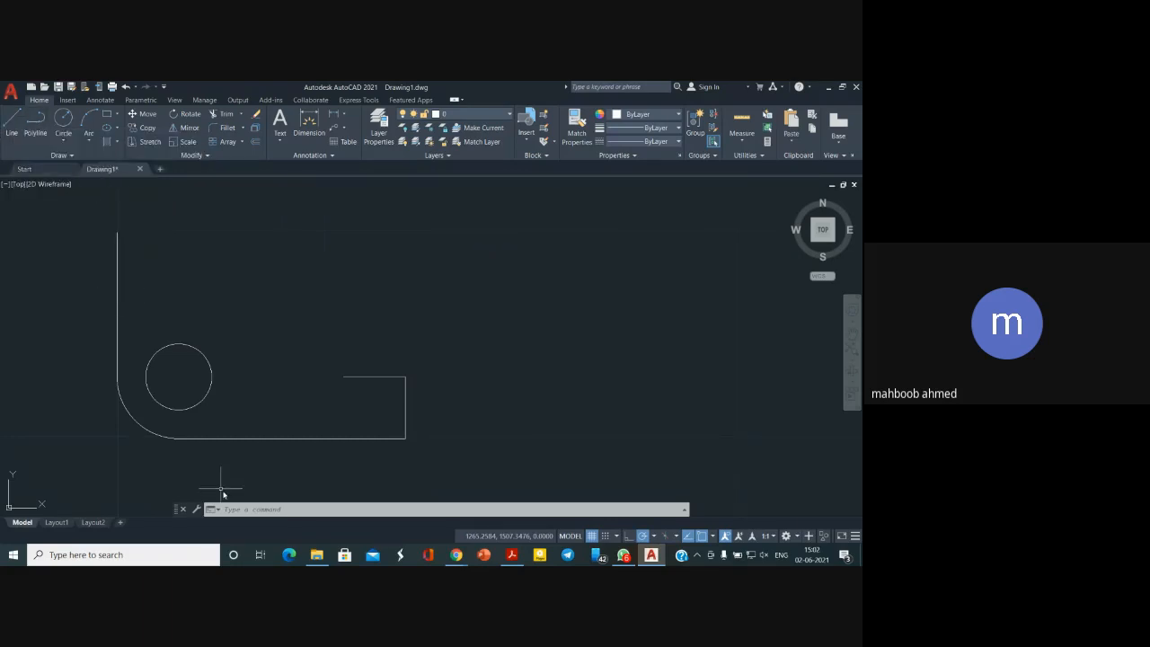
pyautogui.click(267, 509)
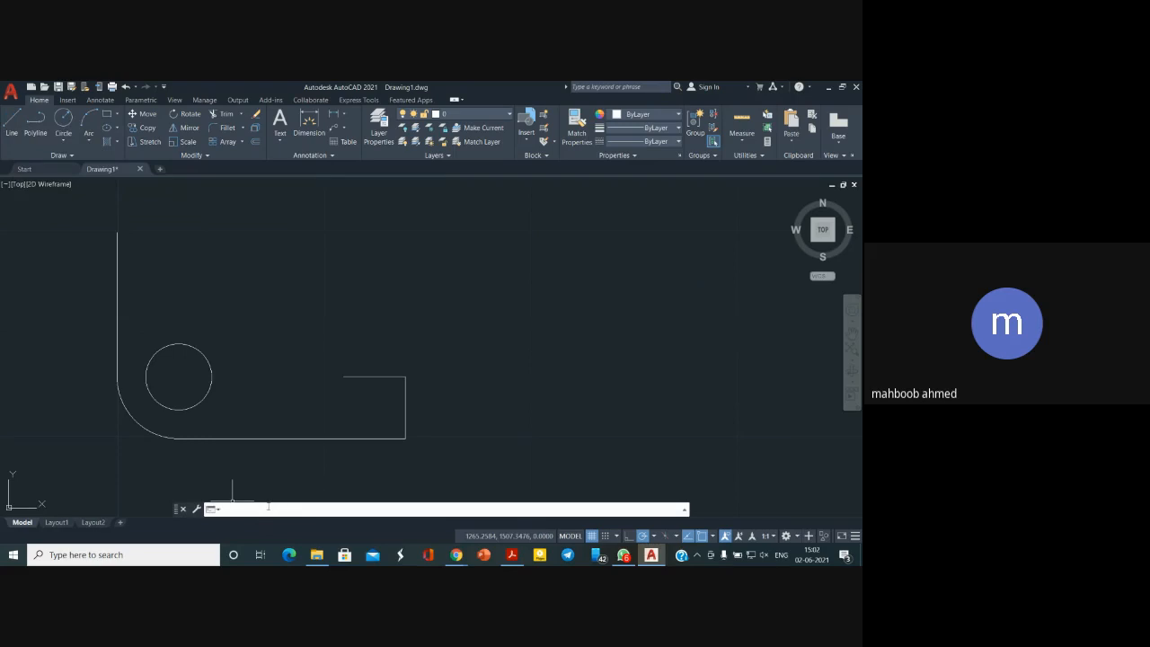
pyautogui.write('L')
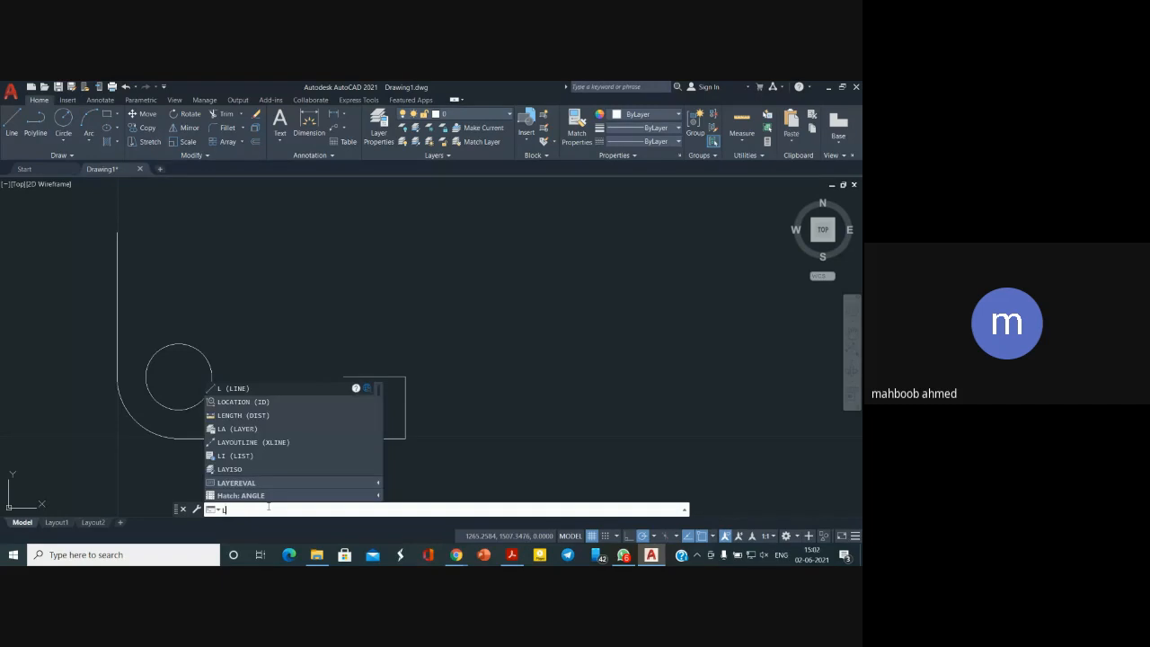
pyautogui.click(231, 393)
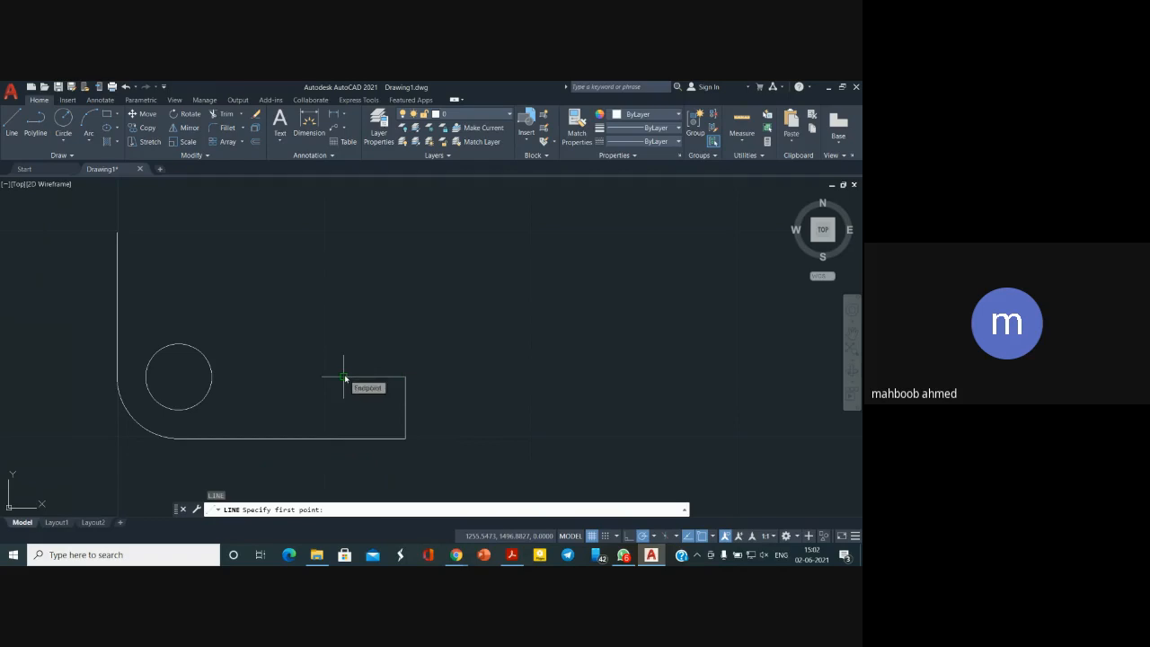
pyautogui.scroll(5, 344, 379)
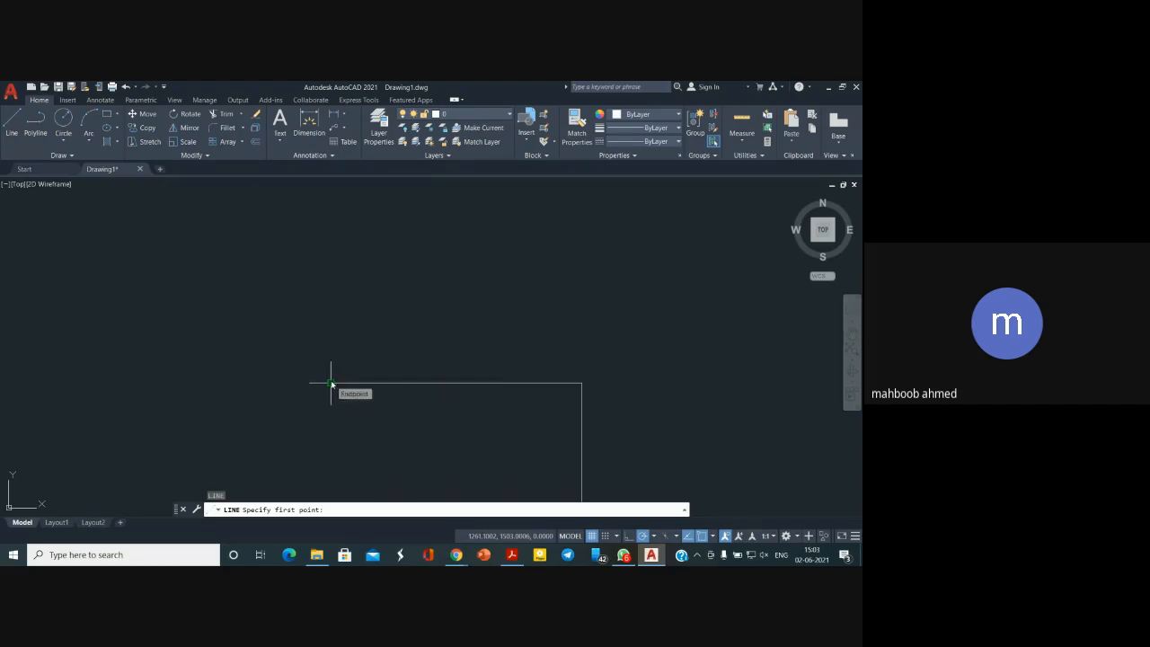
pyautogui.click(332, 384)
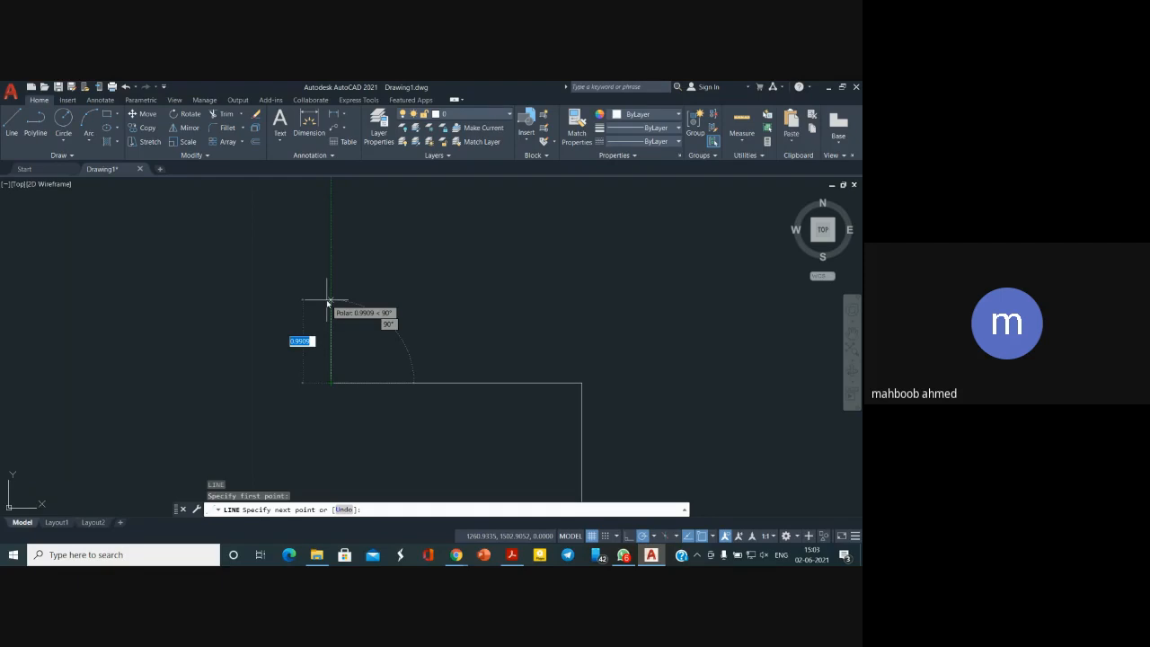
pyautogui.write('4')
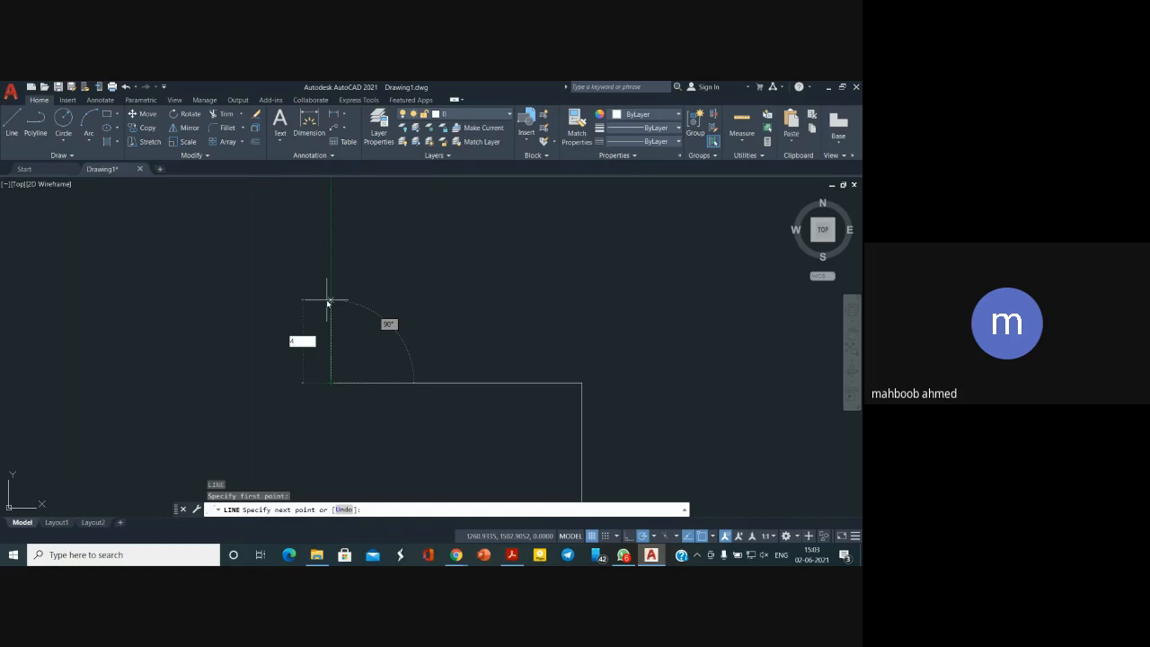
pyautogui.press('Return')
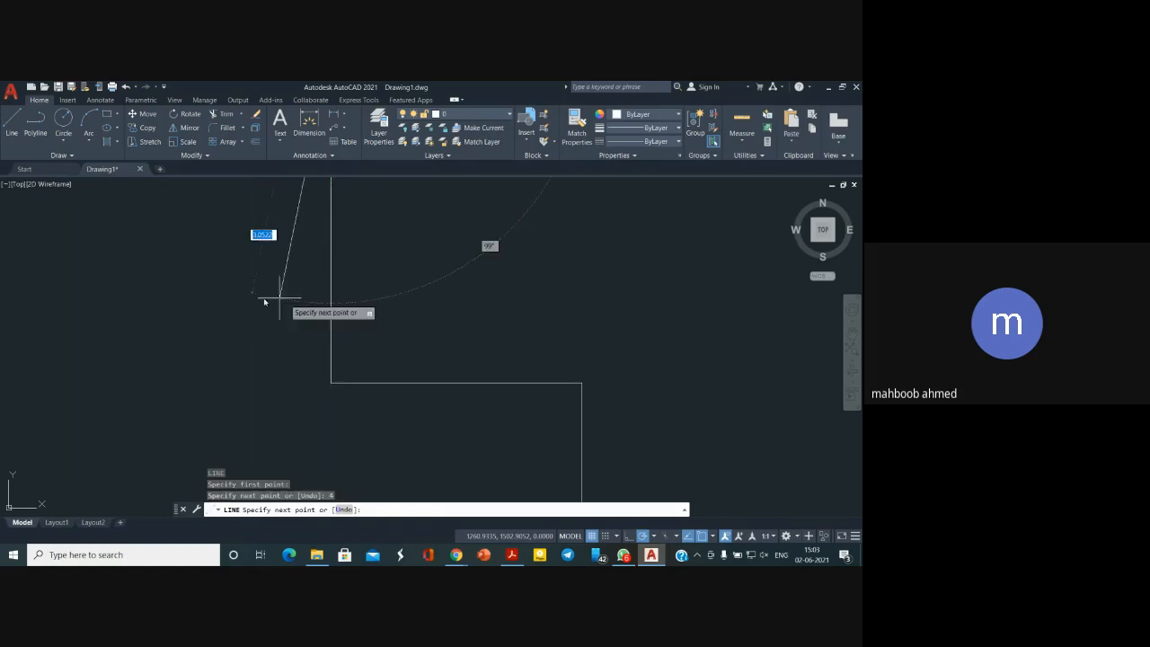
pyautogui.press('Return')
pyautogui.scroll(-5, 396, 339)
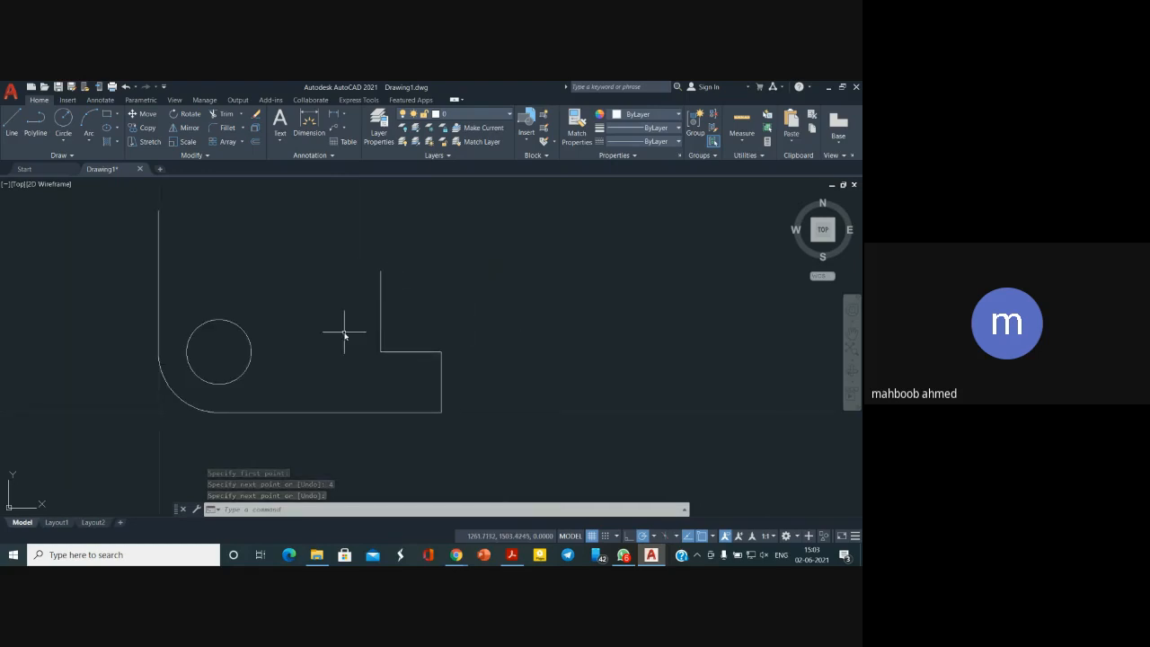
# Switch to vykresy.pdf in Acrobat Reader and examine the plate's top edge, its 2.4 dimension and the start of the sloped edge
pyautogui.scroll(-3, 357, 331)
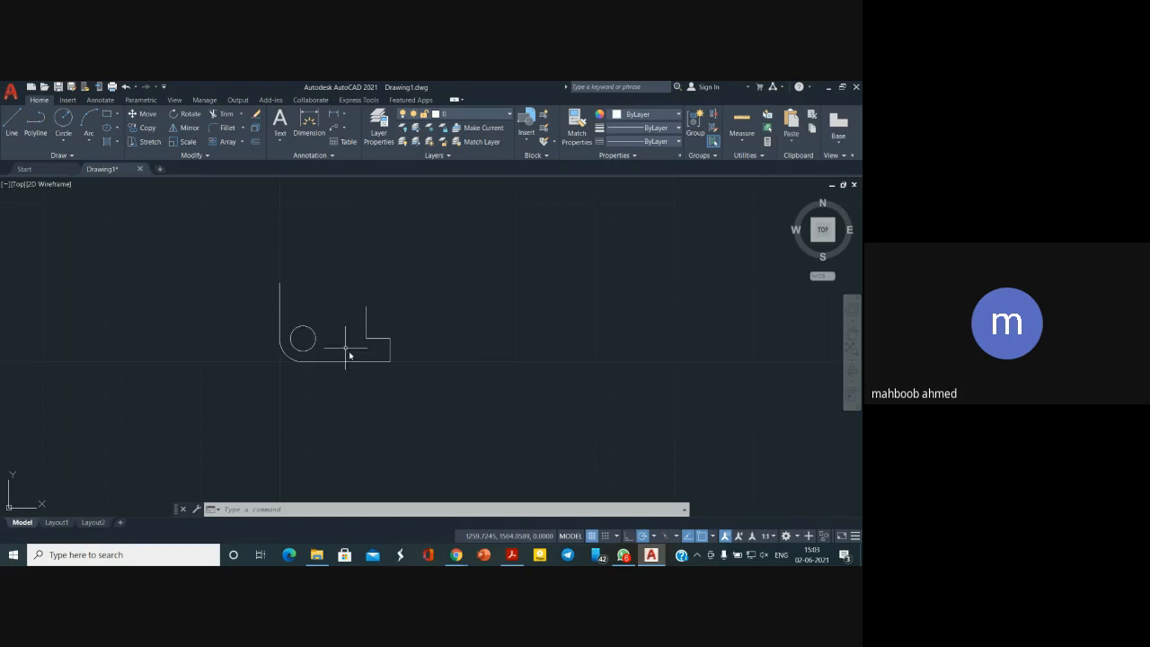
pyautogui.moveTo(483, 555)
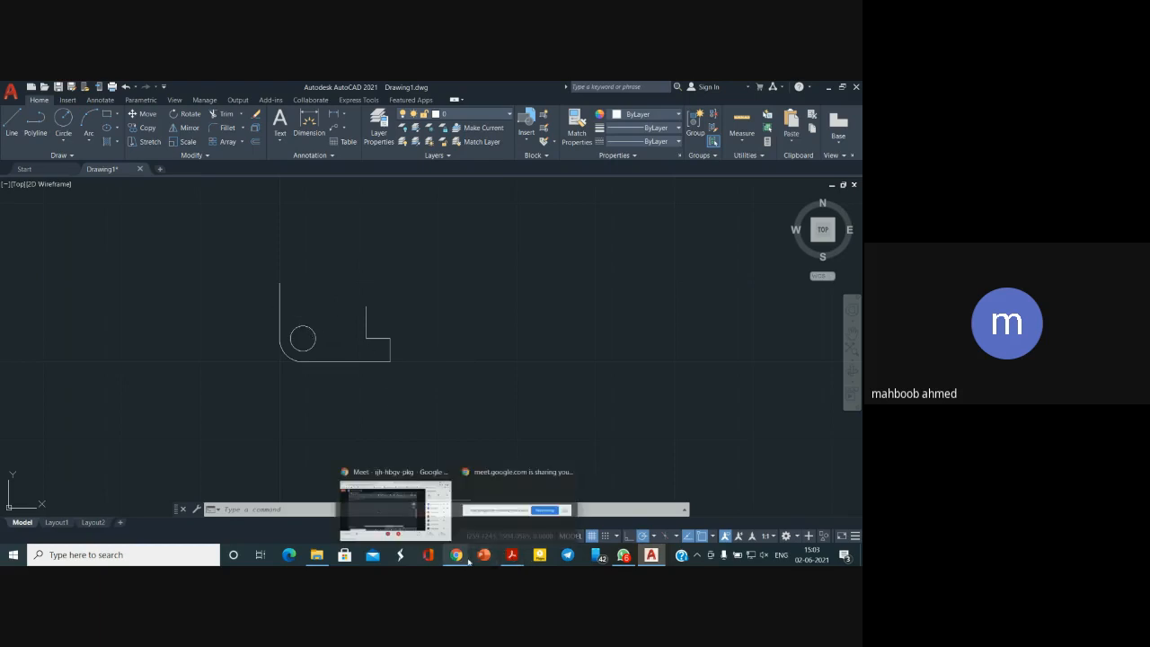
pyautogui.click(514, 554)
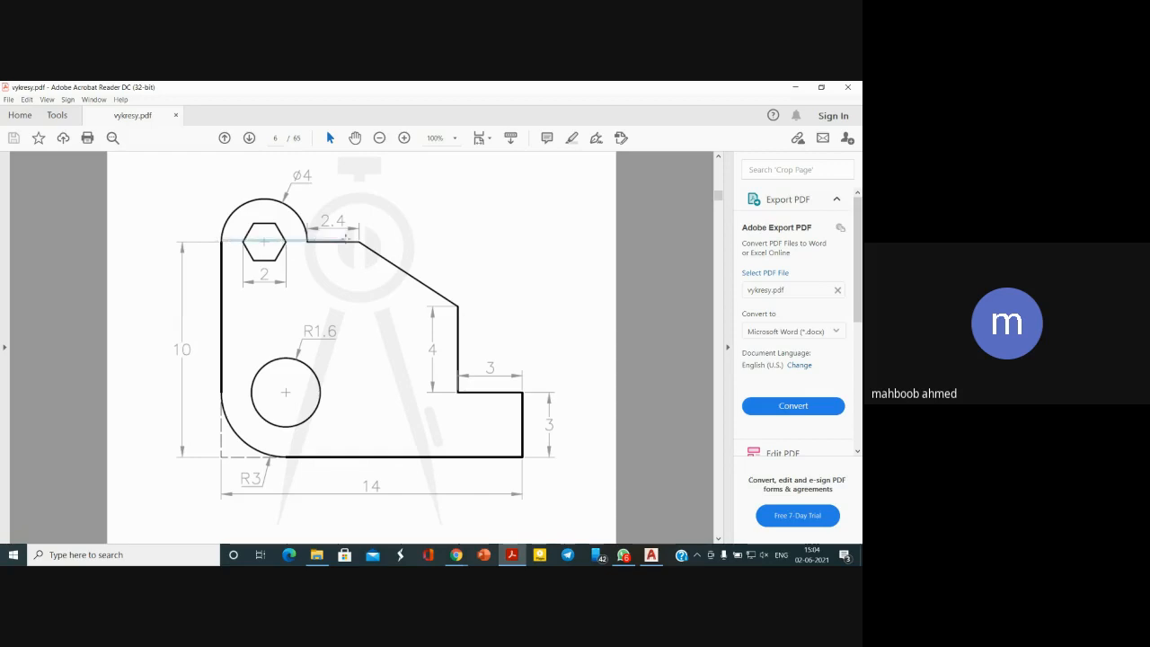
pyautogui.moveTo(358, 240); pyautogui.dragTo(360, 243)
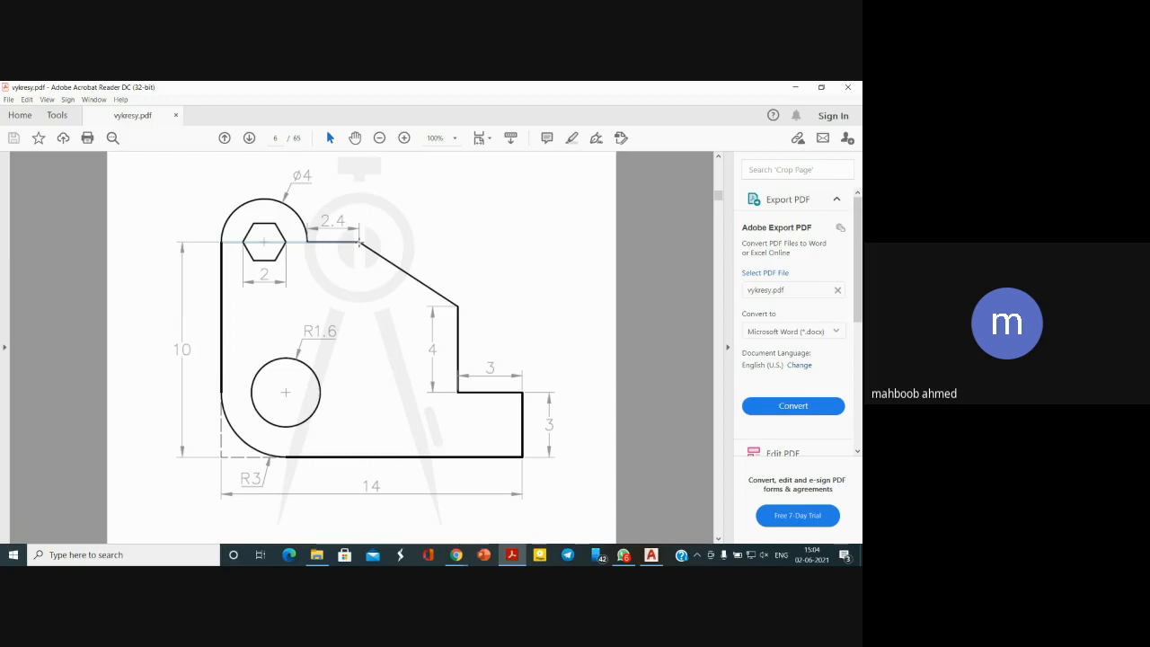
pyautogui.moveTo(361, 242); pyautogui.dragTo(359, 241)
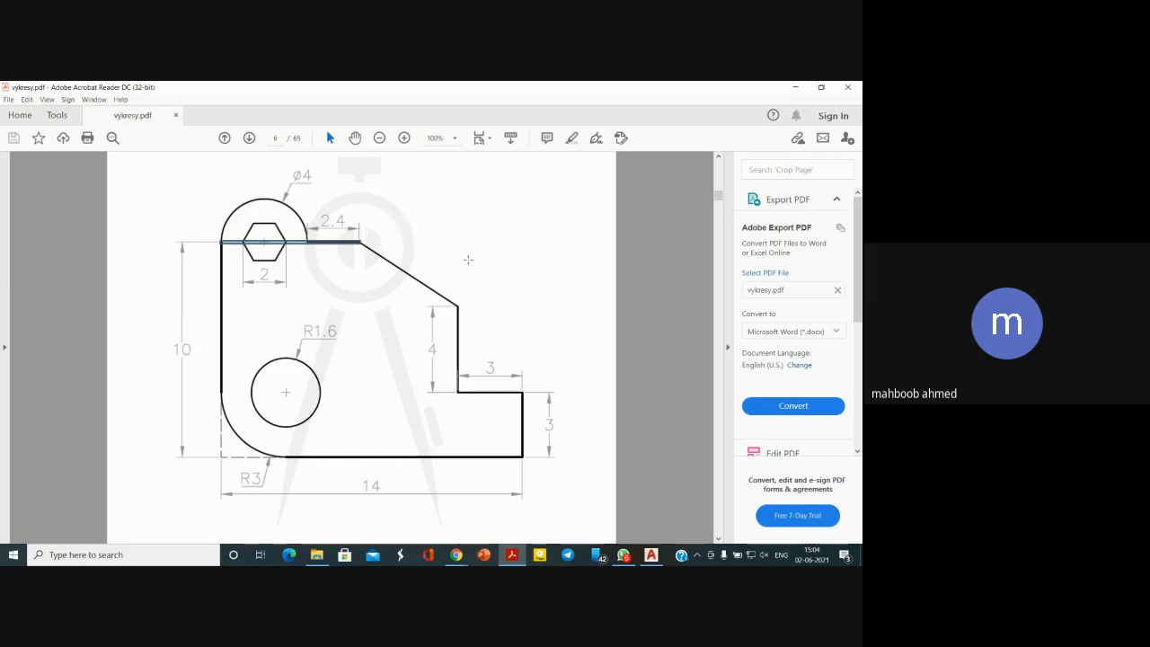
pyautogui.click(410, 269)
pyautogui.click(432, 265)
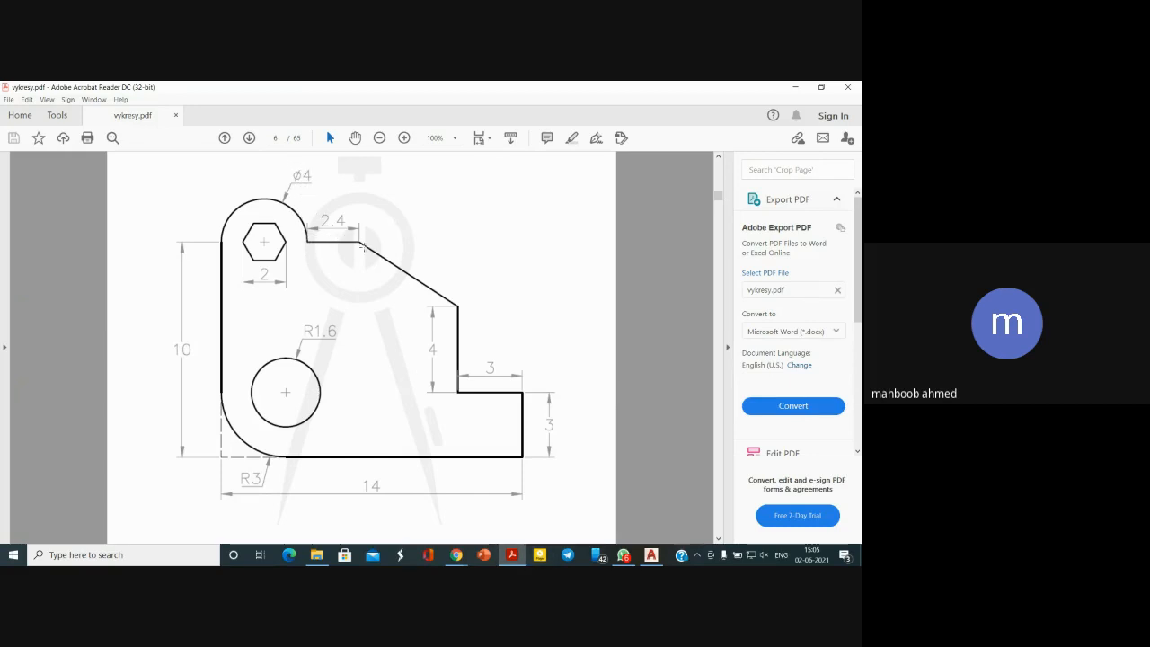
# Switch to AutoCAD and draw a horizontal line 4 units to the right from the upper endpoint of the plate's left edge
pyautogui.click(651, 555)
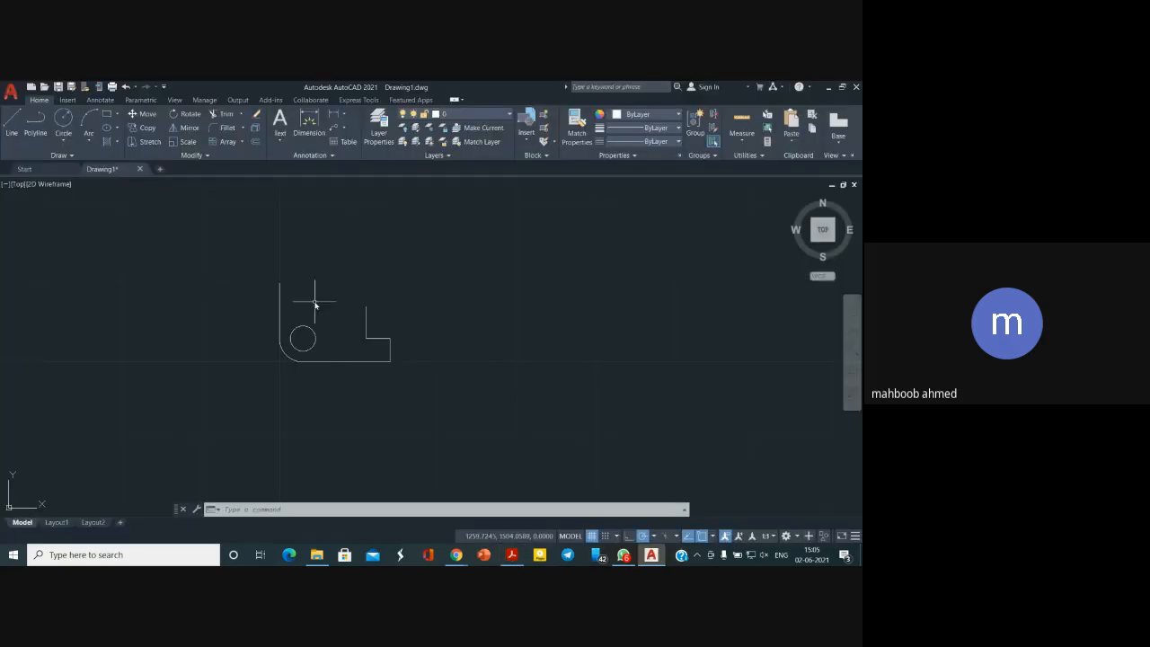
pyautogui.scroll(3, 315, 304)
pyautogui.moveTo(308, 296)
pyautogui.mouseDown(button='middle')
pyautogui.moveTo(412, 332)
pyautogui.moveTo(402, 329)
pyautogui.mouseUp(button='middle')
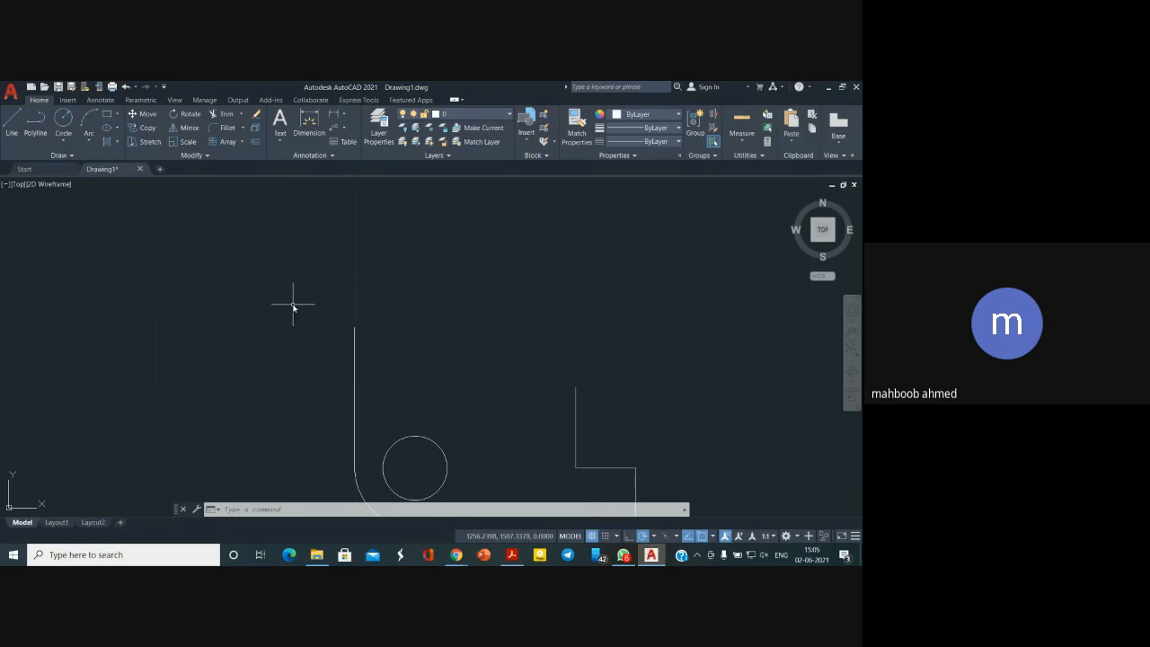
pyautogui.click(10, 127)
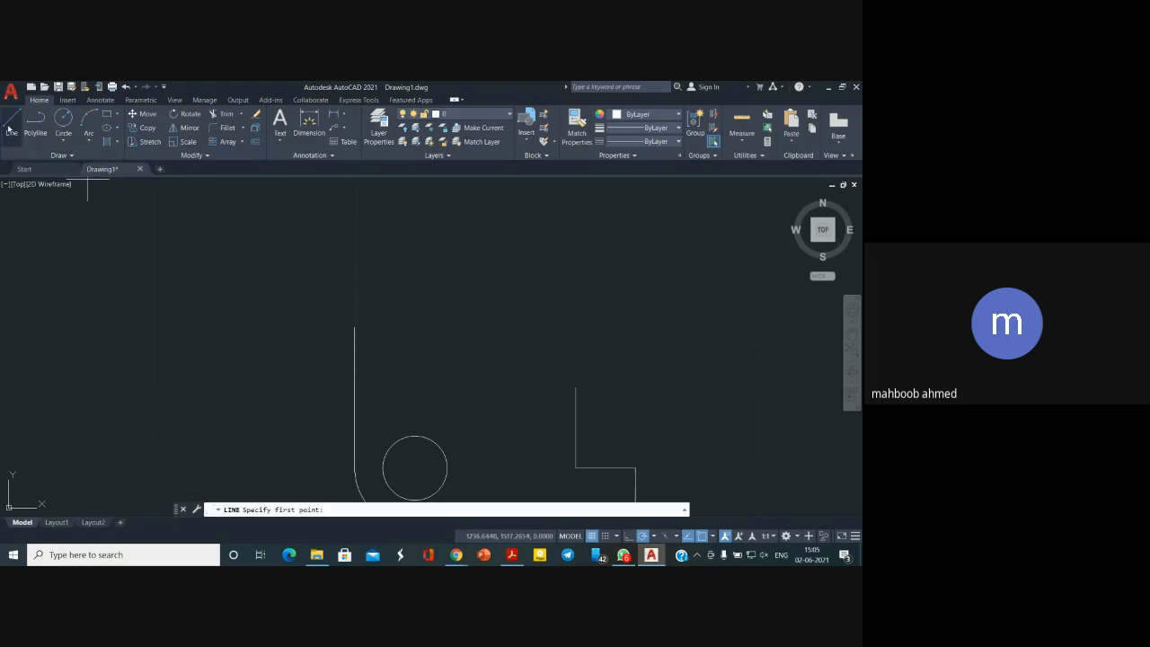
pyautogui.click(355, 328)
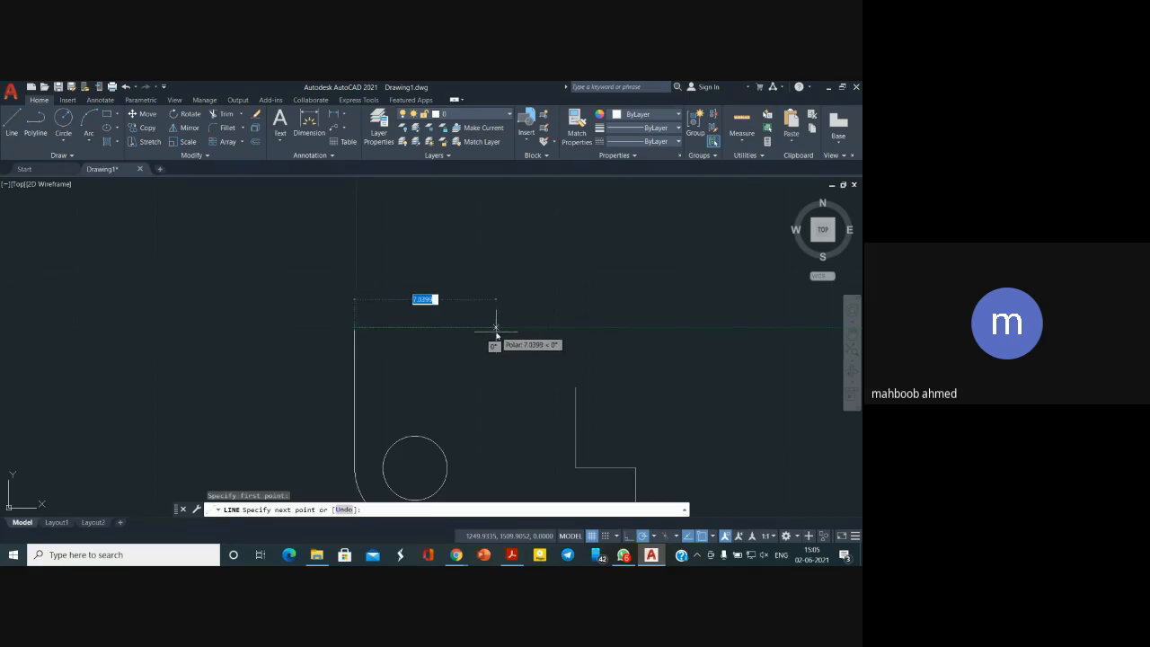
pyautogui.write('4')
pyautogui.press('Return')
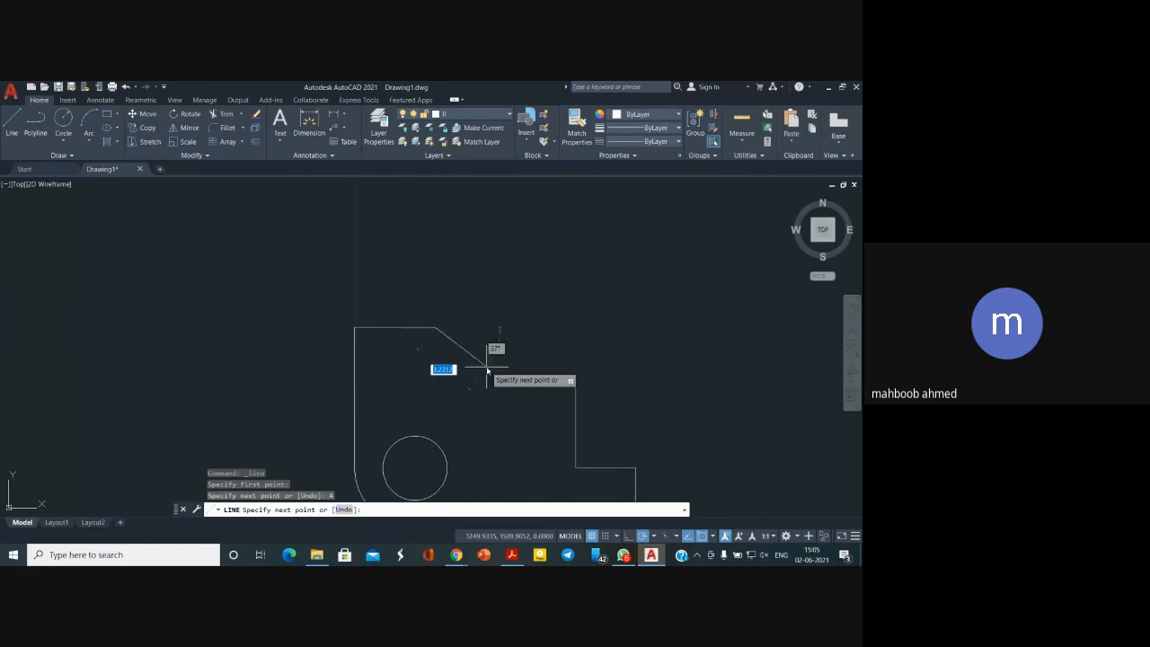
pyautogui.press('Return')
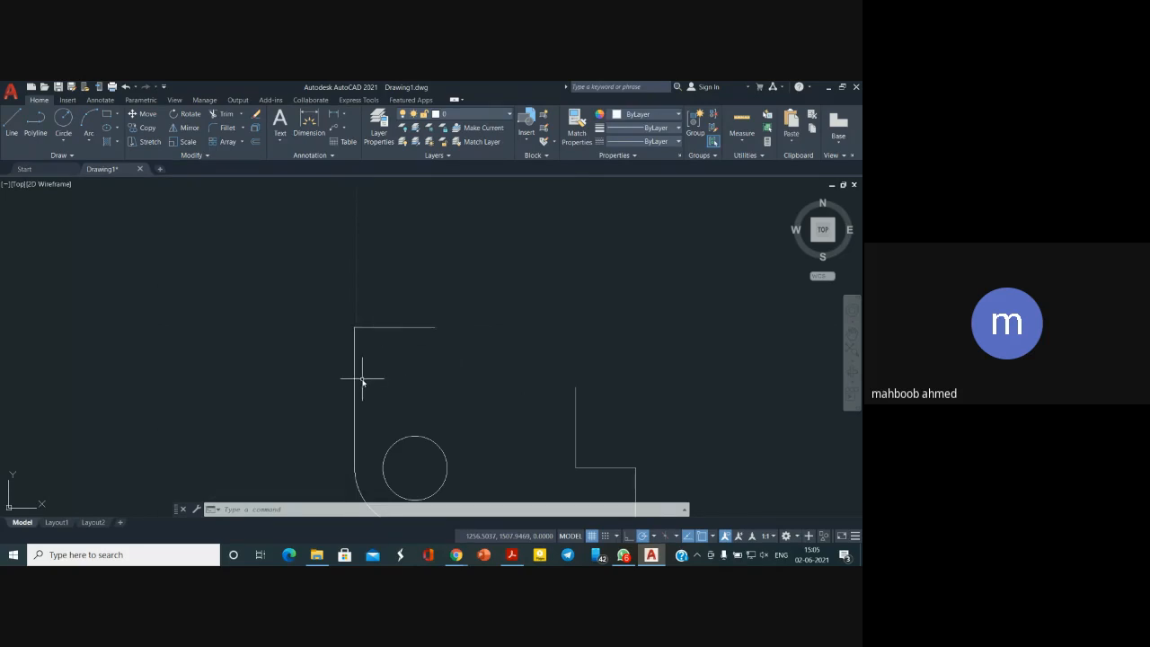
# Draw a 2-Point circle using both endpoints of the 4-unit horizontal line as its diameter
pyautogui.click(64, 141)
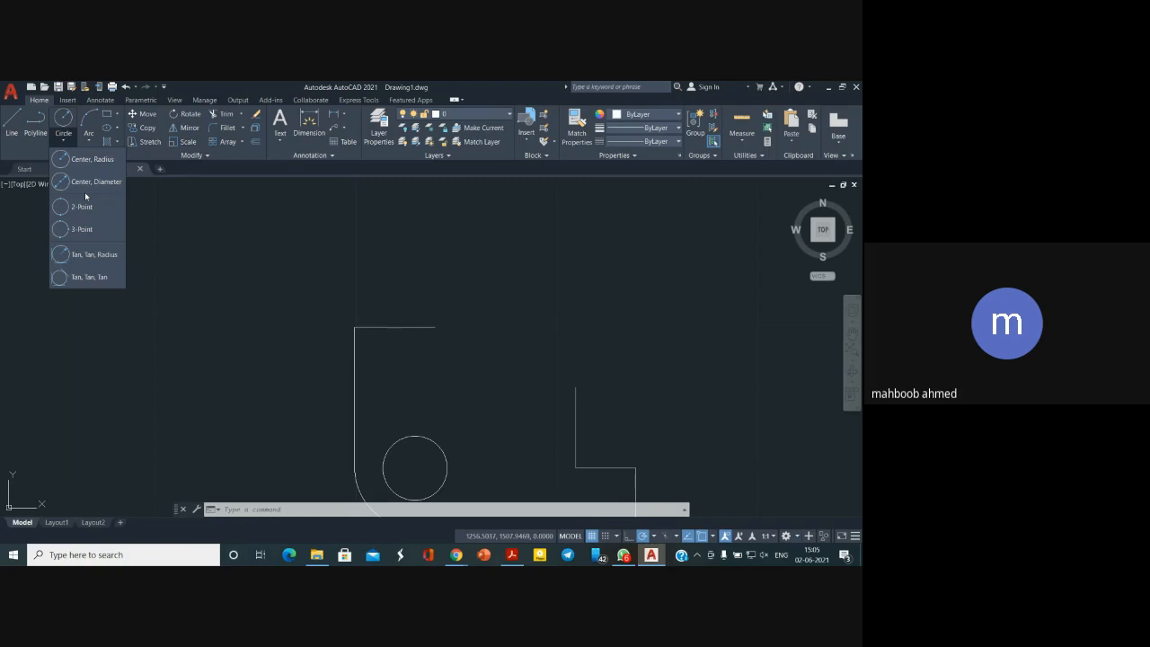
pyautogui.click(87, 141)
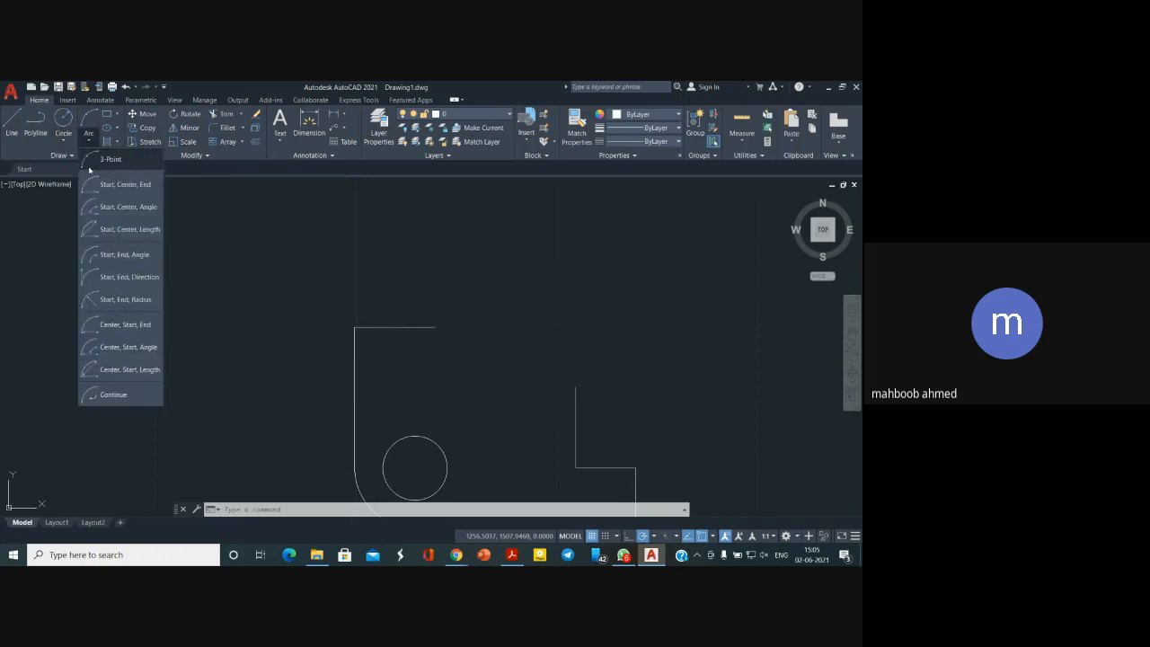
pyautogui.click(64, 140)
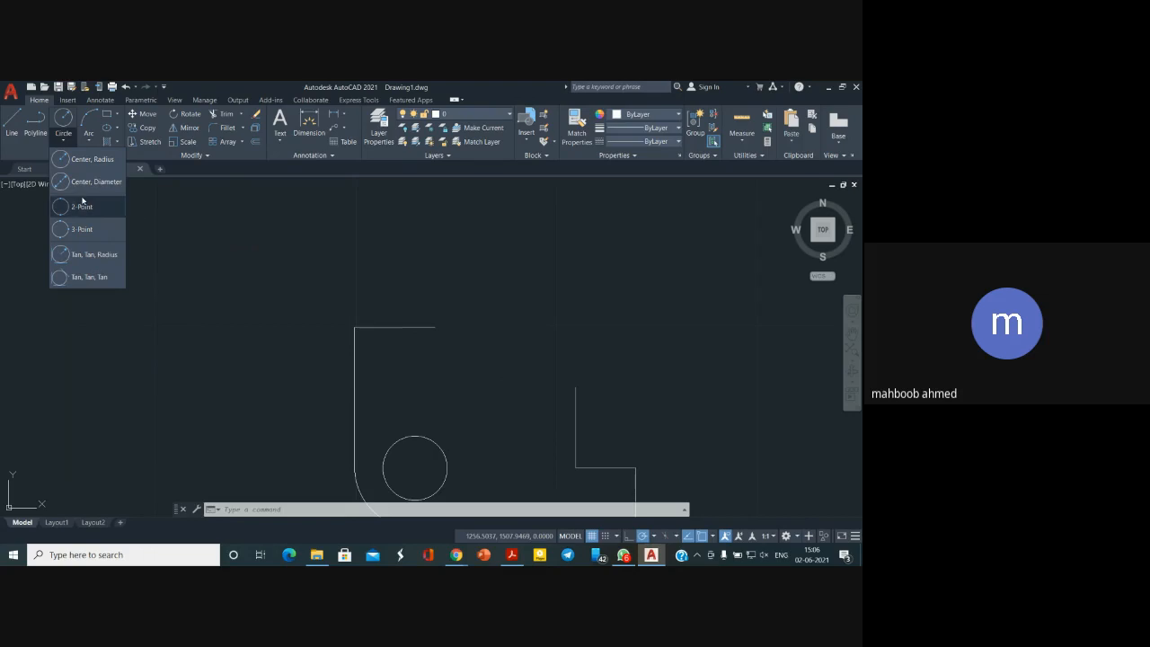
pyautogui.click(85, 206)
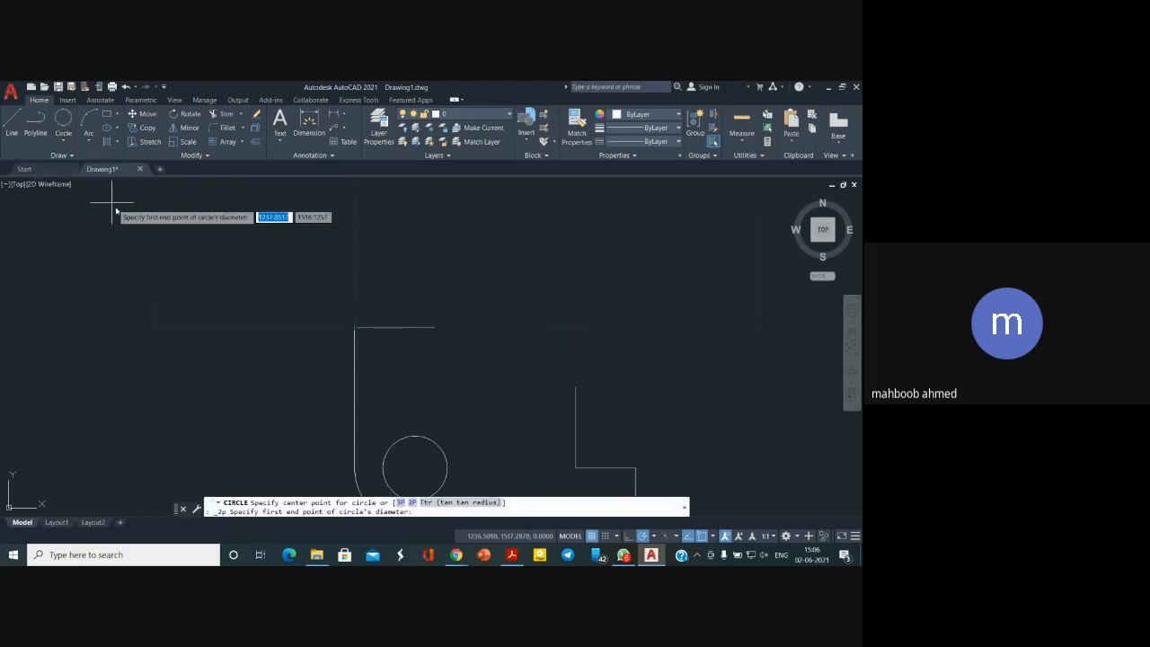
pyautogui.click(354, 328)
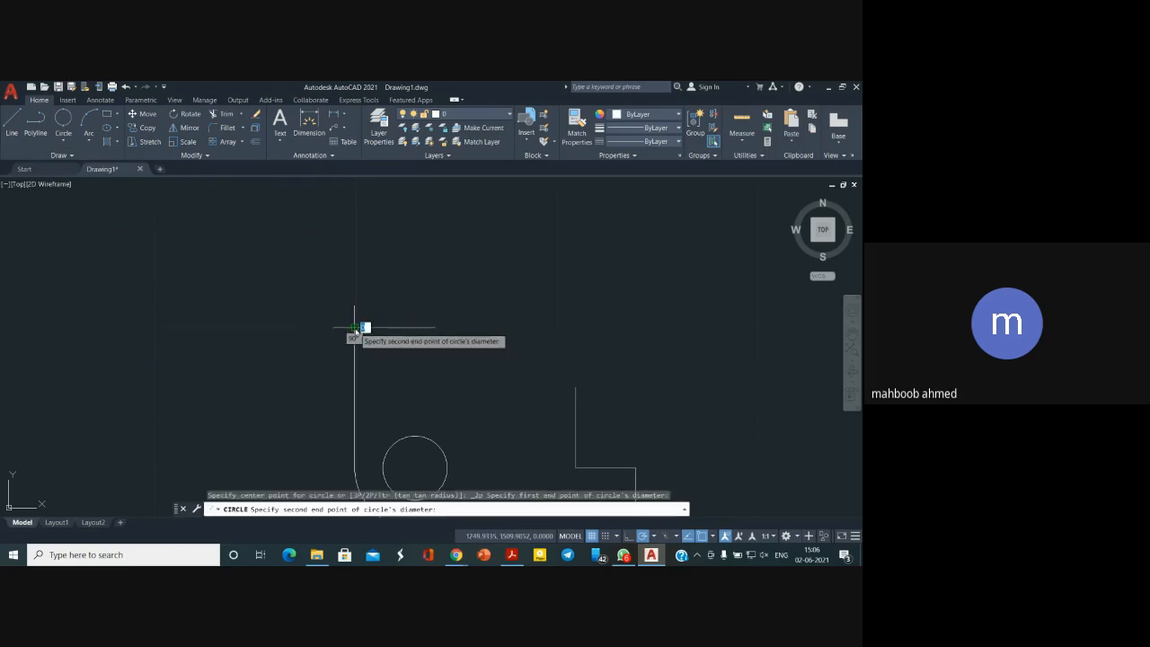
pyautogui.click(436, 328)
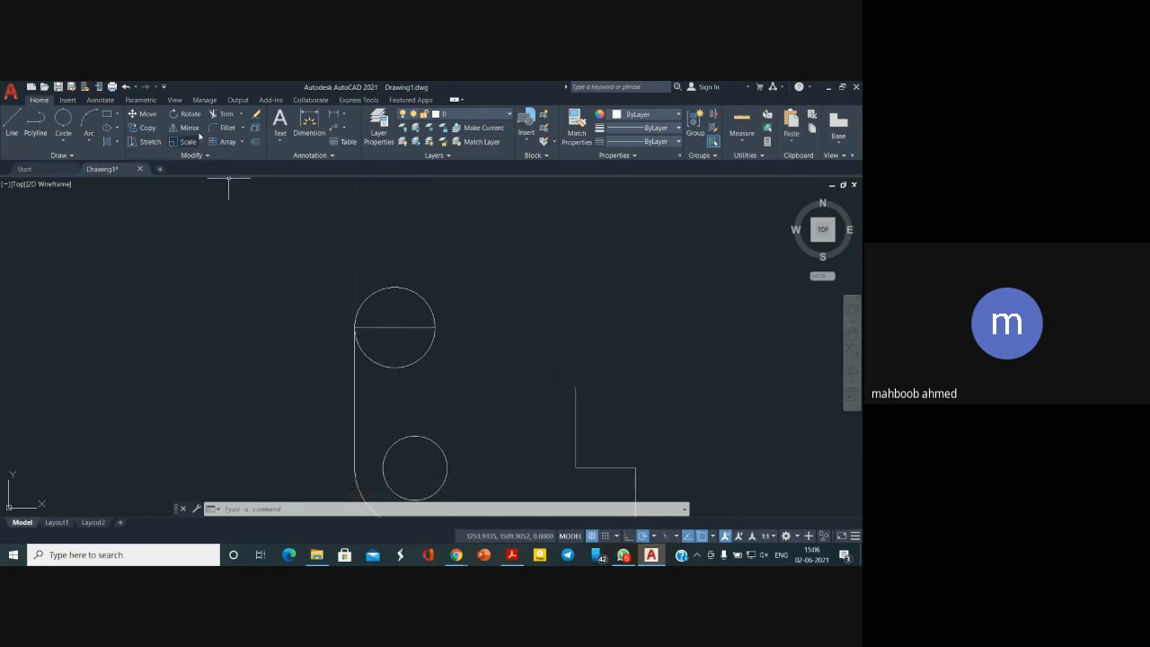
# Trim away the lower half of the upper circle and the 4-unit line across it, leaving the semicircular arc
pyautogui.click(235, 115)
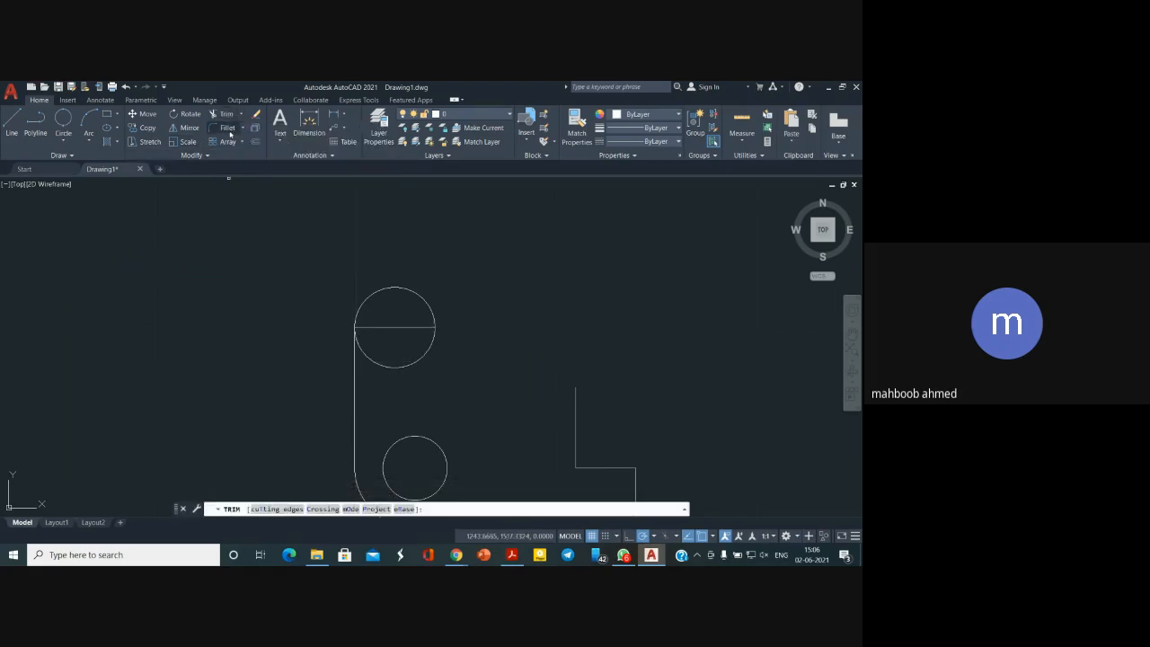
pyautogui.click(378, 365)
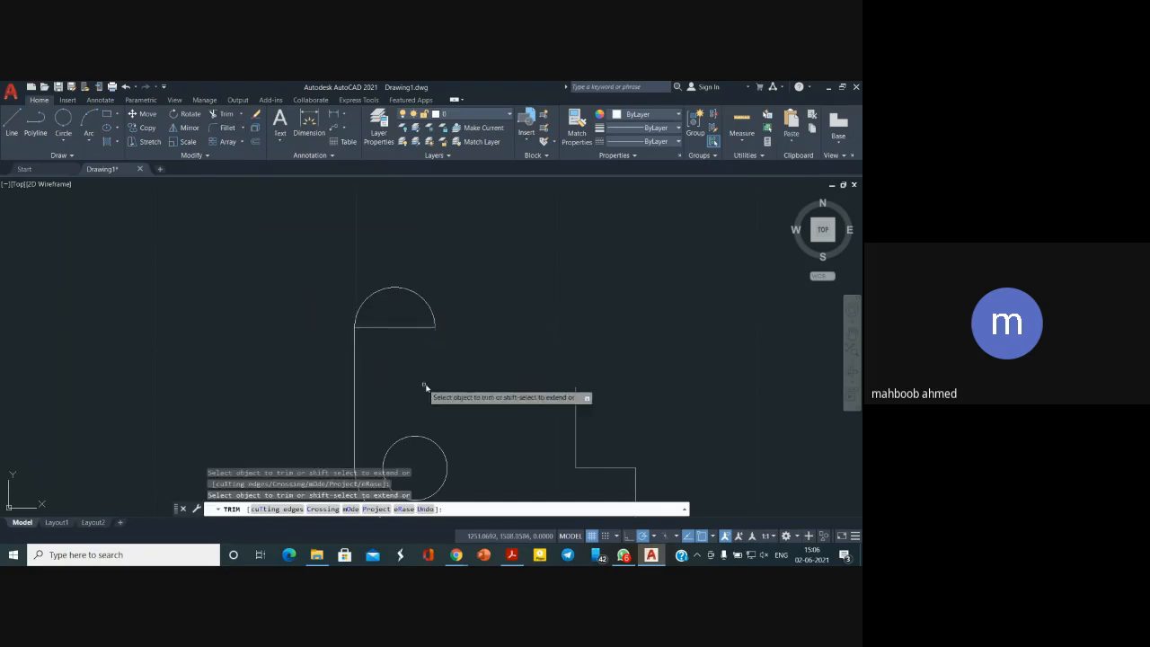
pyautogui.click(396, 329)
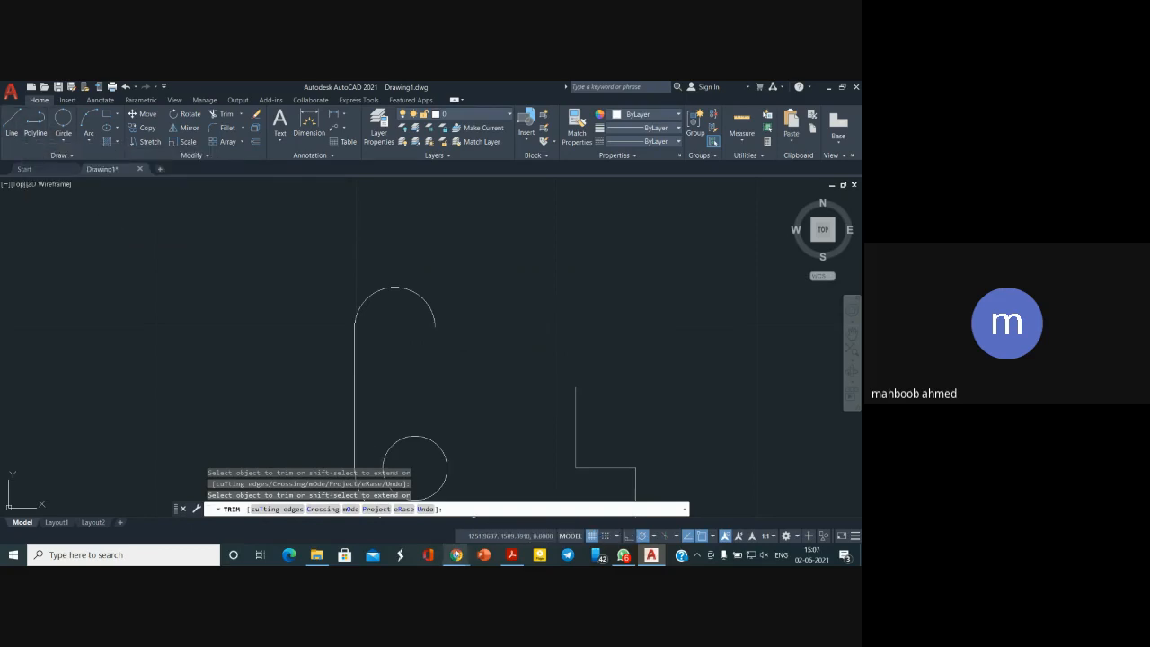
# Check the top edge in vykresy.pdf, return to AutoCAD, and draw a 2.4-unit horizontal line rightward from the arc's right endpoint
pyautogui.moveTo(464, 548)
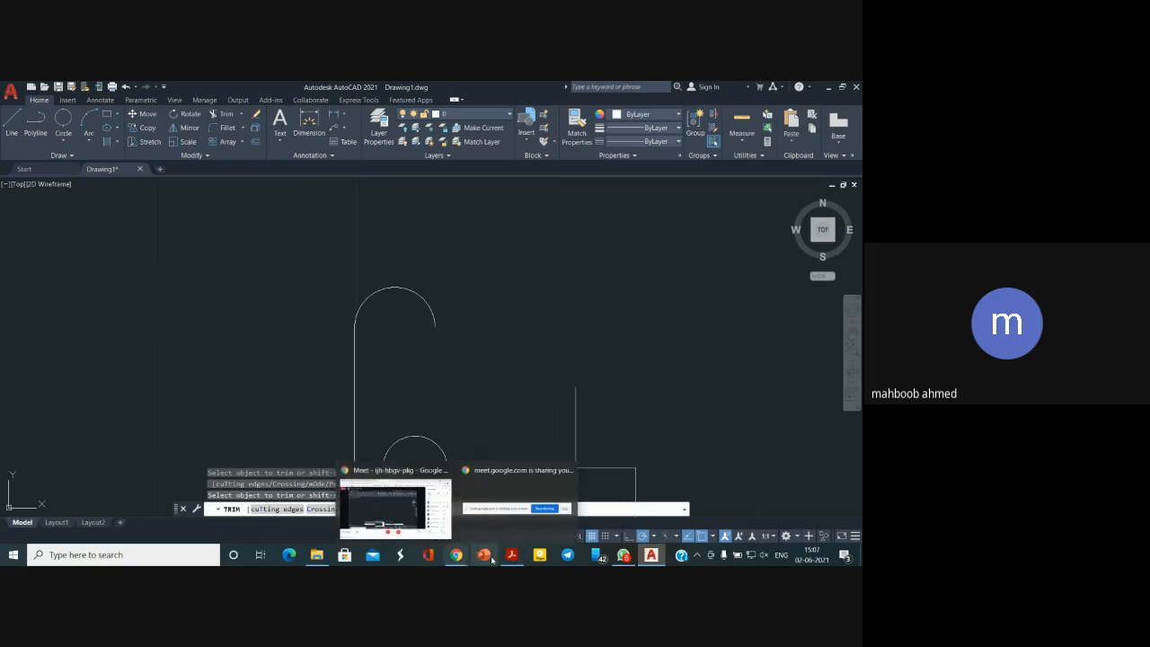
pyautogui.click(511, 554)
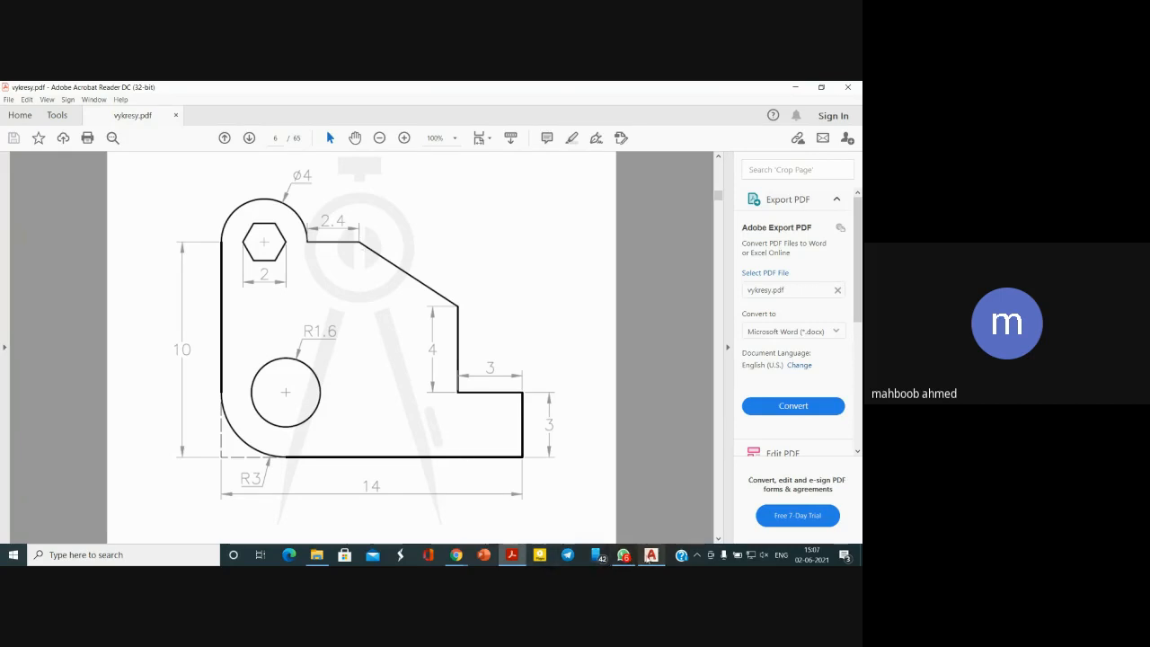
pyautogui.click(651, 557)
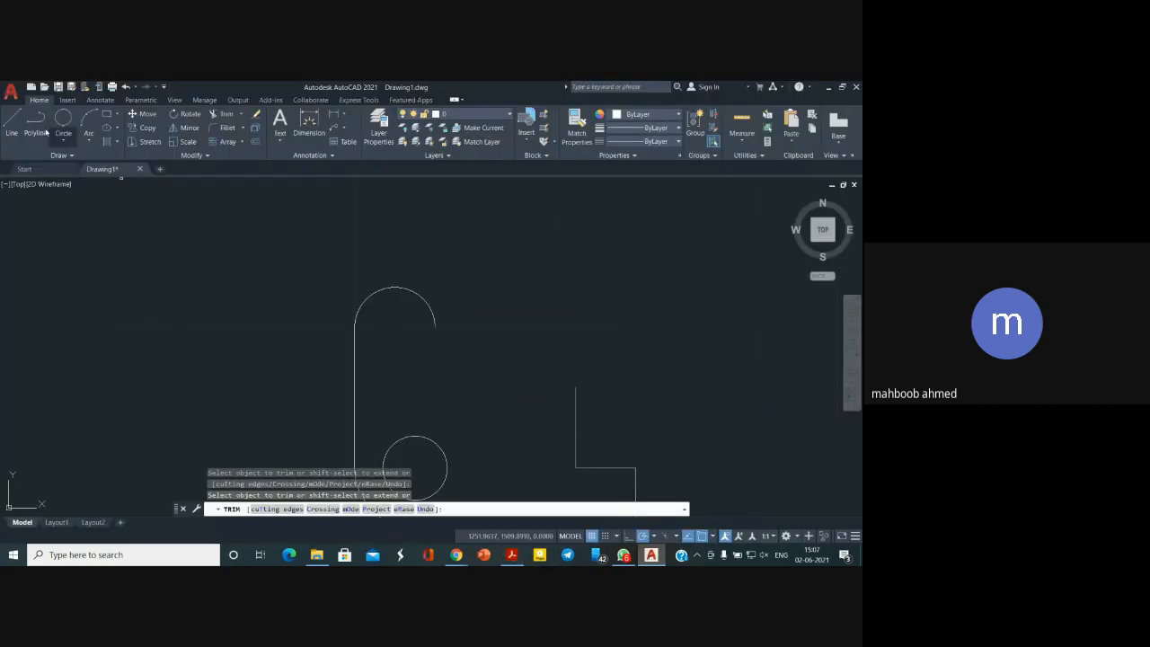
pyautogui.click(11, 124)
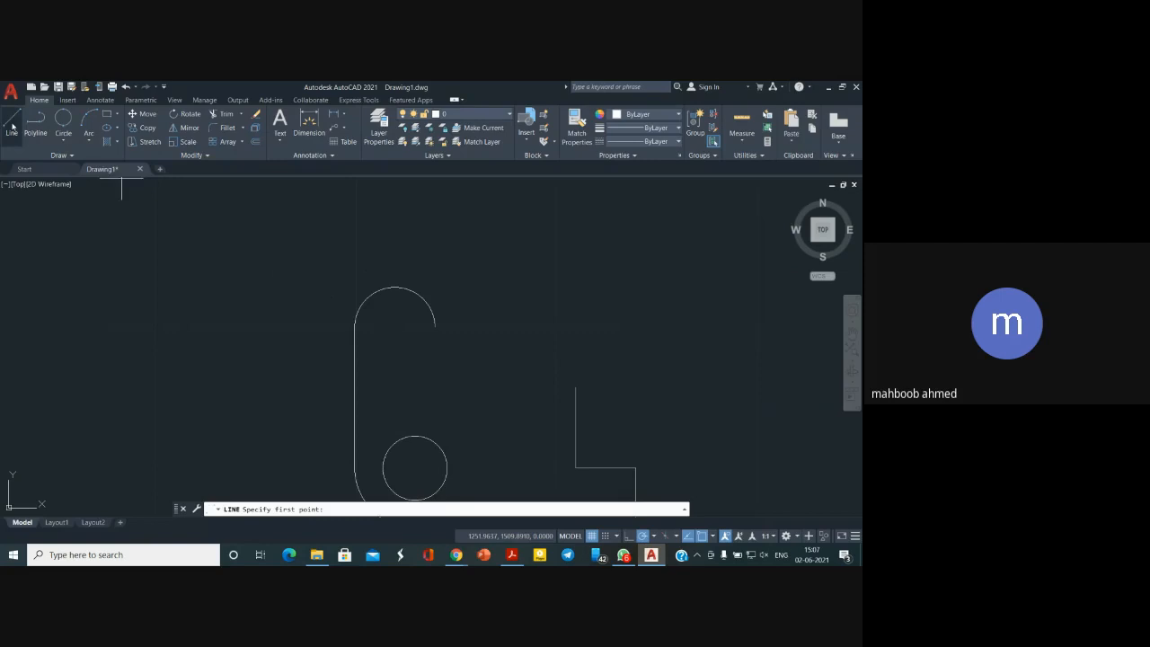
pyautogui.click(437, 330)
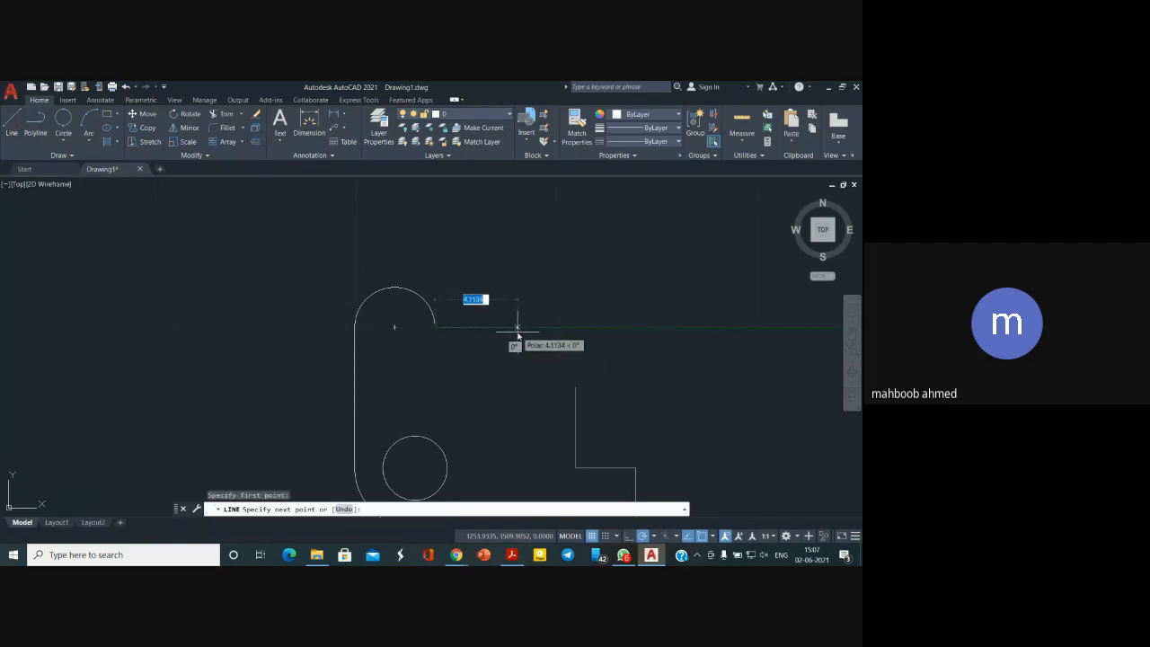
pyautogui.write('2')
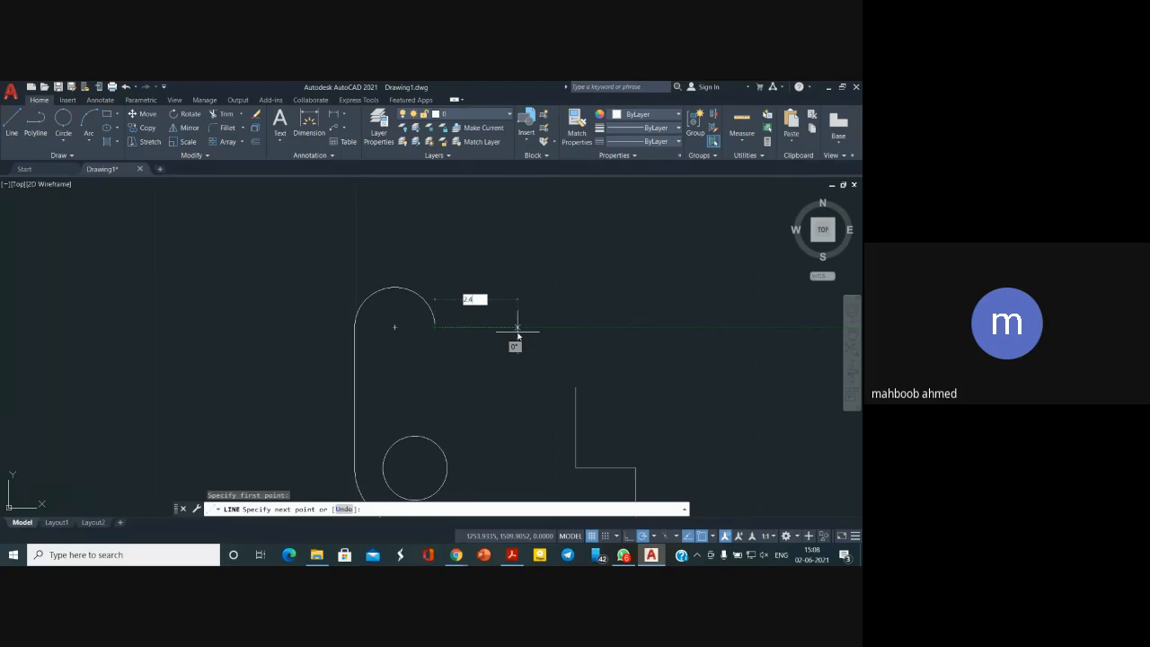
pyautogui.write('.4')
pyautogui.press('Return')
pyautogui.press('Return')
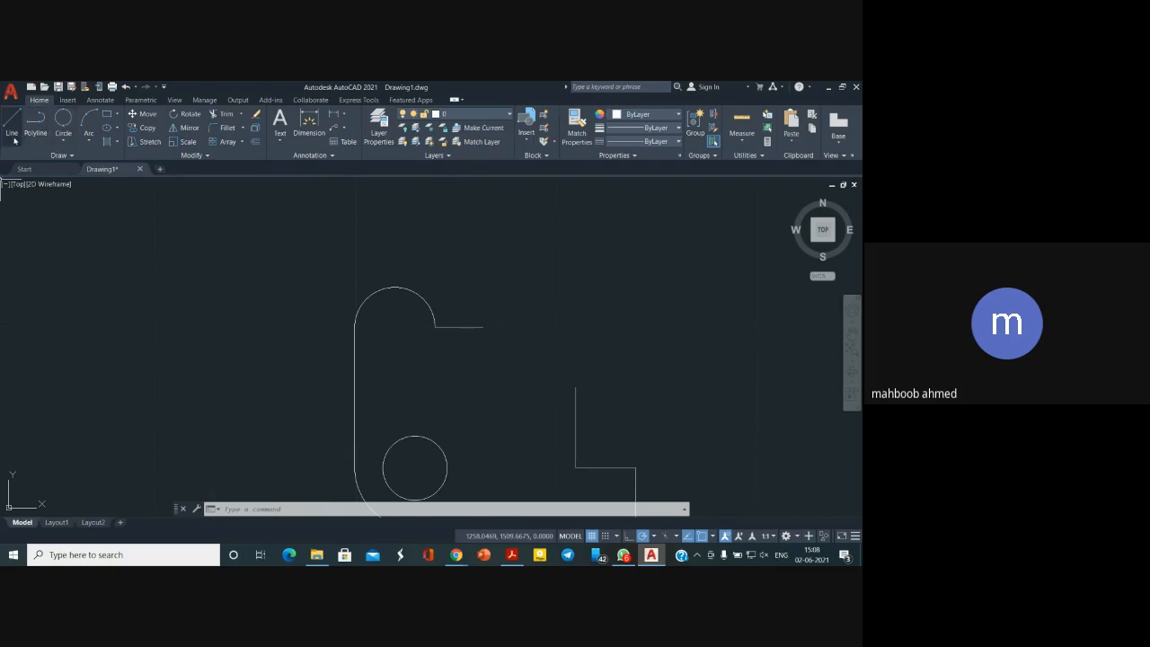
# Draw the sloped edge from the 2.4-unit line's right endpoint to the upper endpoint of the 4-unit vertical line
pyautogui.click(12, 137)
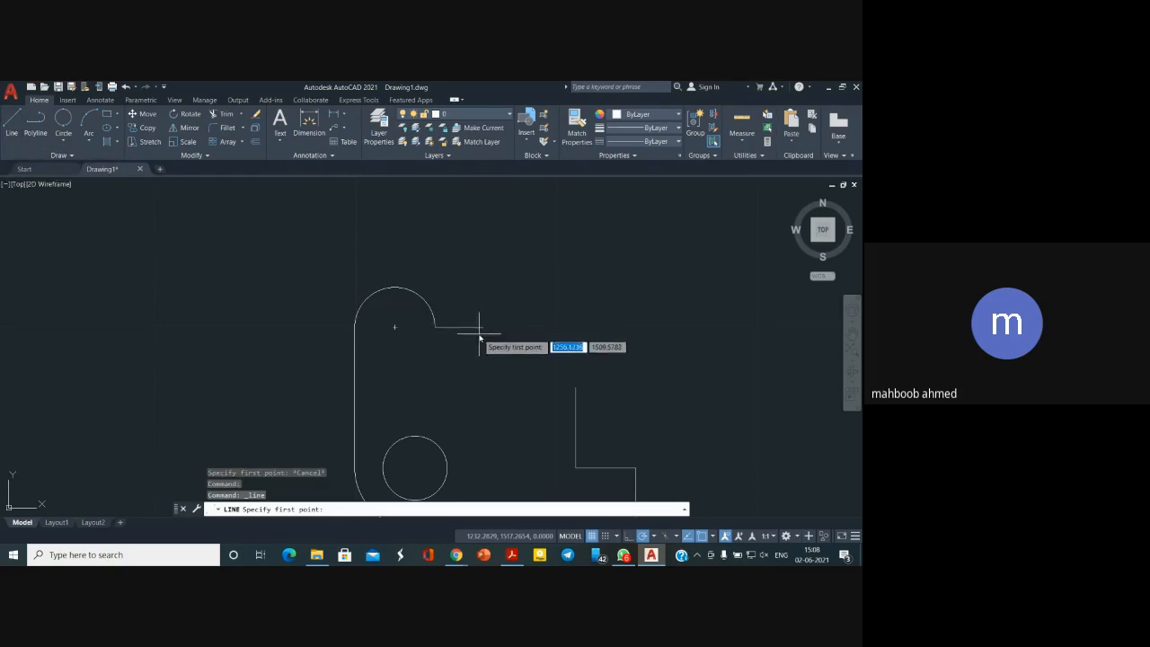
pyautogui.click(483, 328)
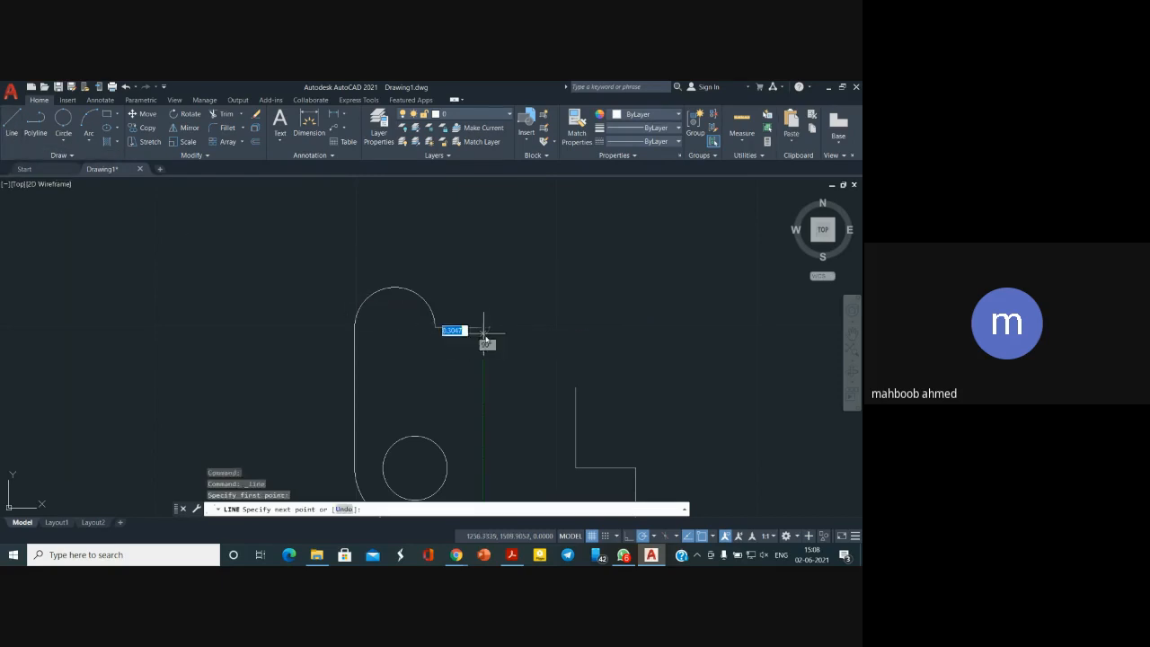
pyautogui.click(575, 387)
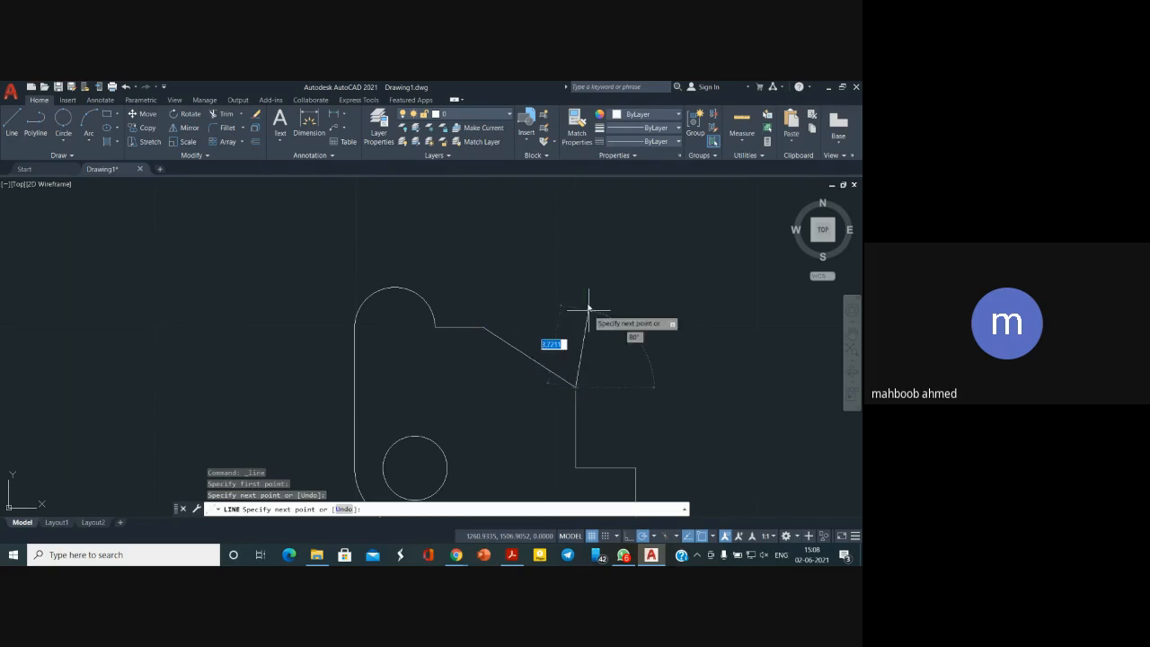
pyautogui.press('Return')
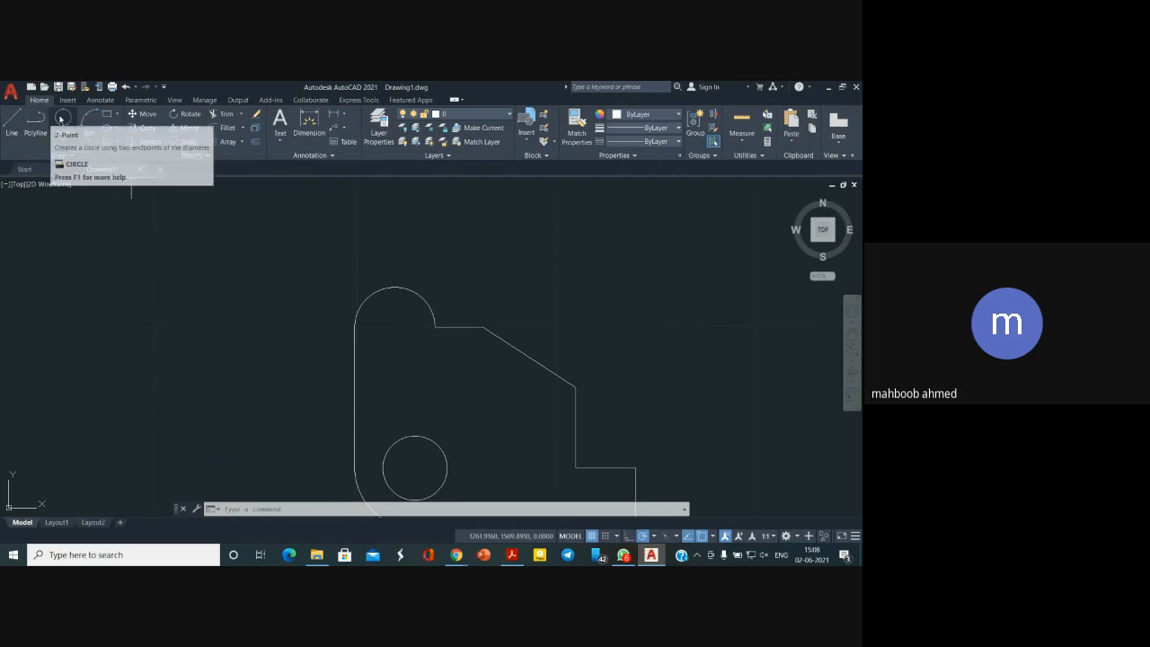
# Draw a six-sided polygon centred on the upper arc's centre, inscribed in a circle of radius 1
pyautogui.click(117, 115)
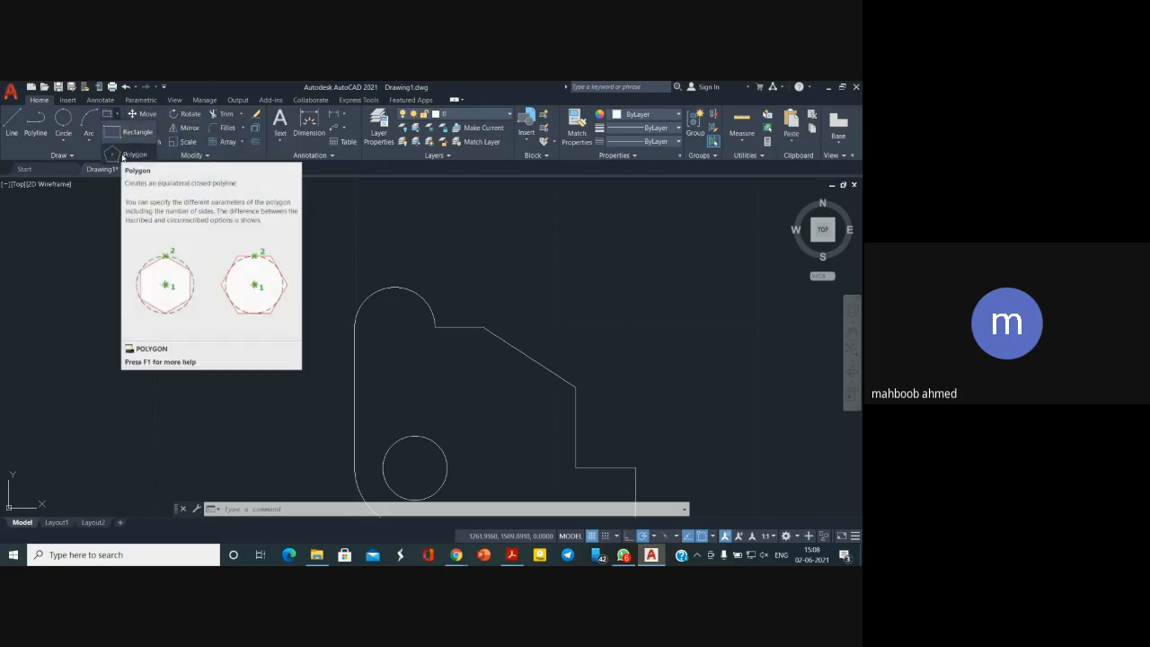
pyautogui.click(123, 156)
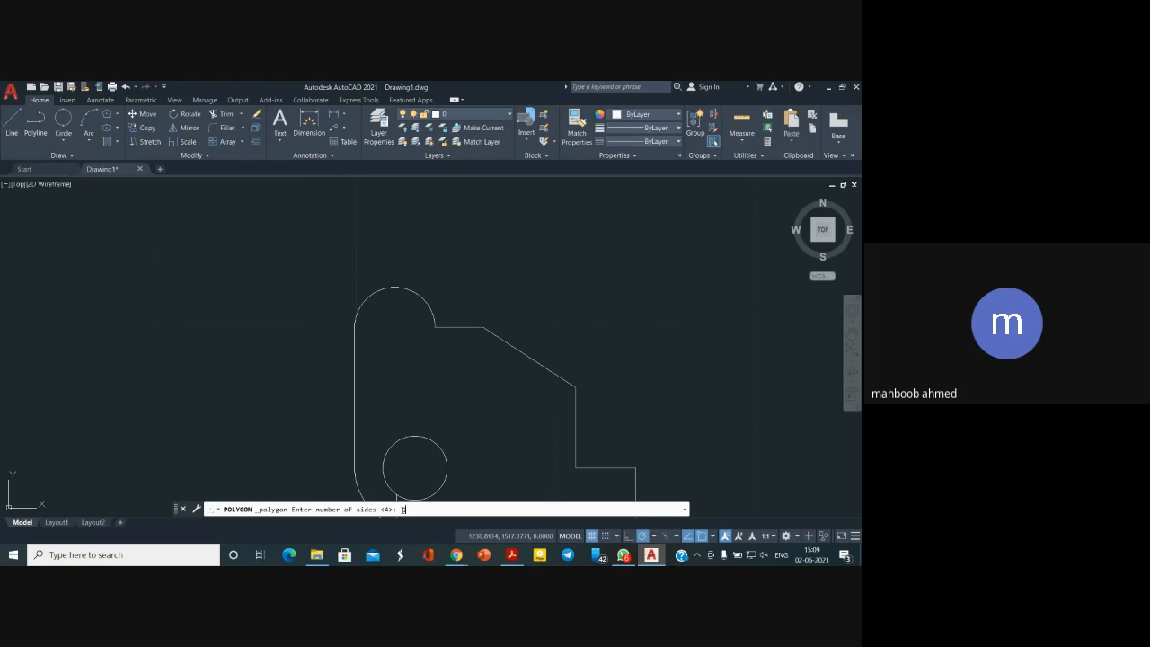
pyautogui.write('6')
pyautogui.press('Return')
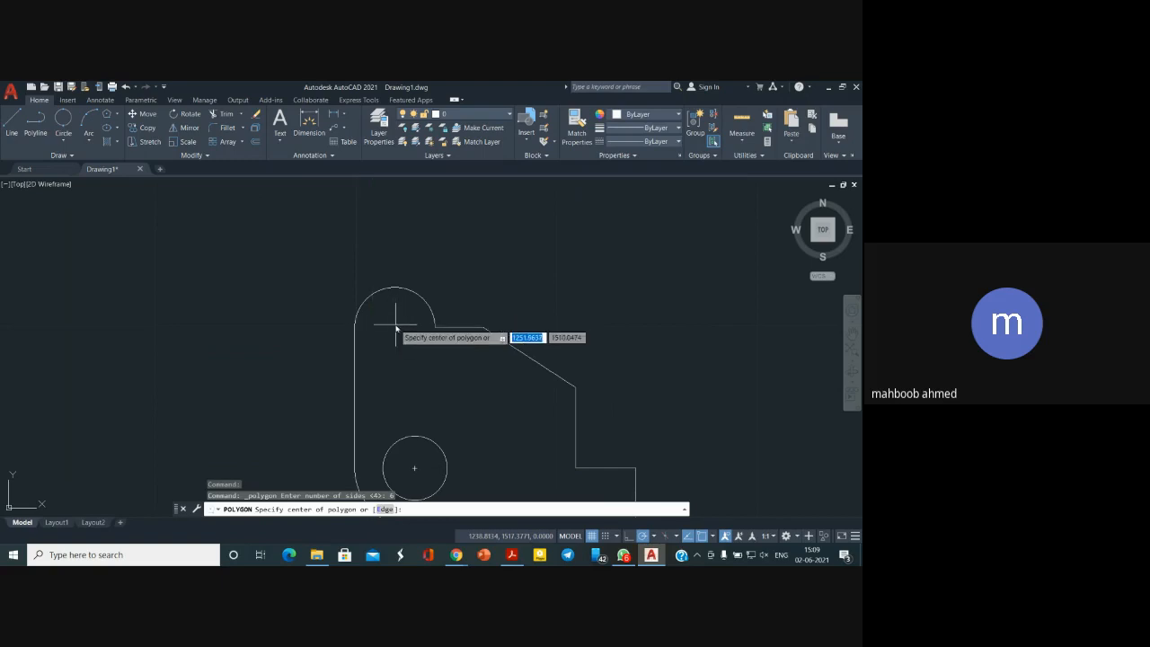
pyautogui.scroll(3, 396, 328)
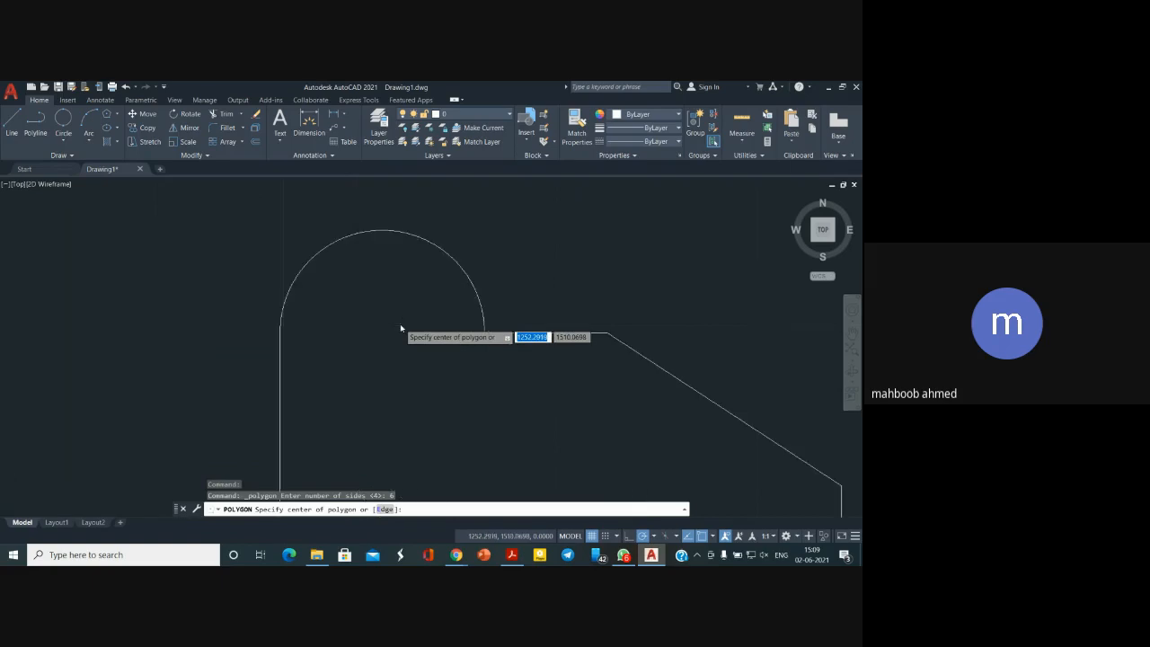
pyautogui.scroll(2, 400, 328)
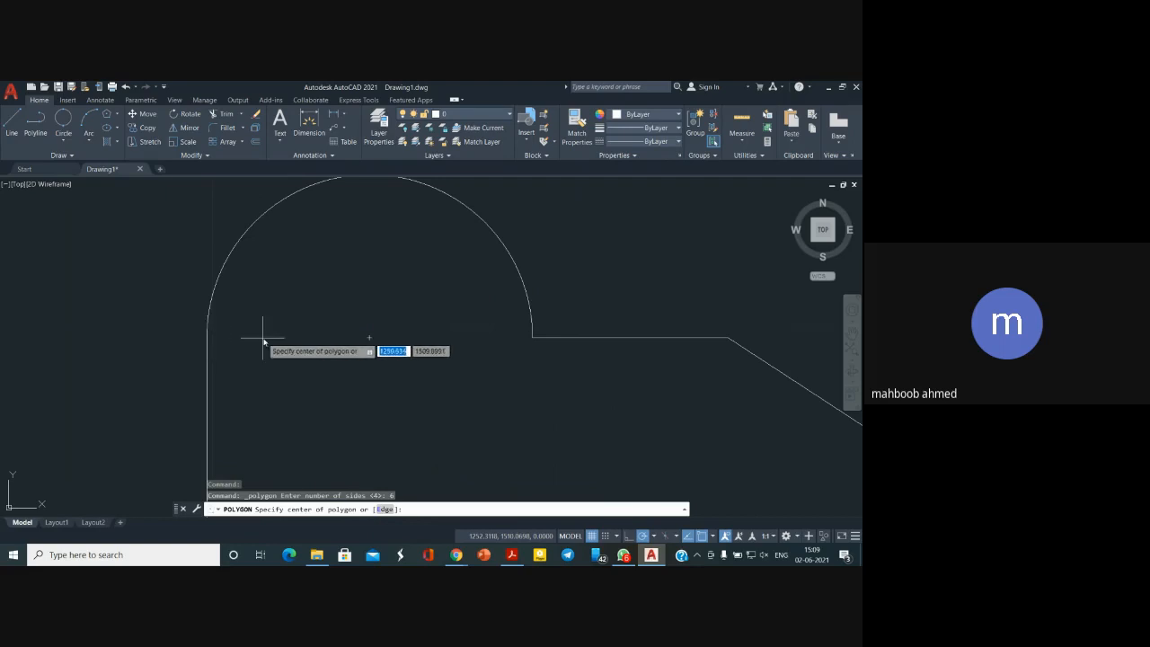
pyautogui.click(370, 340)
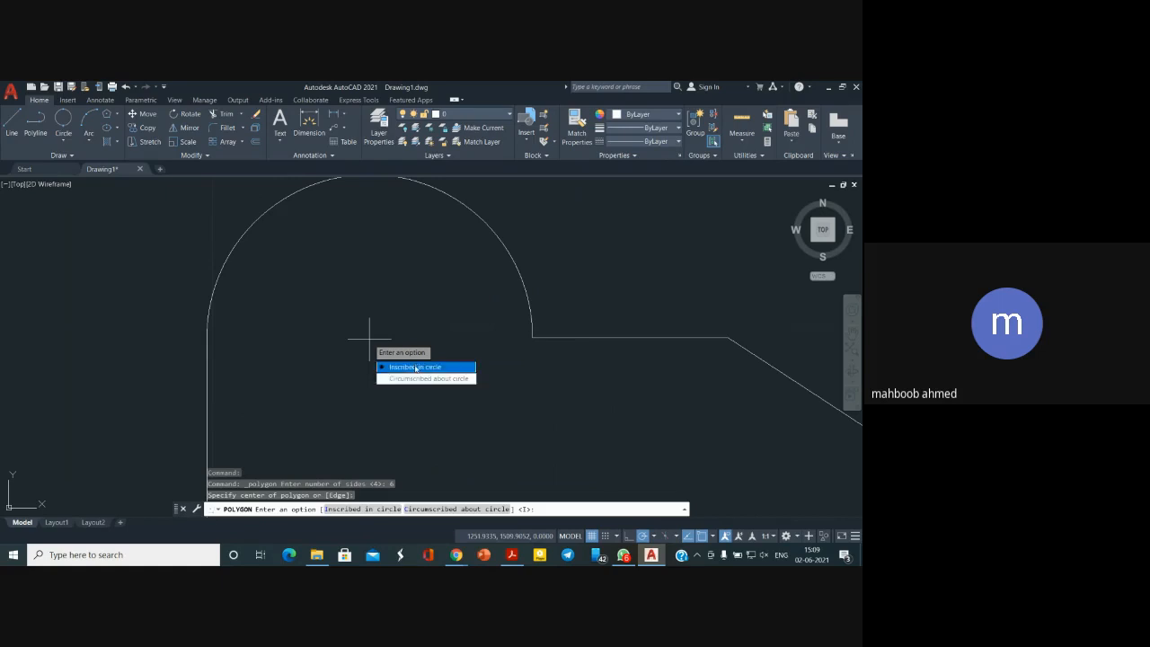
pyautogui.click(416, 368)
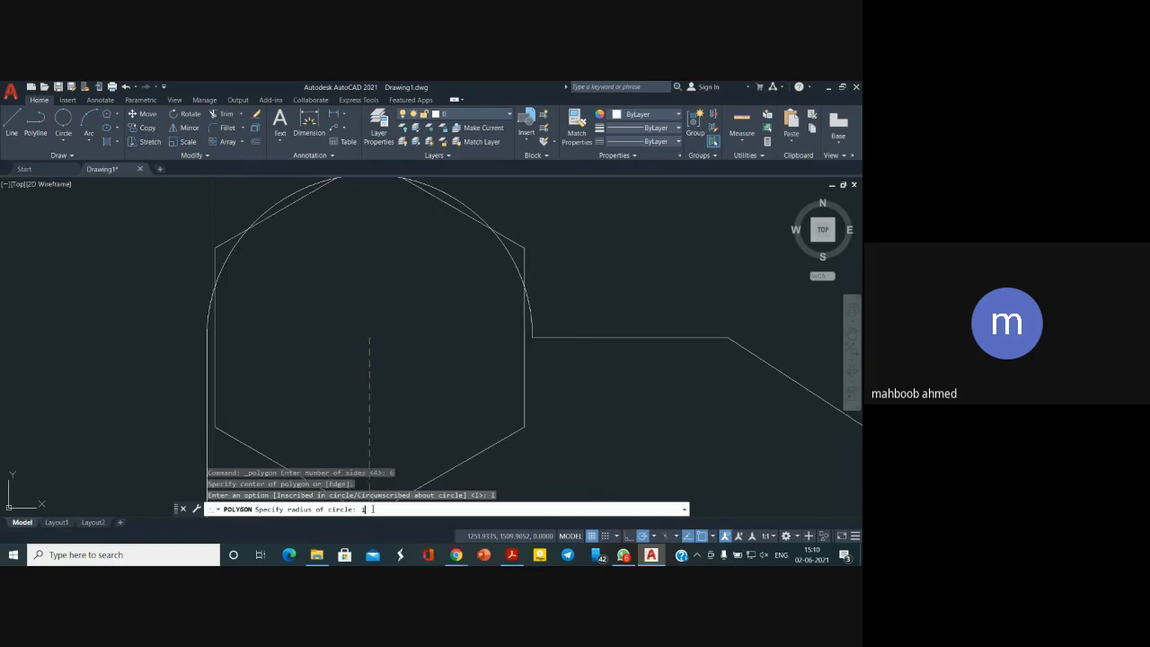
pyautogui.press('Return')
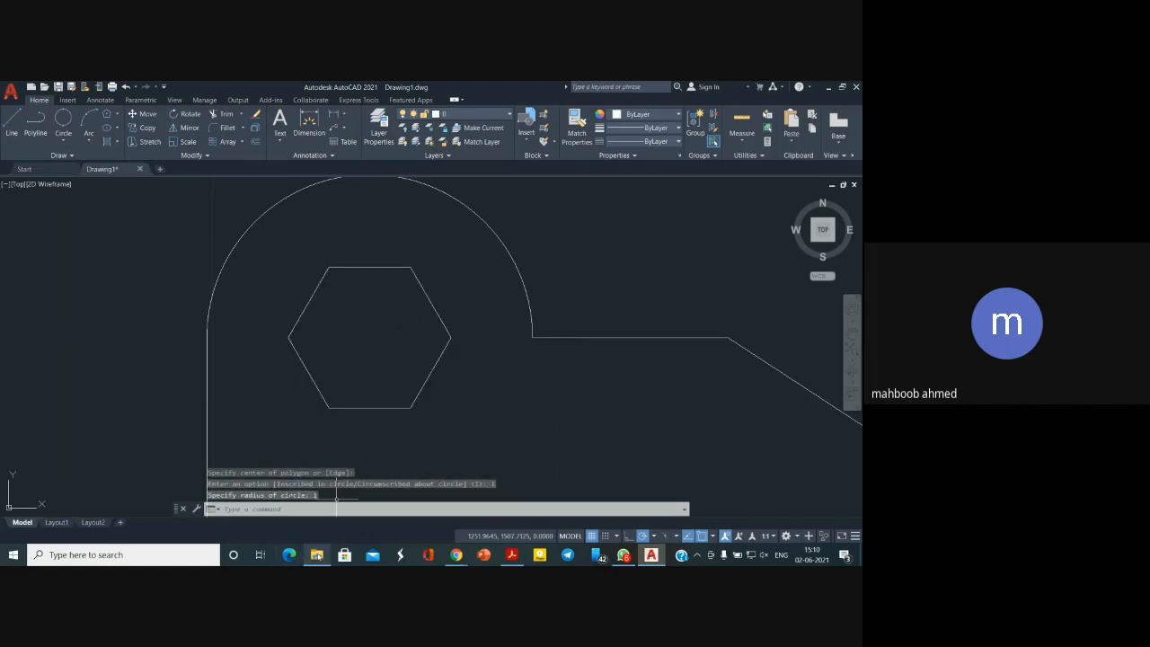
# Open Paint and enlarge the blank canvas to 1914 × 834 px
pyautogui.moveTo(317, 556)
pyautogui.click(168, 556)
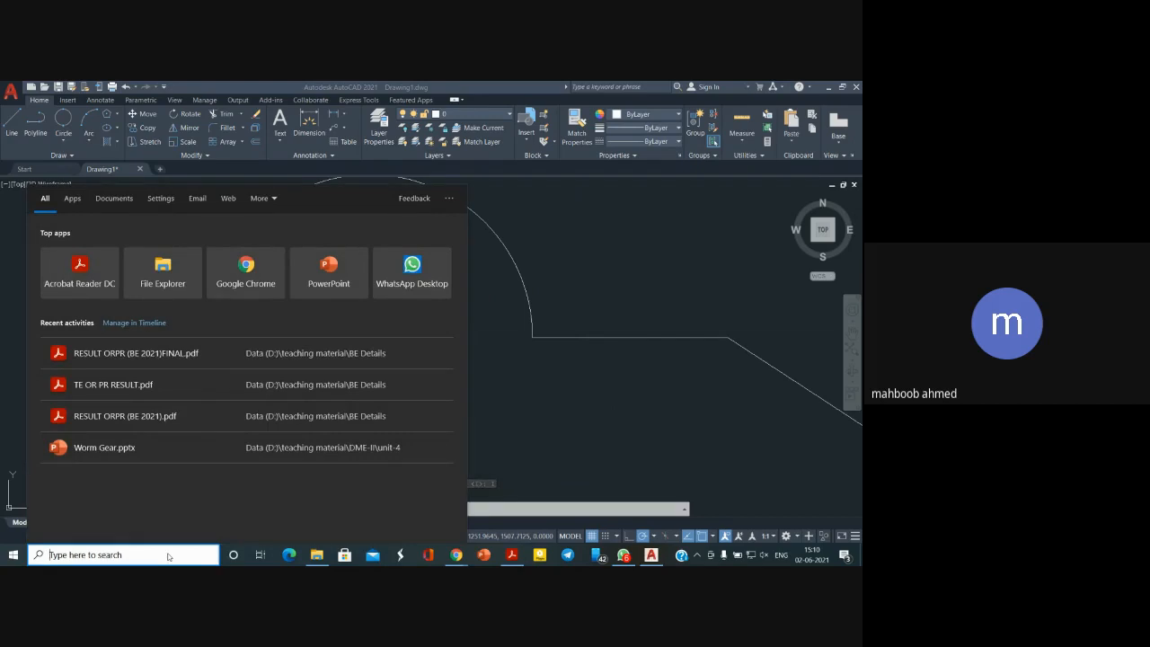
pyautogui.write('pai')
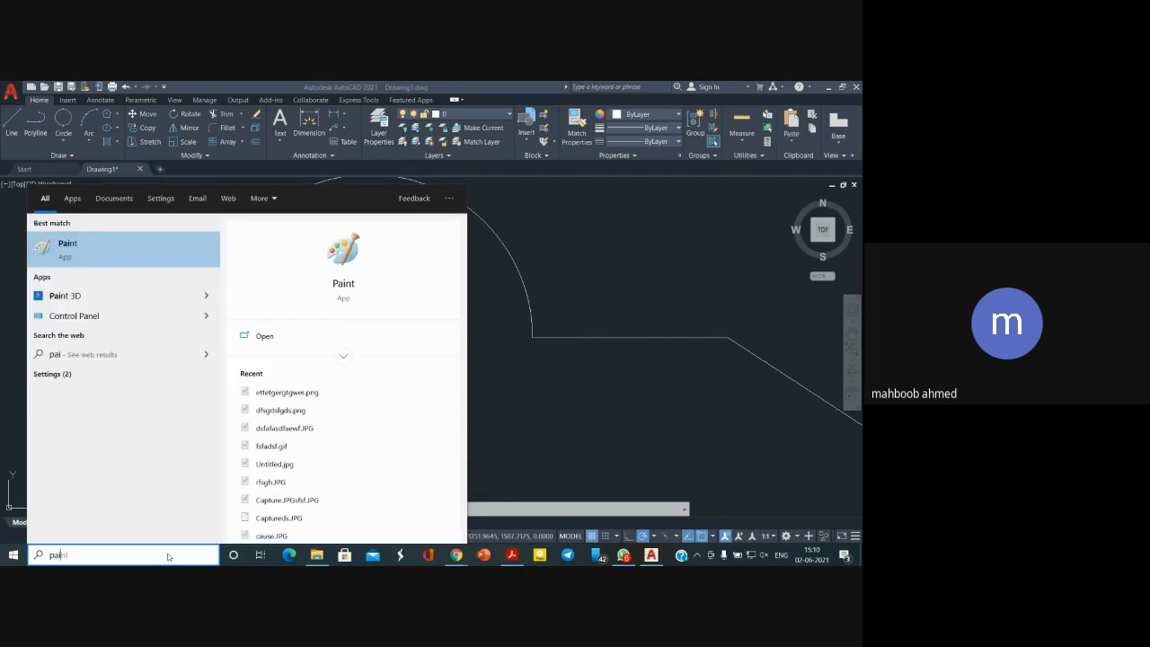
pyautogui.click(67, 247)
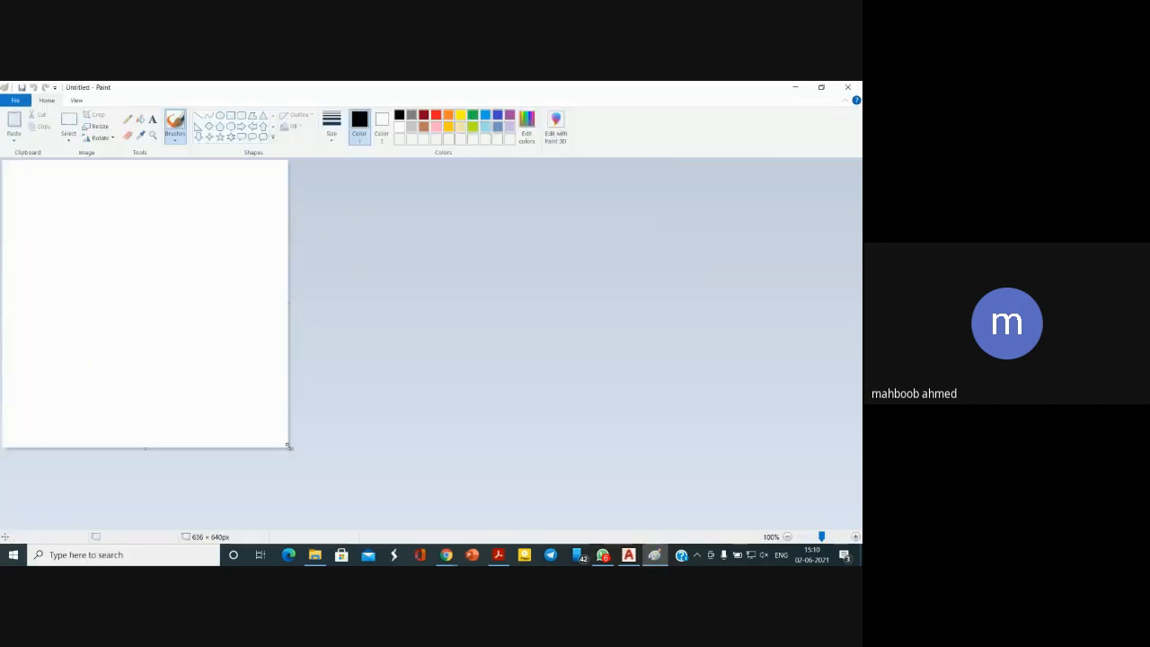
pyautogui.moveTo(288, 447); pyautogui.dragTo(861, 534)
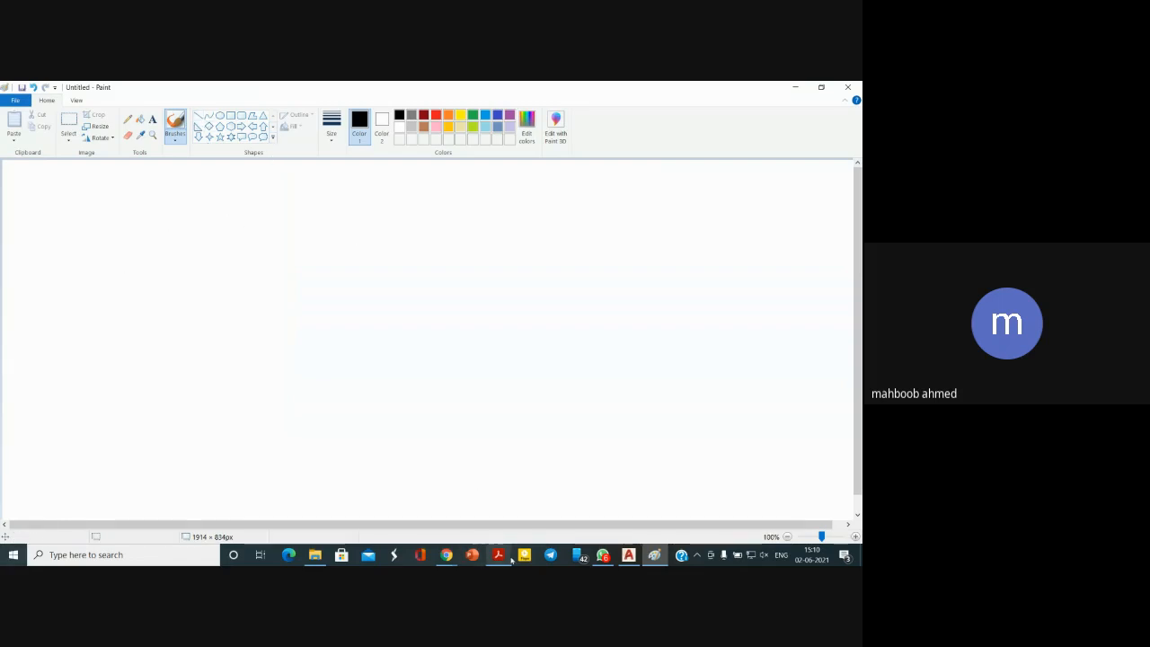
# Compare the hexagon in AutoCAD with its corner-to-corner dimension on page 6 of vykresy.pdf, and switch back to Paint
pyautogui.click(629, 555)
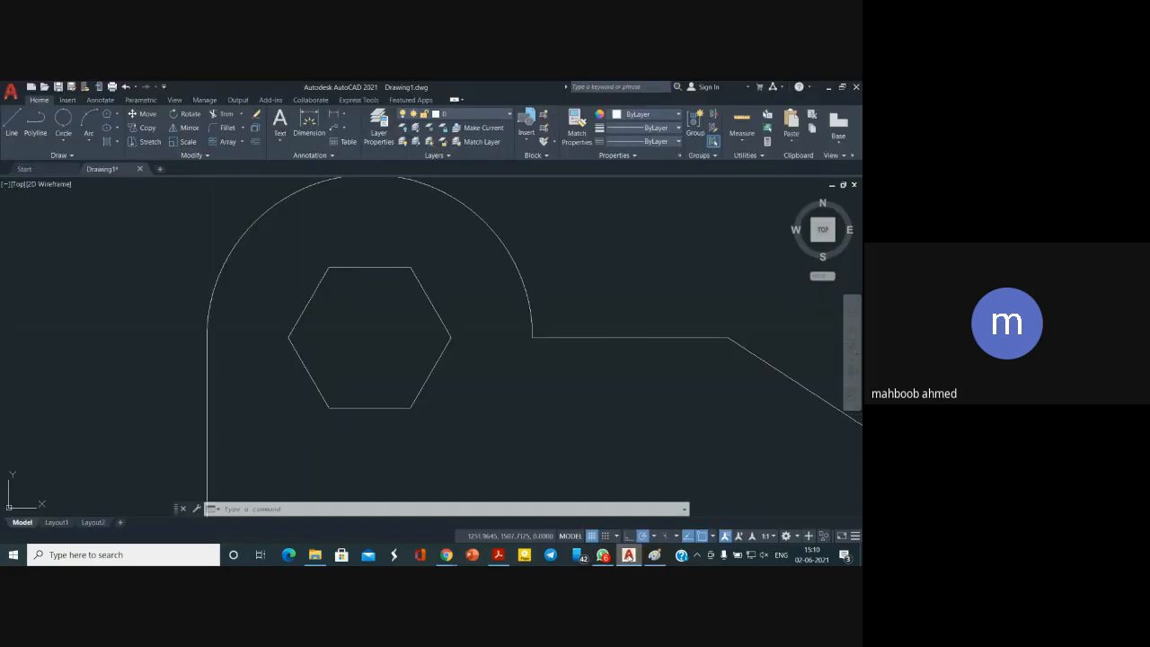
pyautogui.scroll(-5, 421, 363)
pyautogui.scroll(2, 428, 398)
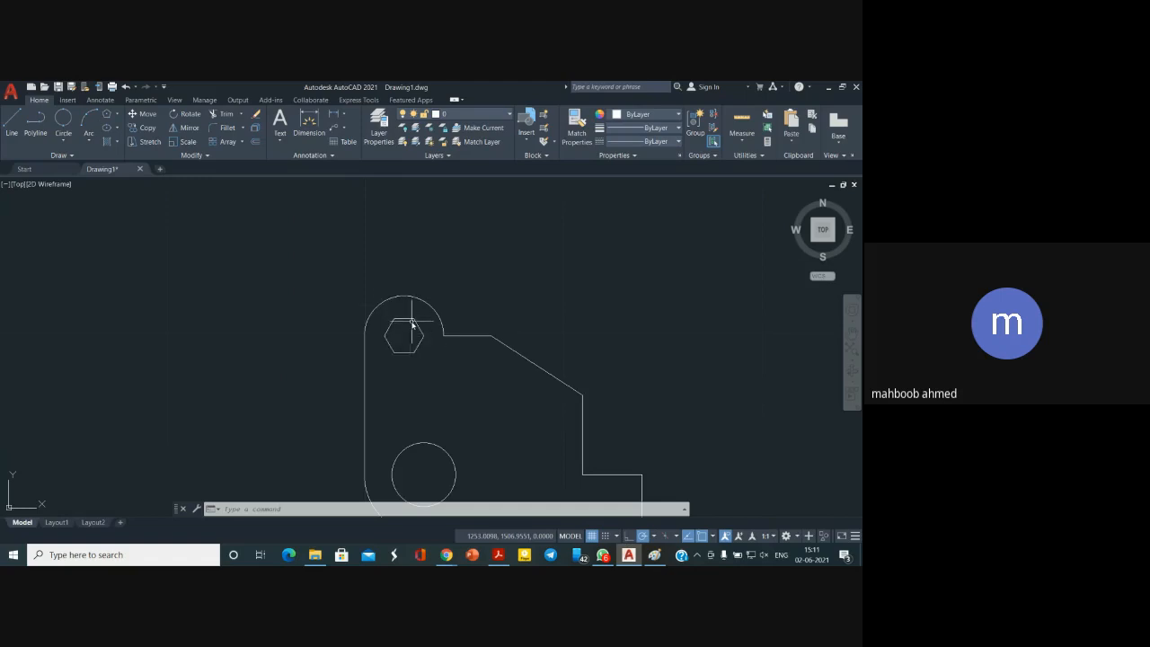
pyautogui.moveTo(406, 322)
pyautogui.click(499, 555)
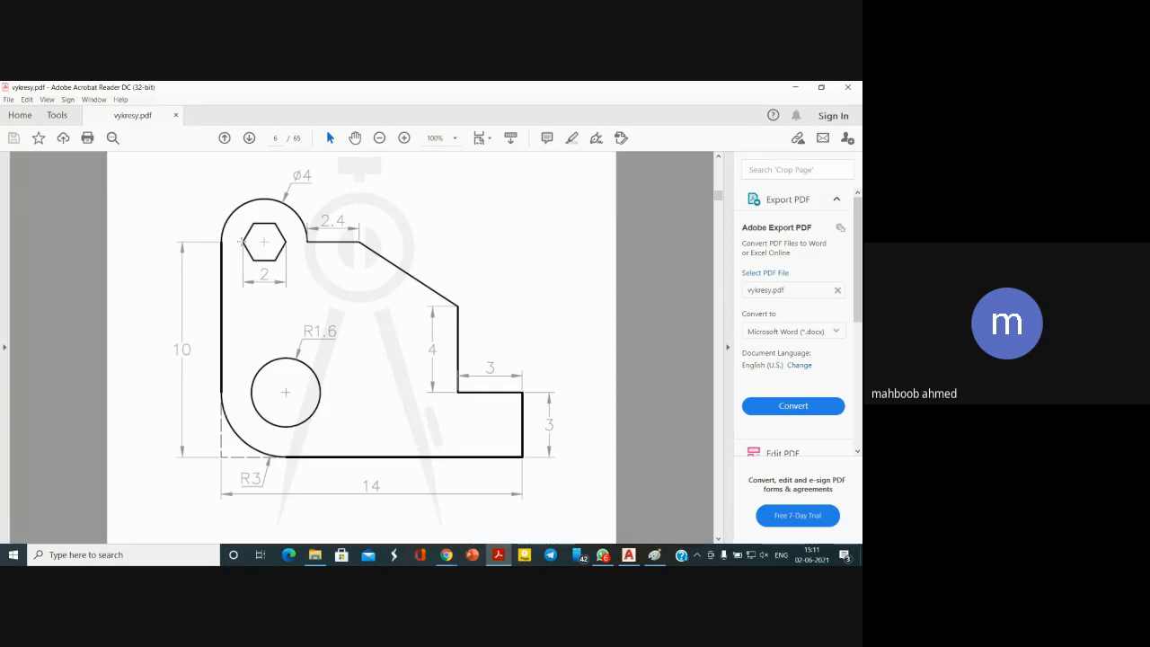
pyautogui.moveTo(242, 241); pyautogui.dragTo(276, 241)
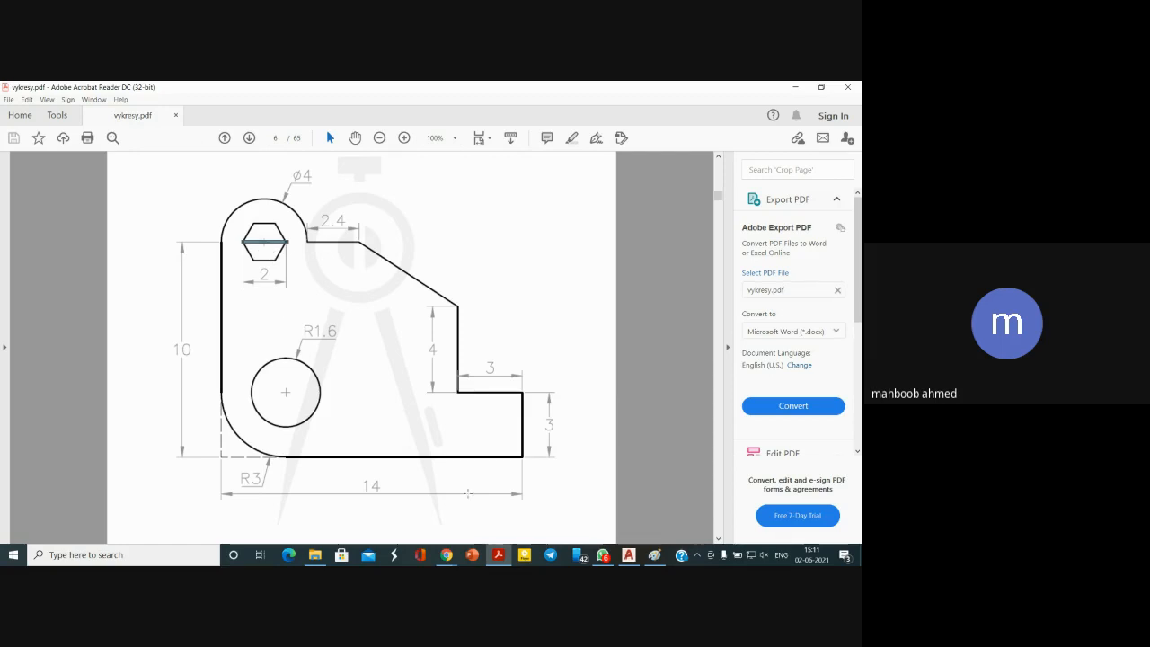
pyautogui.moveTo(629, 554)
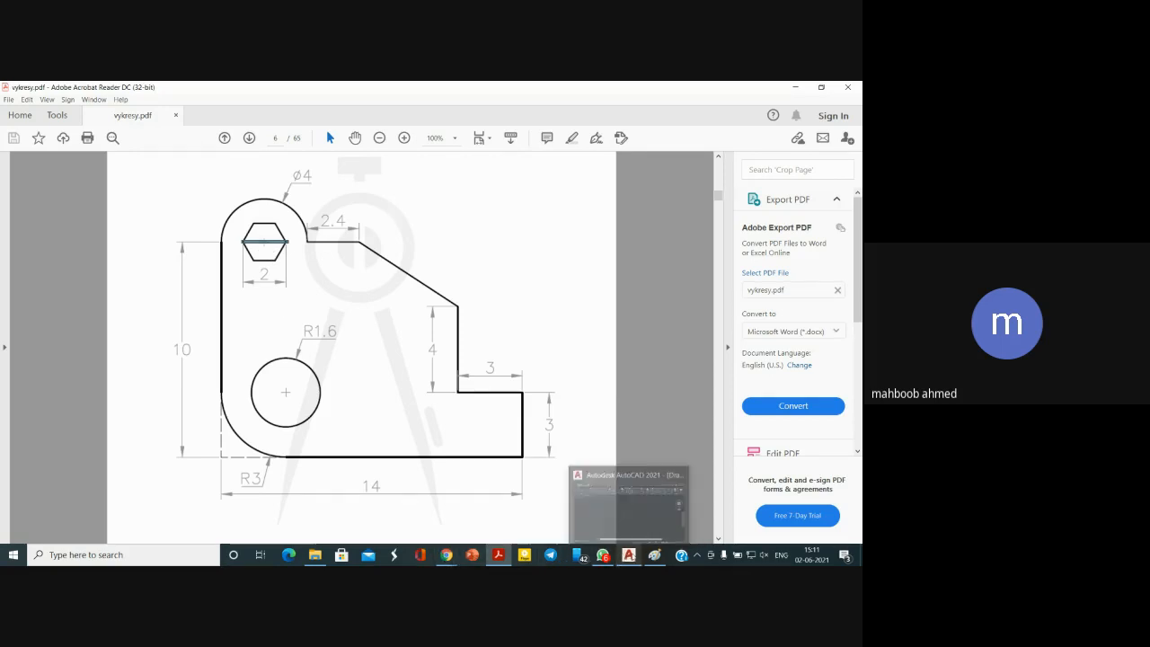
pyautogui.click(626, 513)
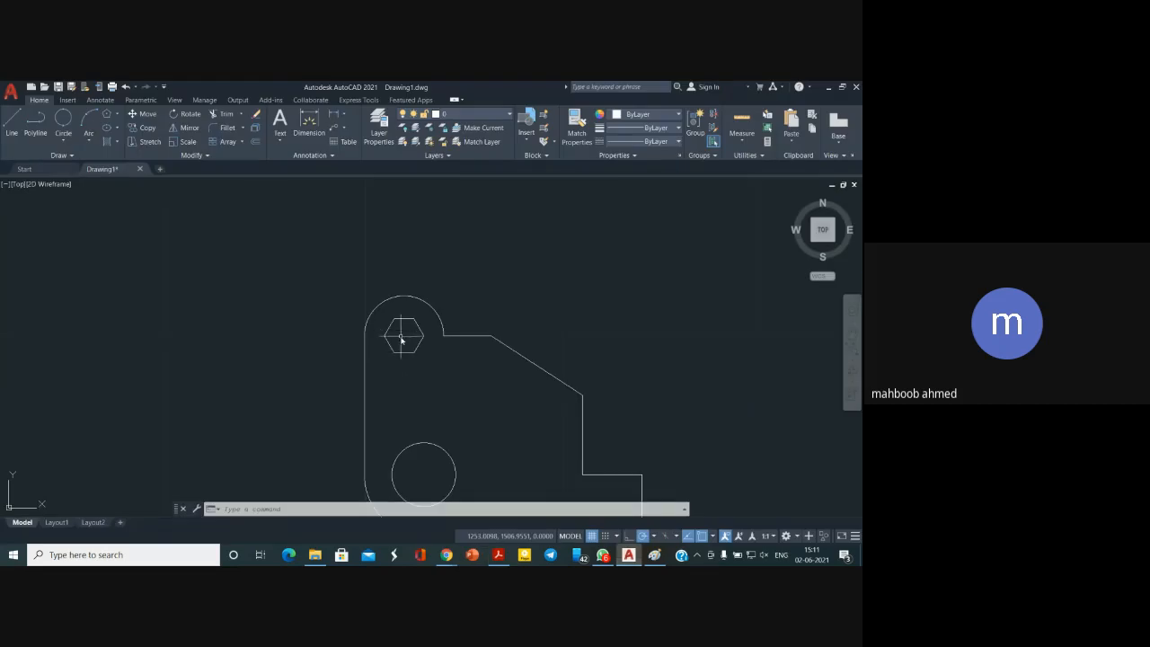
pyautogui.scroll(4, 410, 337)
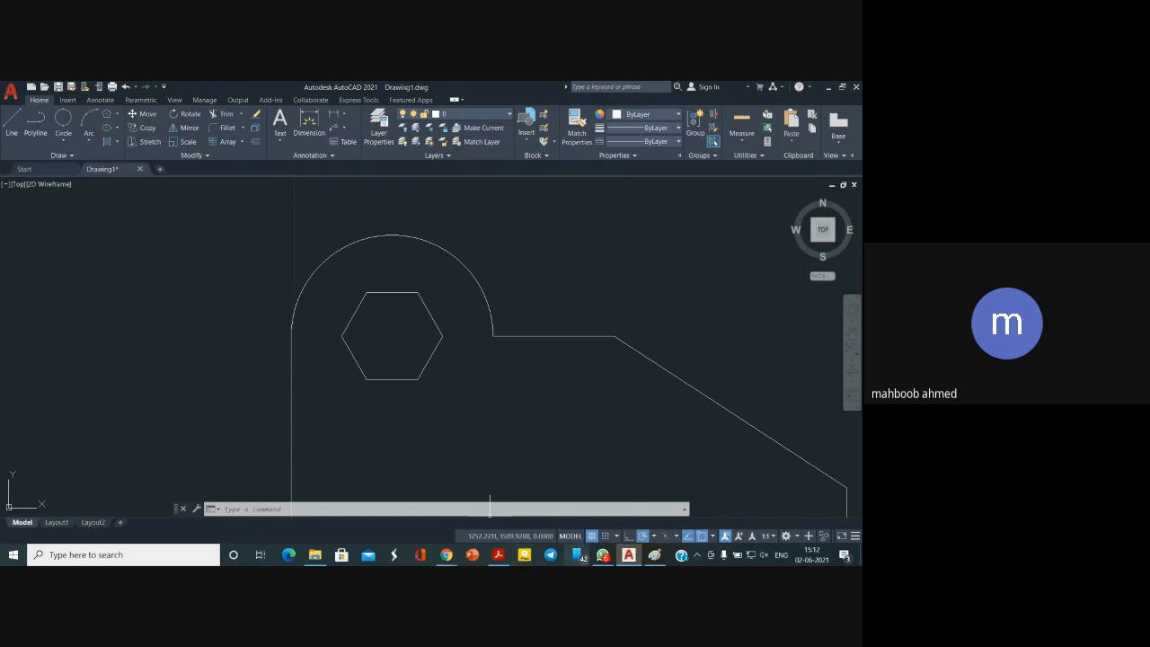
pyautogui.moveTo(460, 561)
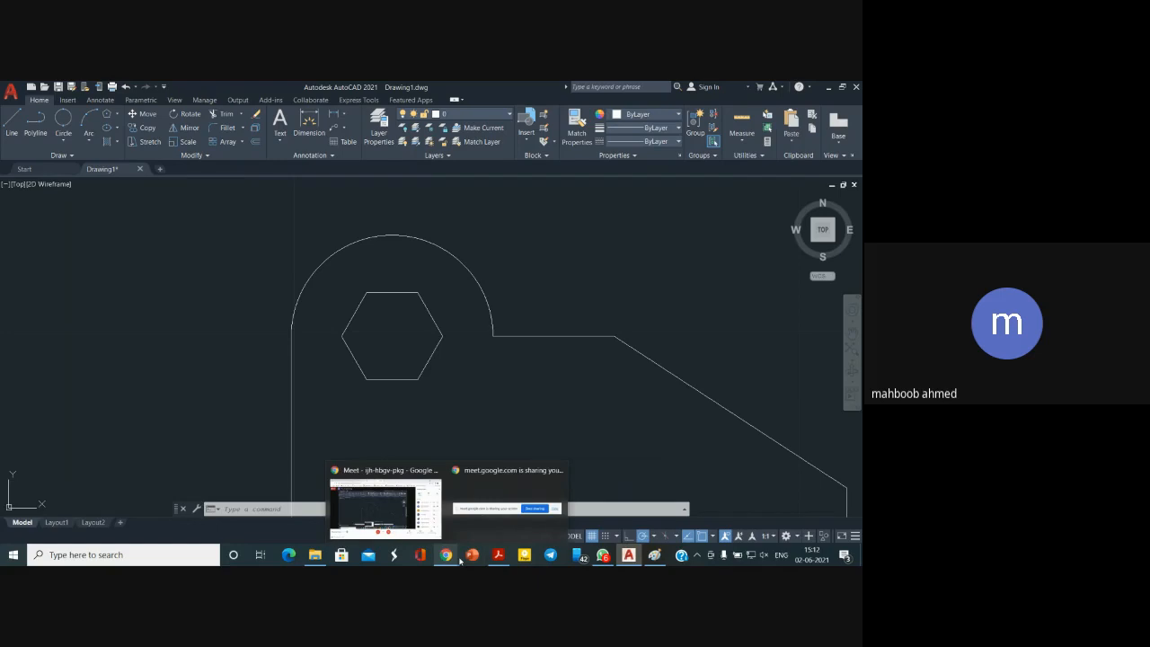
pyautogui.click(654, 555)
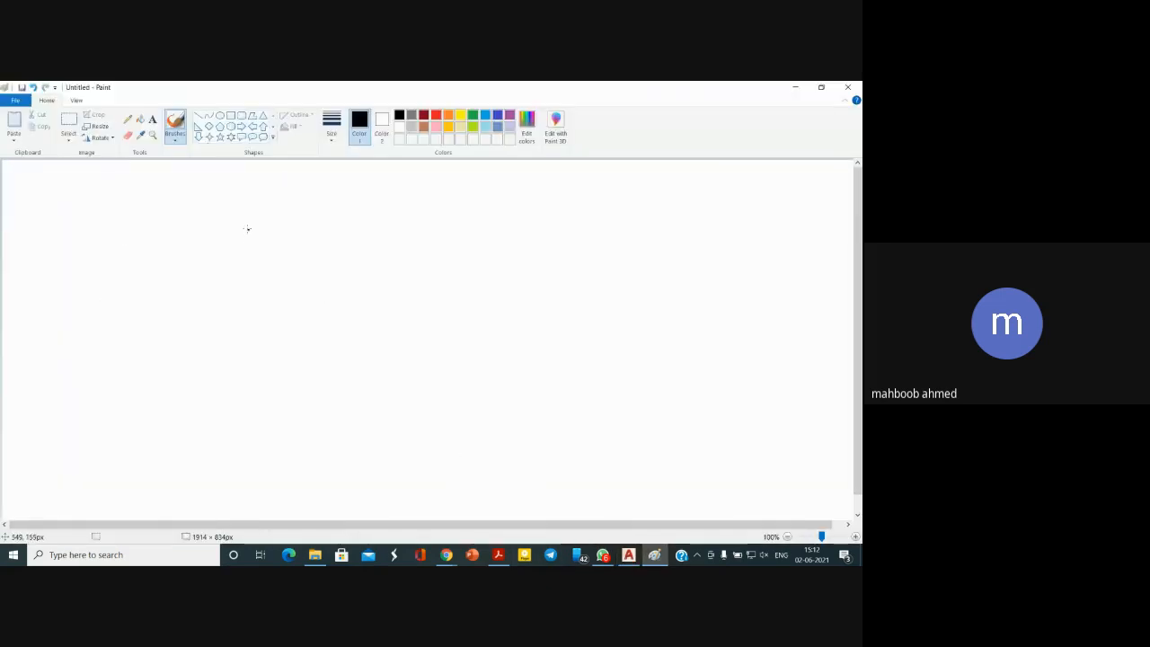
pyautogui.moveTo(248, 230)
pyautogui.mouseDown()
pyautogui.moveTo(200, 302)
pyautogui.moveTo(341, 374)
pyautogui.moveTo(345, 214)
pyautogui.moveTo(235, 237)
pyautogui.moveTo(205, 275)
pyautogui.moveTo(221, 284)
pyautogui.mouseUp()
pyautogui.moveTo(221, 284)
pyautogui.mouseDown()
pyautogui.moveTo(271, 371)
pyautogui.moveTo(359, 334)
pyautogui.mouseUp()
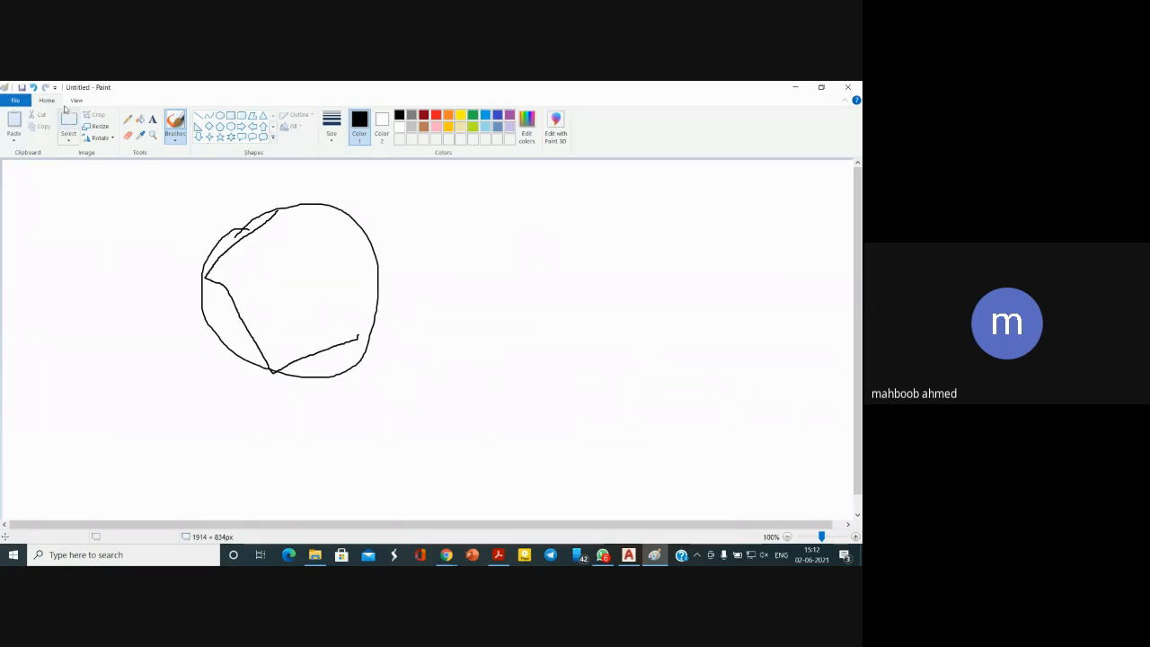
pyautogui.click(33, 87)
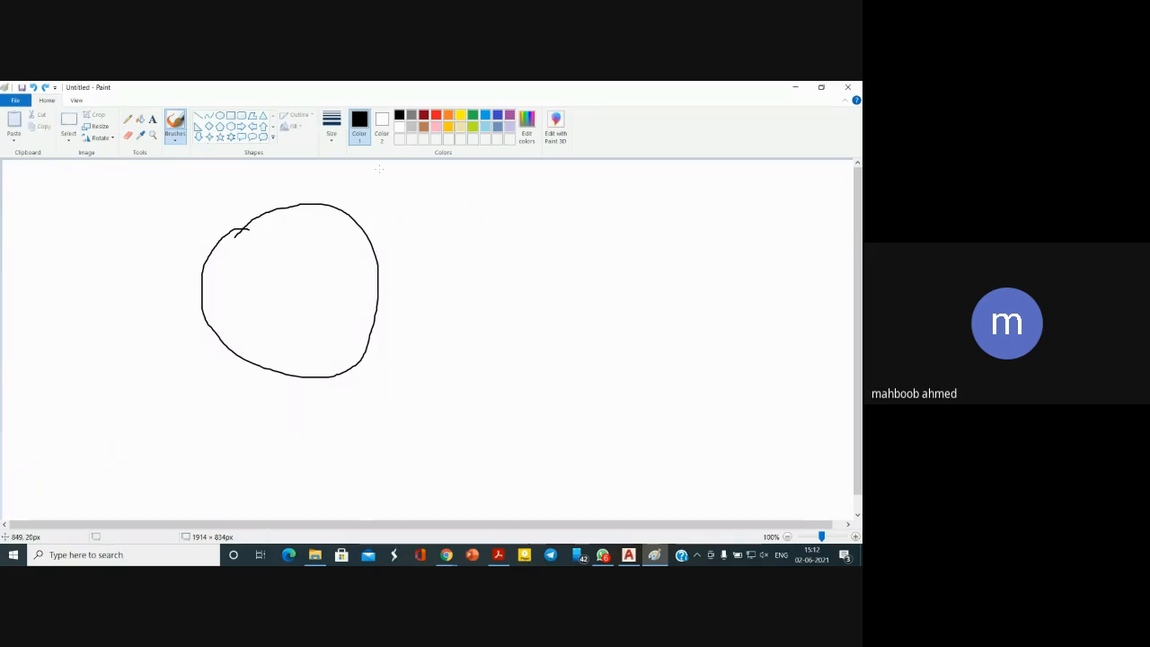
pyautogui.click(34, 88)
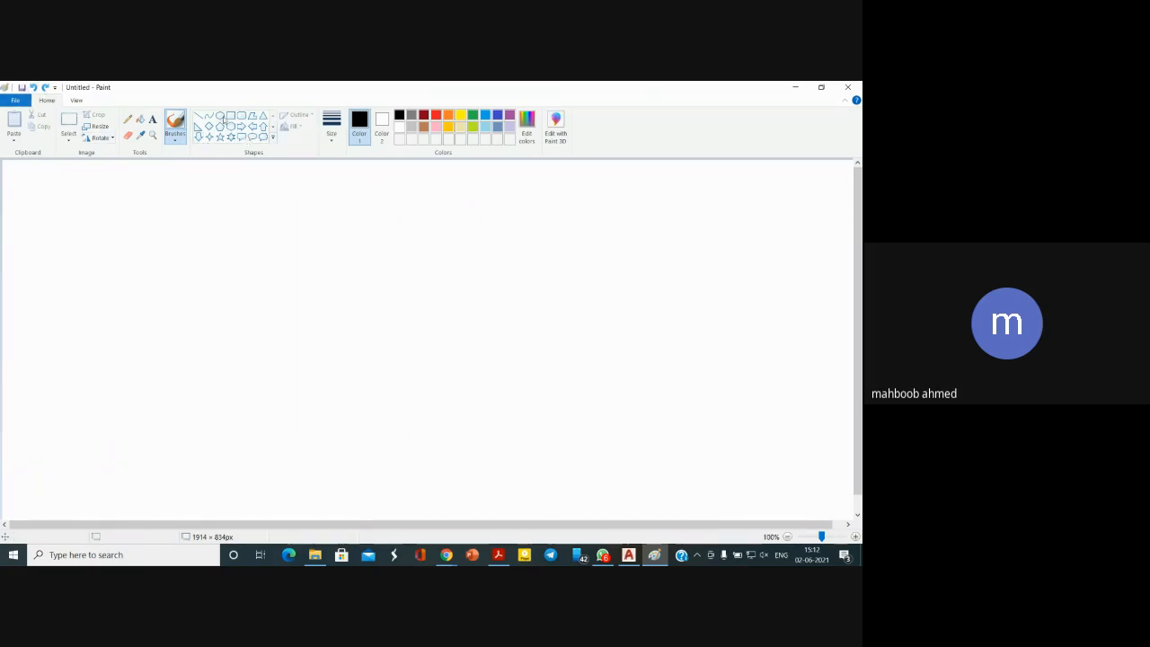
# Draw a large circle with the Oval shape and place a smaller hexagon inside it
pyautogui.click(219, 116)
pyautogui.moveTo(178, 233); pyautogui.dragTo(455, 506)
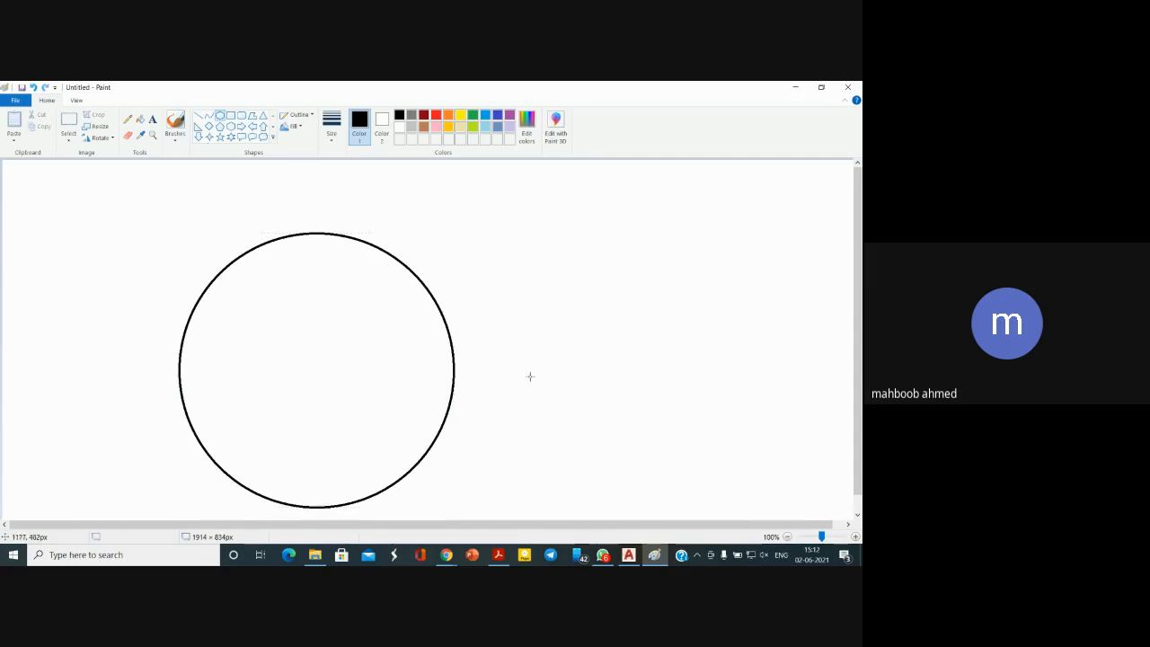
pyautogui.click(231, 126)
pyautogui.moveTo(241, 266)
pyautogui.mouseDown()
pyautogui.moveTo(344, 411)
pyautogui.moveTo(416, 451)
pyautogui.moveTo(408, 460)
pyautogui.mouseUp()
pyautogui.moveTo(349, 379); pyautogui.dragTo(326, 377)
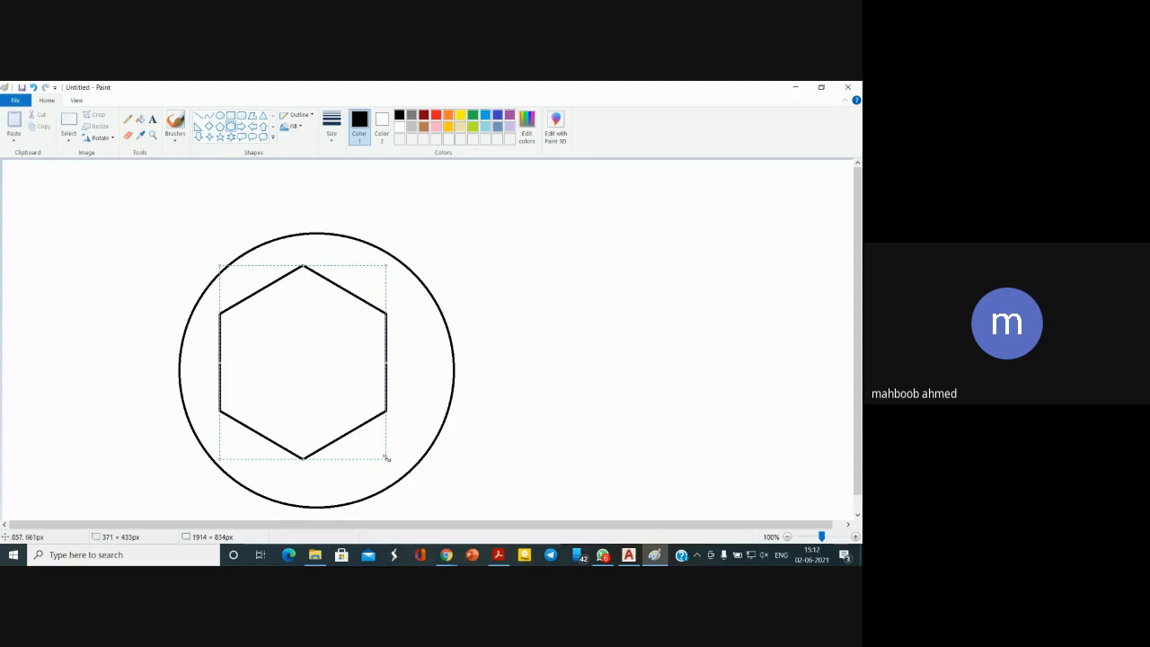
# Resize the hexagon to about 524 × 616 px so that all six corners touch the surrounding circle
pyautogui.moveTo(387, 459); pyautogui.dragTo(435, 493)
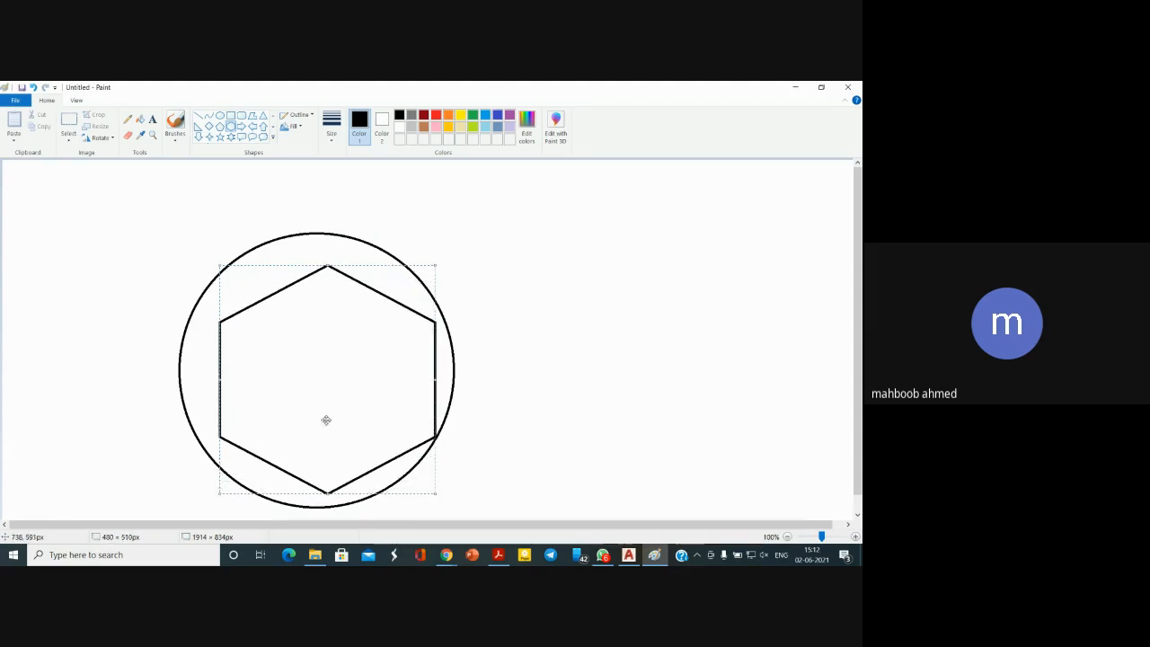
pyautogui.moveTo(220, 266); pyautogui.dragTo(195, 243)
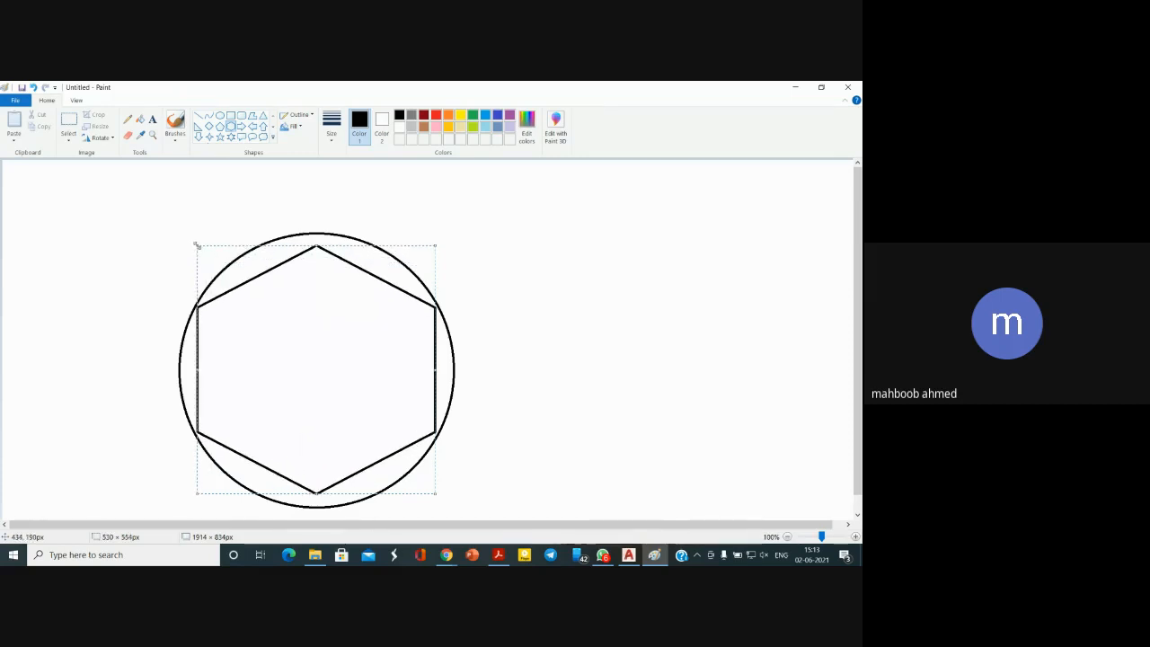
pyautogui.moveTo(197, 494); pyautogui.dragTo(195, 496)
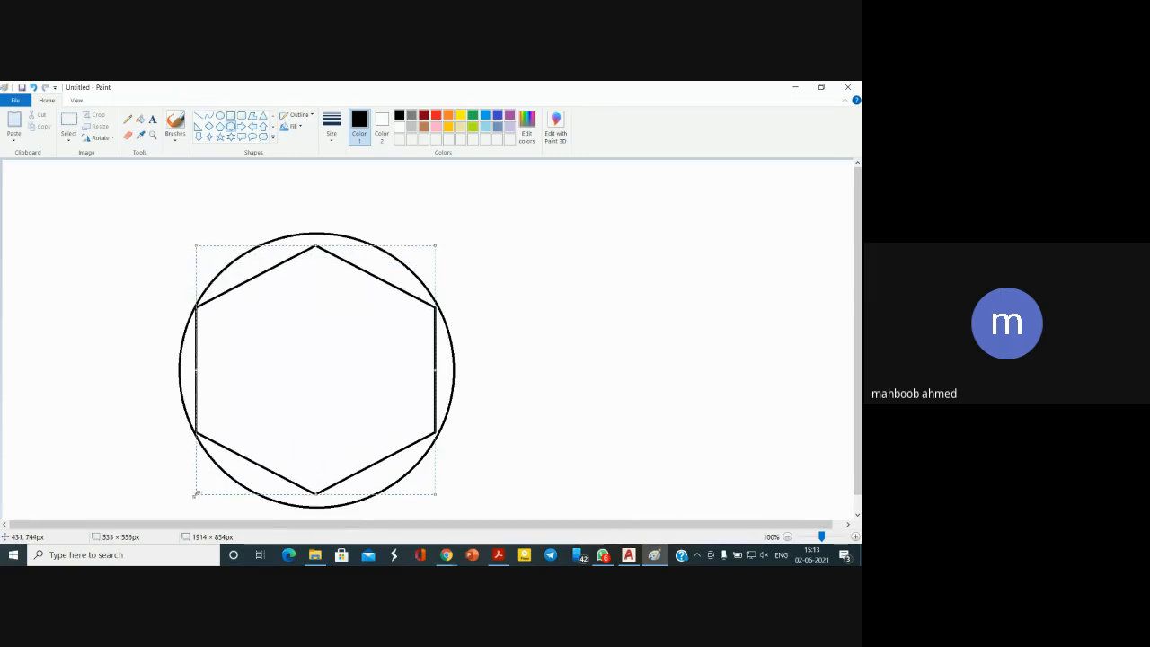
pyautogui.moveTo(316, 246); pyautogui.dragTo(317, 232)
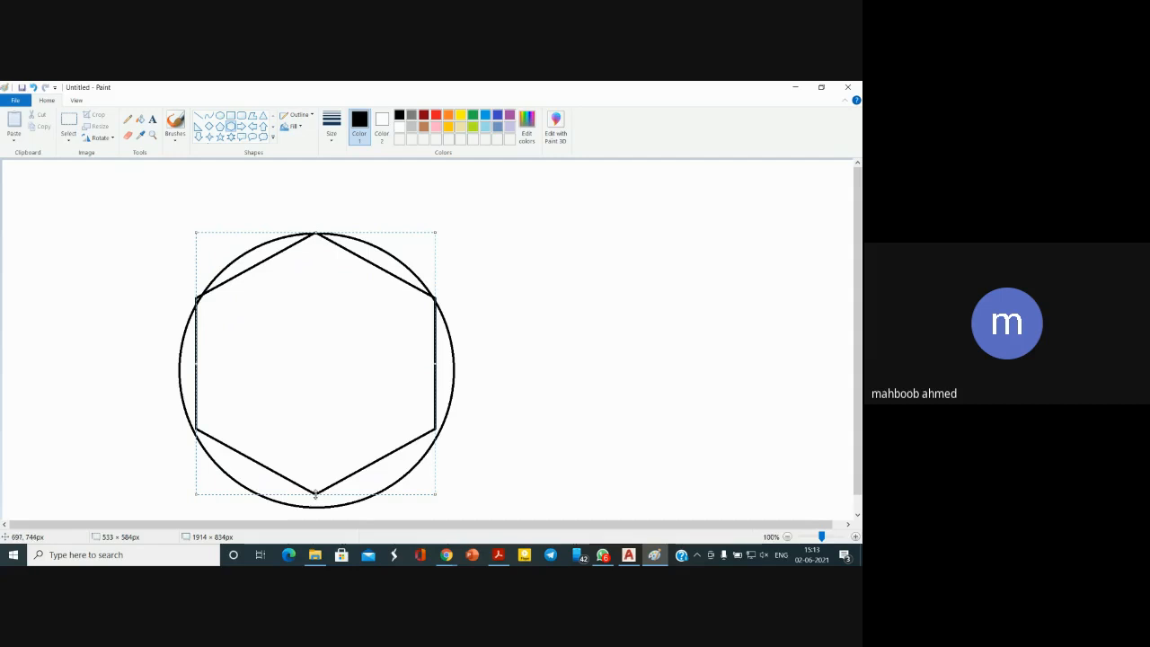
pyautogui.moveTo(315, 493); pyautogui.dragTo(315, 510)
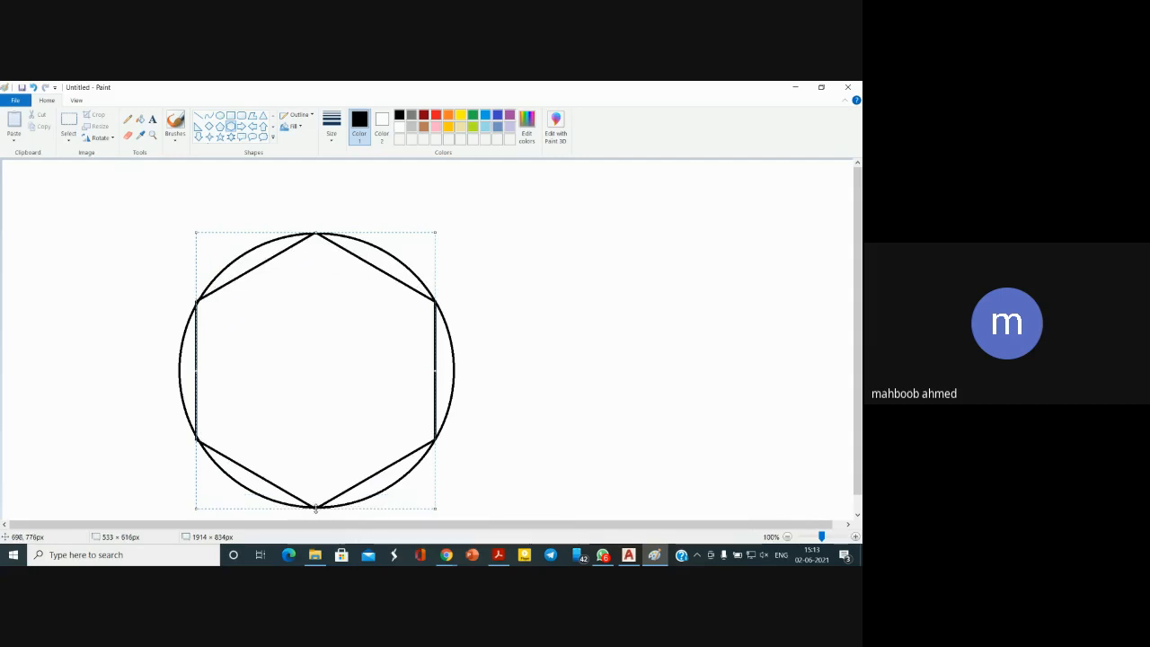
pyautogui.moveTo(195, 371); pyautogui.dragTo(199, 371)
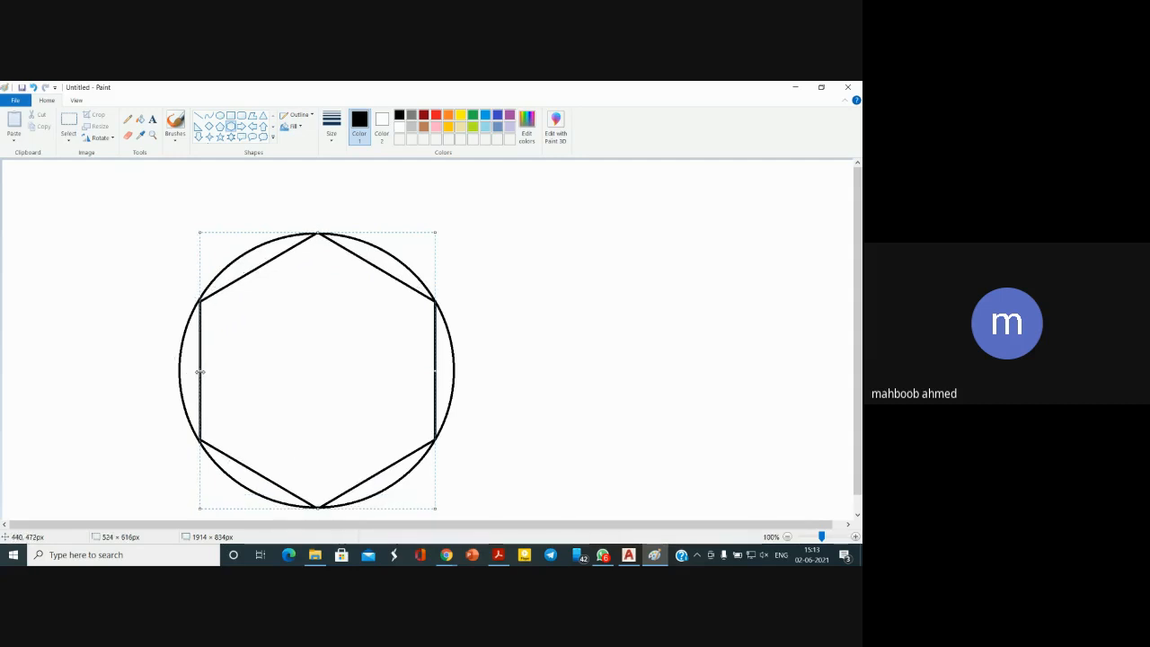
pyautogui.click(501, 341)
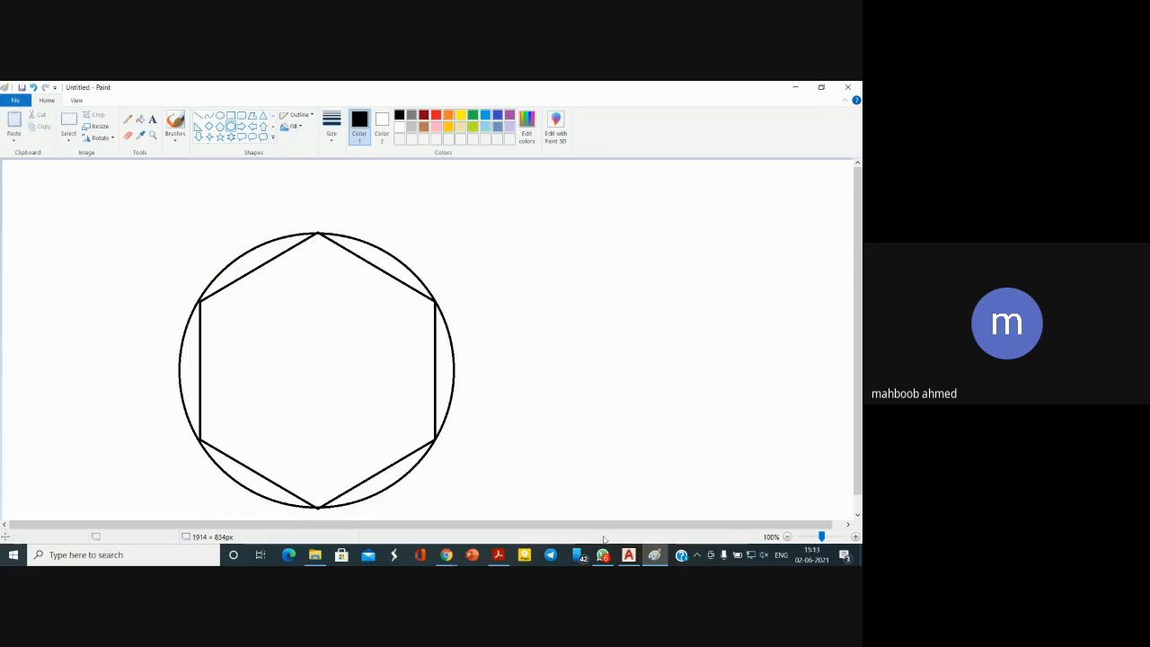
# Switch to AutoCAD and draw a circle of radius 1 around the hexagon, centred on the hexagon's centre
pyautogui.click(628, 556)
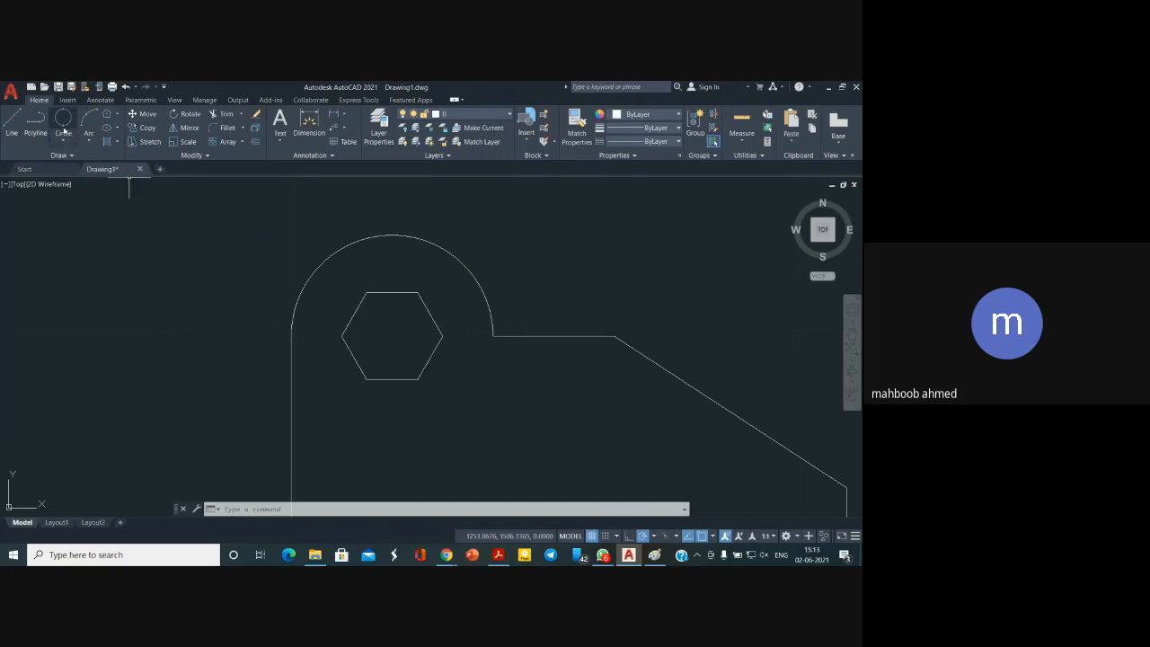
pyautogui.click(60, 123)
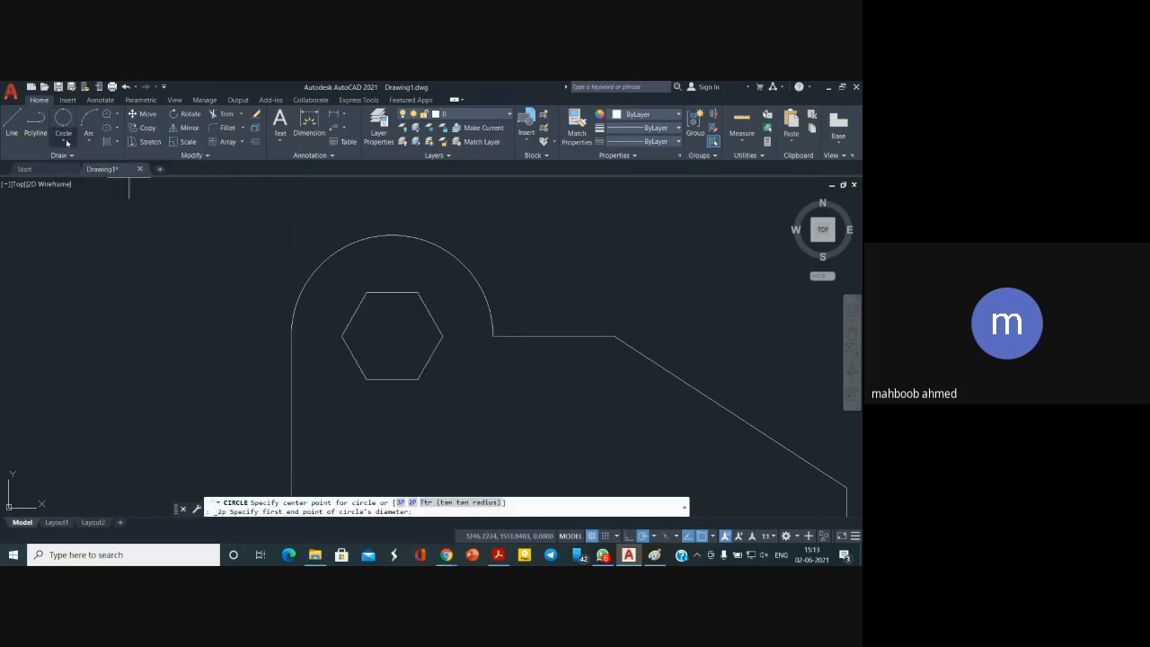
pyautogui.click(66, 143)
pyautogui.click(80, 160)
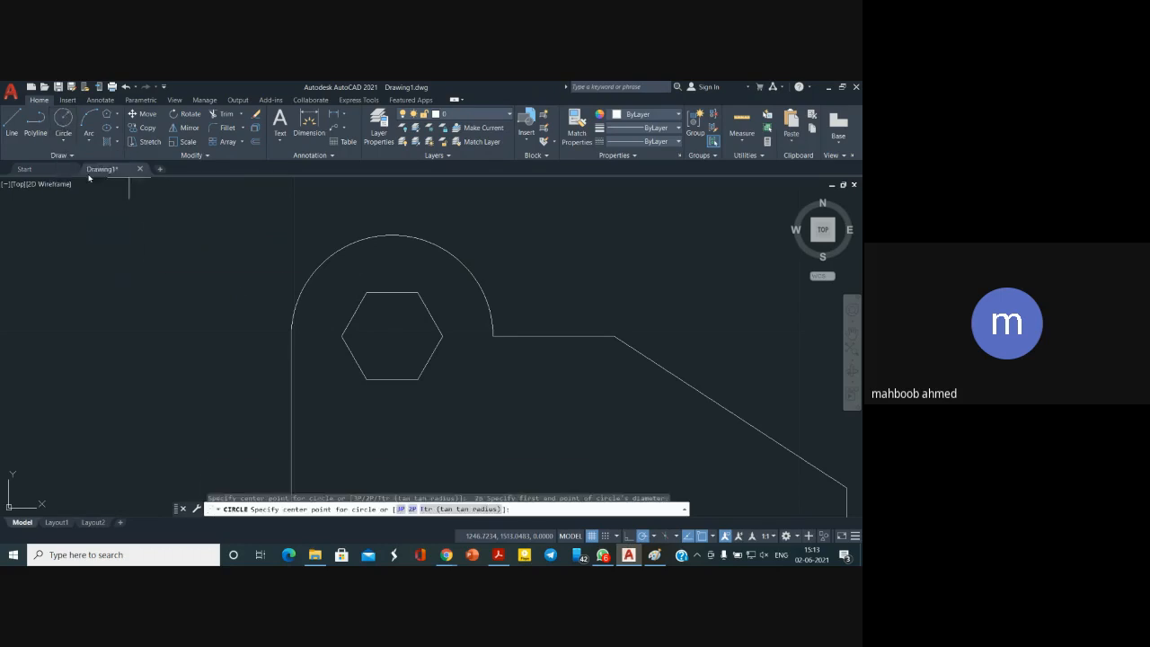
pyautogui.click(391, 336)
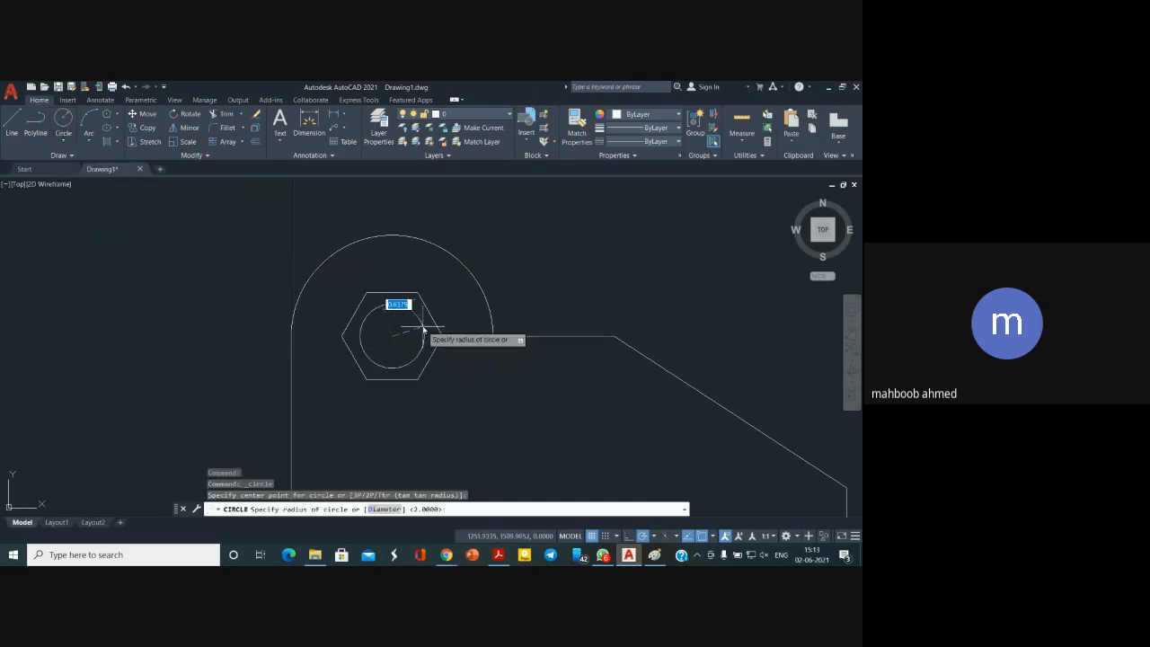
pyautogui.write('1')
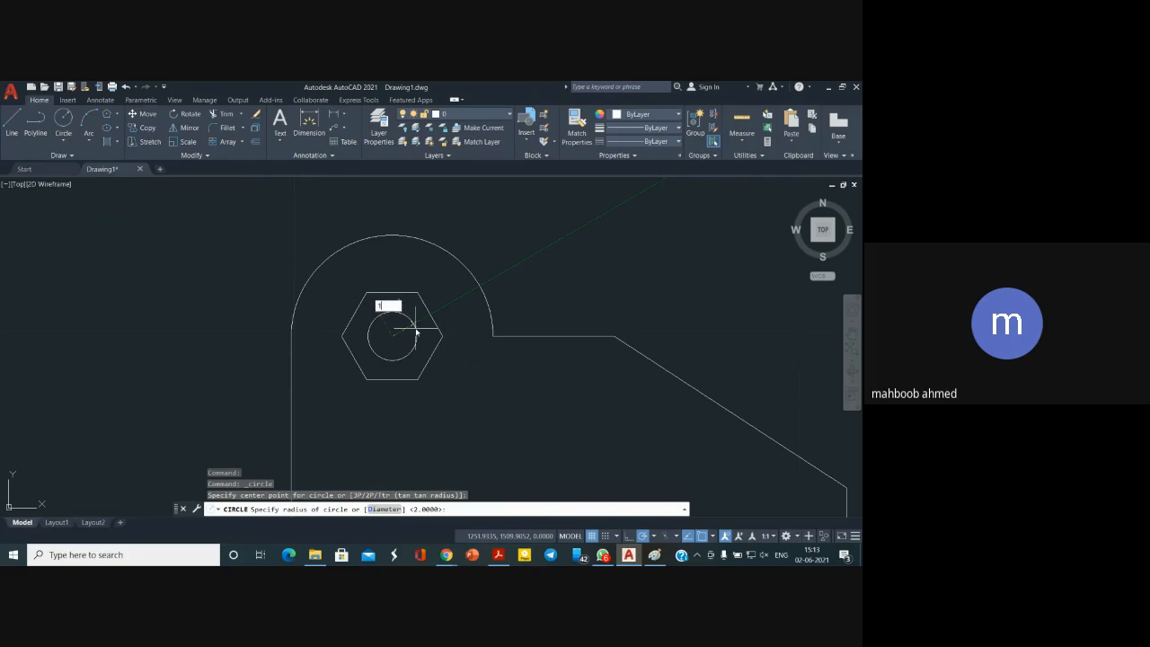
pyautogui.press('Return')
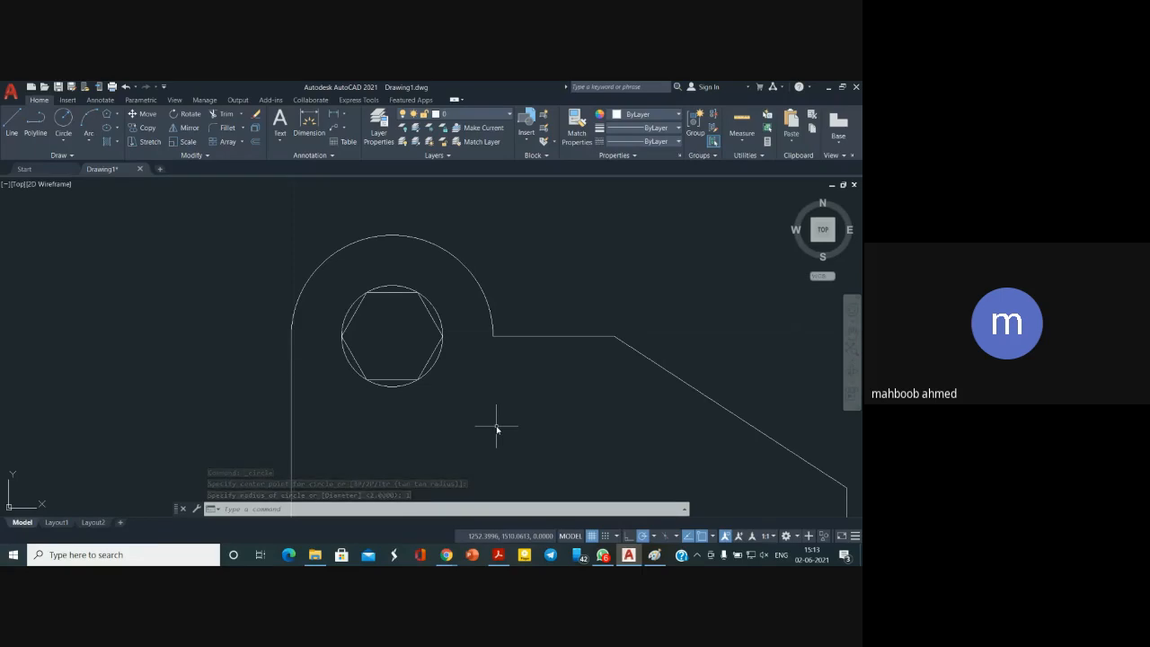
# Erase the circle drawn around the hexagon
pyautogui.click(437, 311)
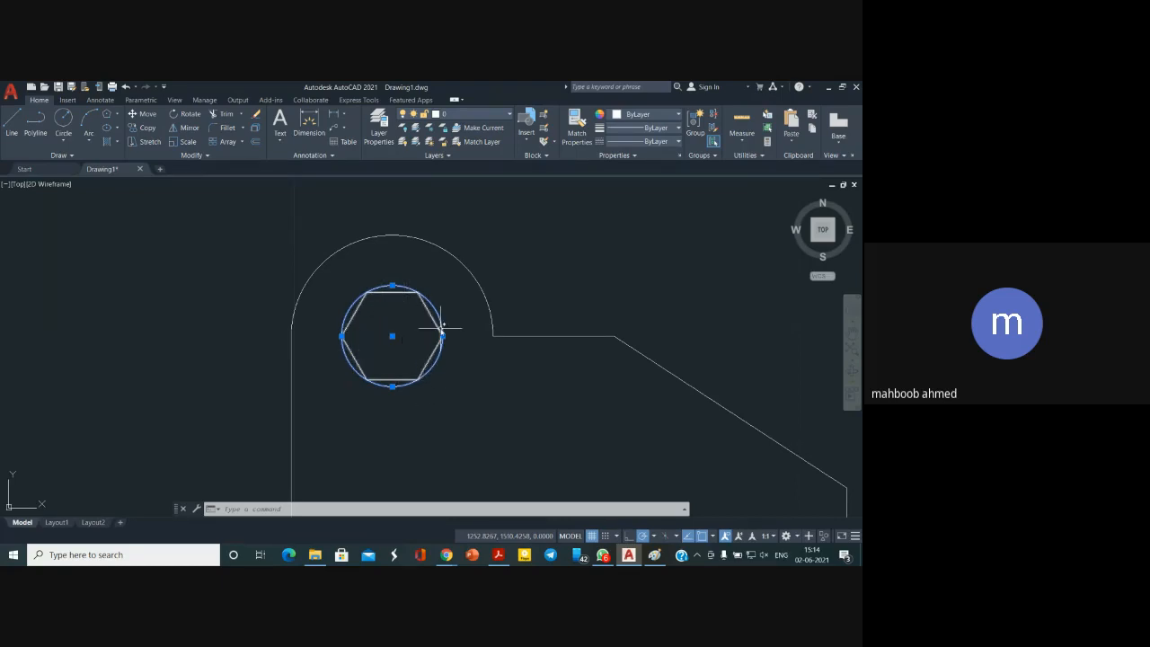
pyautogui.write('E')
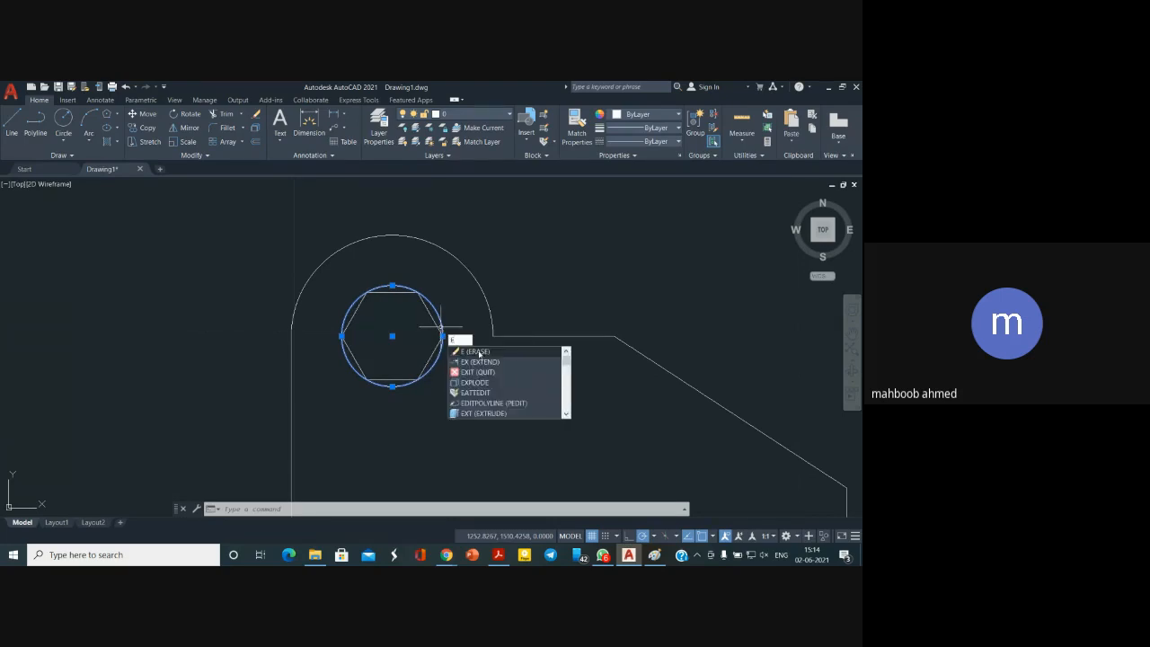
pyautogui.press('Return')
pyautogui.scroll(-5, 477, 355)
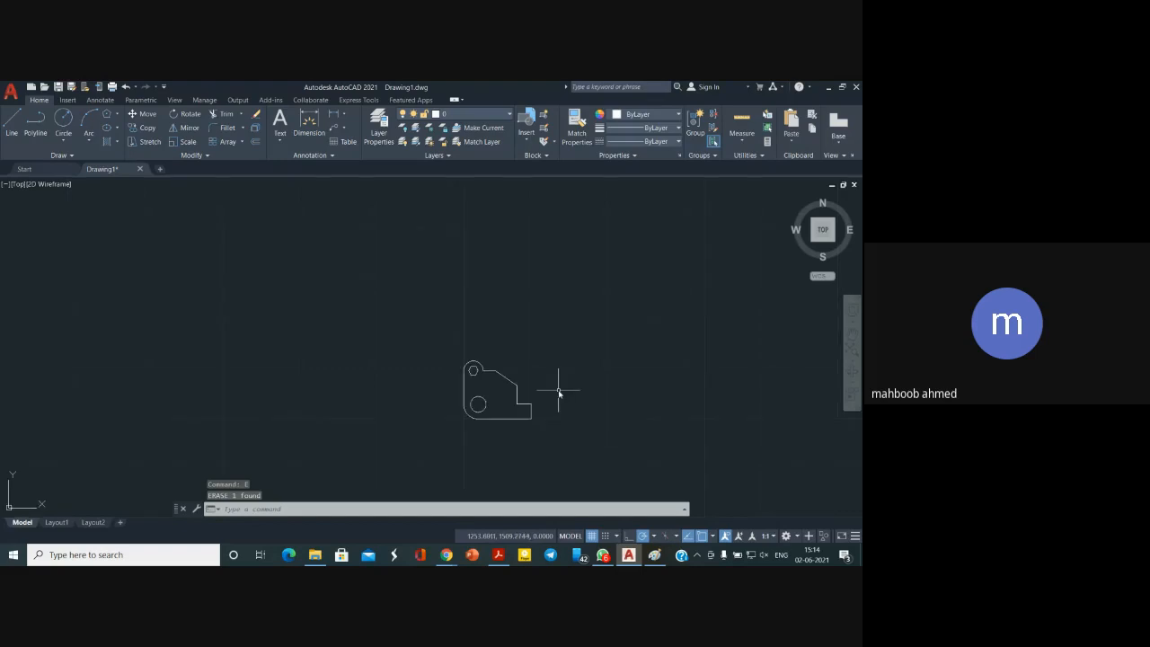
pyautogui.scroll(6, 558, 392)
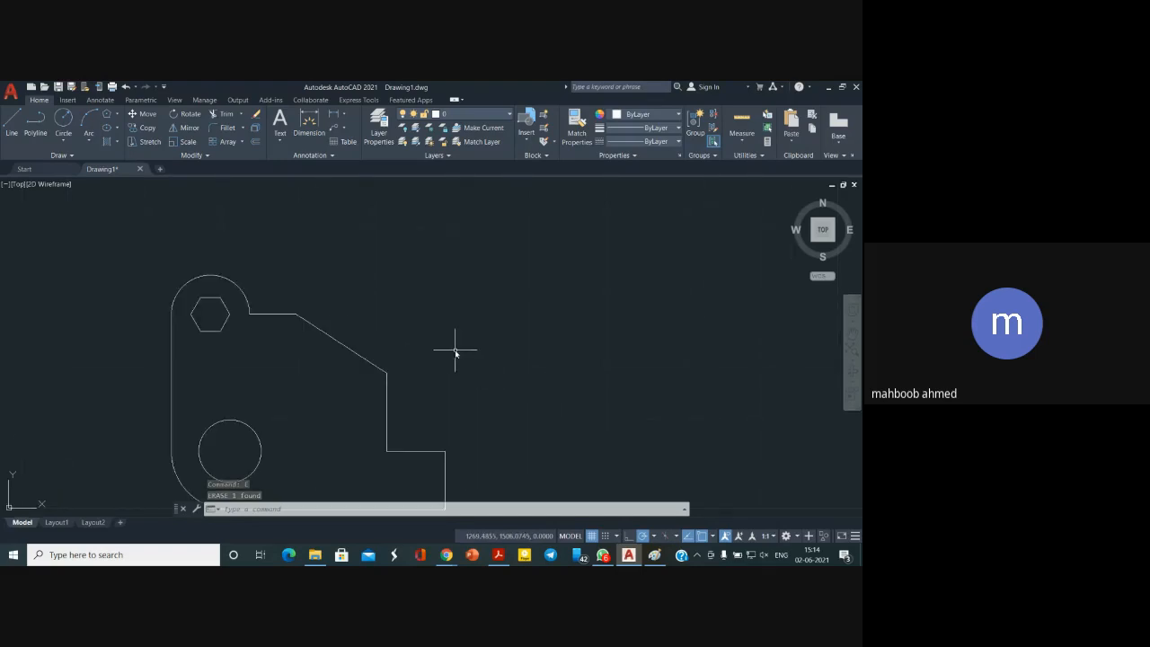
# Switch to vykresy.pdf and check the plate's hexagon and outline dimensions on page 6
pyautogui.moveTo(454, 352)
pyautogui.mouseDown(button='middle')
pyautogui.moveTo(519, 272)
pyautogui.moveTo(537, 285)
pyautogui.mouseUp(button='middle')
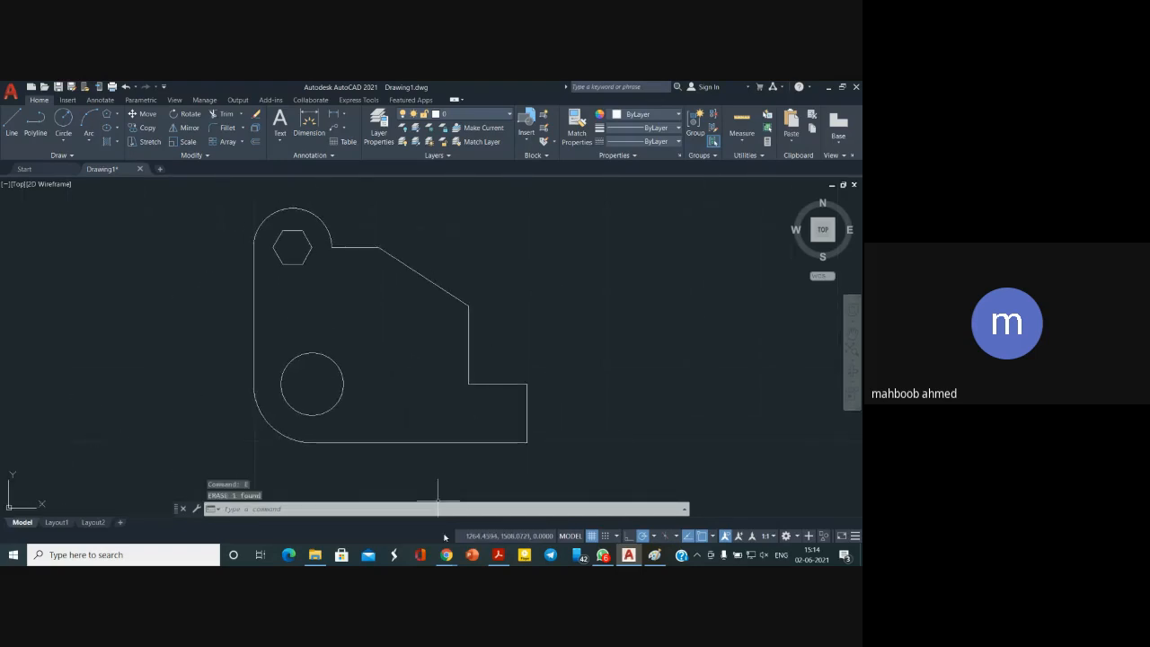
pyautogui.click(498, 555)
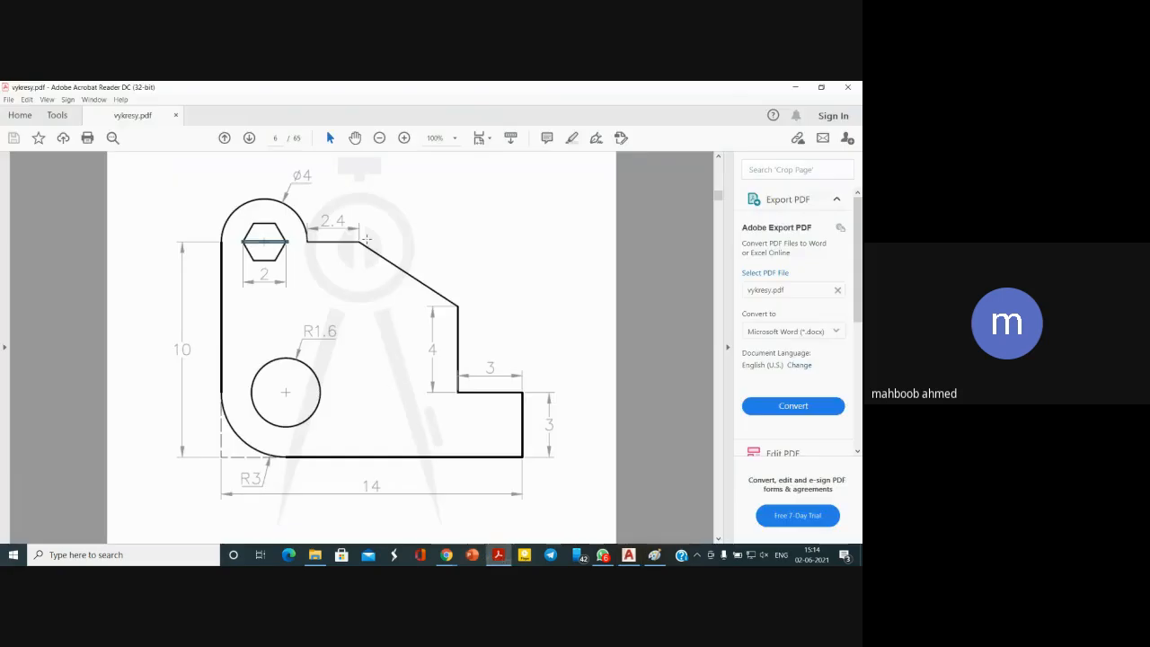
pyautogui.click(368, 313)
pyautogui.click(366, 335)
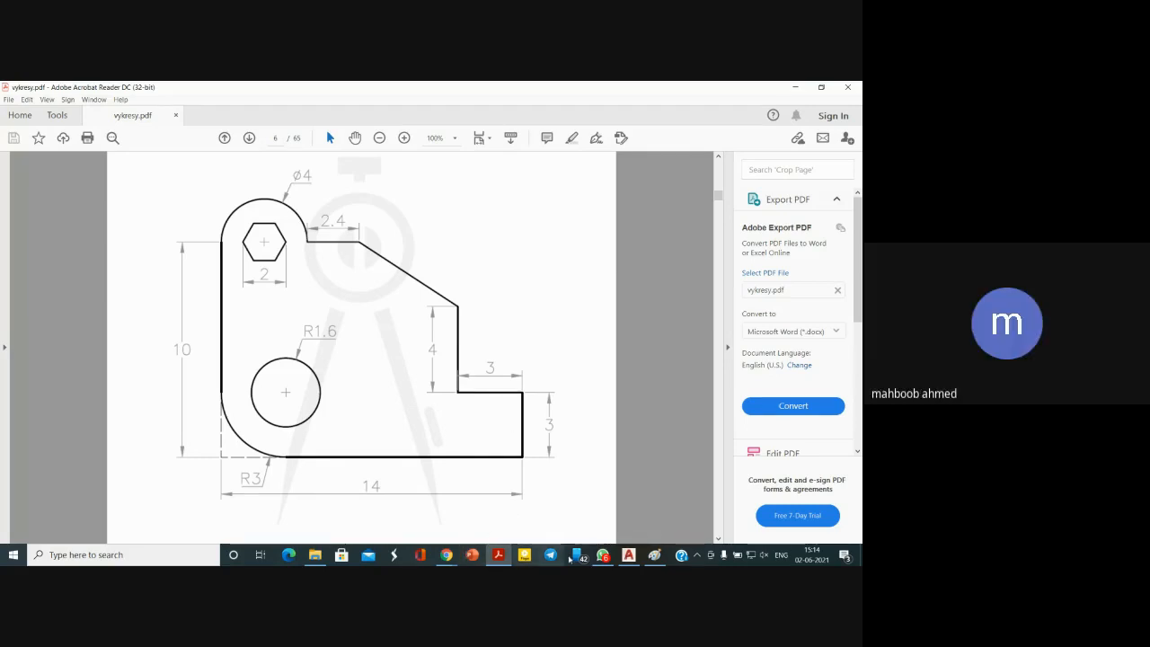
# Switch to AutoCAD and erase the semicircular arc above the hexagon
pyautogui.click(628, 554)
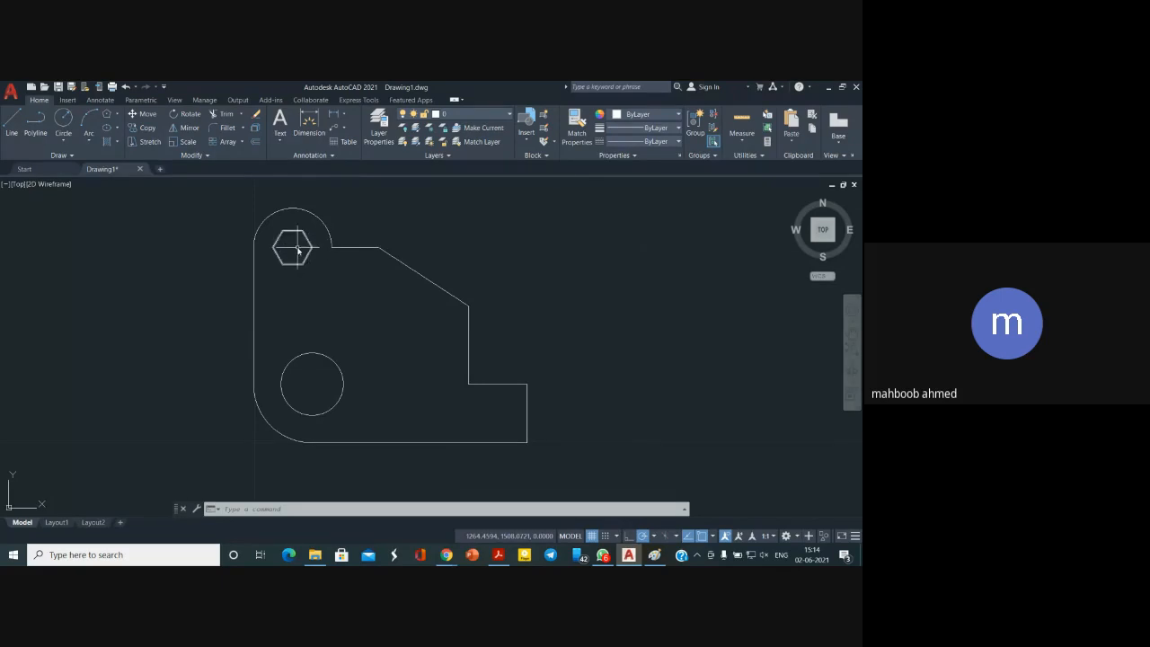
pyautogui.click(266, 221)
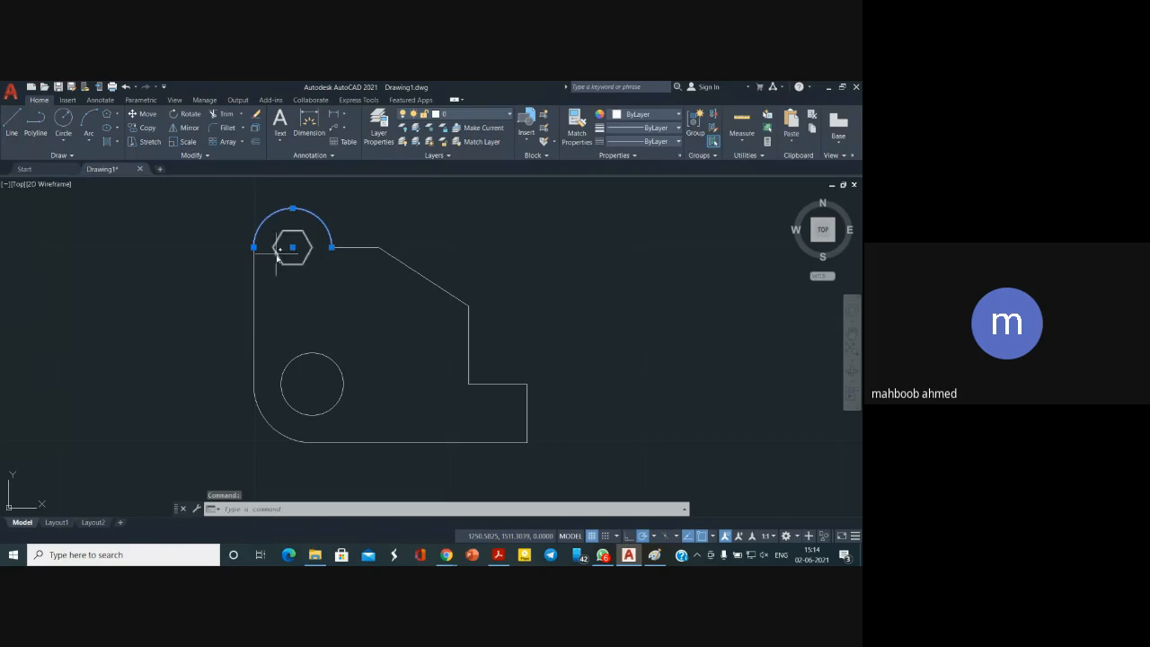
pyautogui.write('E')
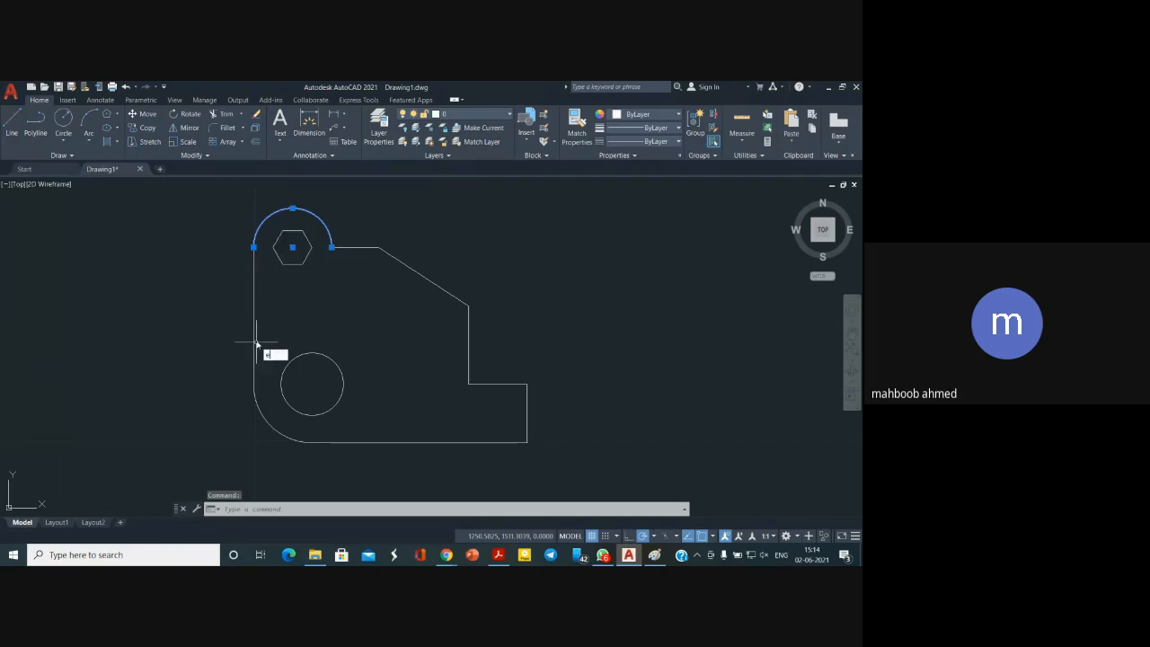
pyautogui.press('Return')
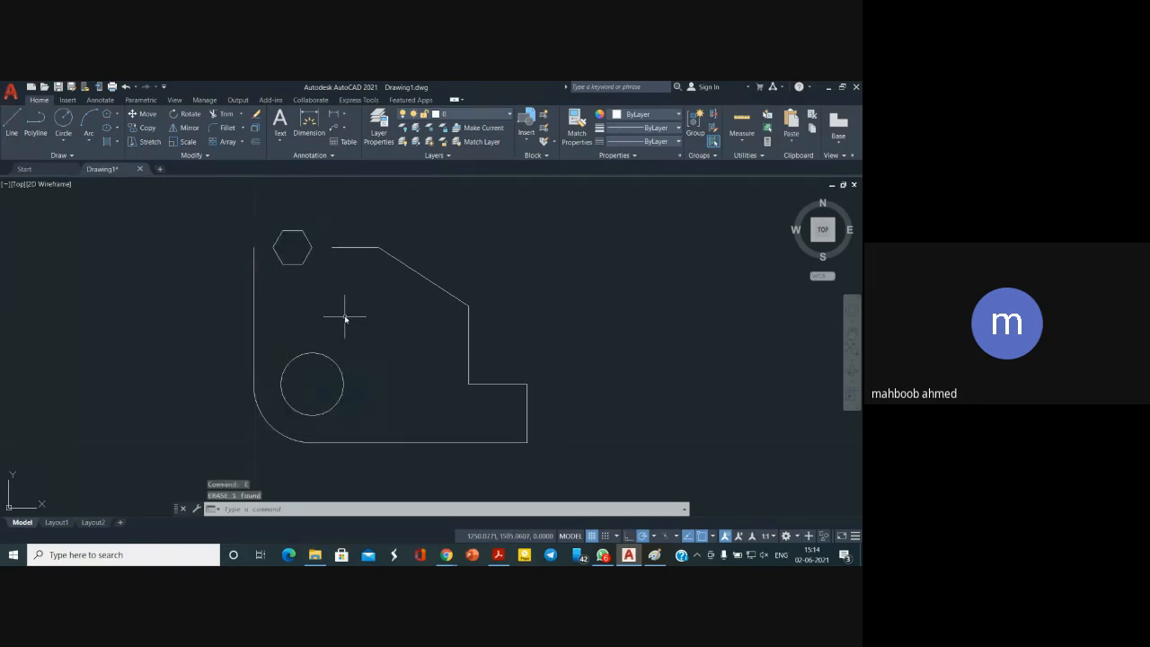
# Draw a 2-Point circle around the hexagon, from the vertical edge's upper end to the start of the short horizontal edge
pyautogui.click(71, 141)
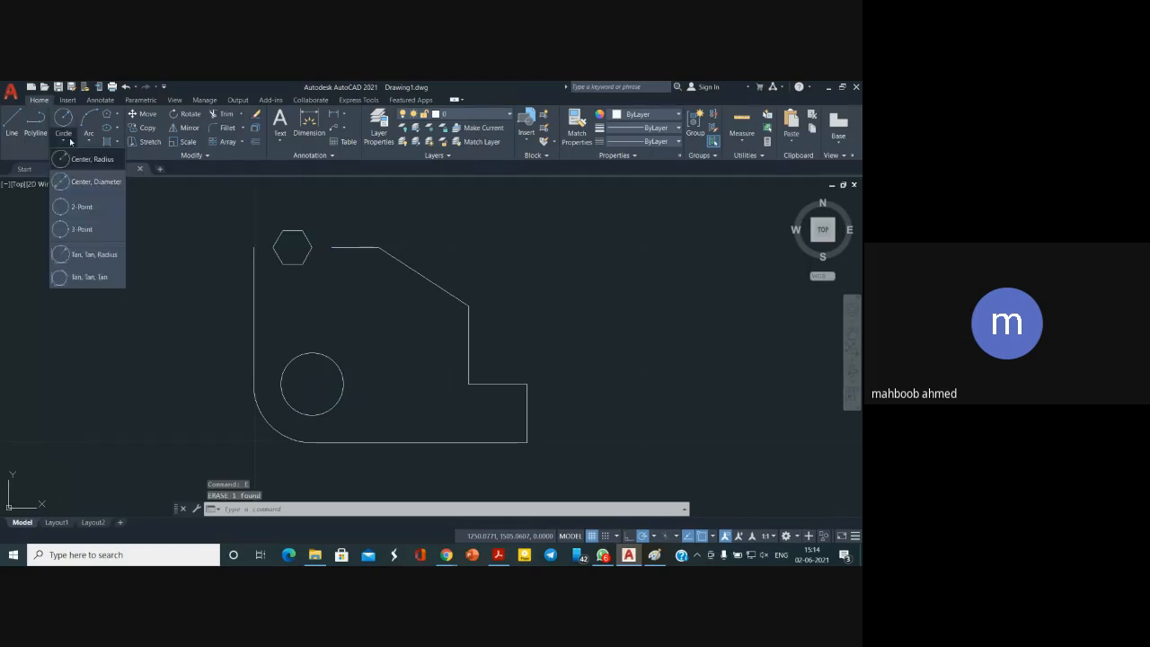
pyautogui.click(82, 207)
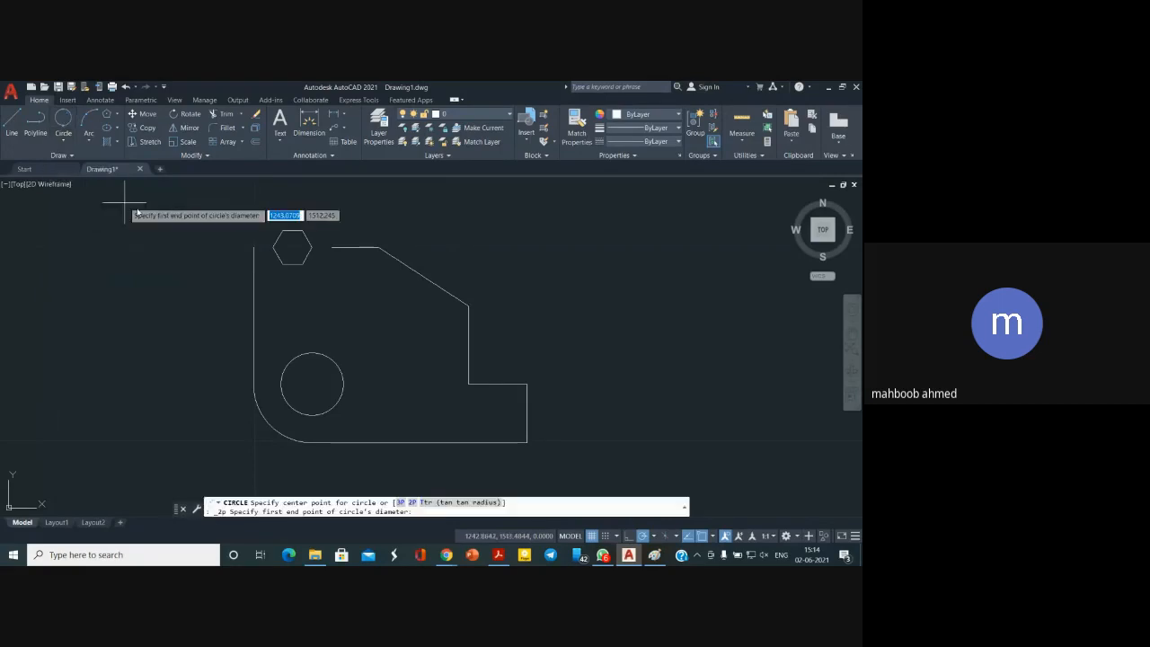
pyautogui.click(257, 246)
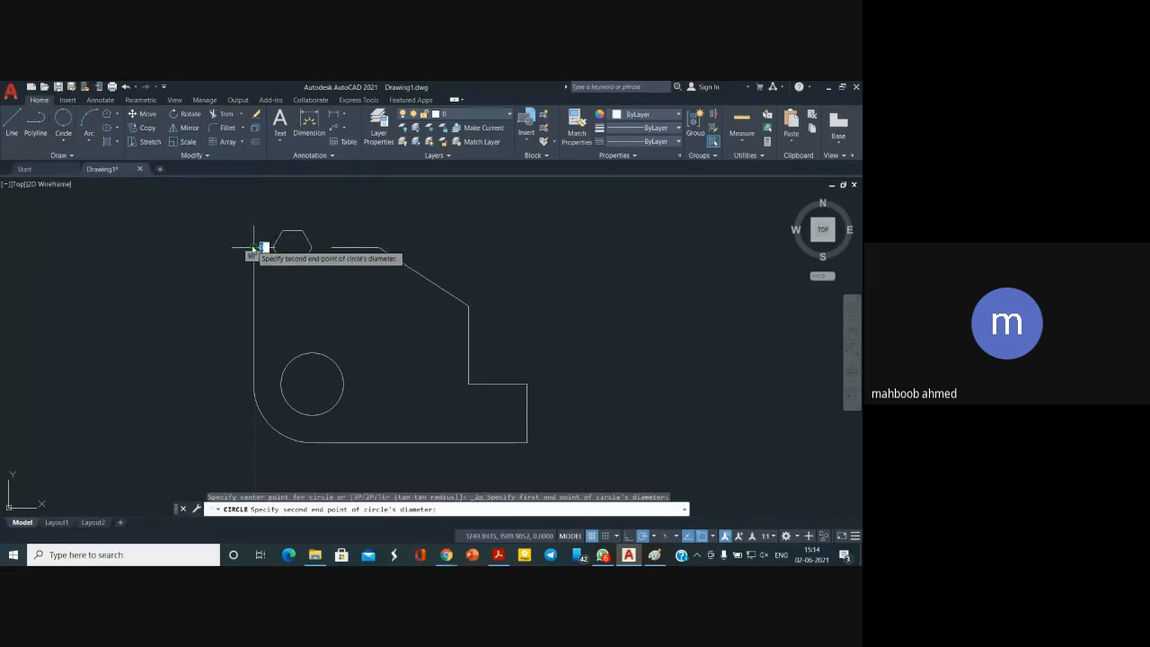
pyautogui.click(332, 247)
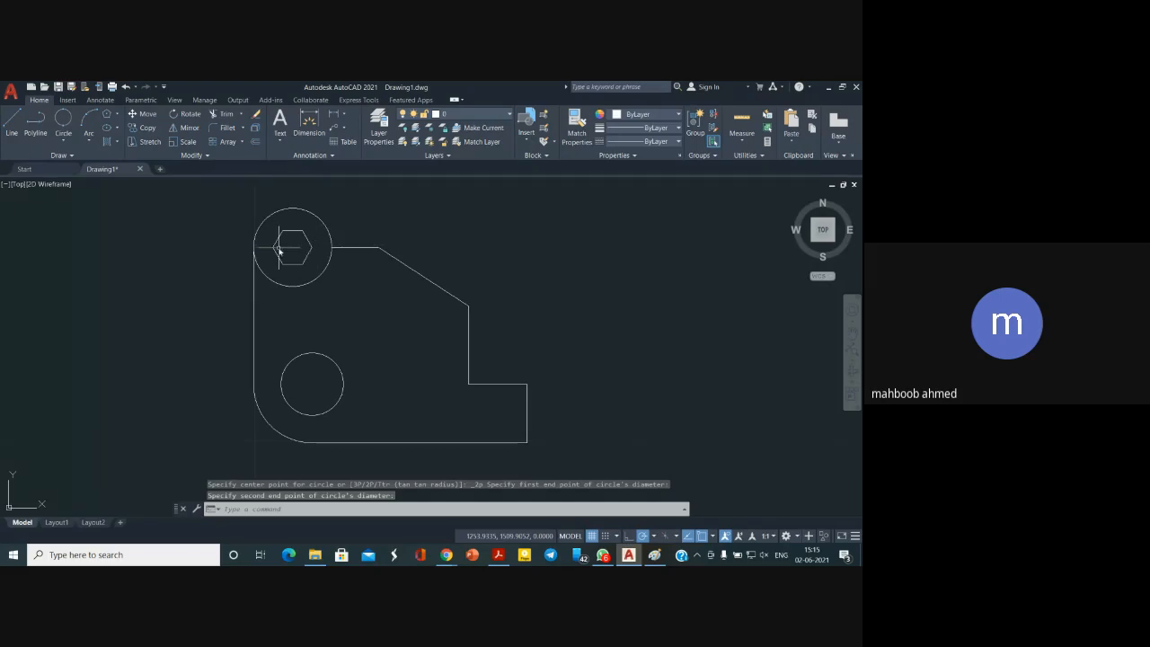
# Draw a horizontal line across the full diameter of the circle around the hexagon
pyautogui.click(11, 126)
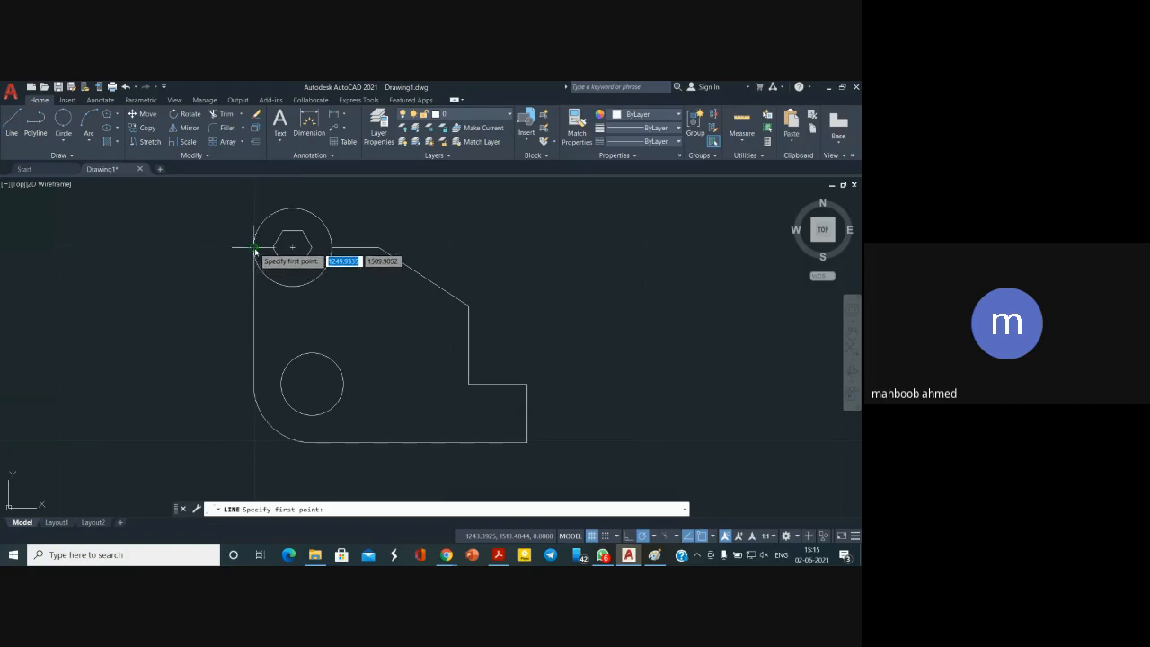
pyautogui.click(254, 248)
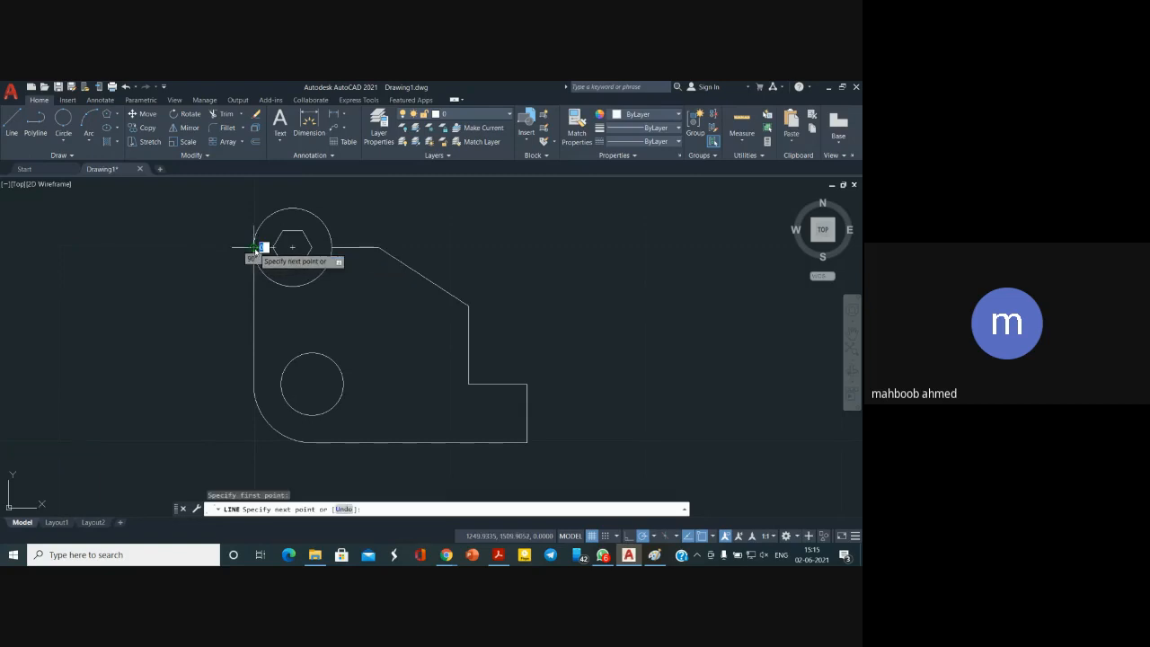
pyautogui.click(331, 247)
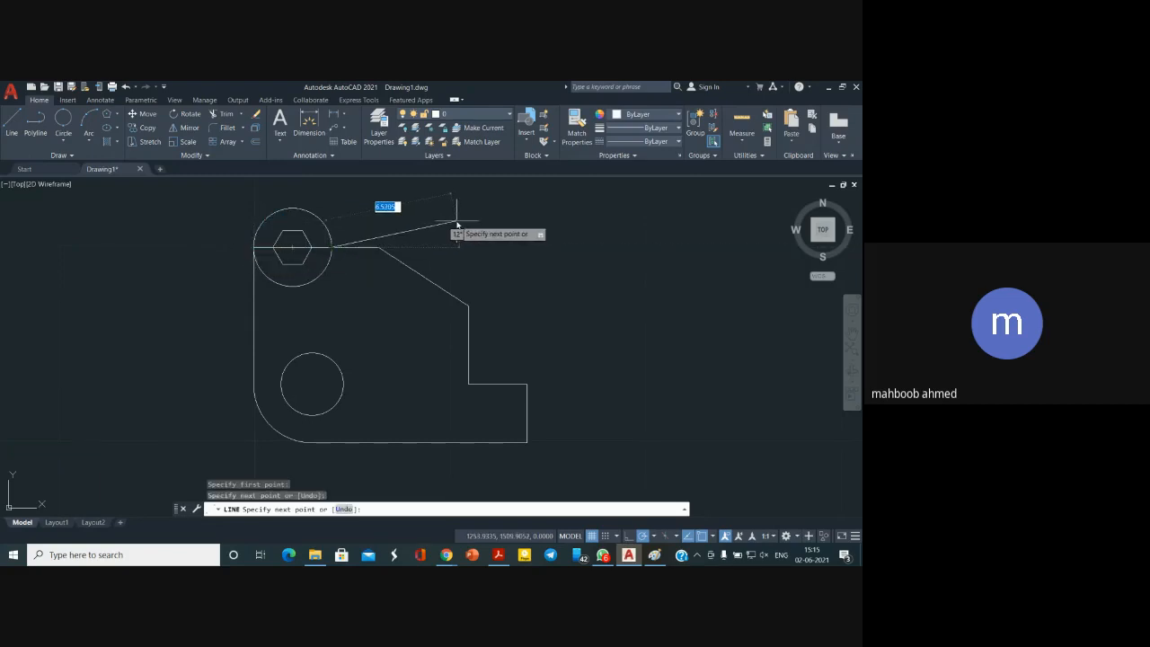
pyautogui.press('Return')
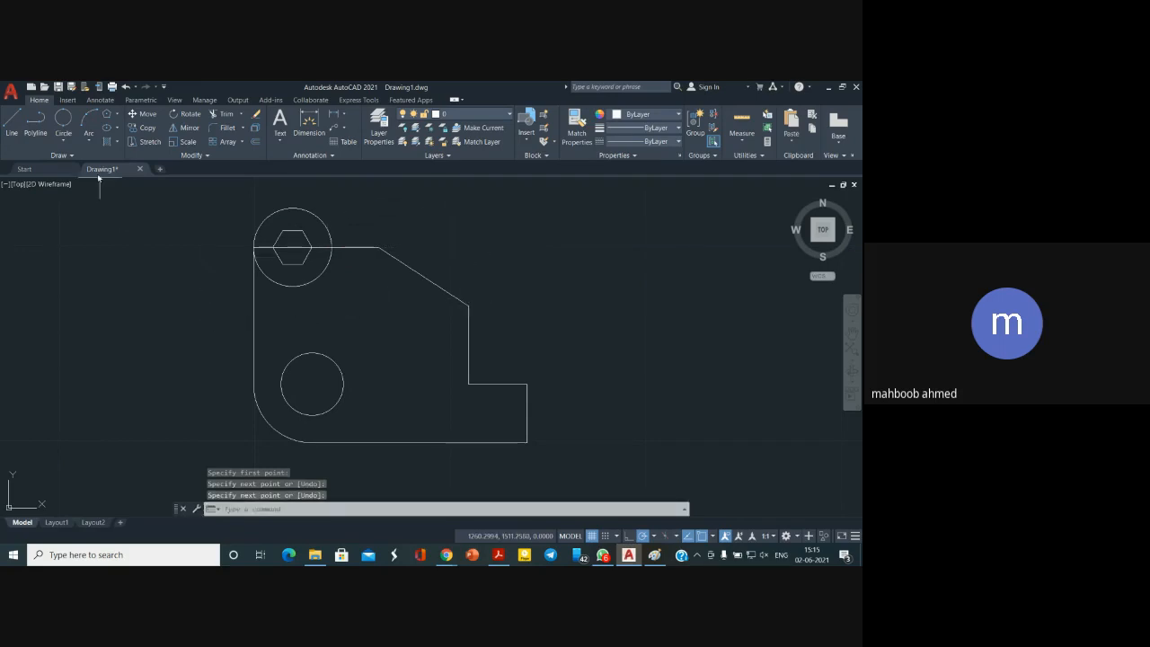
# Draw two connected lines from the hexagon's upper-left corner through its centre into the plate and on to the sloped edge's lower end
pyautogui.press('Return')
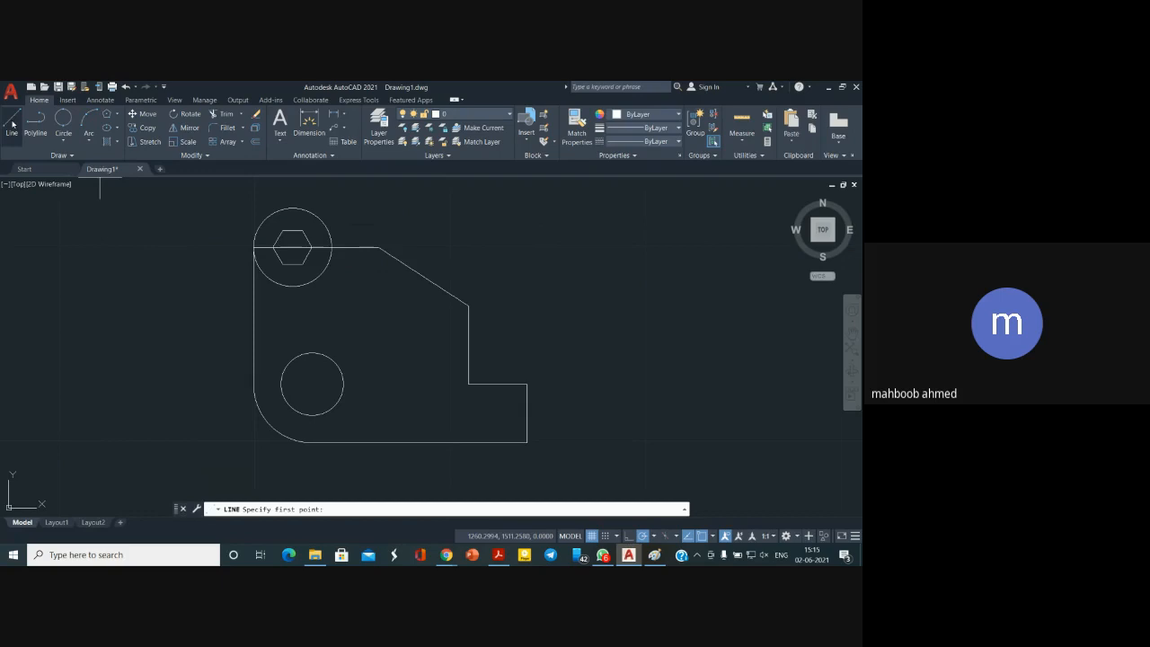
pyautogui.click(284, 234)
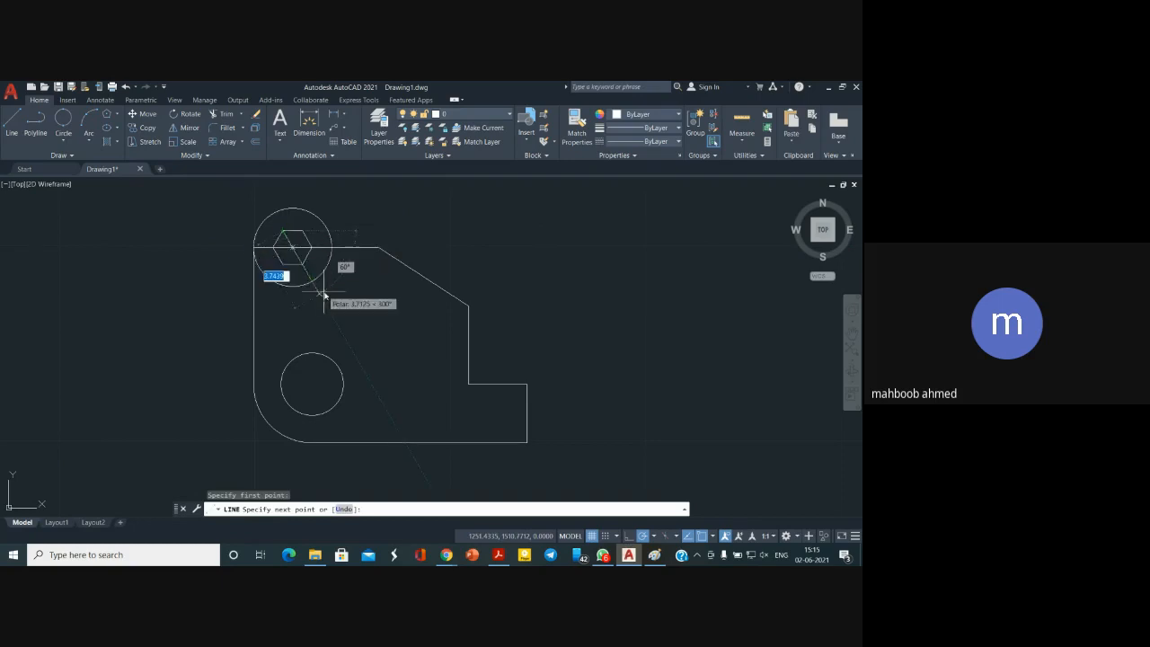
pyautogui.click(354, 352)
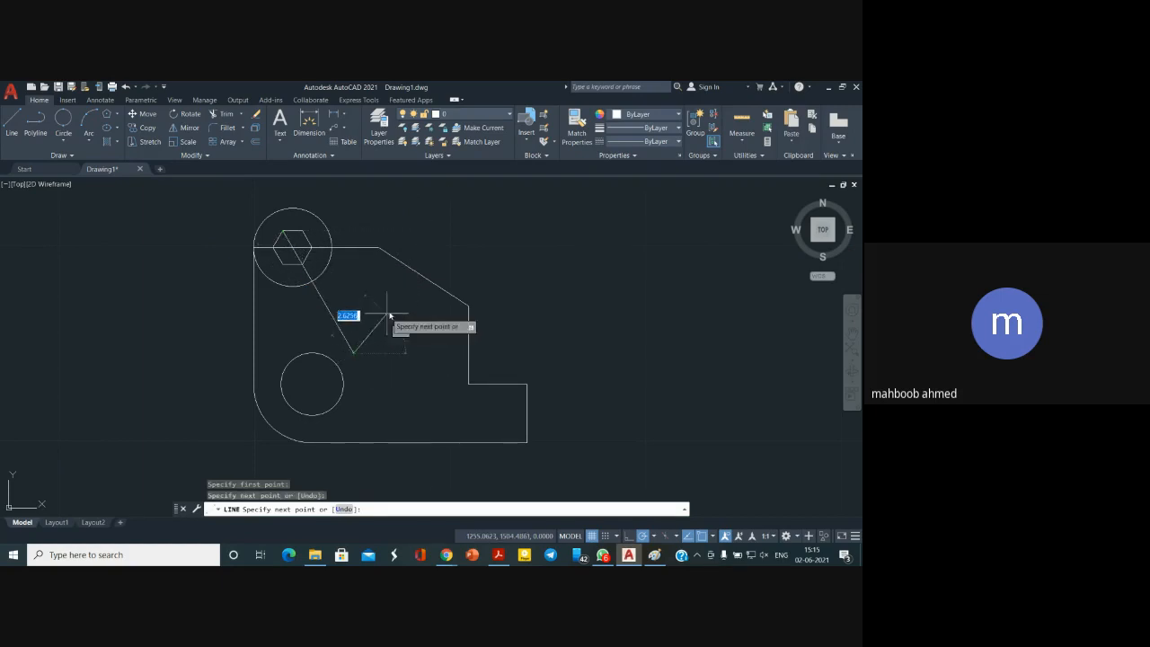
pyautogui.click(468, 306)
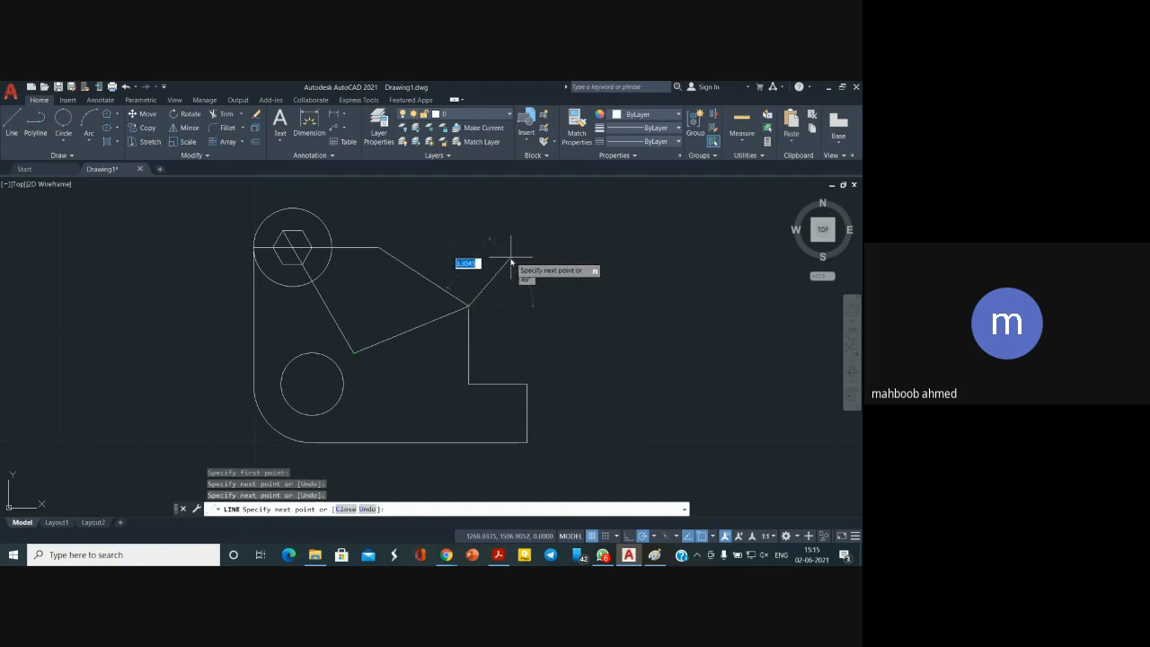
pyautogui.press('Return')
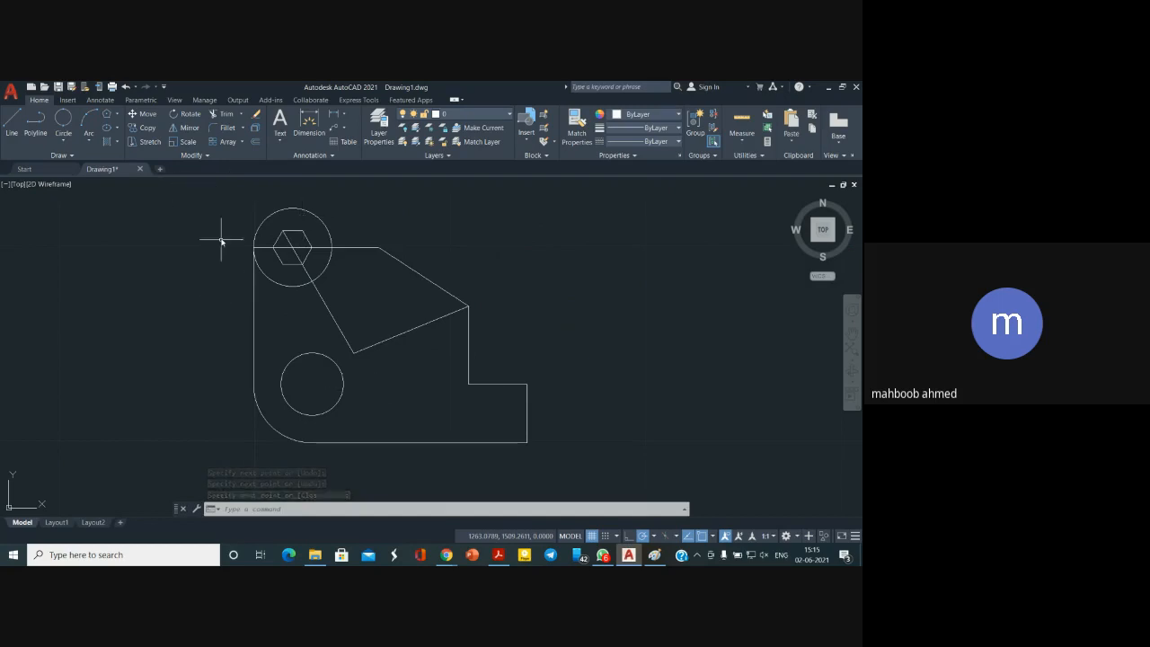
# Trim away the diagonal line inside the hexagon and every piece of the horizontal line inside the circle
pyautogui.click(217, 115)
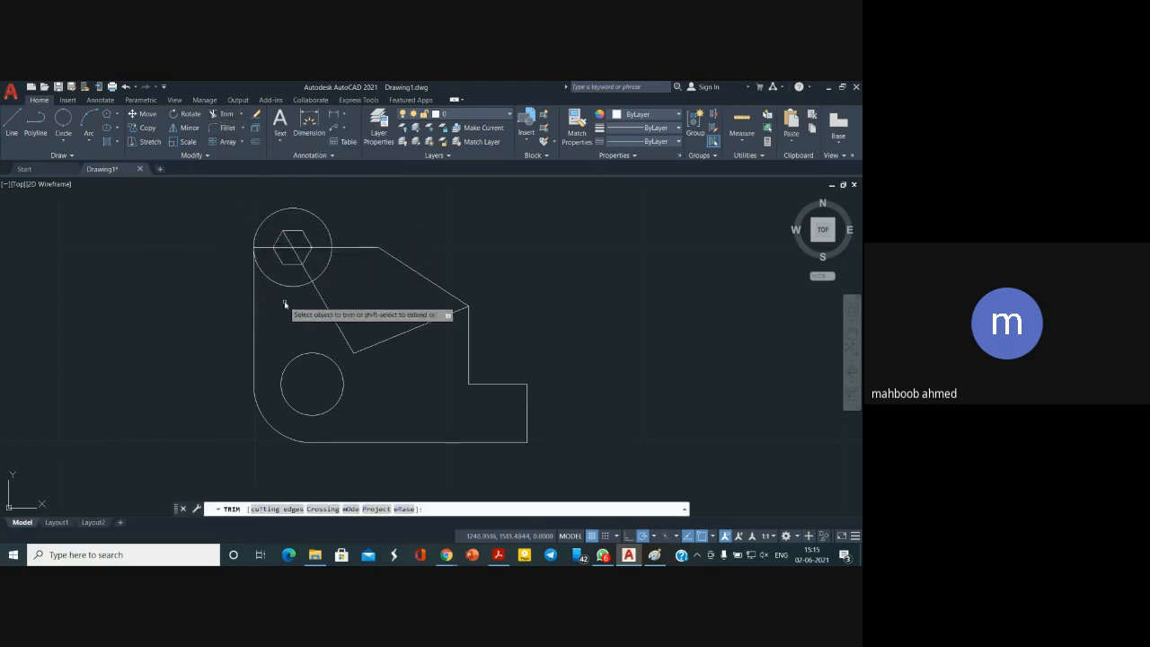
pyautogui.scroll(8, 291, 268)
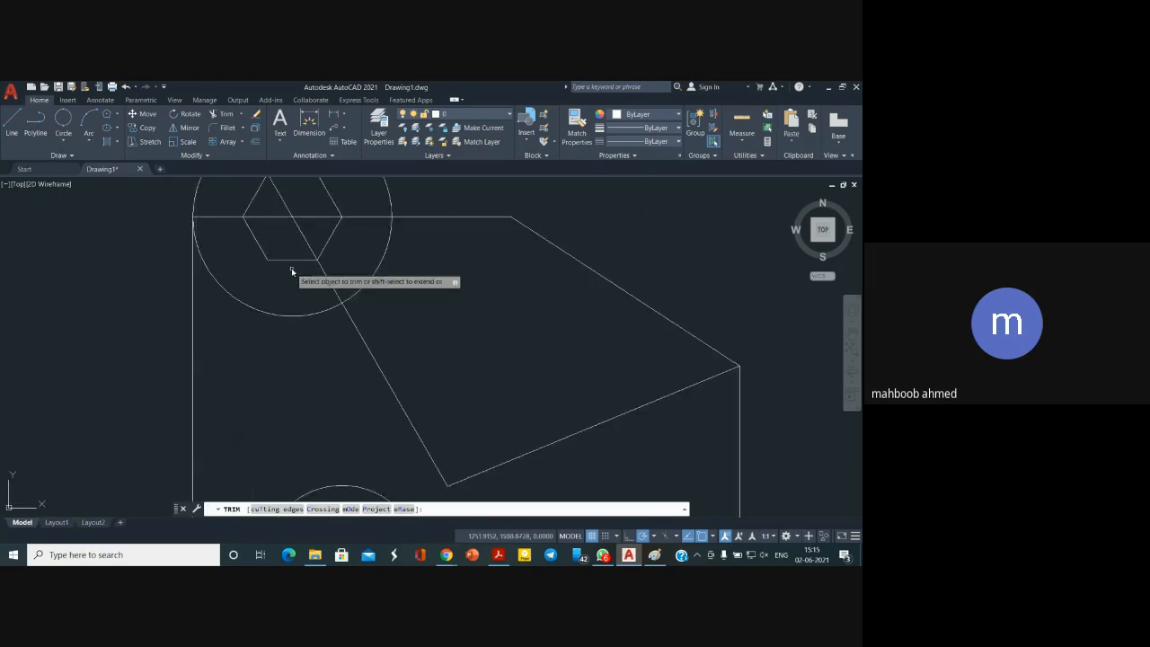
pyautogui.moveTo(350, 500); pyautogui.dragTo(361, 468, button='middle')
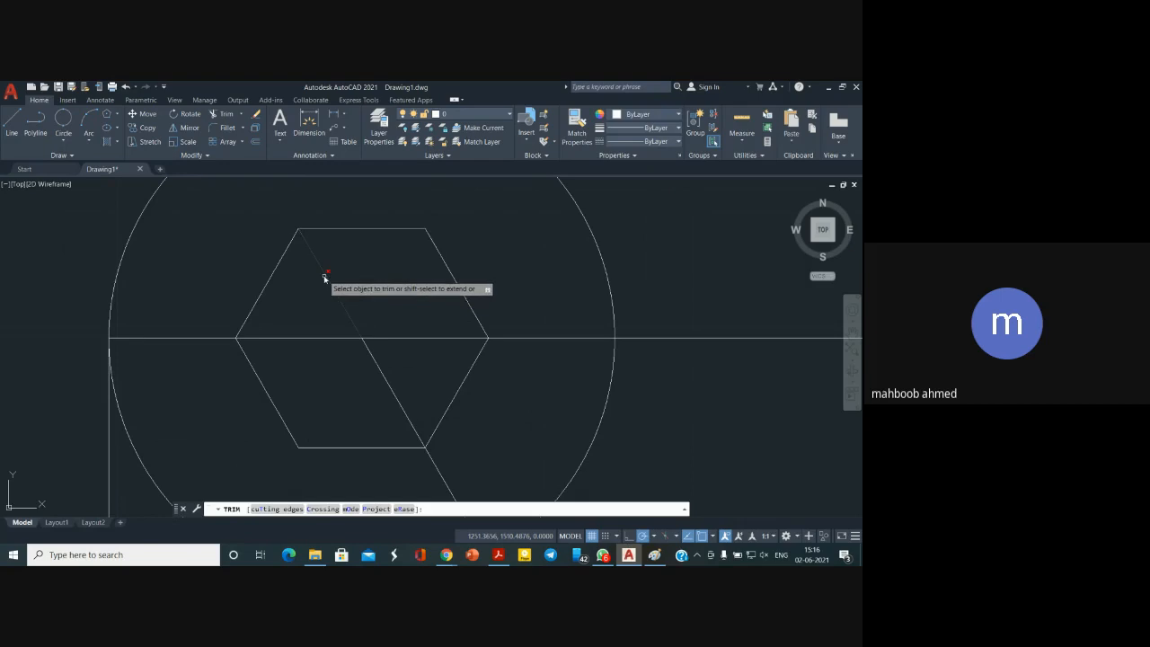
pyautogui.click(325, 278)
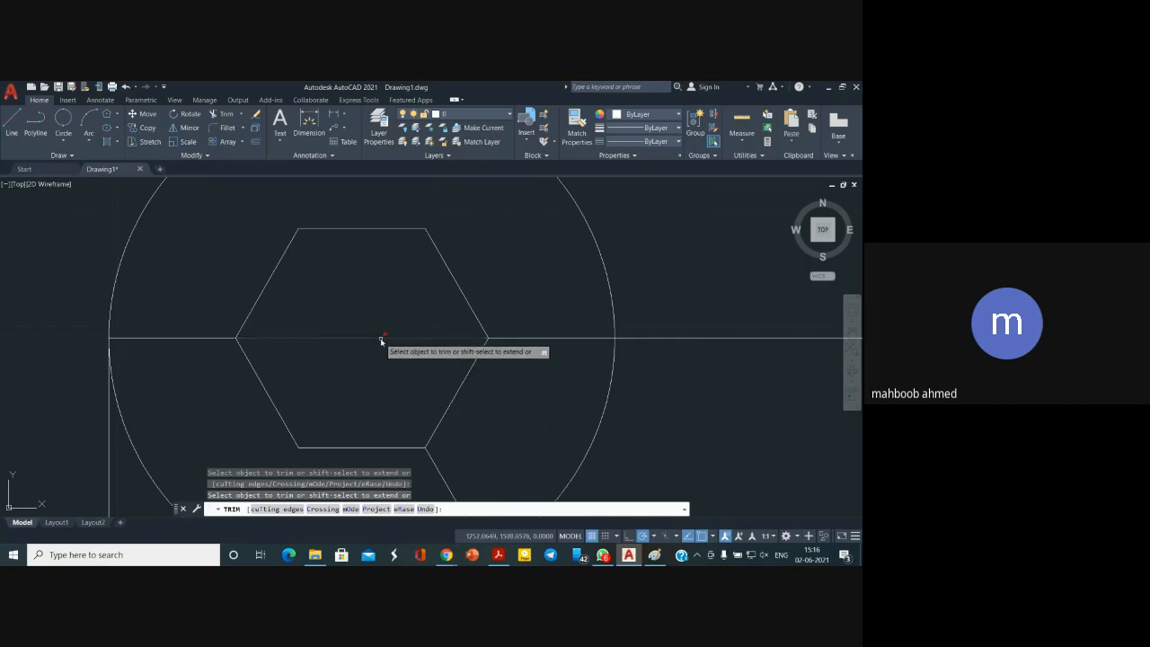
pyautogui.click(381, 340)
pyautogui.click(134, 338)
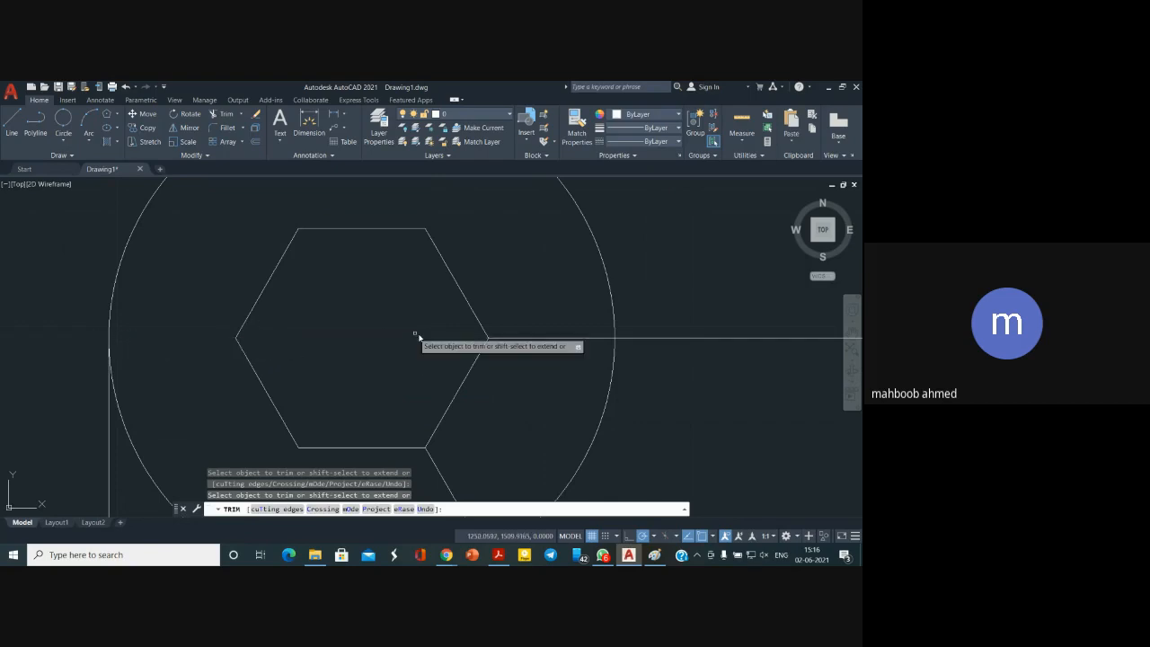
pyautogui.click(521, 340)
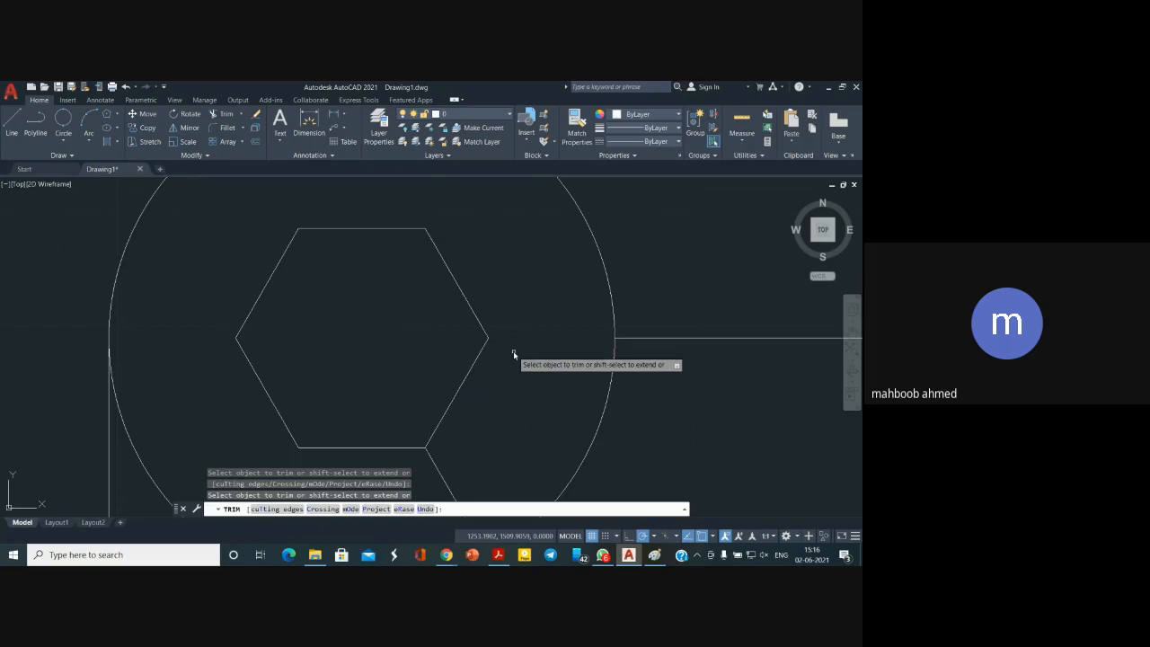
# Trim away the rest of the diagonal line and the slanted line reaching the sloped edge's lower end
pyautogui.scroll(-5, 514, 355)
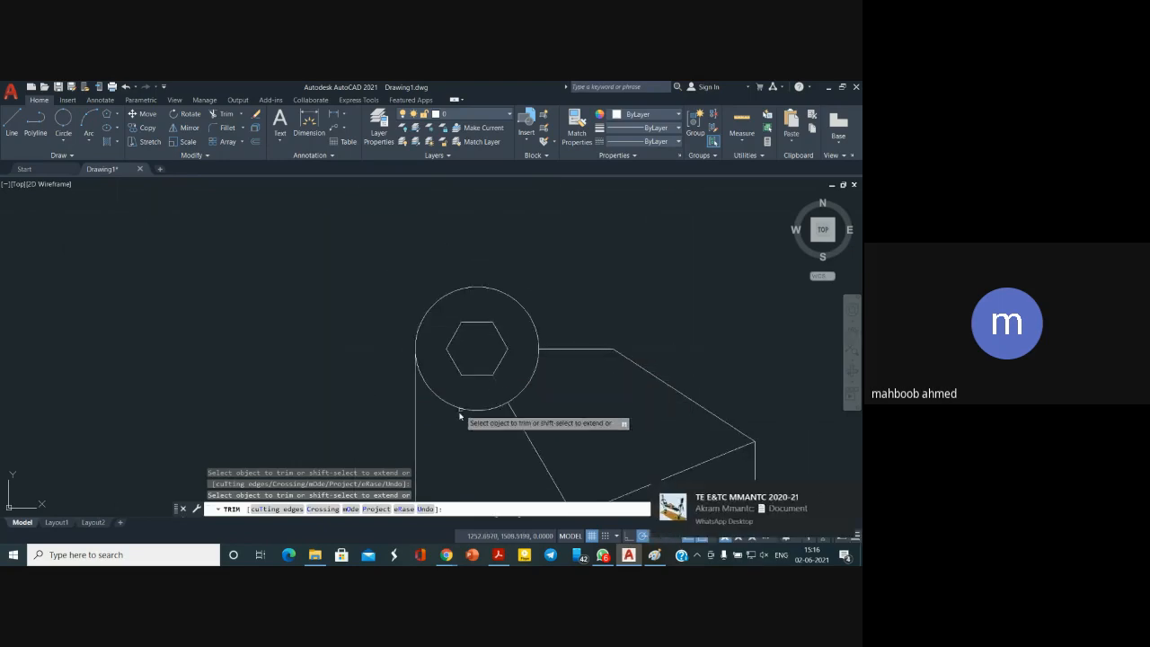
pyautogui.click(519, 427)
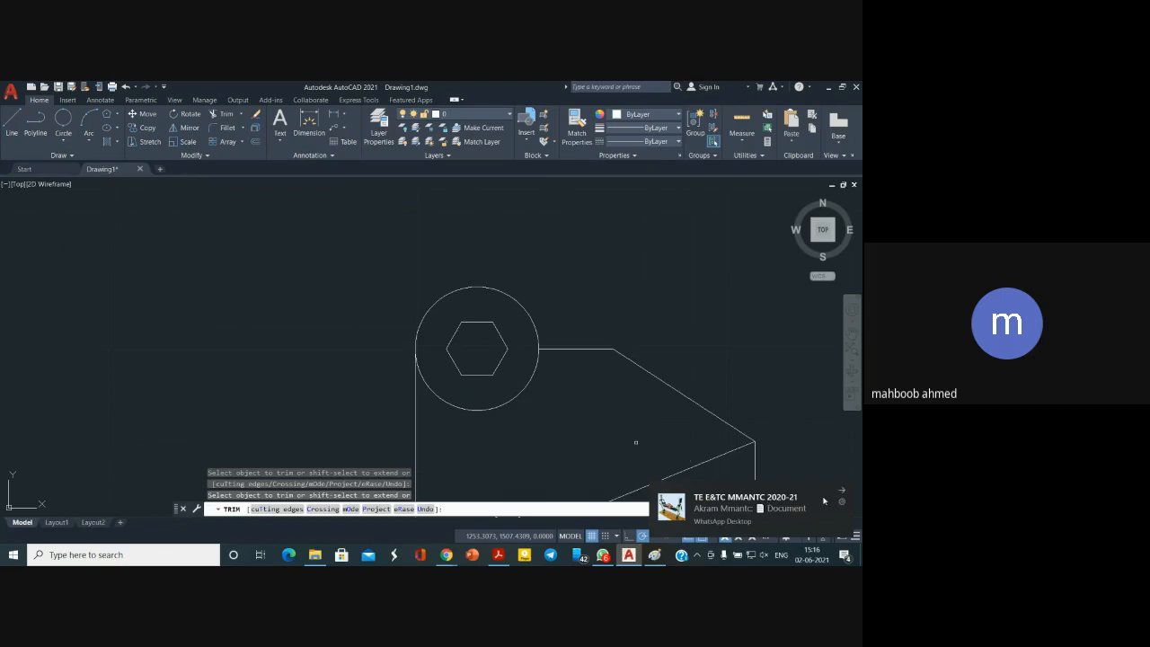
pyautogui.scroll(-2, 647, 438)
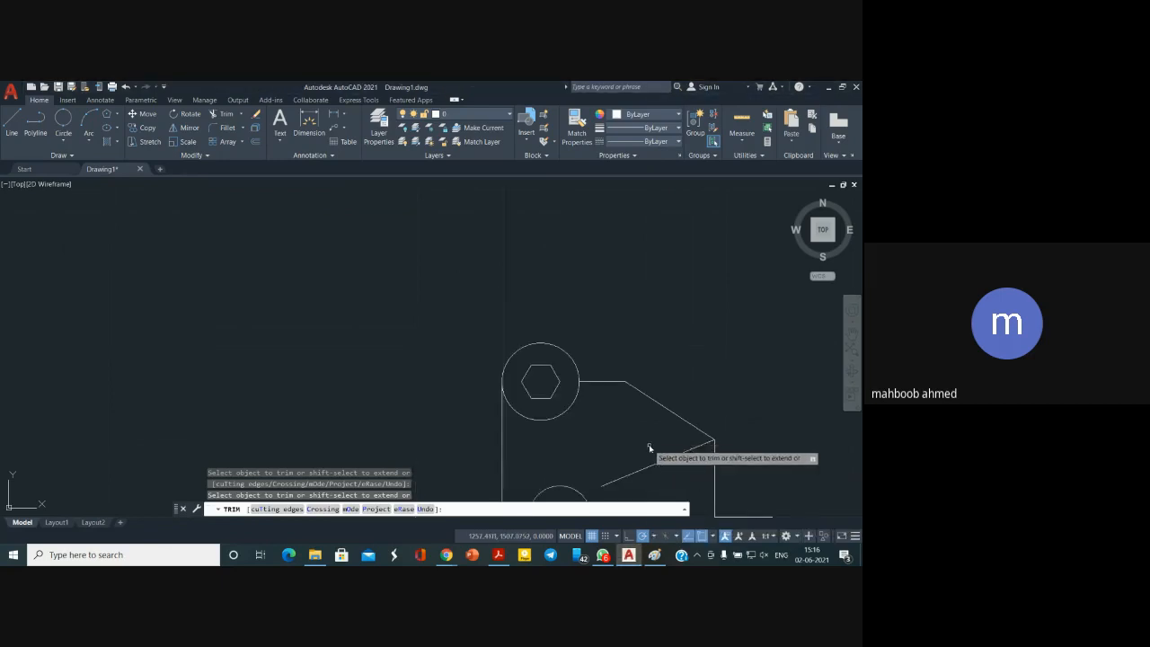
pyautogui.moveTo(647, 442)
pyautogui.mouseDown(button='middle')
pyautogui.moveTo(542, 277)
pyautogui.moveTo(543, 292)
pyautogui.mouseUp(button='middle')
pyautogui.click(543, 292)
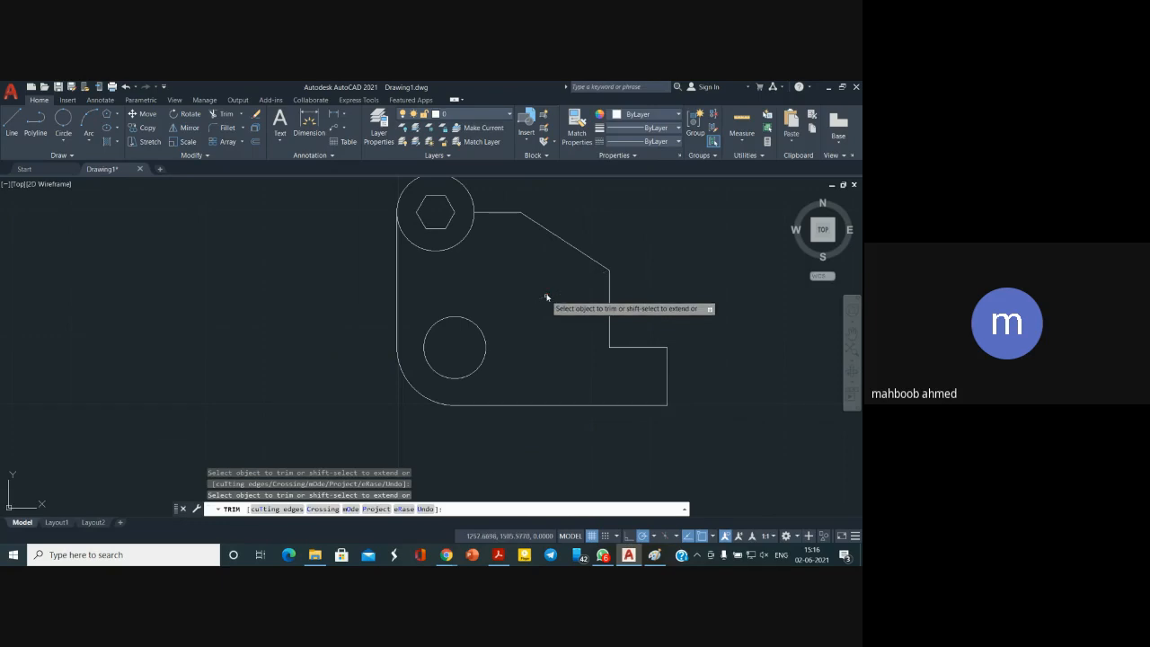
# Trim off the lower part of the circle around the hexagon, leaving the rounded upper arc of the plate outline
pyautogui.scroll(2, 525, 284)
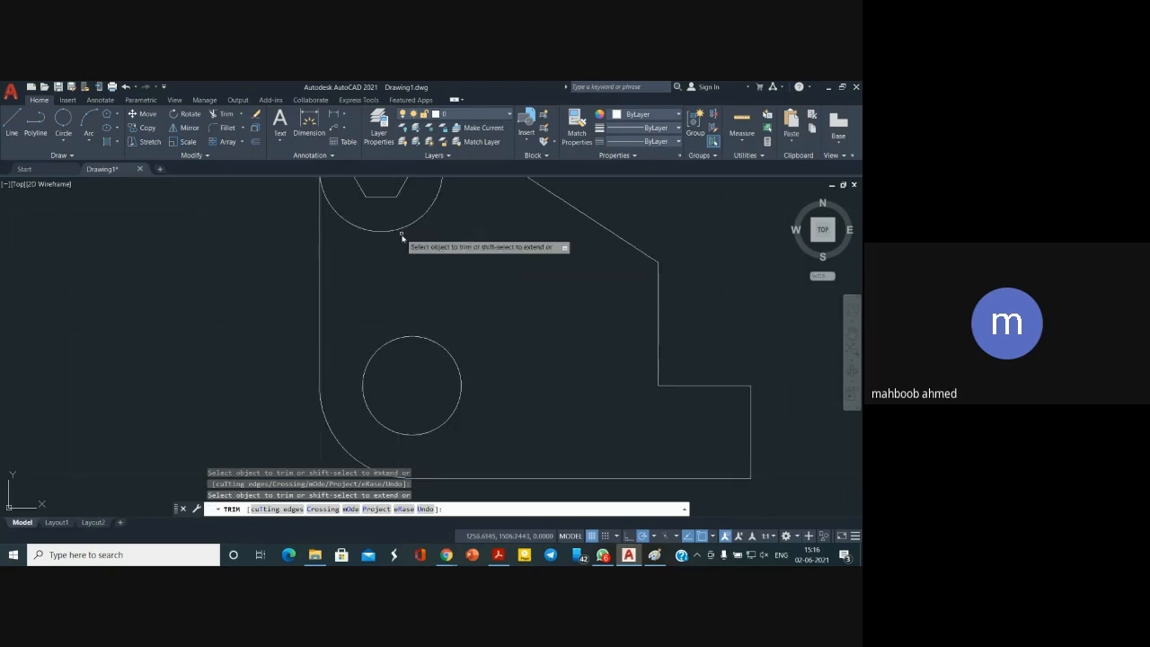
pyautogui.scroll(1, 409, 247)
pyautogui.scroll(-2, 417, 258)
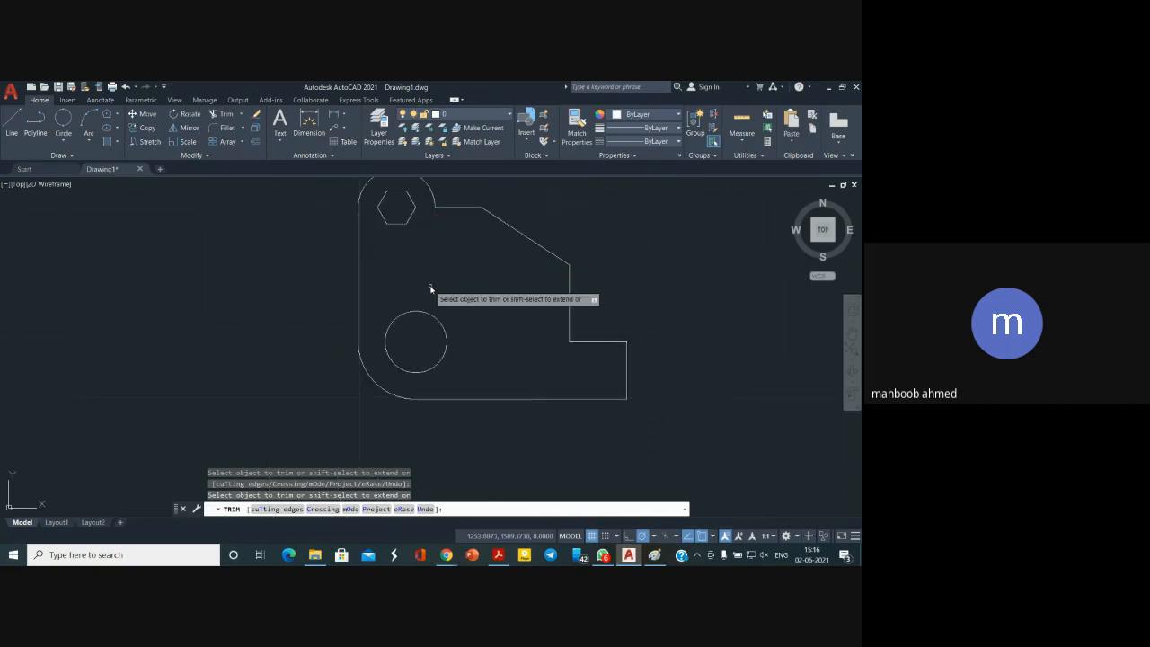
pyautogui.scroll(1, 432, 286)
pyautogui.scroll(-1, 432, 286)
pyautogui.scroll(-1, 432, 286)
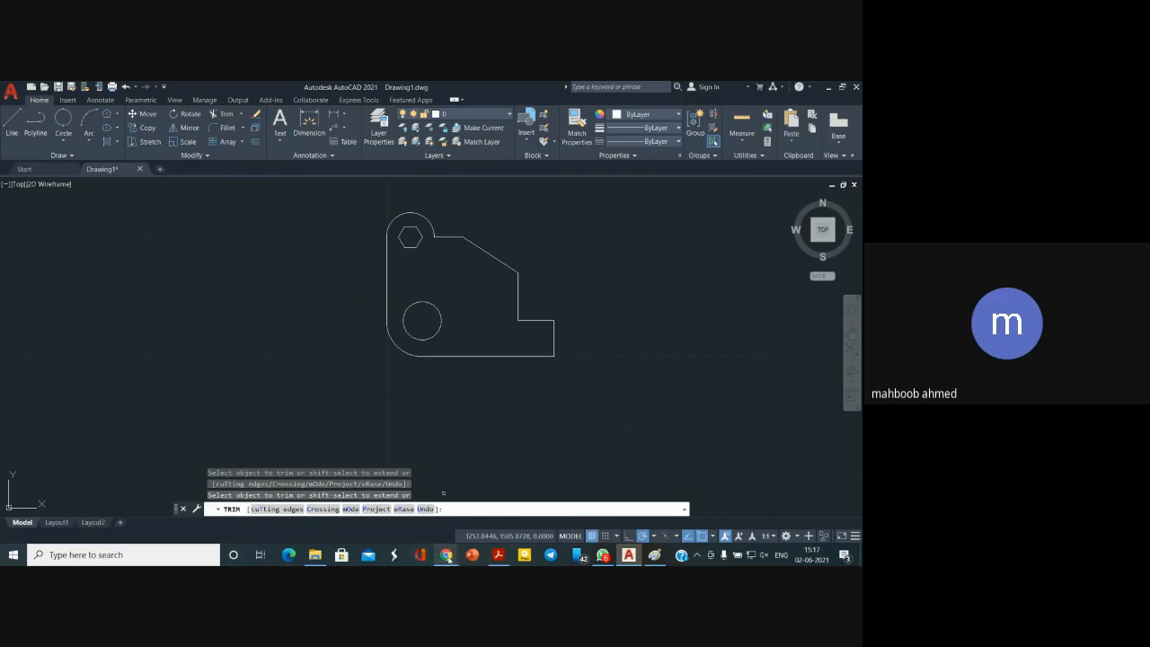
pyautogui.moveTo(447, 557)
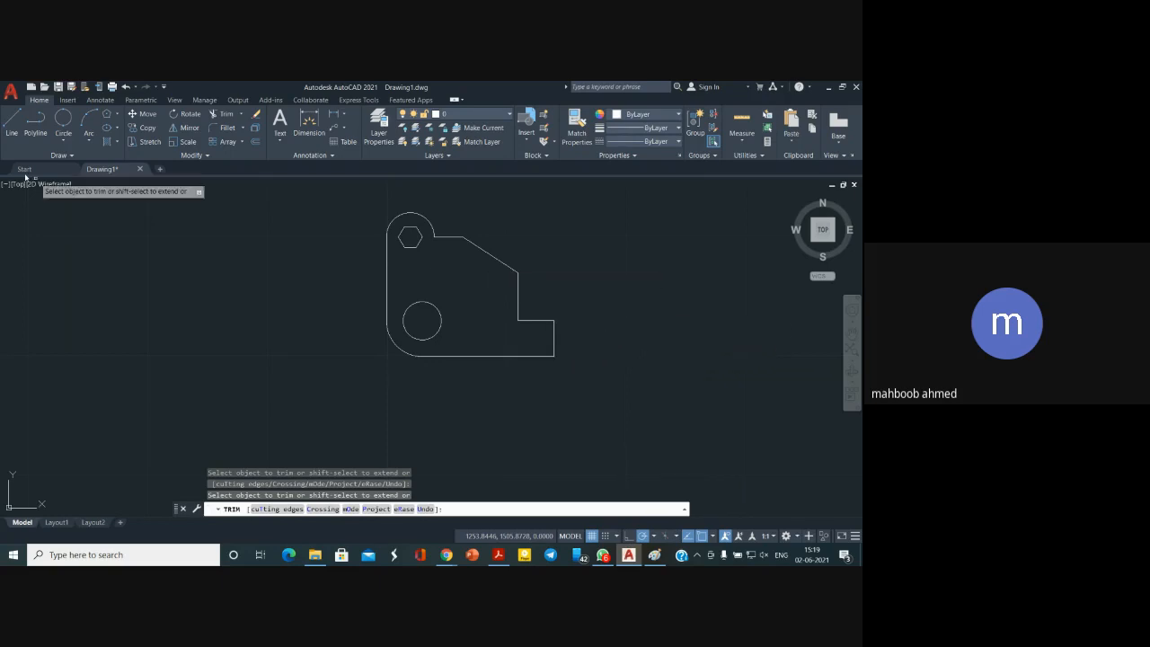
pyautogui.click(12, 122)
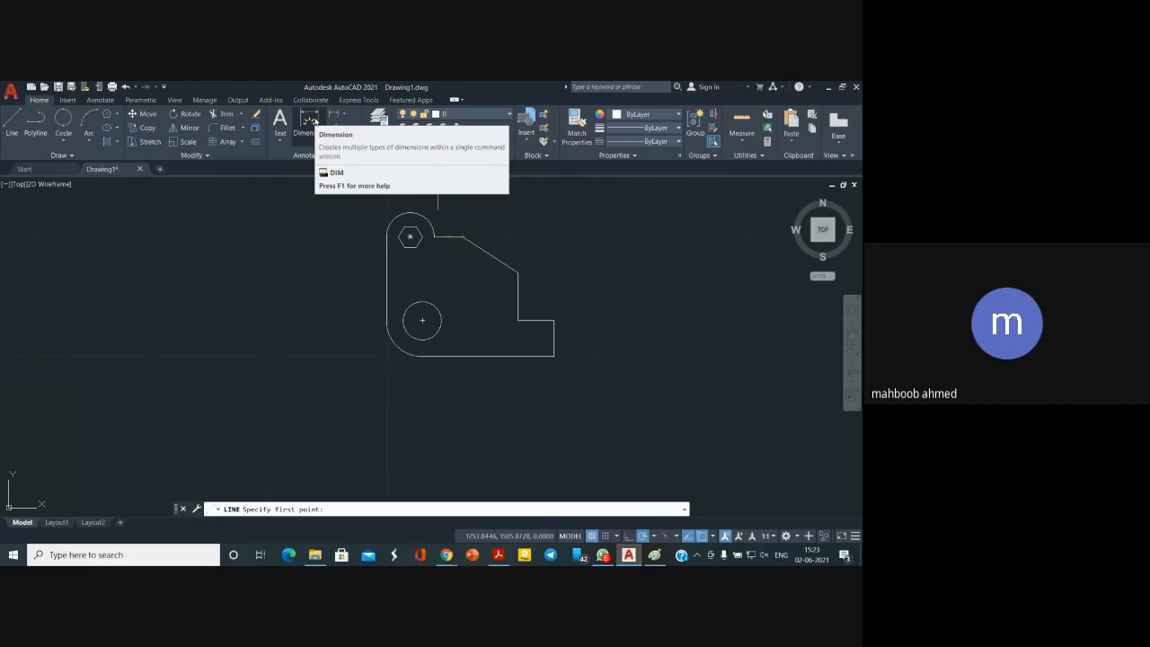
# Dimension the plate's bottom edge below the outline and the short vertical end edge at its lower-right step
pyautogui.click(306, 131)
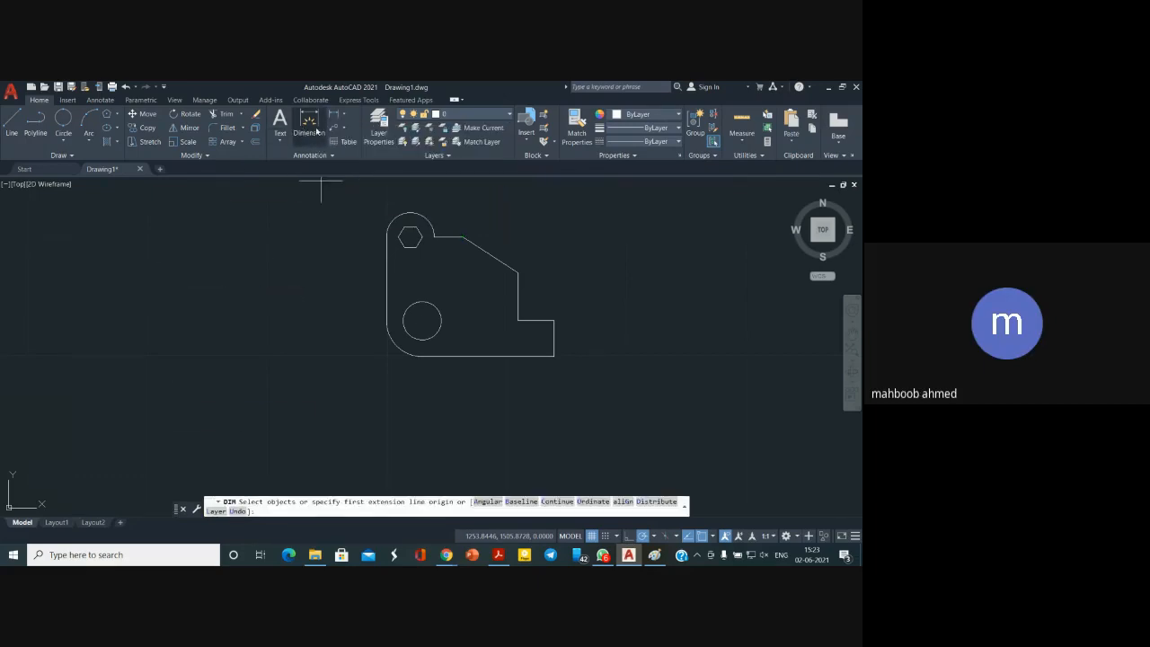
pyautogui.click(481, 248)
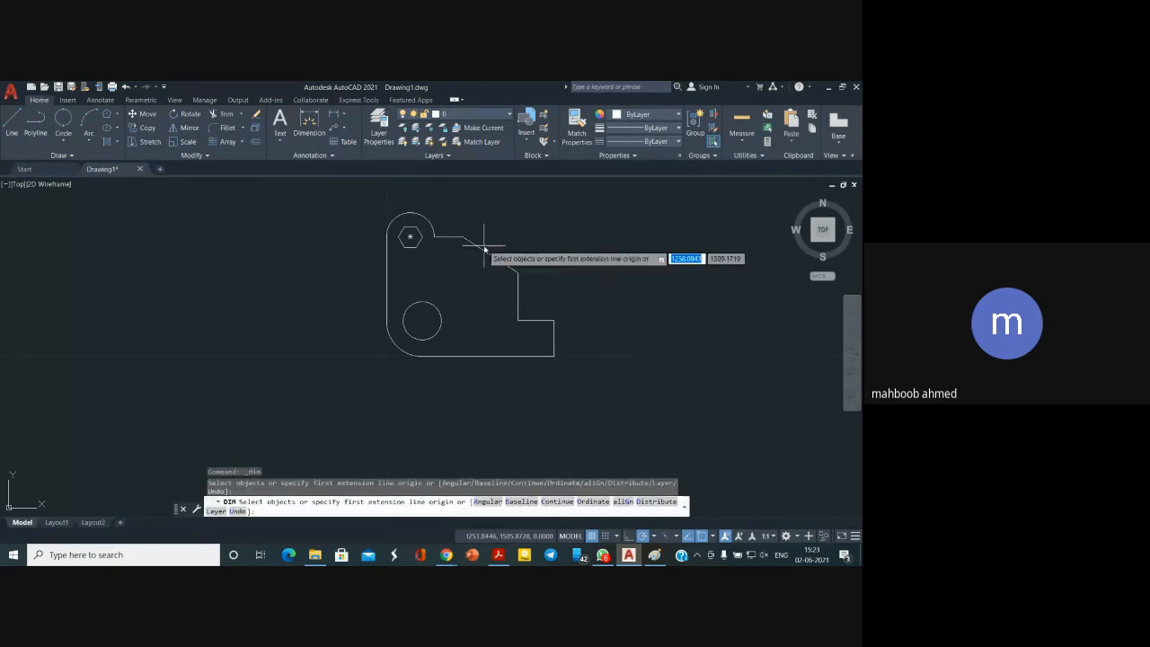
pyautogui.click(504, 359)
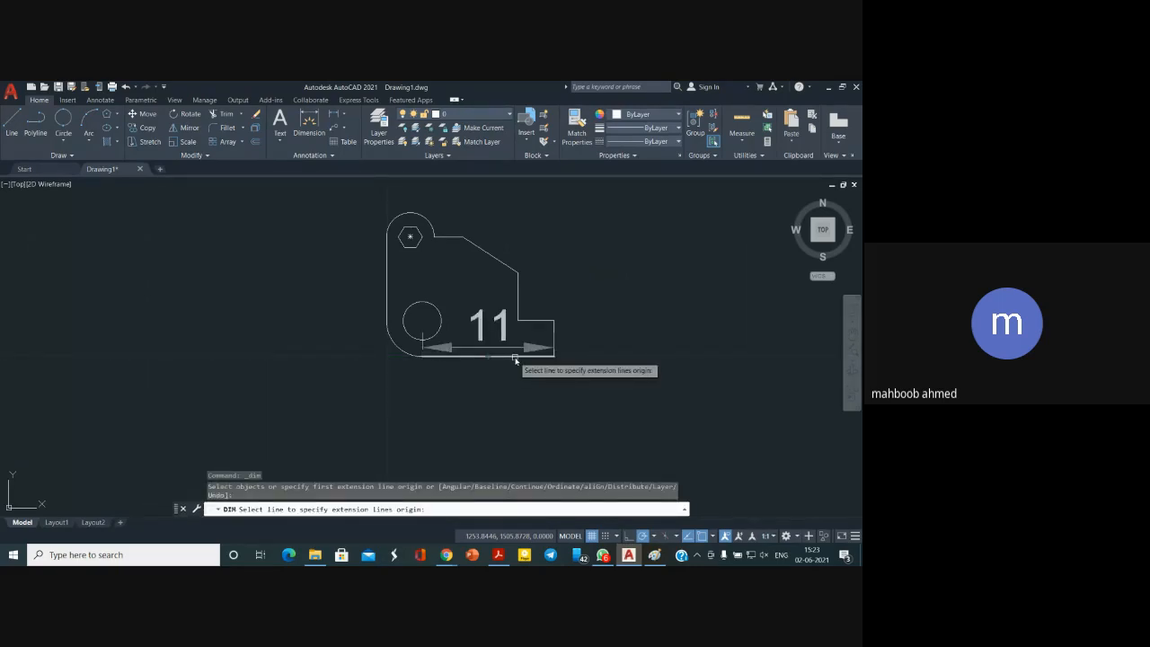
pyautogui.click(515, 359)
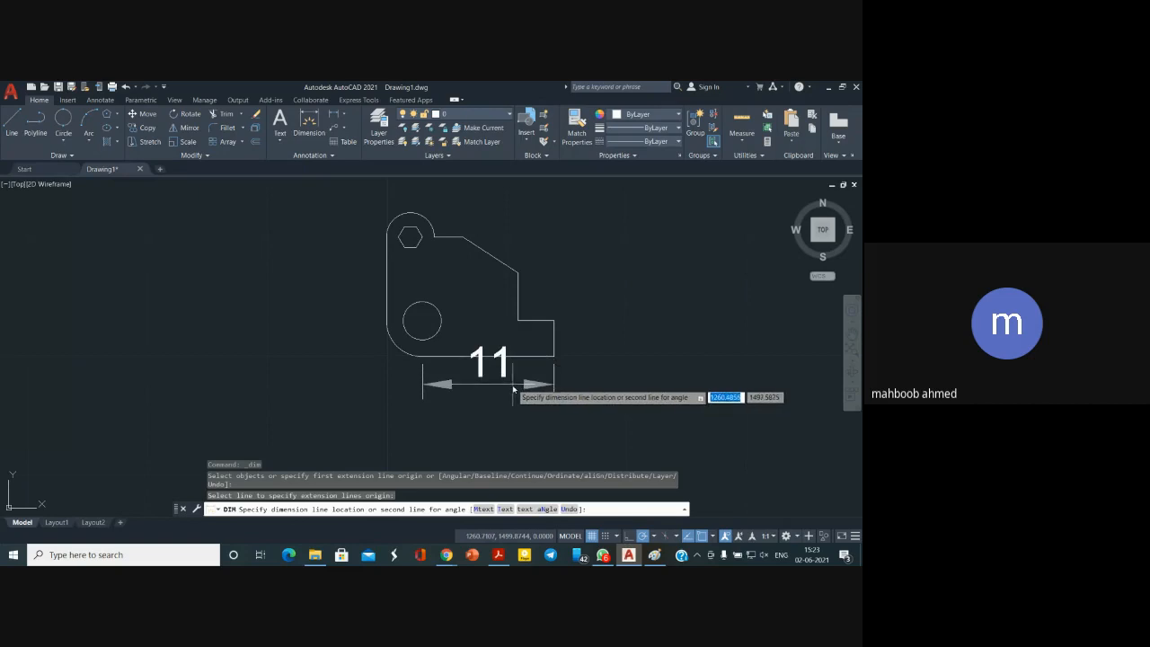
pyautogui.click(520, 394)
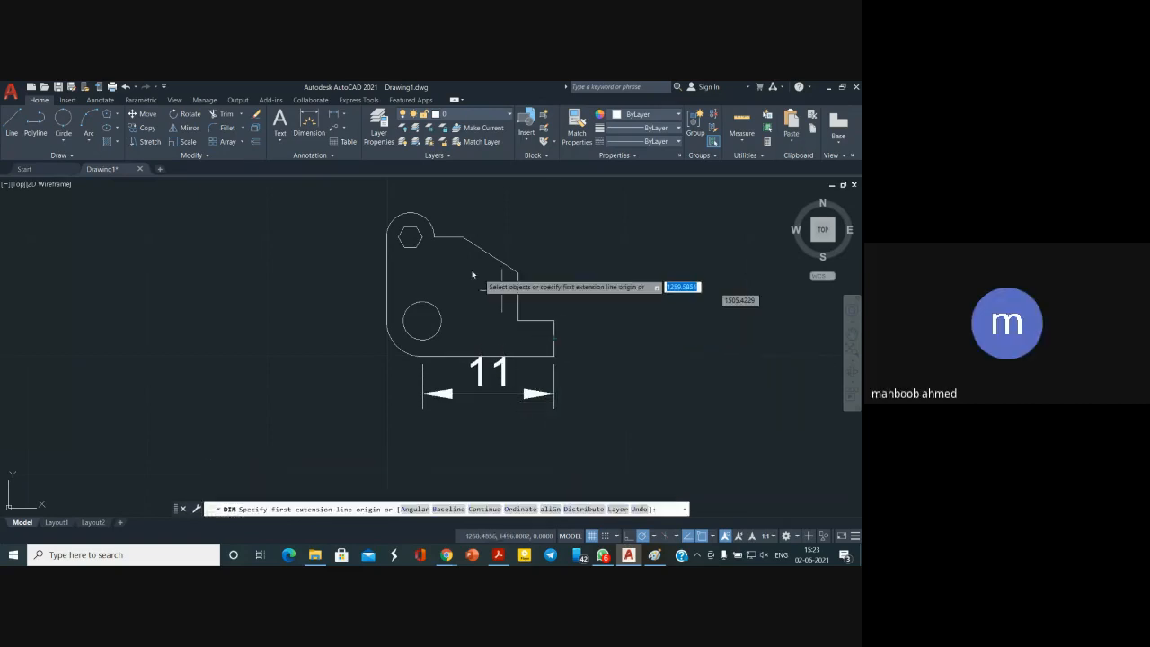
pyautogui.click(552, 335)
pyautogui.click(593, 337)
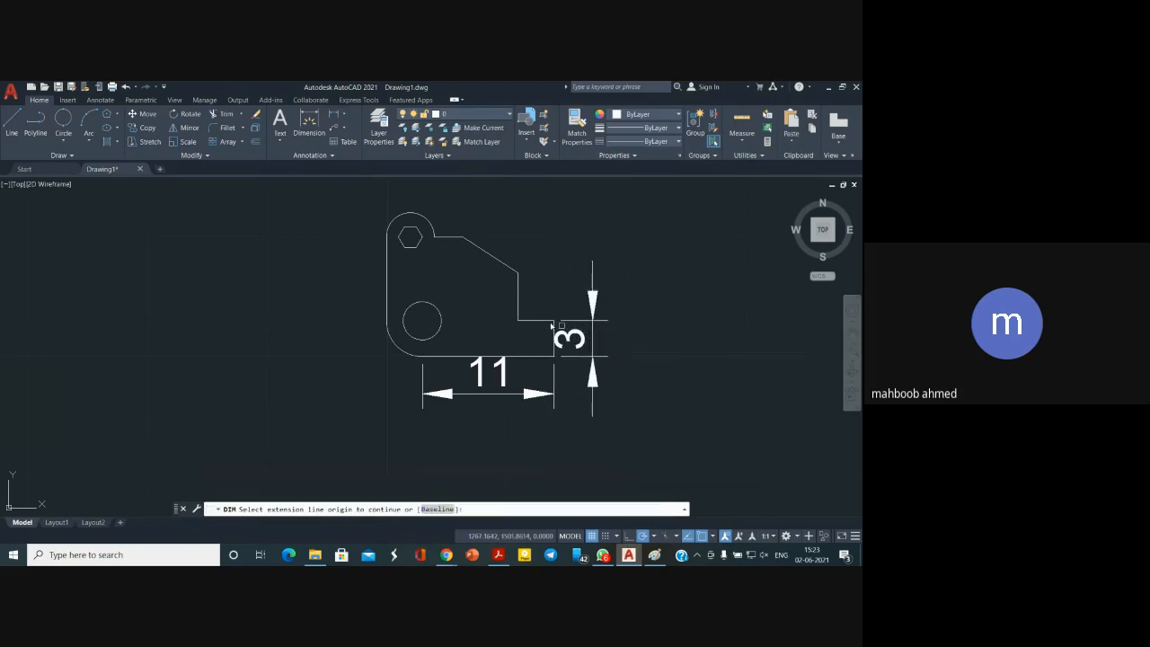
# Try a vertical dimension from the step's horizontal edge to a free point above it, and undo the dimensions just added
pyautogui.click(536, 320)
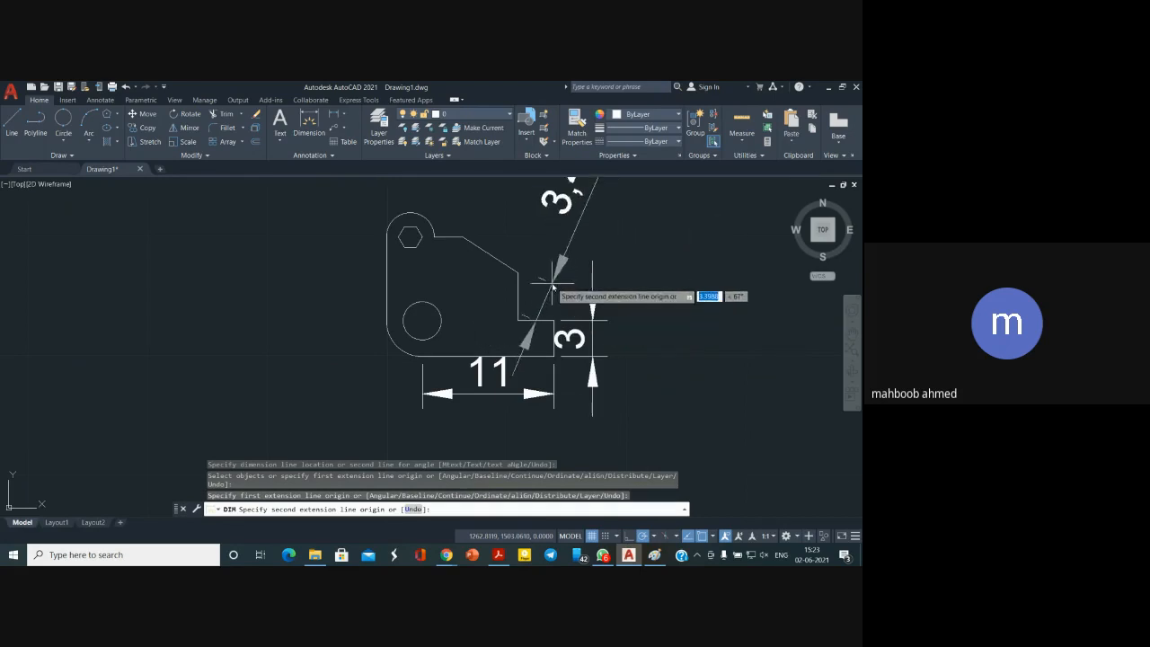
pyautogui.click(546, 289)
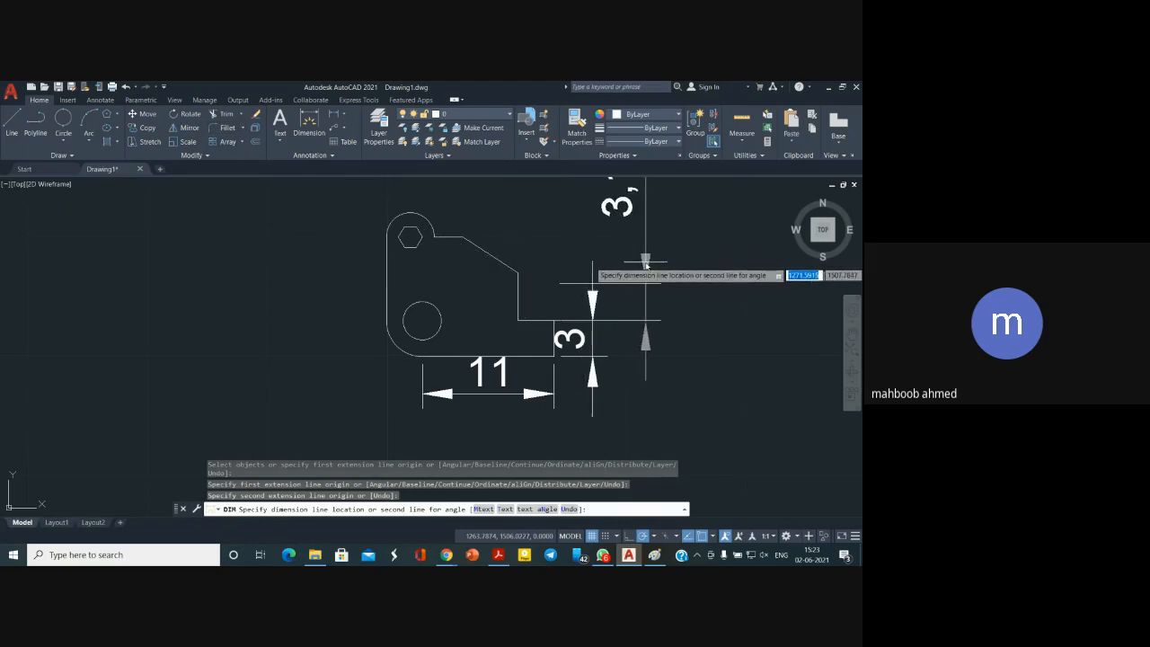
pyautogui.scroll(-5, 645, 269)
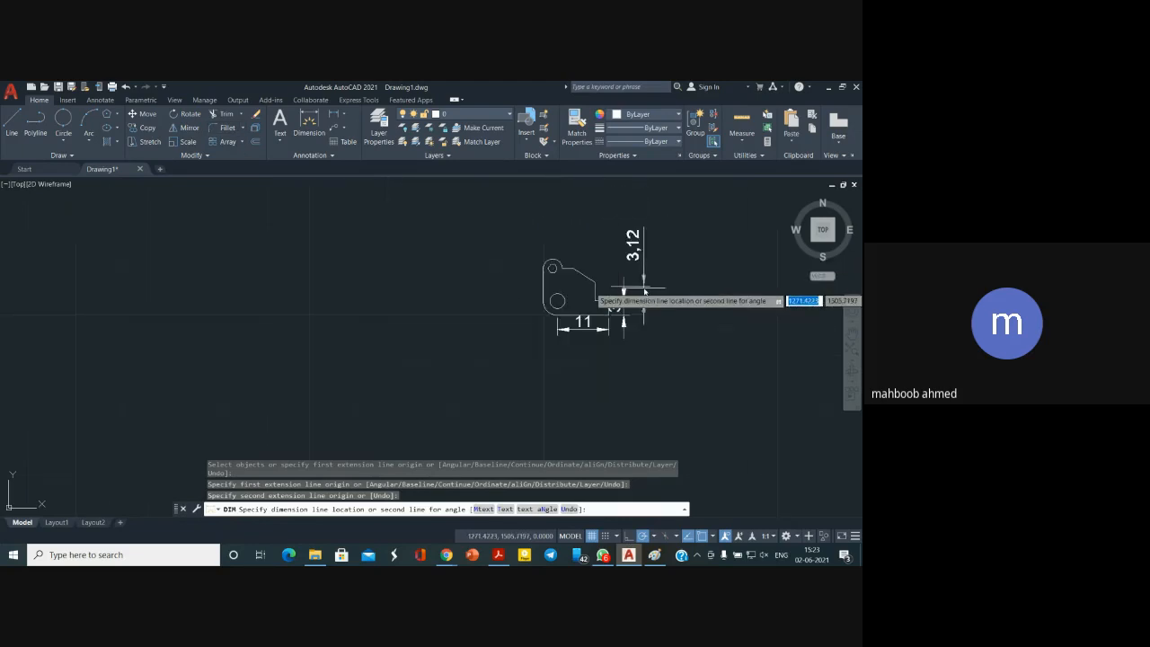
pyautogui.click(644, 290)
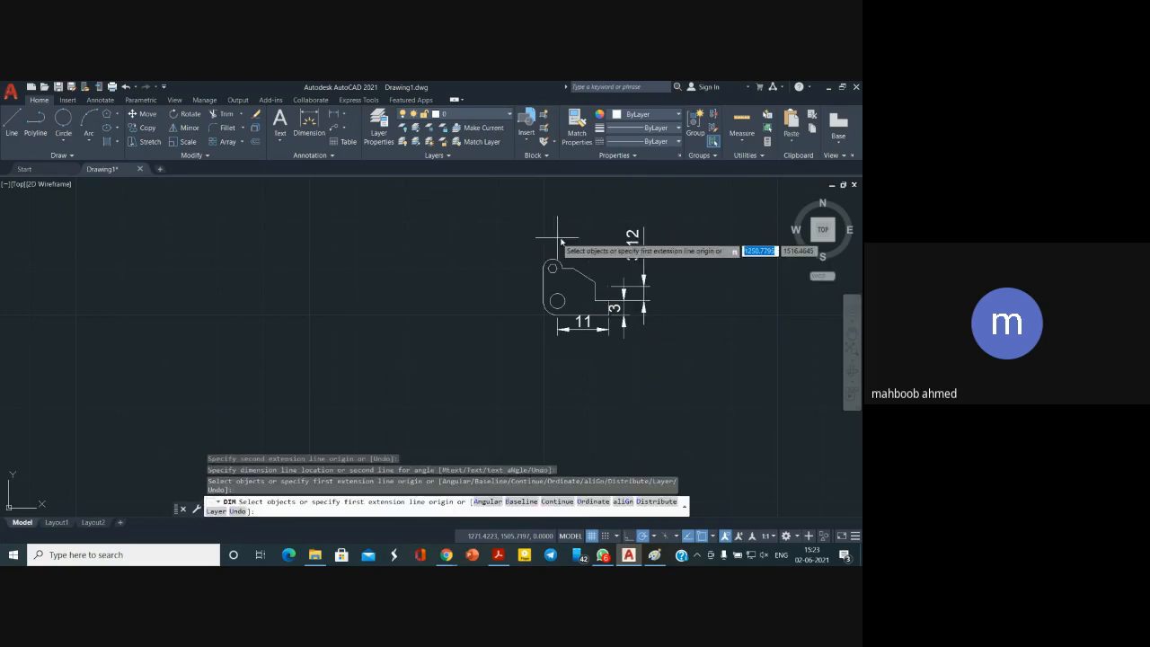
pyautogui.click(127, 87)
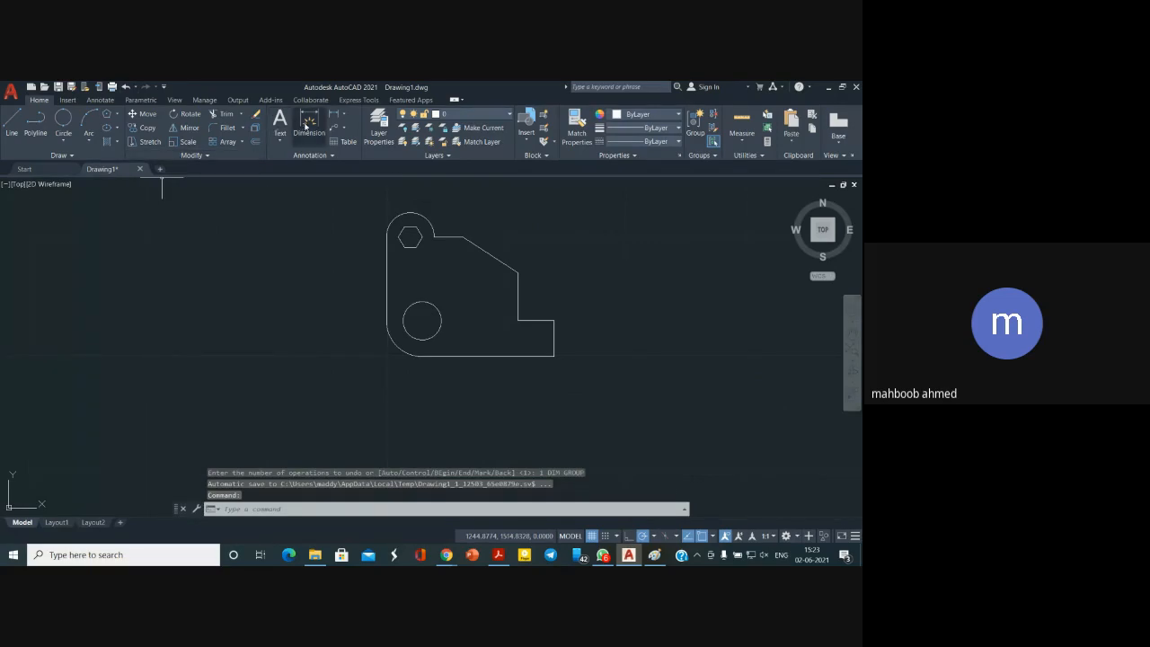
# Place a dimension below the plate's bottom edge and undo it
pyautogui.click(306, 126)
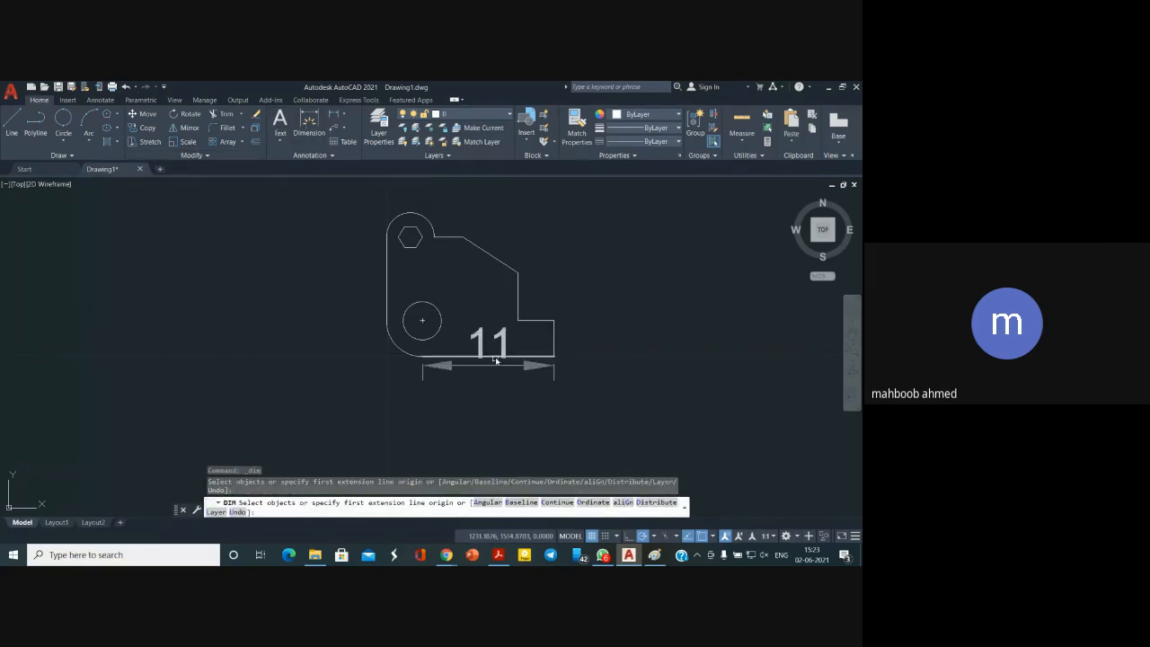
pyautogui.click(495, 358)
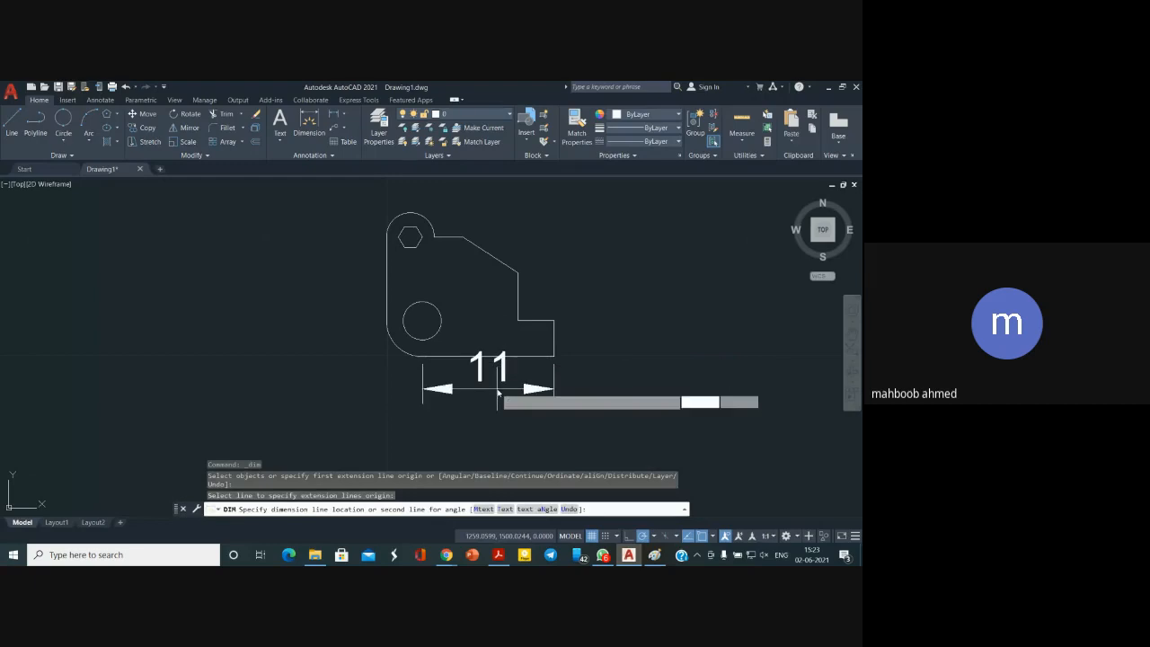
pyautogui.click(497, 393)
pyautogui.scroll(5, 480, 384)
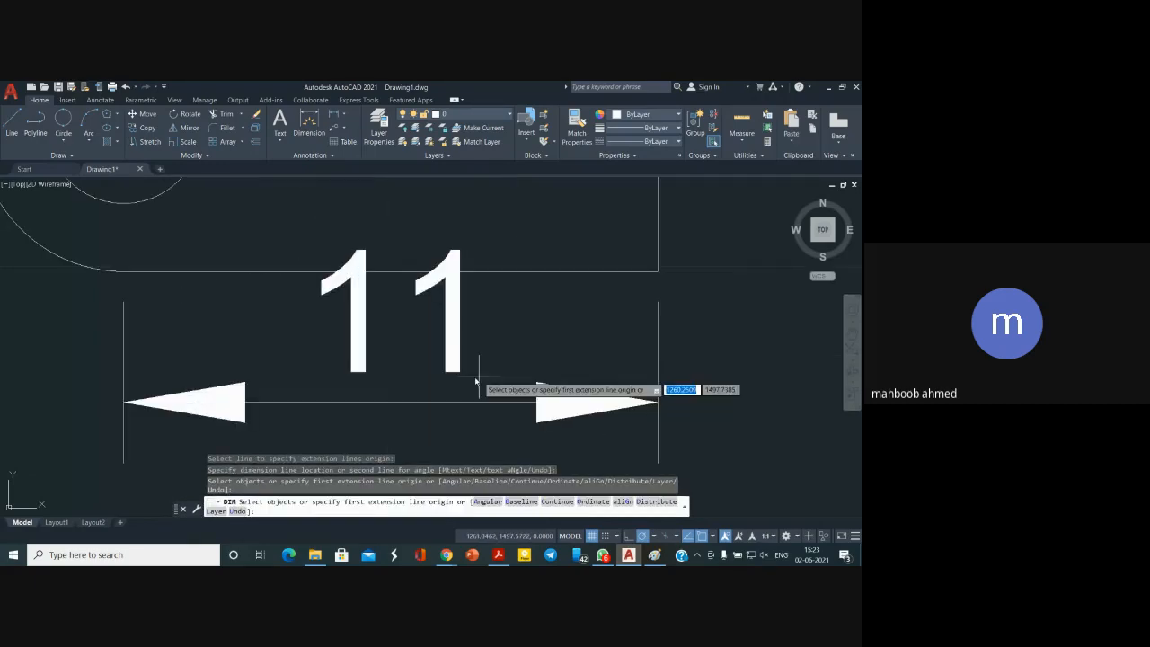
pyautogui.click(126, 87)
pyautogui.scroll(4, 437, 355)
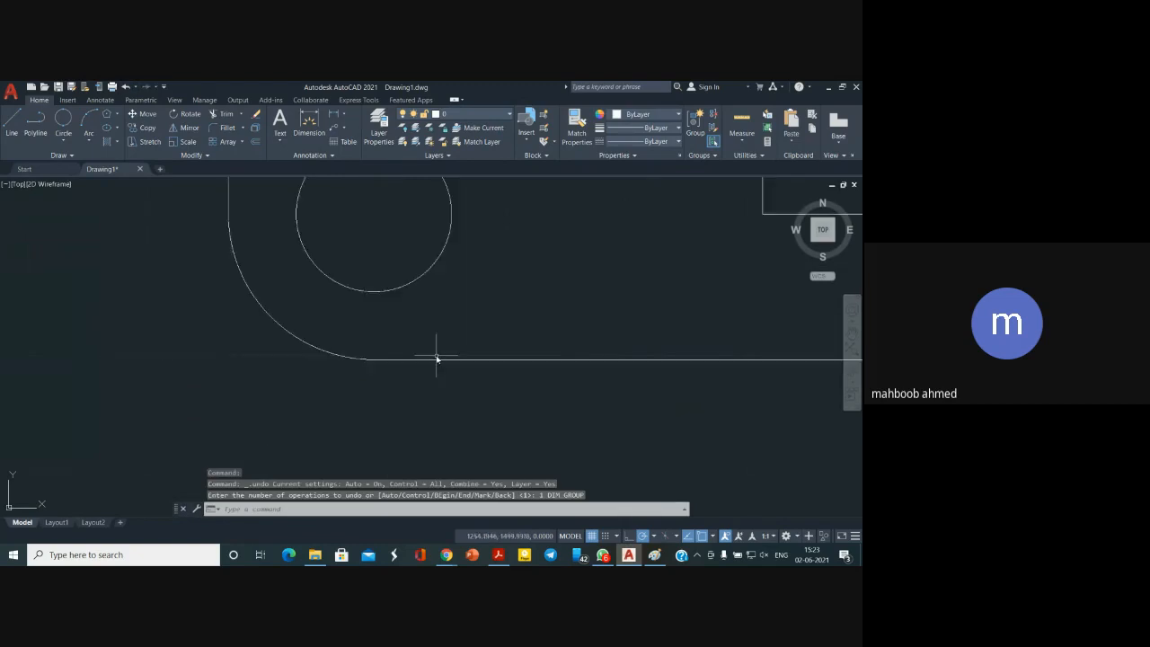
pyautogui.scroll(-4, 445, 337)
pyautogui.scroll(-2, 508, 334)
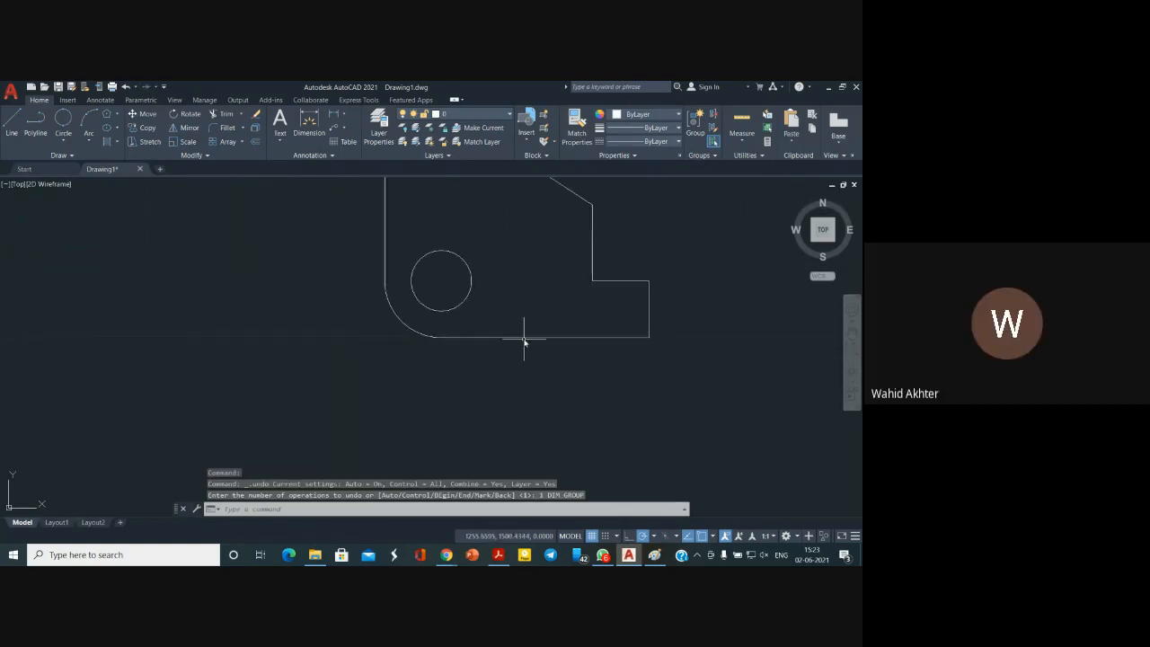
pyautogui.click(525, 339)
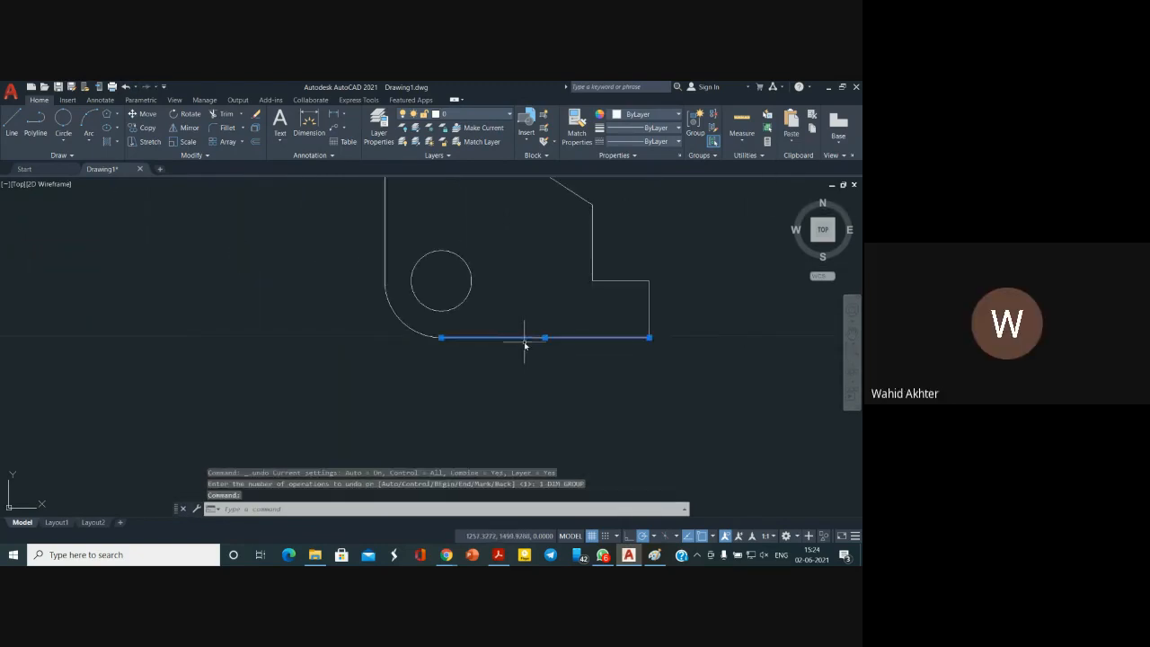
pyautogui.click(511, 362)
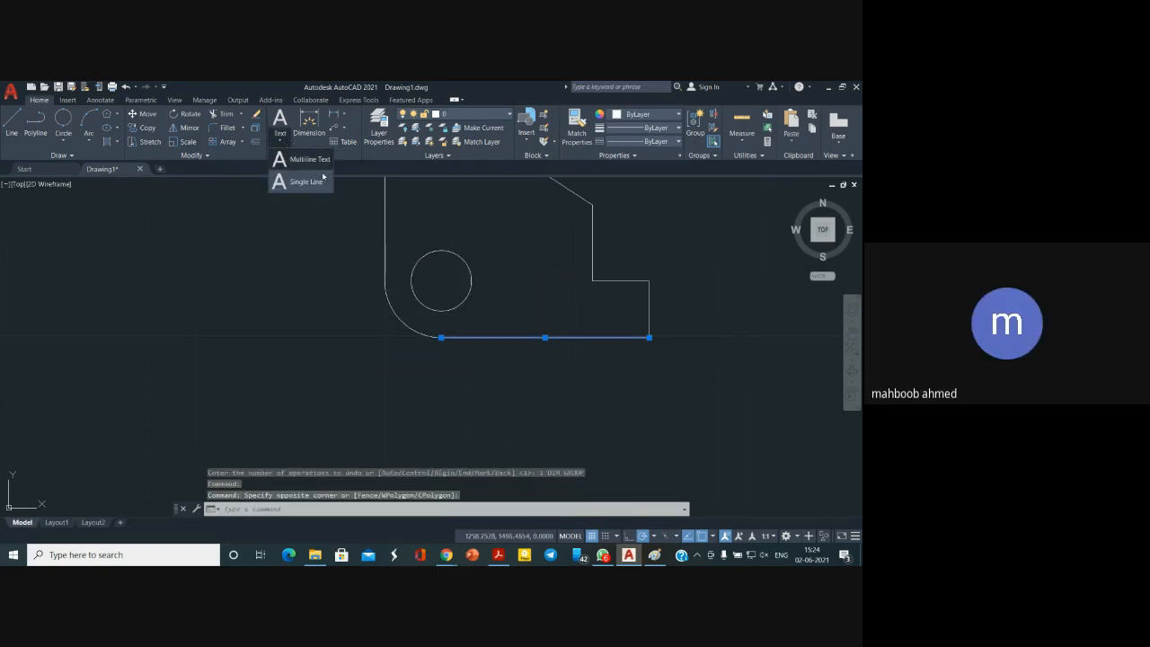
pyautogui.click(174, 100)
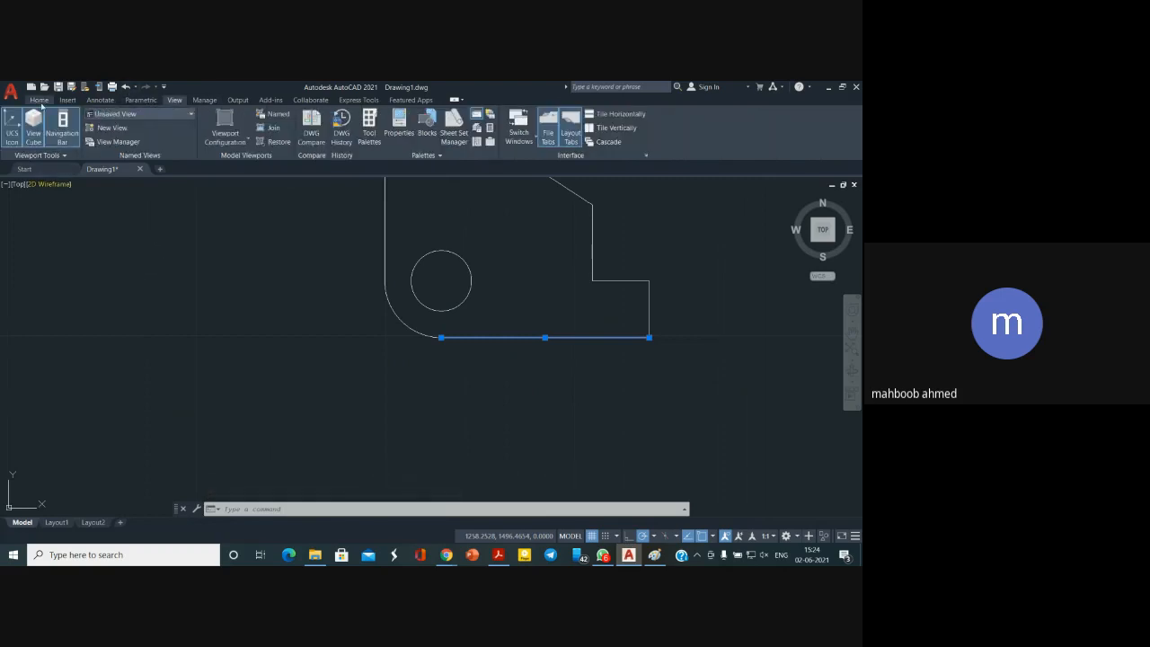
pyautogui.click(41, 104)
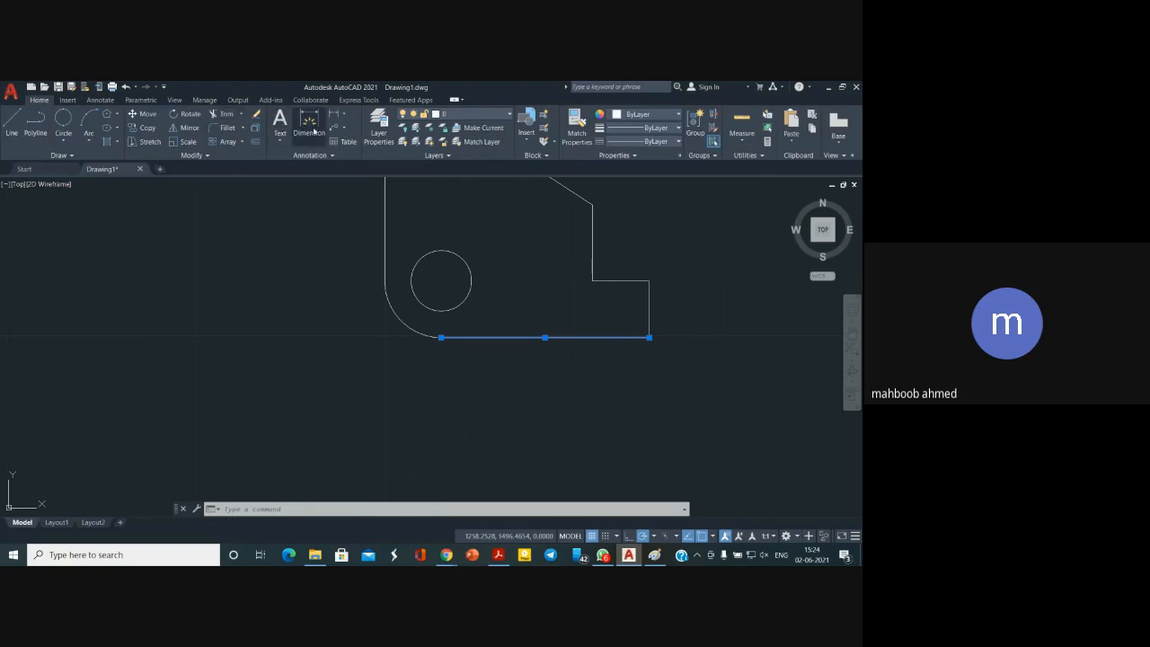
# Try a linear dimension from a point on the bottom edge to a free point below it, and undo it
pyautogui.click(345, 116)
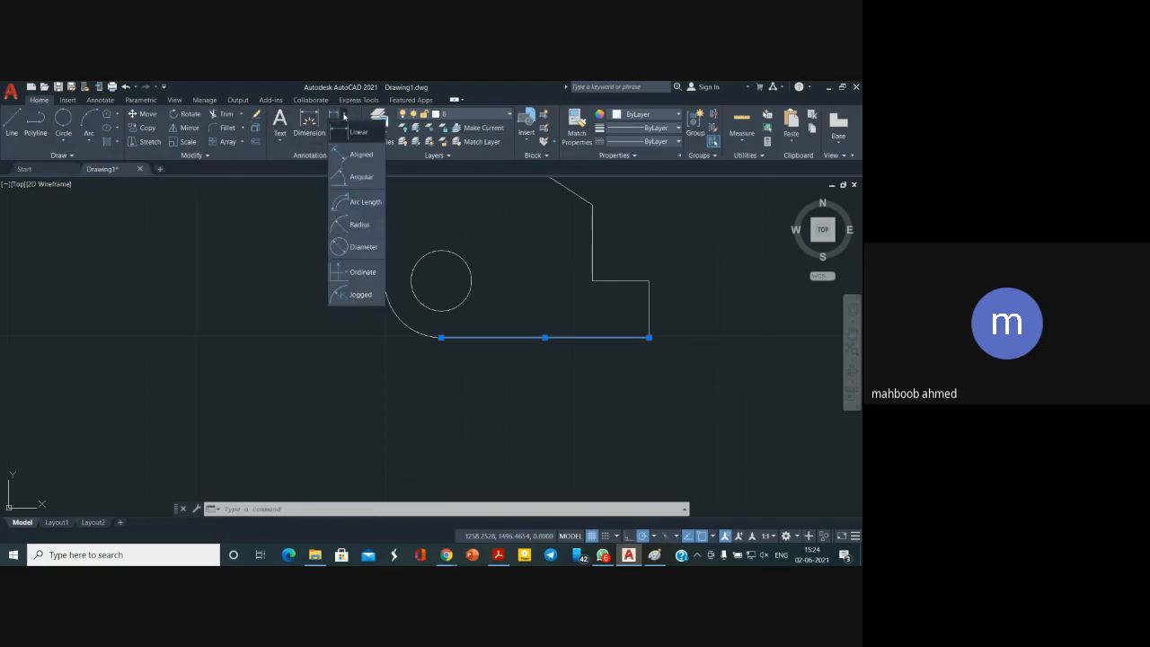
pyautogui.click(358, 133)
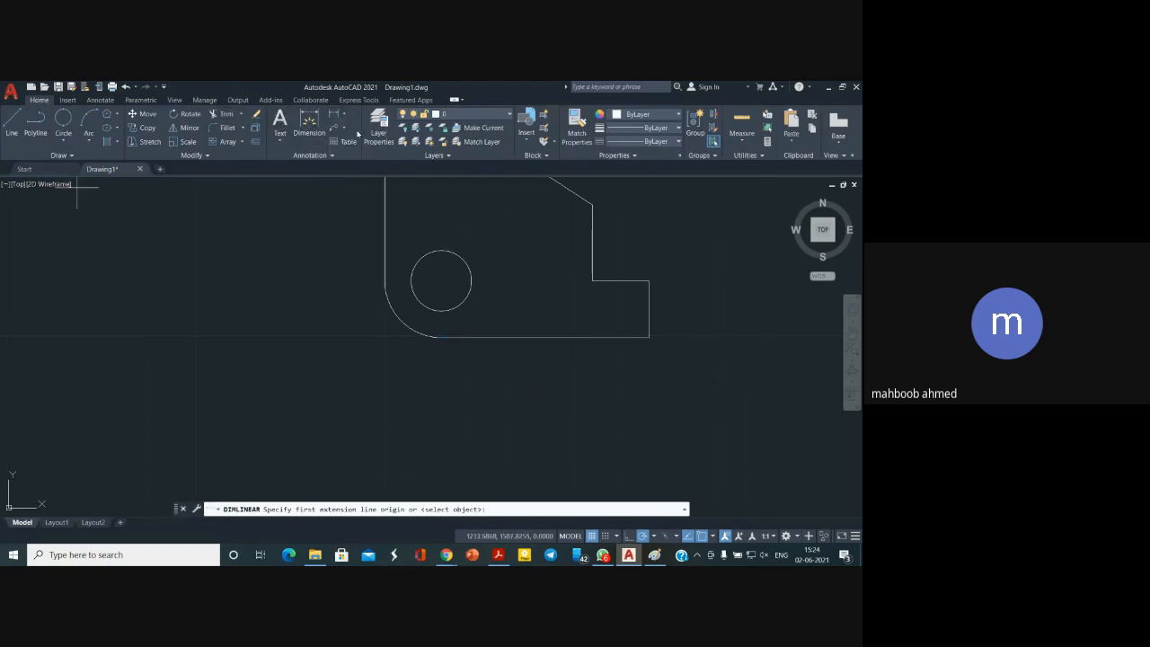
pyautogui.click(509, 341)
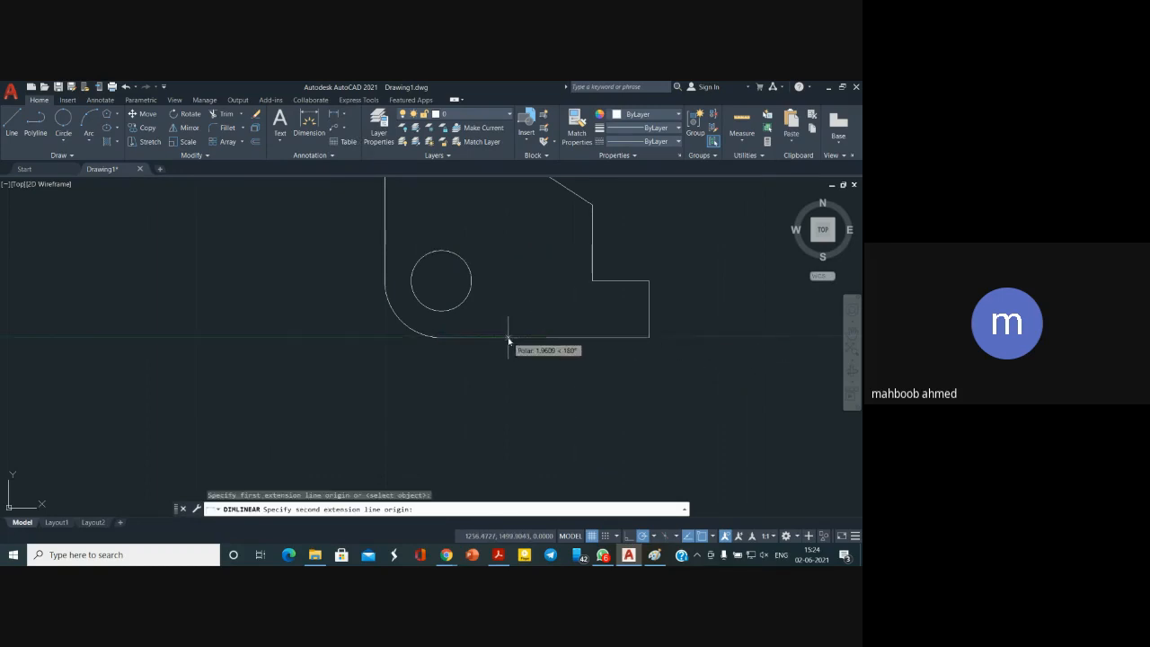
pyautogui.click(500, 378)
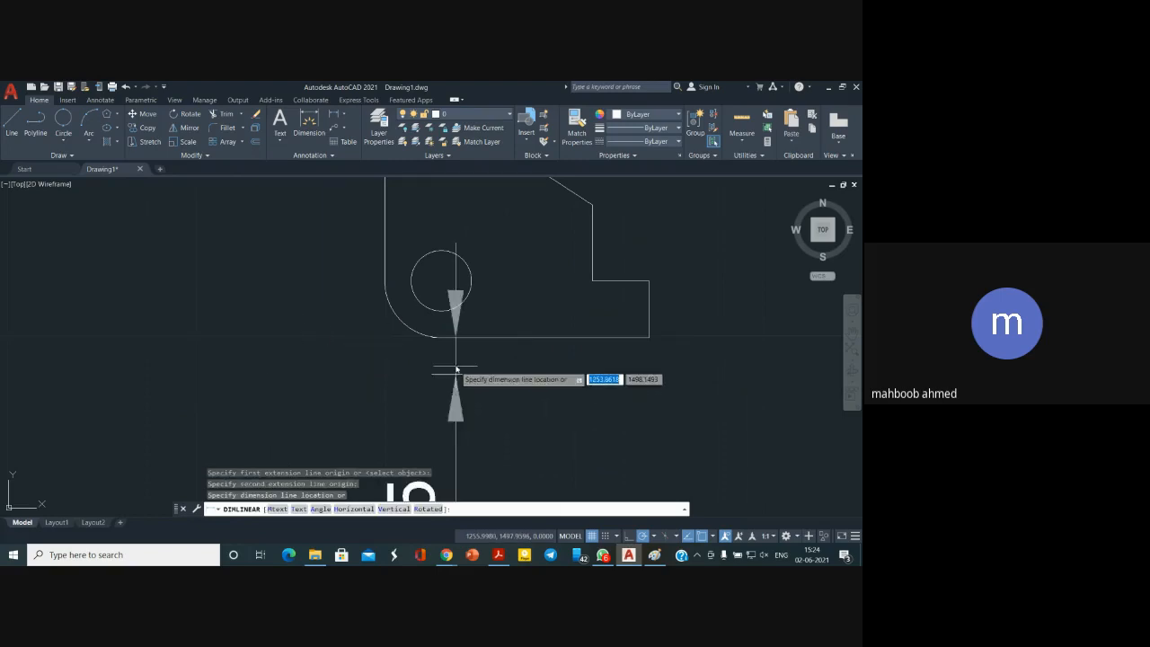
pyautogui.click(461, 388)
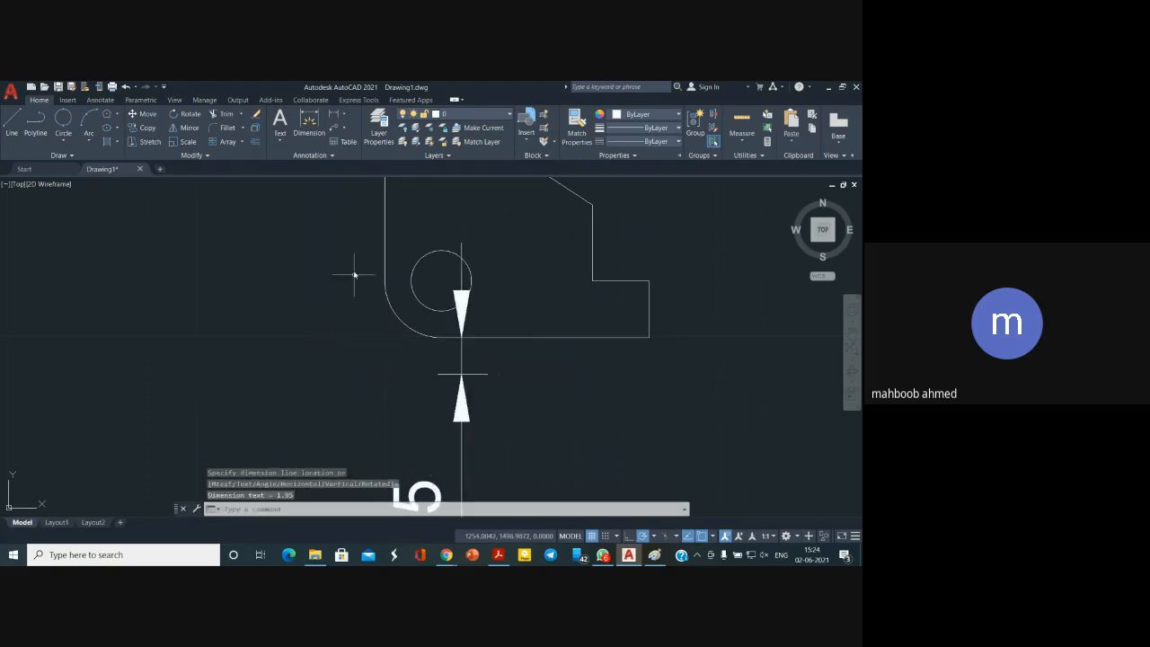
pyautogui.click(127, 87)
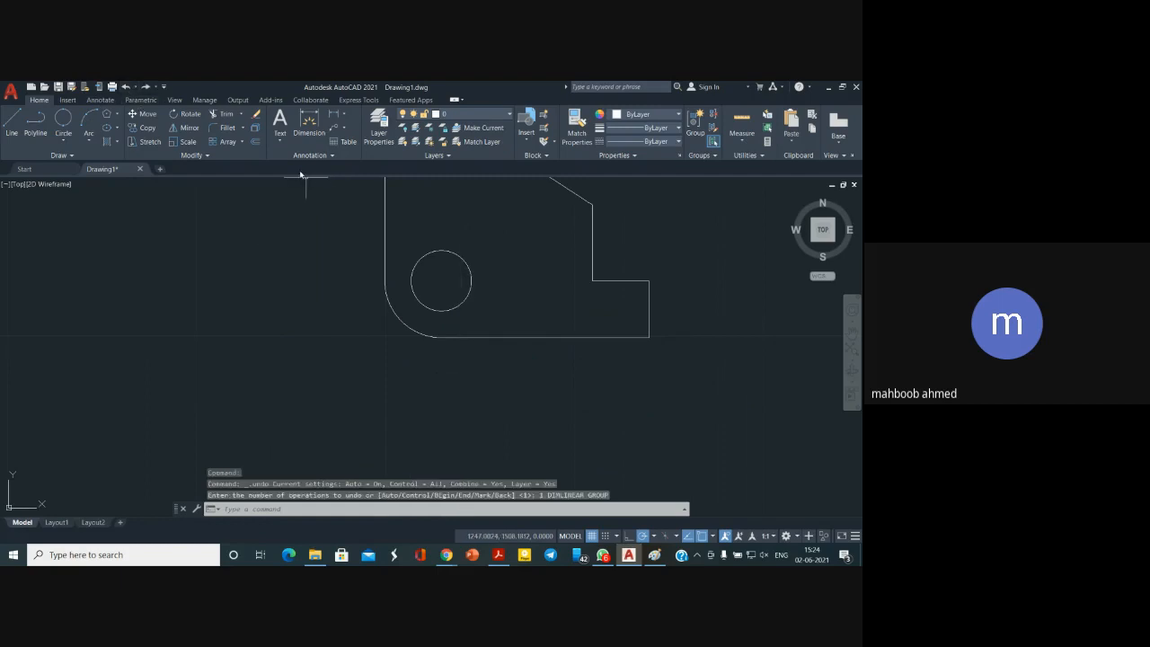
# Dimension the bottom edge again and add a vertical dimension beside the lower-right step's short end edge
pyautogui.click(309, 126)
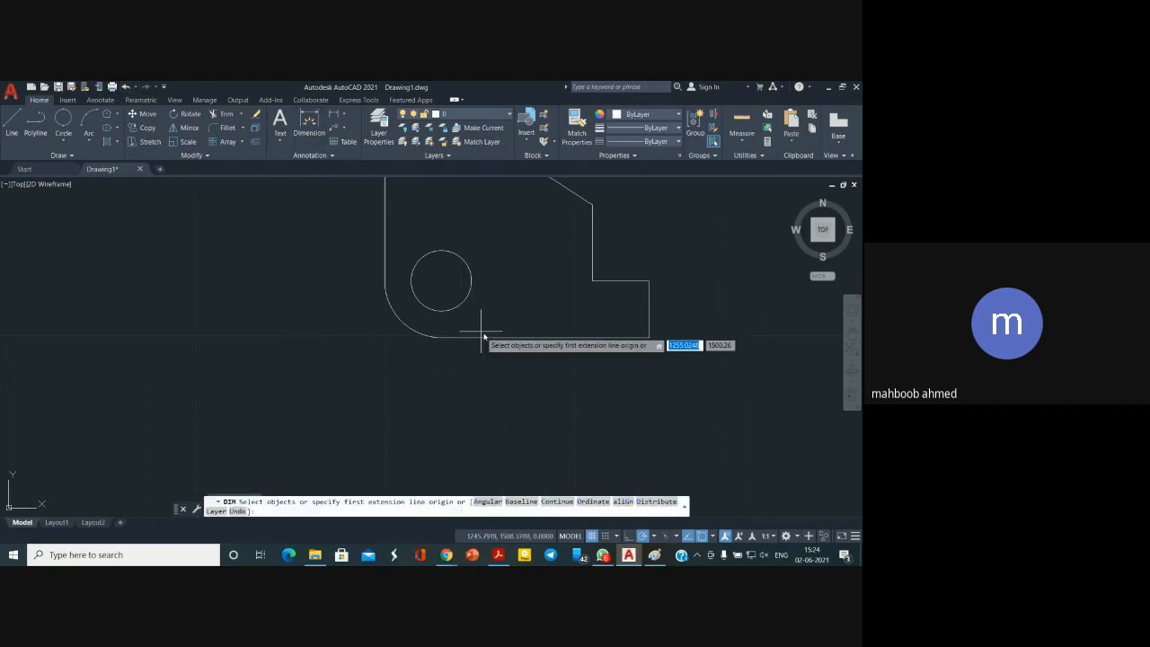
pyautogui.click(534, 338)
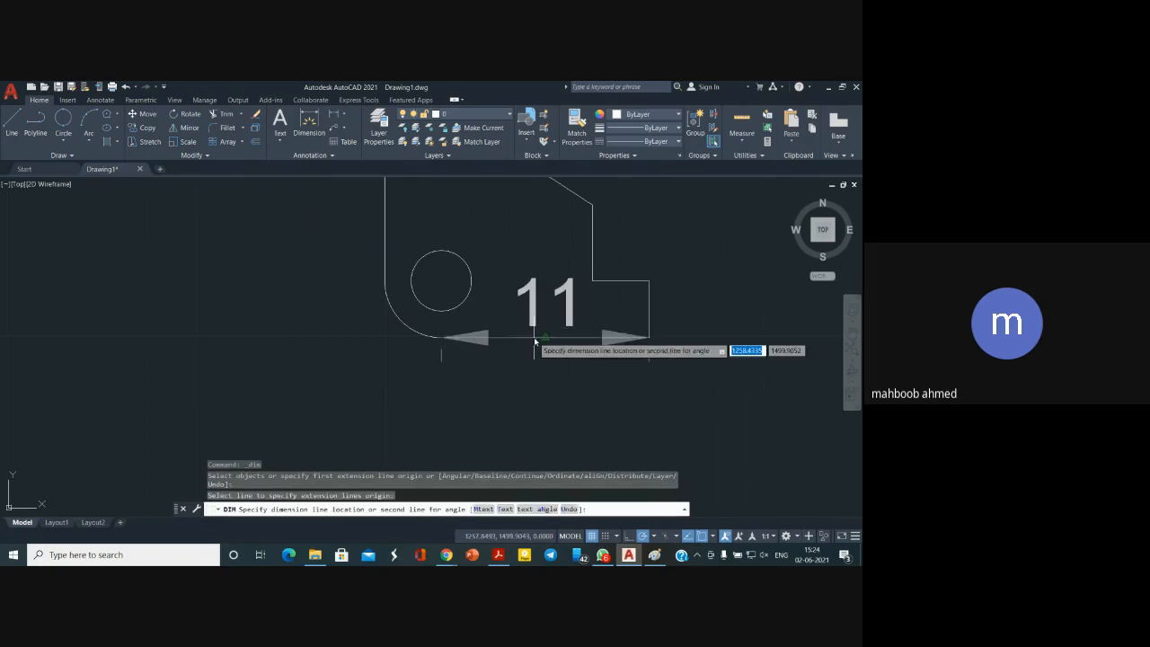
pyautogui.click(531, 413)
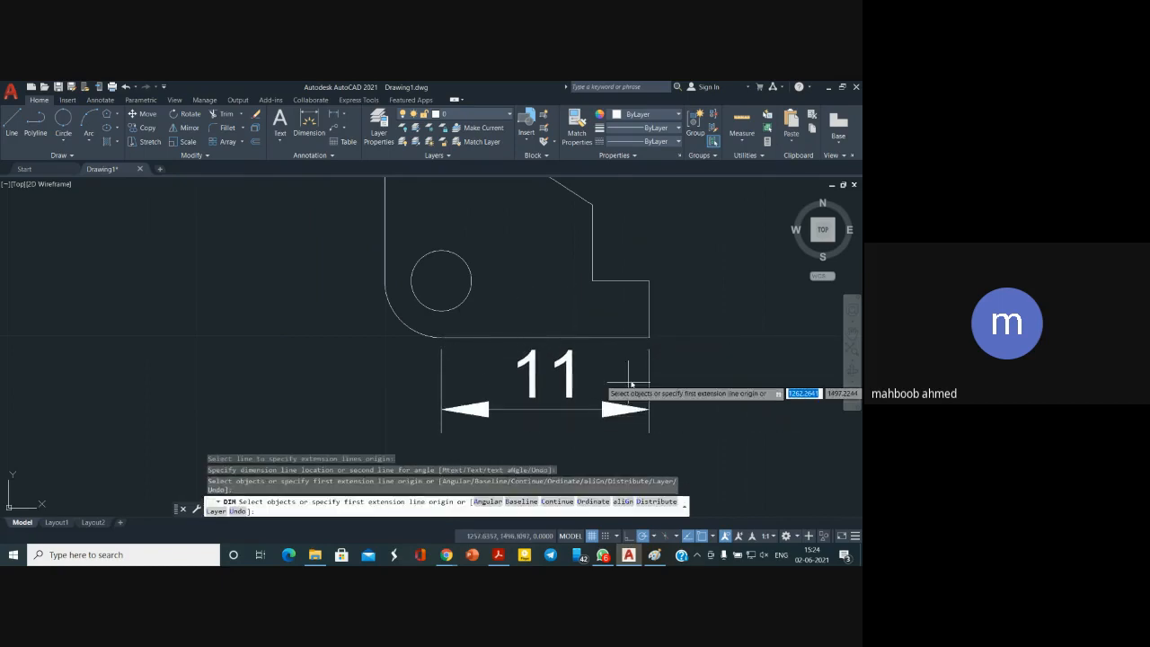
pyautogui.click(656, 300)
pyautogui.click(680, 299)
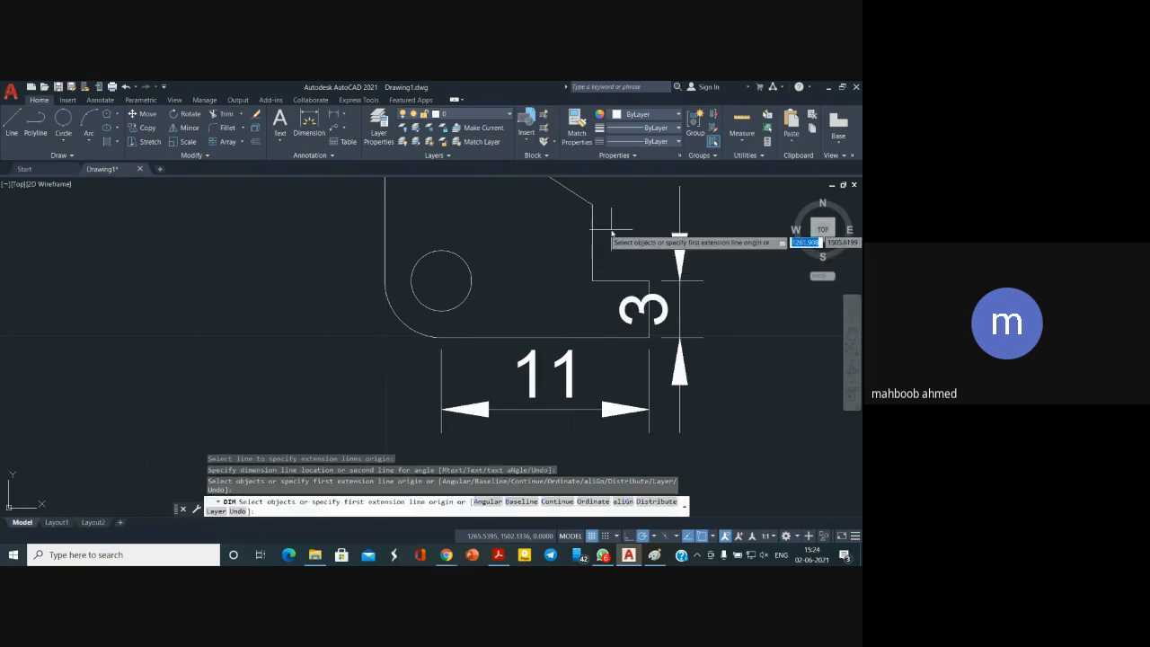
# Try a dimension from the vertical edge above the step to a free point beside it, and undo the dimensions
pyautogui.click(310, 121)
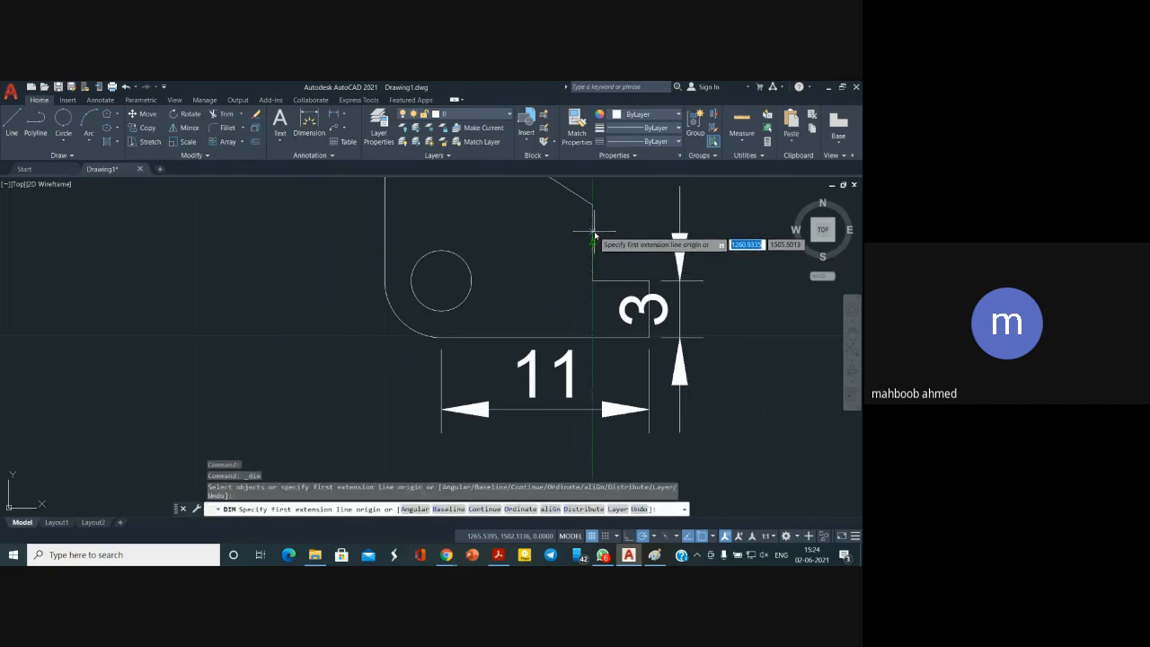
pyautogui.click(593, 238)
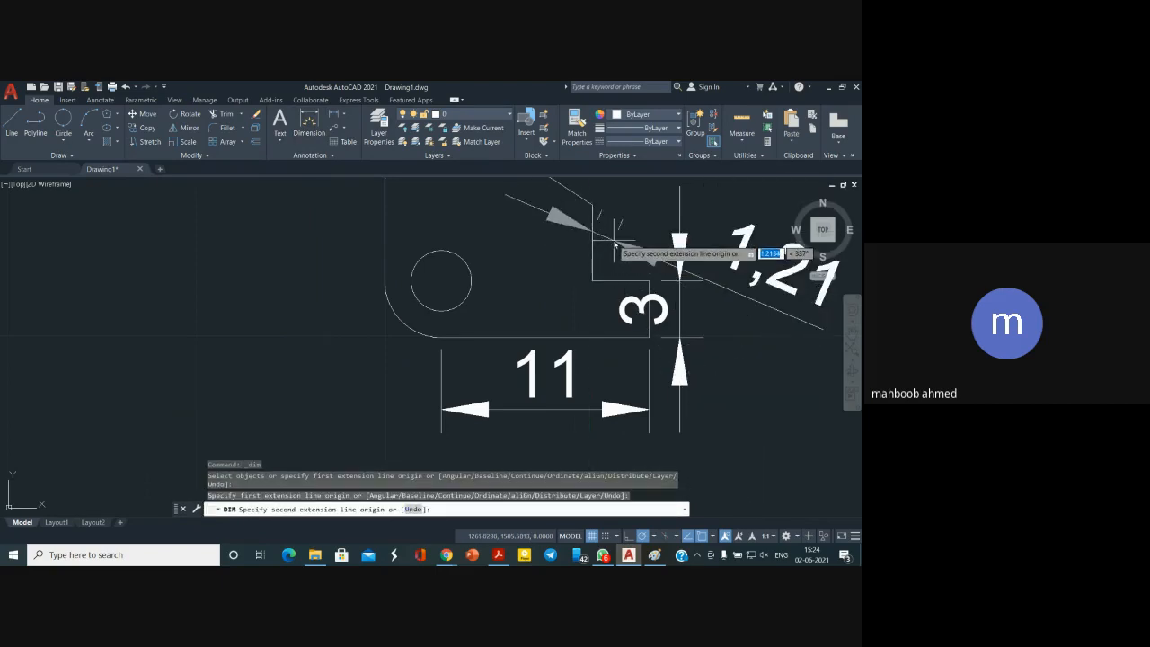
pyautogui.click(614, 244)
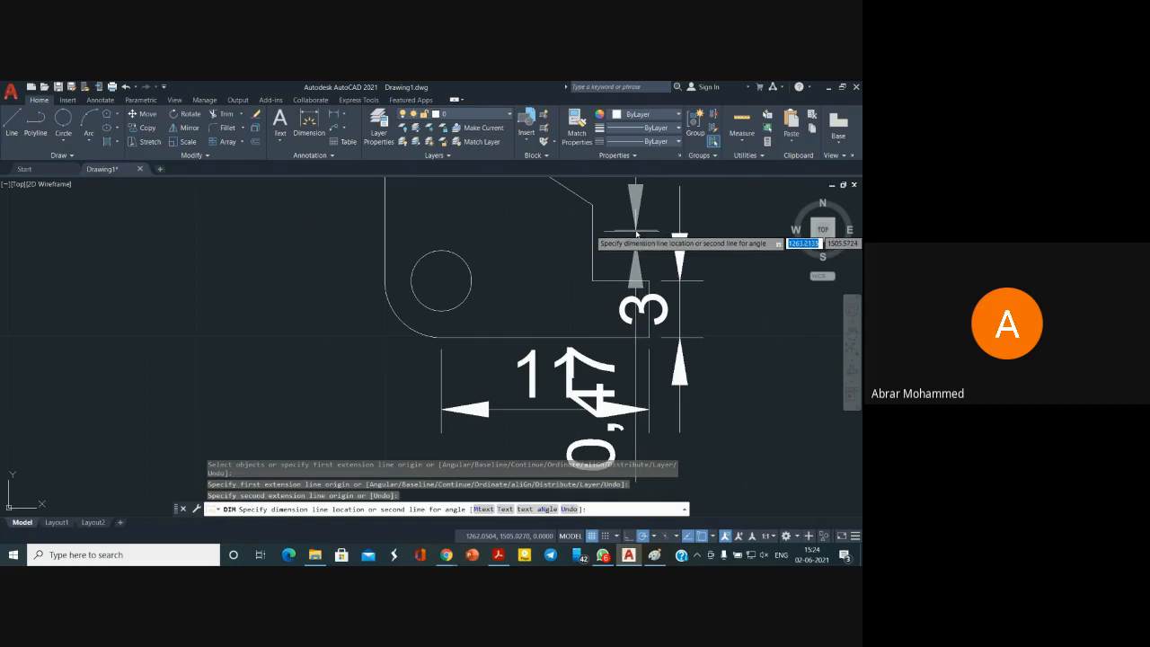
pyautogui.click(634, 235)
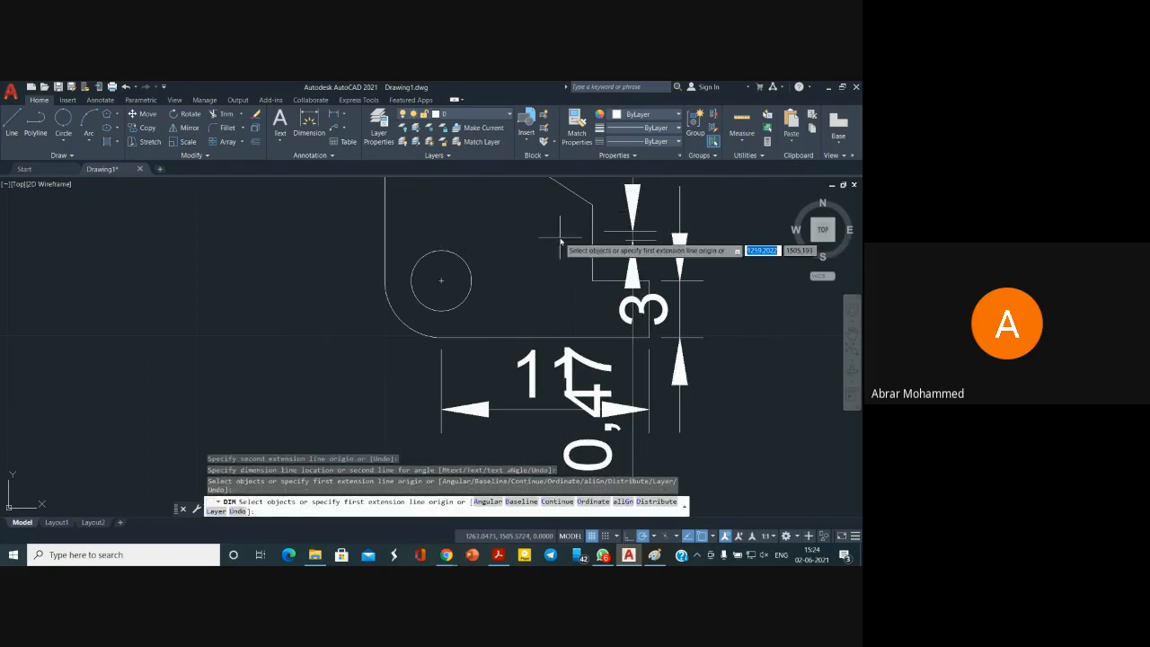
pyautogui.click(124, 87)
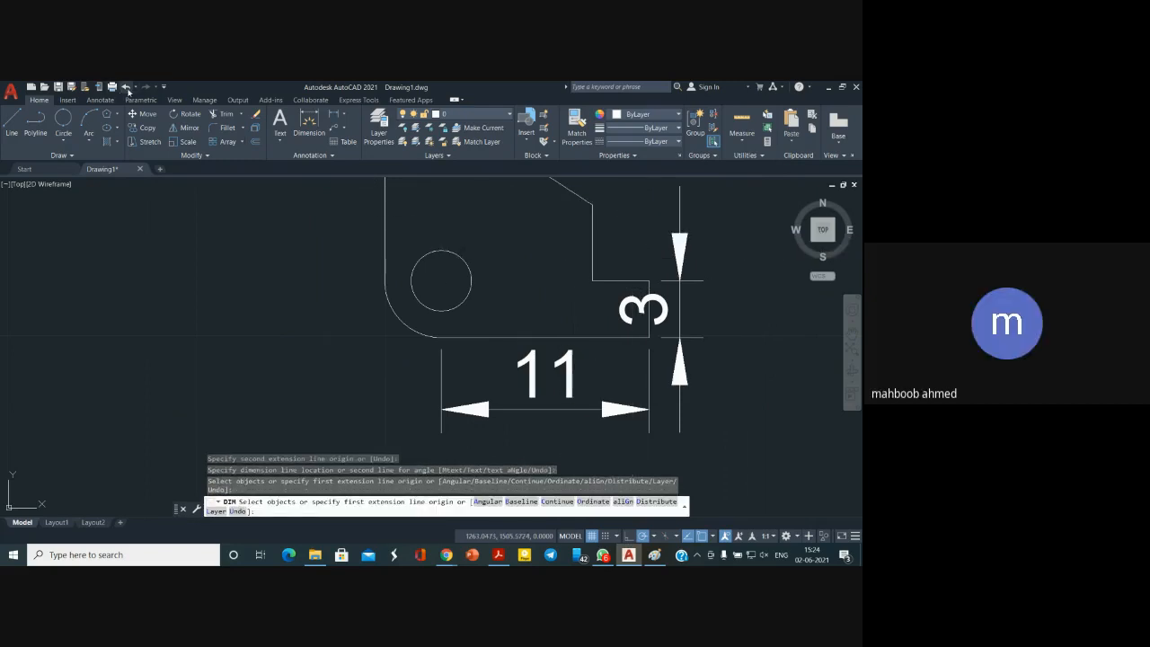
# Bring up the choice of individual dimension types, such as Linear, Aligned, Radius and Diameter
pyautogui.click(343, 133)
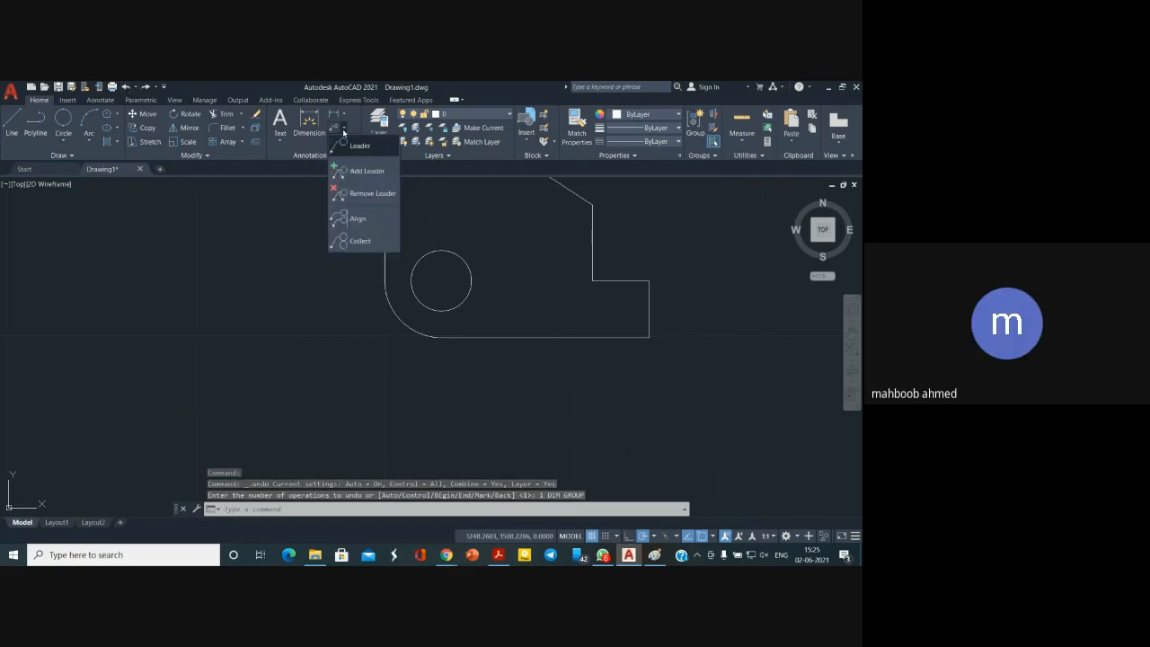
pyautogui.click(345, 117)
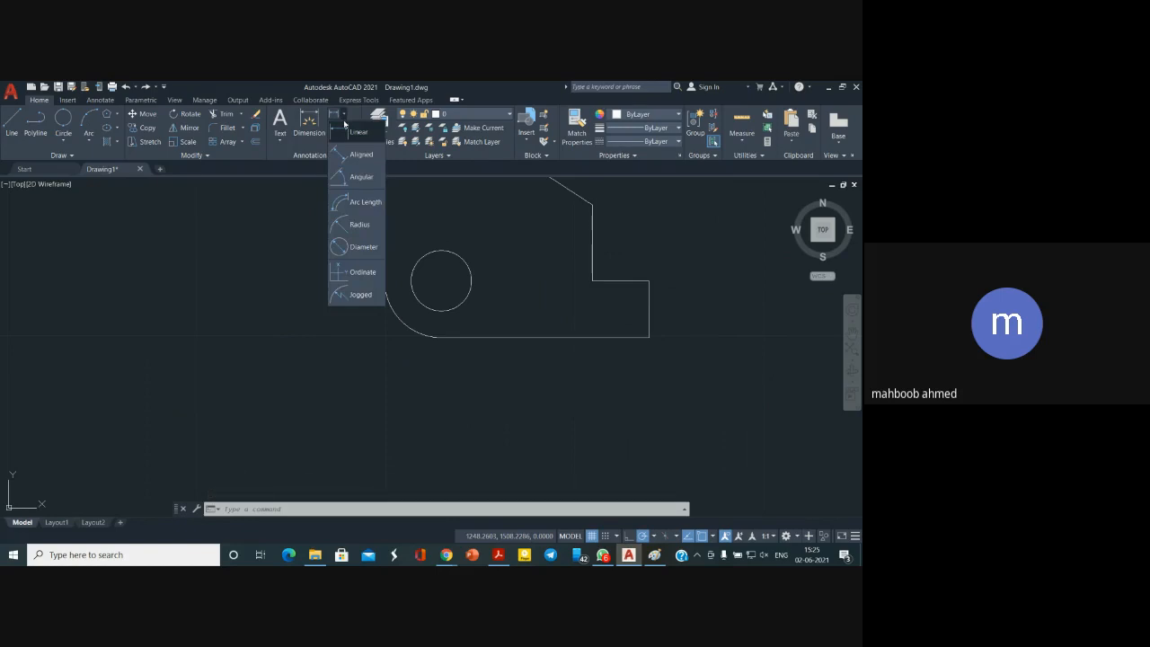
# Add a radius dimension to the lower circle of the bracket profile
pyautogui.click(350, 226)
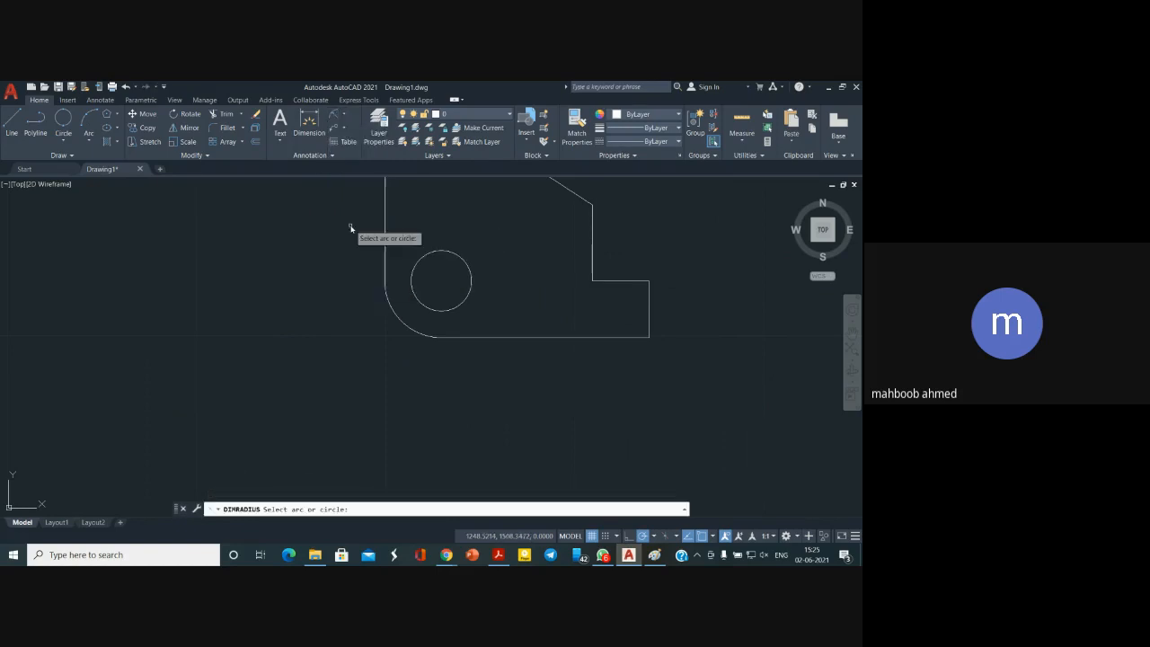
pyautogui.click(466, 263)
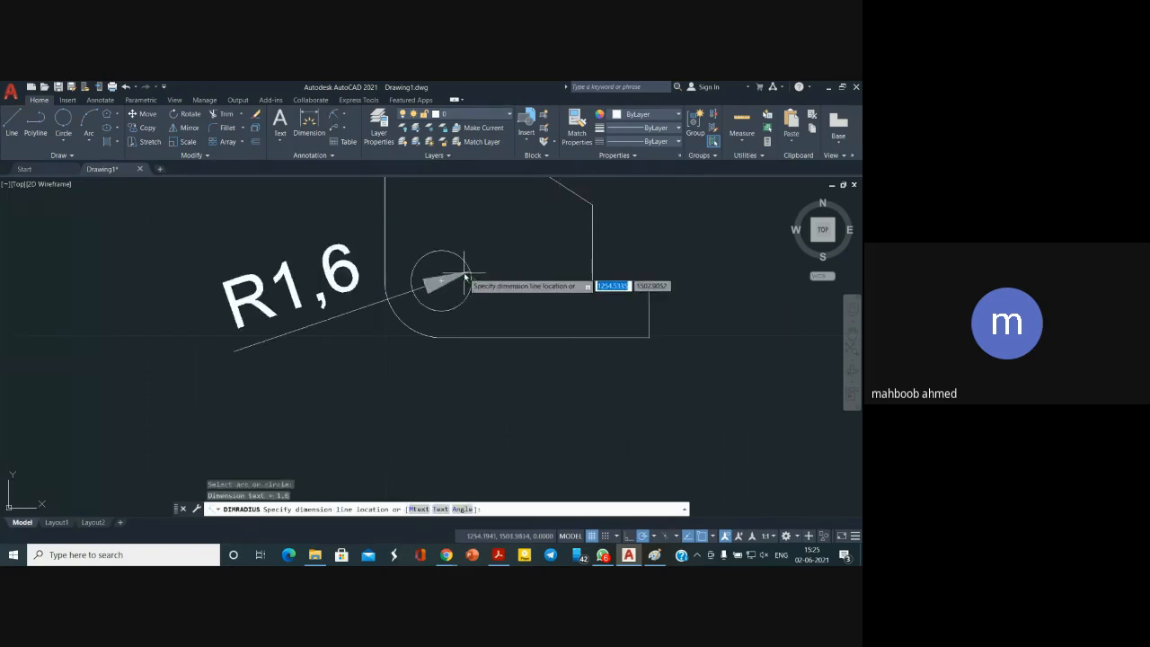
pyautogui.scroll(-2, 461, 277)
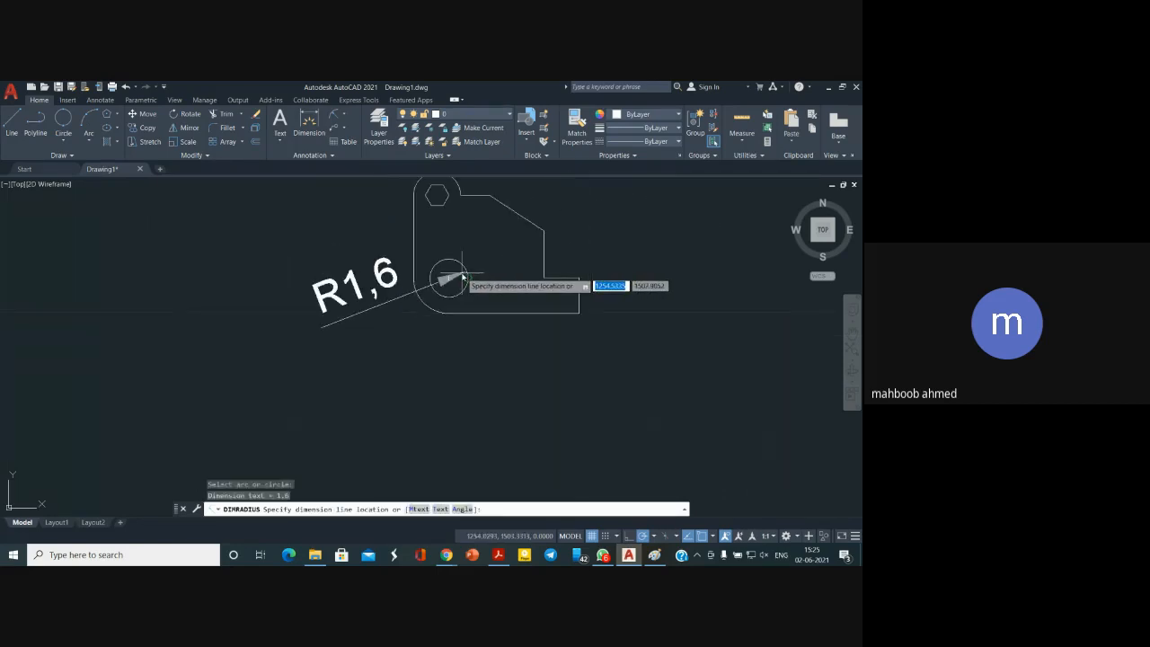
pyautogui.scroll(3, 466, 276)
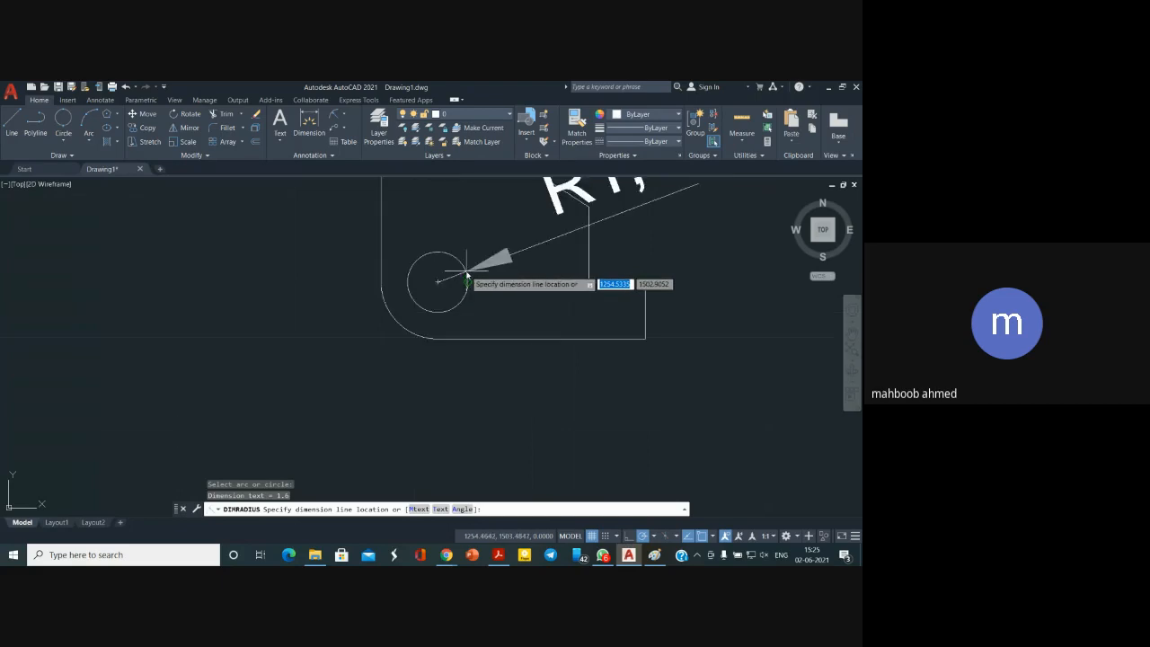
pyautogui.scroll(-3, 466, 275)
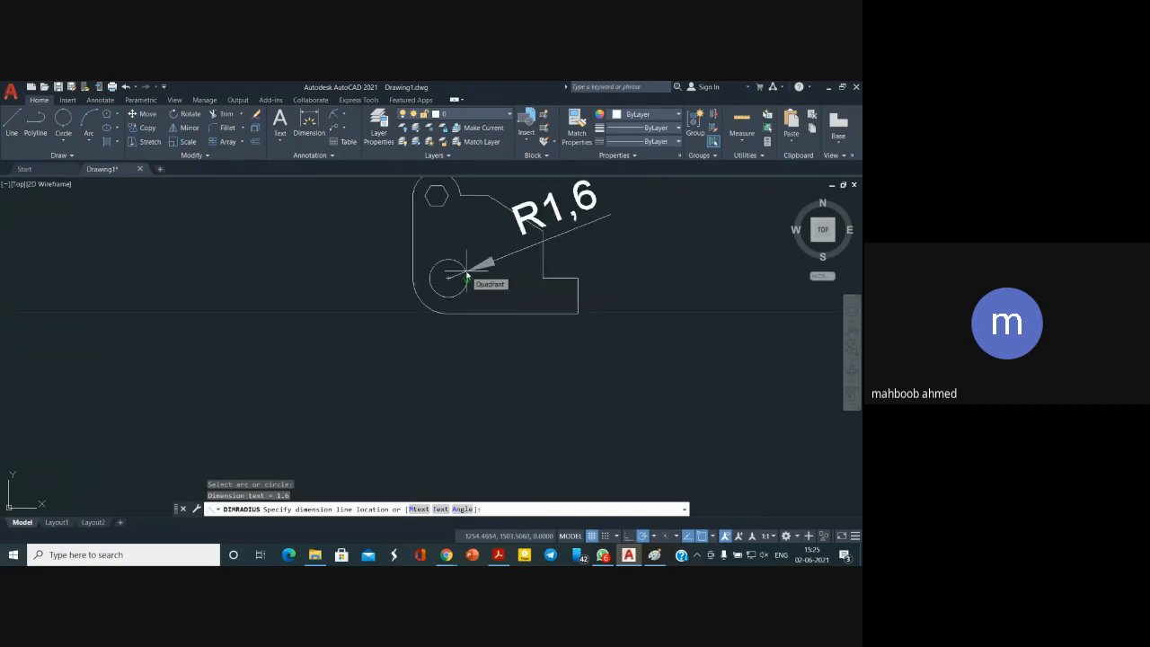
pyautogui.click(466, 275)
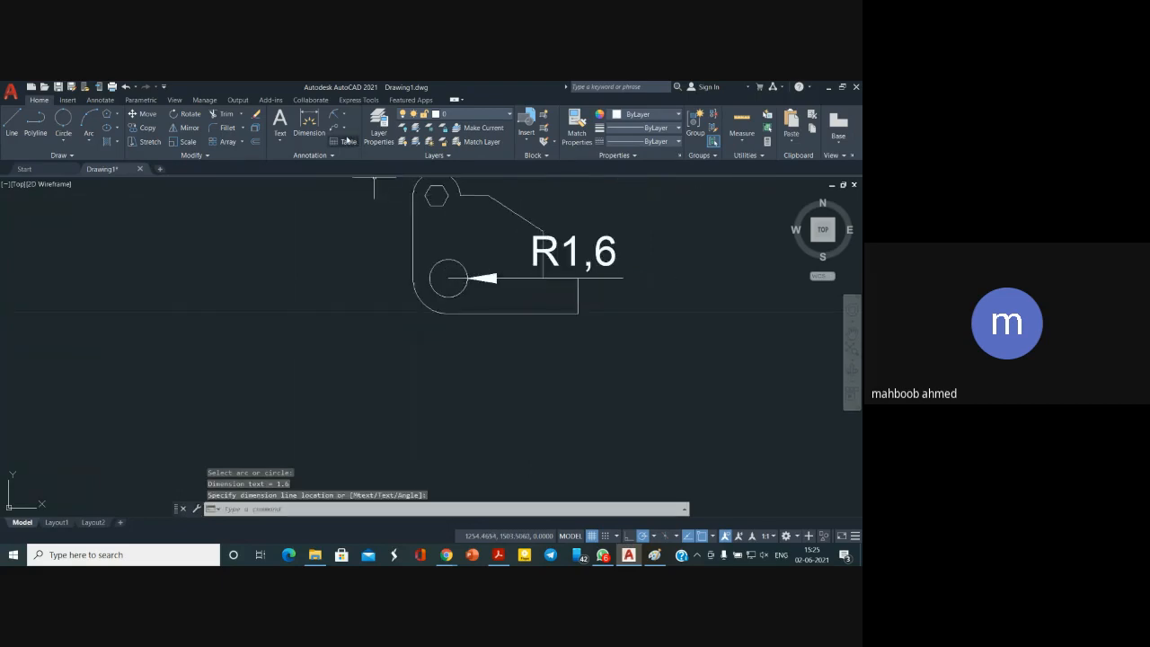
# Try to scale the circle's radius dimension using the circle's centre as base point
pyautogui.click(574, 252)
pyautogui.scroll(-2, 573, 253)
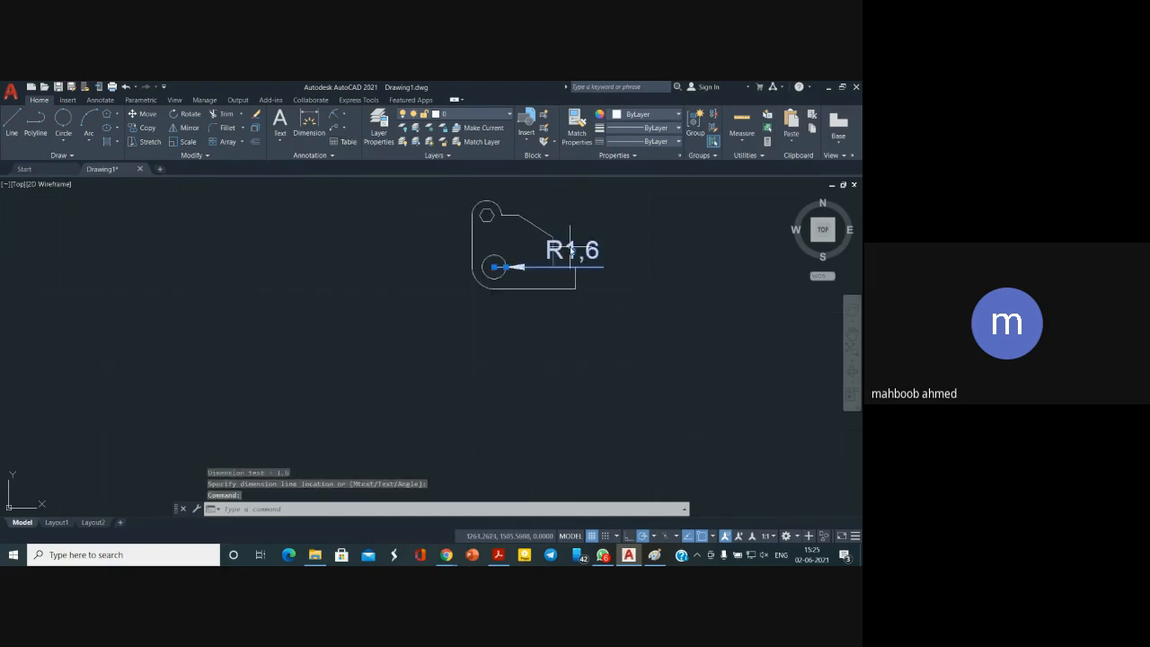
pyautogui.scroll(2, 573, 252)
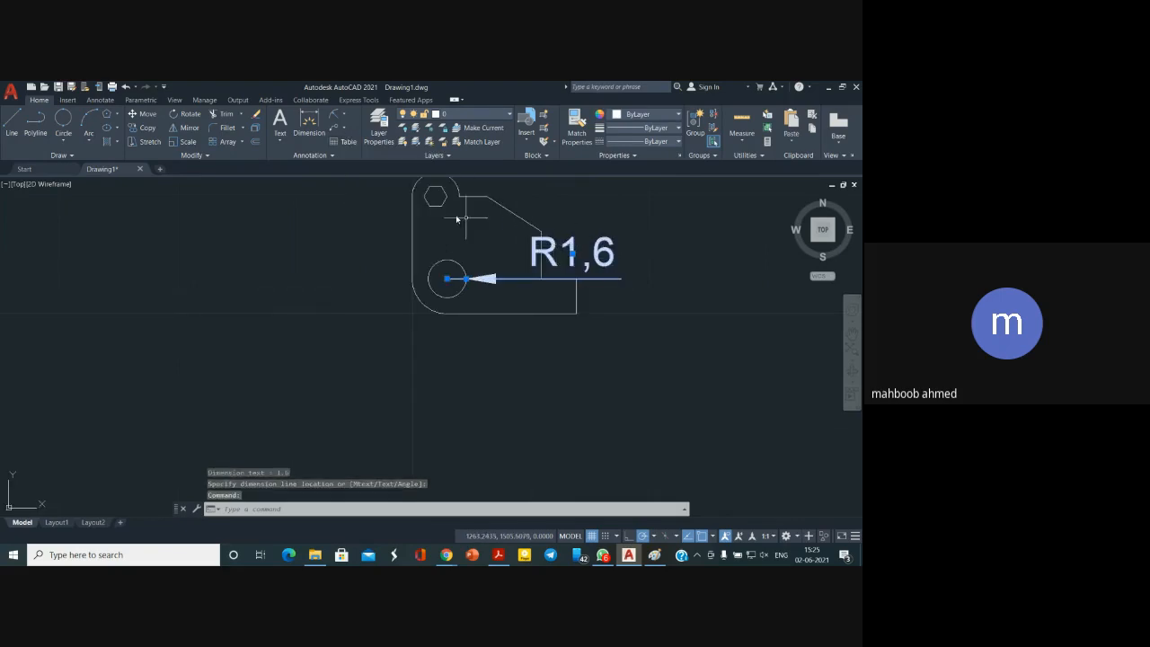
pyautogui.rightClick(571, 253)
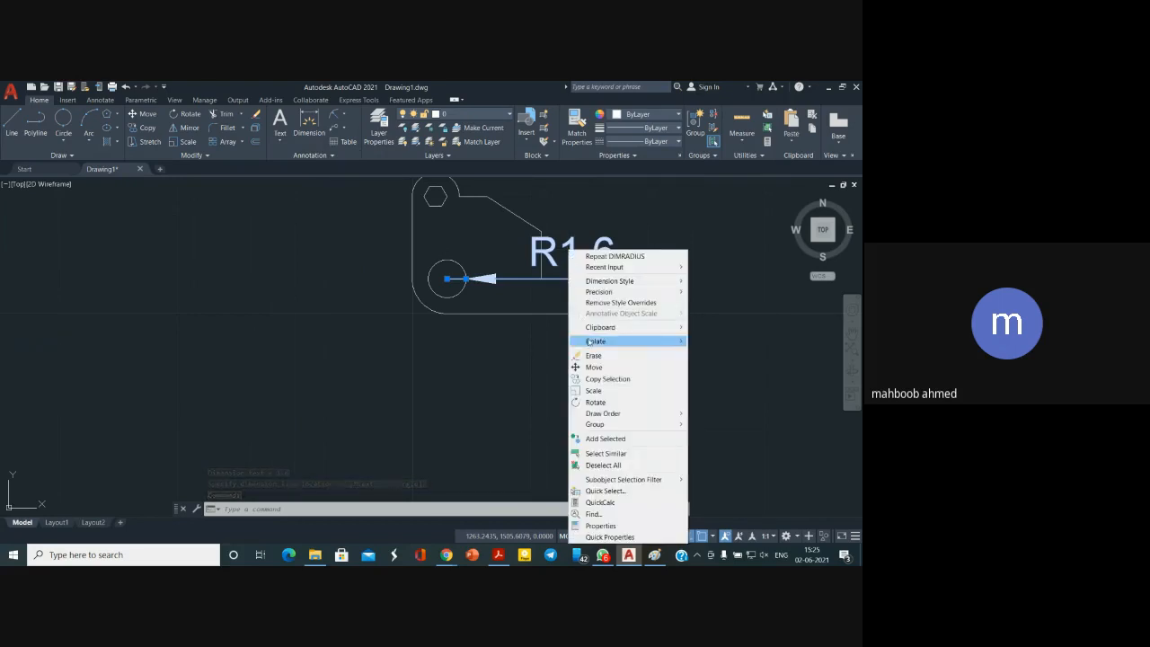
pyautogui.click(600, 390)
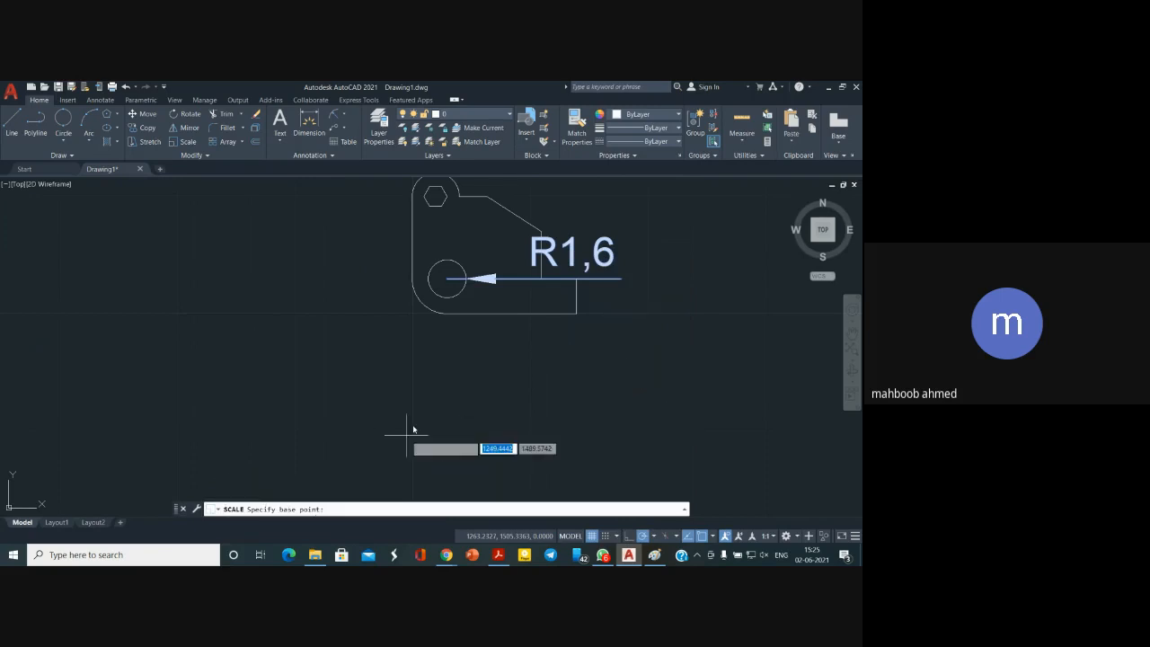
pyautogui.click(448, 281)
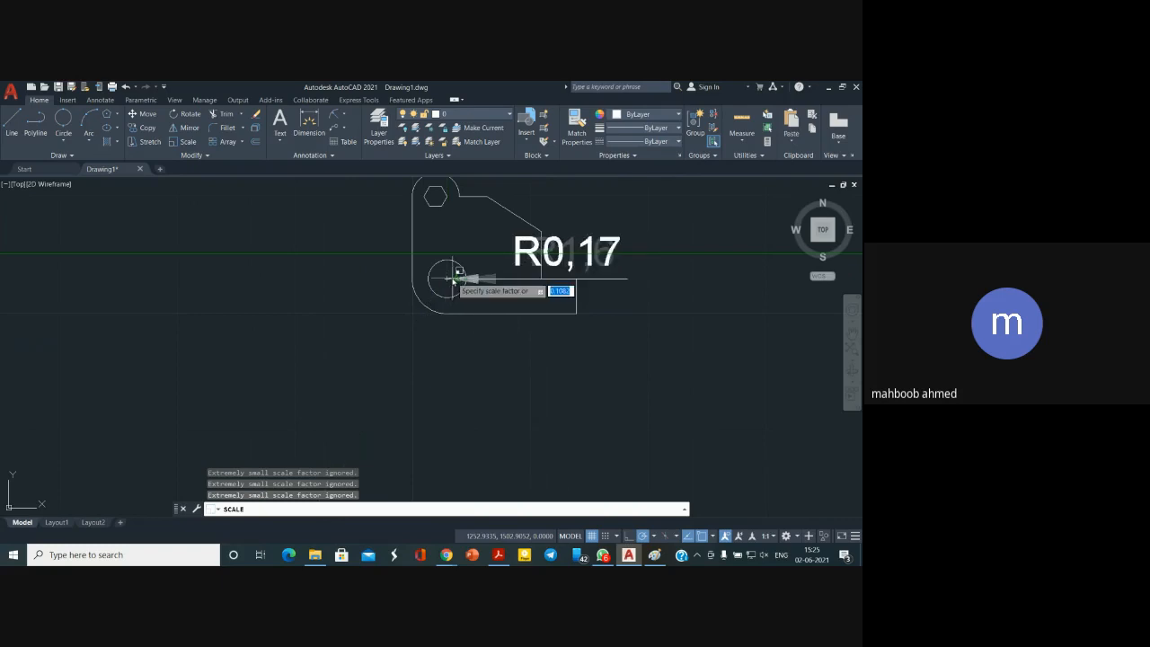
pyautogui.press('Escape')
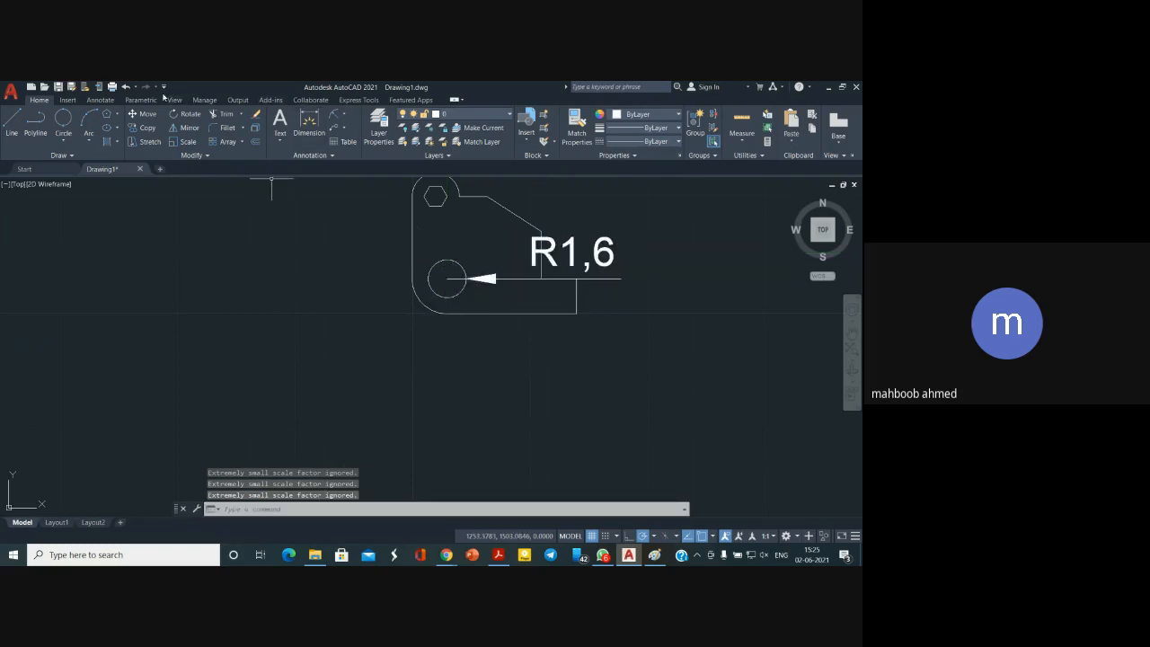
# Undo the scaling and the radius dimension on the lower circle
pyautogui.click(129, 88)
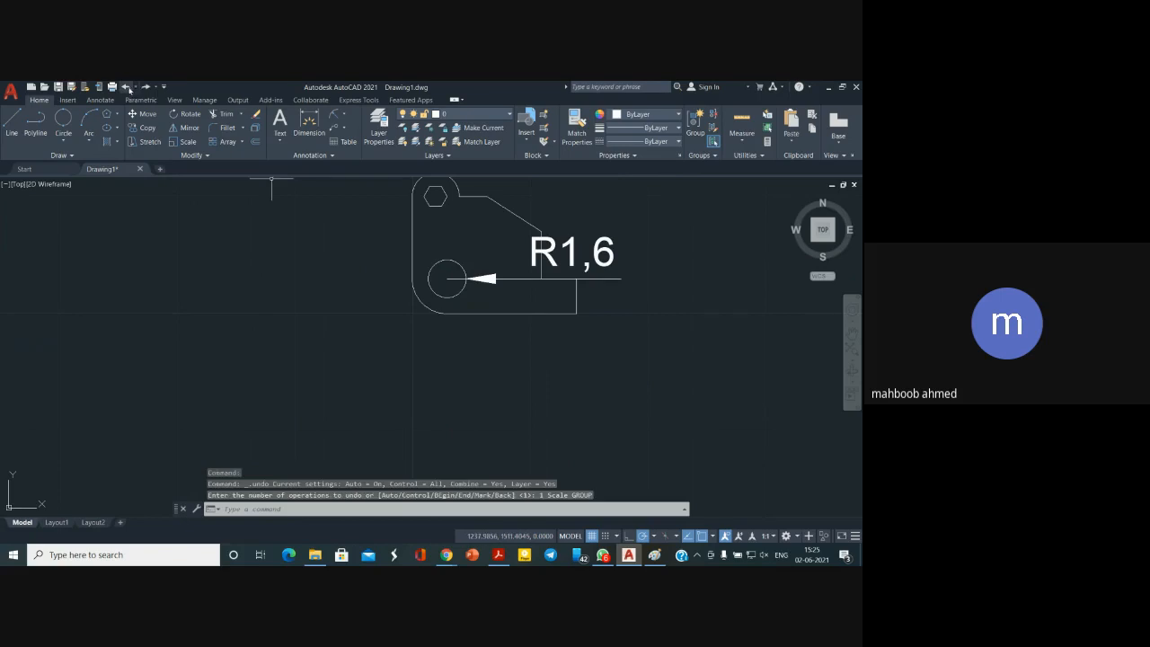
pyautogui.click(129, 88)
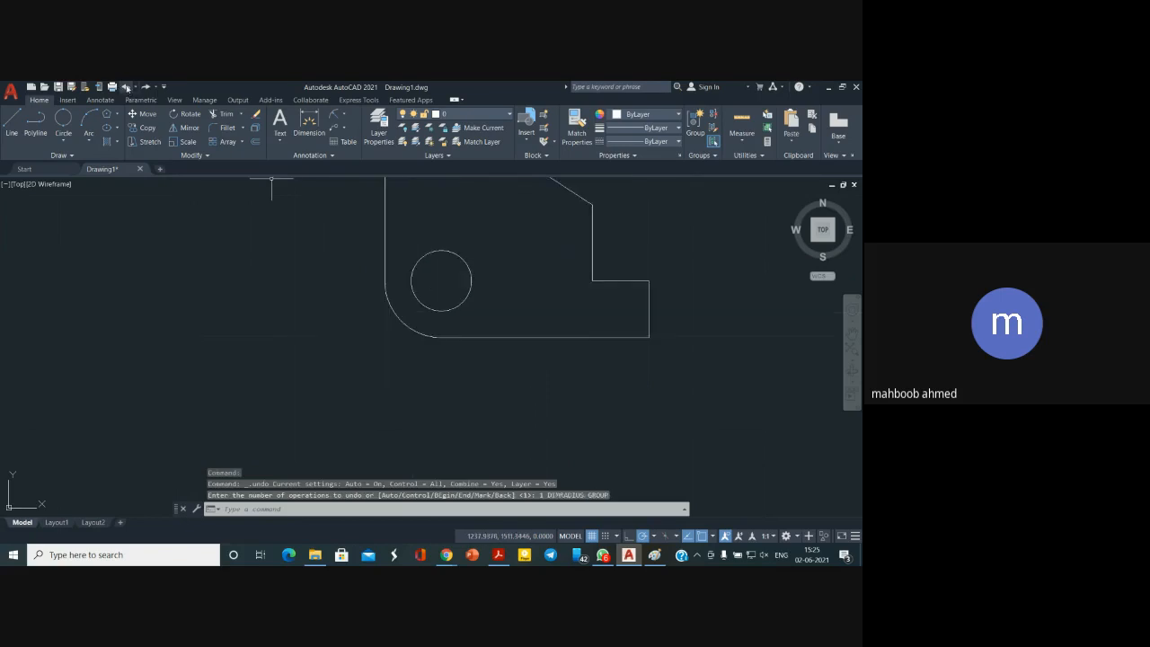
pyautogui.scroll(-6, 251, 306)
pyautogui.scroll(4, 251, 307)
pyautogui.scroll(-2, 249, 303)
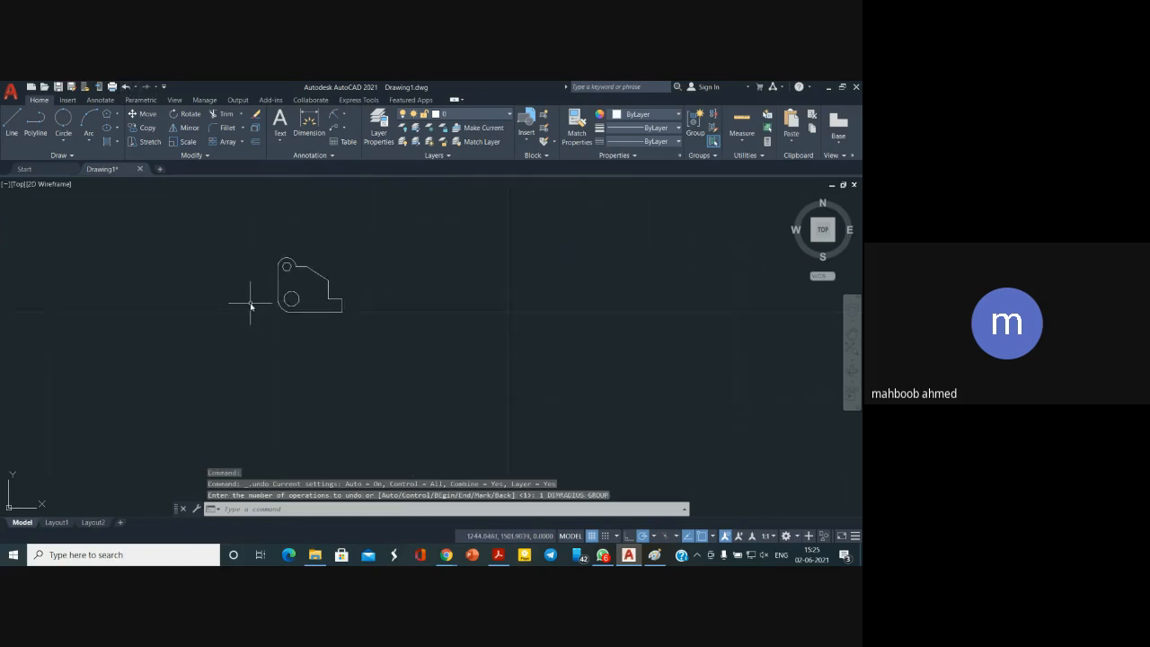
pyautogui.scroll(4, 246, 298)
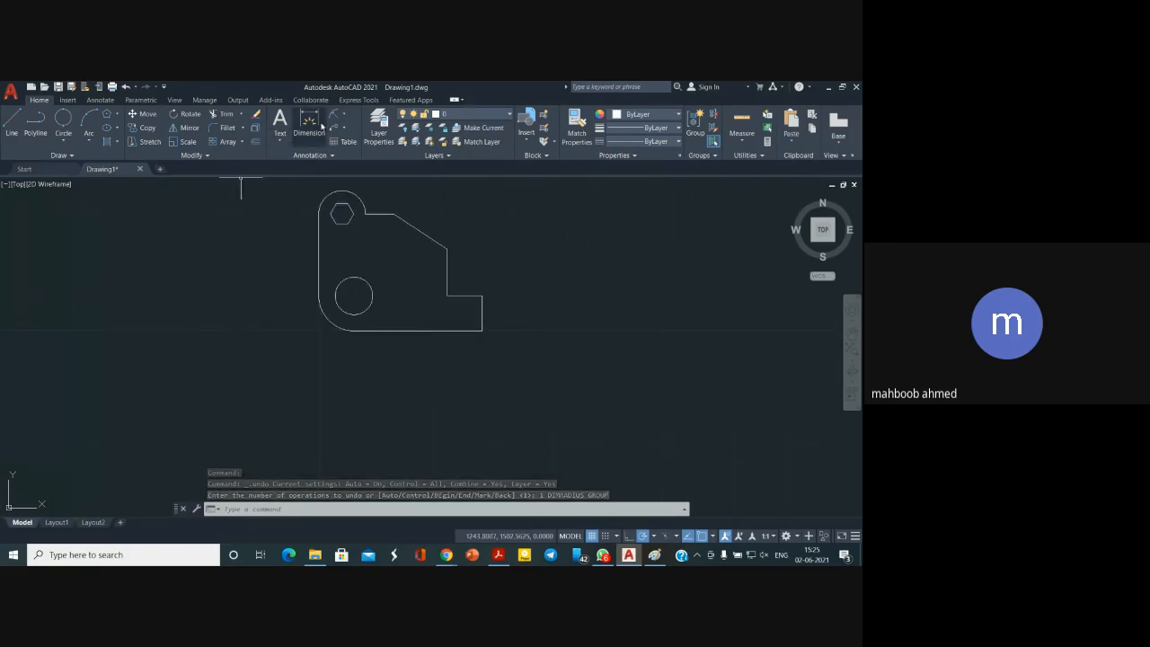
pyautogui.click(333, 155)
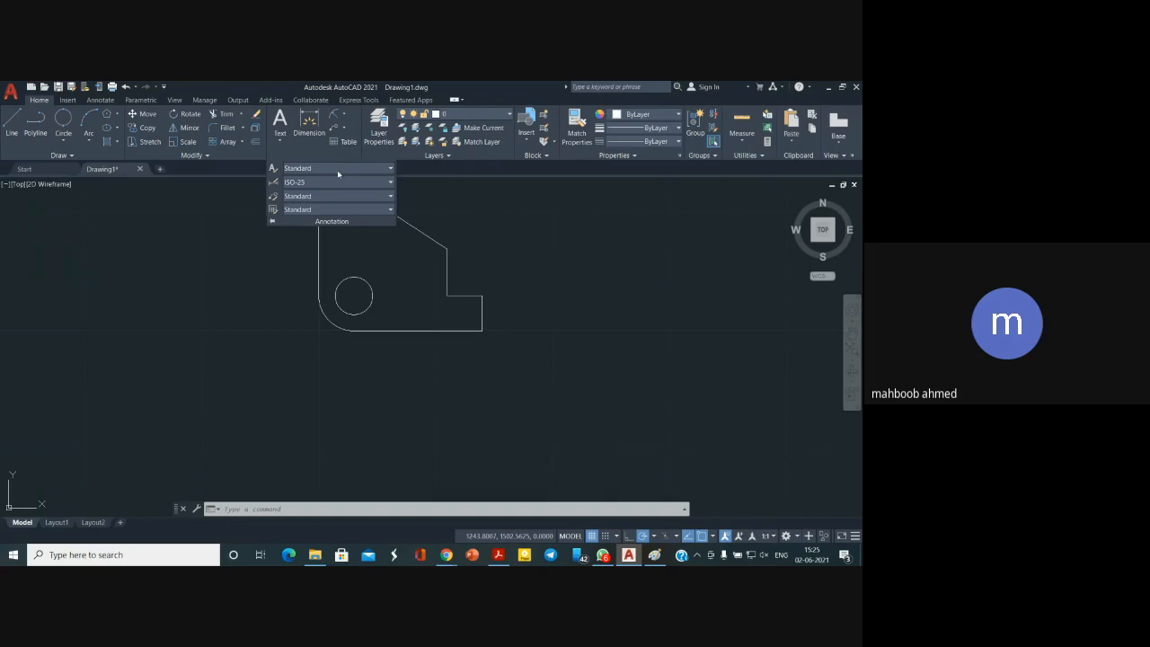
pyautogui.click(388, 196)
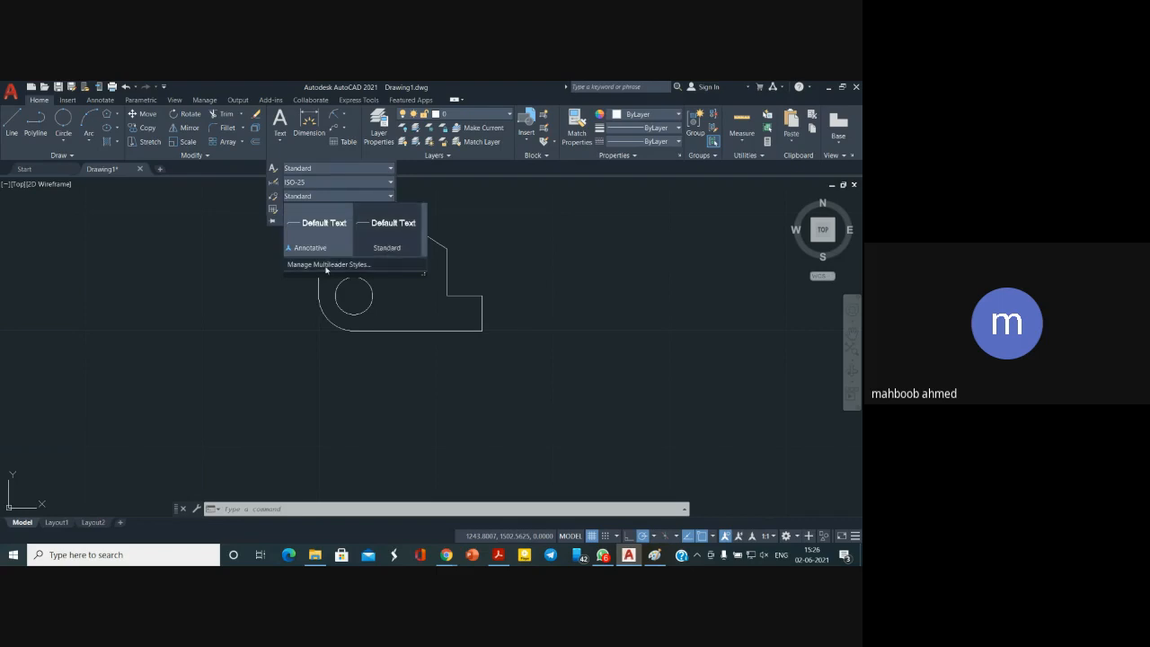
pyautogui.click(254, 303)
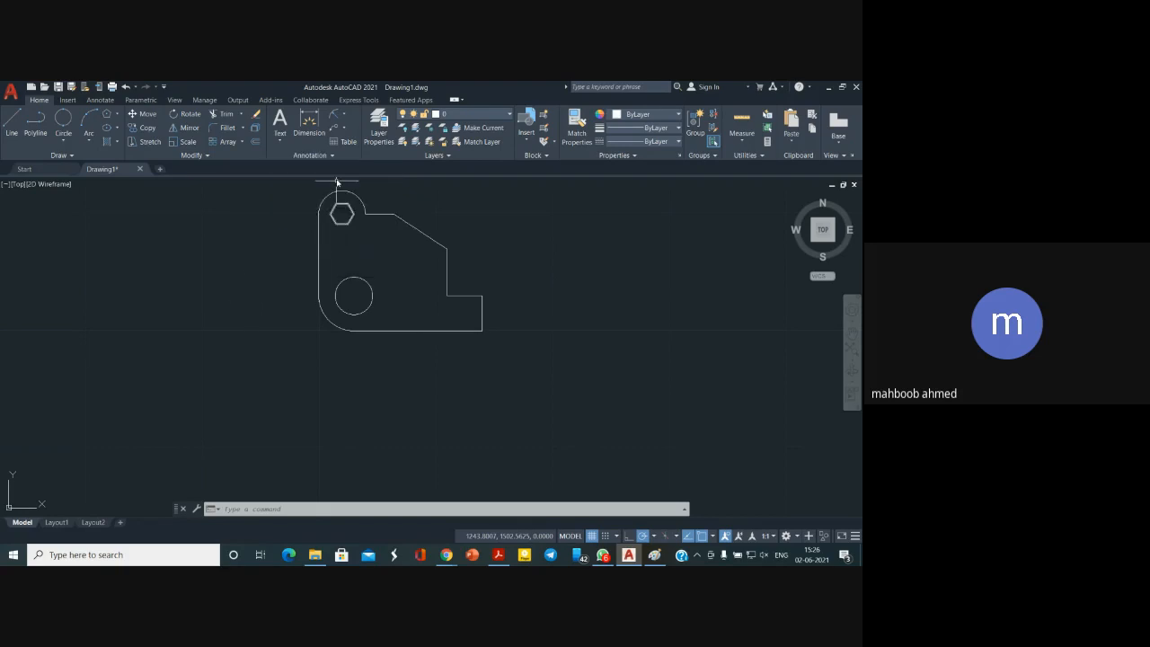
pyautogui.click(345, 130)
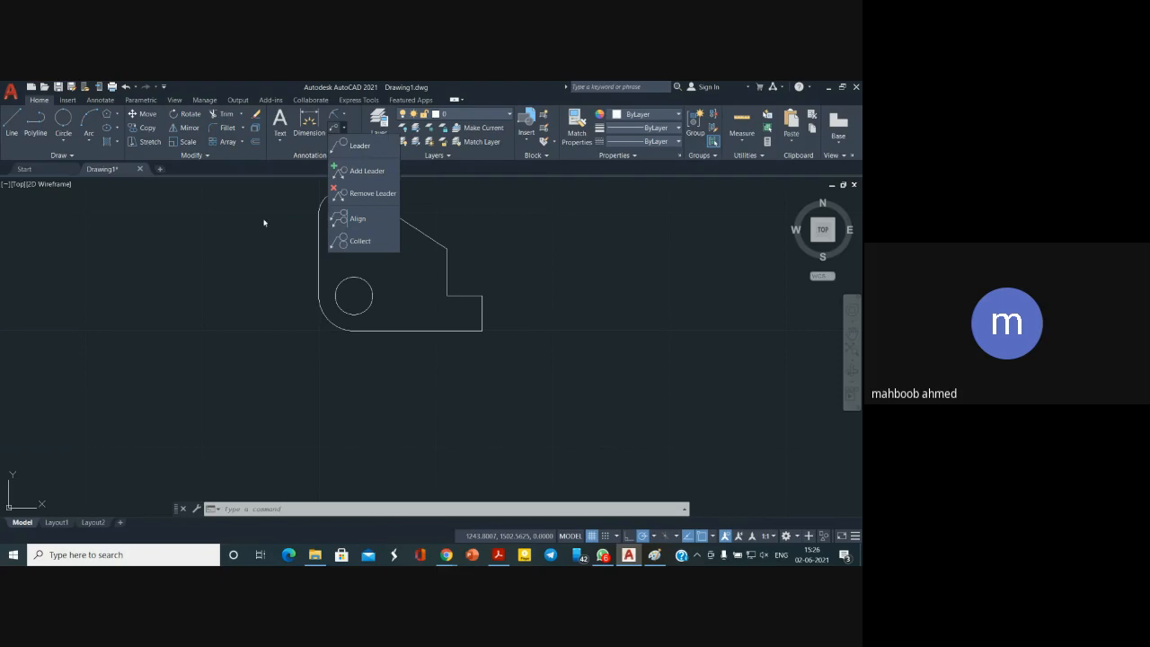
pyautogui.click(250, 244)
pyautogui.click(344, 117)
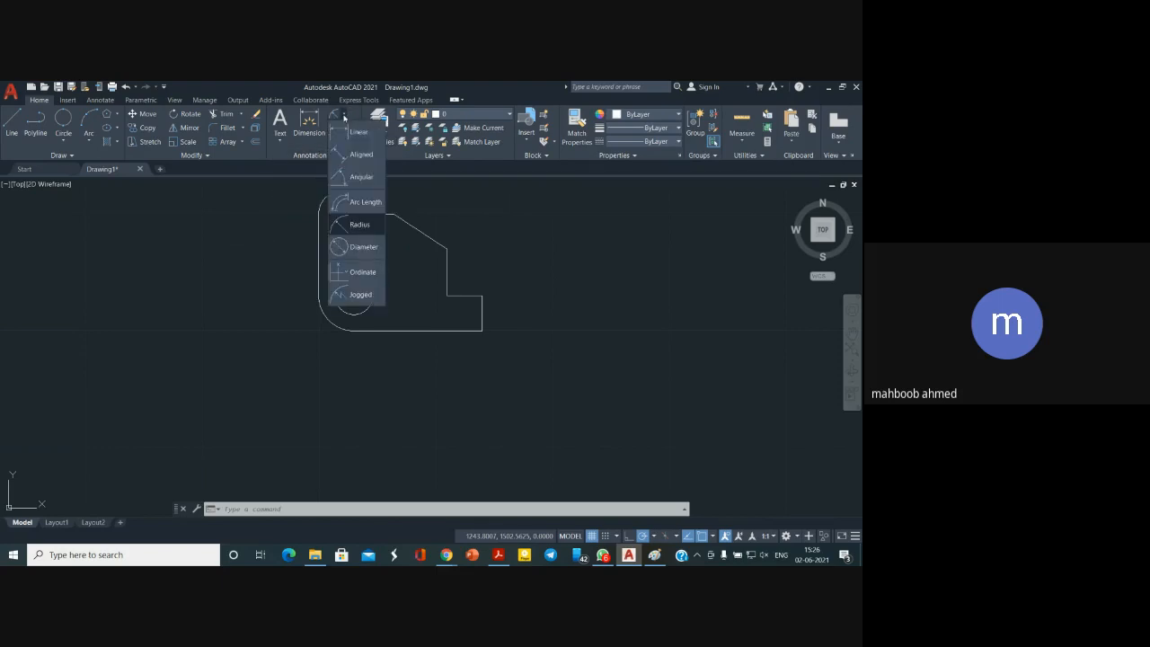
pyautogui.click(232, 210)
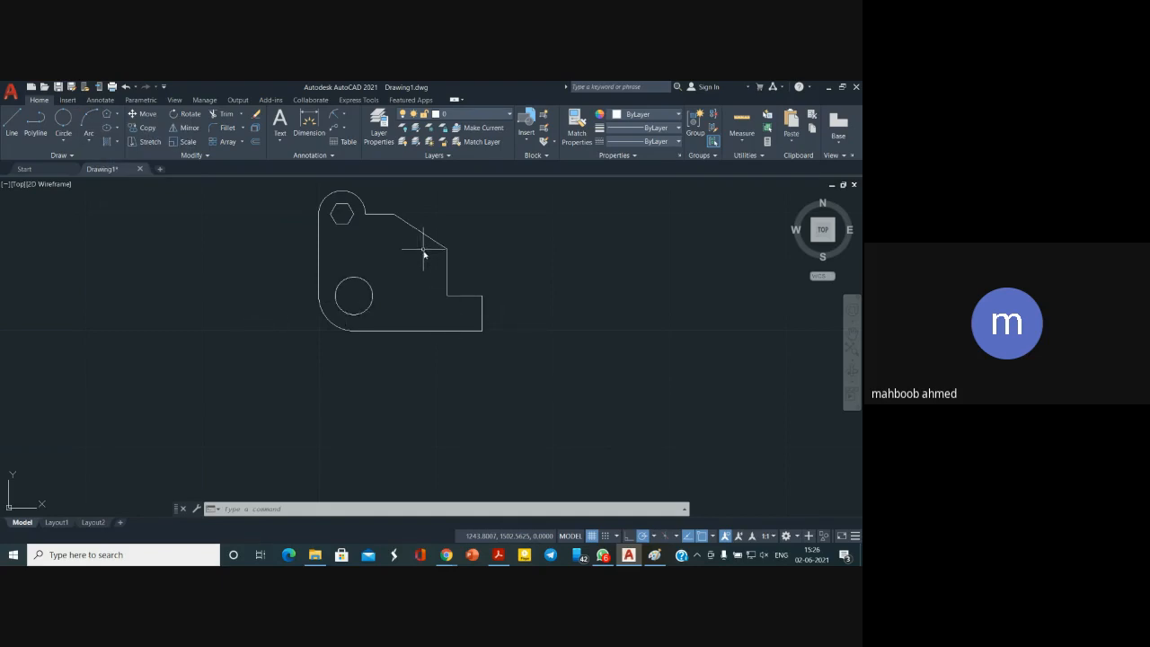
pyautogui.click(308, 126)
pyautogui.click(413, 334)
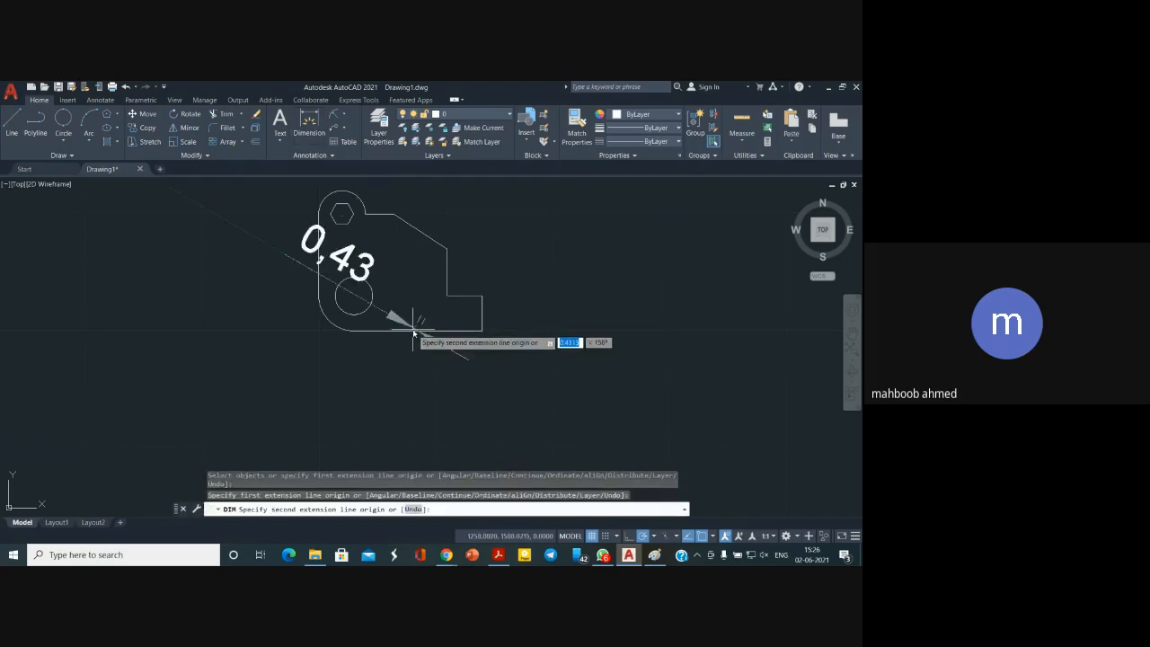
pyautogui.click(406, 339)
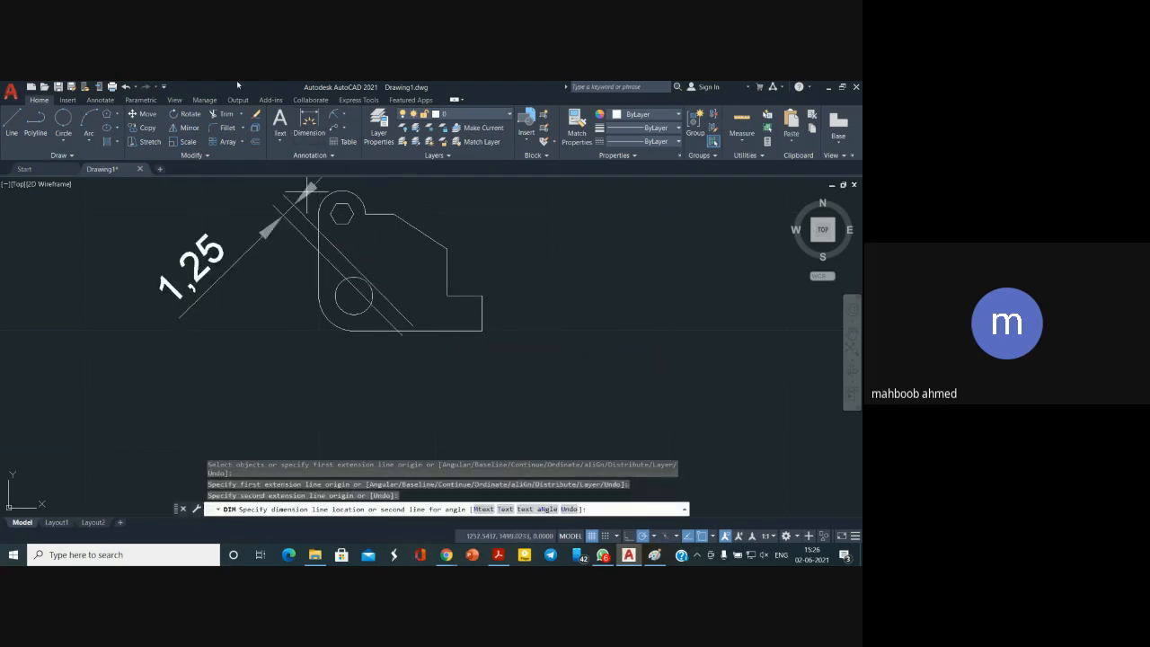
pyautogui.click(125, 87)
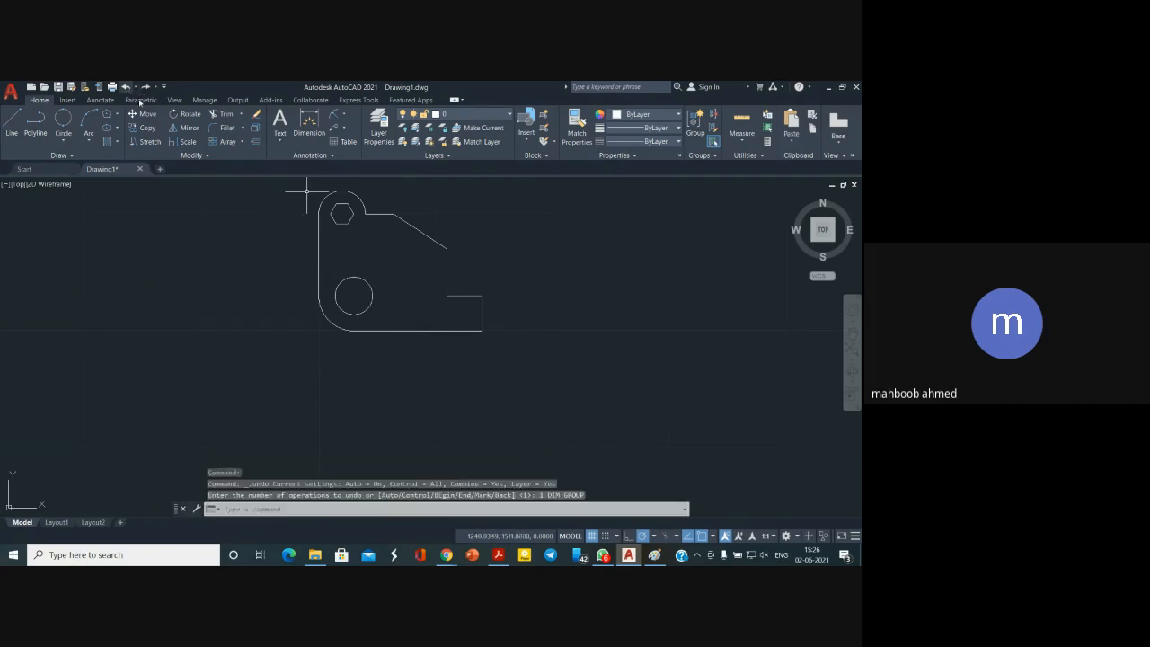
# Dimension the profile's bottom edge below the part and its short right-hand vertical edge to the right of it
pyautogui.click(306, 130)
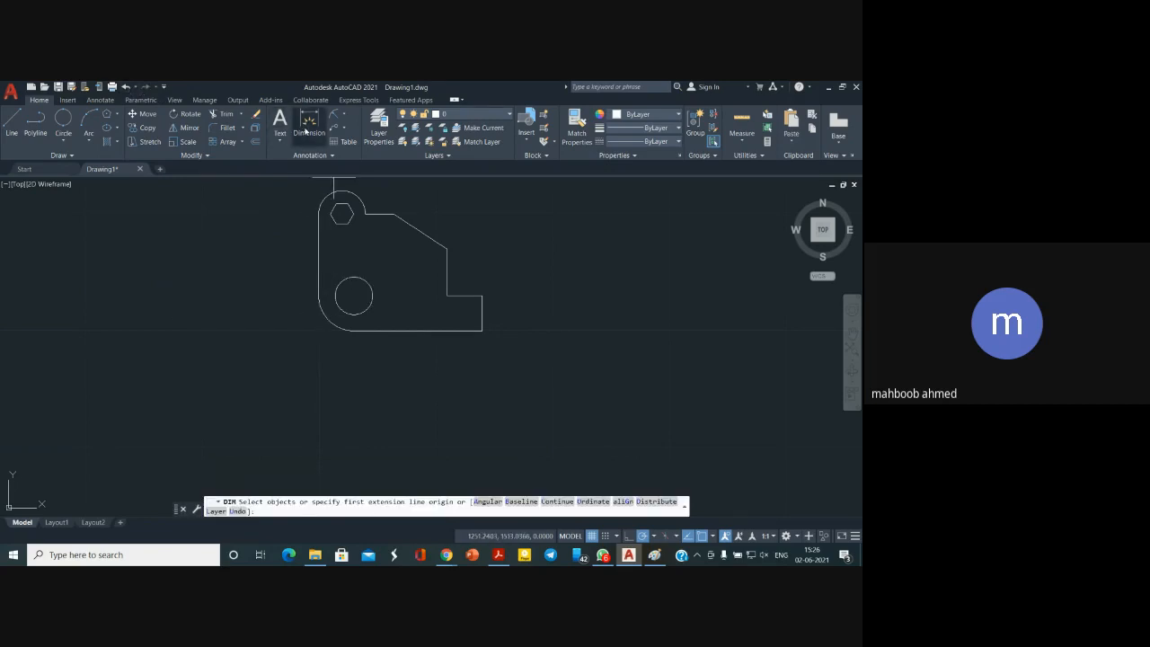
pyautogui.click(403, 333)
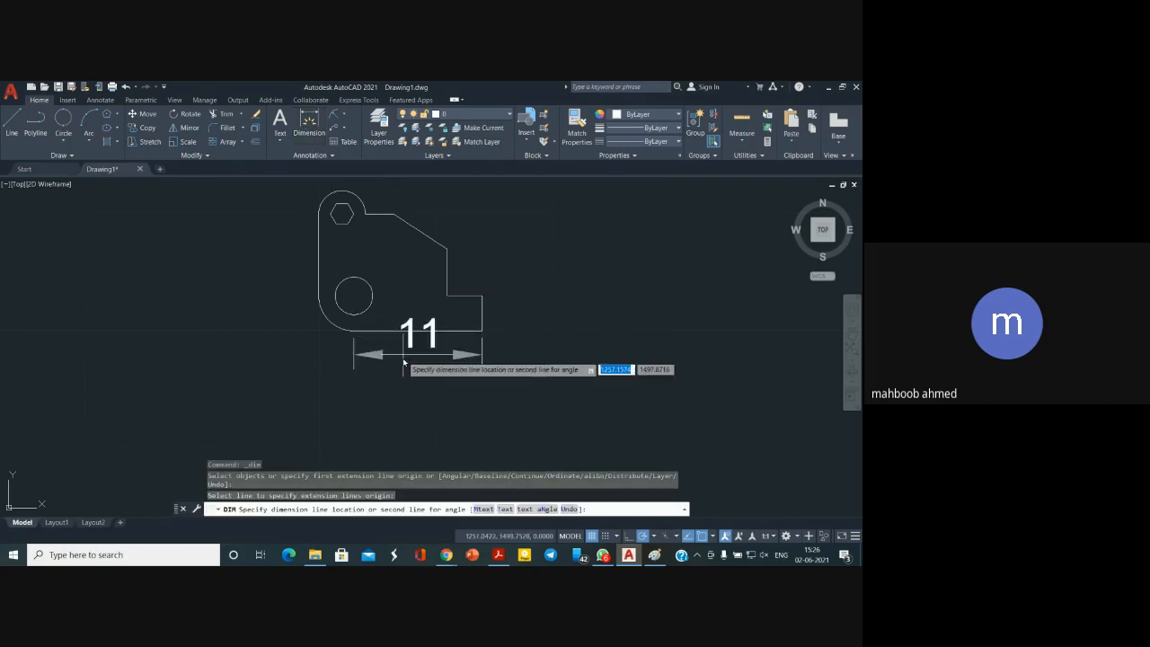
pyautogui.click(409, 369)
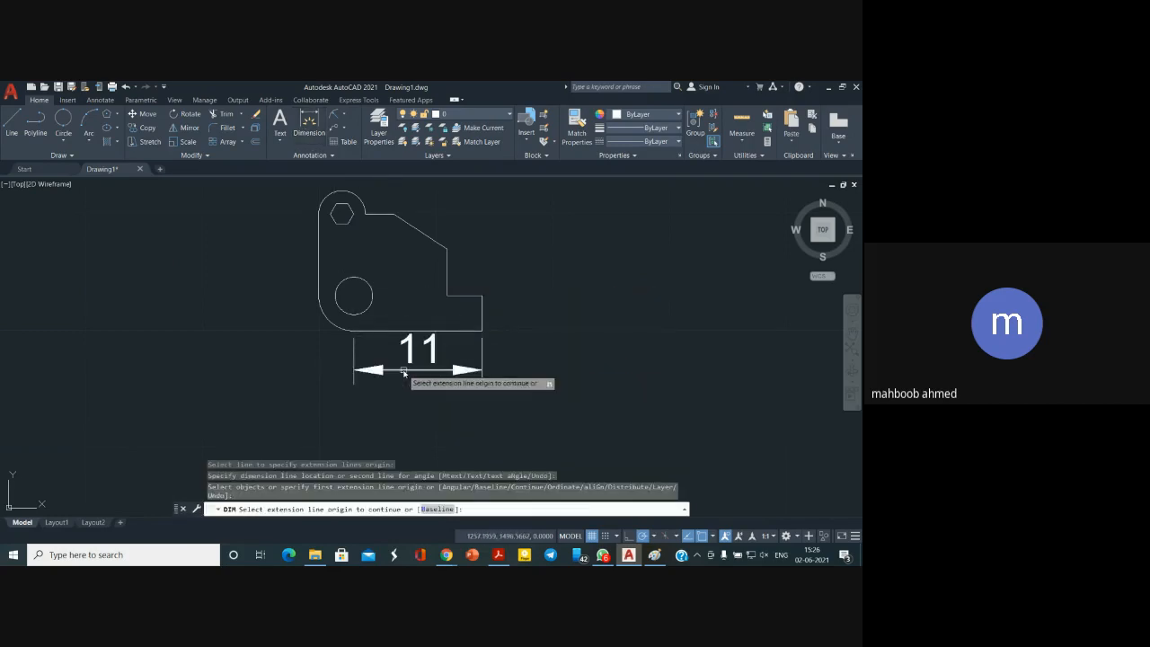
pyautogui.click(483, 306)
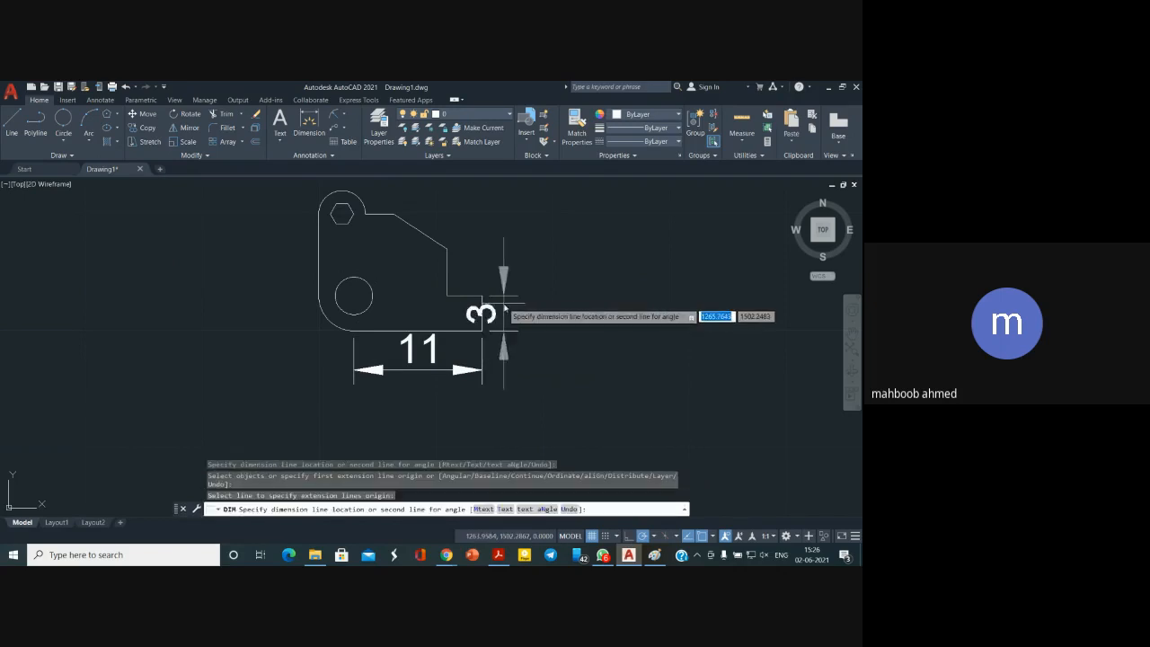
pyautogui.click(536, 315)
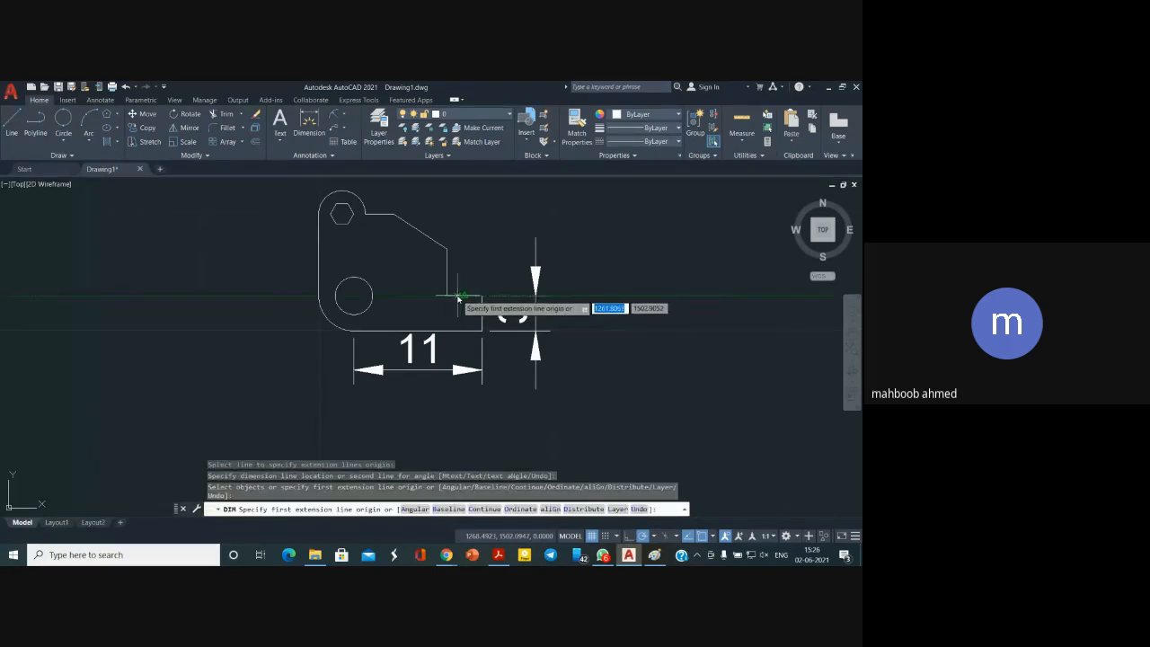
# Dimension the short horizontal ledge of the right-hand step, placing the dimension line just below the ledge
pyautogui.click(461, 298)
pyautogui.click(458, 300)
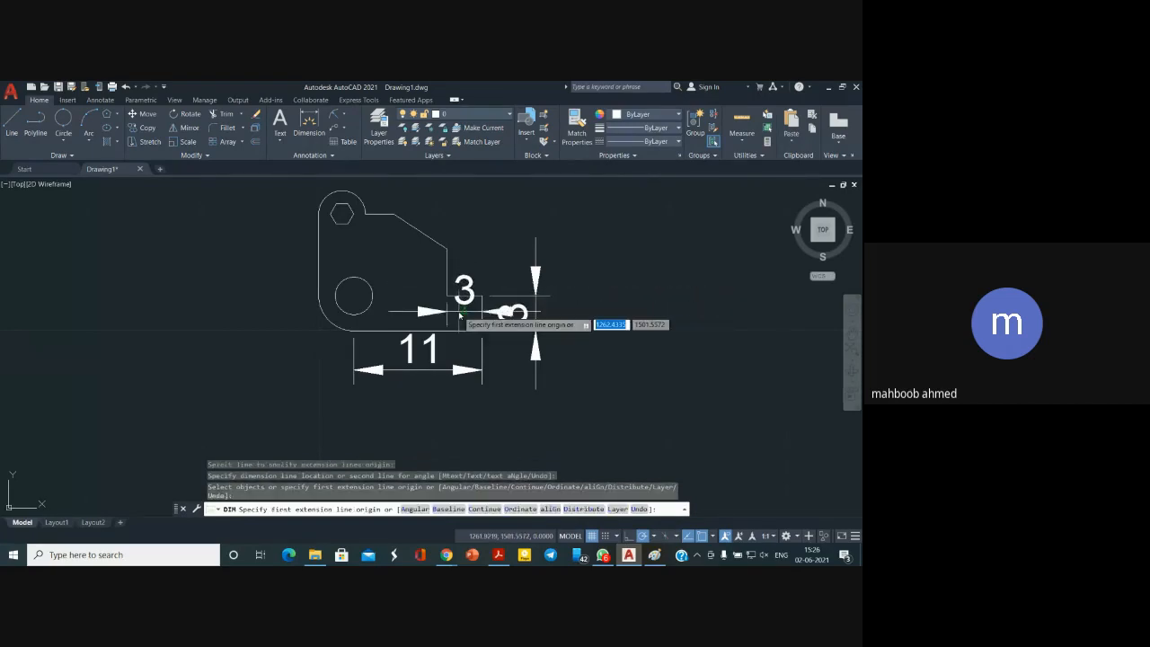
pyautogui.click(456, 313)
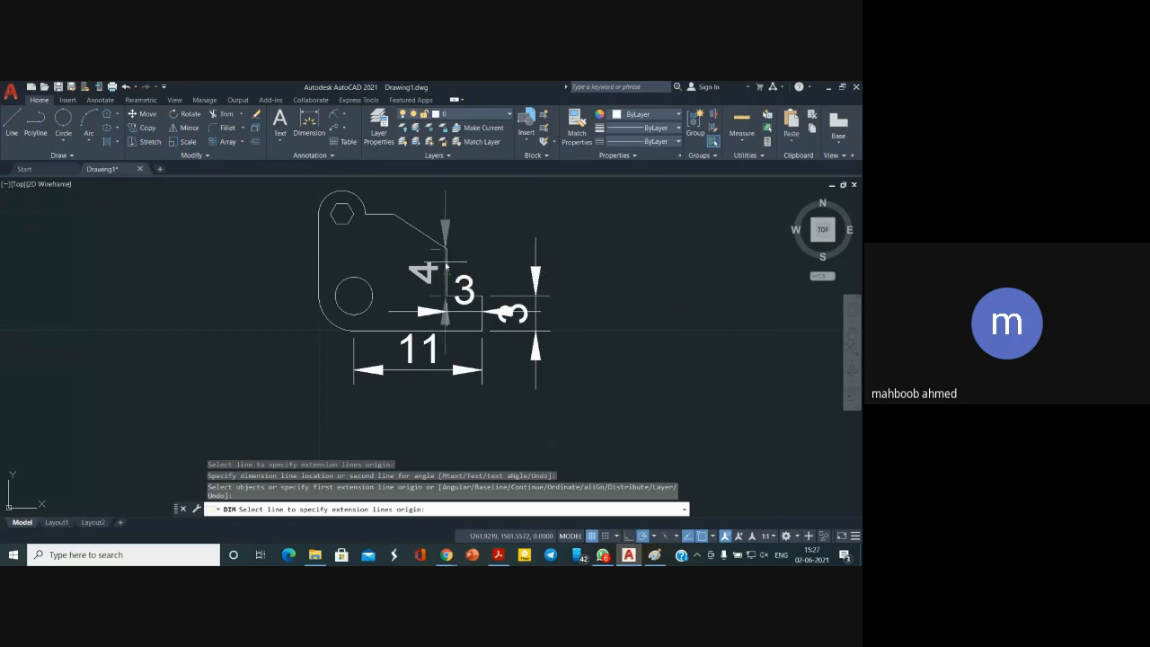
# Dimension the vertical edge above the ledge and the slanted edge, placing both dimensions outside the profile
pyautogui.click(446, 262)
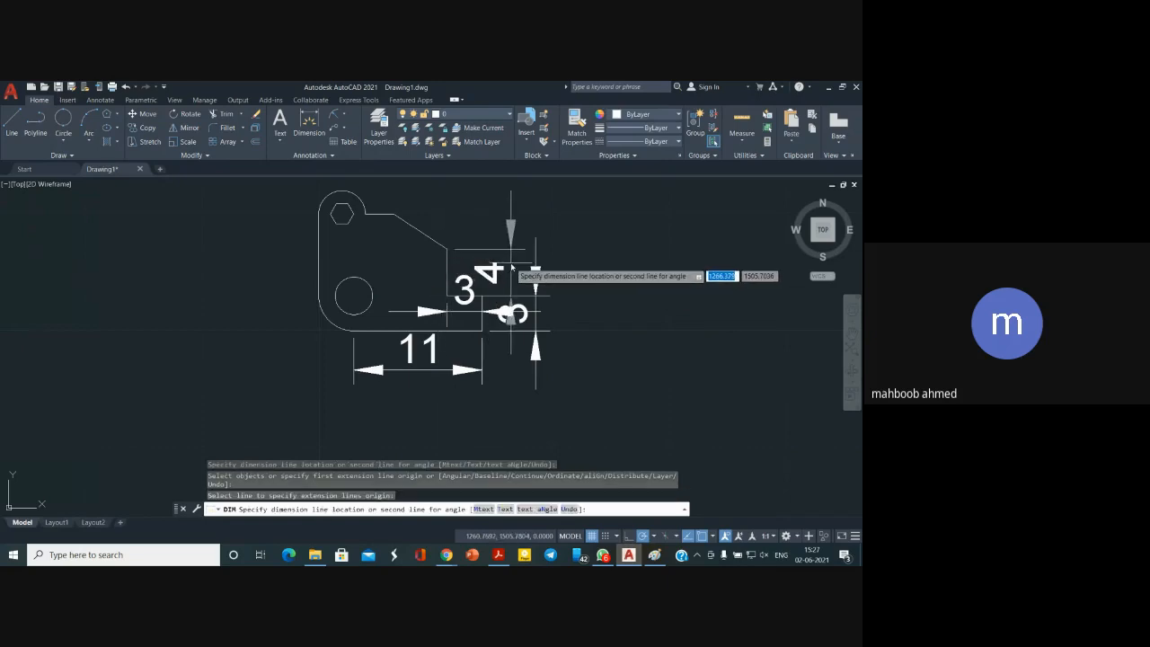
pyautogui.click(510, 268)
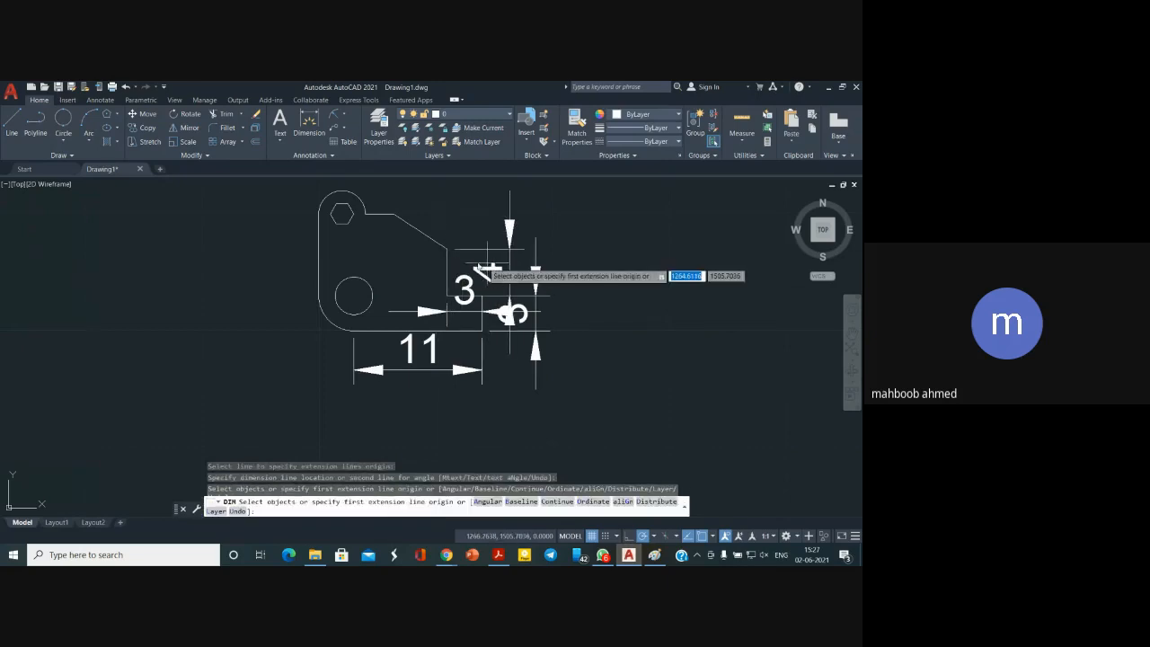
pyautogui.click(409, 223)
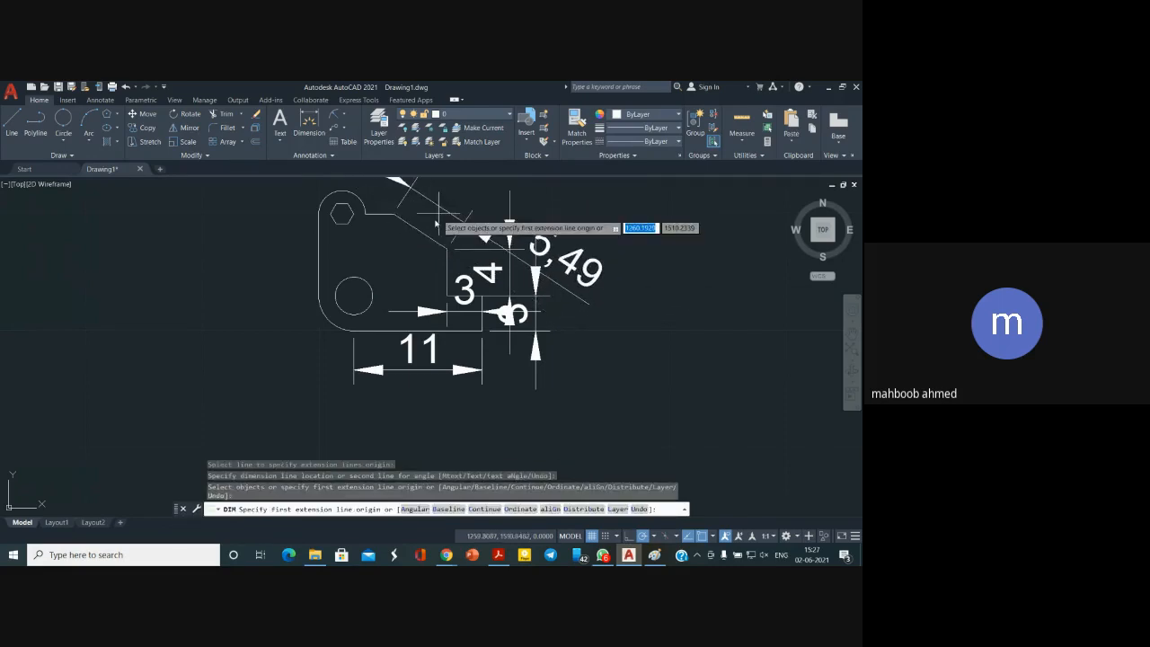
# Dimension the short horizontal edge at the top of the profile, placing the dimension line below the edge
pyautogui.click(434, 214)
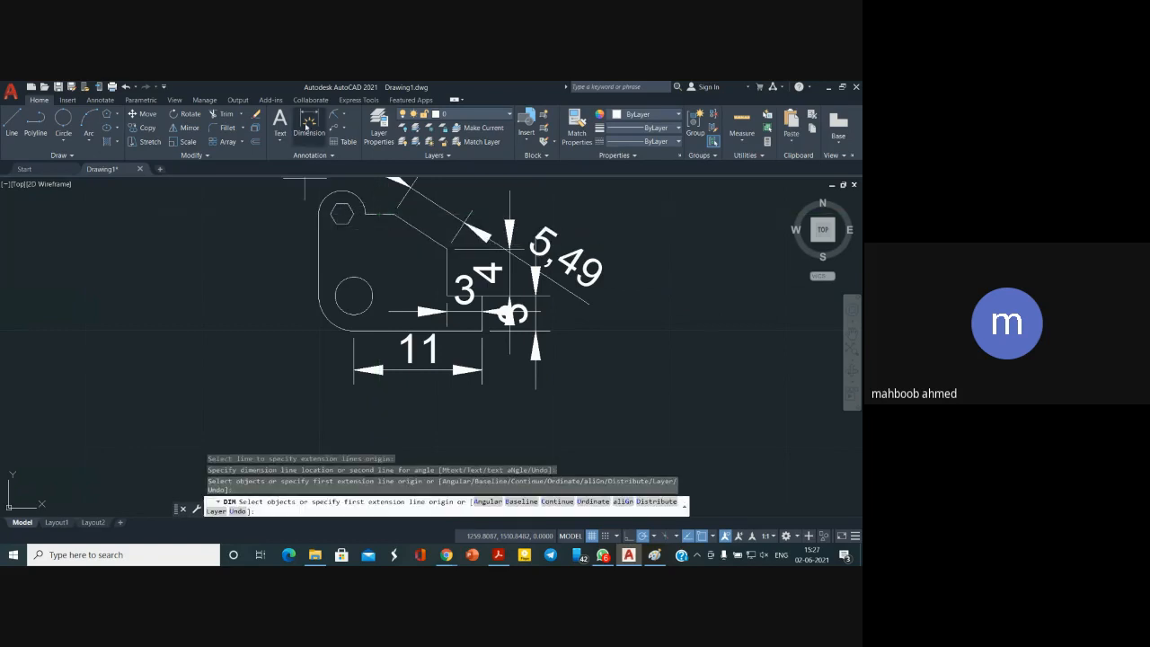
pyautogui.click(308, 127)
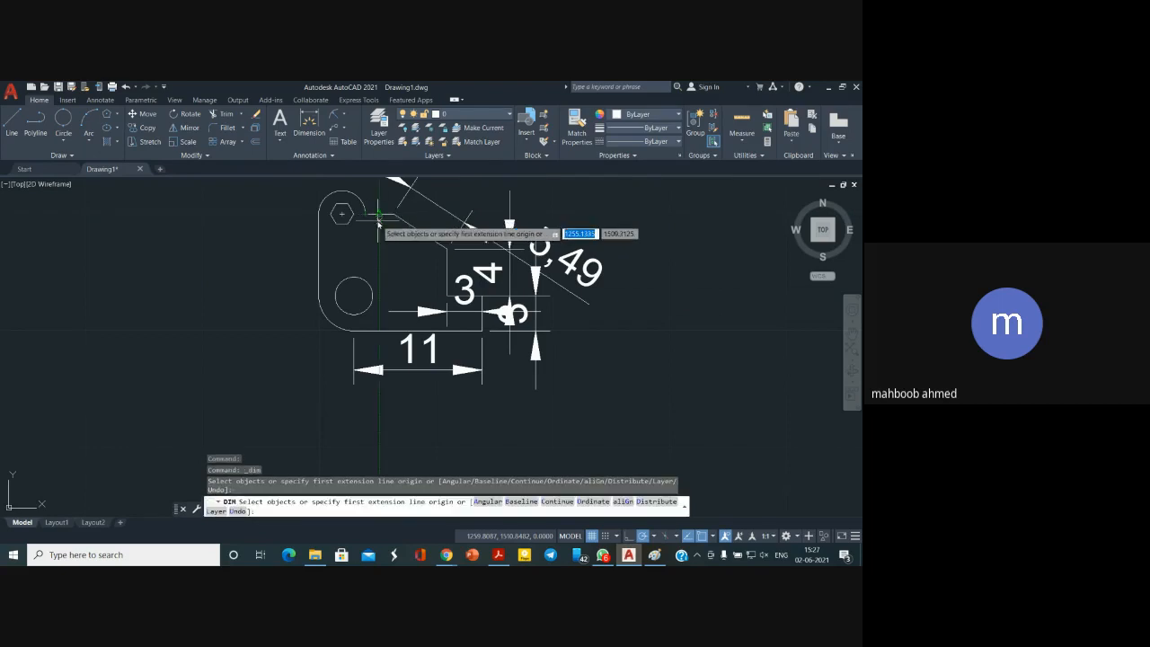
pyautogui.scroll(4, 385, 232)
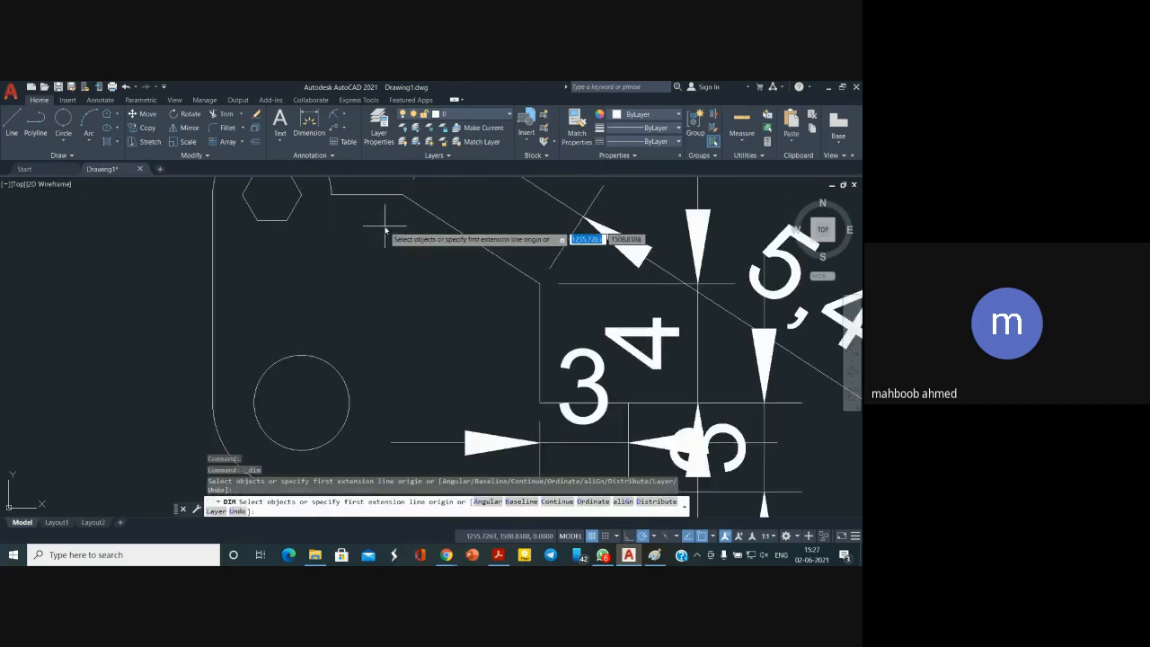
pyautogui.press('Return')
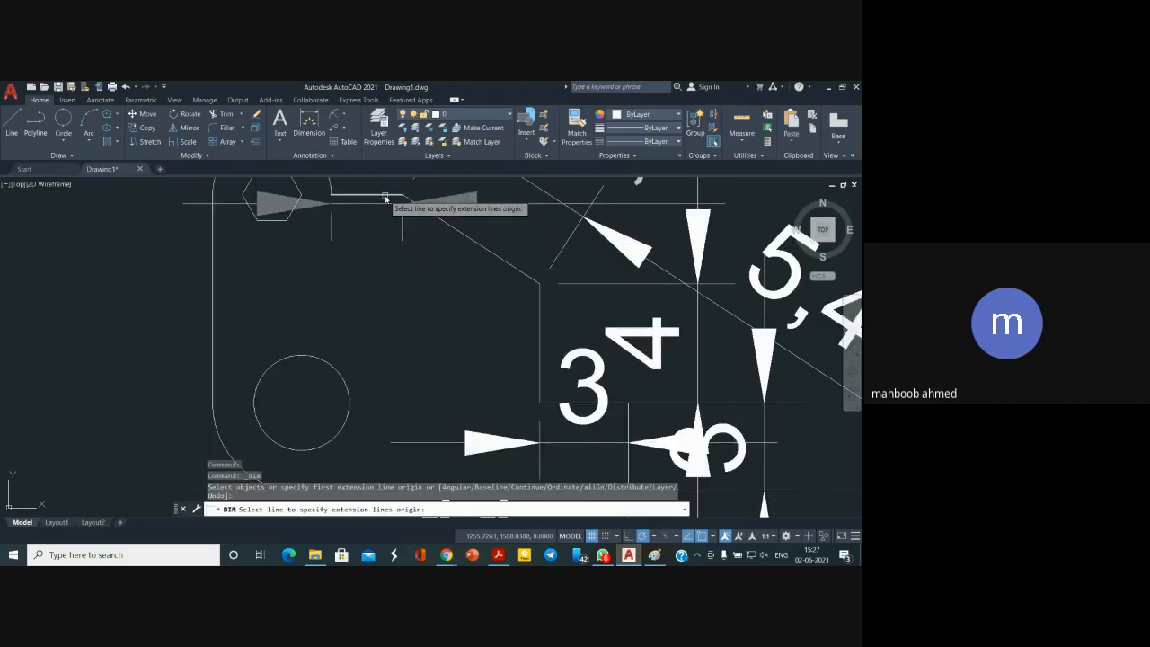
pyautogui.click(384, 196)
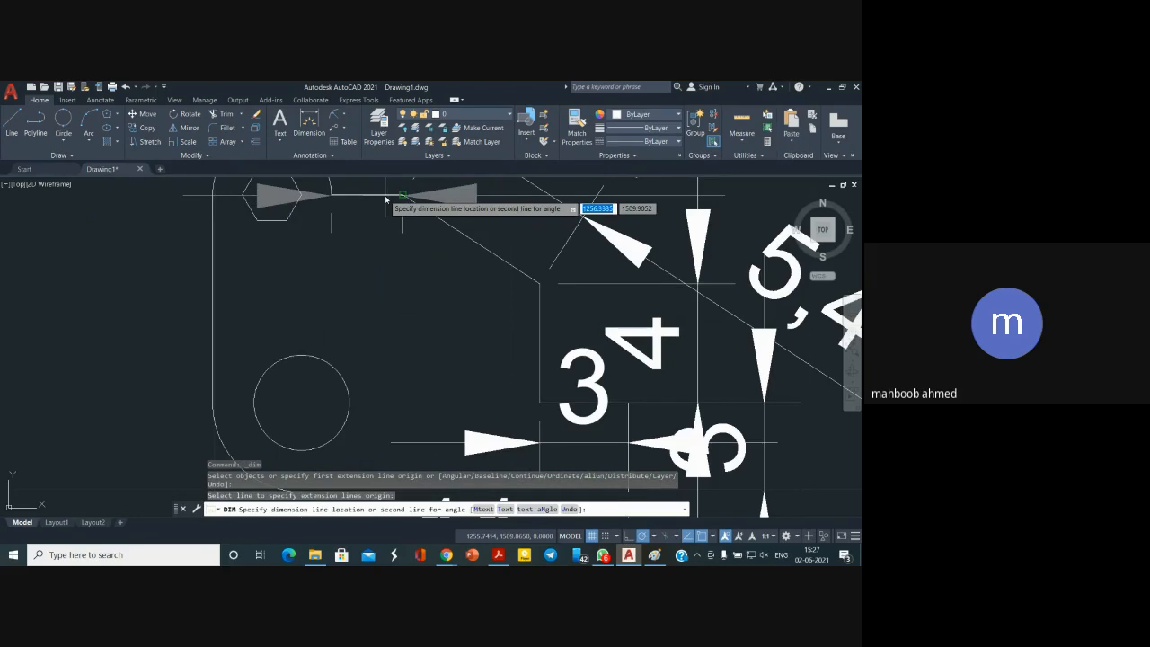
pyautogui.click(388, 281)
pyautogui.scroll(-4, 360, 259)
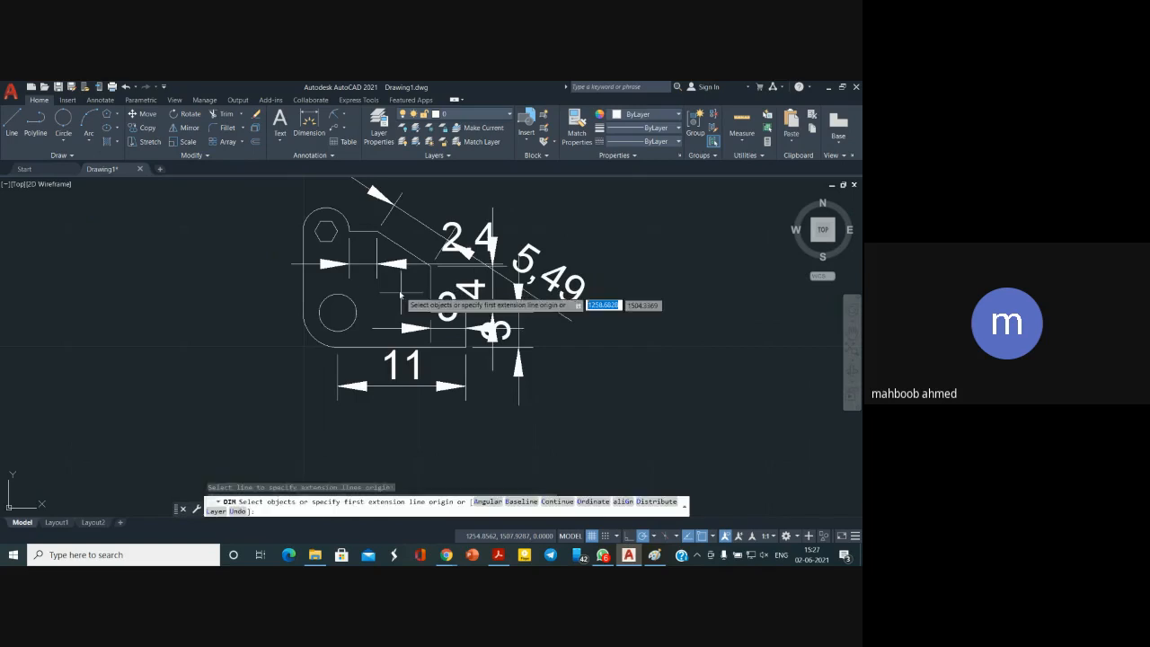
# Add a radius dimension to the upper rounded end and dimension the long vertical edge, placing both to the left of the profile
pyautogui.click(318, 210)
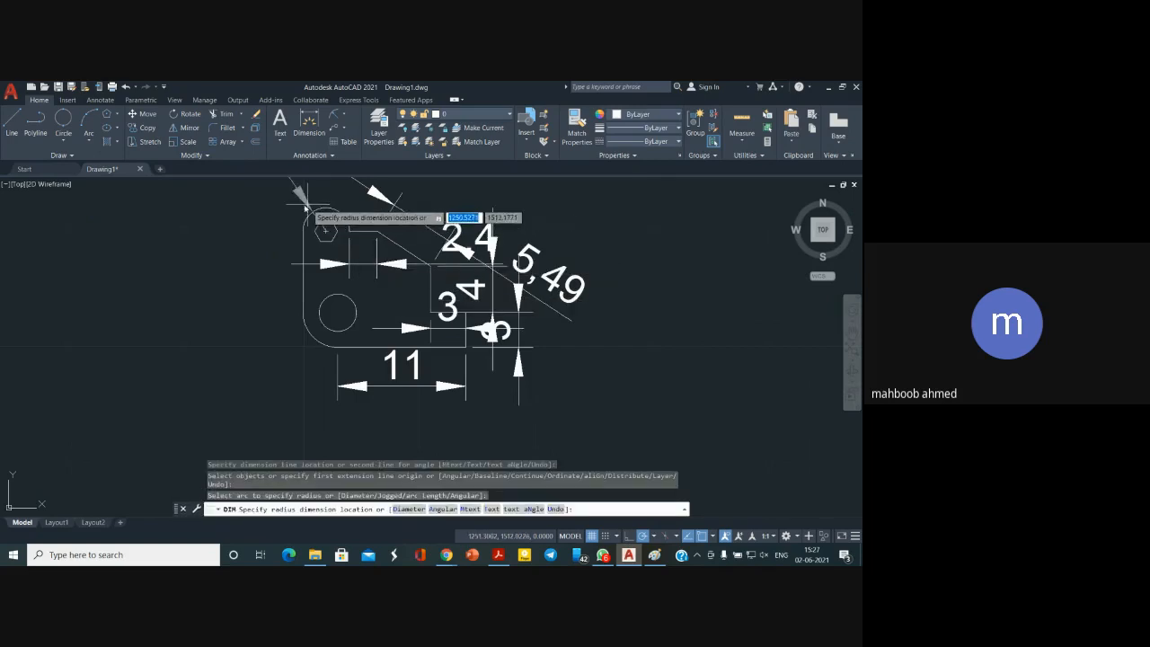
pyautogui.click(254, 225)
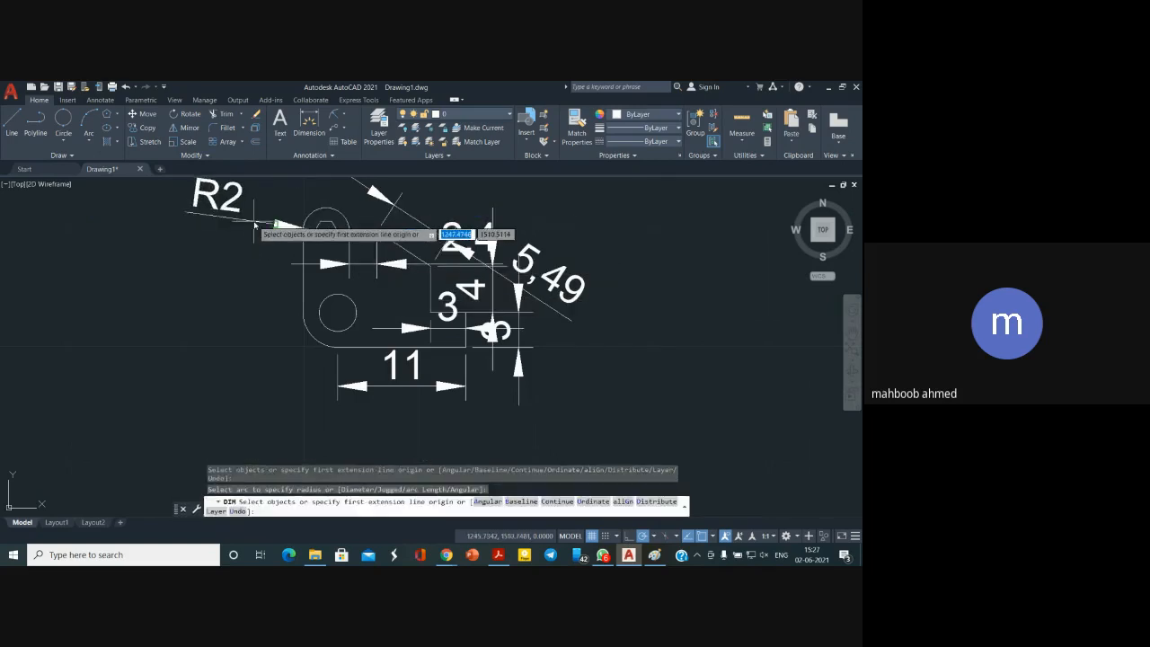
pyautogui.click(325, 227)
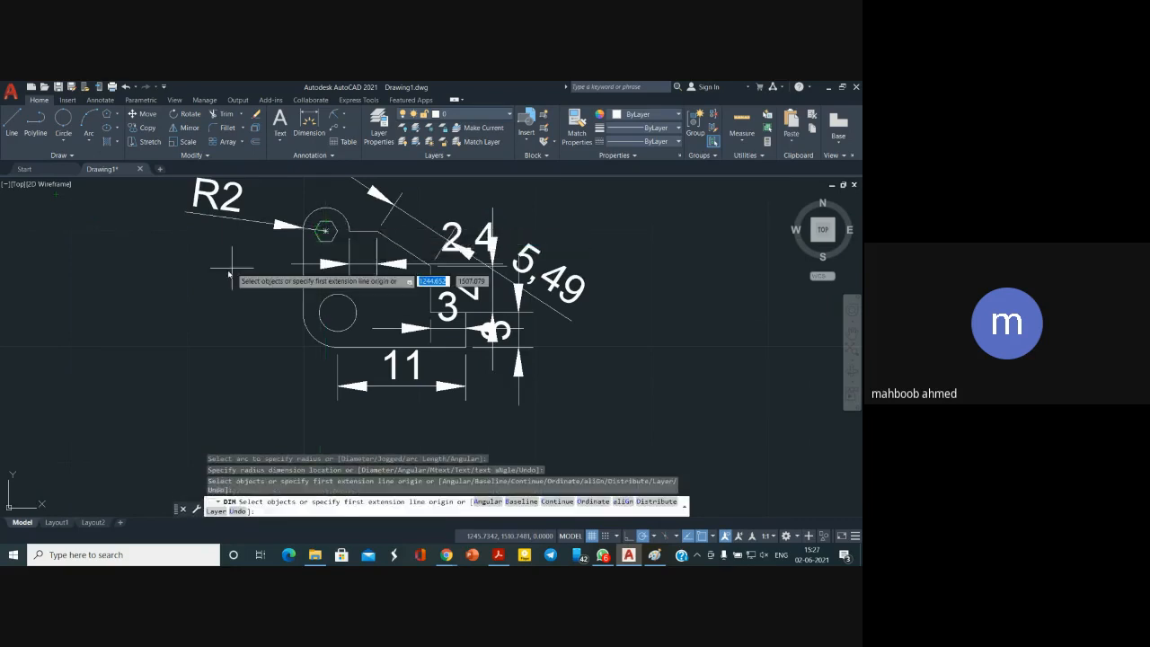
pyautogui.click(301, 256)
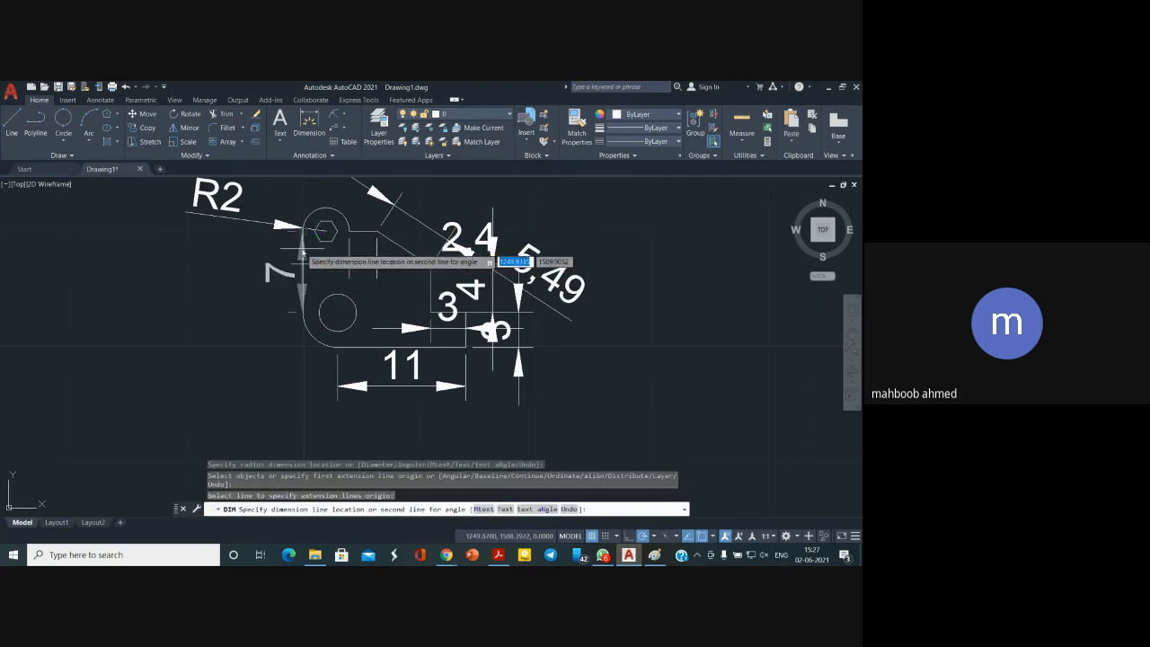
pyautogui.click(230, 261)
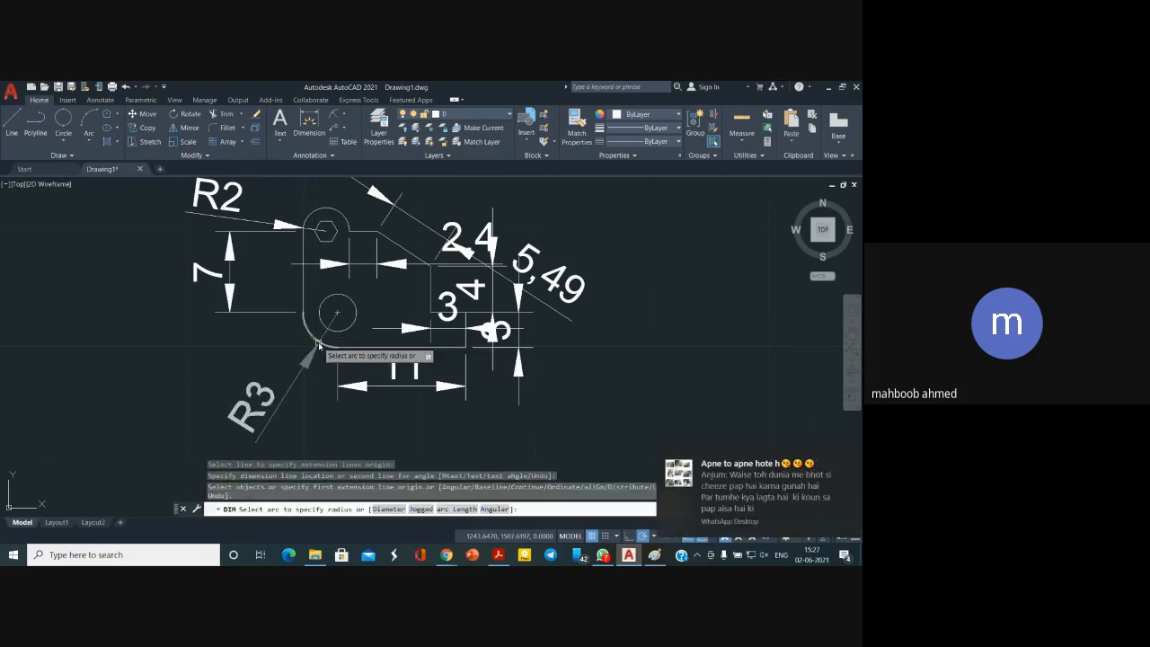
# Add a radius dimension to the lower-left corner arc and a diameter dimension to the lower circle, placing both outside the profile
pyautogui.click(317, 343)
pyautogui.click(298, 367)
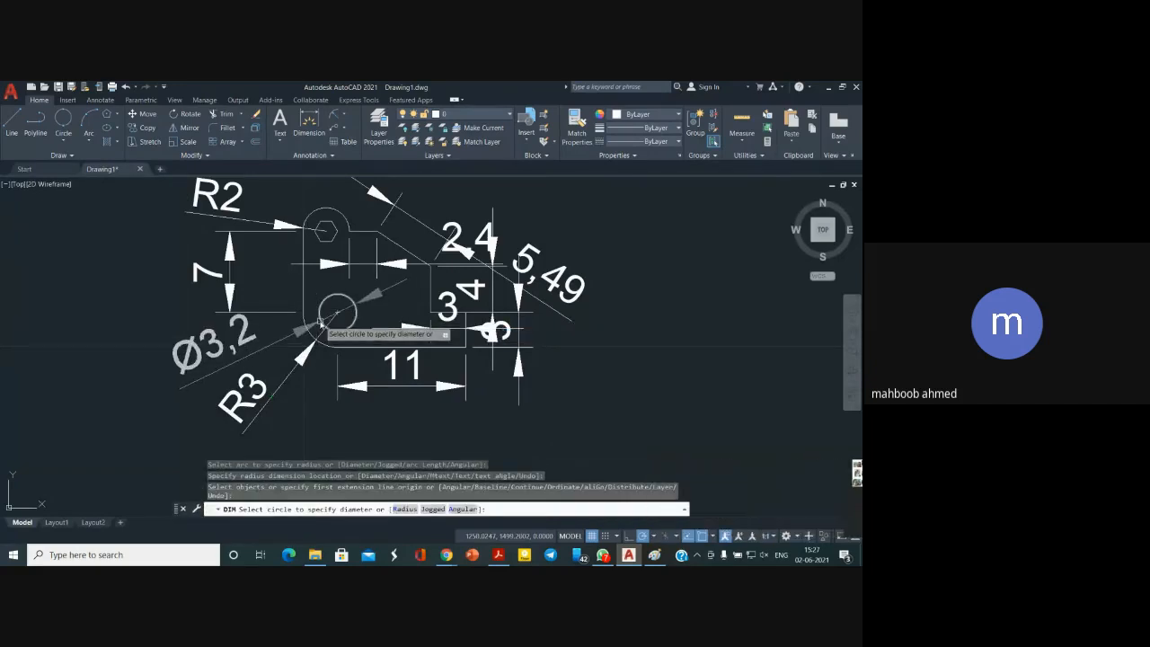
pyautogui.click(320, 314)
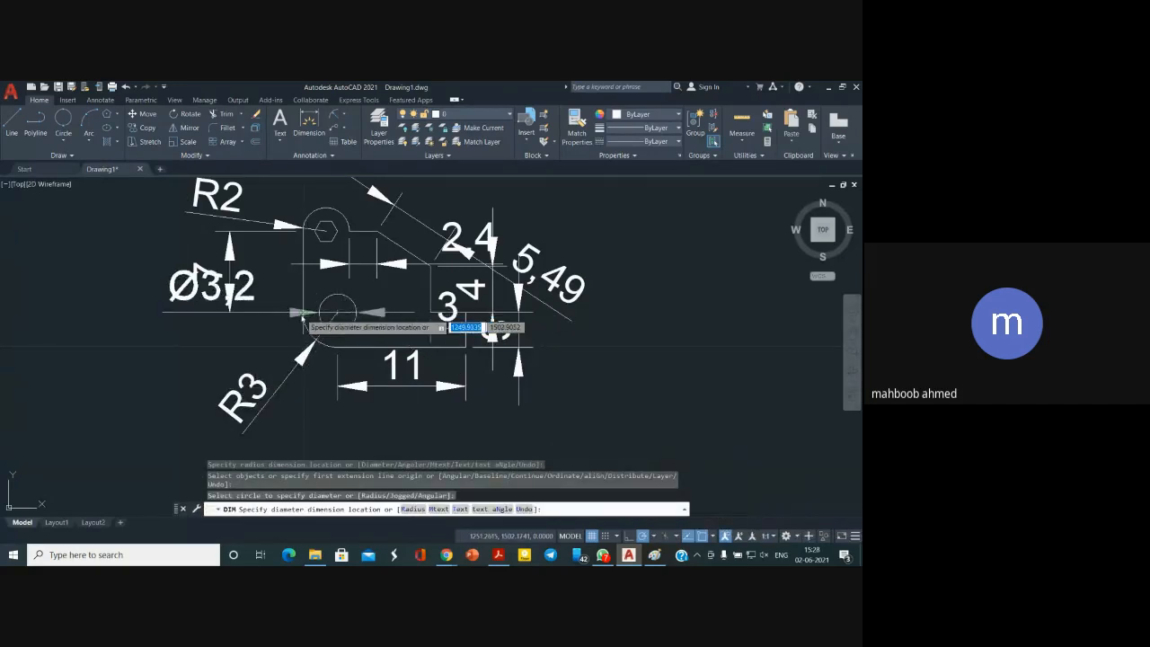
pyautogui.click(298, 334)
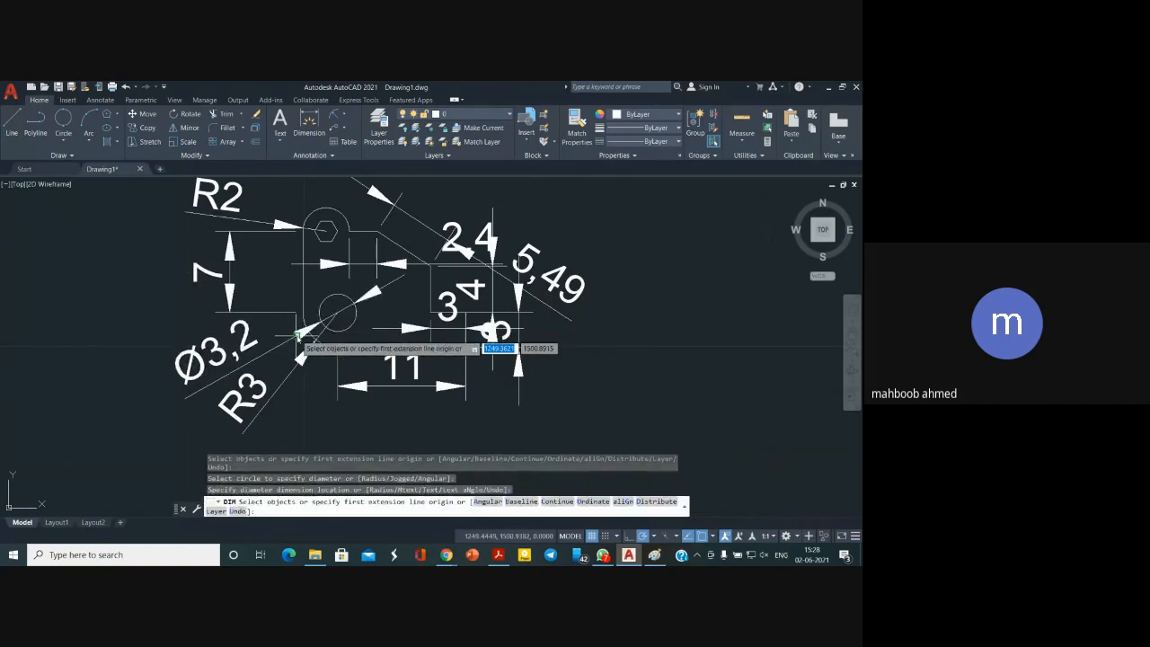
pyautogui.press('Return')
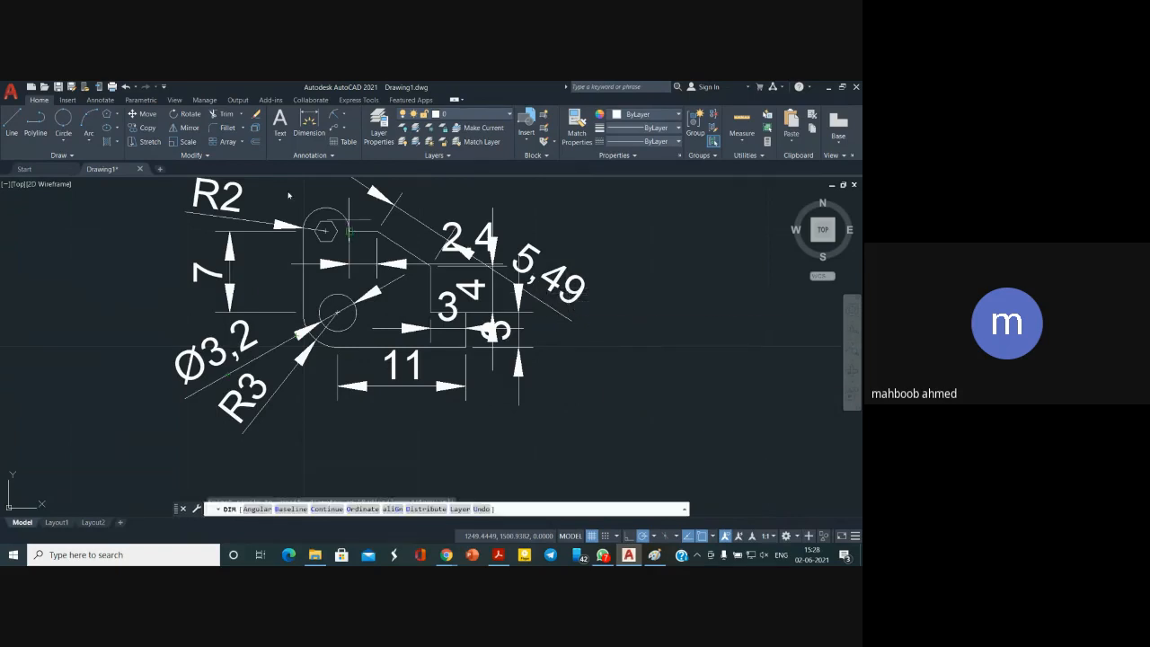
# Draw a short slanted line in the empty area left of the profile and undo it
pyautogui.click(12, 126)
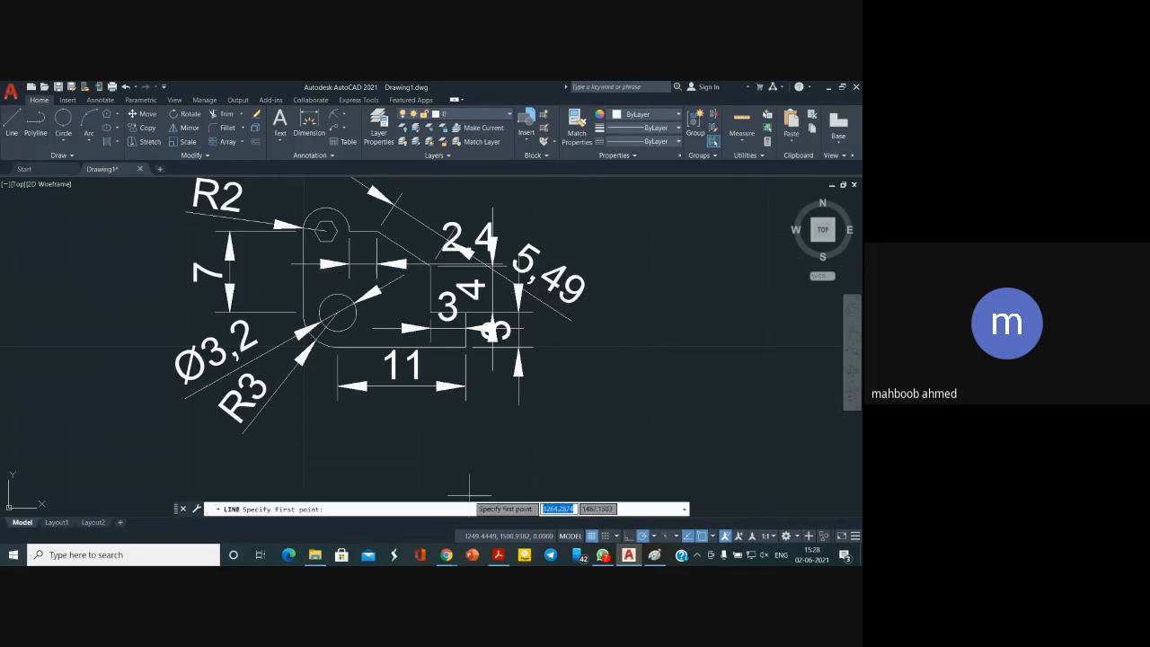
pyautogui.click(71, 157)
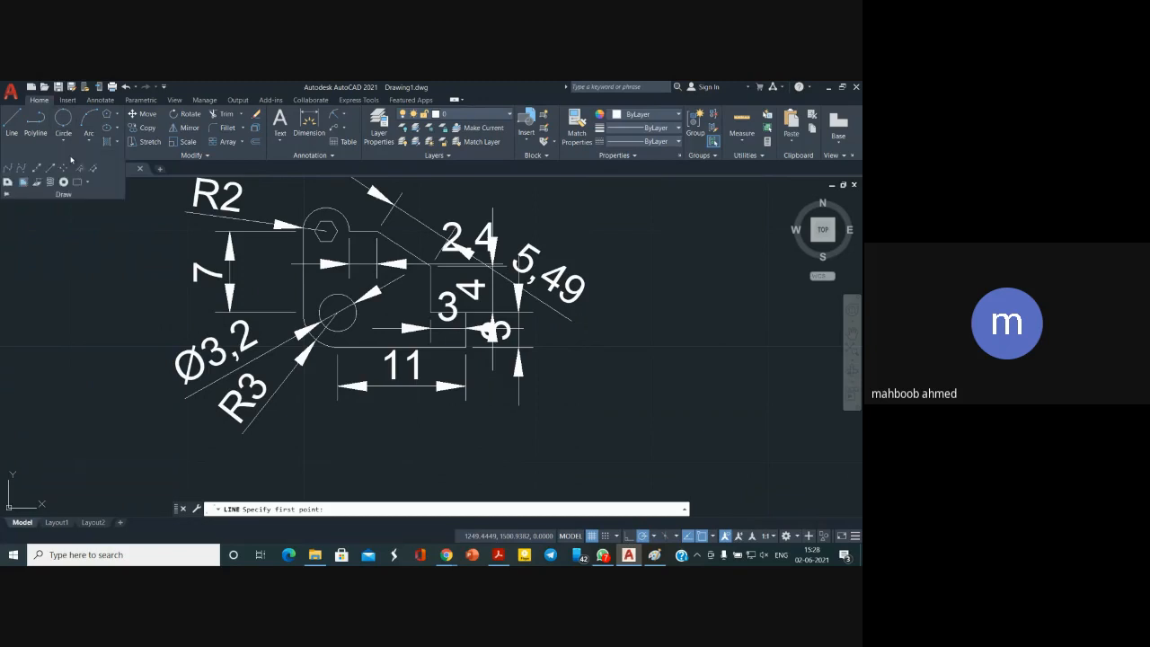
pyautogui.click(52, 289)
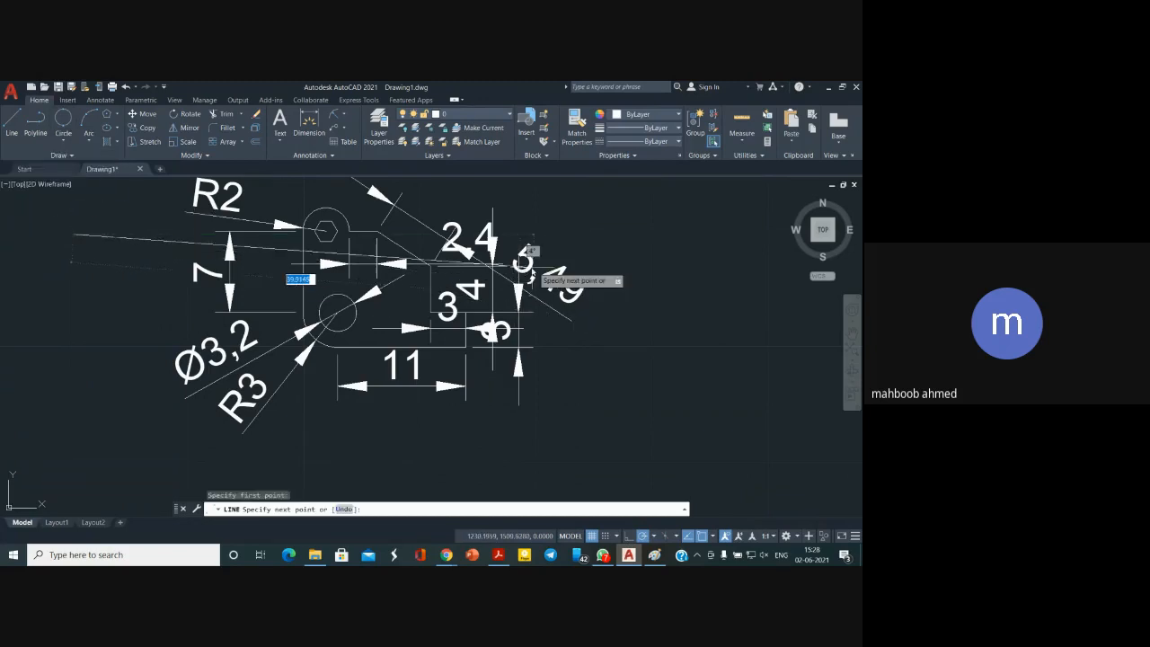
pyautogui.click(55, 281)
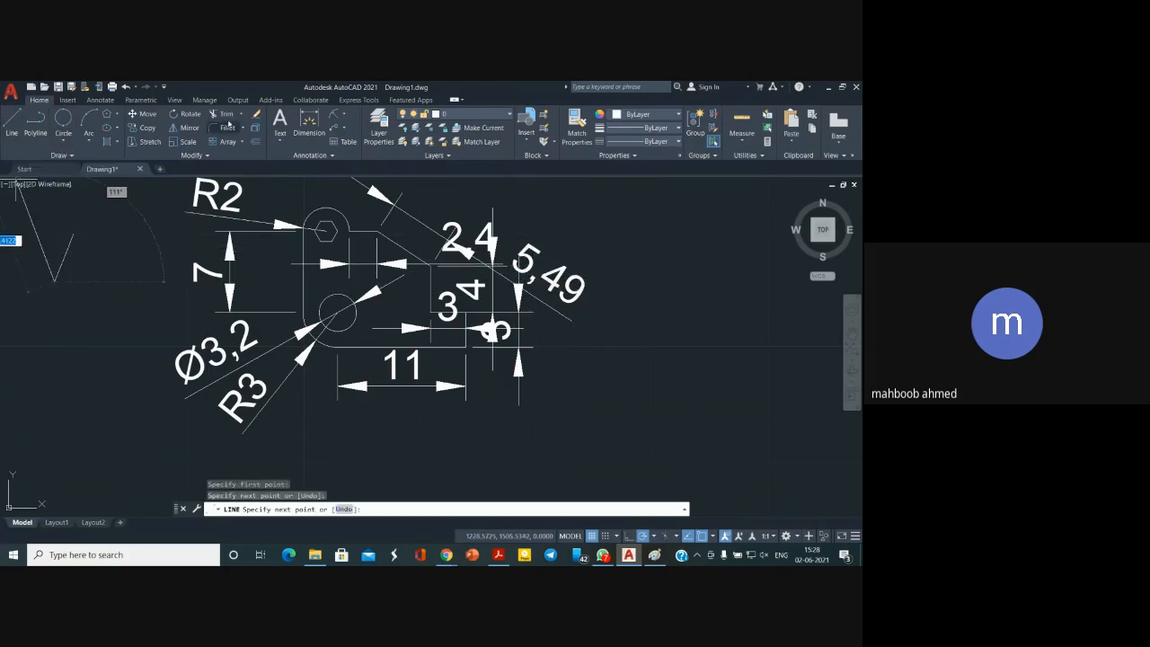
pyautogui.press('Return')
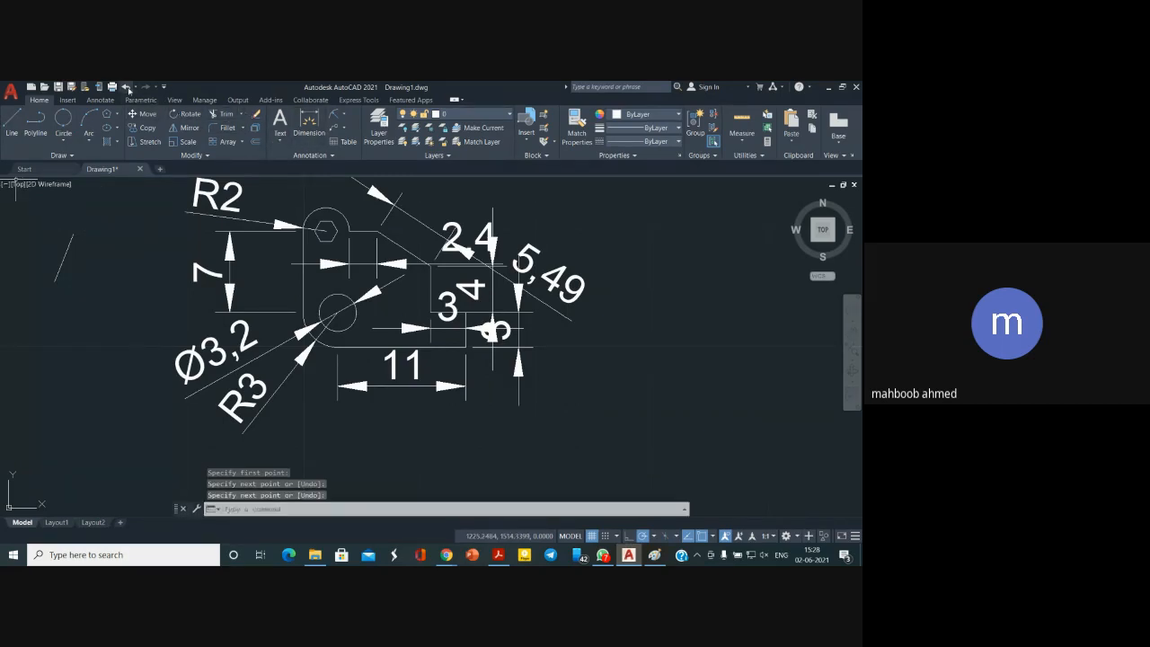
pyautogui.click(127, 87)
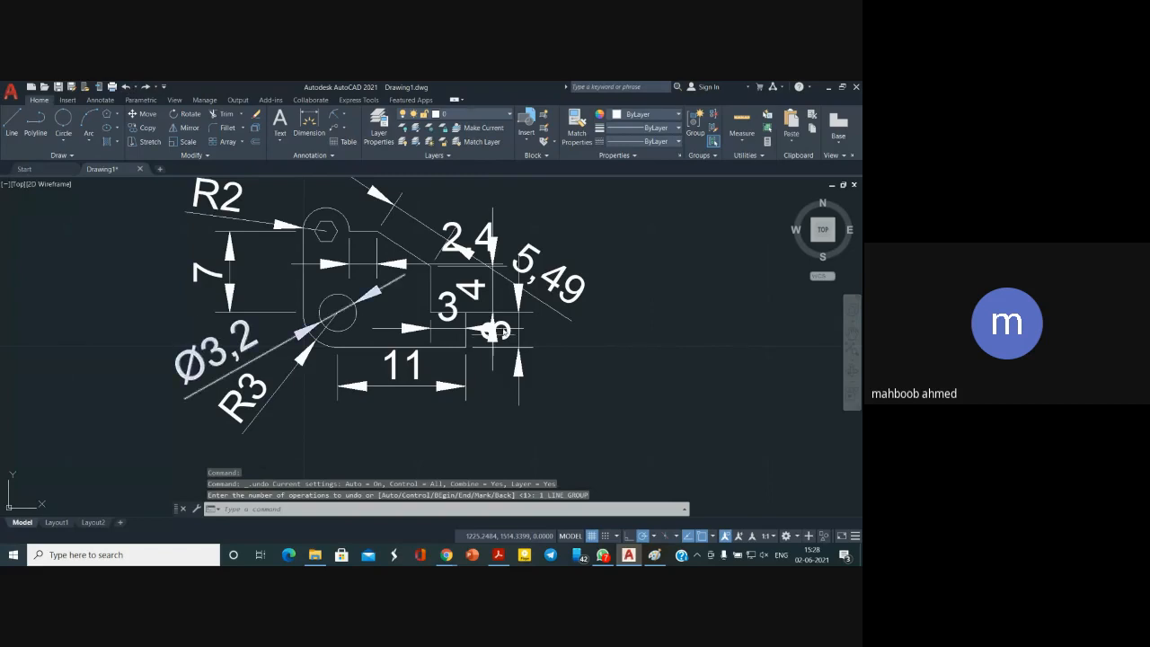
# Try applying the ISO-25 dimension style to the short top edge's dimension, and undo the style change
pyautogui.click(464, 253)
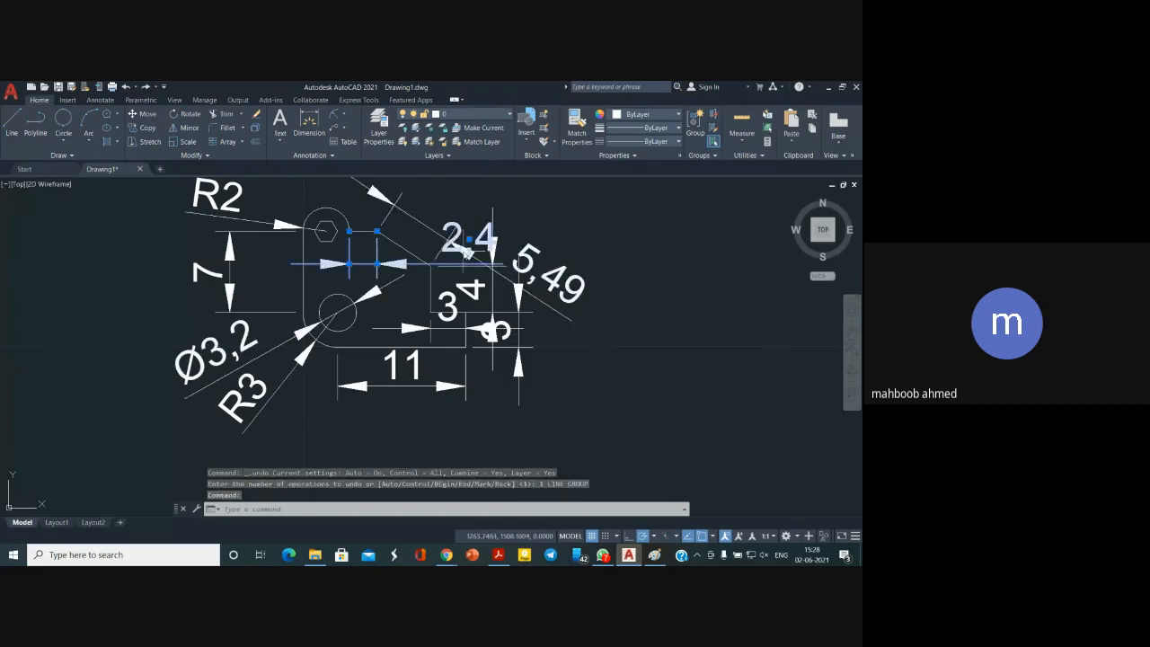
pyautogui.rightClick(465, 254)
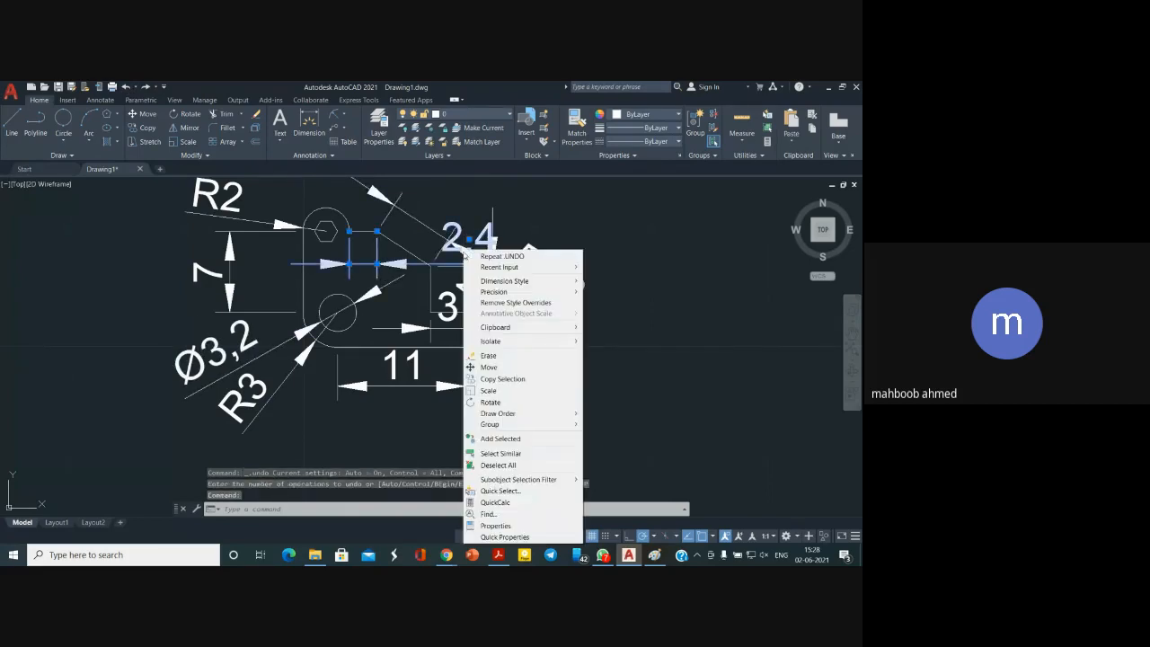
pyautogui.moveTo(504, 284)
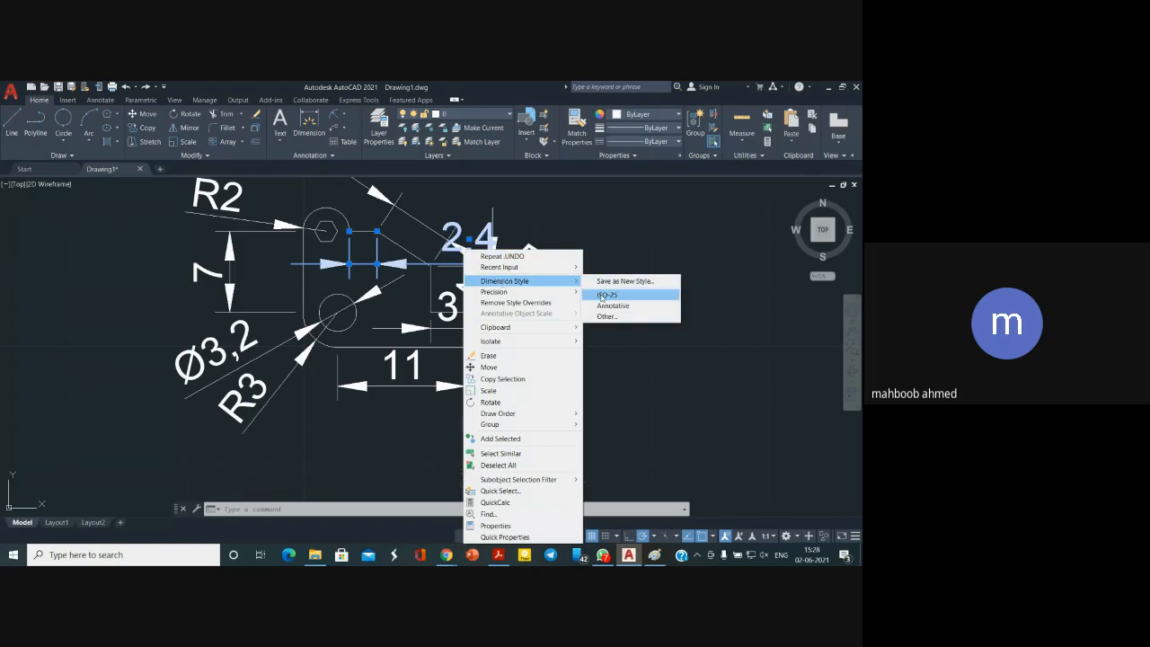
pyautogui.click(604, 295)
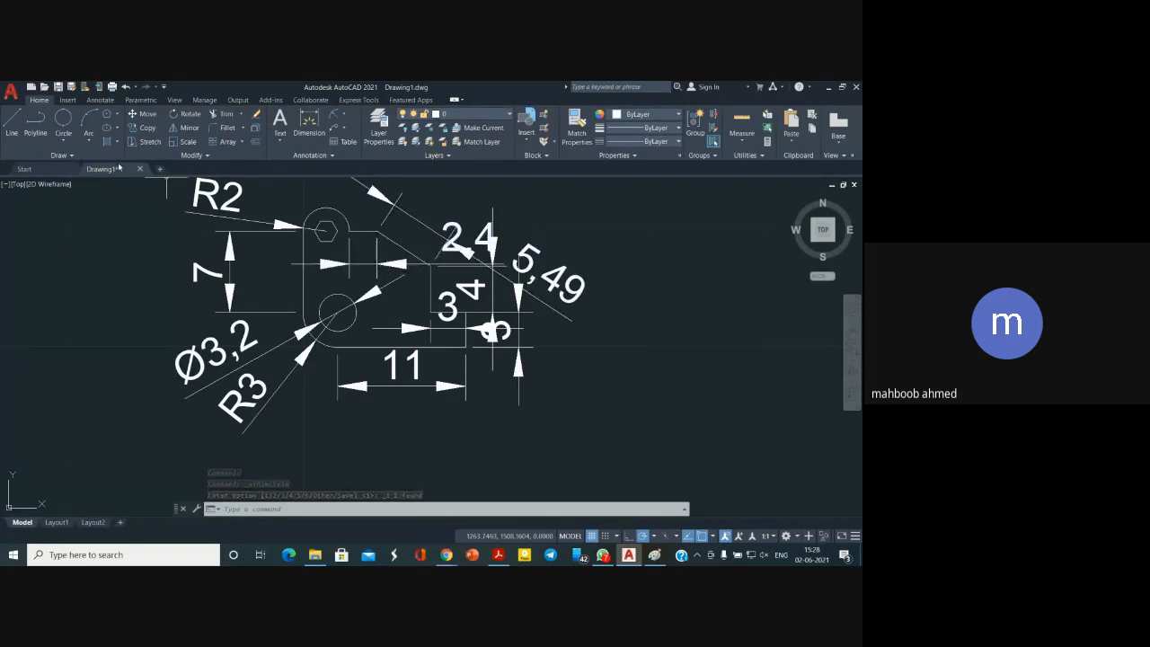
pyautogui.click(125, 87)
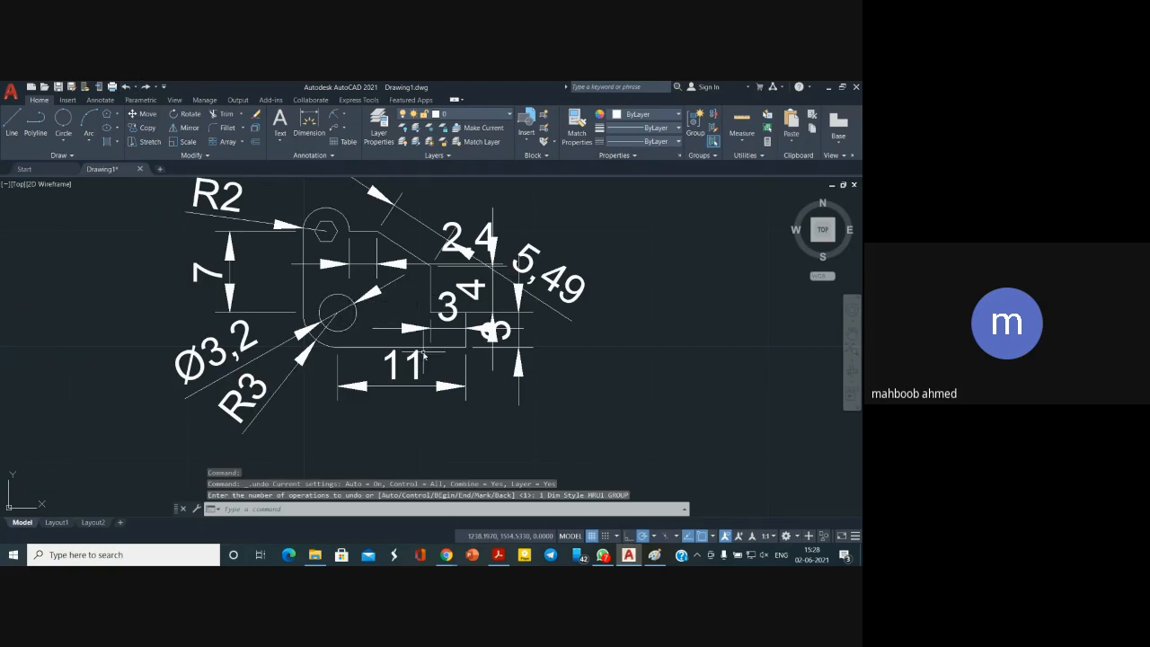
pyautogui.scroll(-8, 472, 366)
pyautogui.scroll(8, 472, 366)
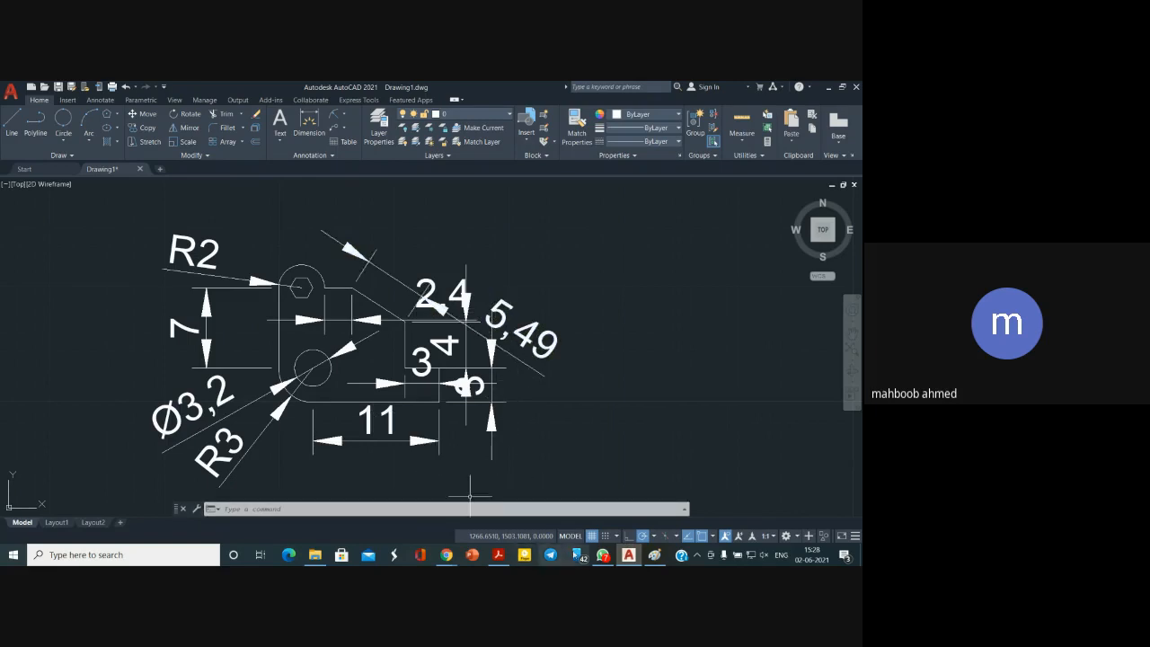
# Switch to vykresy.pdf in Adobe Acrobat Reader and examine the reference bracket drawing on page 6
pyautogui.moveTo(629, 557)
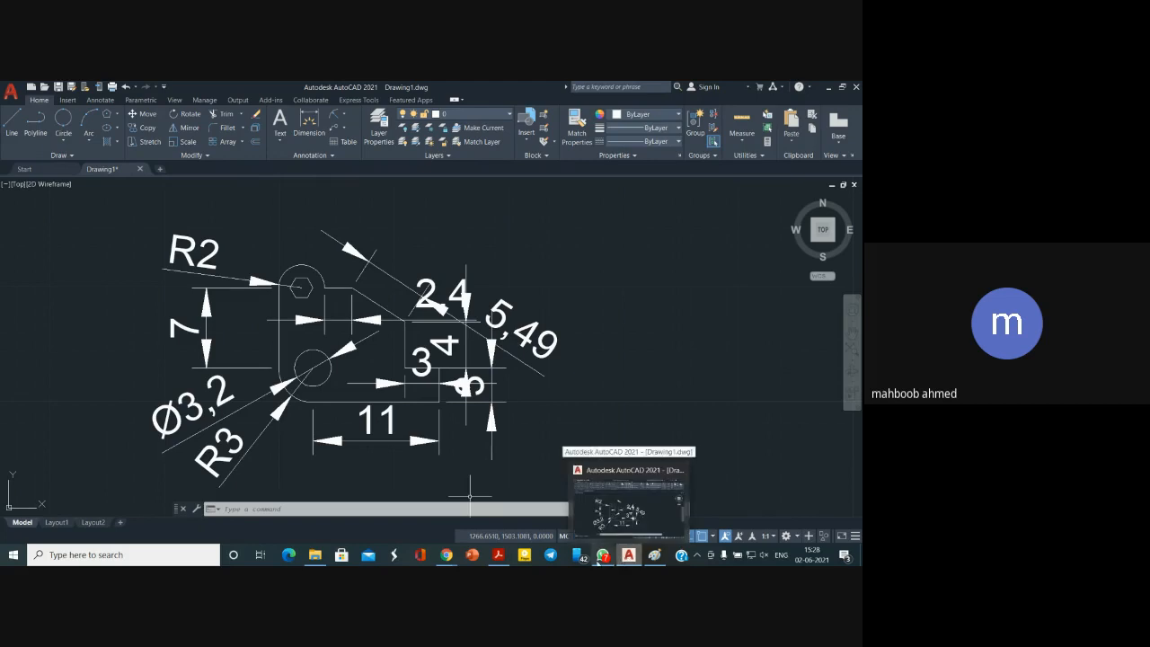
pyautogui.click(500, 557)
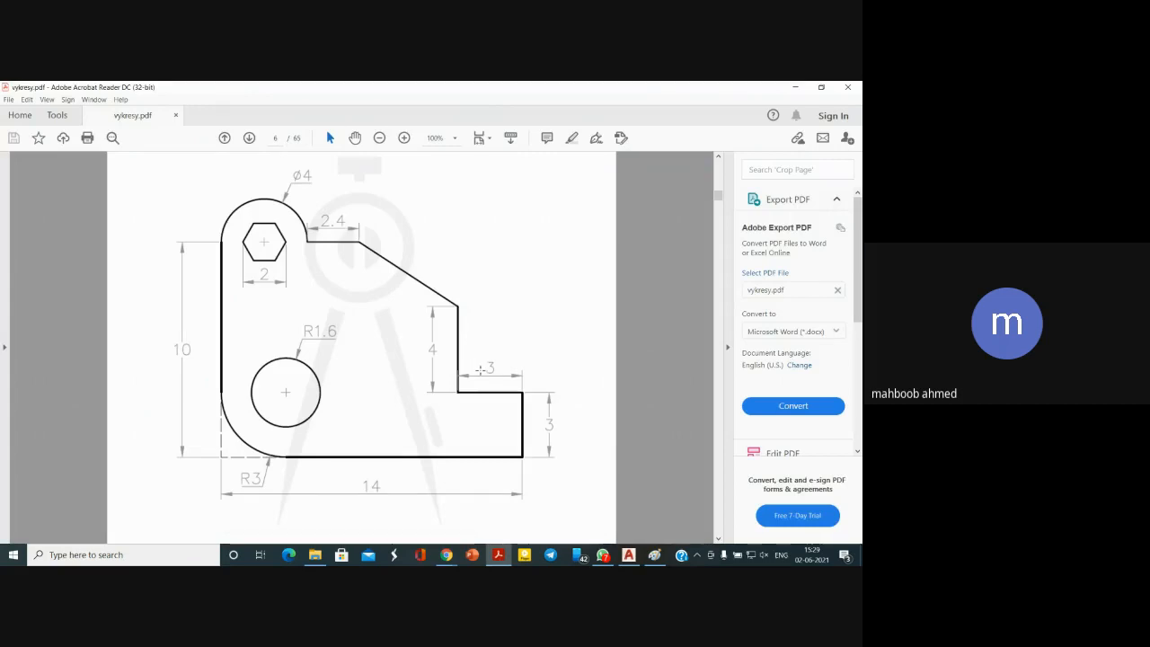
pyautogui.moveTo(605, 558)
pyautogui.moveTo(460, 558)
# Go to the rectangular plate drawing on page 7 and enlarge it to 125% to examine its shapes and dimensions
pyautogui.scroll(-6, 520, 271)
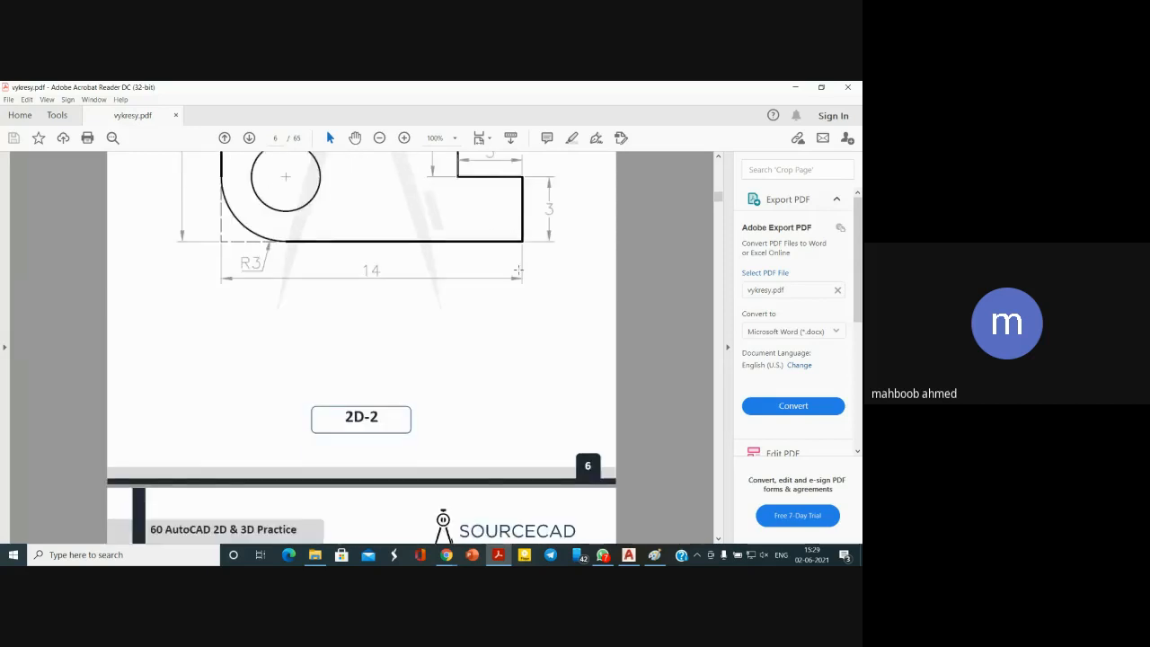
pyautogui.scroll(-8, 518, 273)
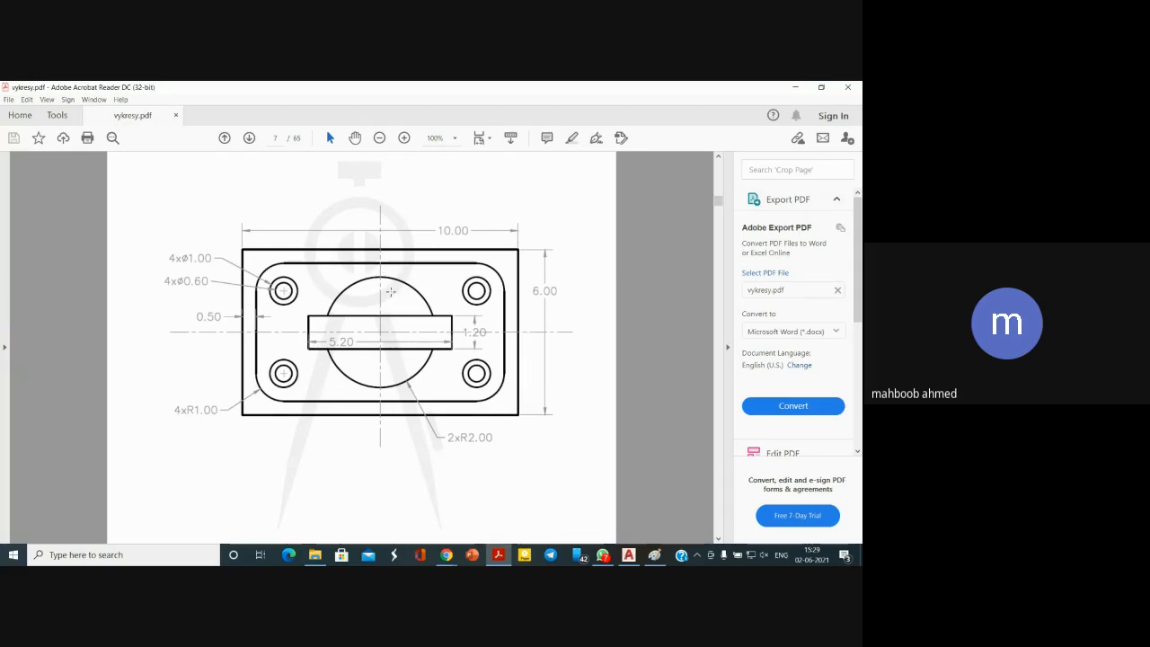
pyautogui.scroll(1, 317, 315)
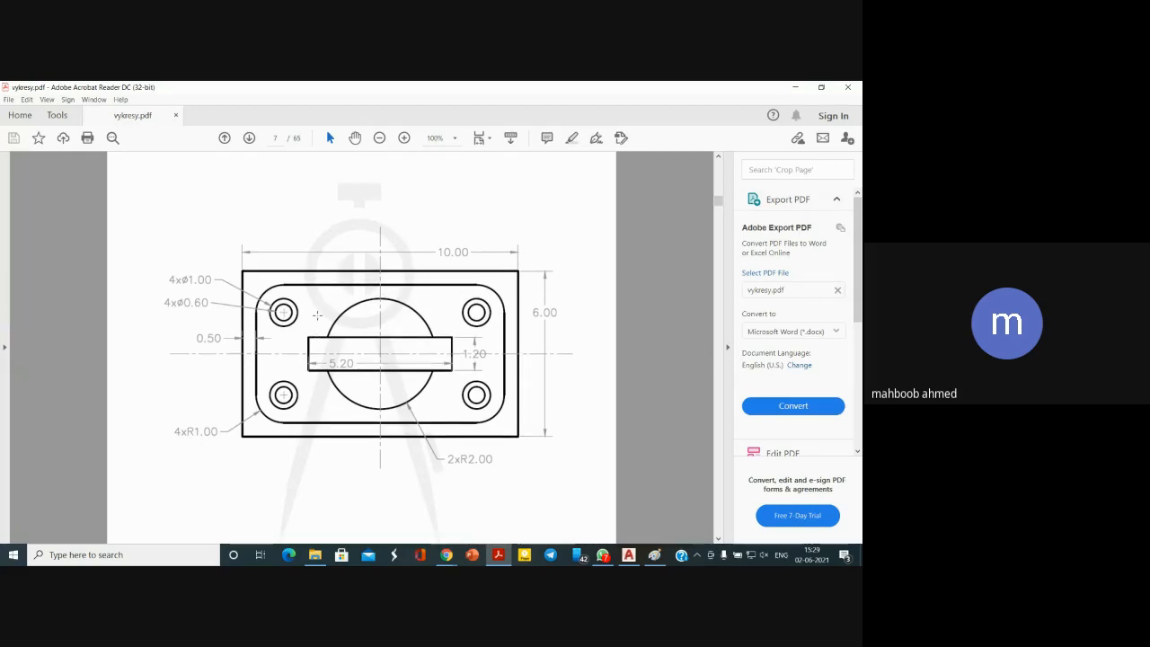
pyautogui.scroll(2, 317, 315)
pyautogui.scroll(-3, 317, 314)
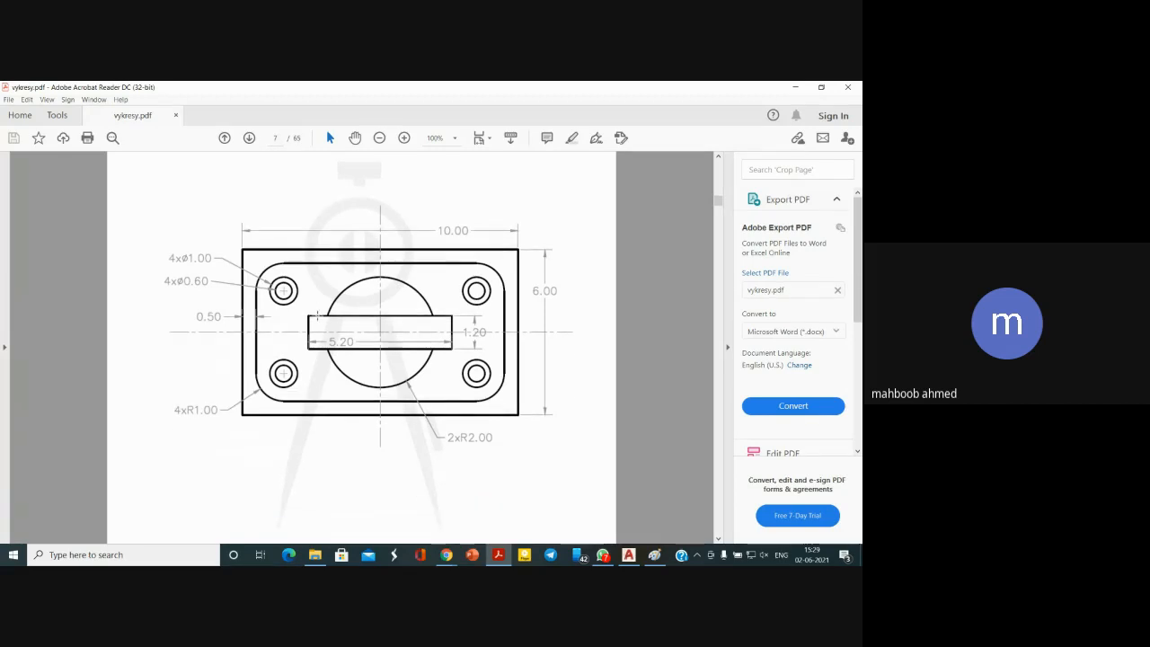
pyautogui.scroll(-1, 317, 315)
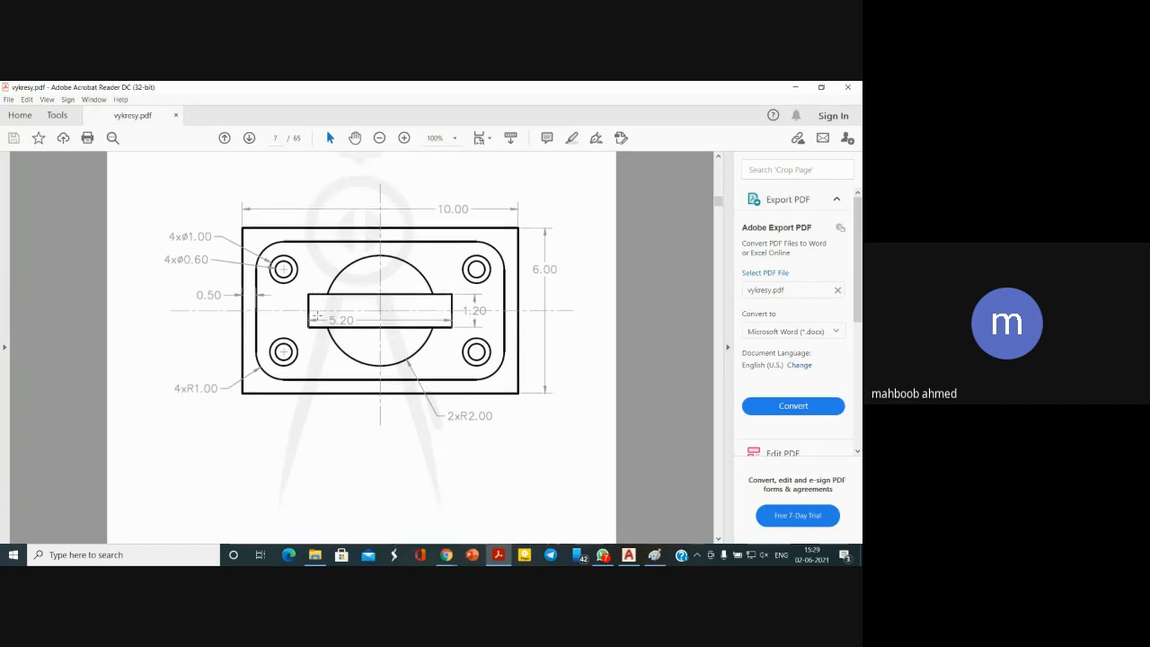
pyautogui.click(406, 137)
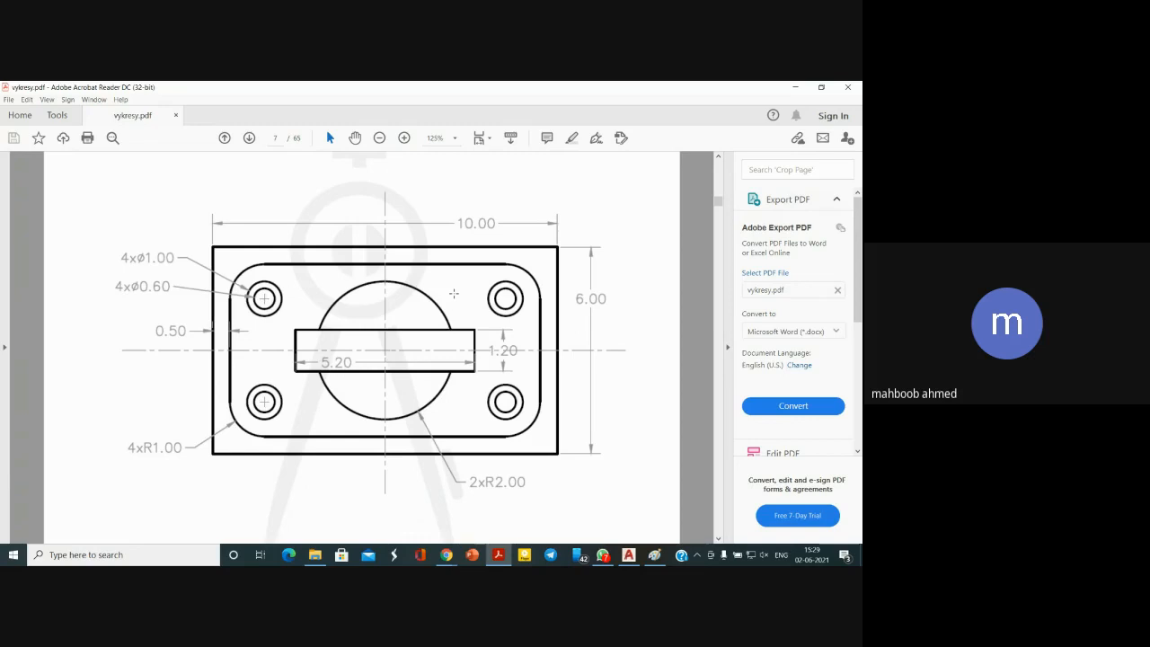
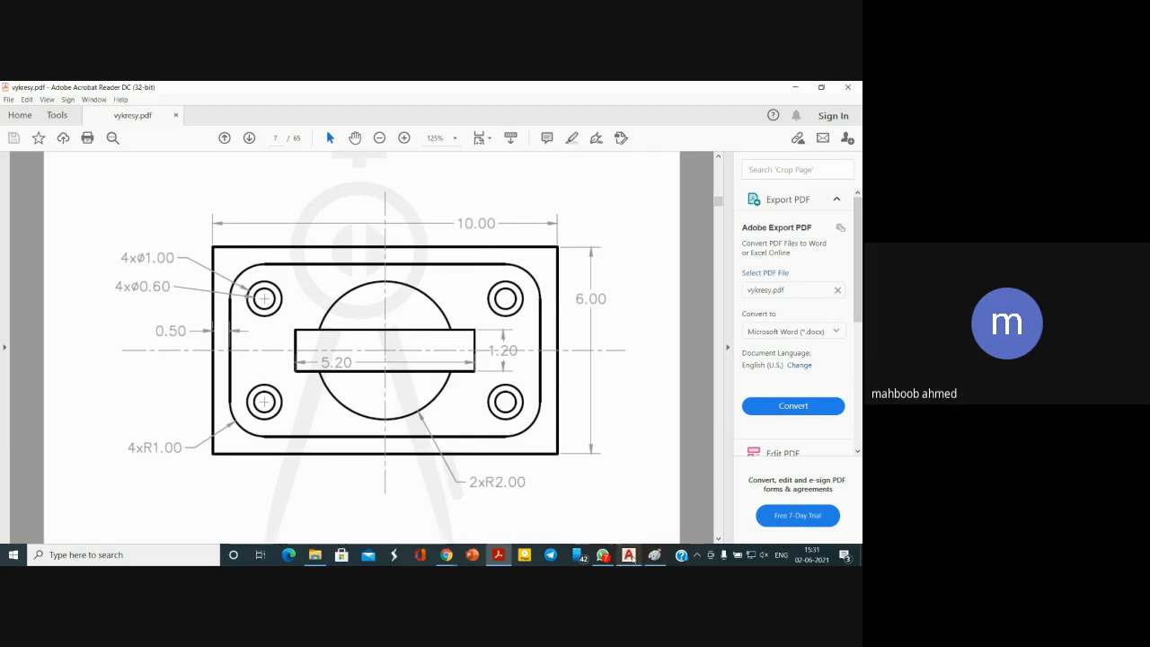
# Switch to AutoCAD and draw a 10-unit horizontal line in the empty area below the bracket as the plate's bottom edge
pyautogui.click(629, 554)
pyautogui.scroll(-3, 585, 359)
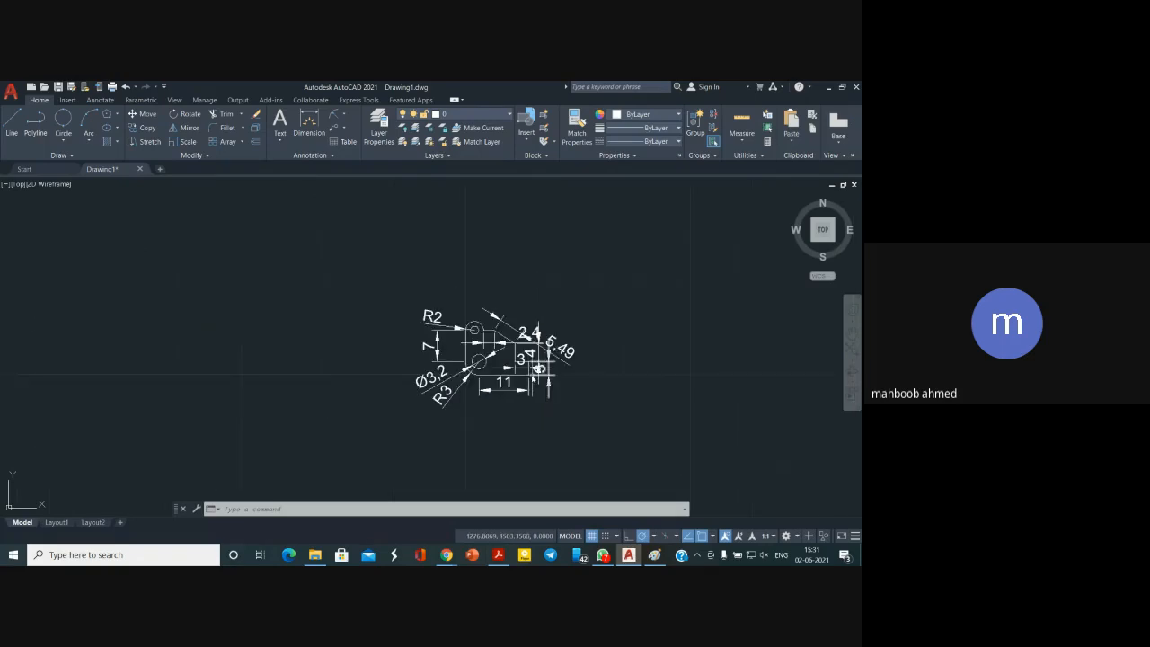
pyautogui.moveTo(523, 369)
pyautogui.mouseDown(button='middle')
pyautogui.moveTo(432, 185)
pyautogui.moveTo(444, 175)
pyautogui.mouseUp(button='middle')
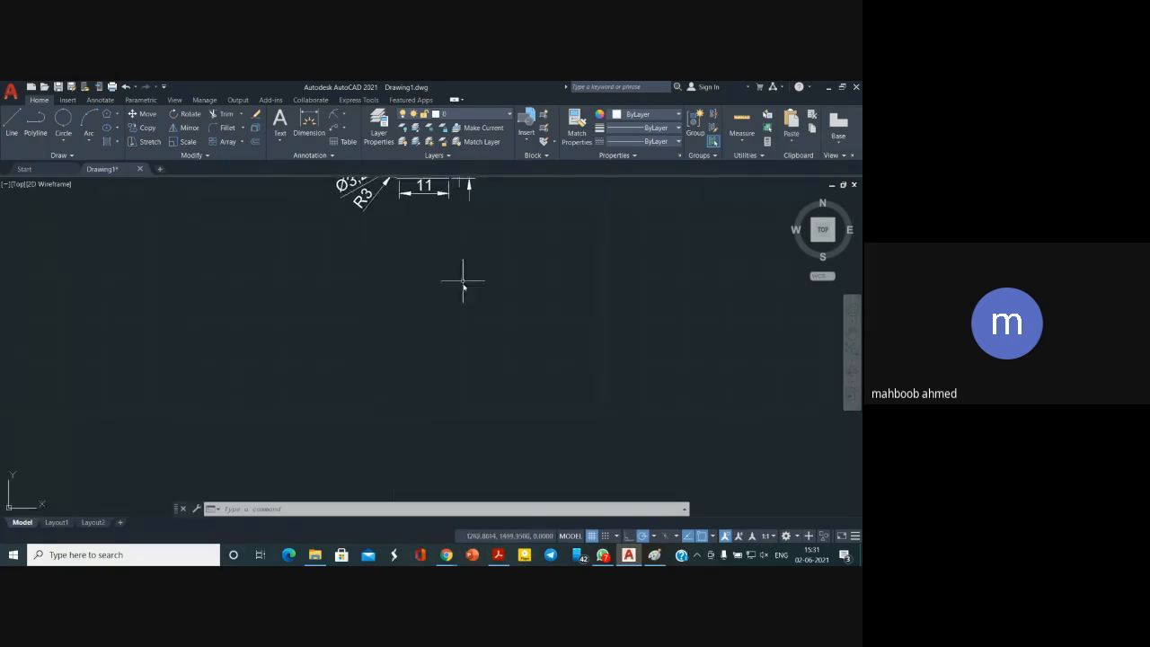
pyautogui.moveTo(452, 315); pyautogui.dragTo(459, 171, button='middle')
pyautogui.moveTo(417, 340); pyautogui.dragTo(425, 268, button='middle')
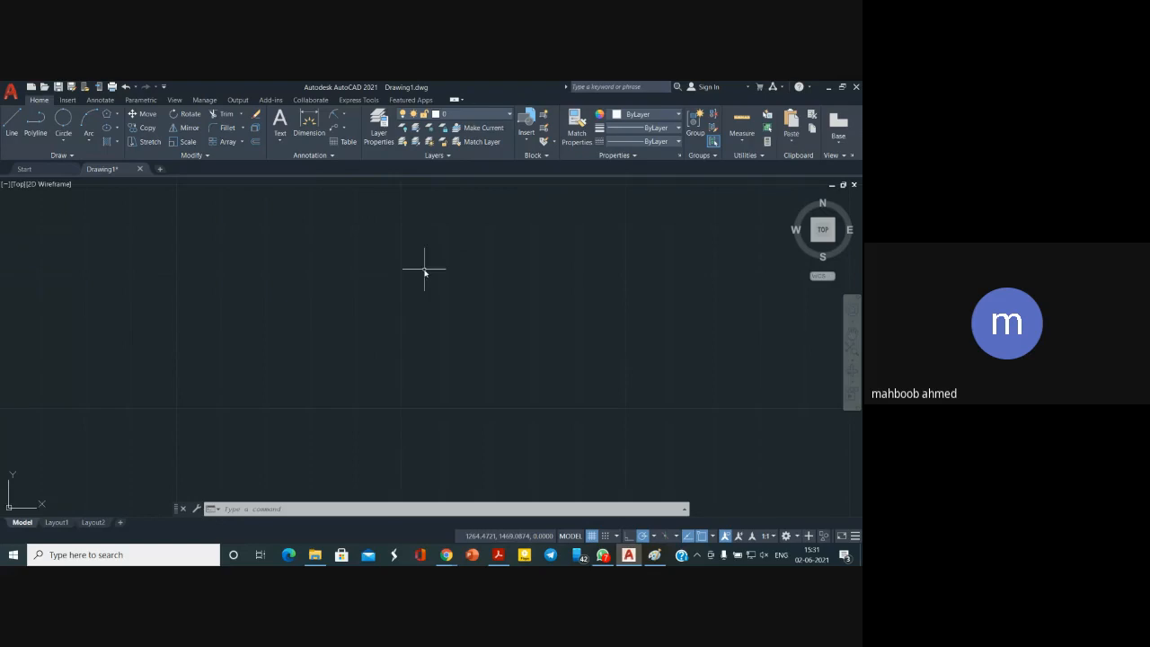
pyautogui.click(11, 124)
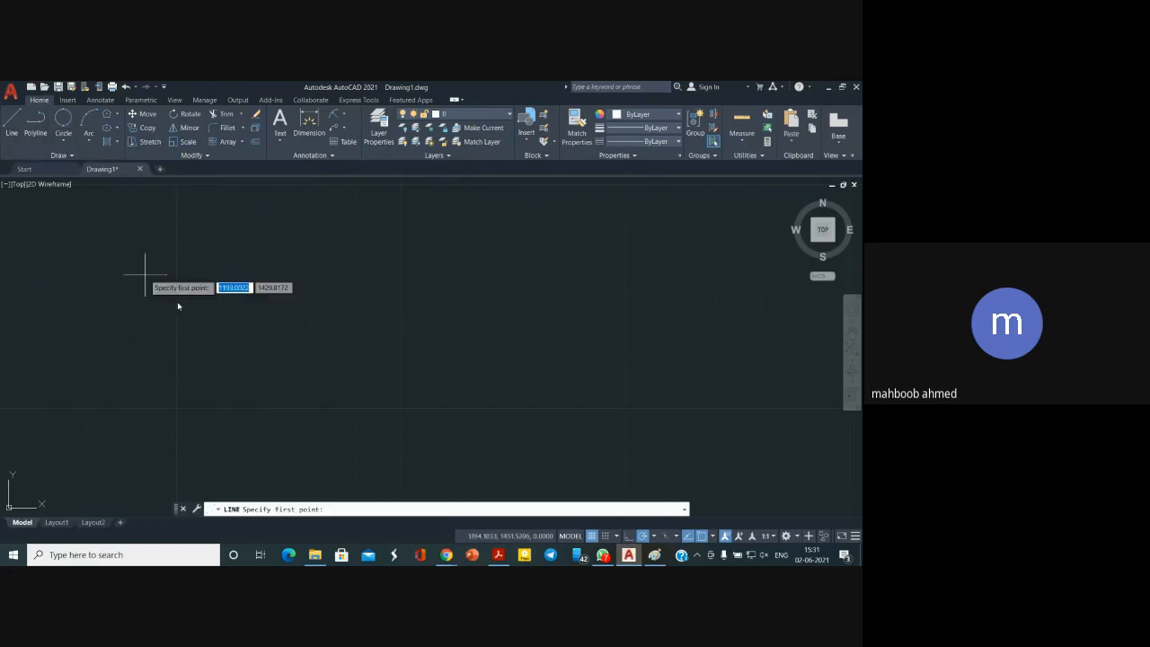
pyautogui.click(176, 411)
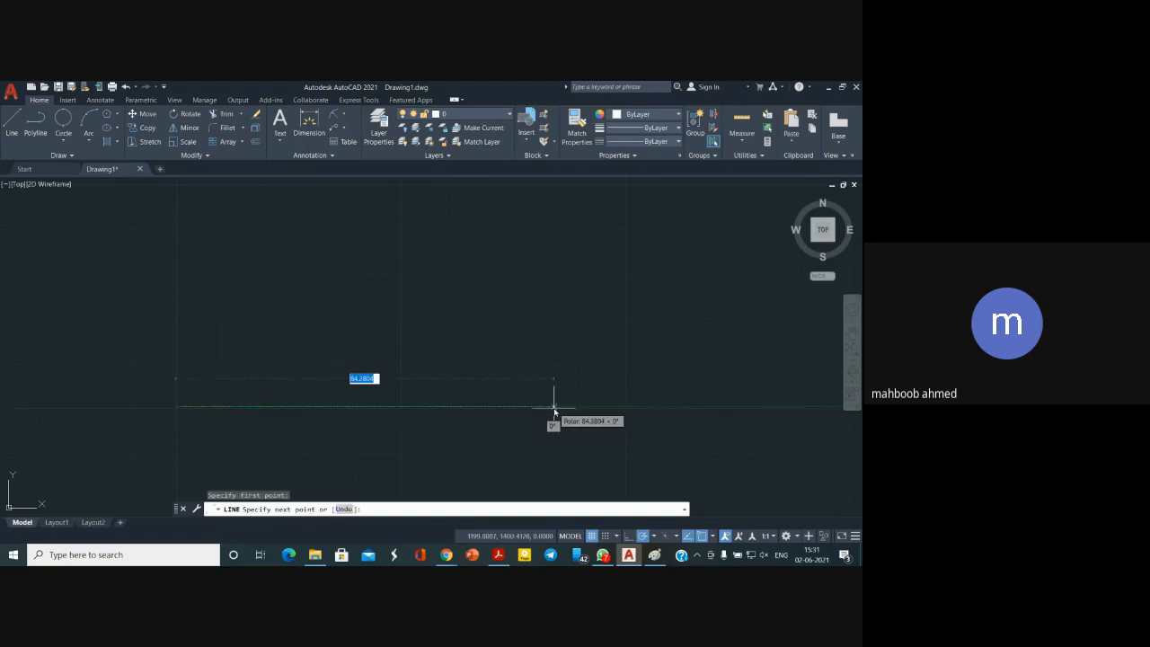
pyautogui.write('10')
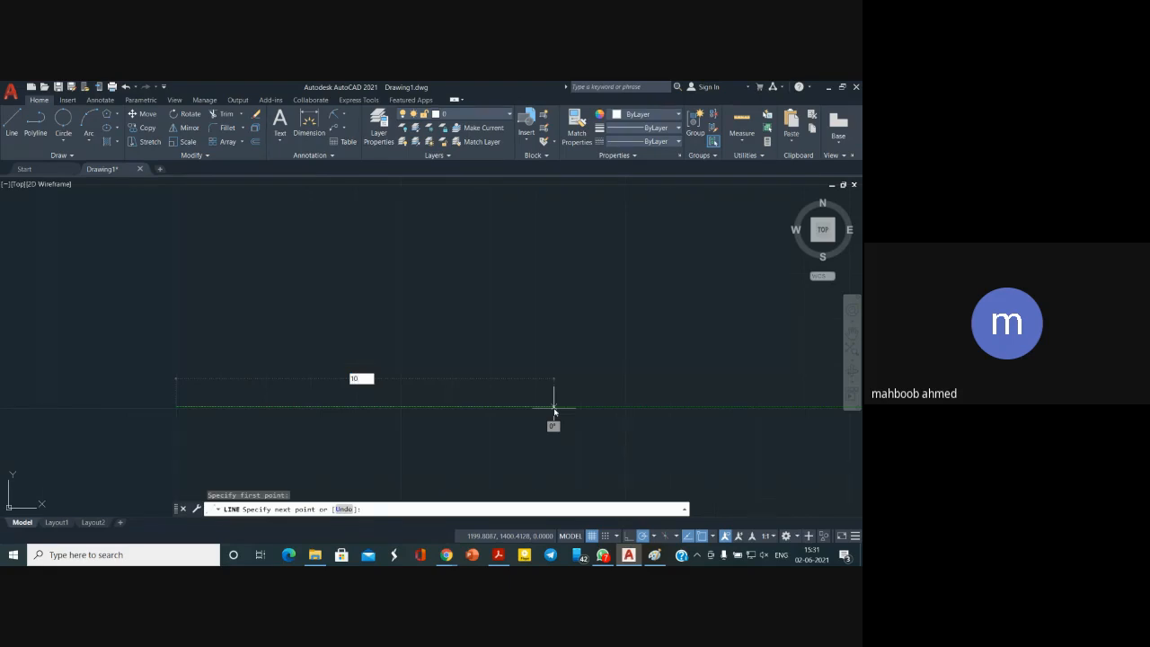
pyautogui.press('Return')
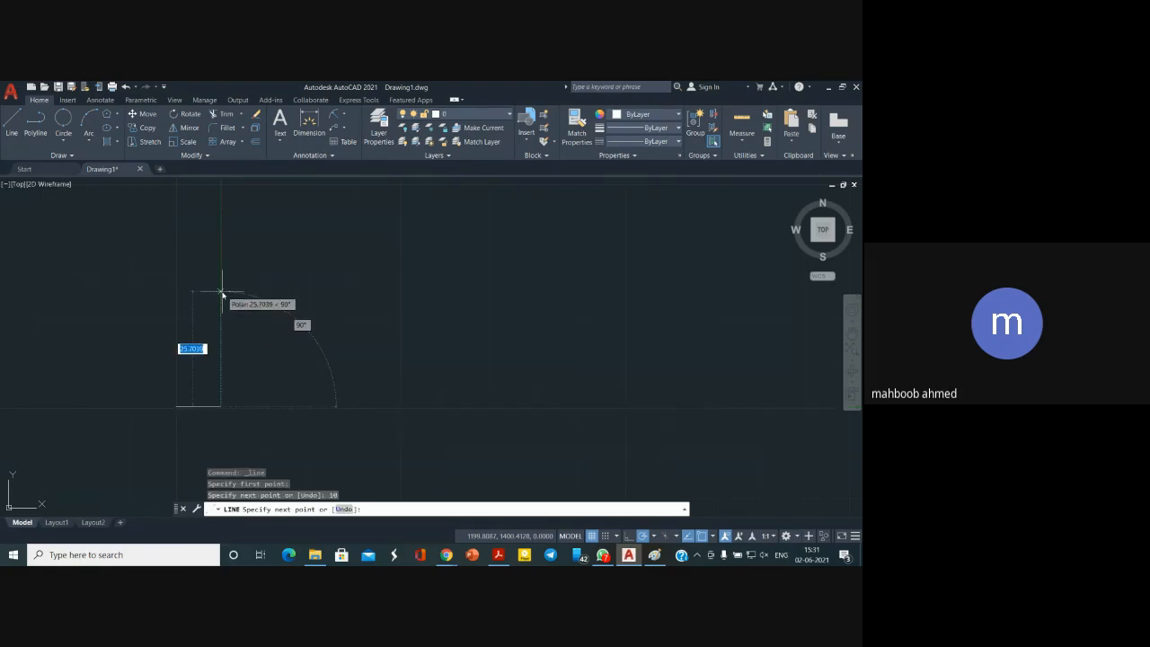
# Complete the plate's rectangular outline with a 6-unit right edge, a 10-unit top edge and a left edge back to the start
pyautogui.write('6')
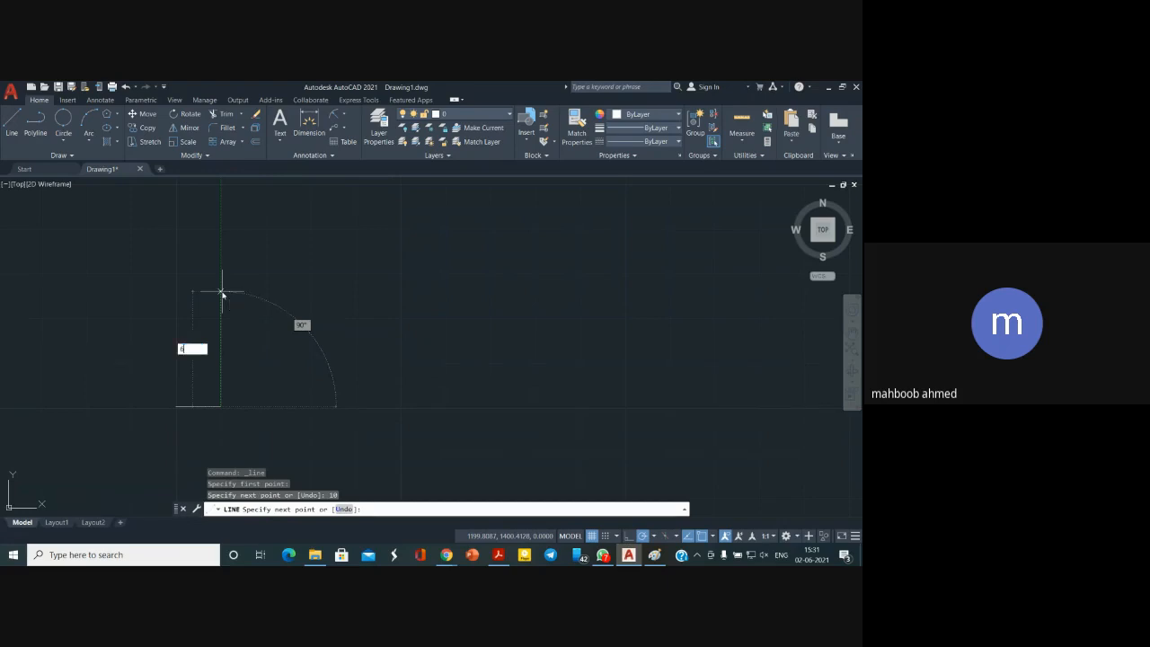
pyautogui.press('Return')
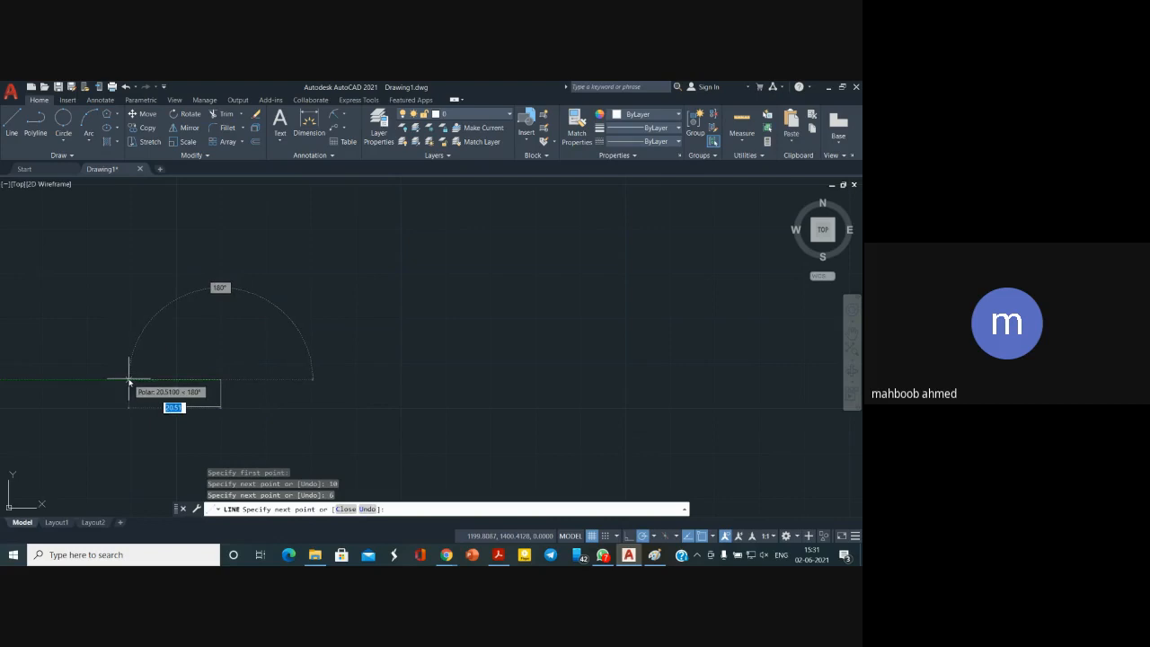
pyautogui.write('10')
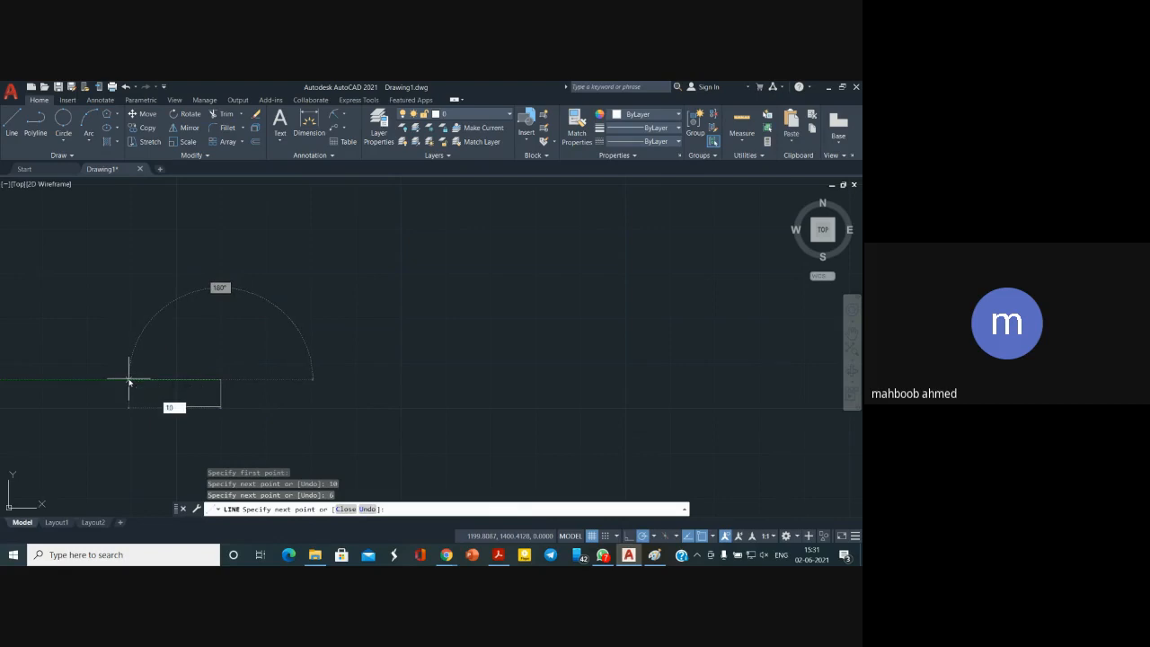
pyautogui.press('Return')
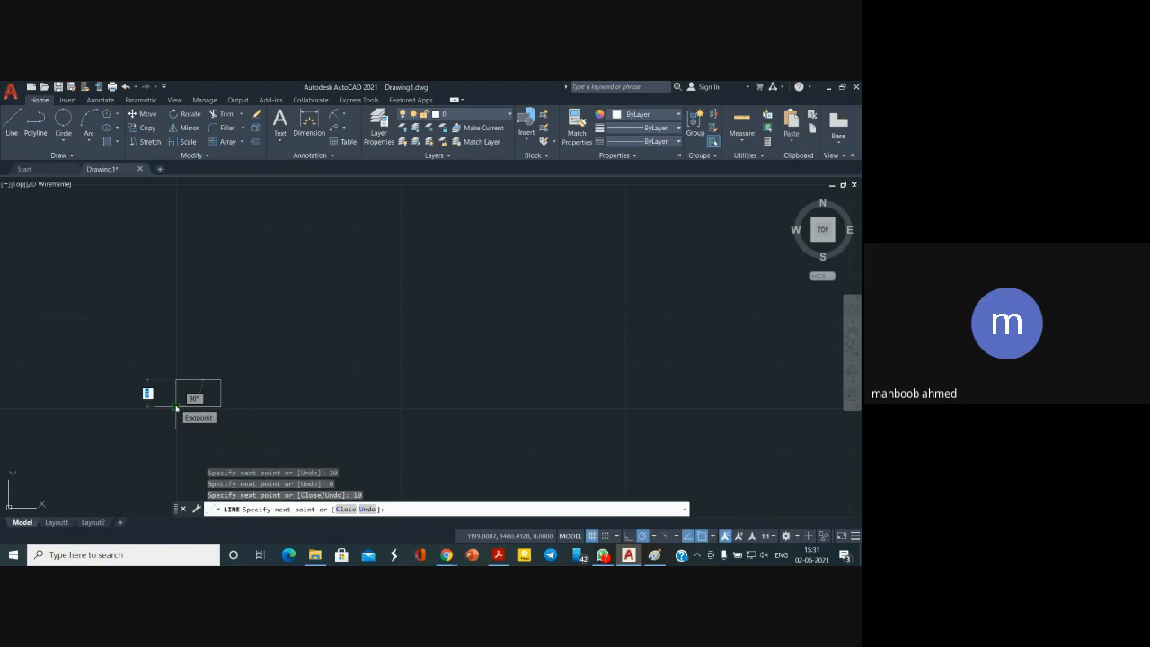
pyautogui.click(176, 409)
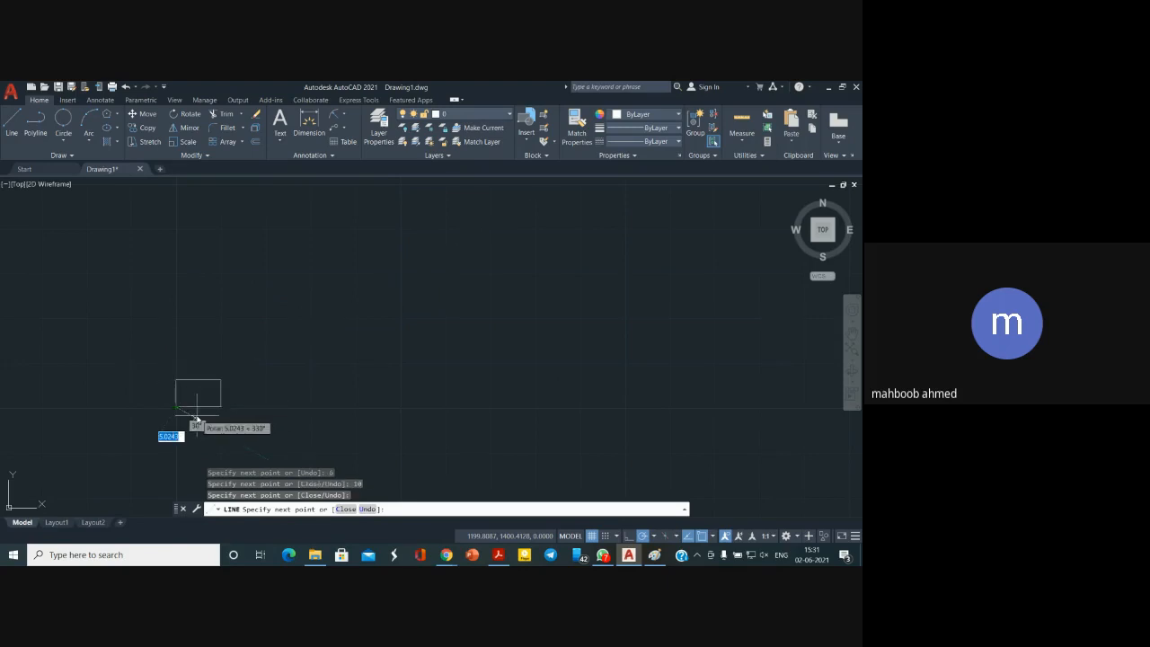
pyautogui.press('Return')
pyautogui.scroll(4, 248, 405)
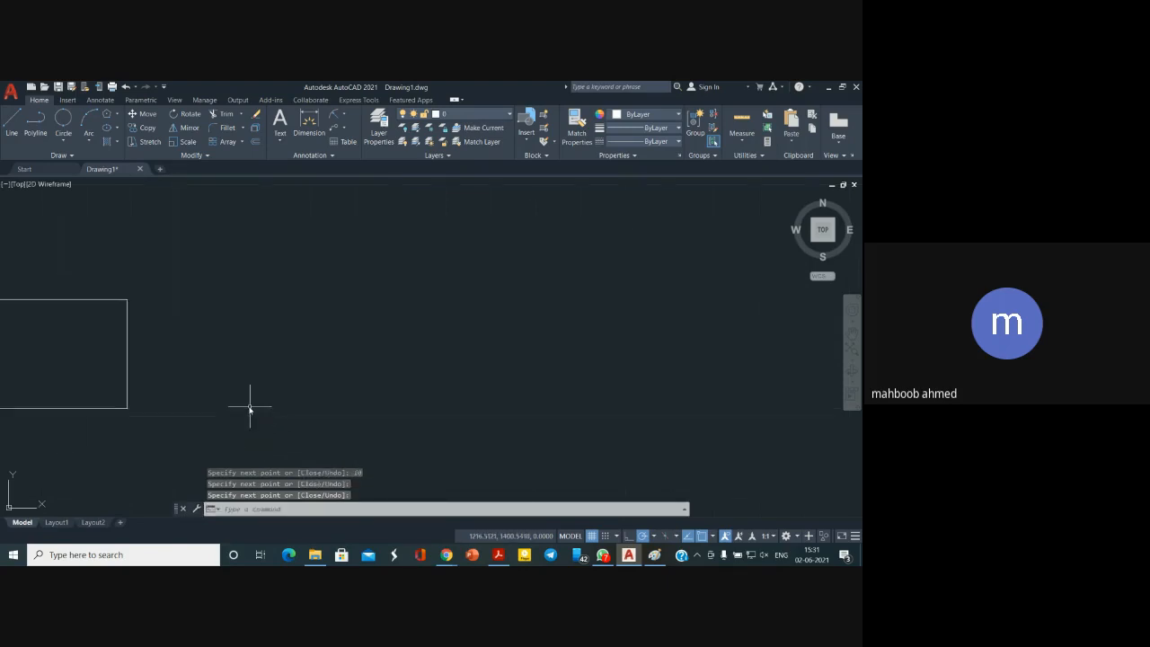
pyautogui.moveTo(201, 359)
pyautogui.mouseDown(button='middle')
pyautogui.moveTo(606, 357)
pyautogui.moveTo(601, 323)
pyautogui.mouseUp(button='middle')
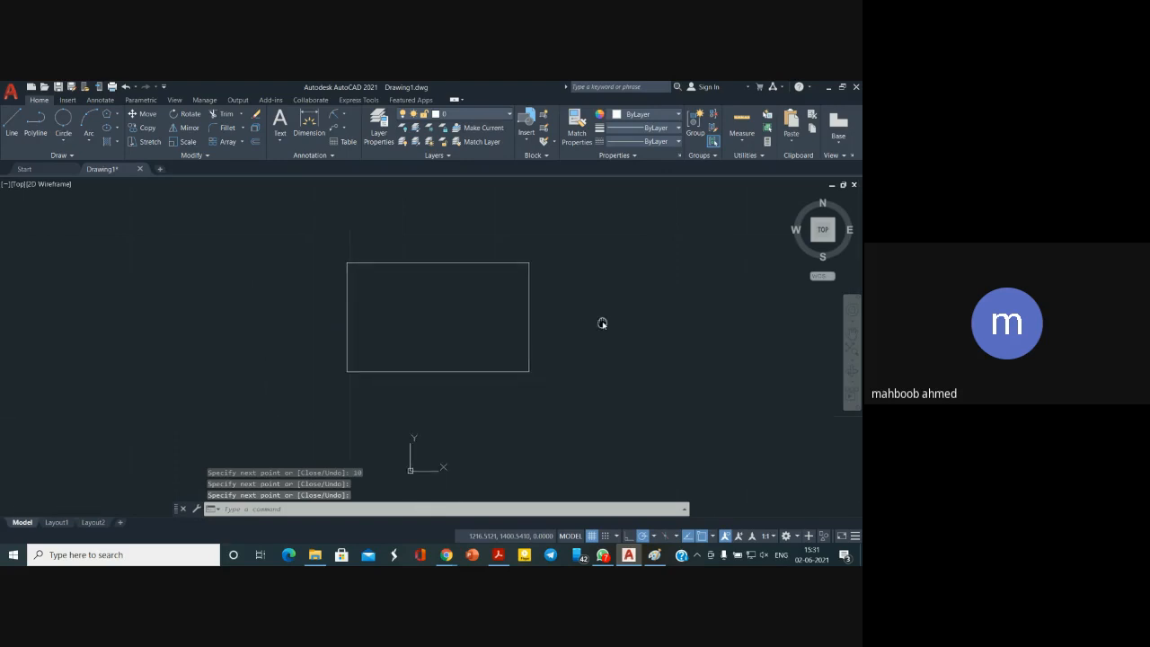
pyautogui.scroll(2, 476, 332)
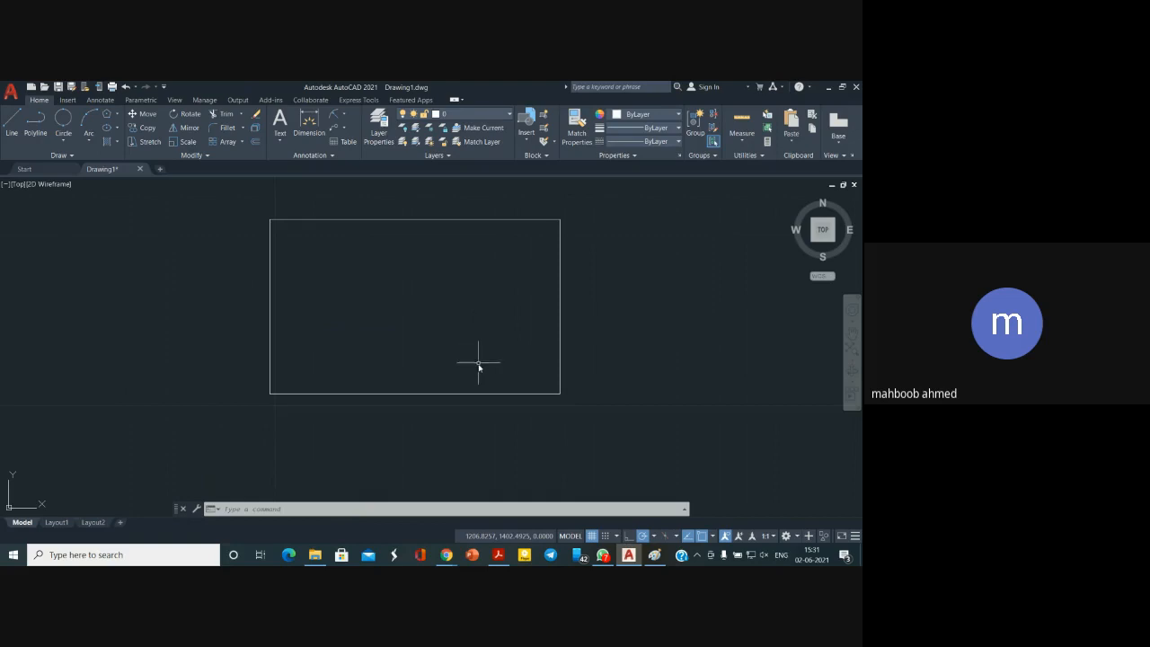
# Switch to vykresy.pdf in Adobe Acrobat Reader and examine the plate's inner shapes and dimensions on page 7
pyautogui.click(499, 556)
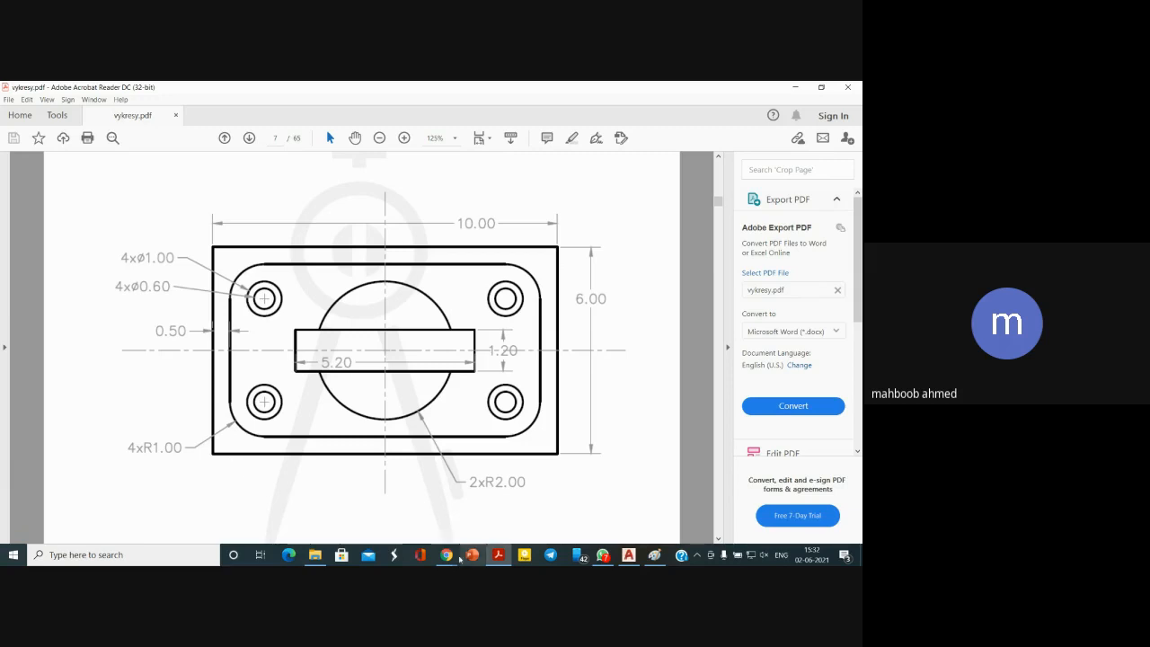
pyautogui.moveTo(446, 557)
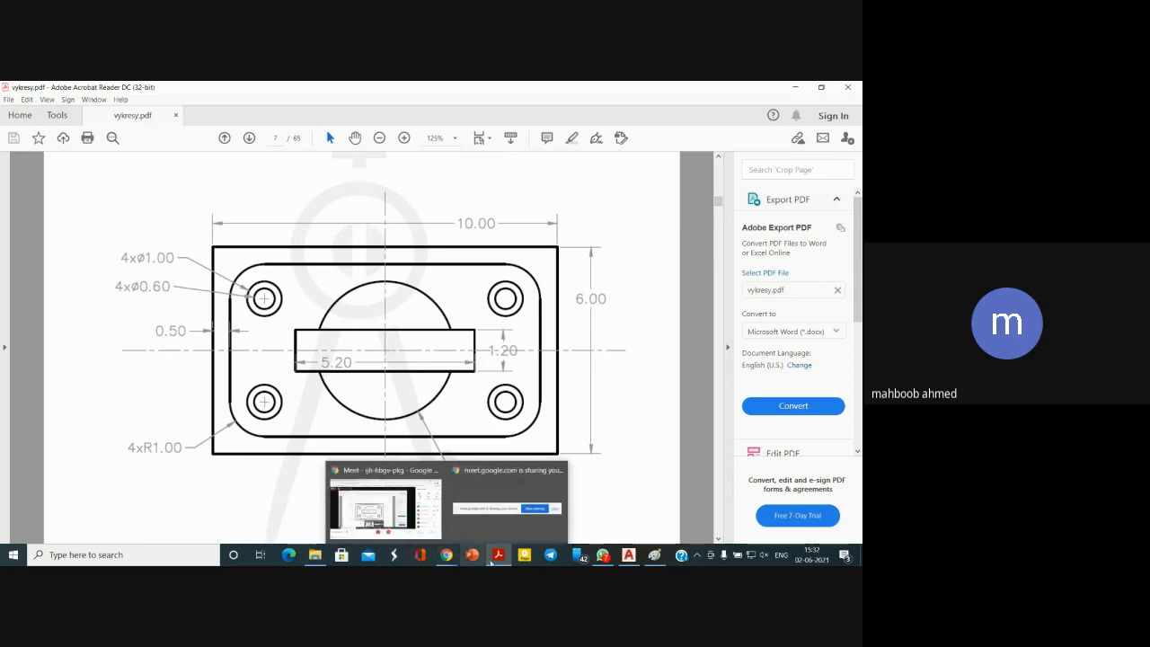
pyautogui.moveTo(629, 554)
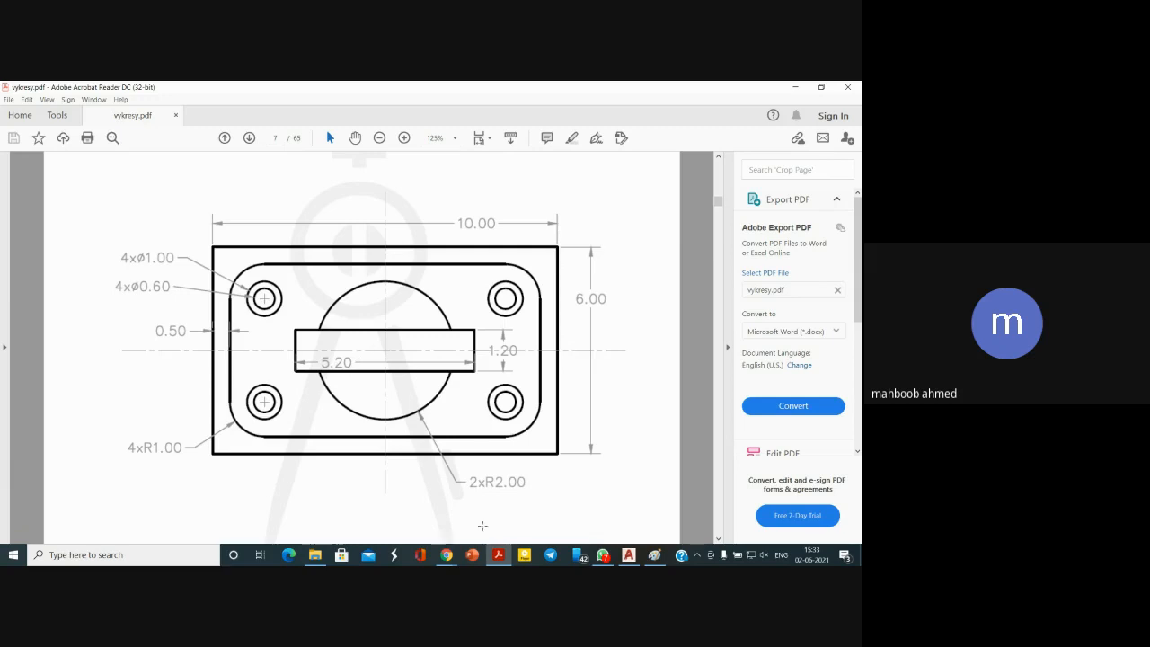
pyautogui.moveTo(629, 556)
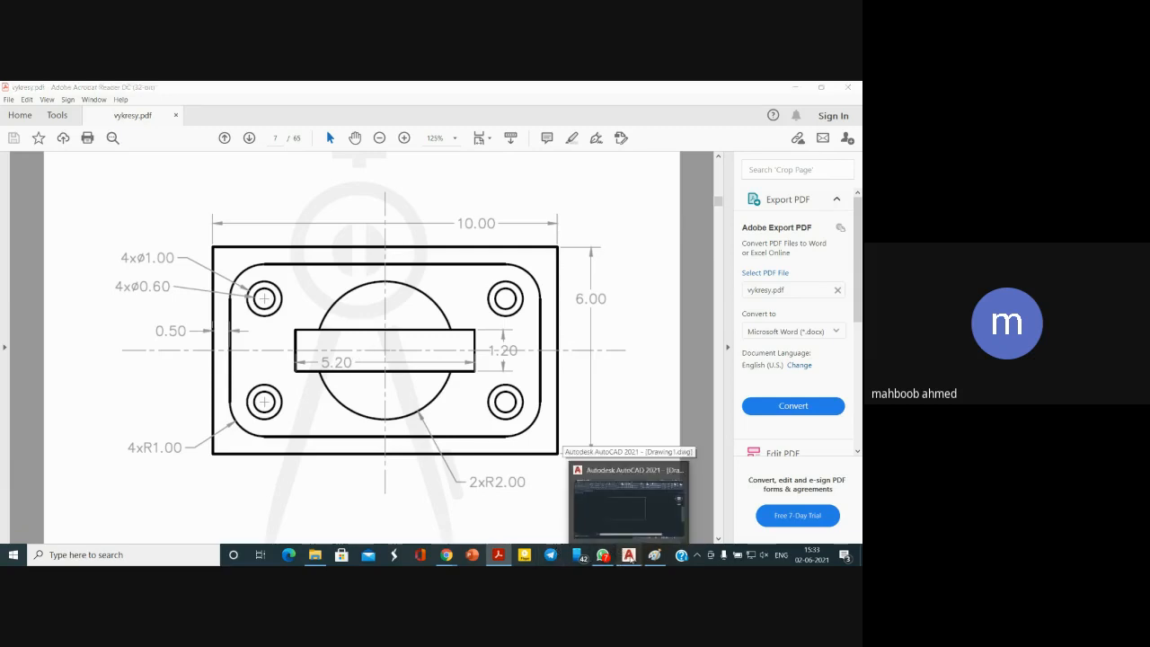
# Switch back to AutoCAD and draw a horizontal centre line between the midpoints of the rectangle's right and left edges
pyautogui.click(629, 503)
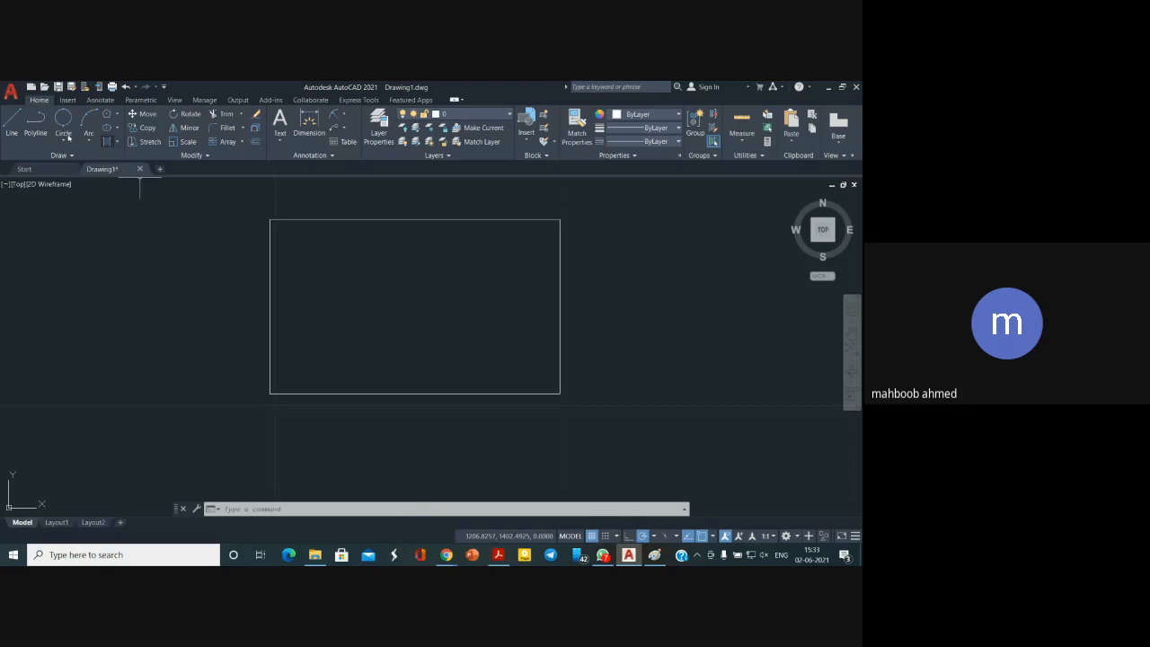
pyautogui.click(12, 124)
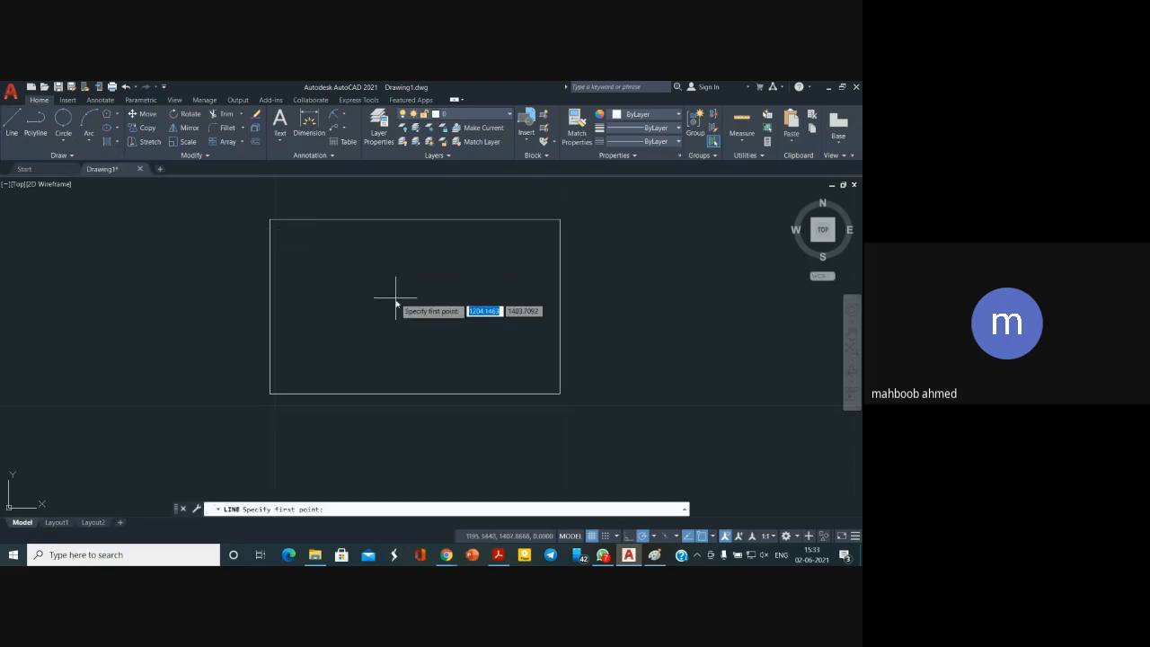
pyautogui.click(560, 307)
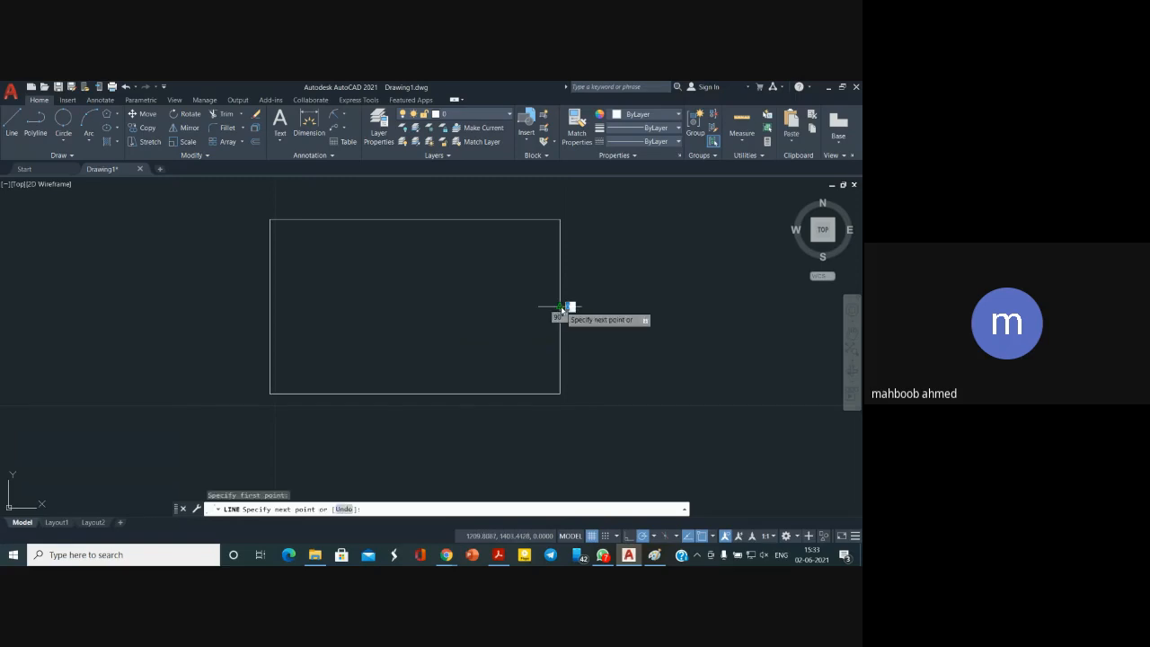
pyautogui.click(270, 307)
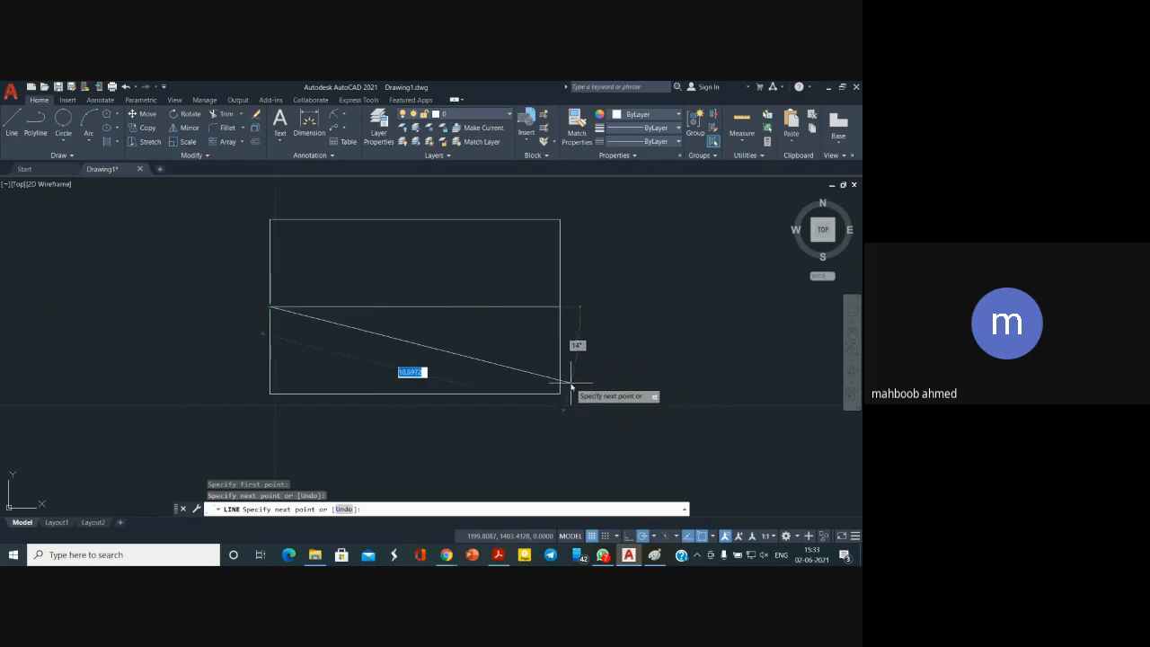
pyautogui.press('Return')
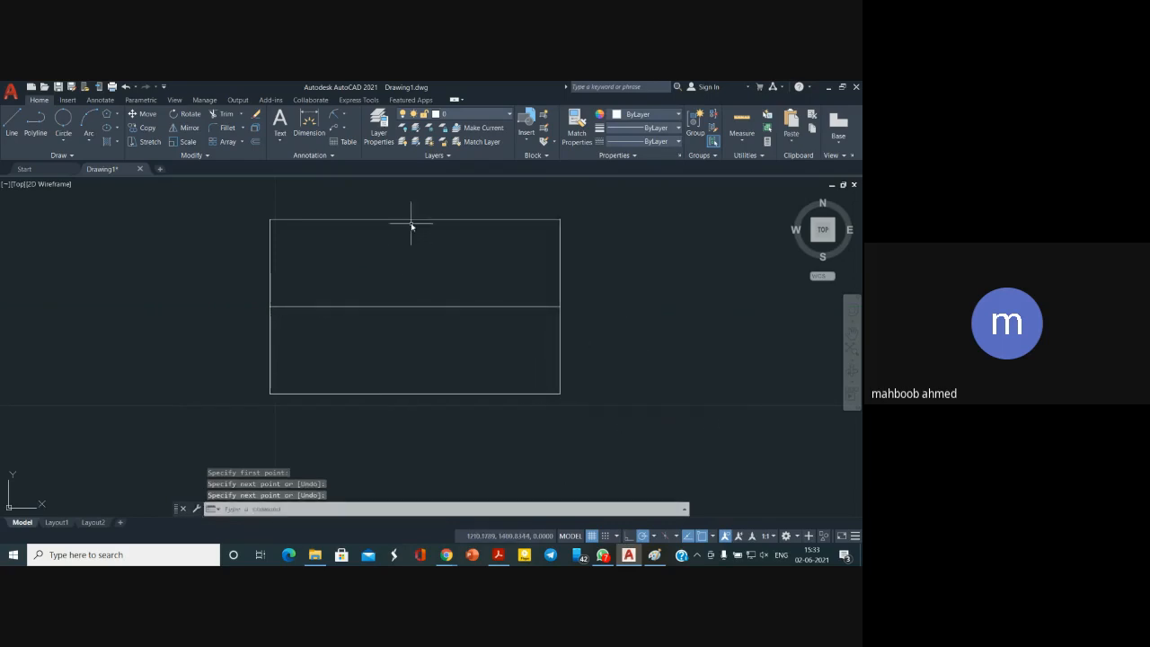
# Draw a vertical centre line from the midpoint of the rectangle's top edge to the midpoint of its bottom edge
pyautogui.click(11, 126)
pyautogui.click(413, 220)
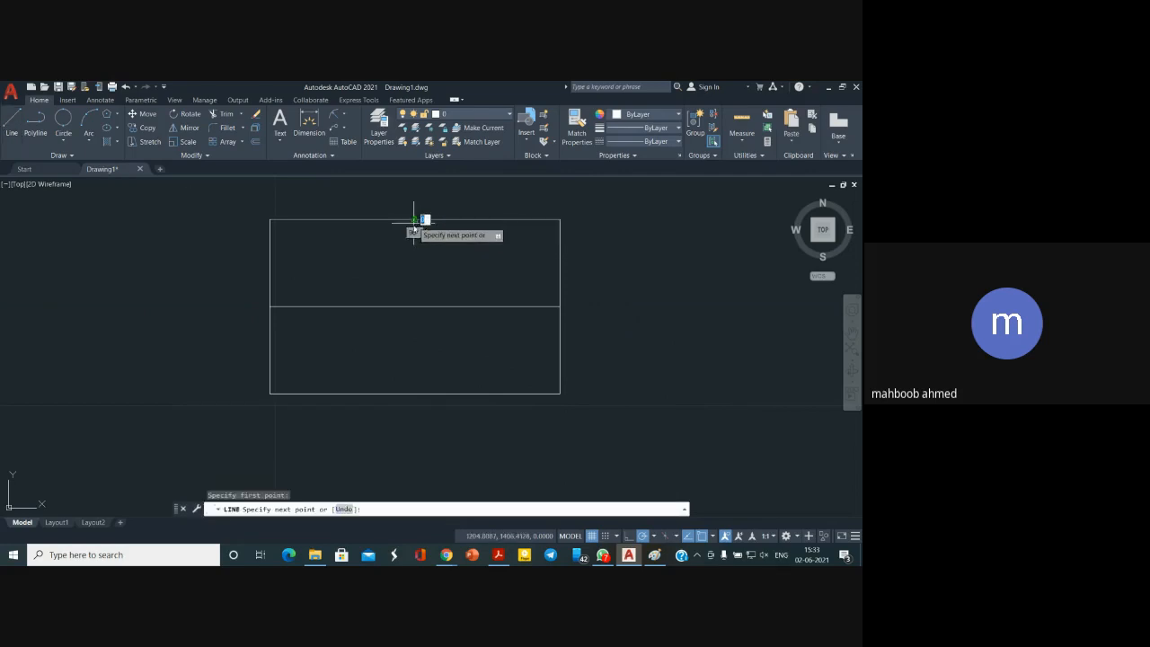
pyautogui.click(416, 393)
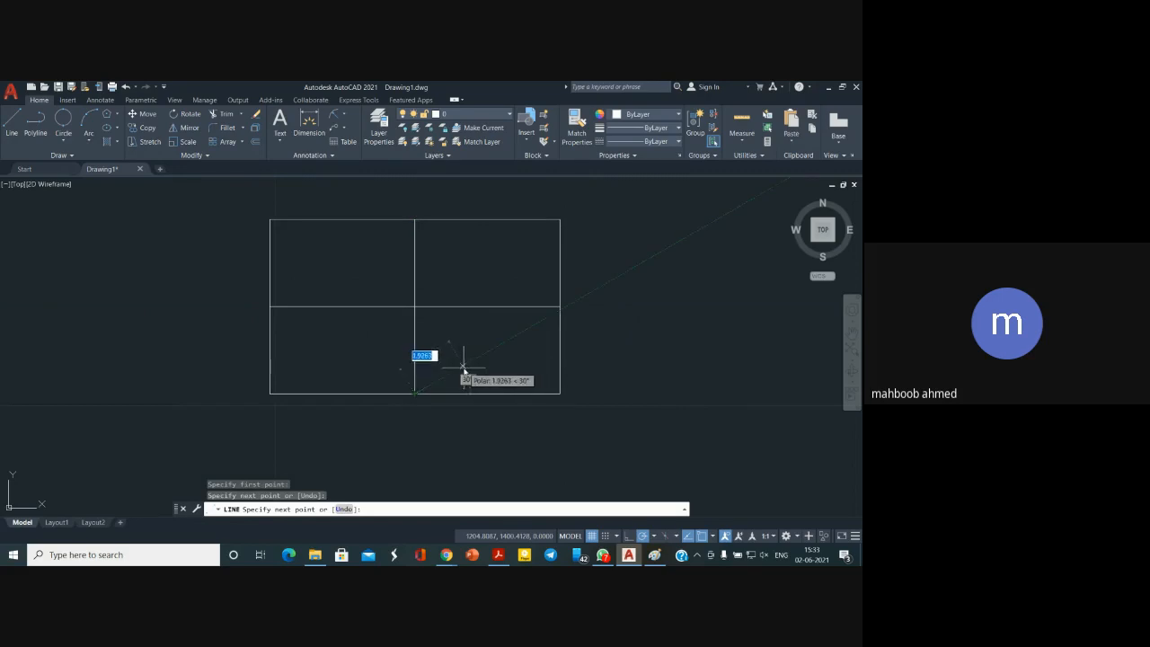
pyautogui.press('Return')
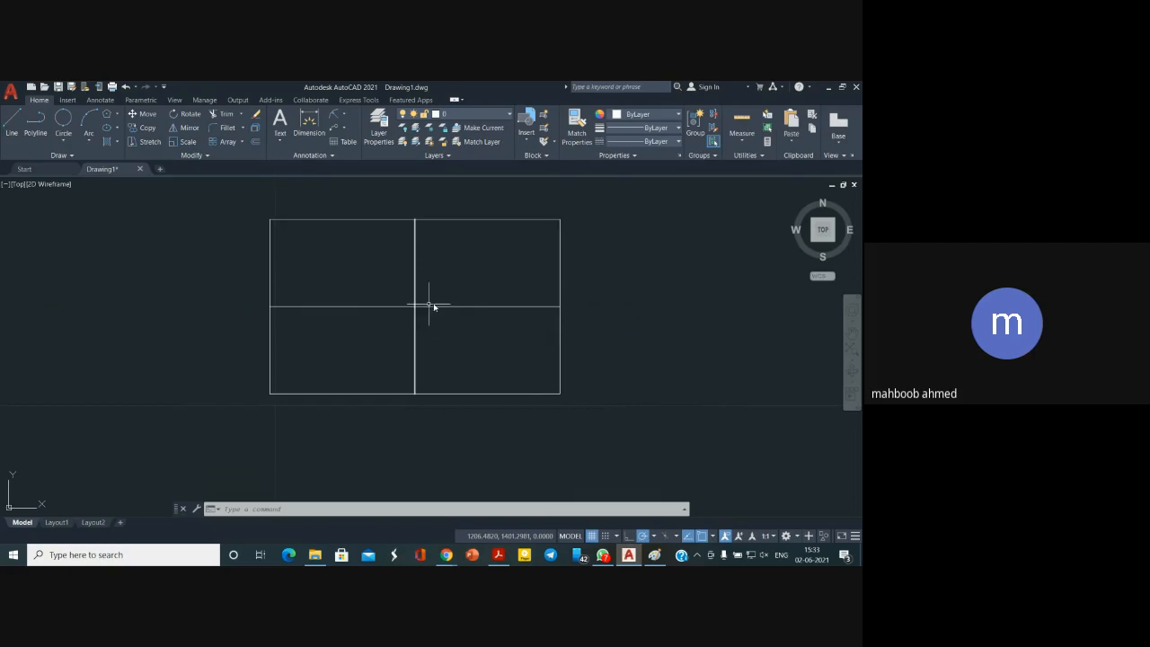
# Draw a 2.5-unit vertical line upward from the intersection of the rectangle's two centre lines
pyautogui.click(13, 125)
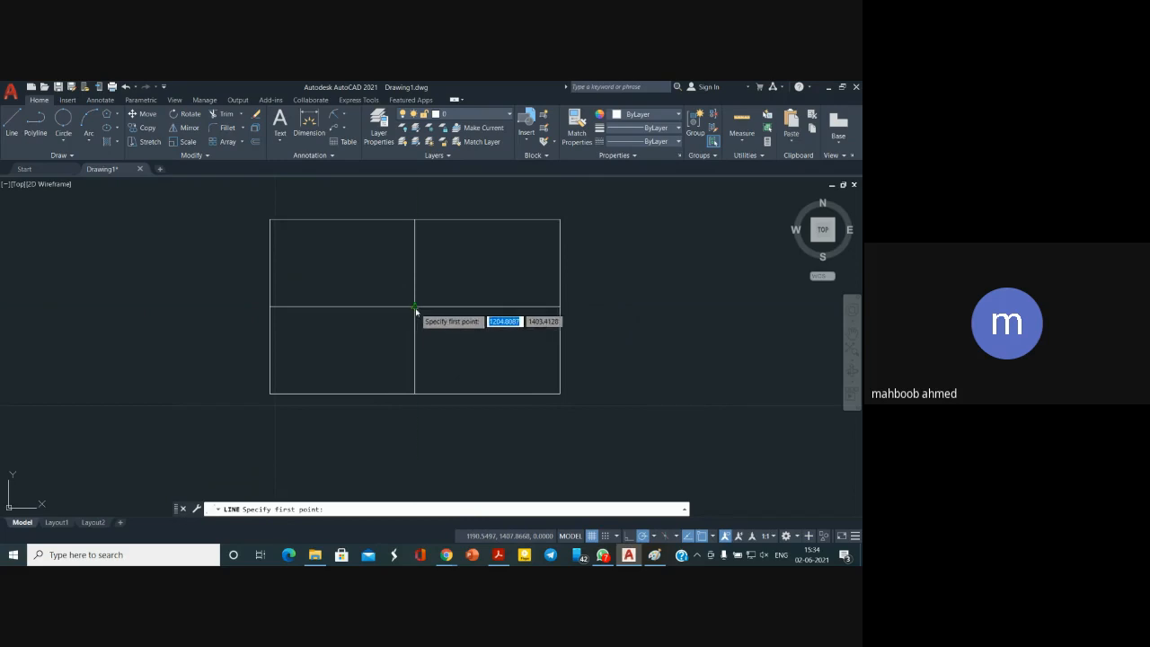
pyautogui.scroll(5, 413, 311)
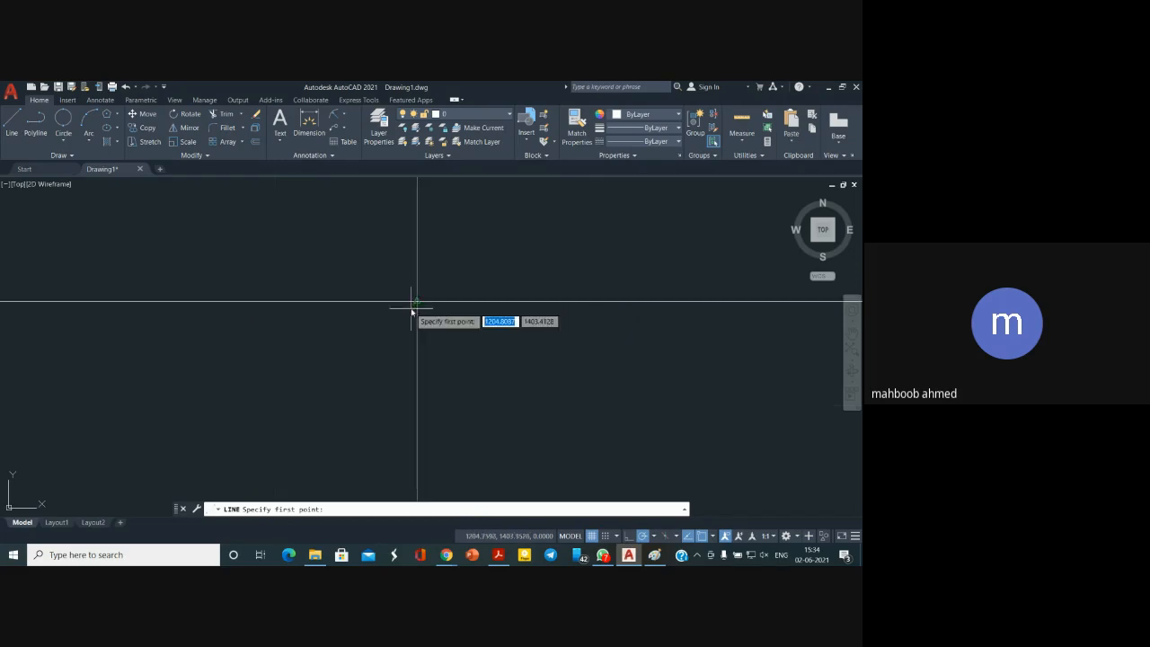
pyautogui.scroll(3, 412, 311)
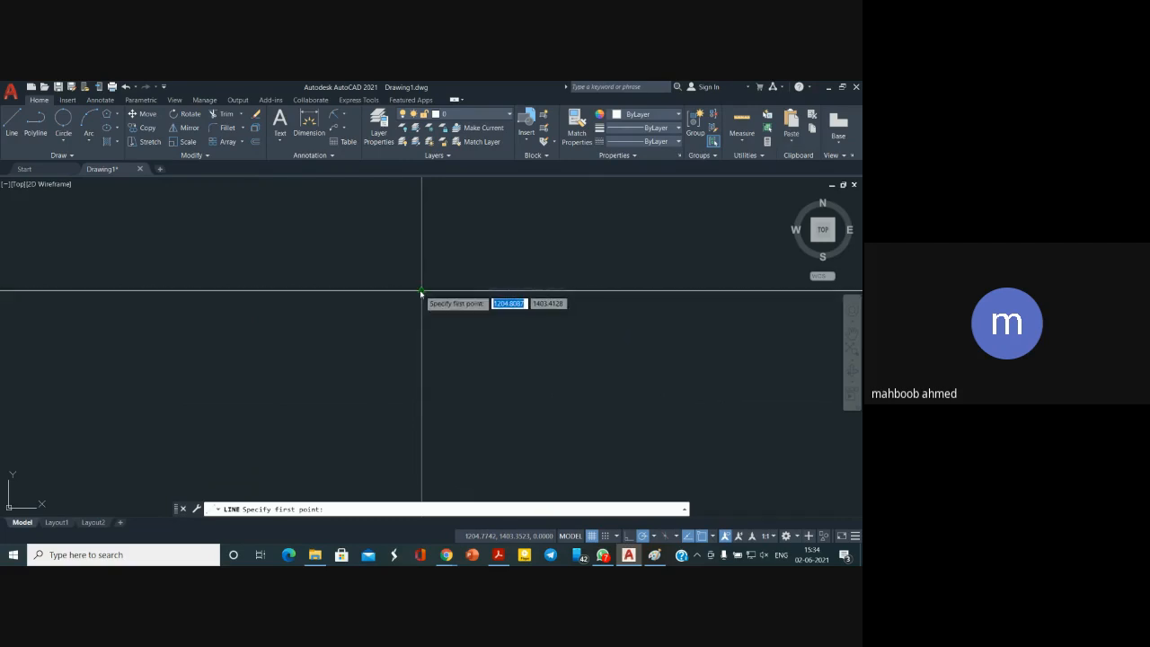
pyautogui.scroll(3, 420, 292)
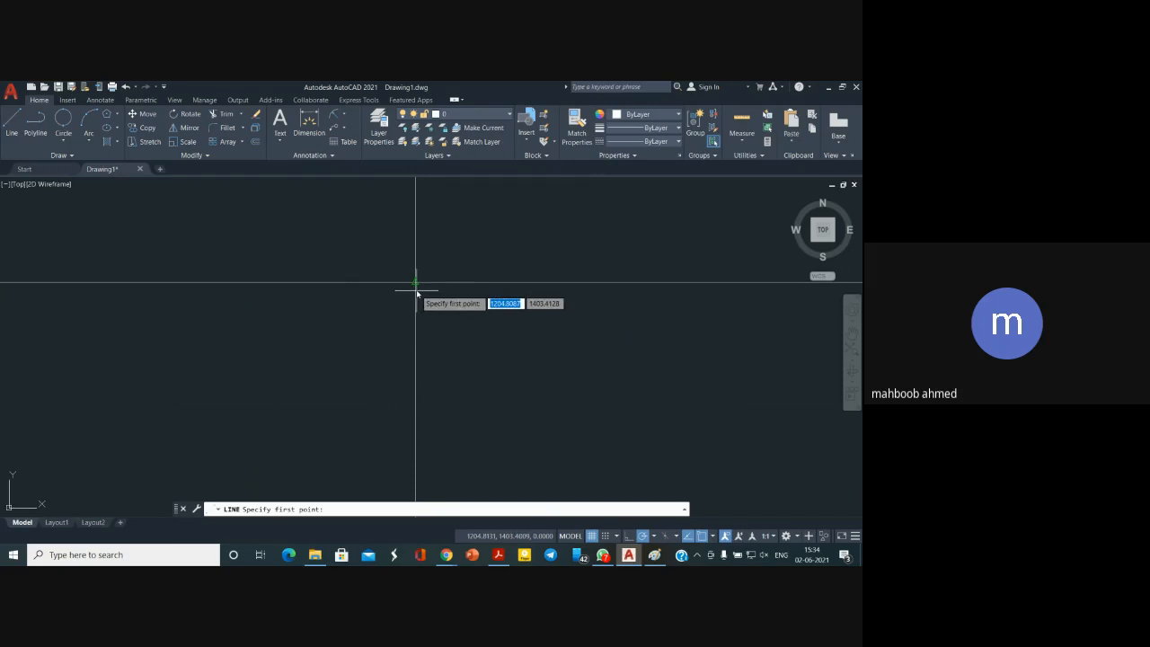
pyautogui.click(415, 283)
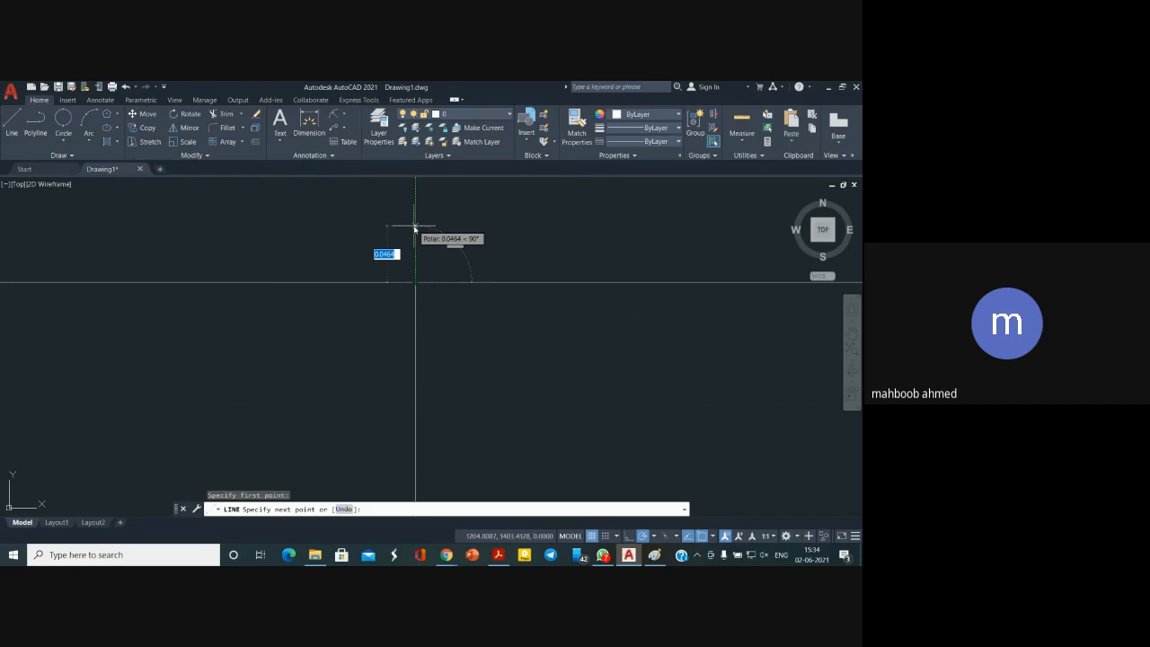
pyautogui.write('2')
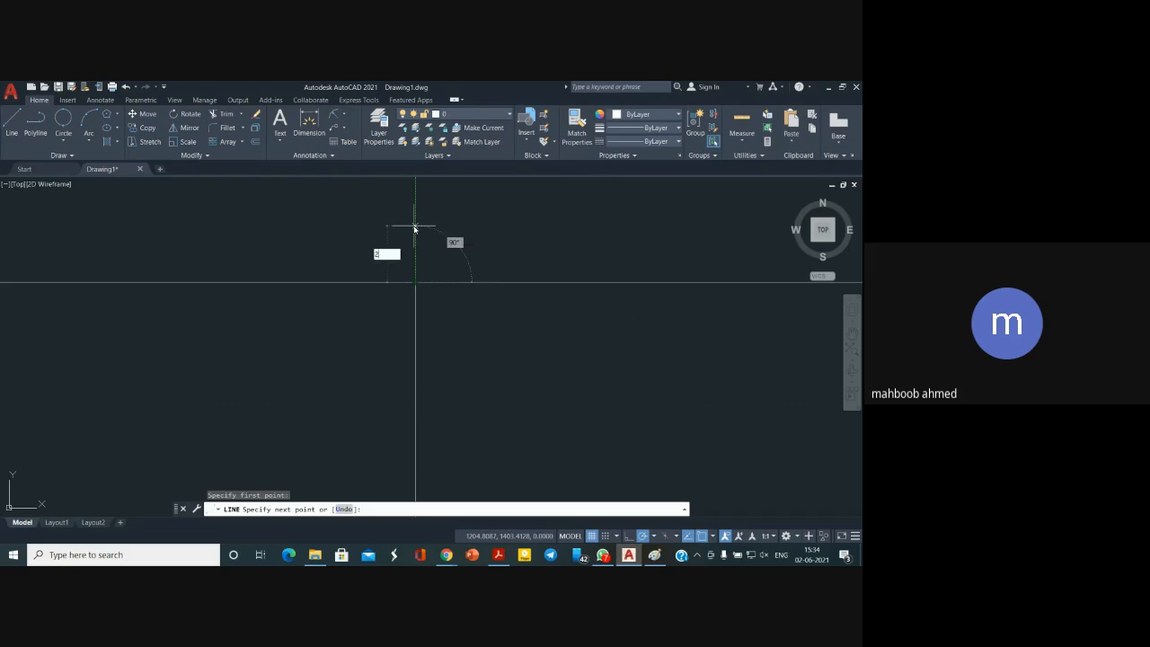
pyautogui.write('.5')
pyautogui.press('Return')
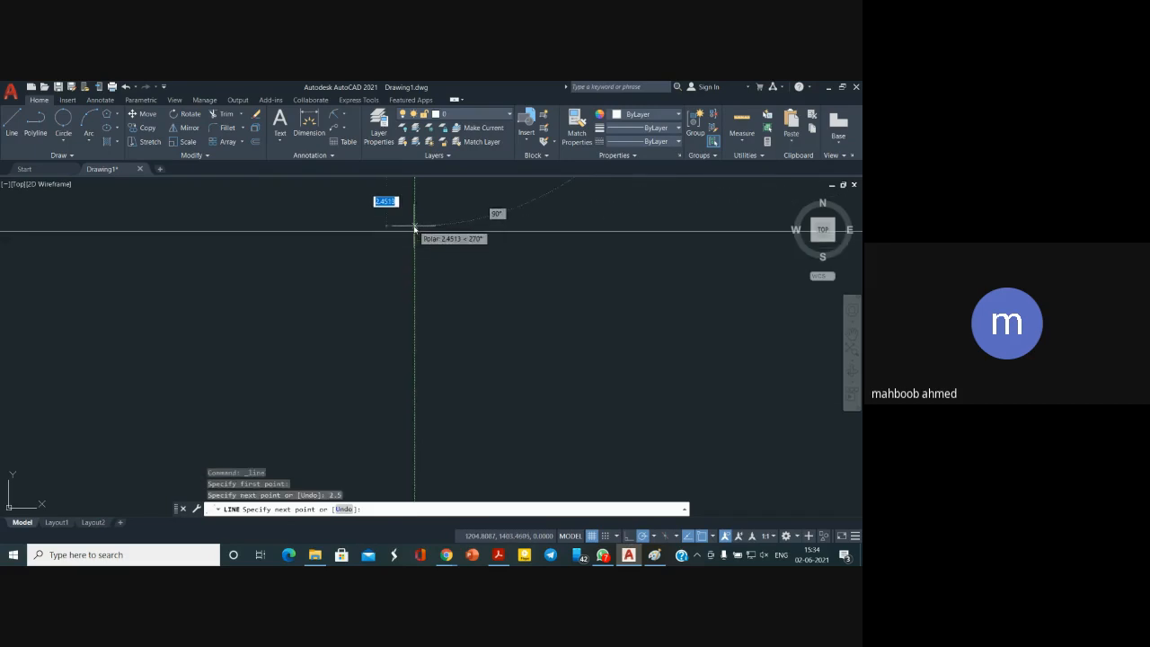
pyautogui.press('Return')
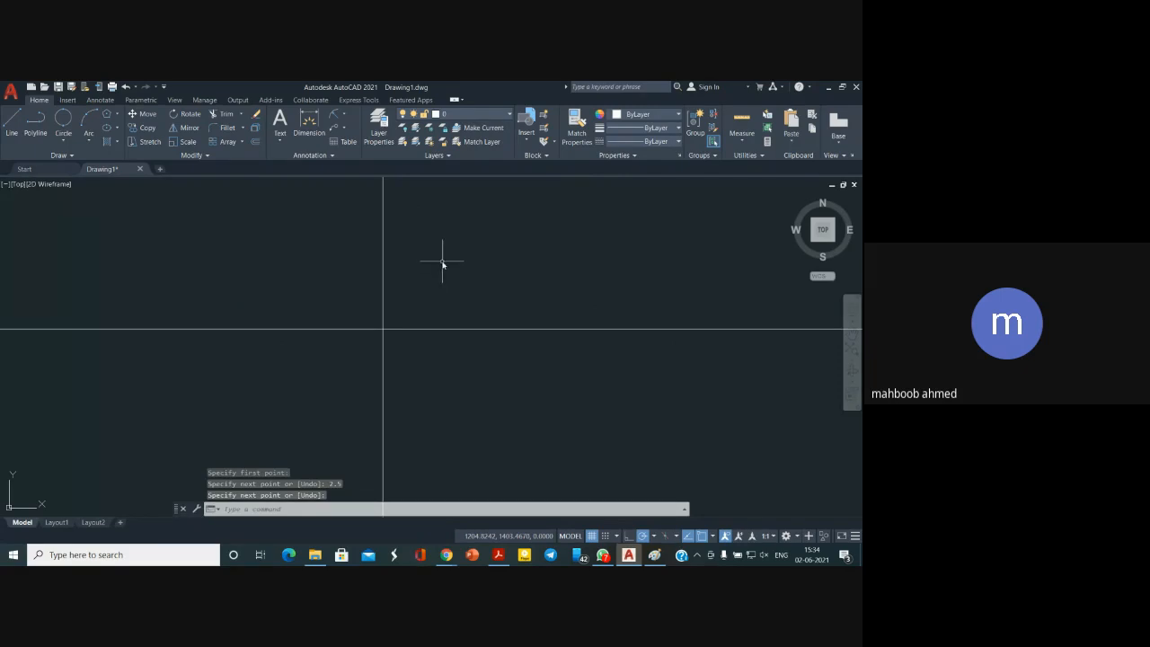
# Start the inner rectangle at the upper end of the 2.5-unit line with a 4.5-unit horizontal line to the right
pyautogui.scroll(-5, 446, 295)
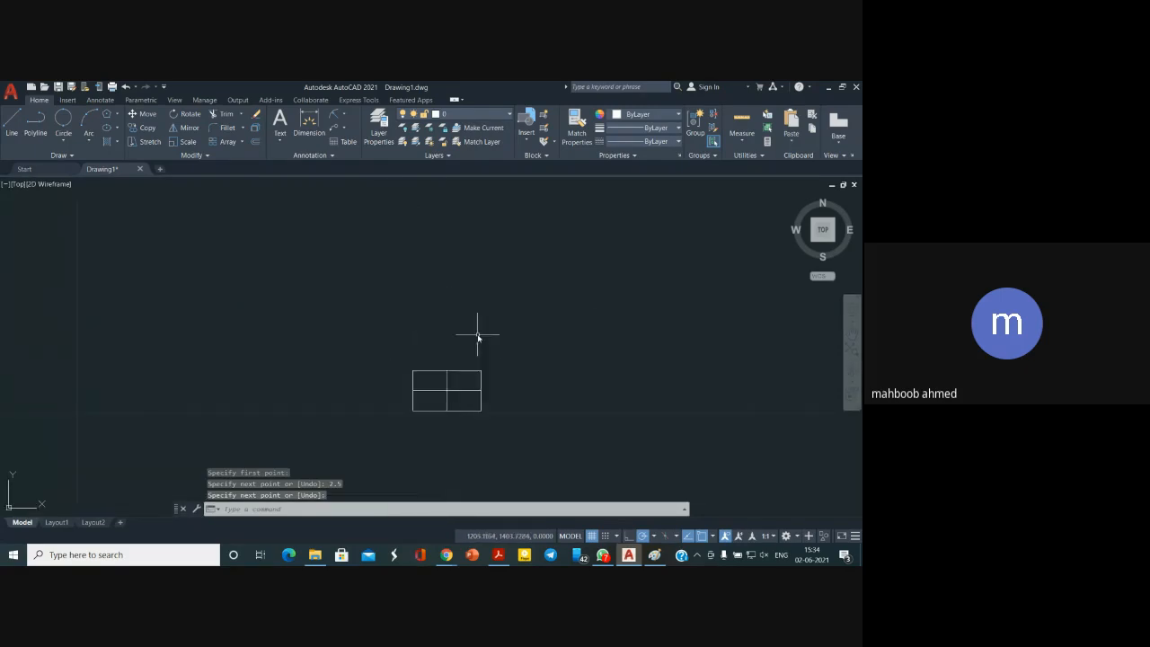
pyautogui.scroll(7, 477, 337)
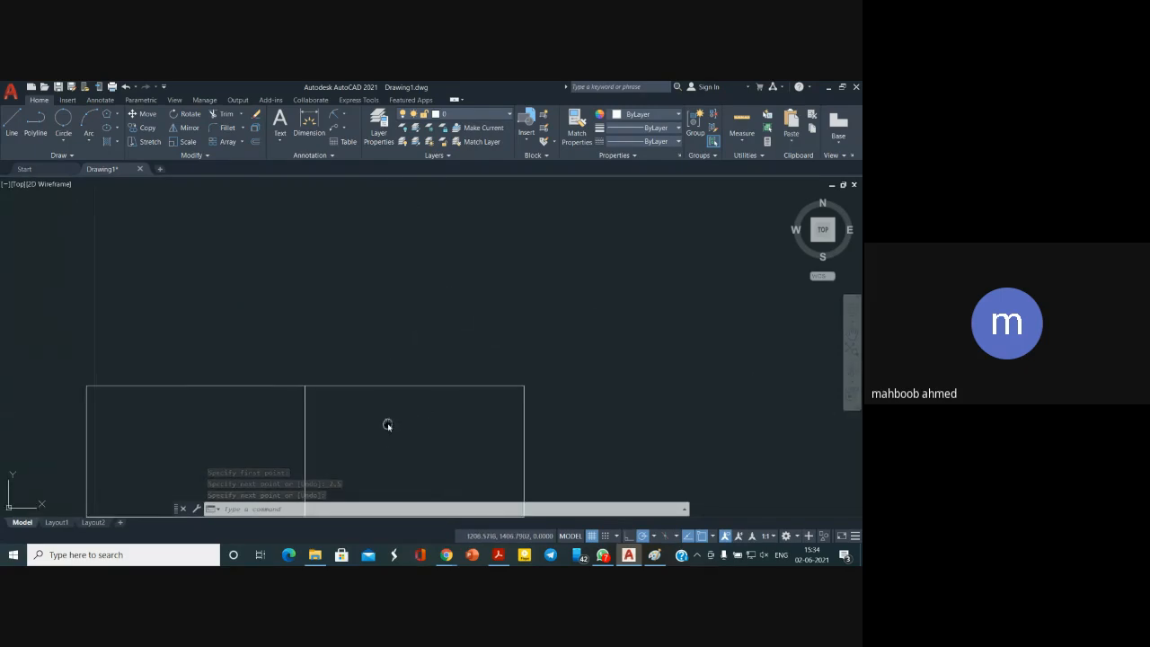
pyautogui.moveTo(387, 425); pyautogui.dragTo(498, 308, button='middle')
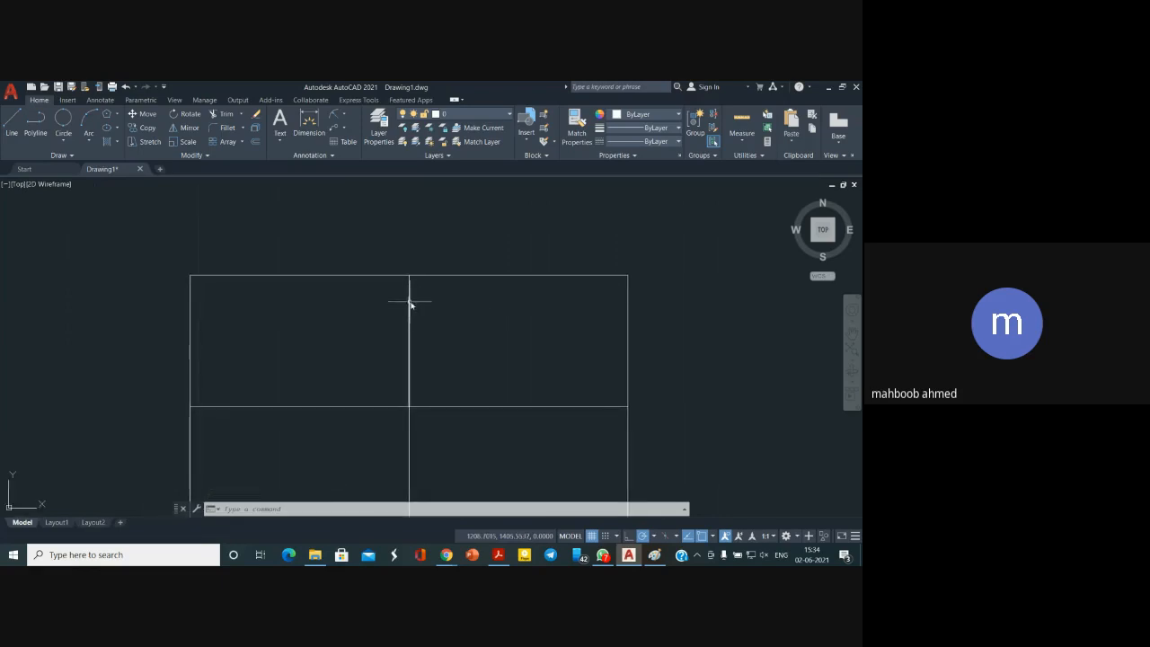
pyautogui.click(13, 124)
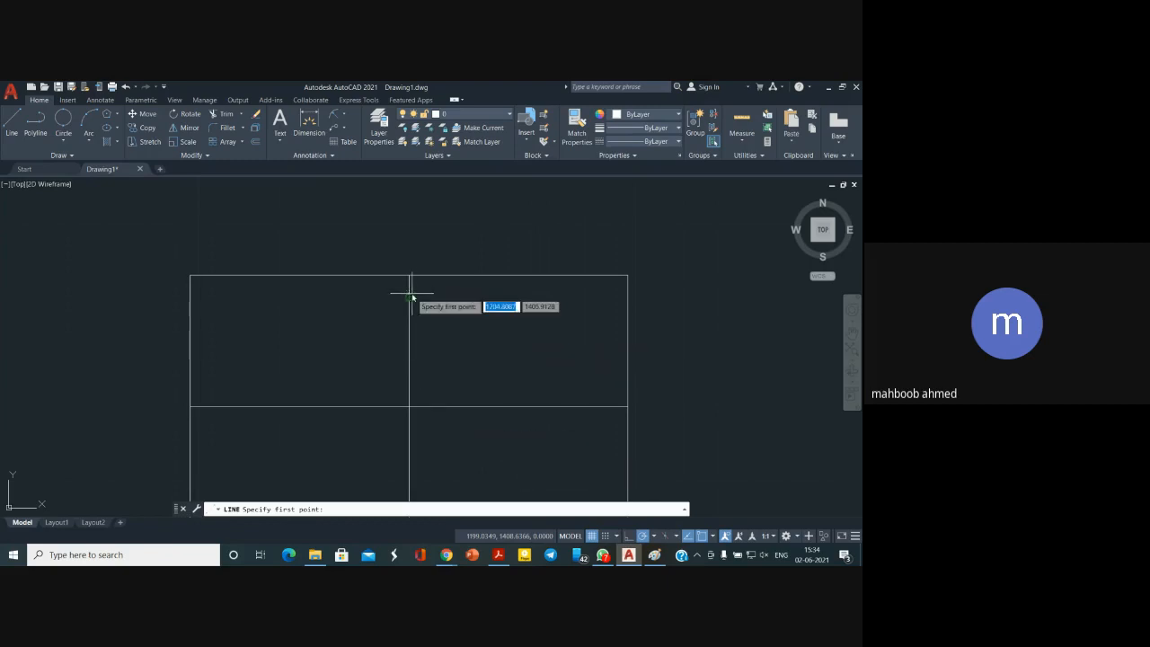
pyautogui.scroll(3, 409, 310)
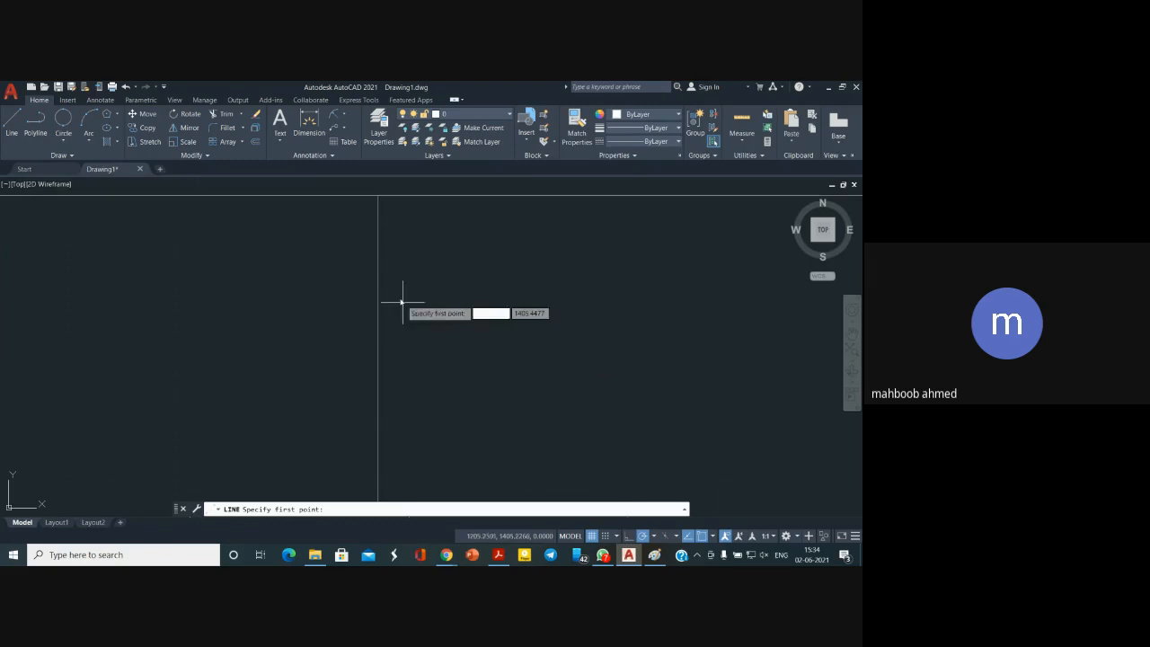
pyautogui.scroll(-3, 403, 302)
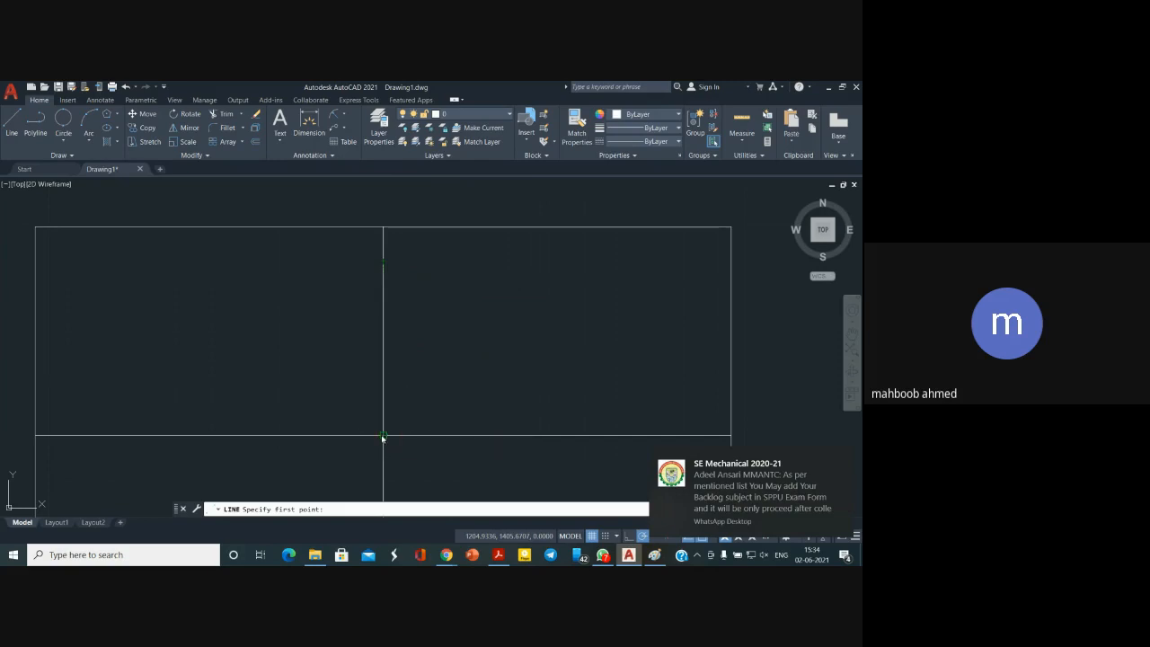
pyautogui.click(383, 261)
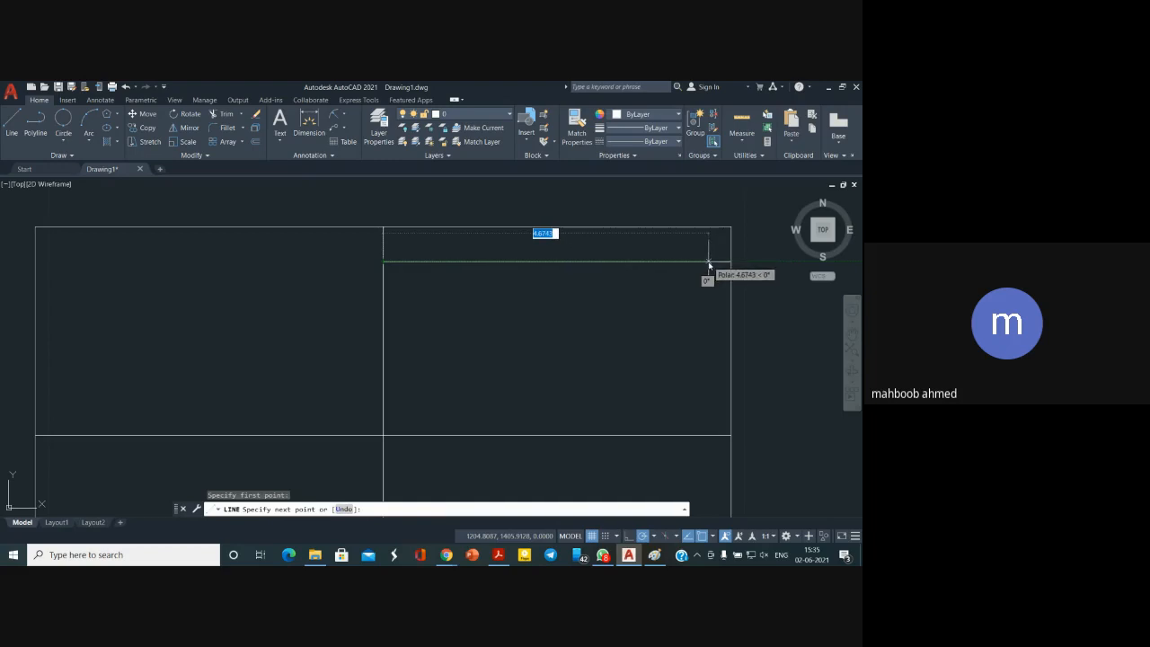
pyautogui.write('4')
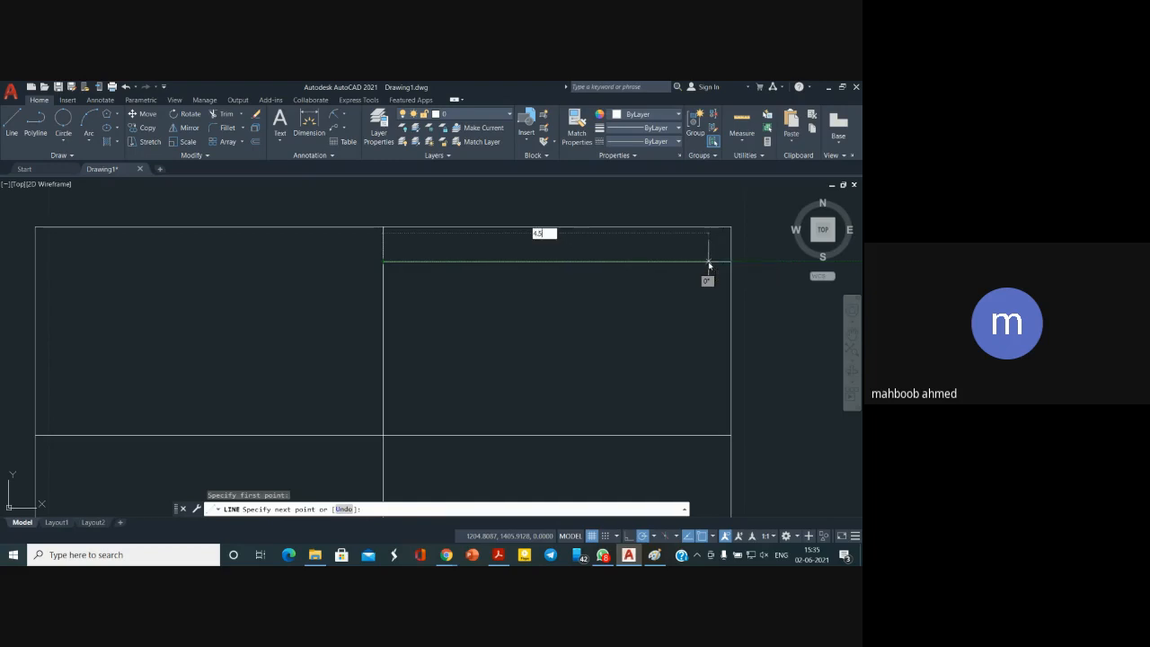
pyautogui.write('.5')
pyautogui.press('Return')
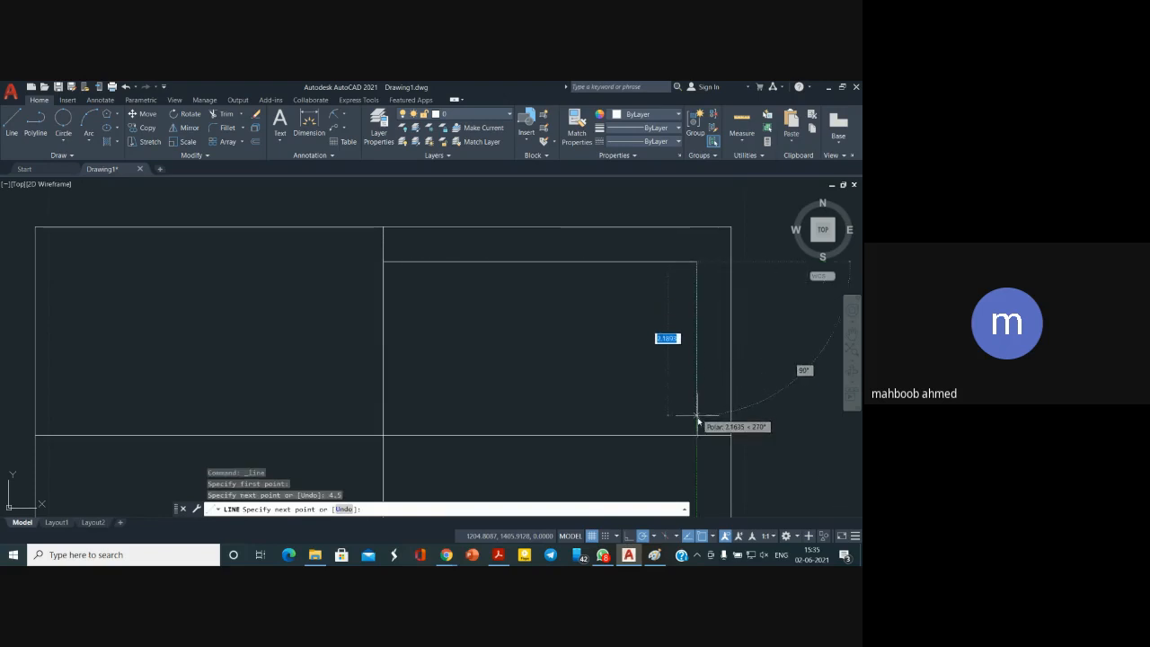
# Continue the inner rectangle with a 5-unit right edge running straight down
pyautogui.write('2')
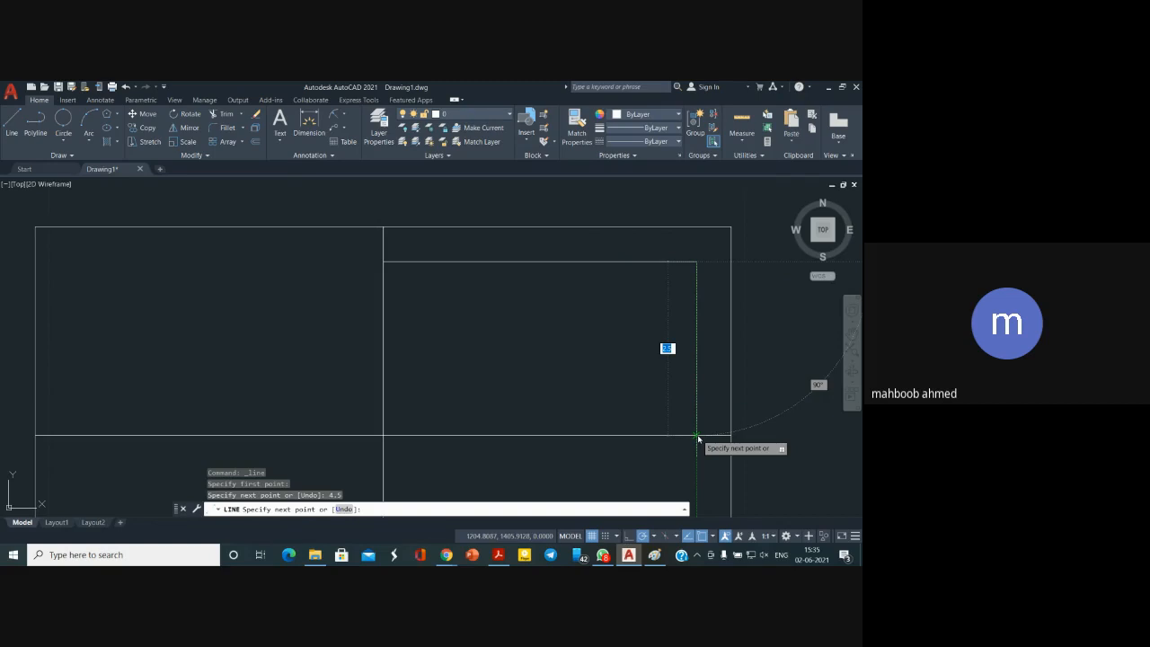
pyautogui.scroll(-2, 698, 438)
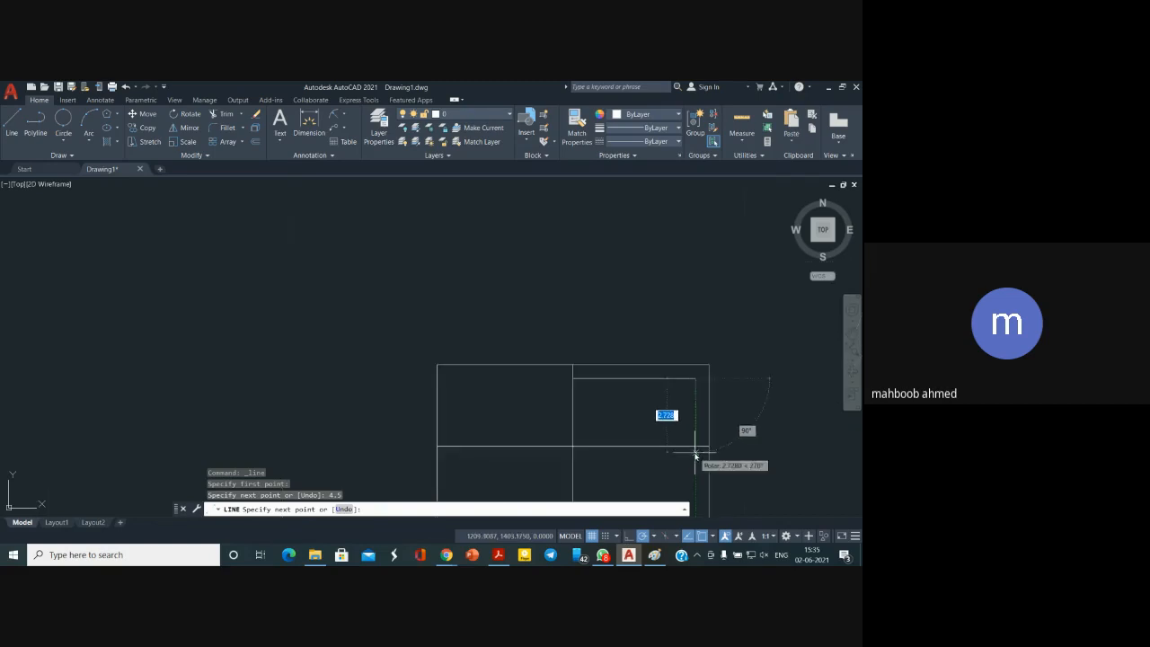
pyautogui.scroll(-2, 688, 486)
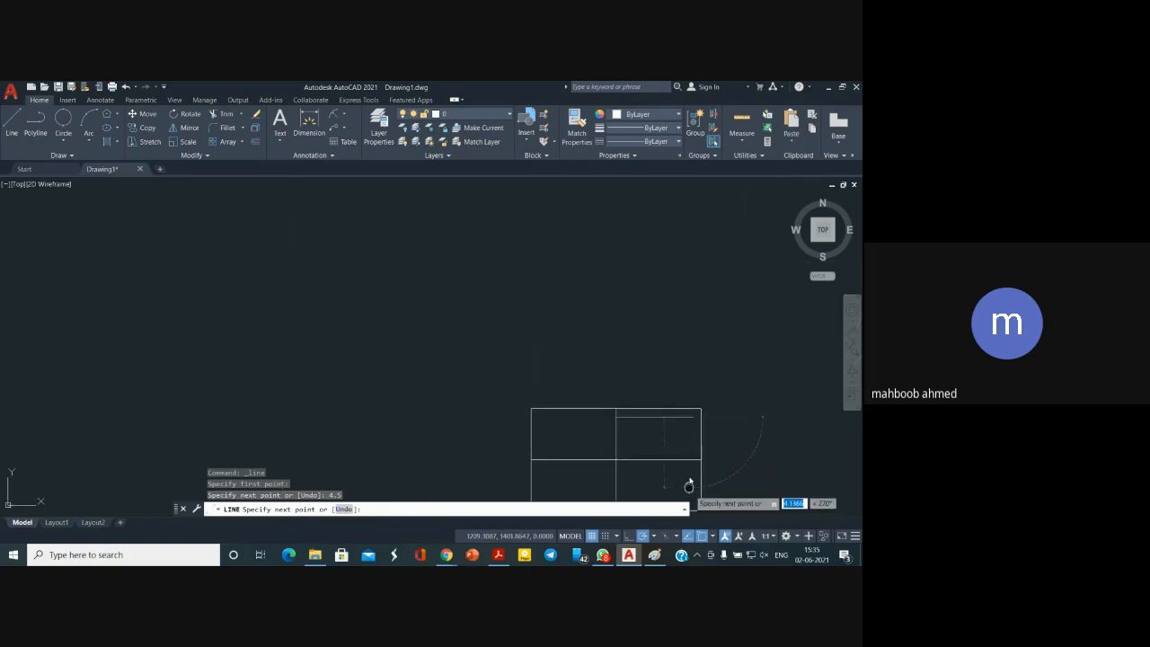
pyautogui.moveTo(688, 485); pyautogui.dragTo(668, 338, button='middle')
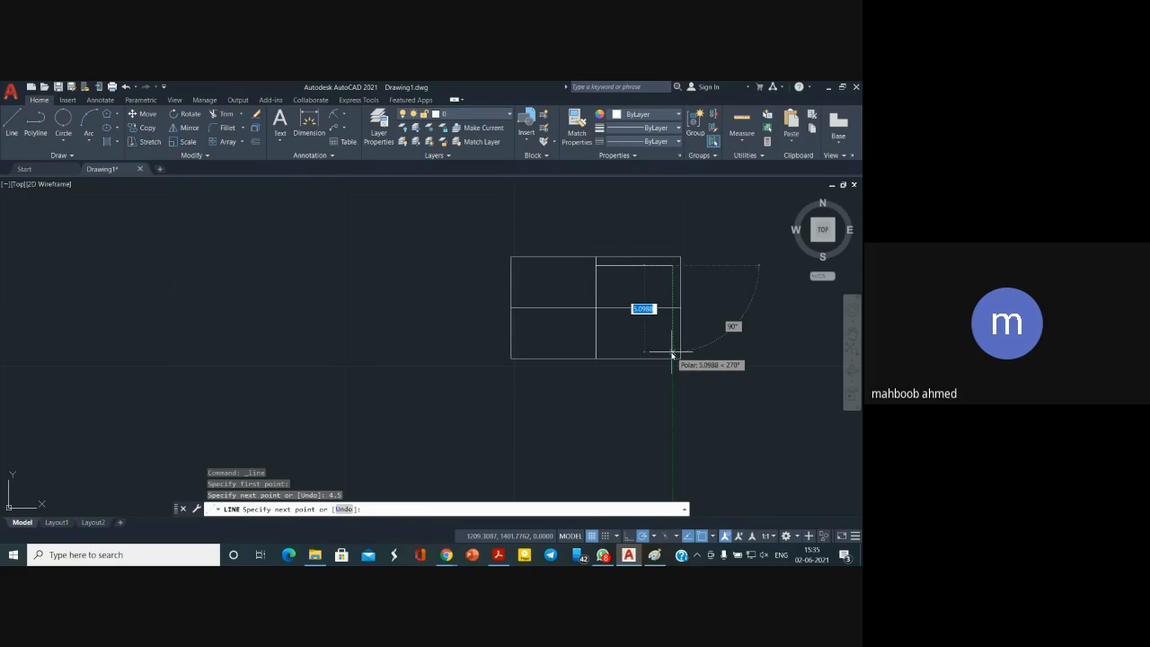
pyautogui.write('5')
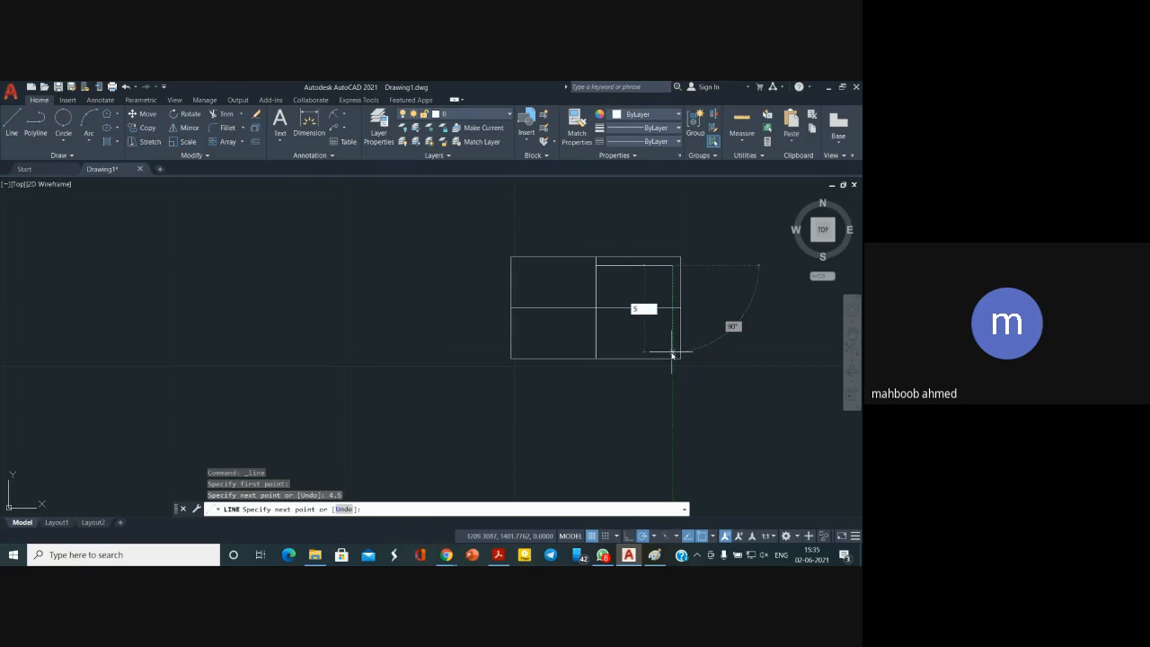
pyautogui.press('Return')
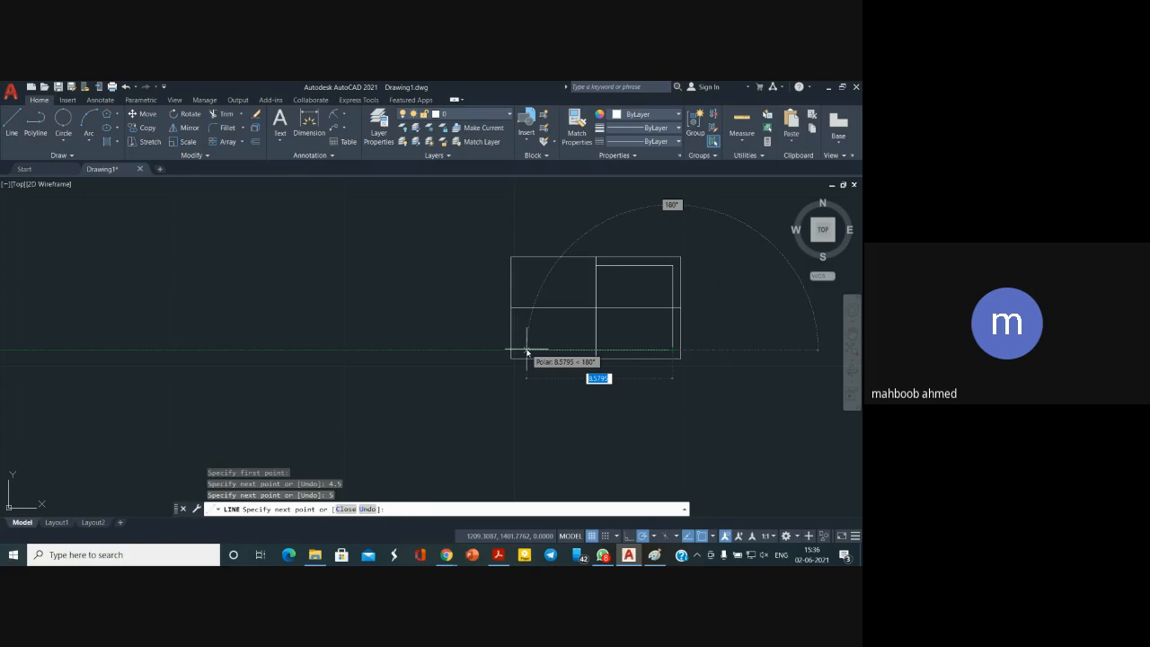
# Complete the inner rectangle with a 9-unit bottom edge, a 5-unit left edge and a top edge back to its starting point
pyautogui.write('9')
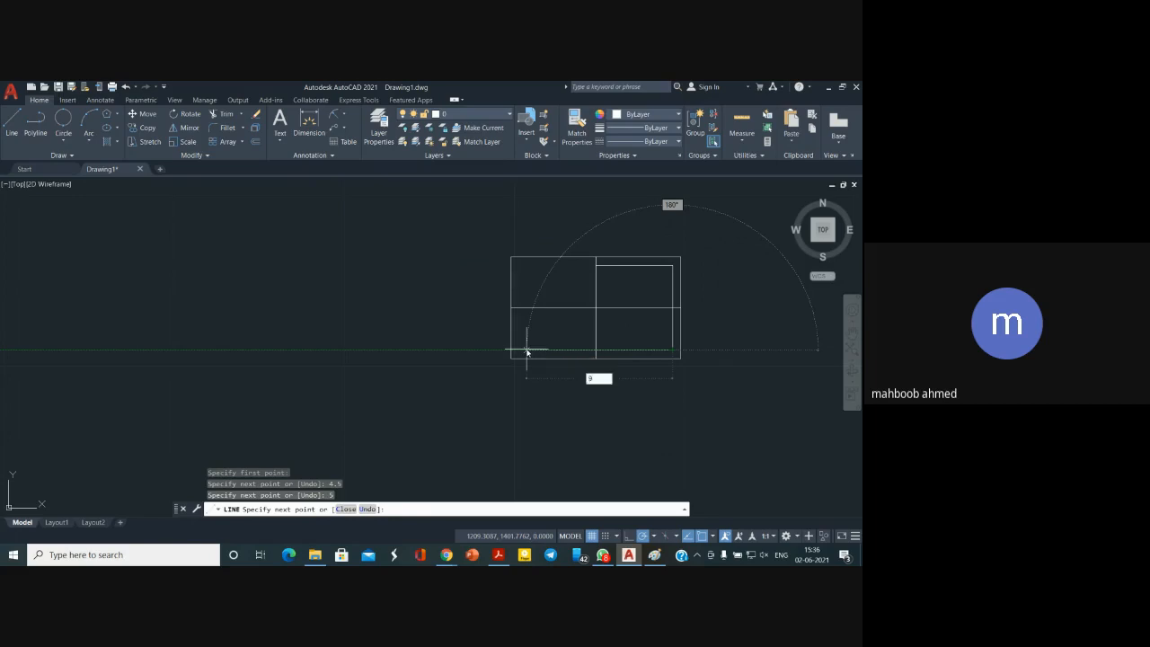
pyautogui.press('Return')
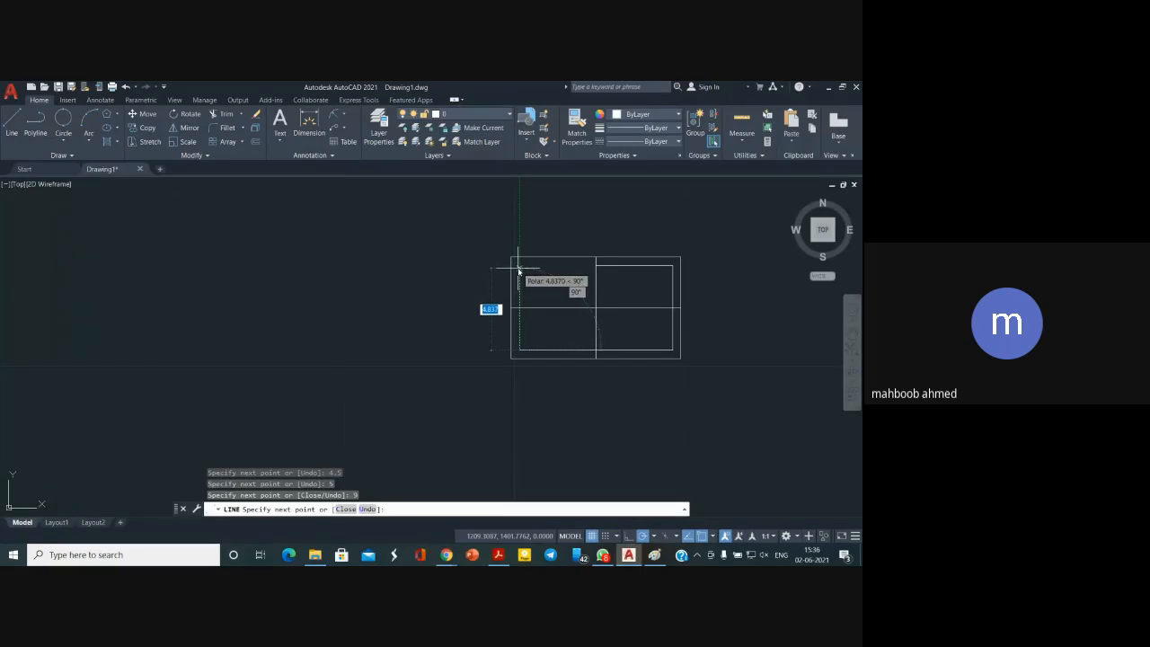
pyautogui.write('5')
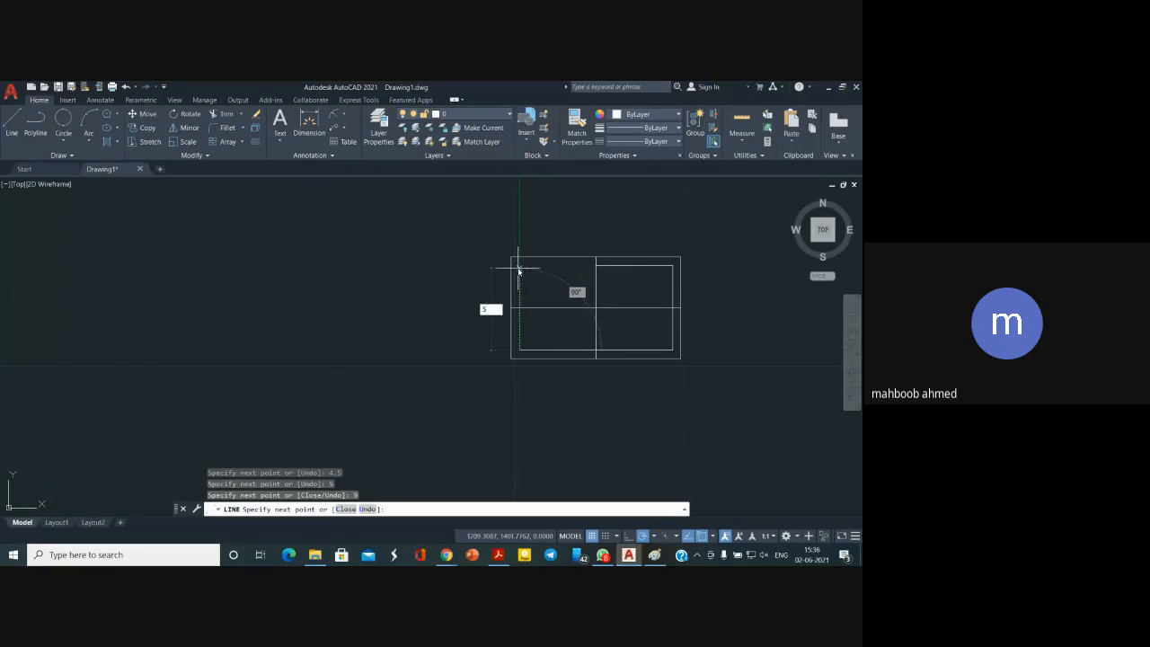
pyautogui.press('Return')
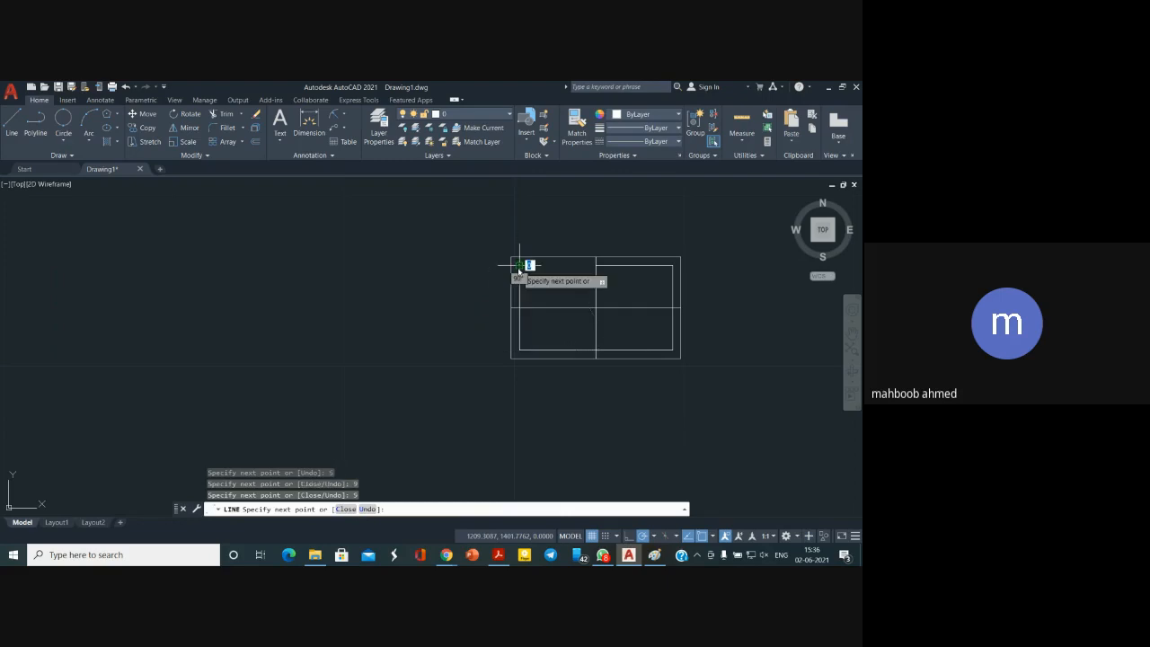
pyautogui.click(597, 266)
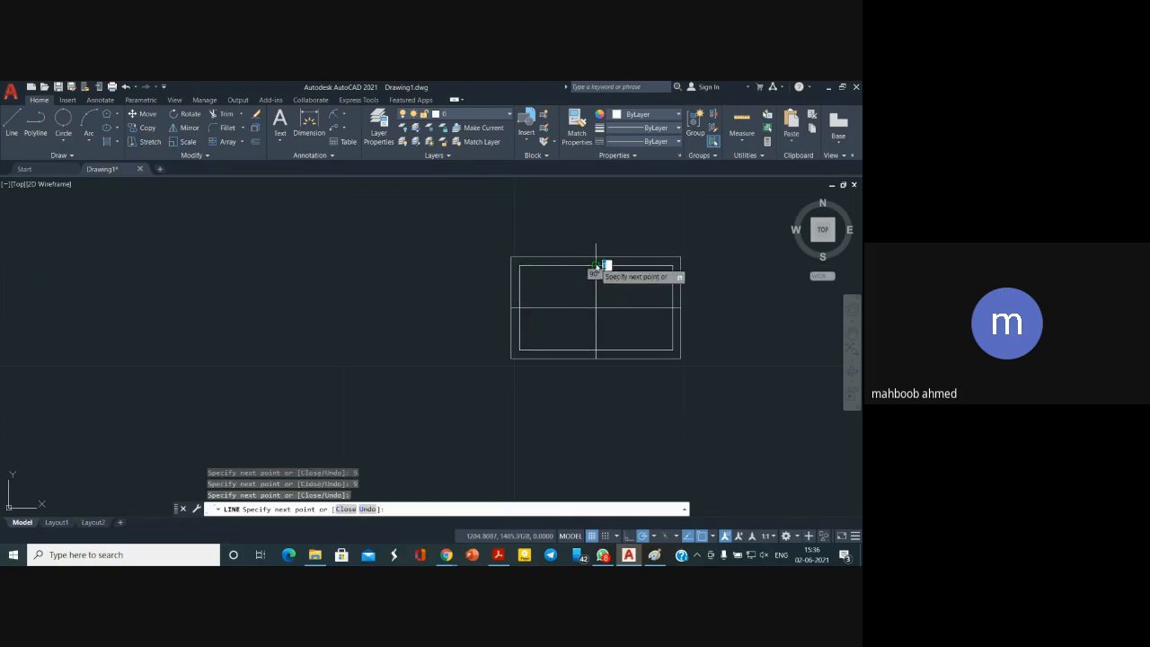
pyautogui.press('Return')
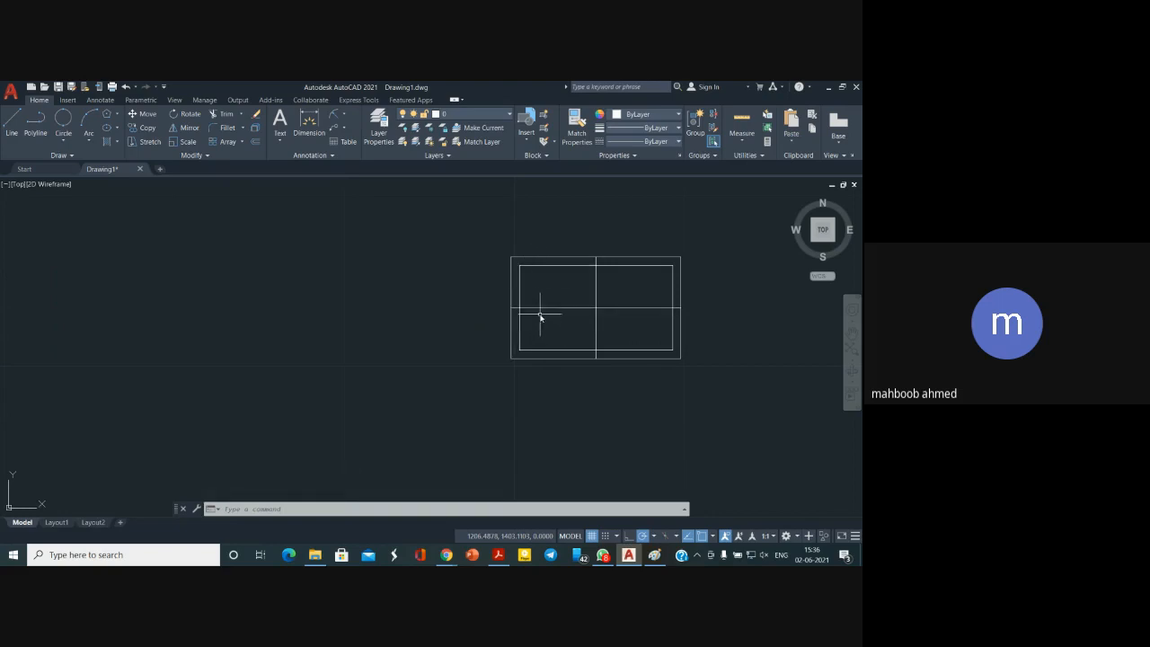
# Trim the four centre-line ends that lie between the inner and outer rectangles
pyautogui.scroll(2, 544, 314)
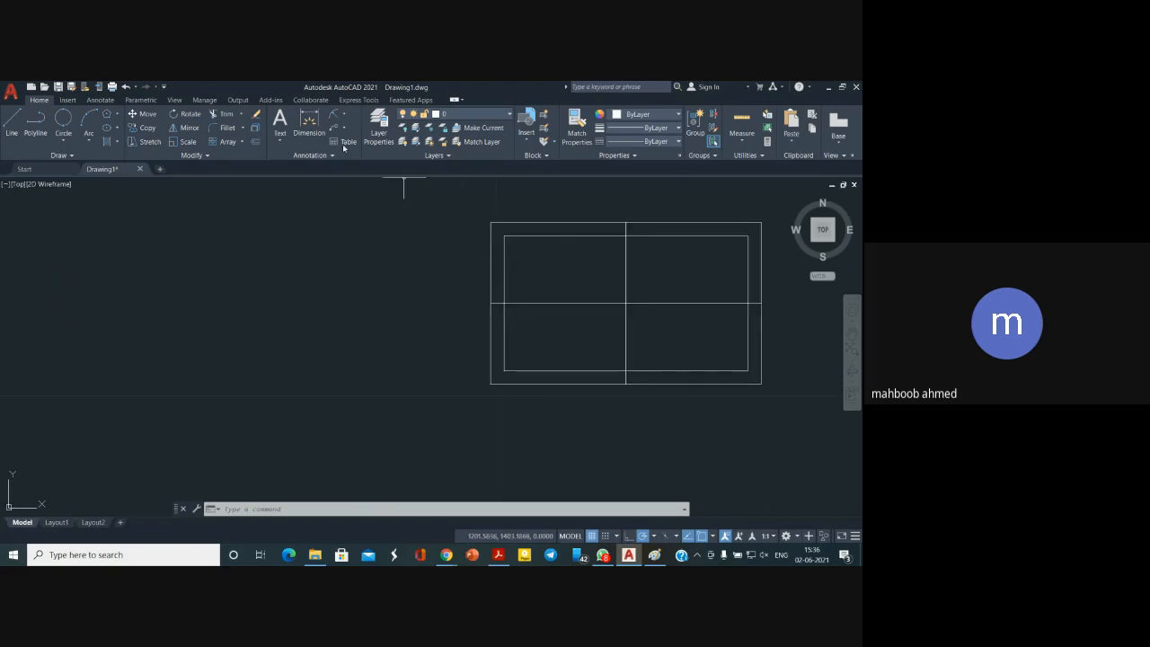
pyautogui.click(224, 115)
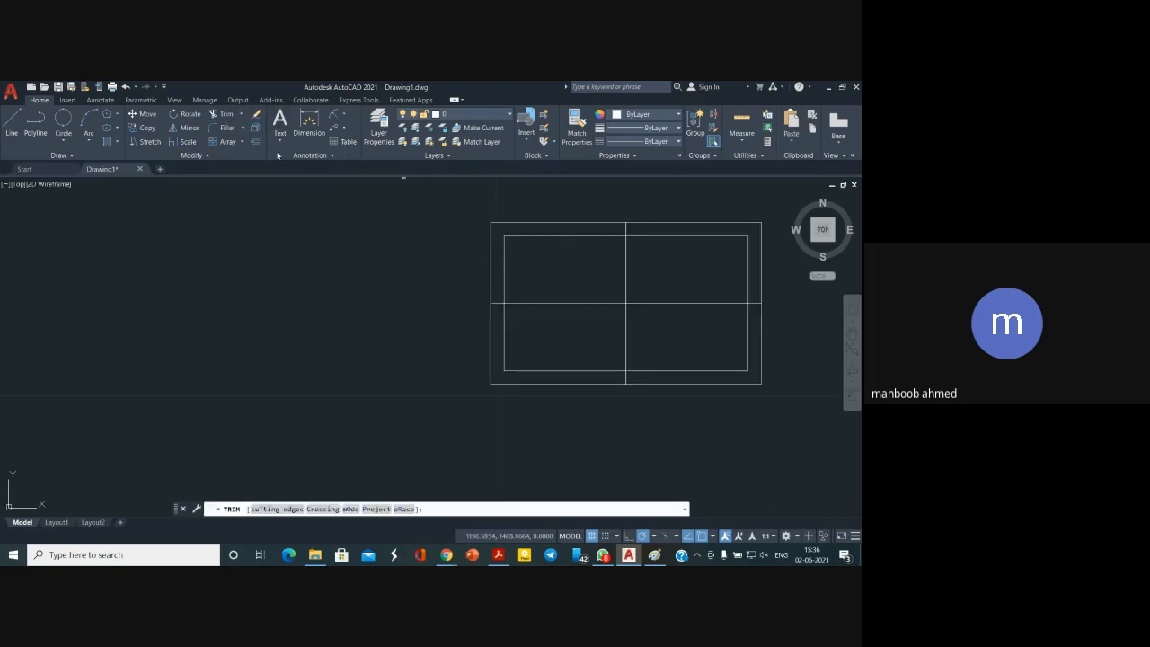
pyautogui.click(499, 305)
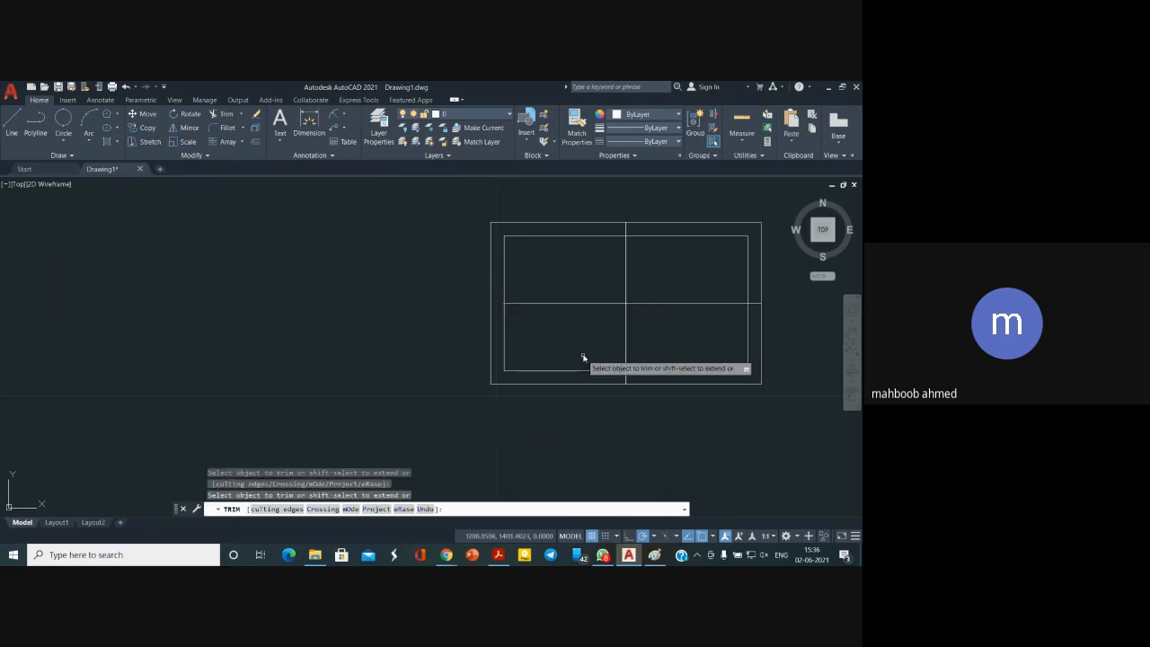
pyautogui.click(627, 232)
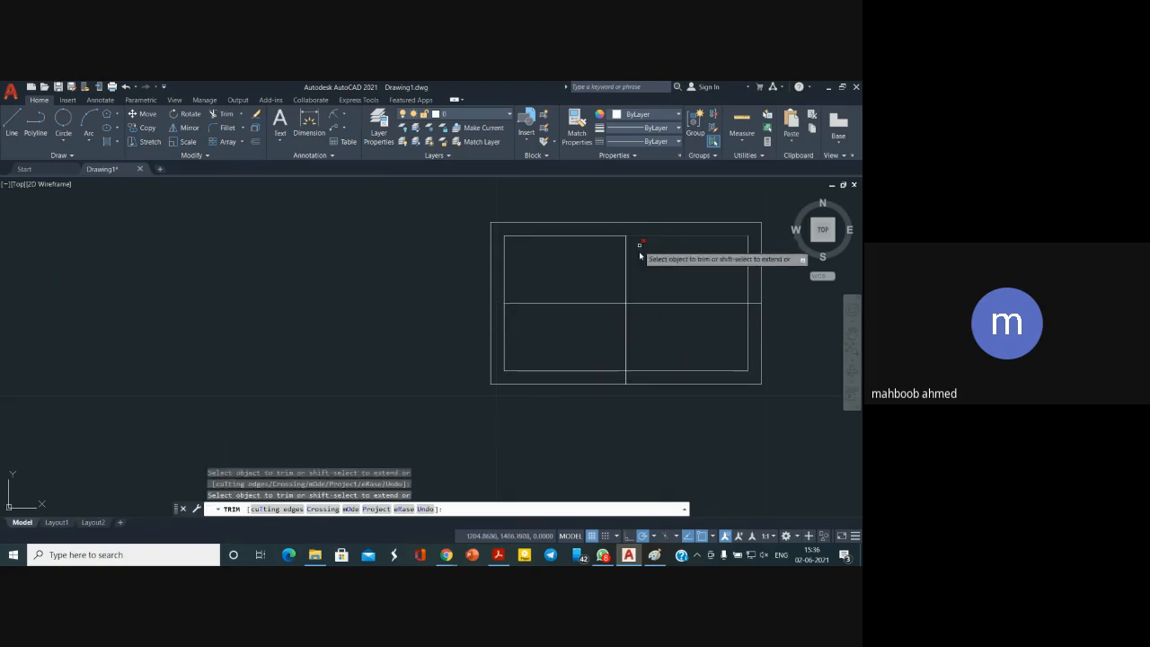
pyautogui.click(755, 306)
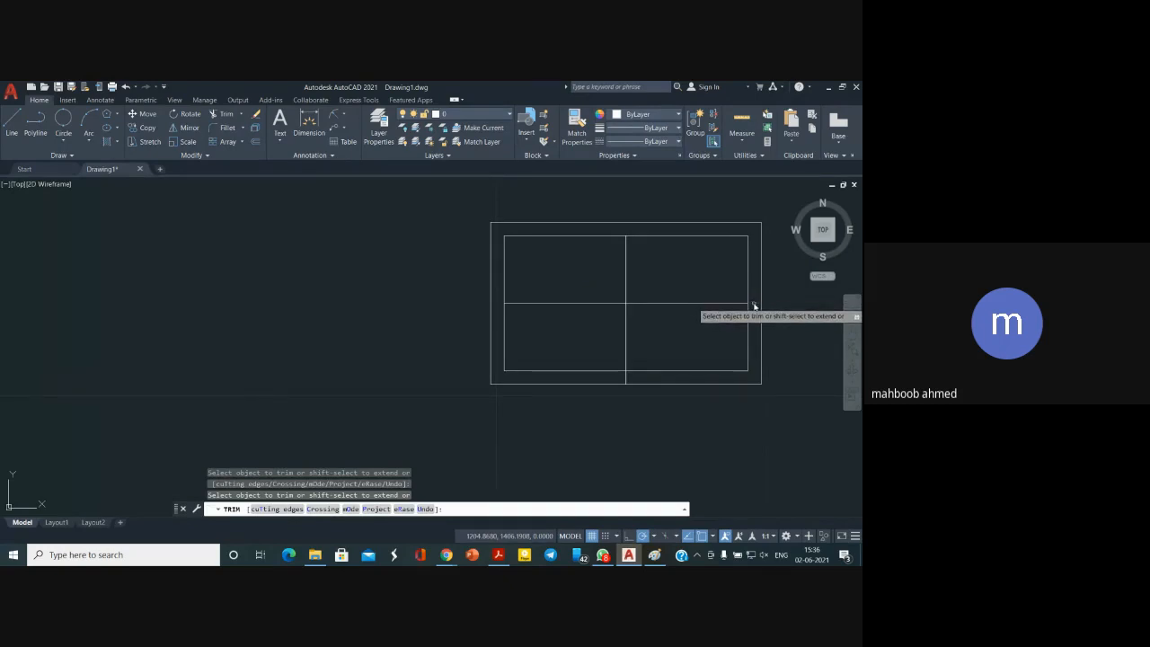
pyautogui.click(627, 377)
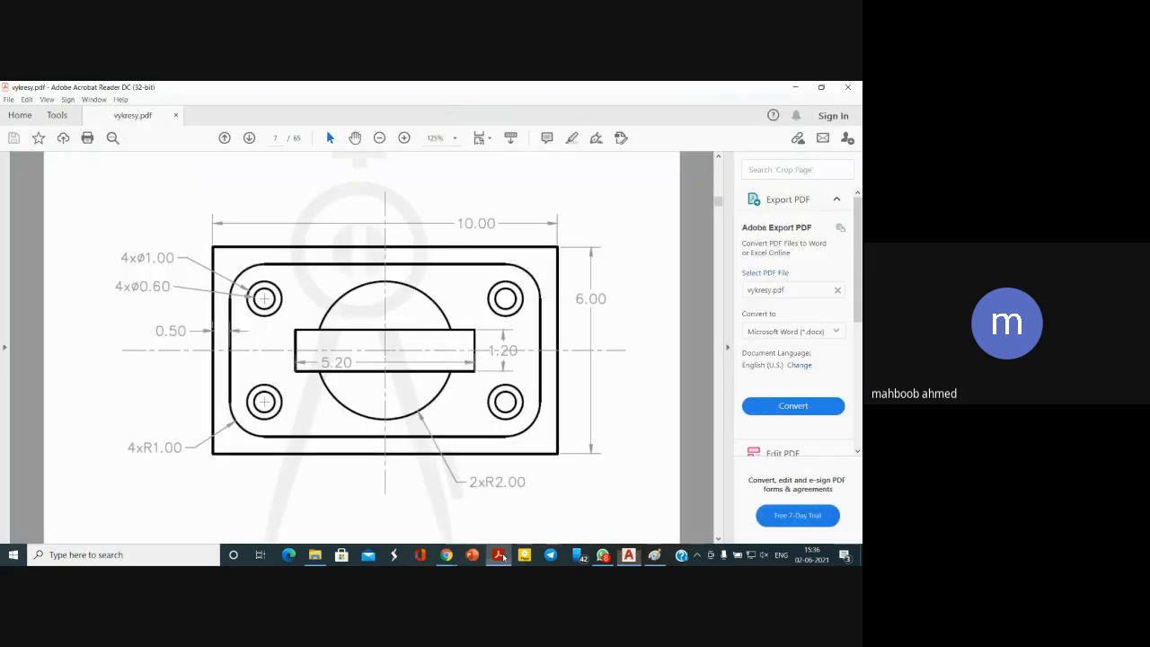
# Check the corner radius in the exercise PDF and fillet the inner rectangle's lower-left corner in AutoCAD with radius 1
pyautogui.click(497, 555)
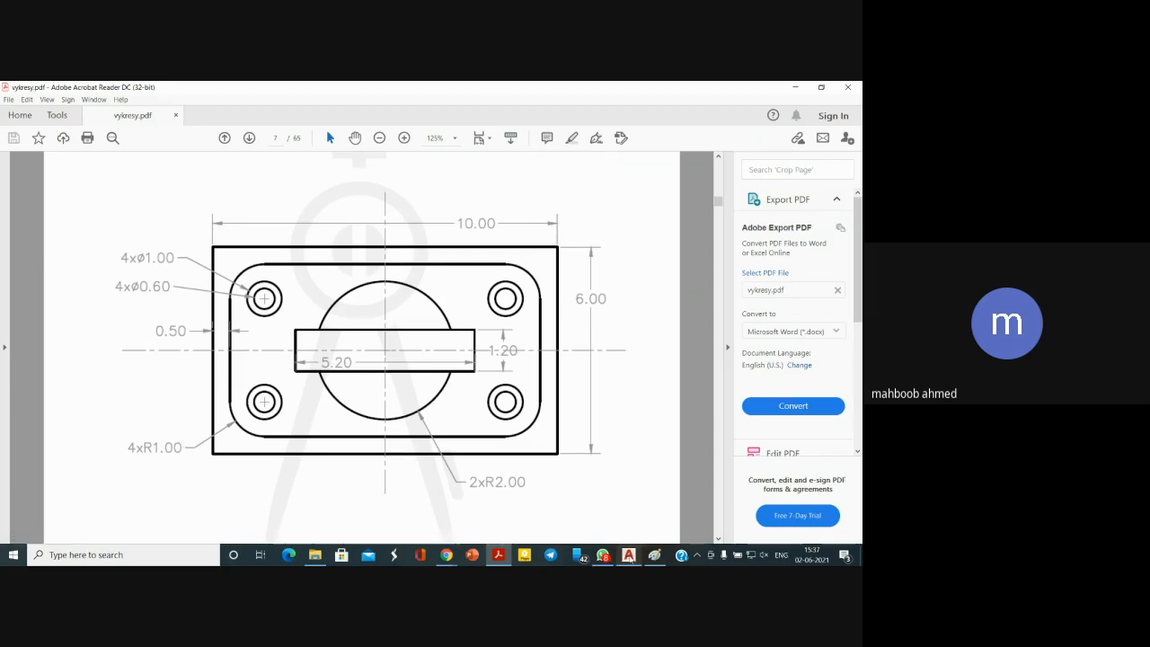
pyautogui.click(629, 555)
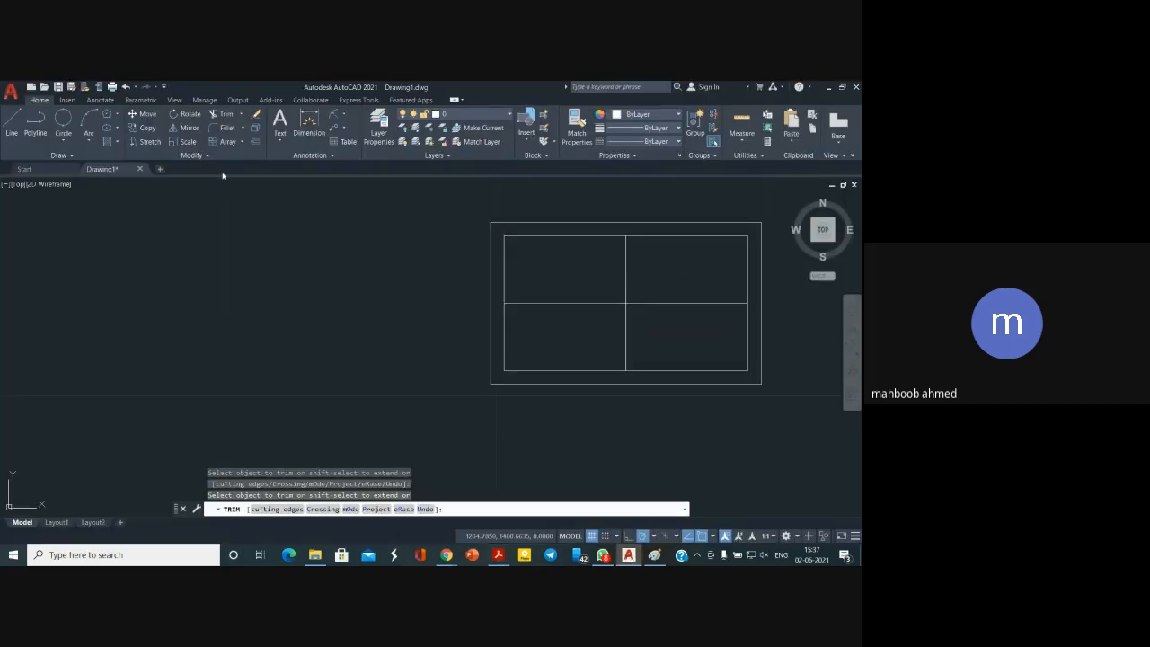
pyautogui.click(227, 131)
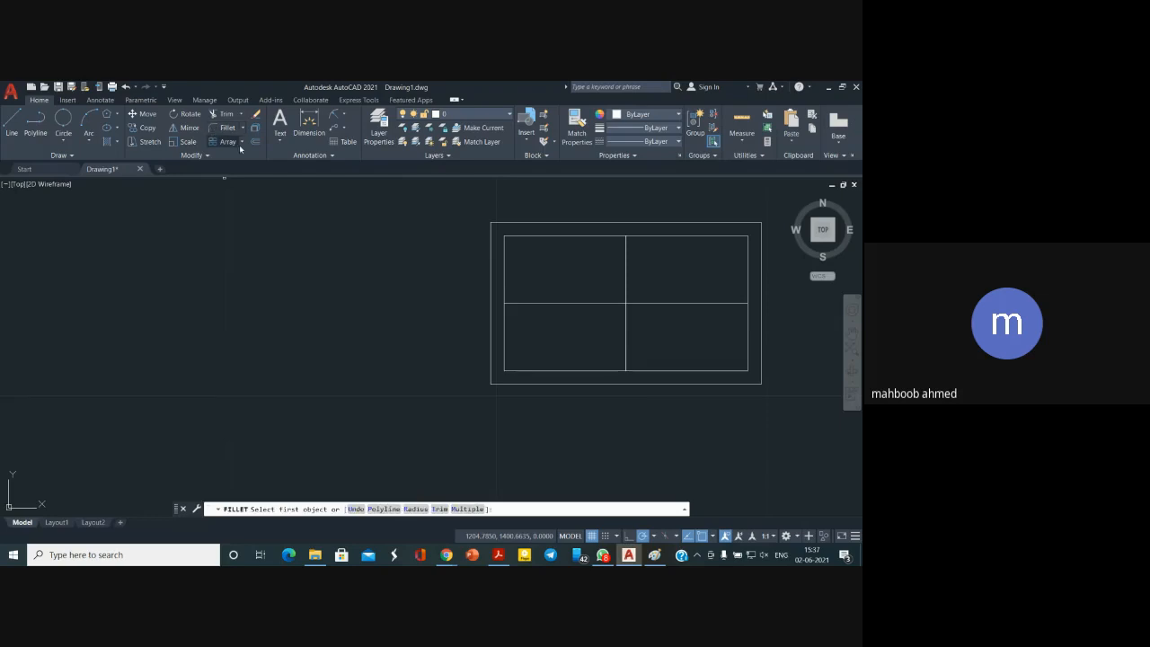
pyautogui.click(415, 509)
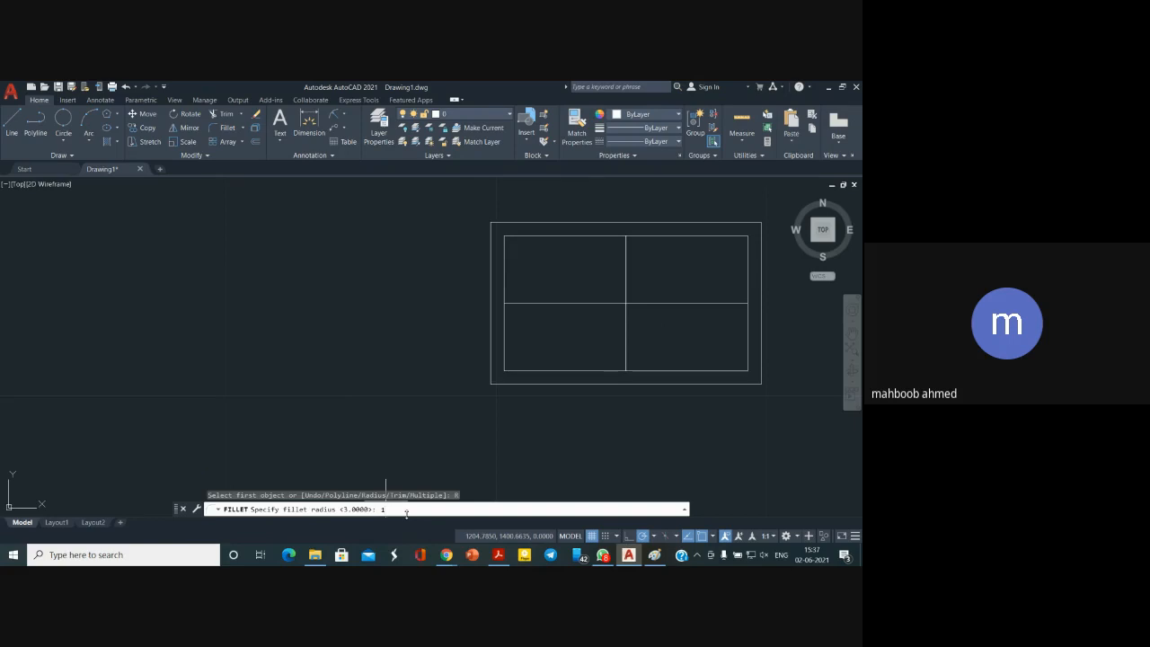
pyautogui.press('Return')
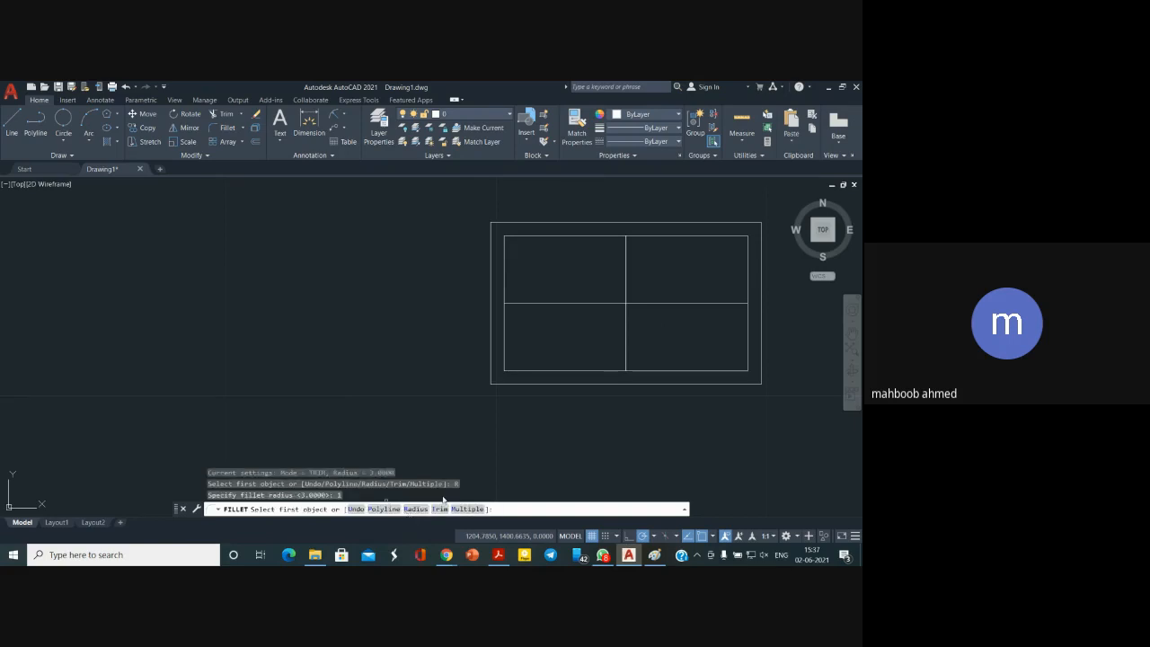
pyautogui.click(505, 364)
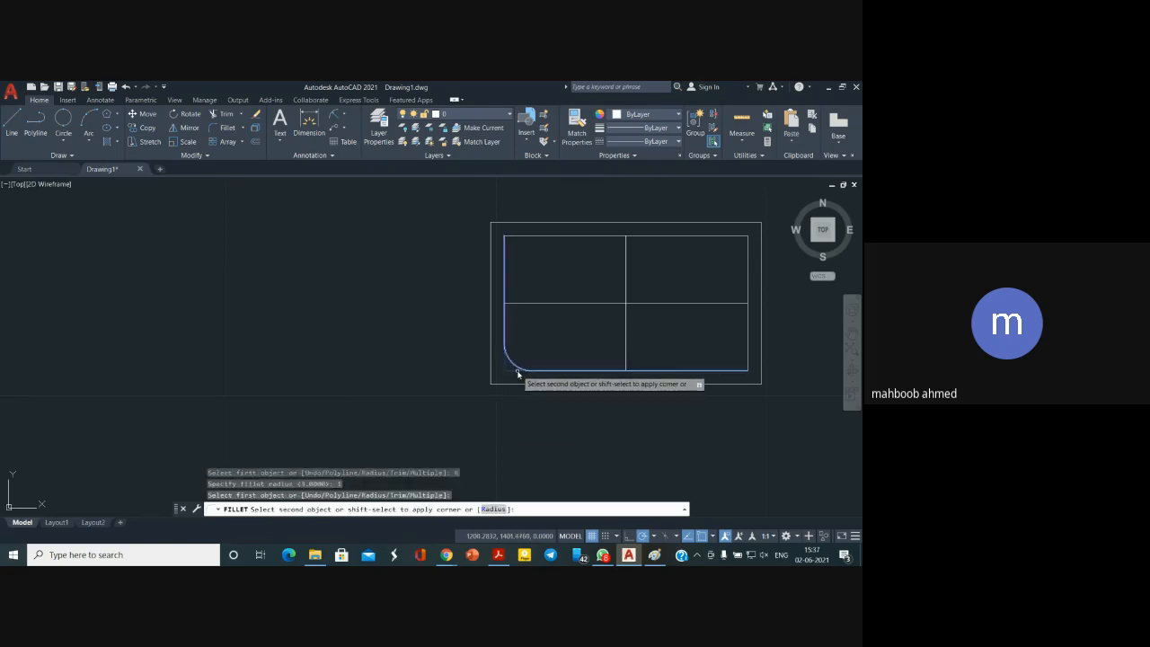
pyautogui.click(519, 370)
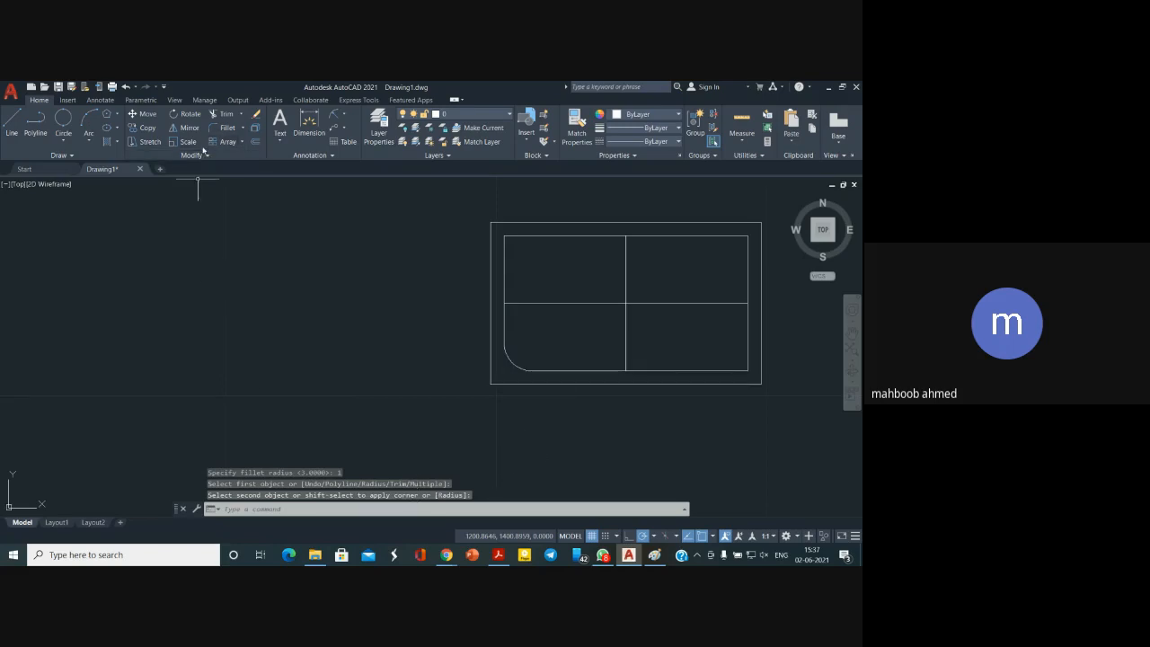
# Fillet the inner rectangle's upper-left corner with radius 1
pyautogui.click(228, 129)
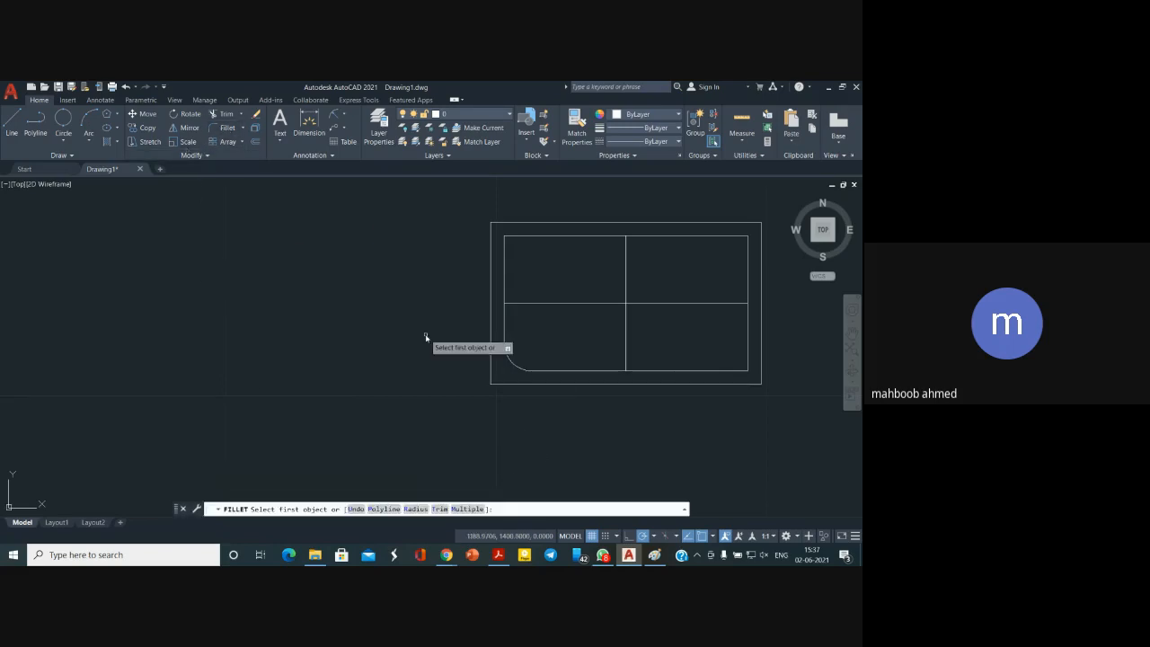
pyautogui.click(415, 509)
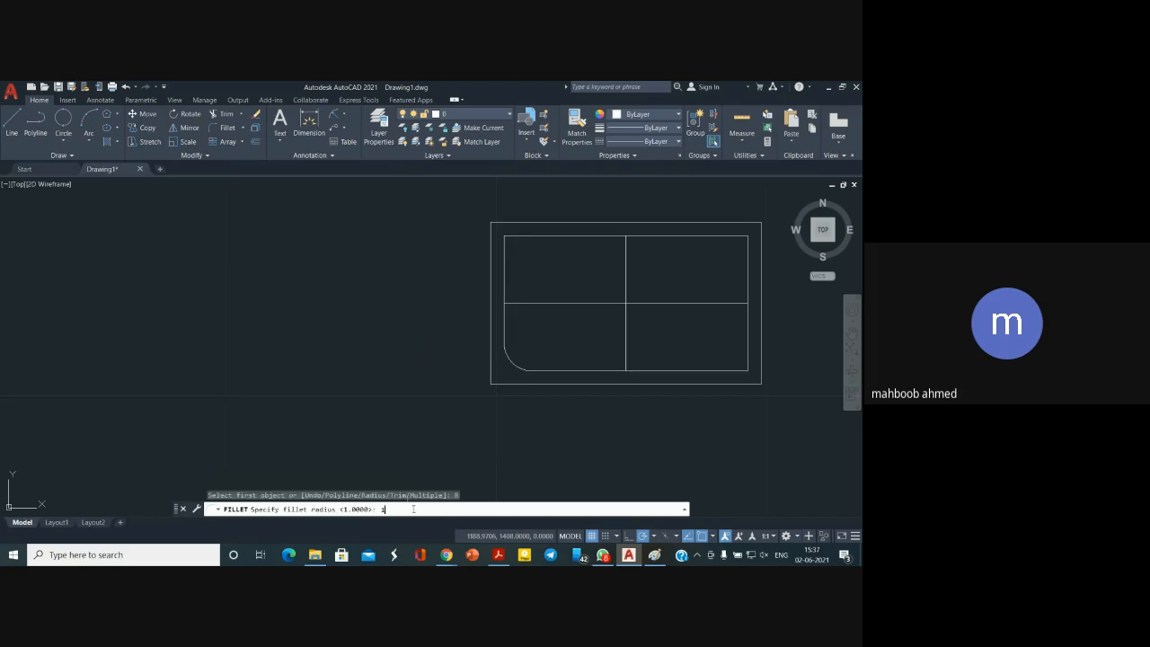
pyautogui.write('1')
pyautogui.press('Return')
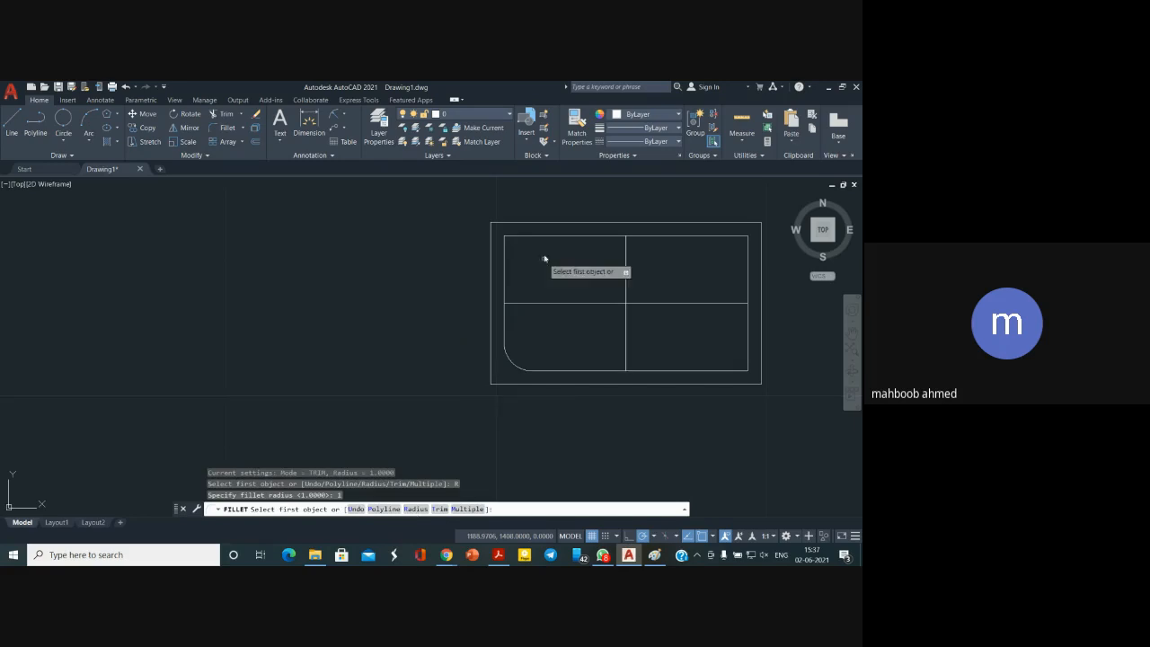
pyautogui.click(504, 250)
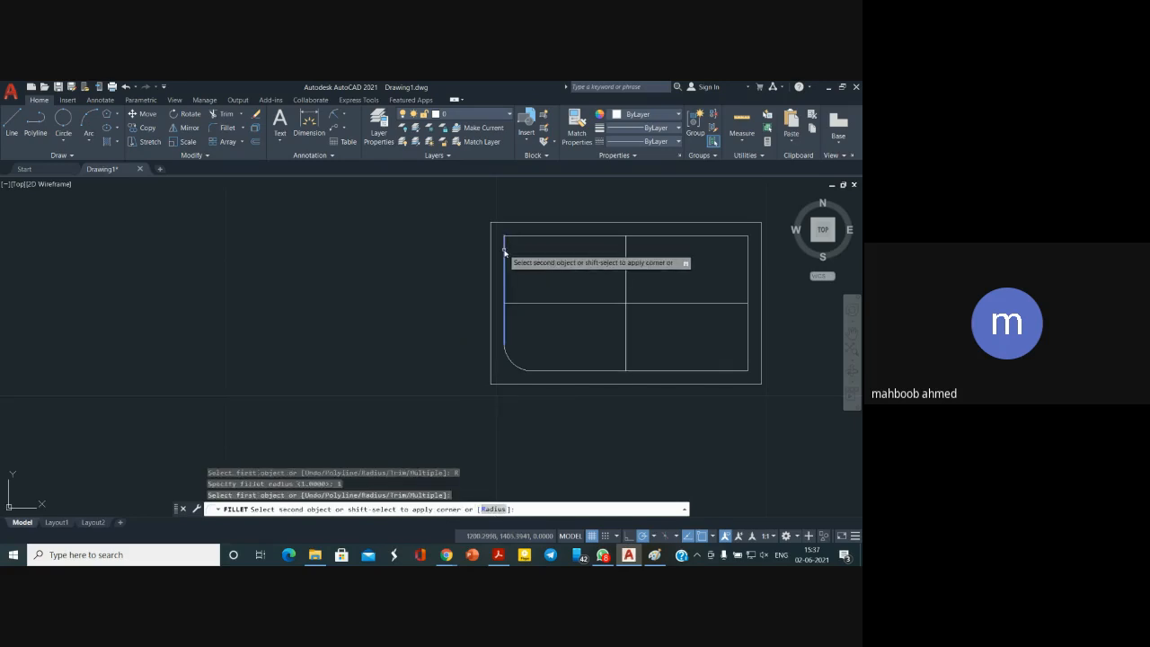
pyautogui.click(523, 239)
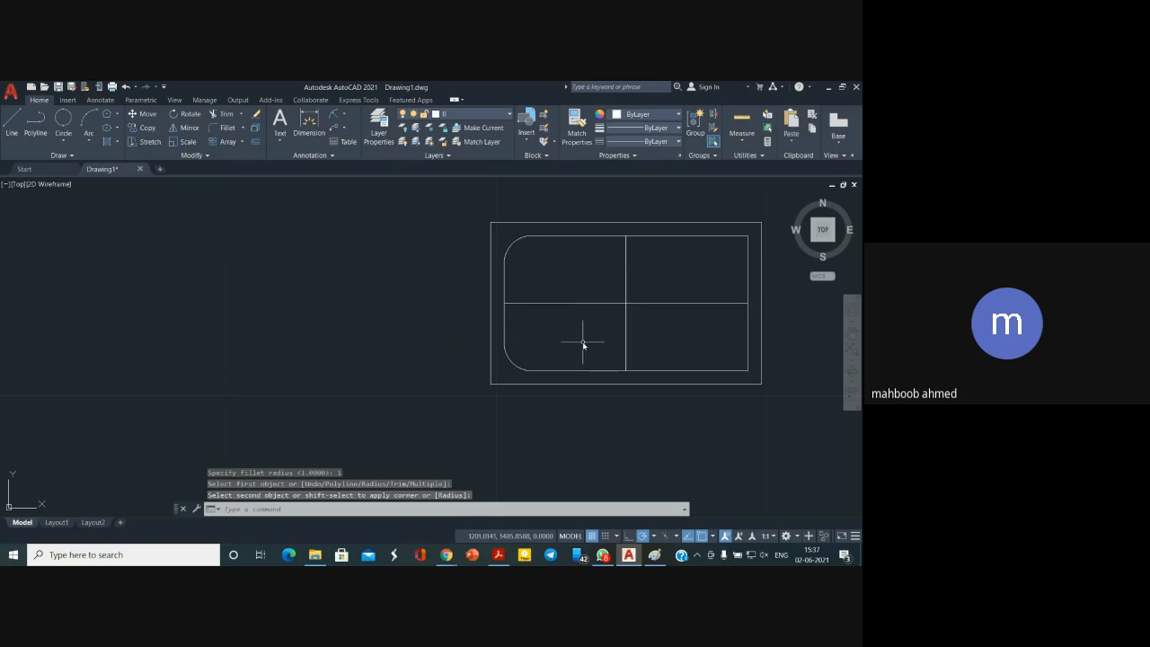
# Fillet the inner rectangle's upper-right corner between its top and right edges with radius 1
pyautogui.click(227, 128)
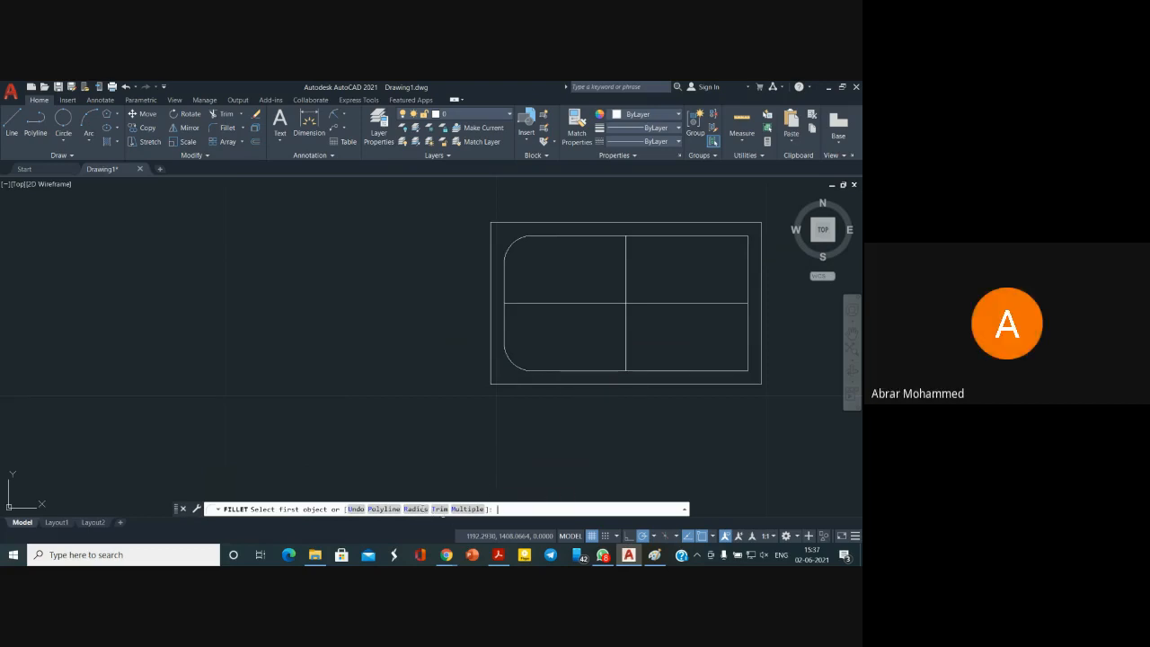
pyautogui.write('r')
pyautogui.press('Return')
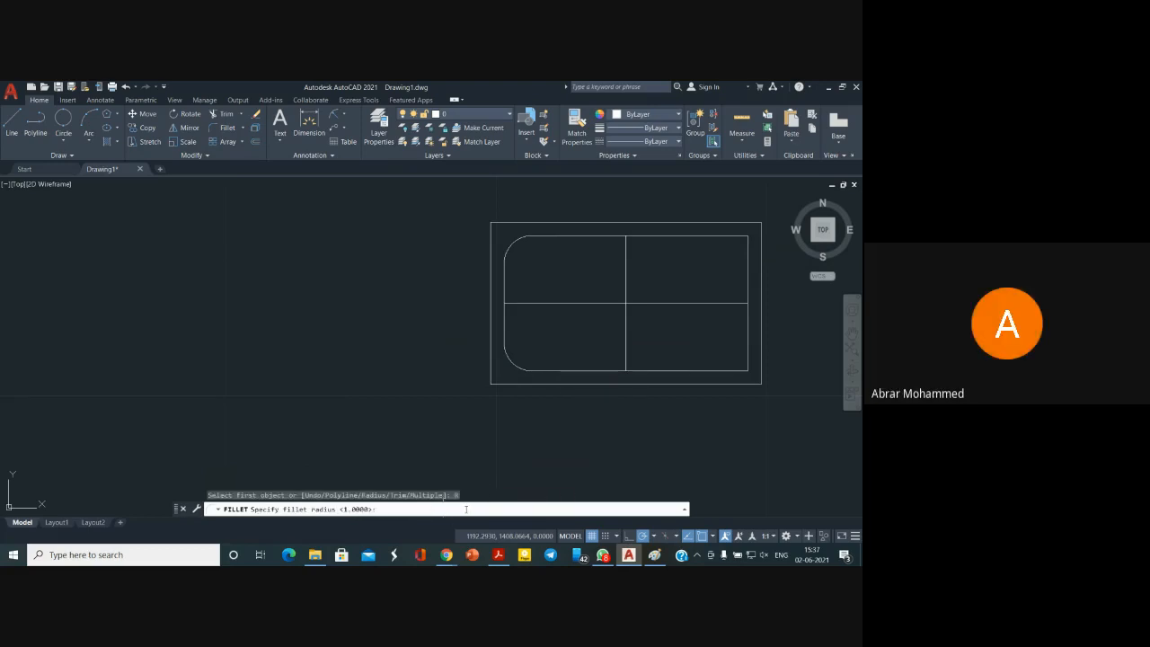
pyautogui.write('1')
pyautogui.press('Return')
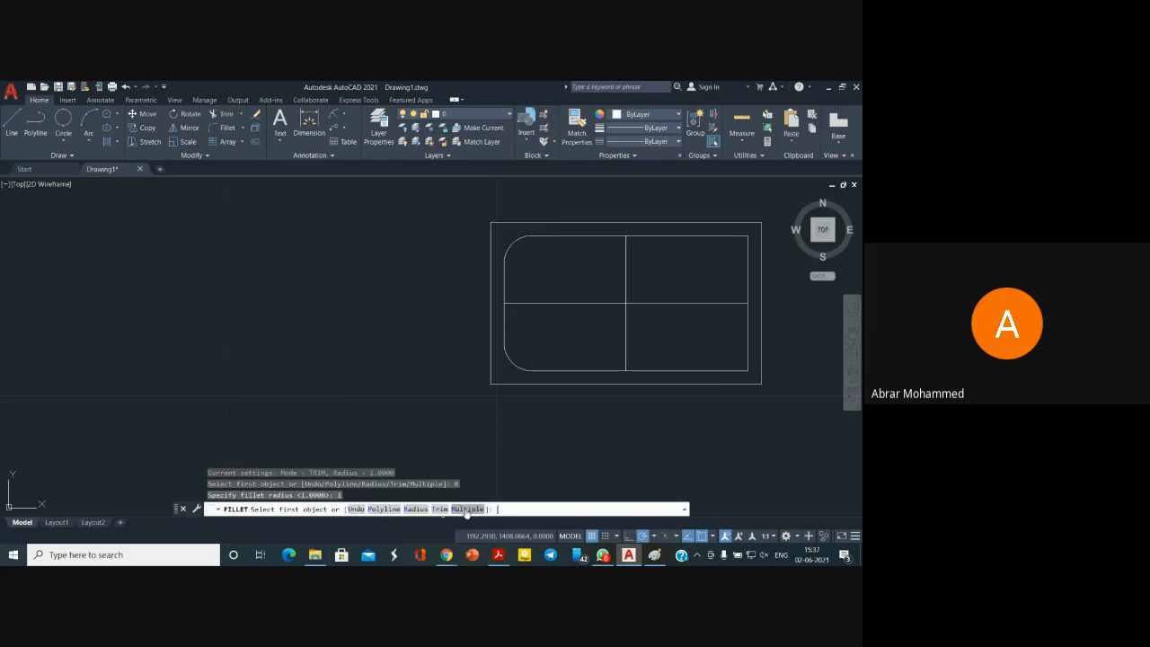
pyautogui.click(725, 237)
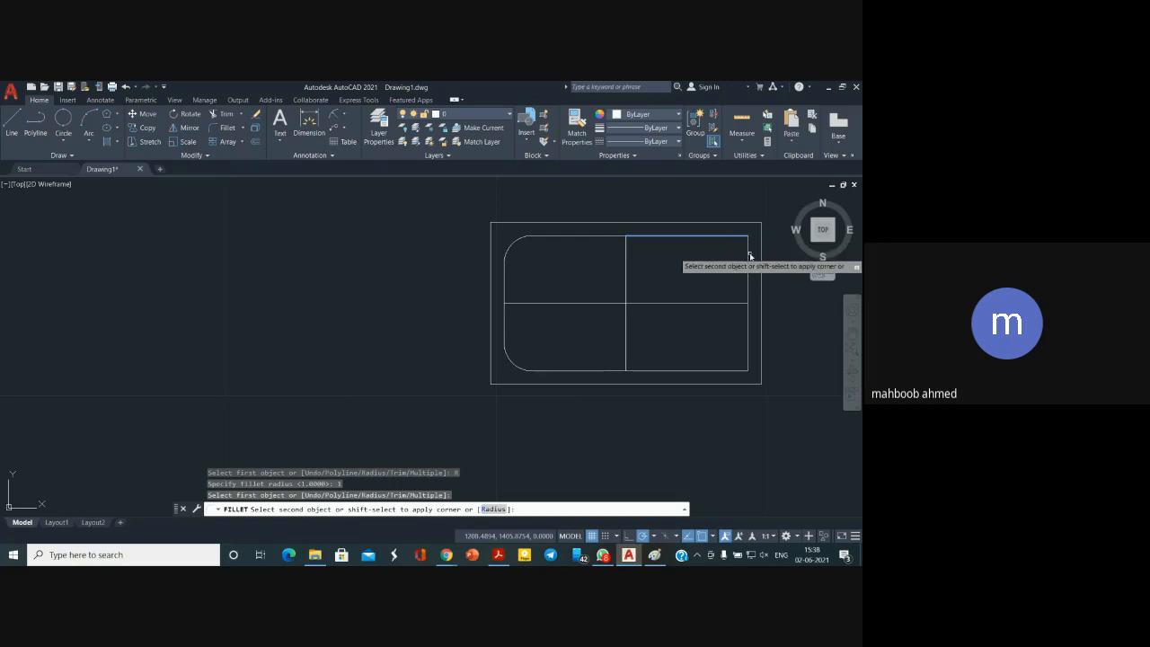
pyautogui.click(748, 262)
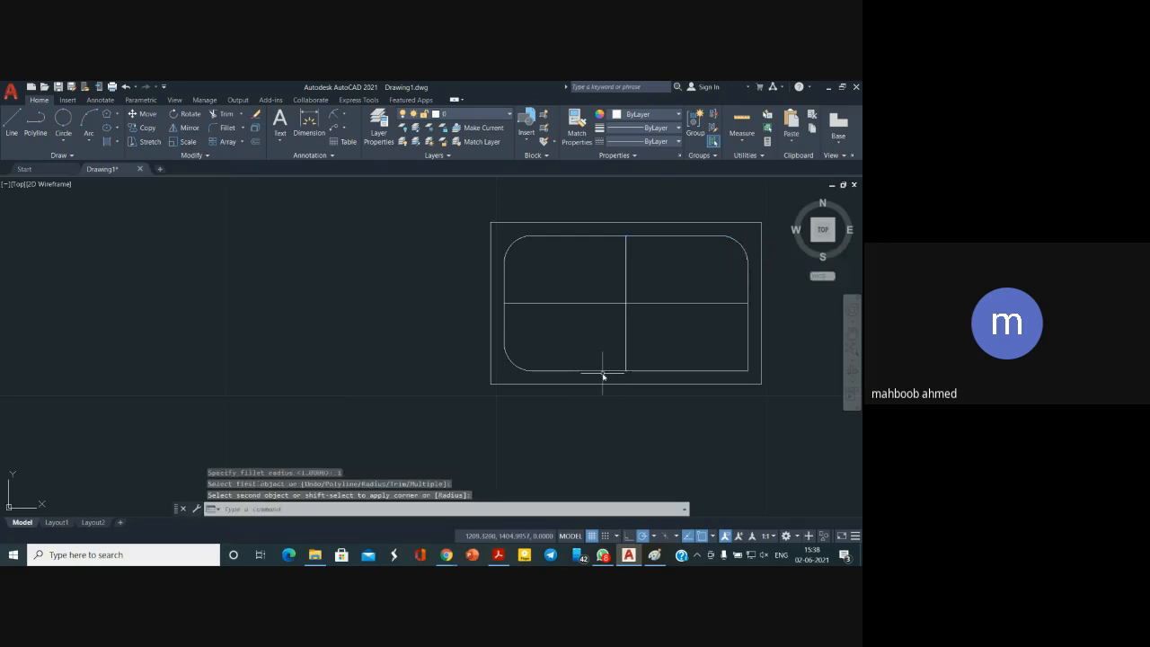
# Fillet the inner rectangle's lower-right corner between its right and bottom edges with radius 1
pyautogui.click(235, 131)
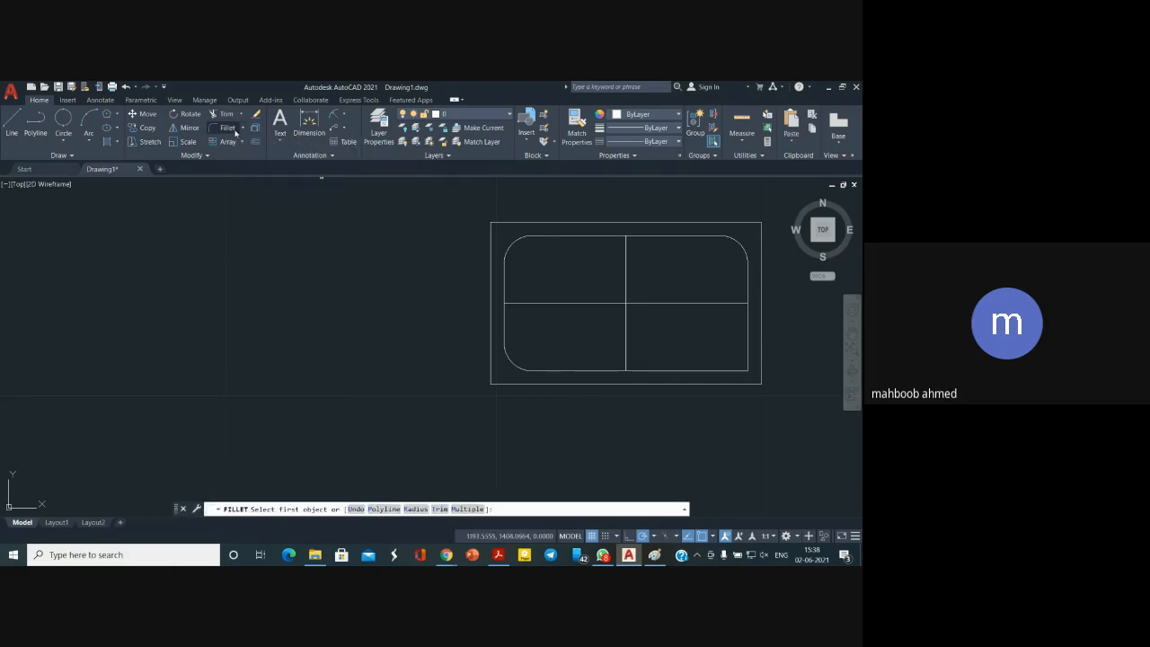
pyautogui.click(419, 509)
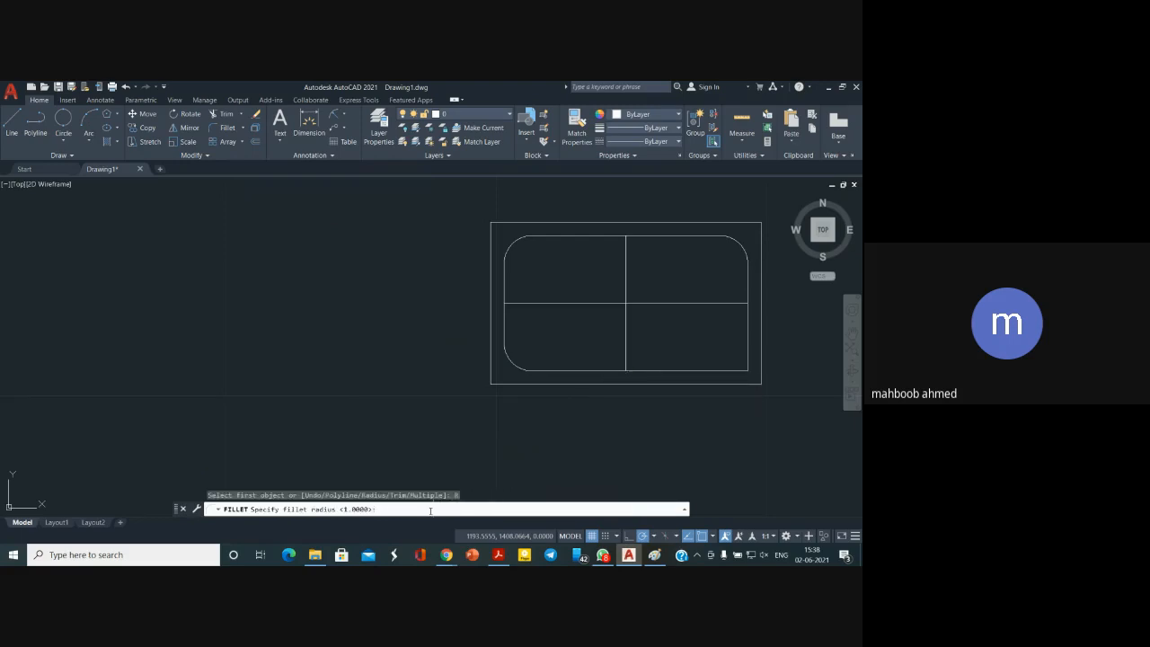
pyautogui.write('1')
pyautogui.press('Return')
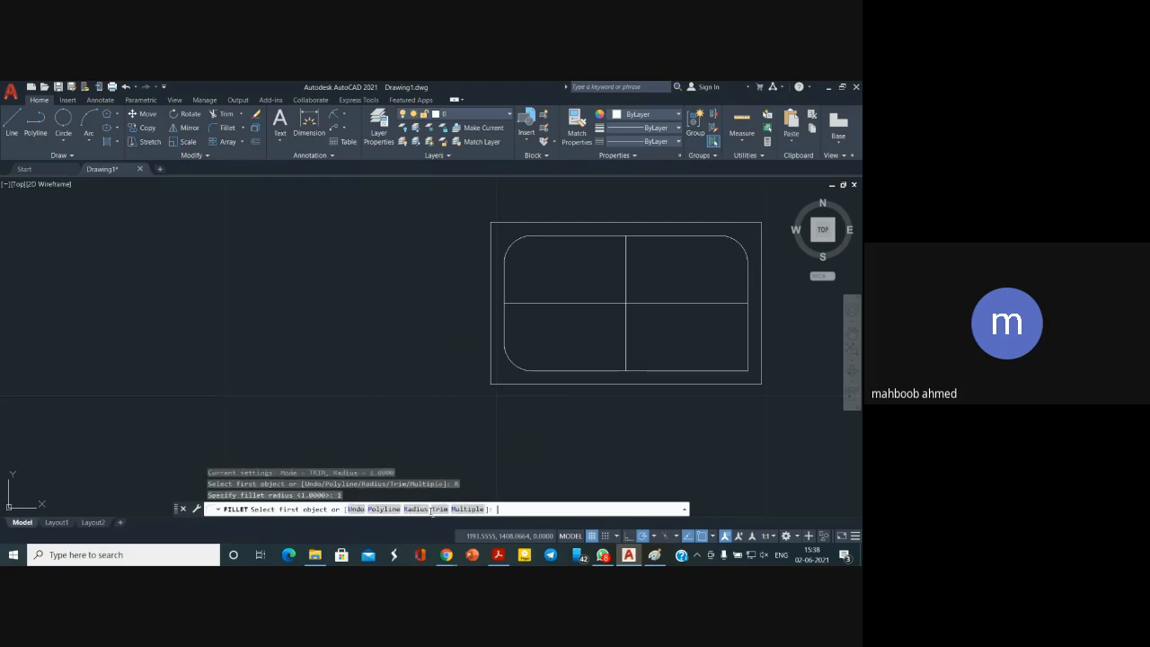
pyautogui.click(747, 346)
pyautogui.click(711, 371)
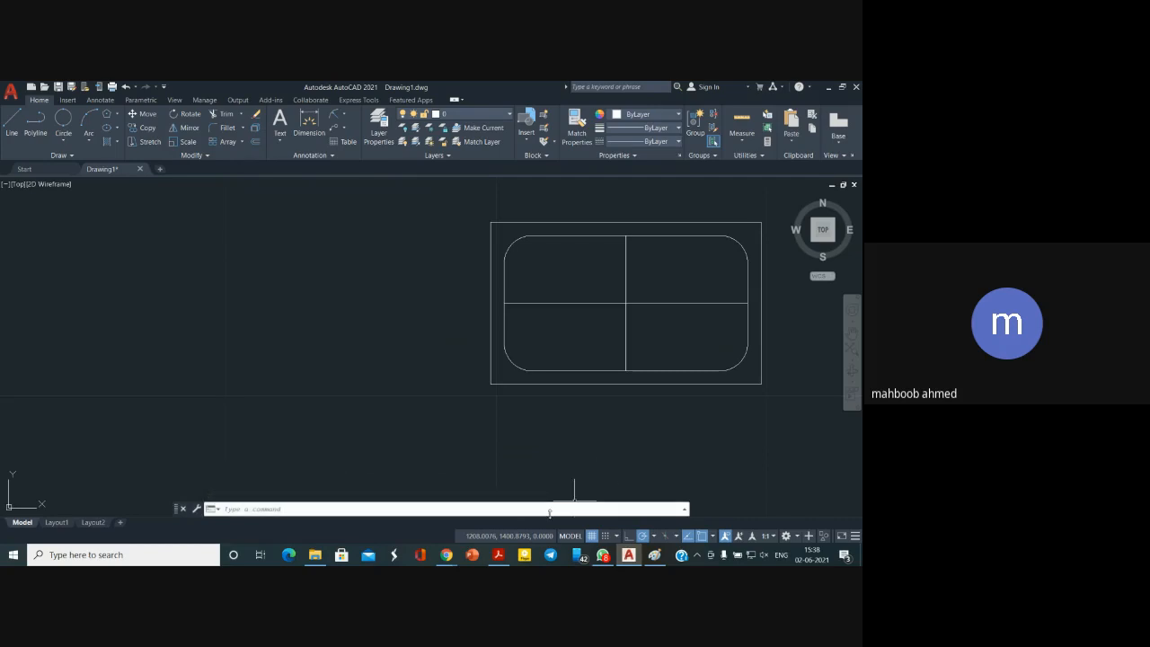
# Review the exercise drawing in the PDF and undo all four corner fillets of the inner rectangle in AutoCAD
pyautogui.click(499, 555)
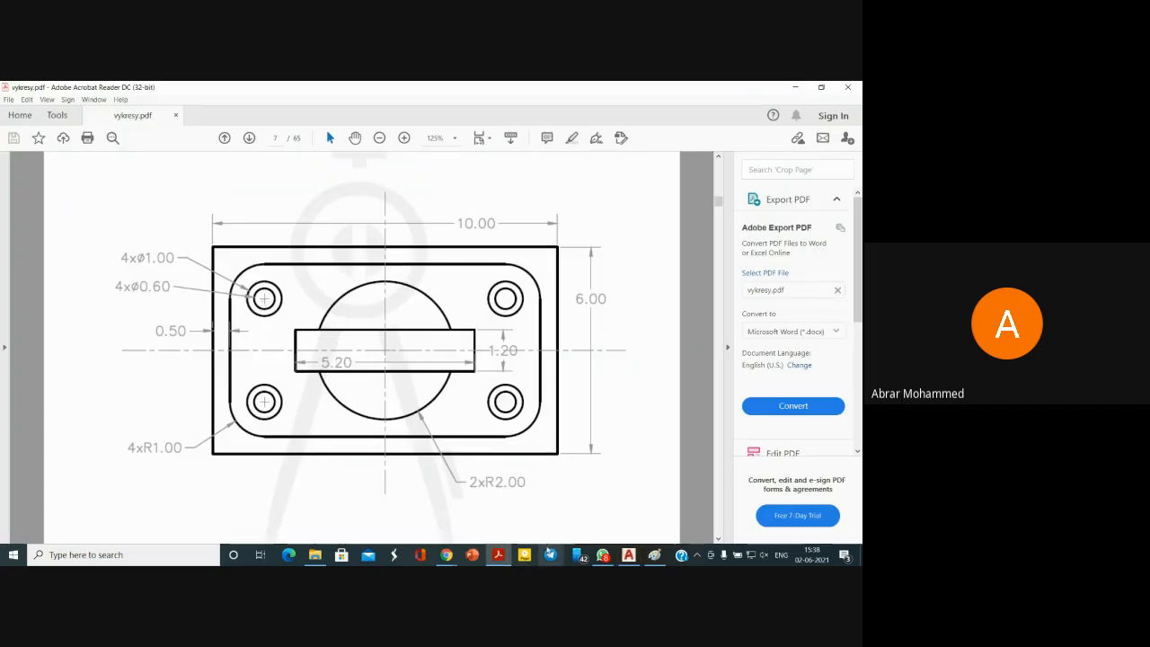
pyautogui.click(629, 556)
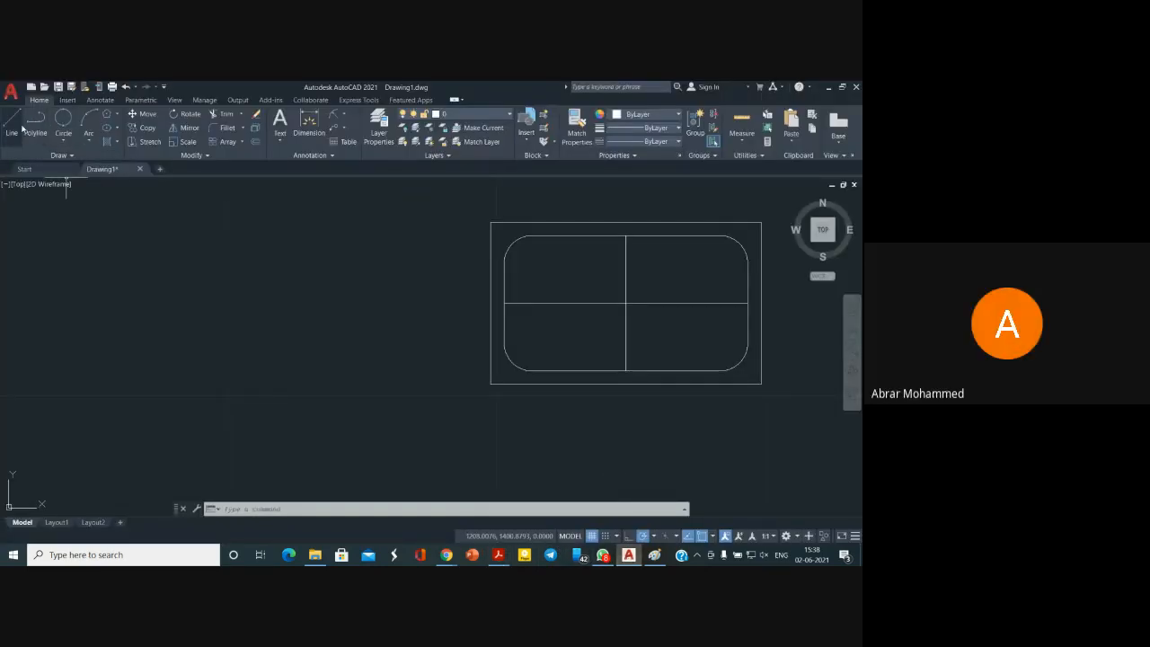
pyautogui.click(126, 86)
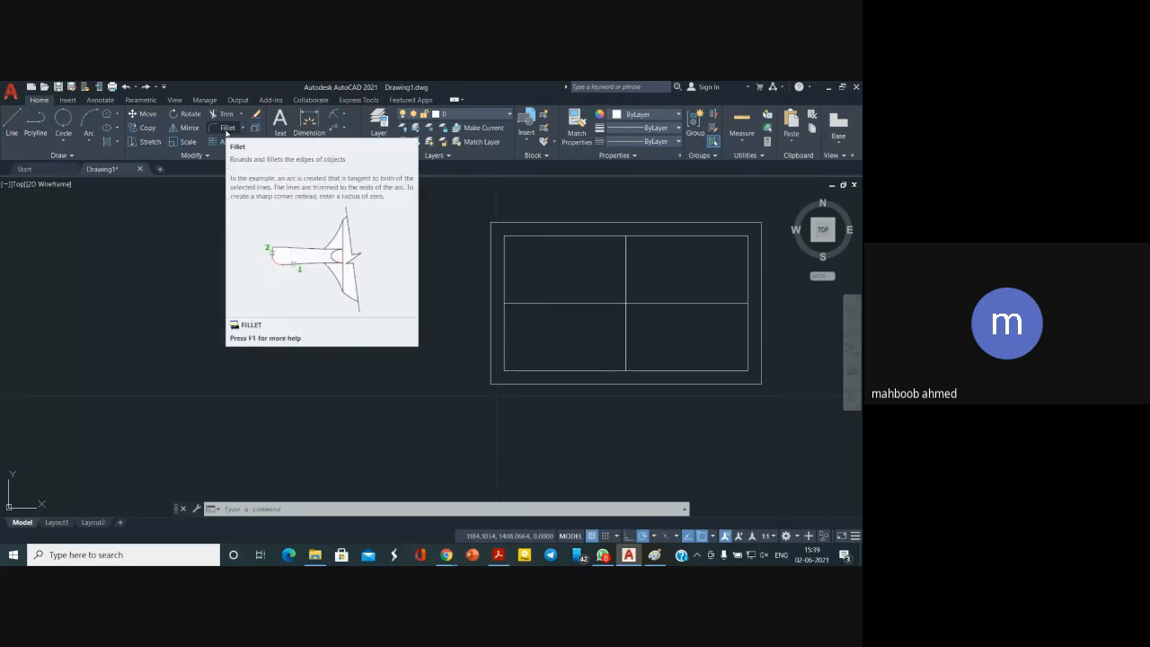
# Fillet the inner rectangle's upper-left corner between its left and top edges with radius 1
pyautogui.click(225, 131)
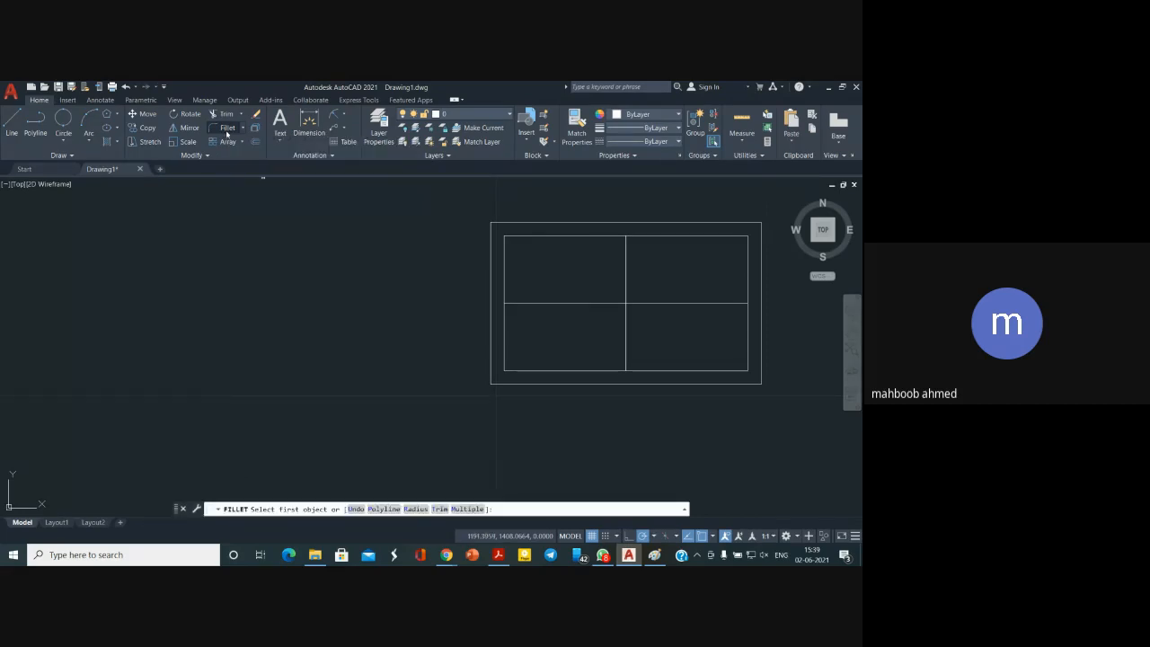
pyautogui.click(414, 509)
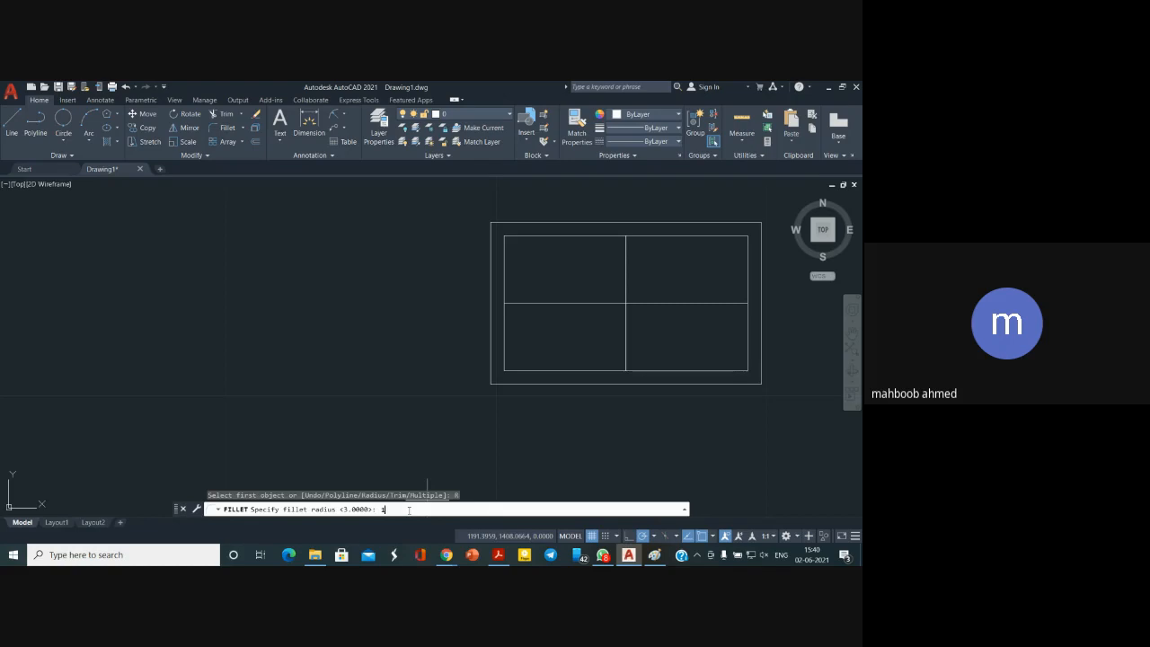
pyautogui.press('Return')
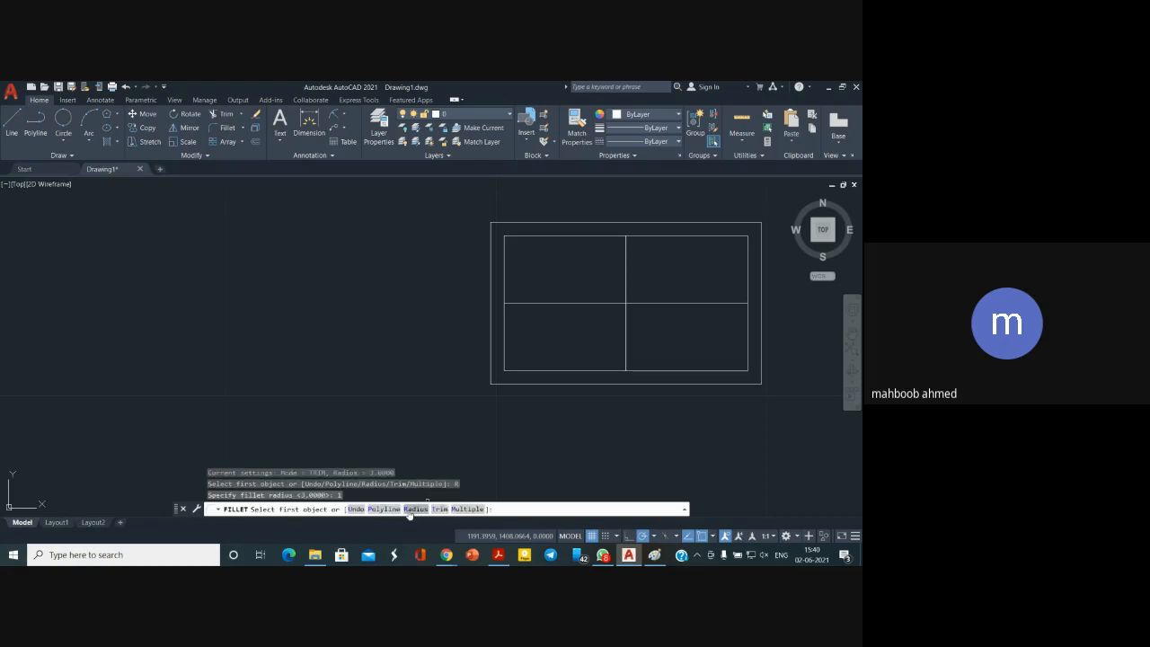
pyautogui.click(504, 262)
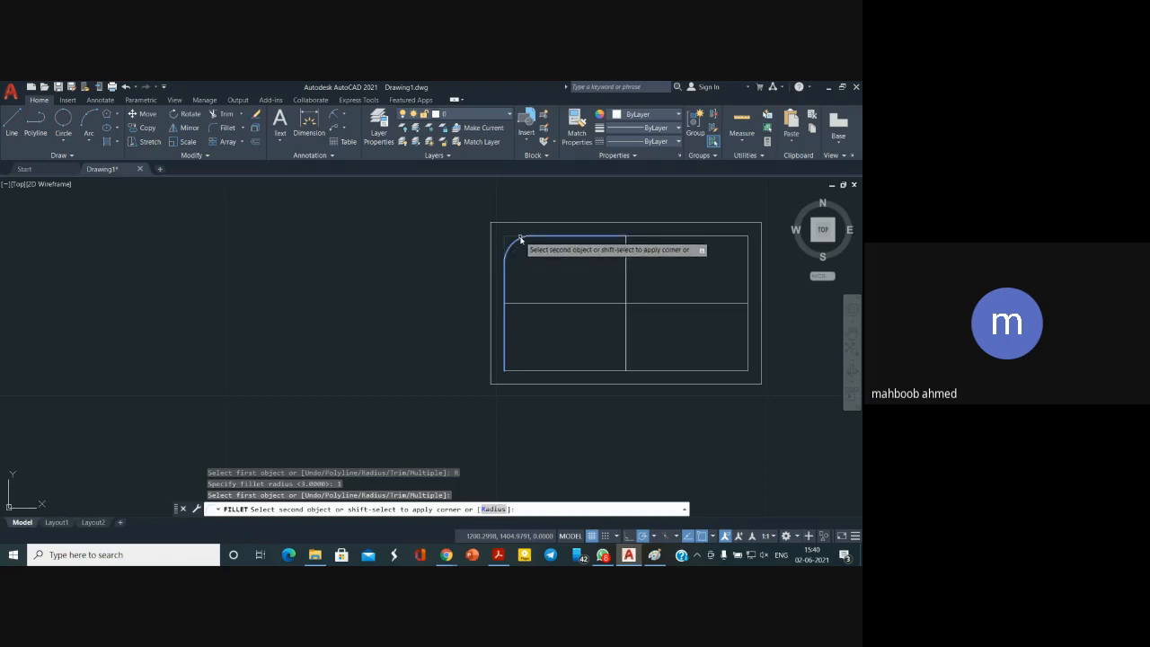
pyautogui.click(520, 239)
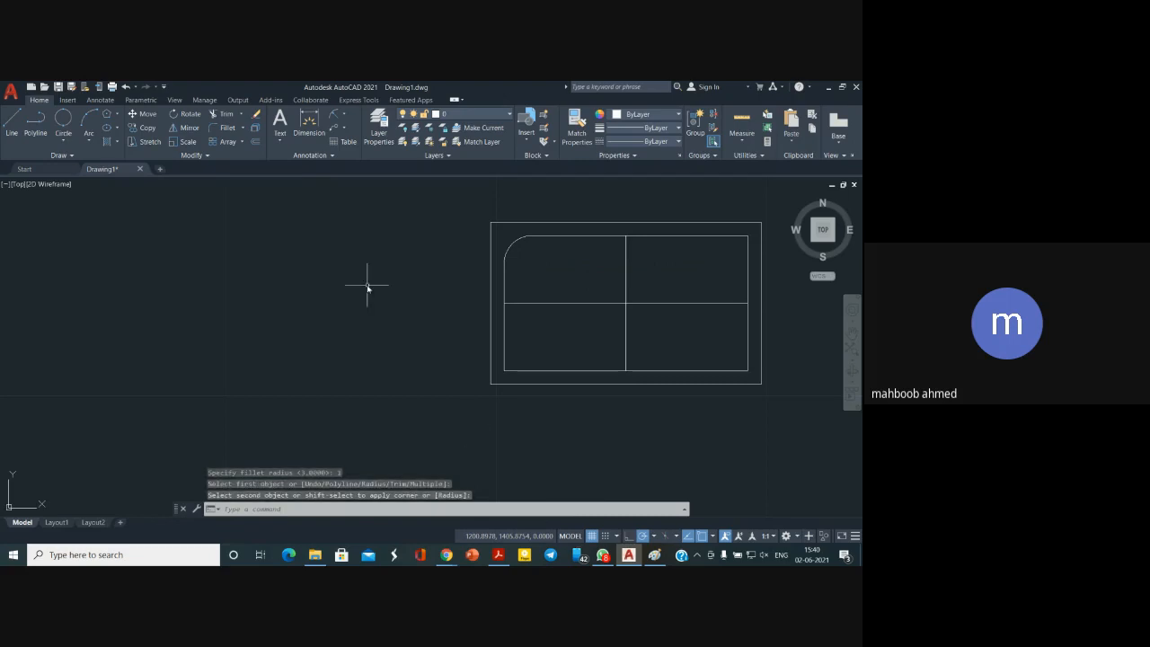
# Fillet the inner rectangle's lower-left corner between its left and bottom edges with radius 1
pyautogui.click(228, 128)
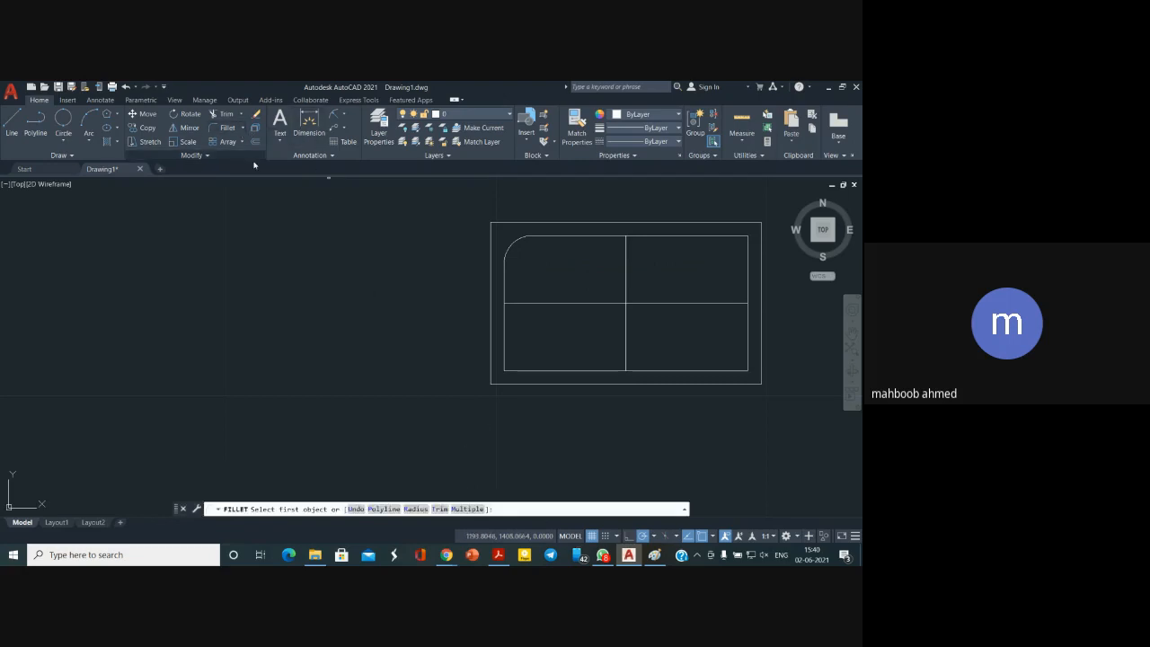
pyautogui.click(415, 508)
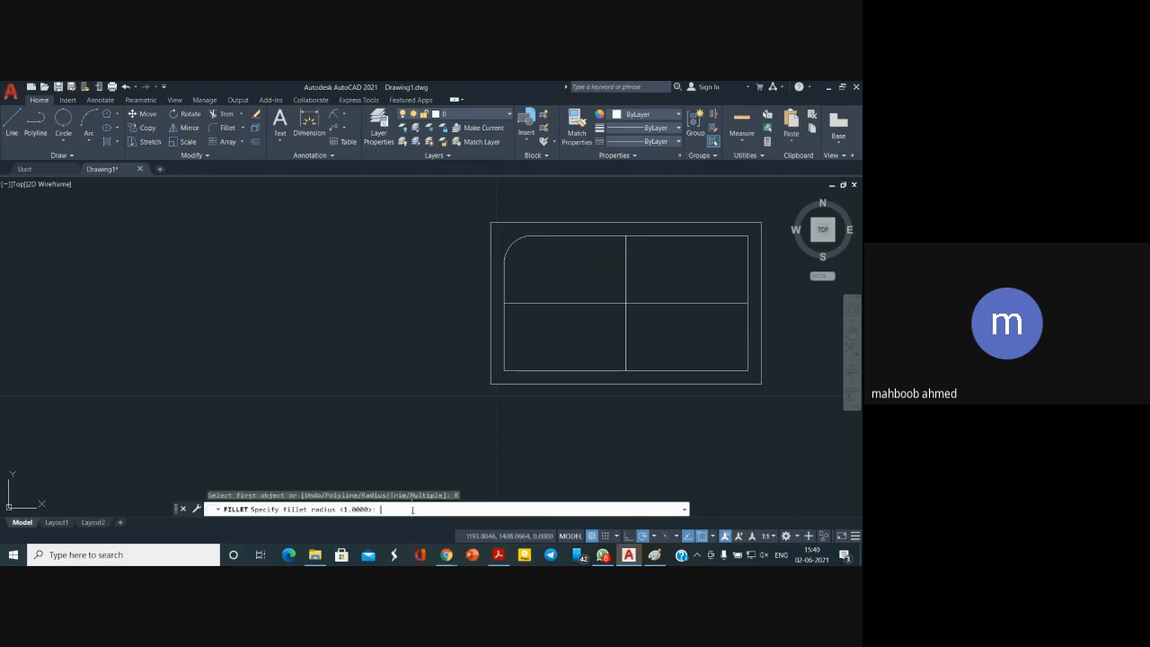
pyautogui.write('1')
pyautogui.press('Return')
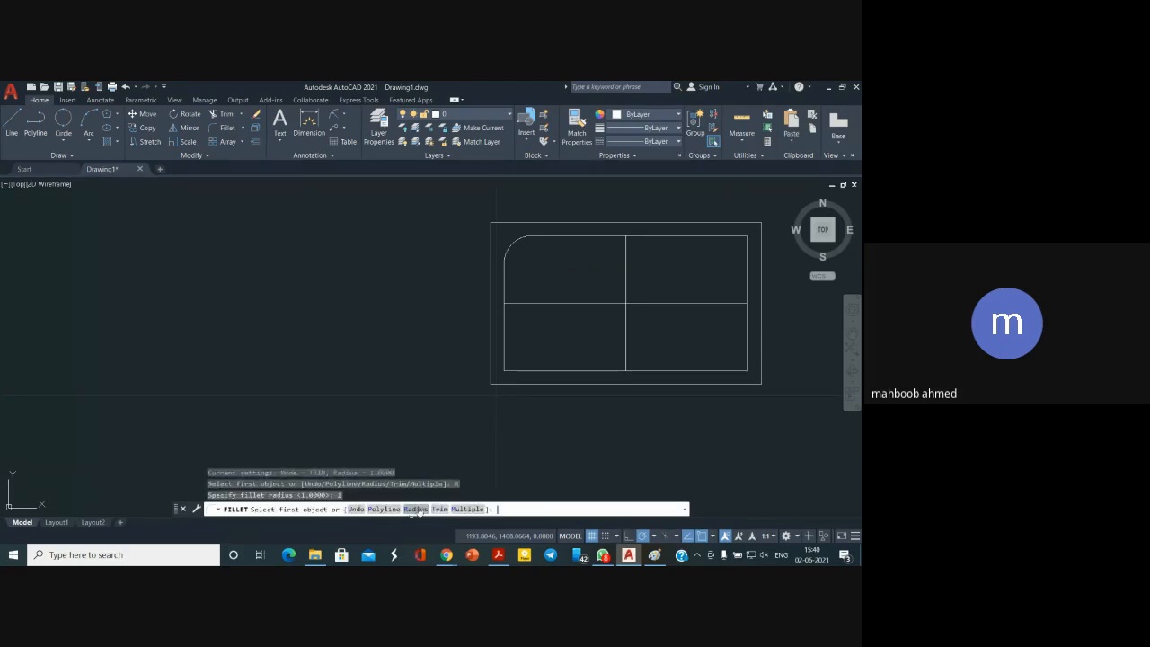
pyautogui.click(505, 345)
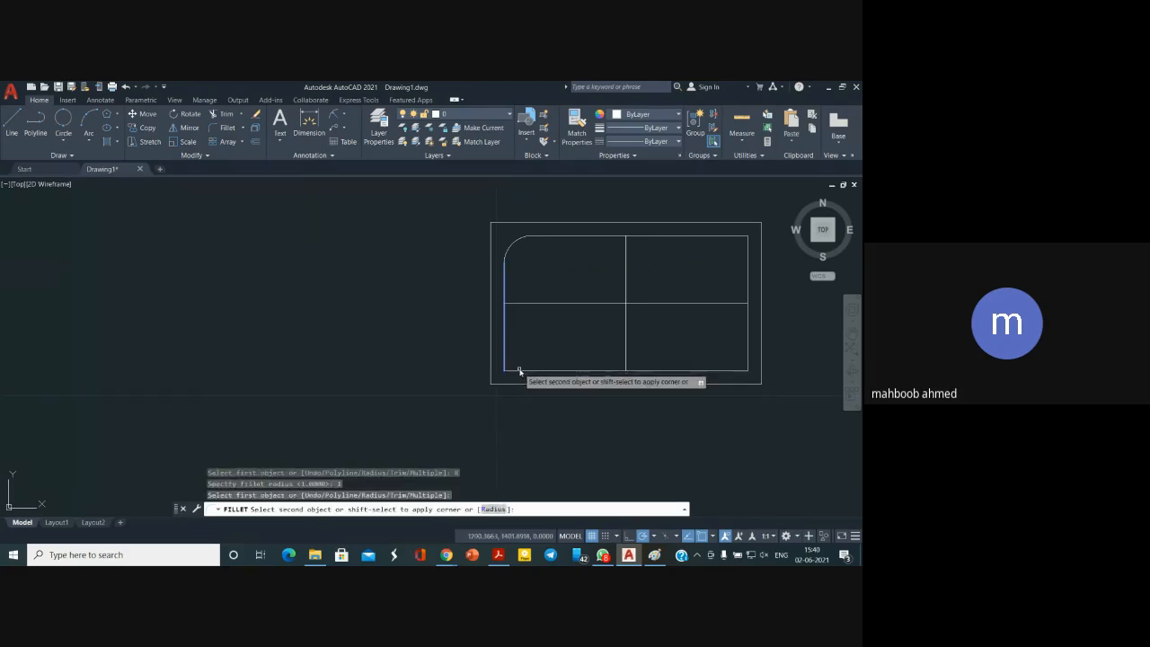
pyautogui.click(524, 370)
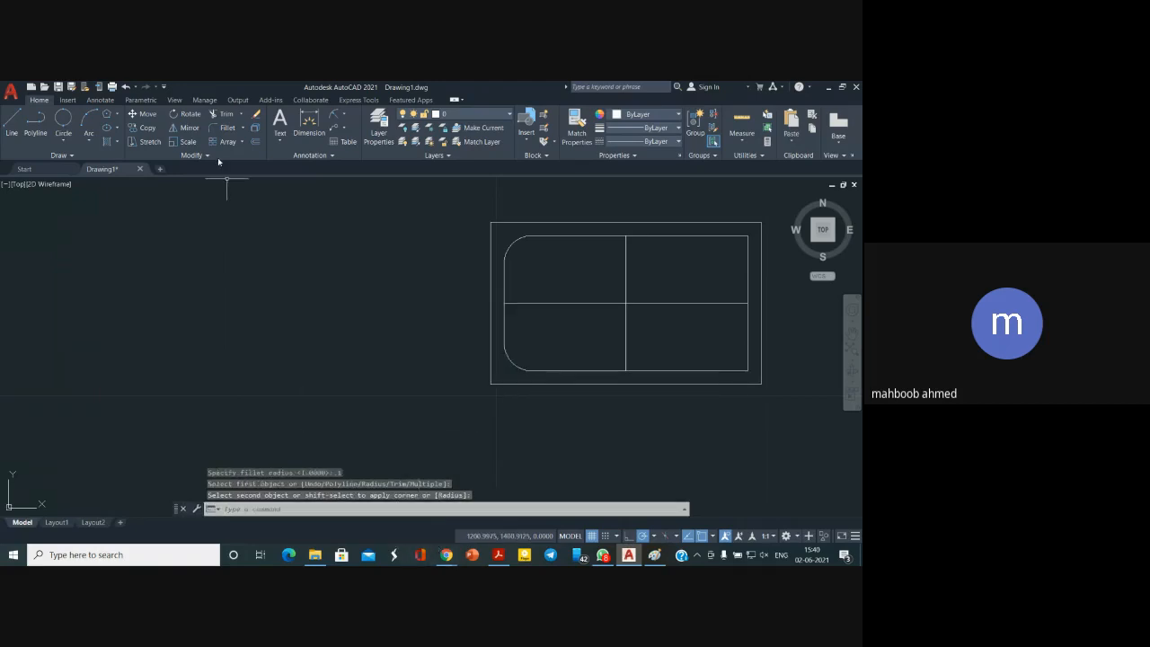
# Fillet the inner rectangle's upper-right corner between its top and right edges with radius 1
pyautogui.click(226, 127)
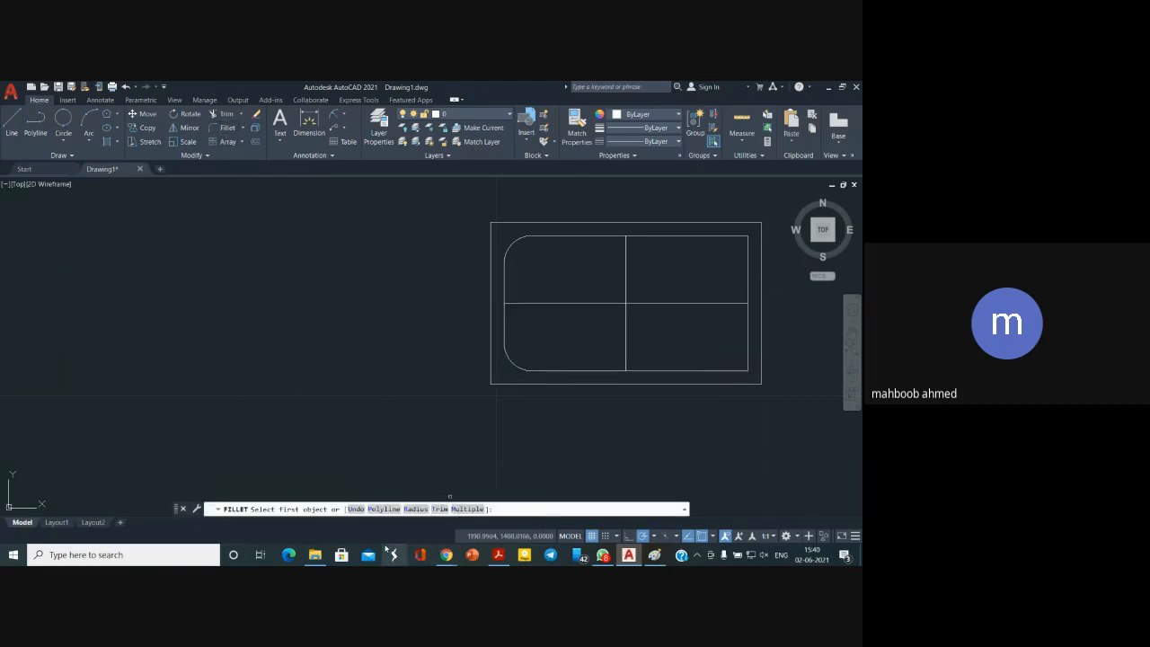
pyautogui.click(417, 509)
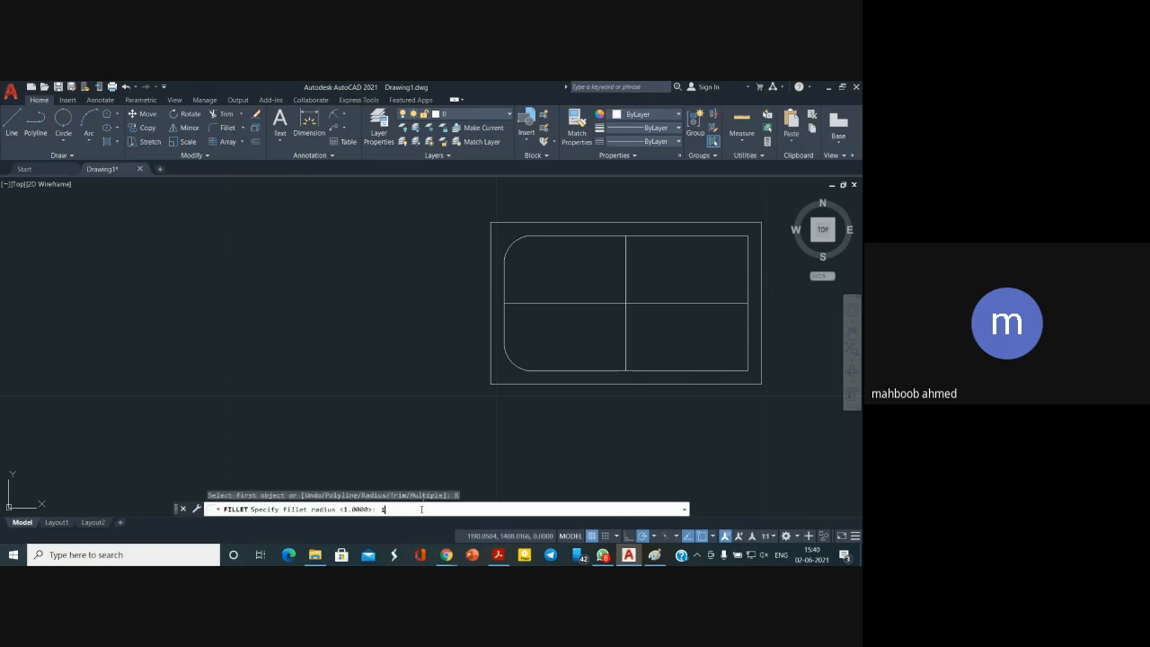
pyautogui.press('Return')
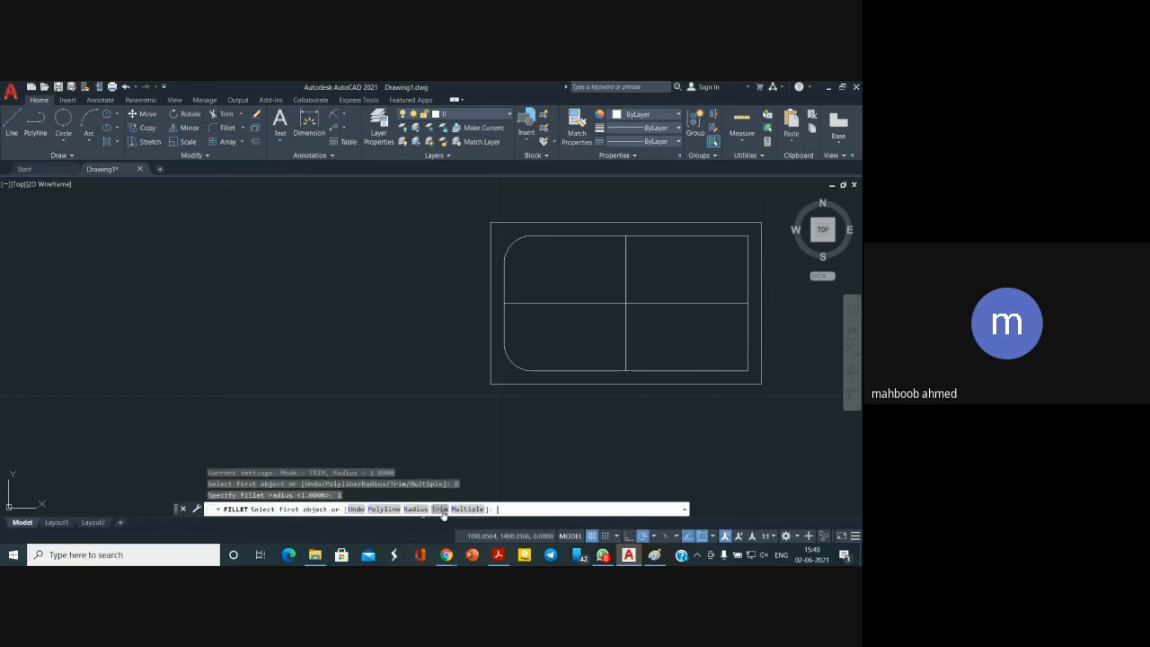
pyautogui.click(714, 237)
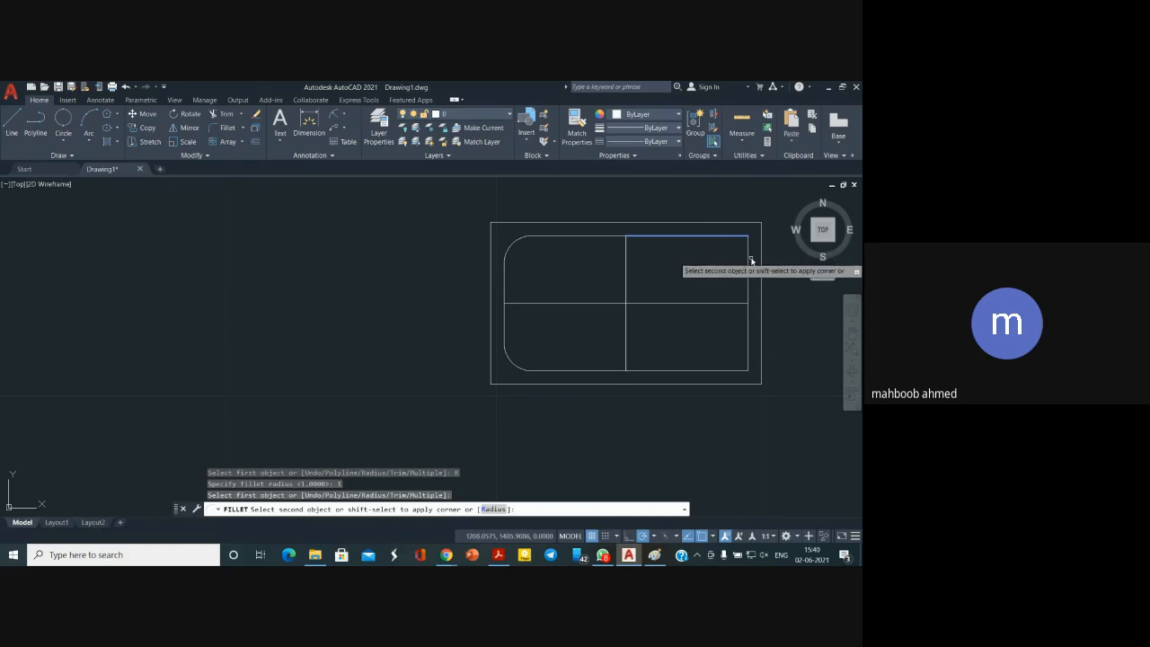
pyautogui.click(747, 259)
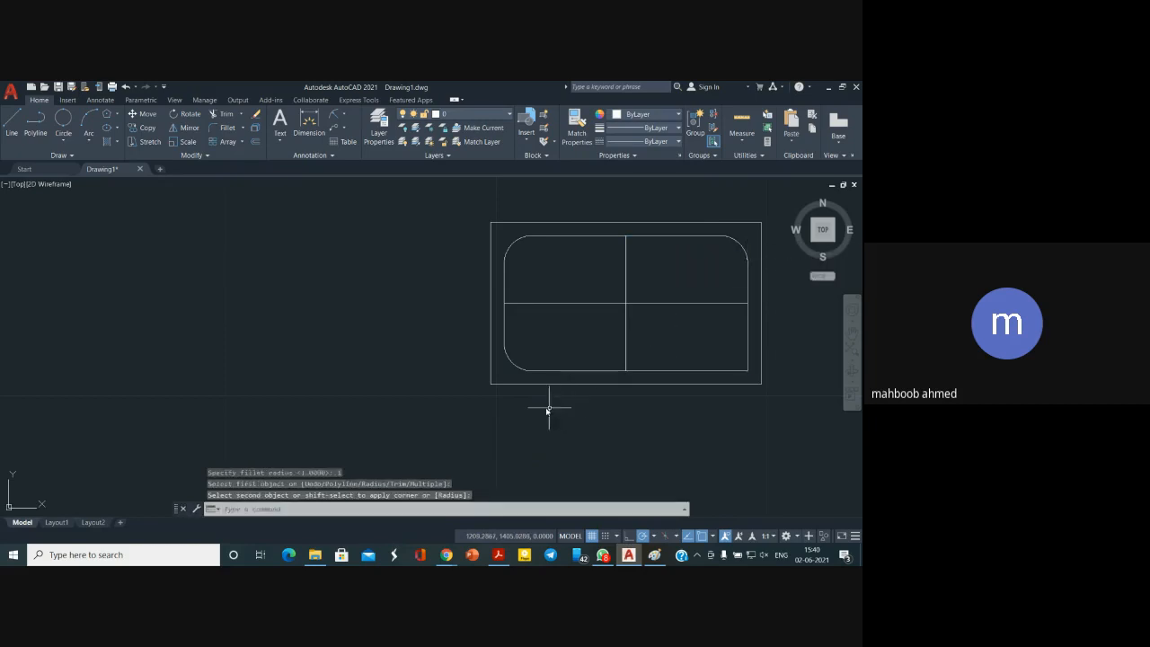
# Fillet the inner rectangle's lower-right corner between its right and bottom edges with radius 1
pyautogui.click(227, 128)
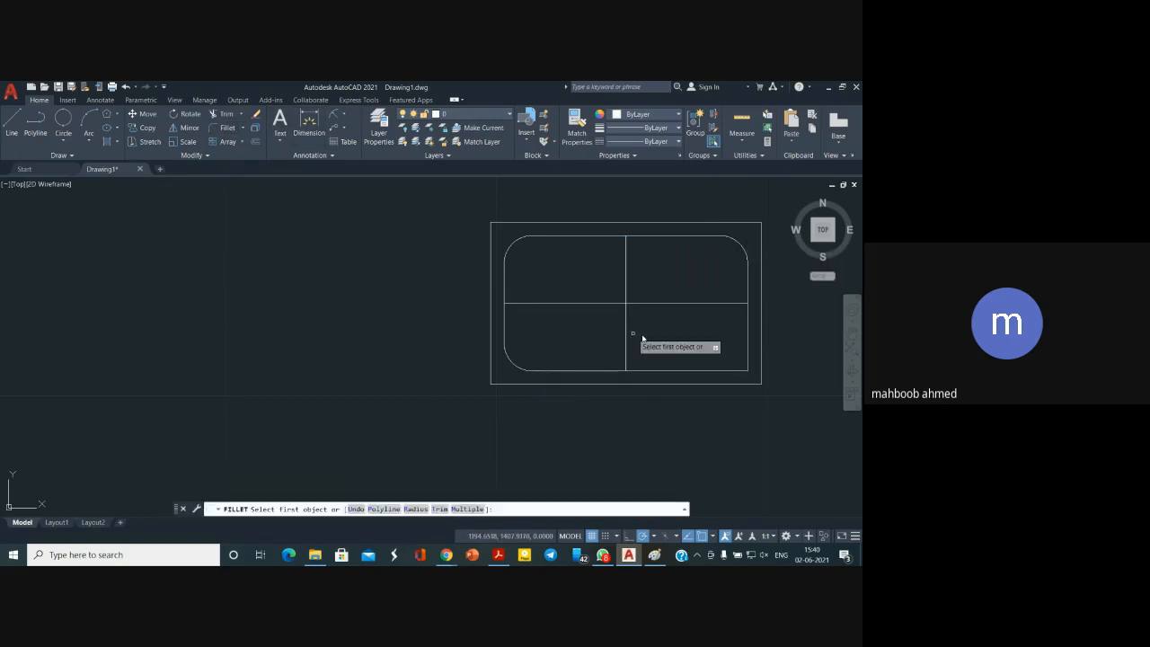
pyautogui.click(416, 508)
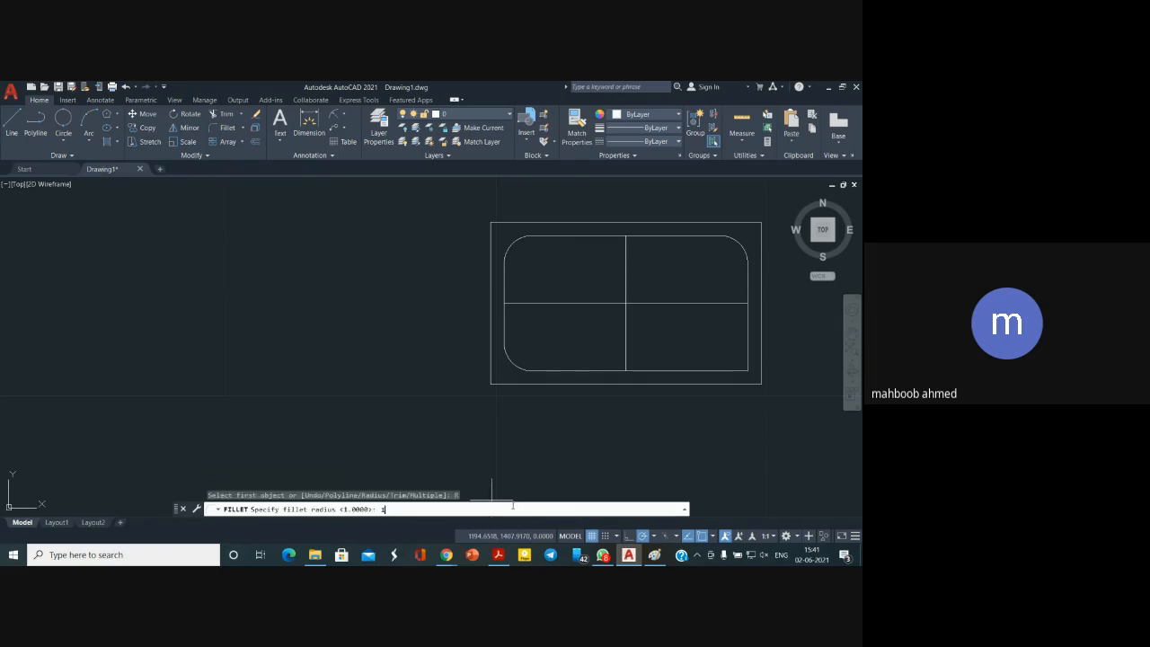
pyautogui.write('1')
pyautogui.press('Return')
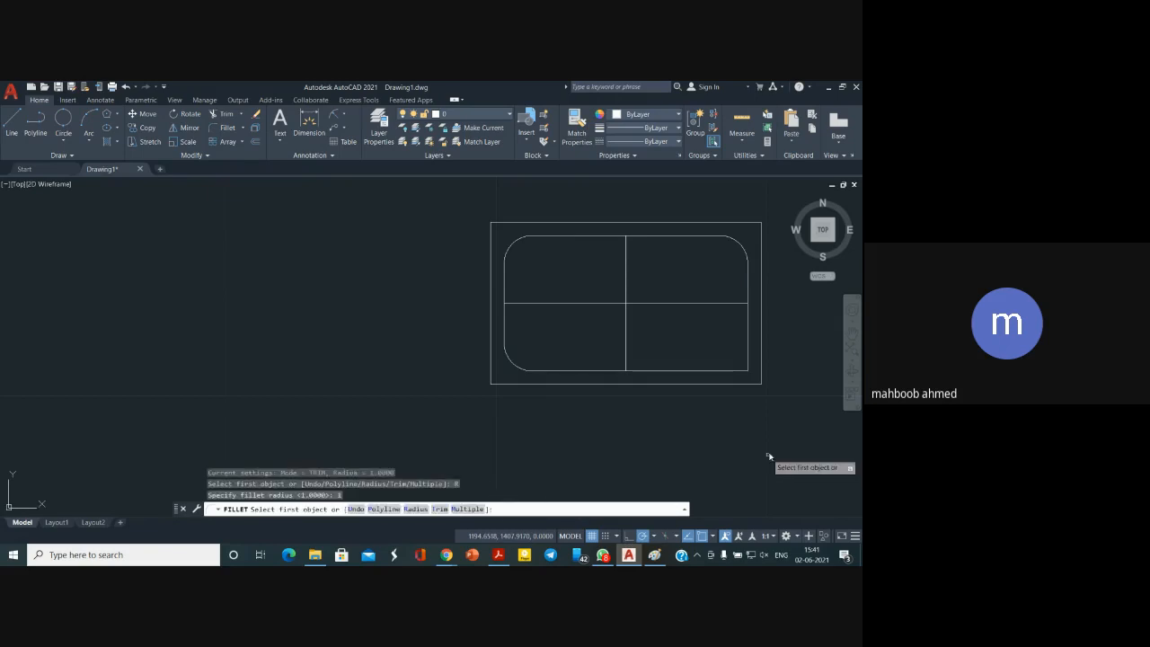
pyautogui.click(746, 349)
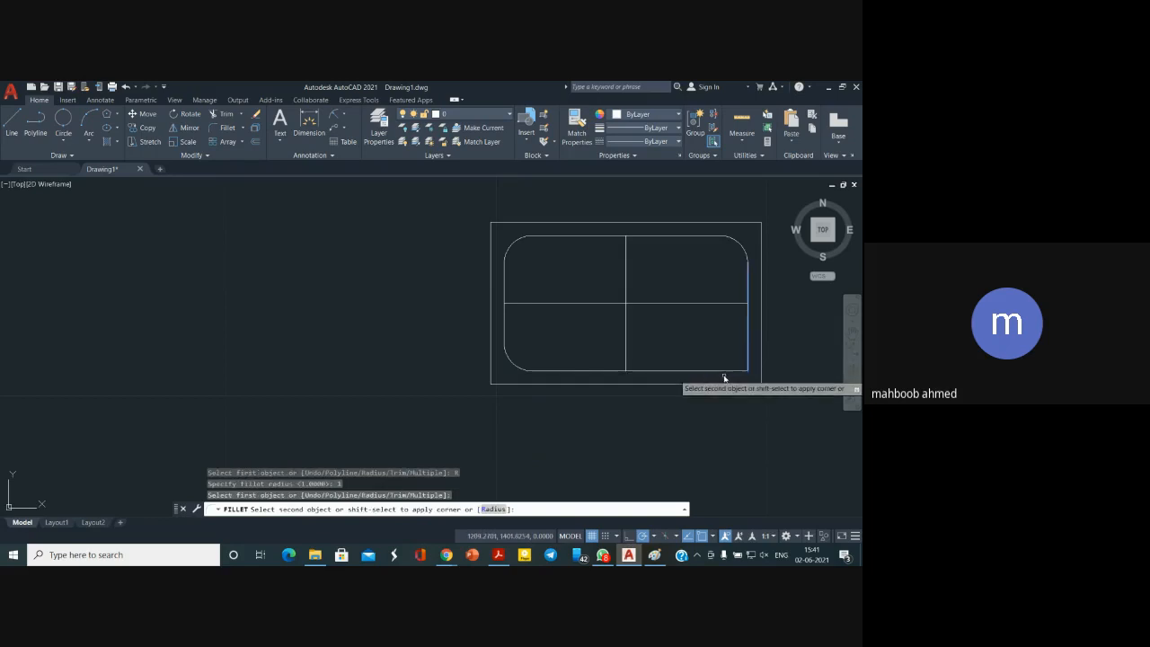
pyautogui.click(724, 372)
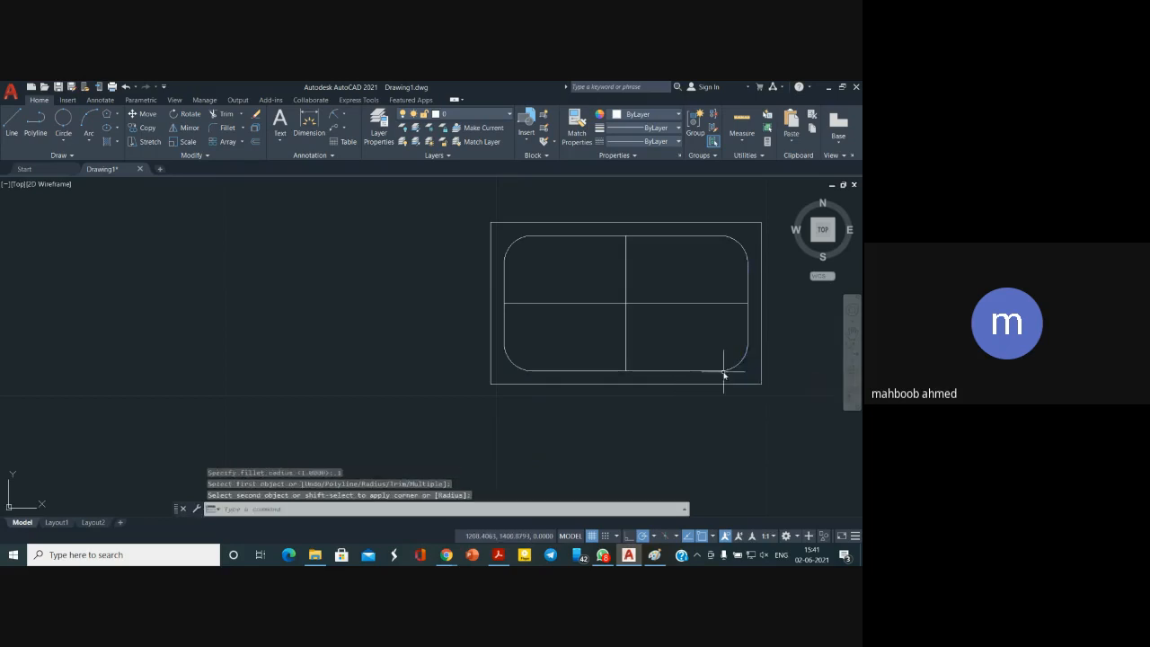
pyautogui.click(493, 466)
pyautogui.click(823, 406)
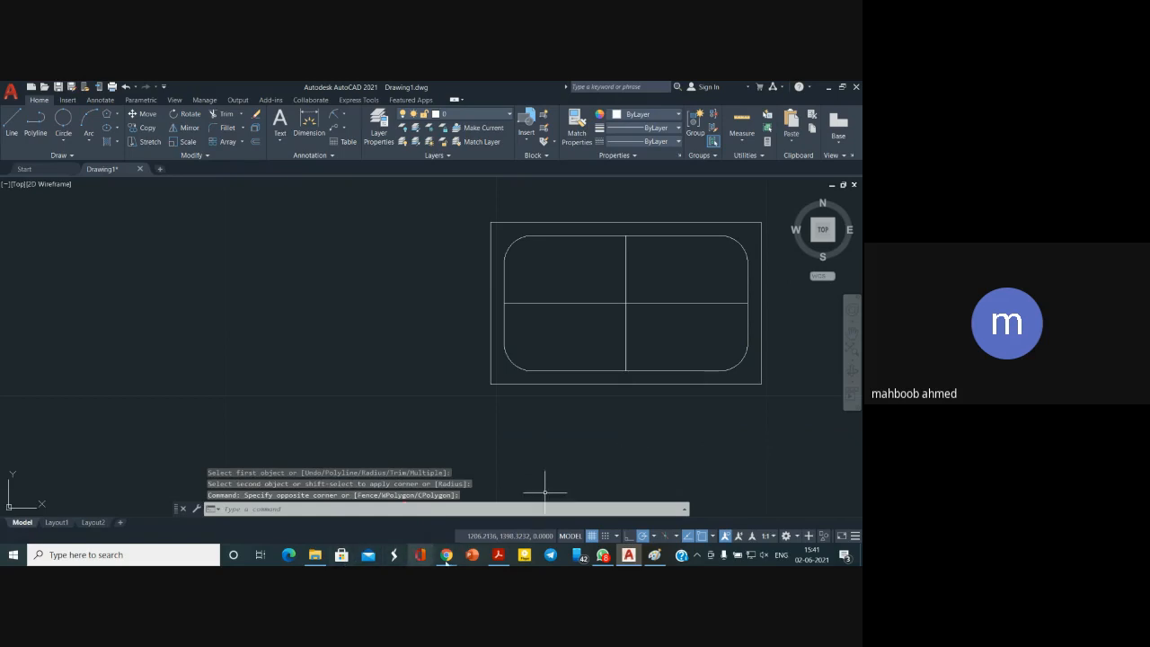
# Check the hole dimensions in the exercise PDF and draw a 0.6-diameter circle in AutoCAD at the inner rectangle's upper-left fillet centre
pyautogui.click(500, 556)
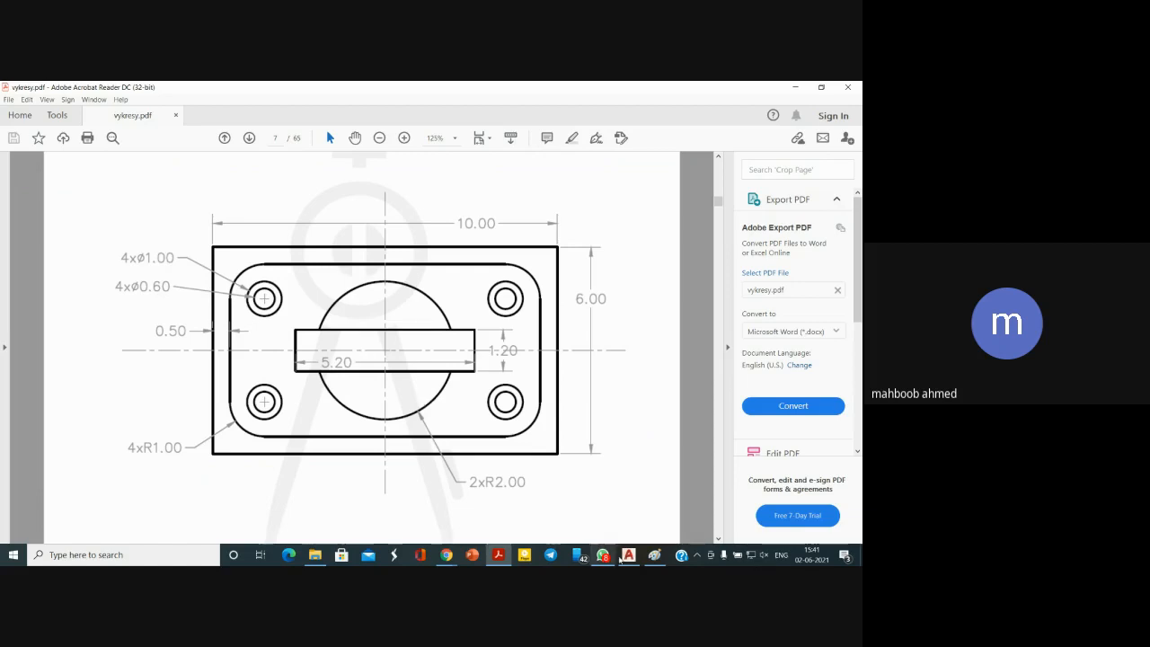
pyautogui.click(630, 556)
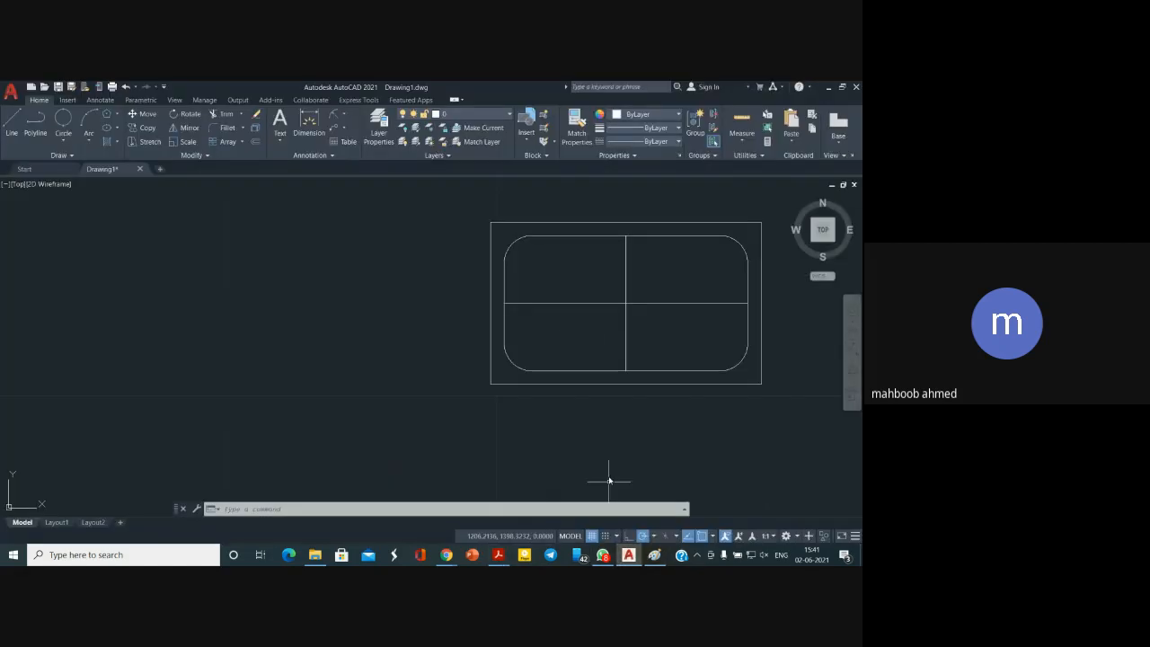
pyautogui.click(65, 138)
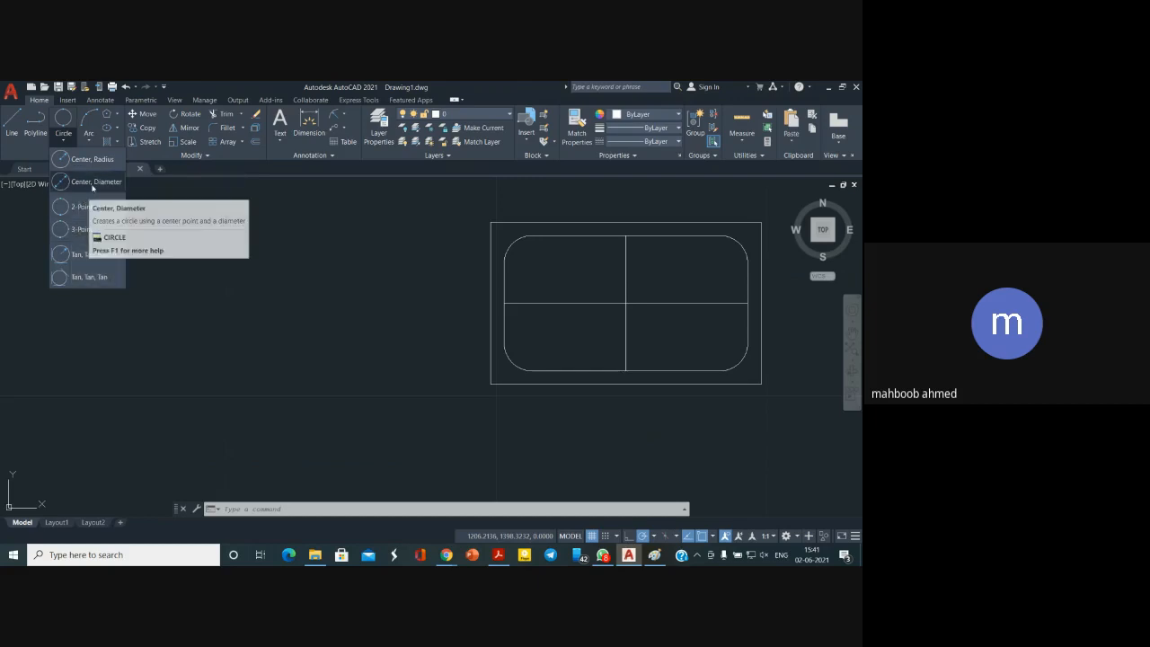
pyautogui.click(93, 184)
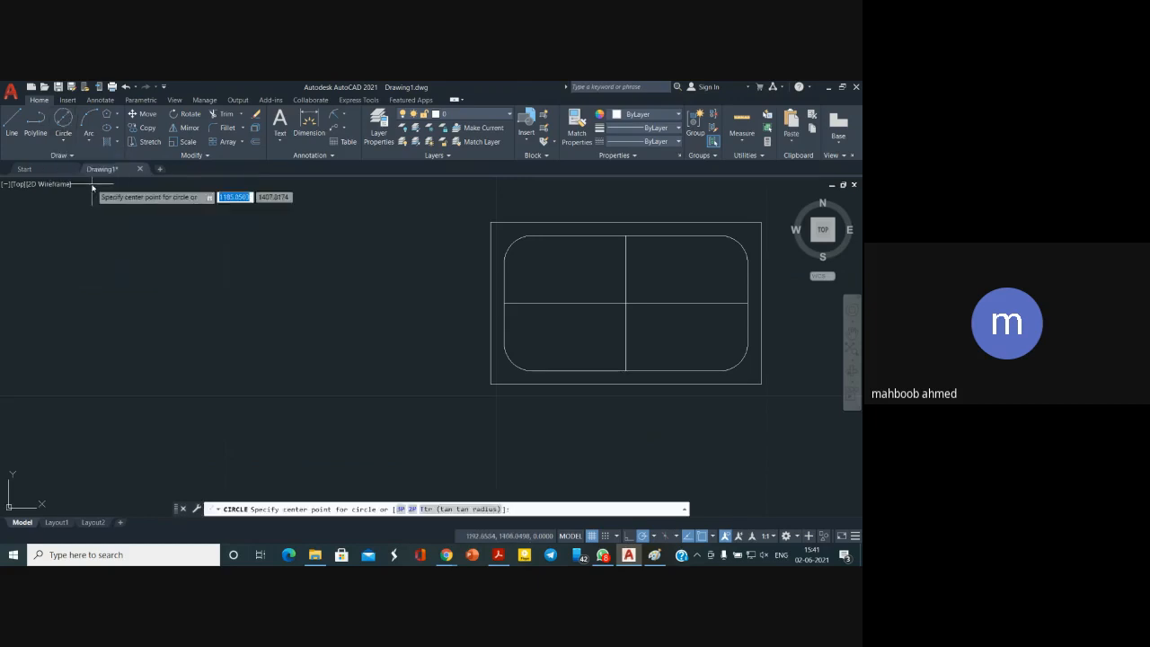
pyautogui.click(531, 262)
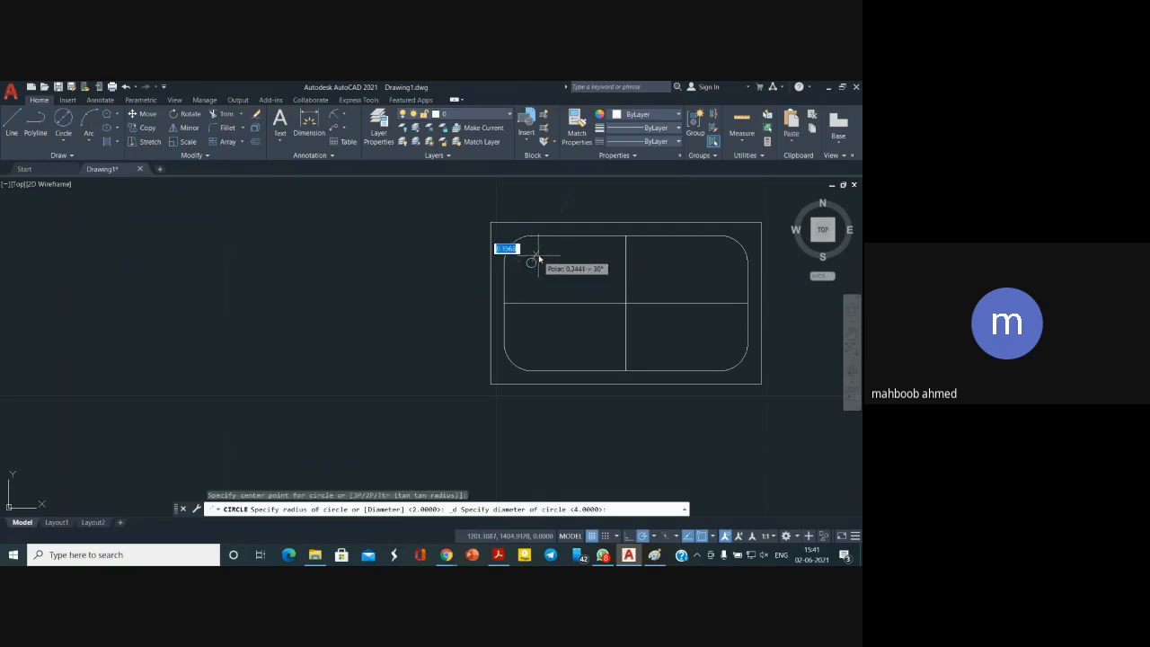
pyautogui.write('0.6')
pyautogui.press('Return')
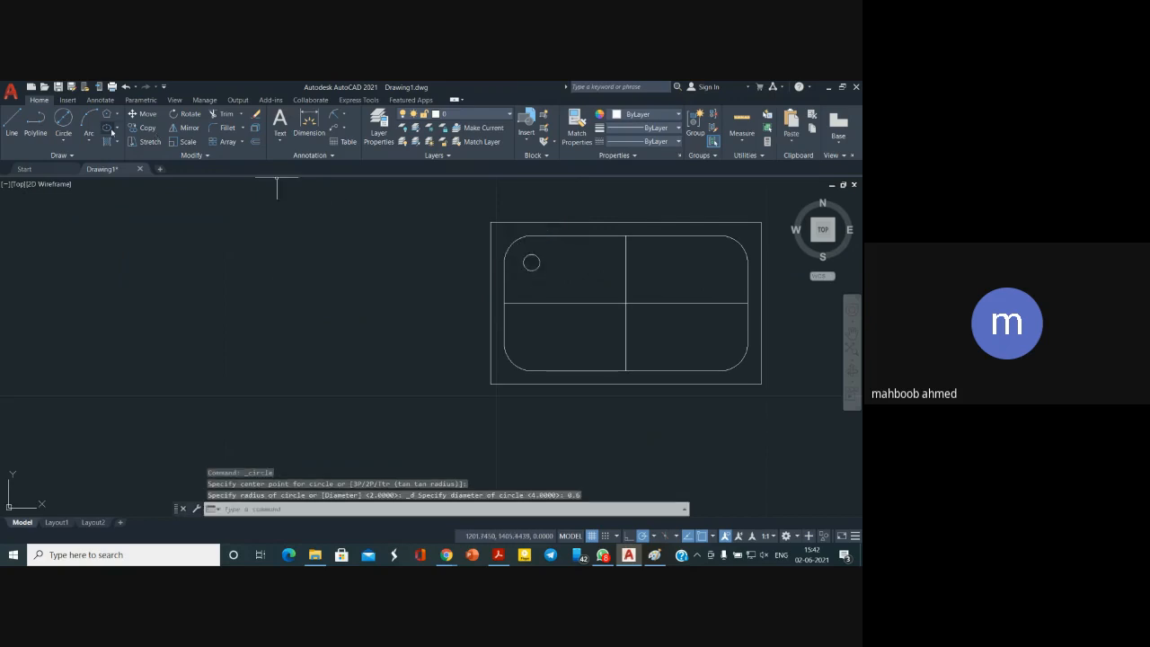
# Draw a concentric circle of diameter 1 around the small circle at the upper-left fillet centre
pyautogui.click(64, 141)
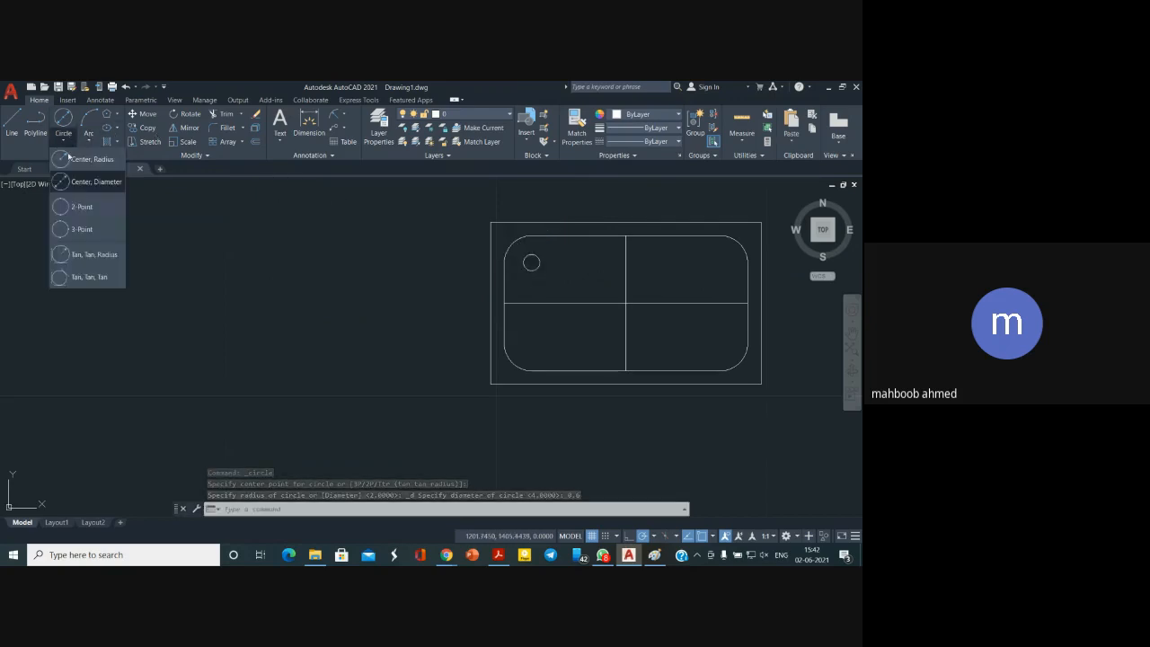
pyautogui.click(74, 181)
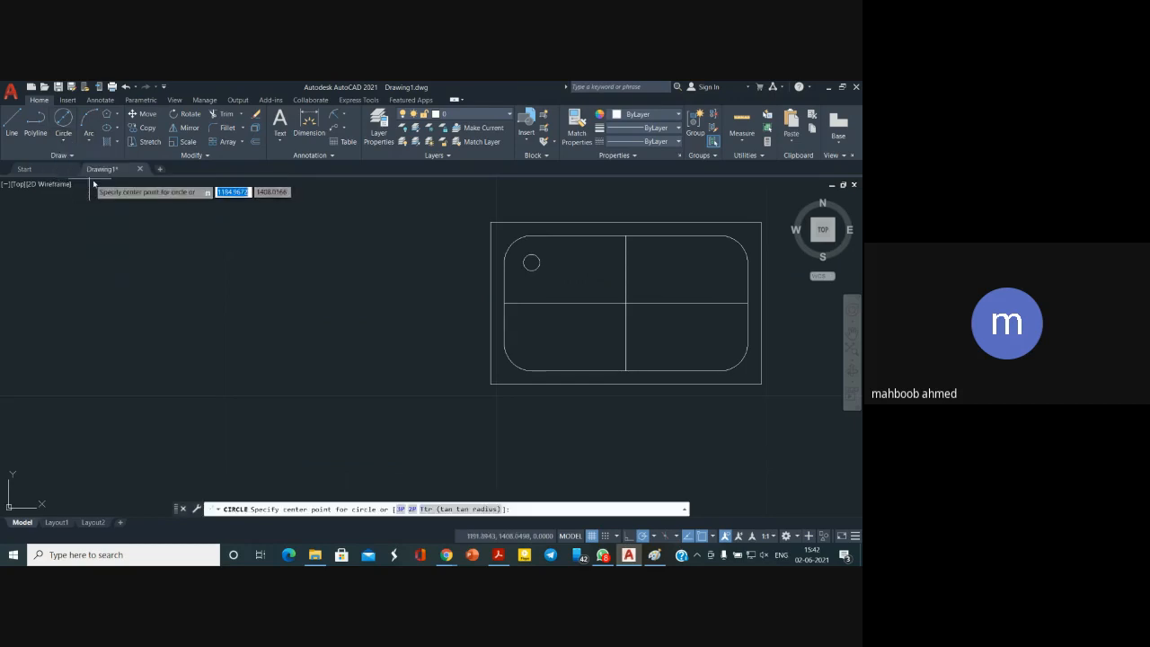
pyautogui.click(531, 261)
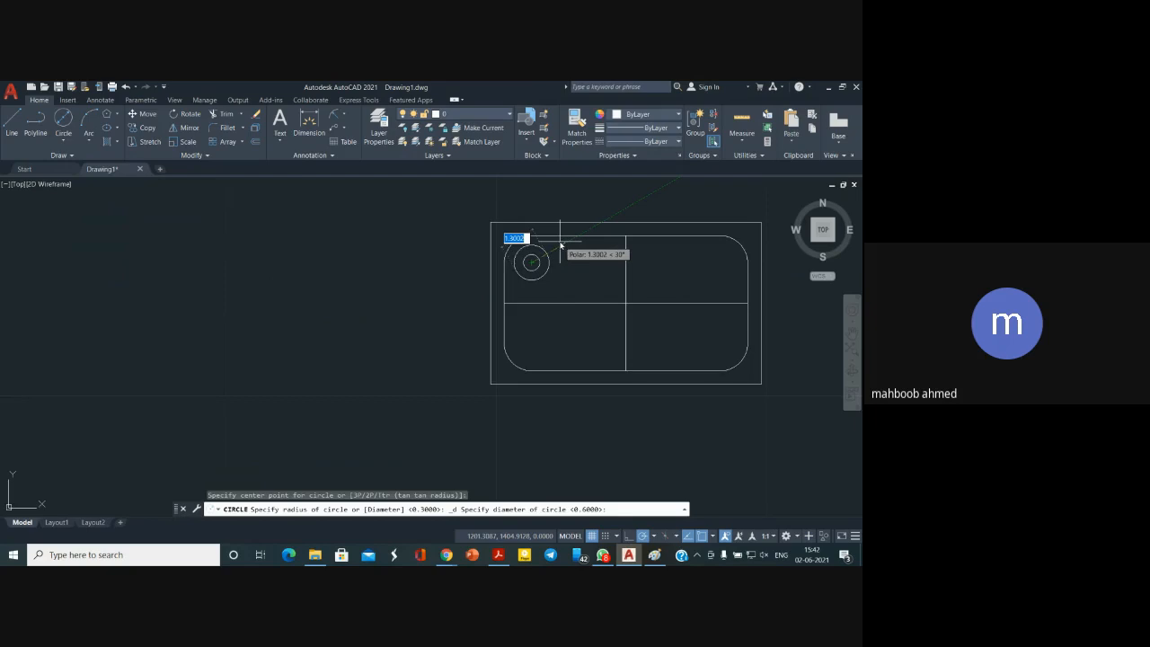
pyautogui.write('1')
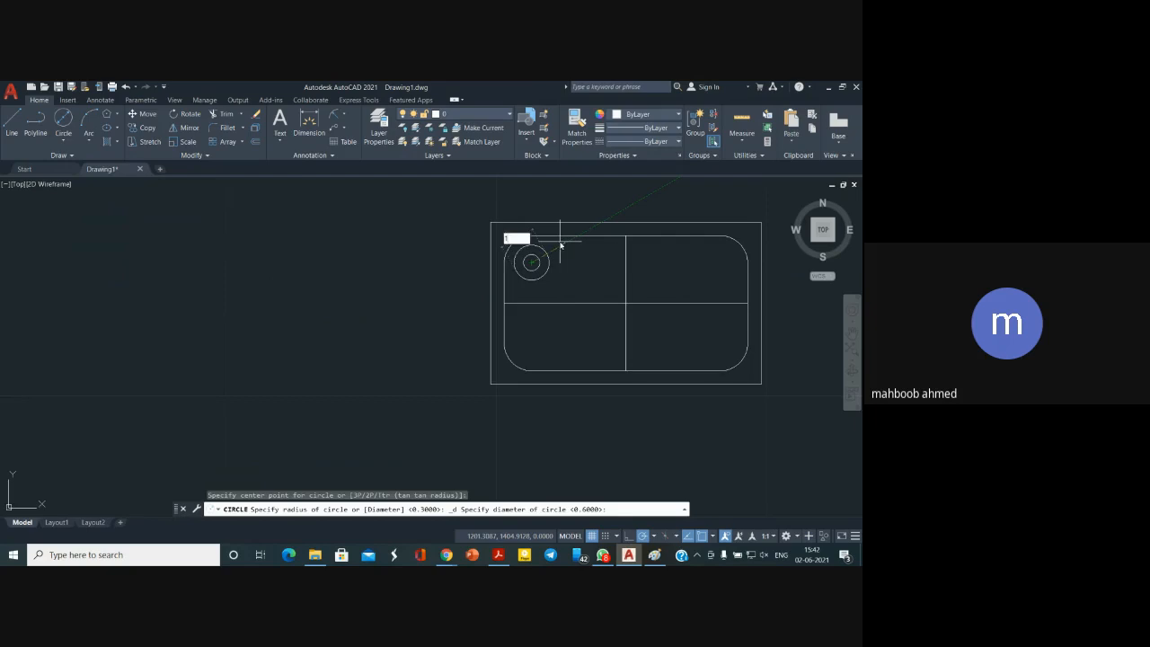
pyautogui.press('Return')
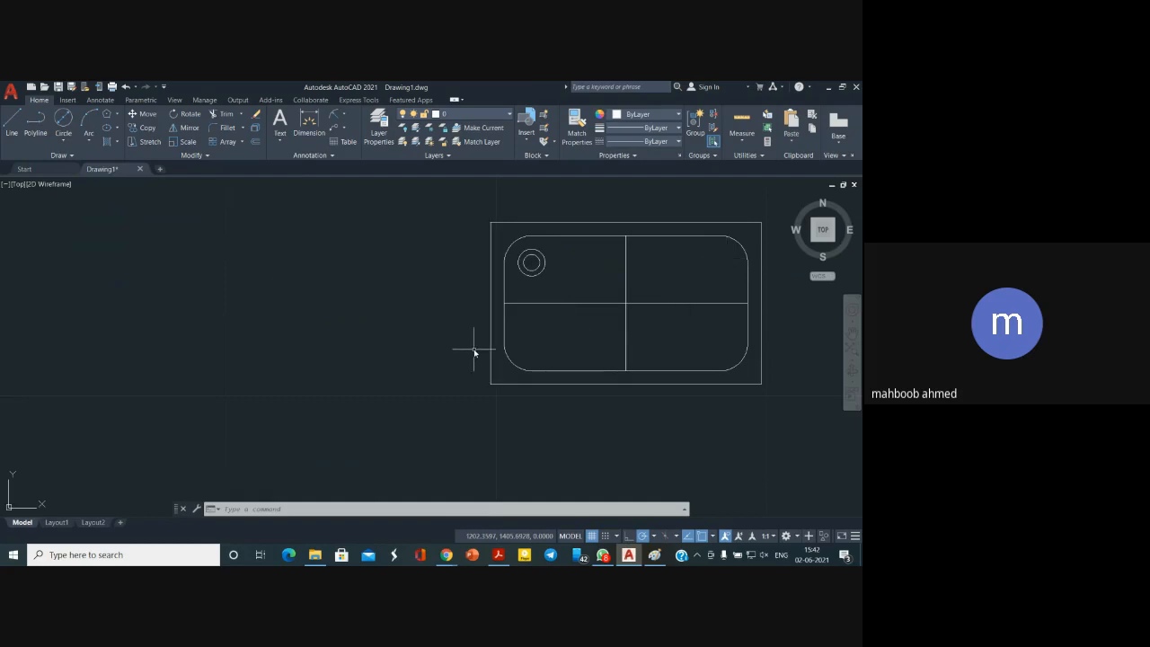
# Copy both concentric circles from the upper-left fillet centre to the other three fillet centres, and undo the copies
pyautogui.click(142, 128)
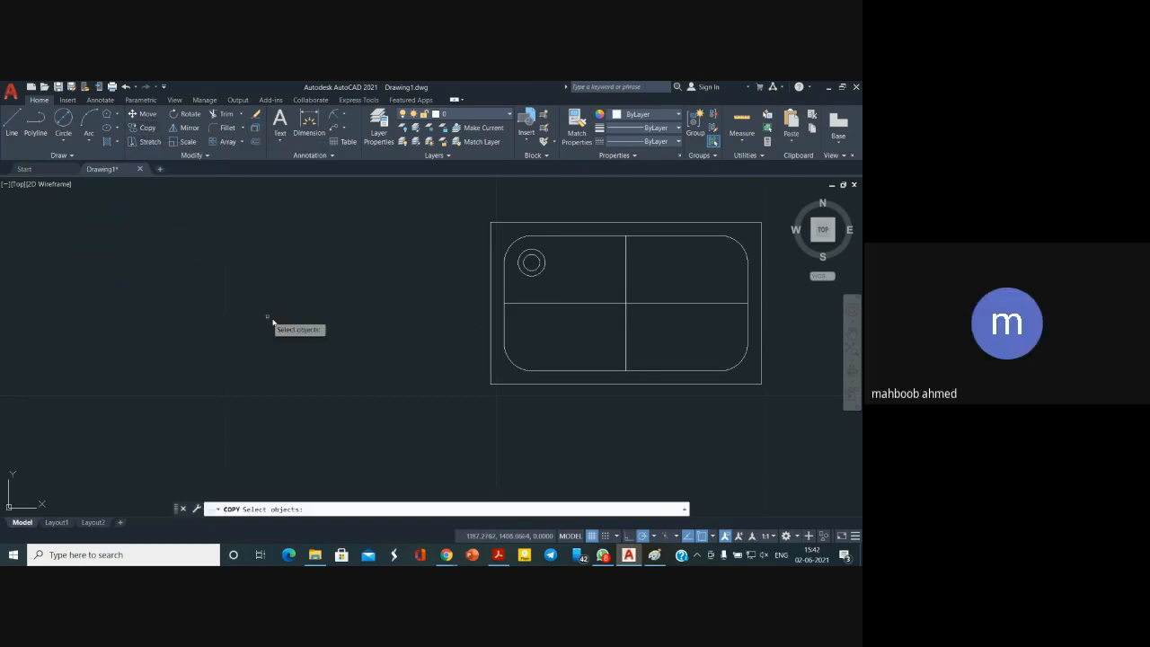
pyautogui.click(528, 271)
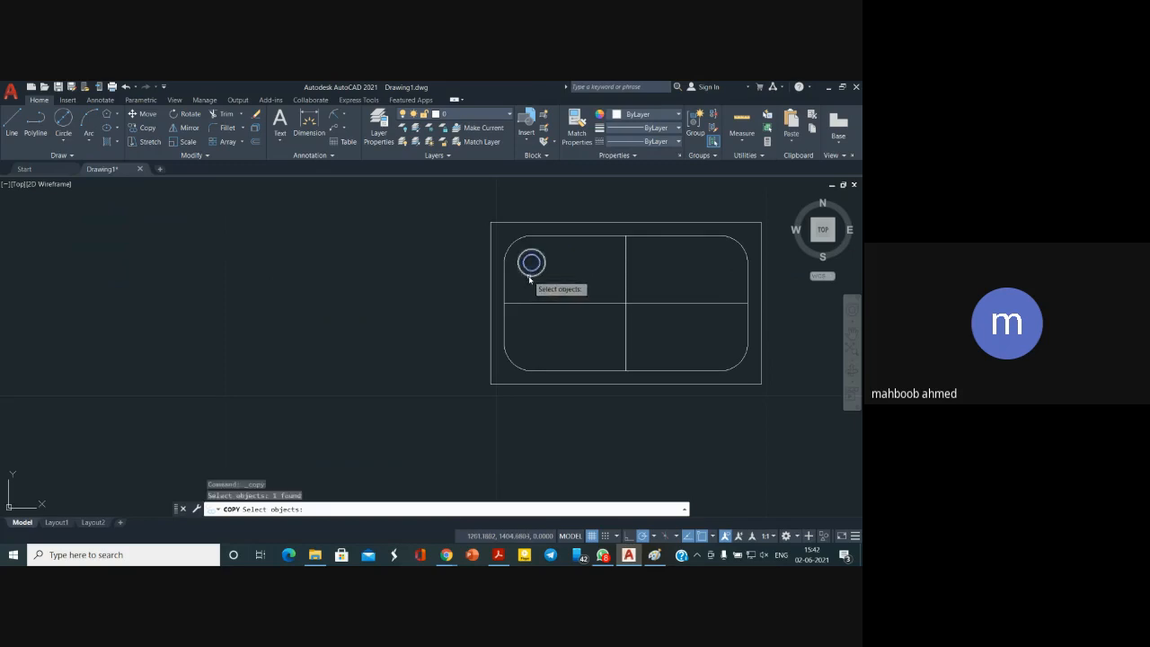
pyautogui.click(529, 279)
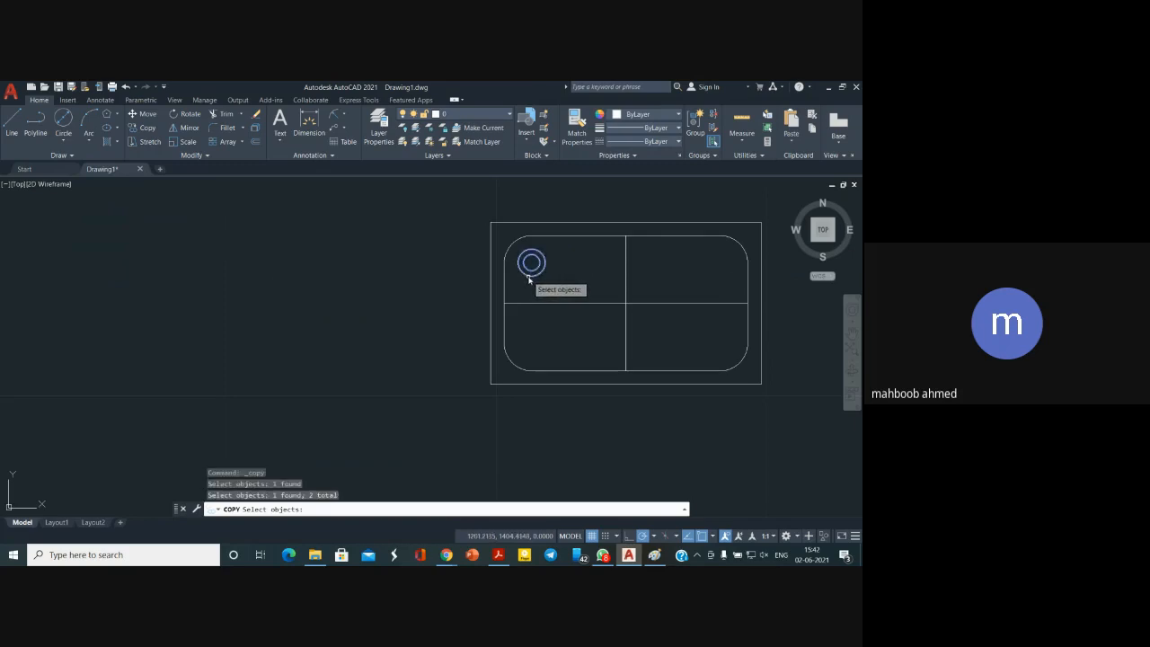
pyautogui.press('Return')
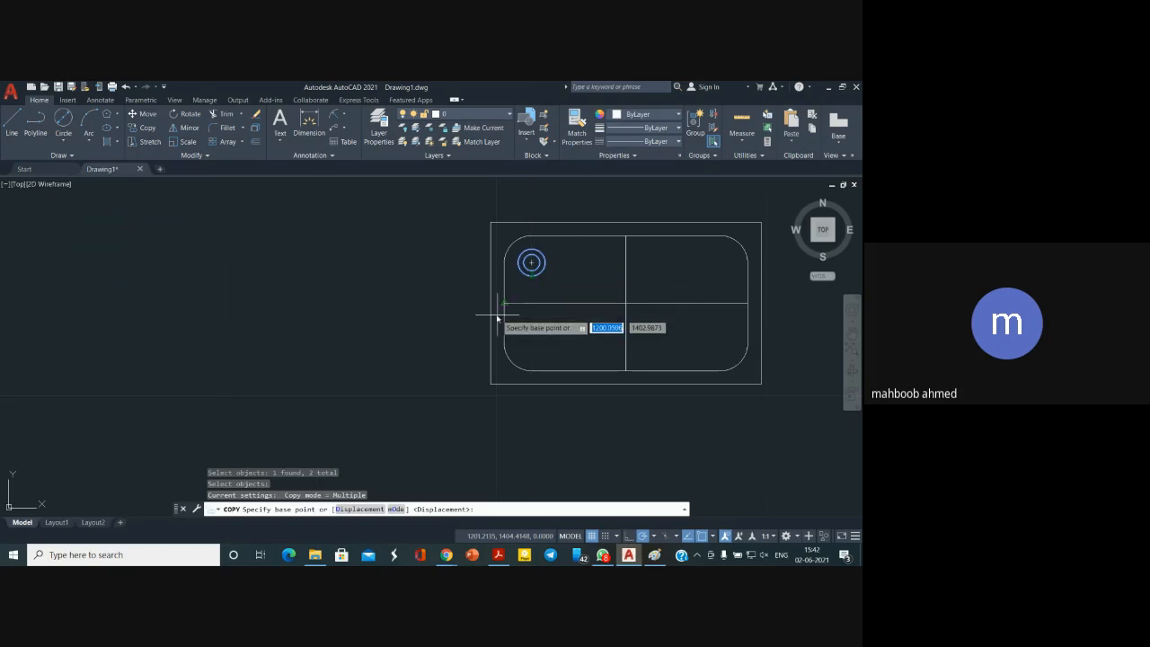
pyautogui.click(531, 262)
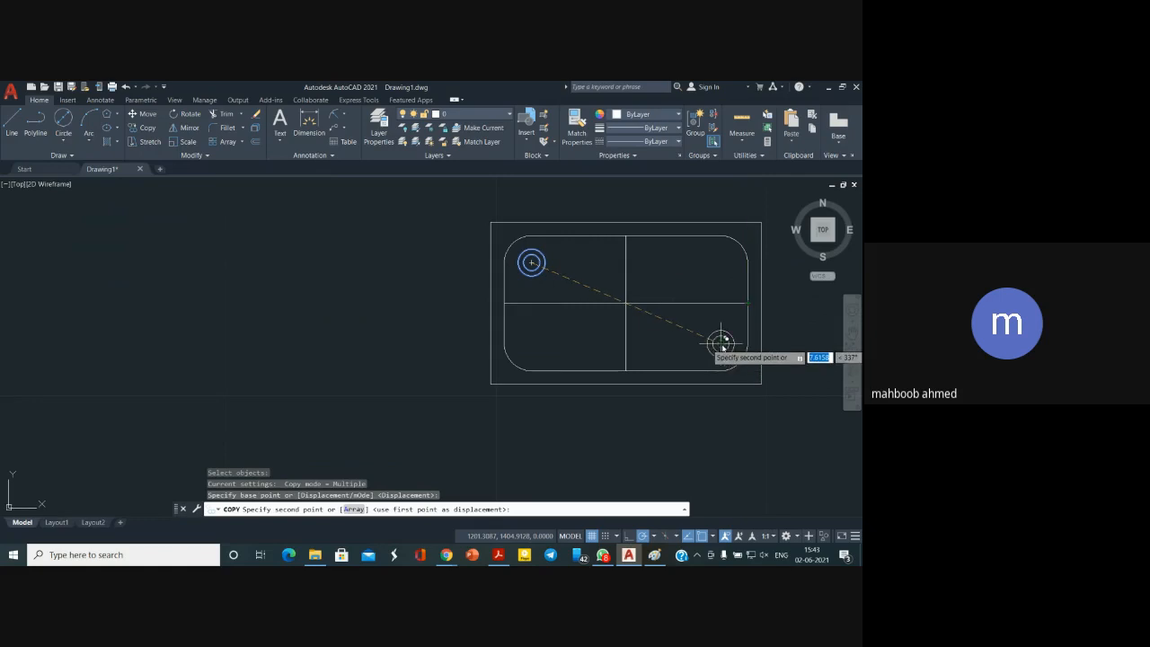
pyautogui.click(722, 263)
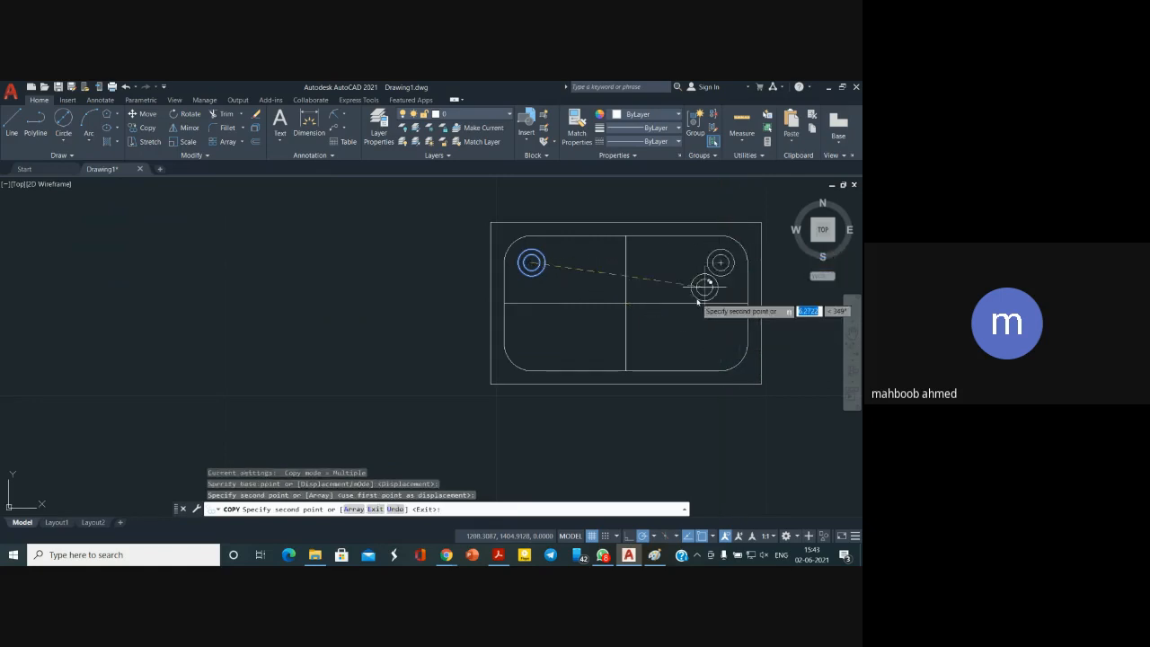
pyautogui.click(720, 344)
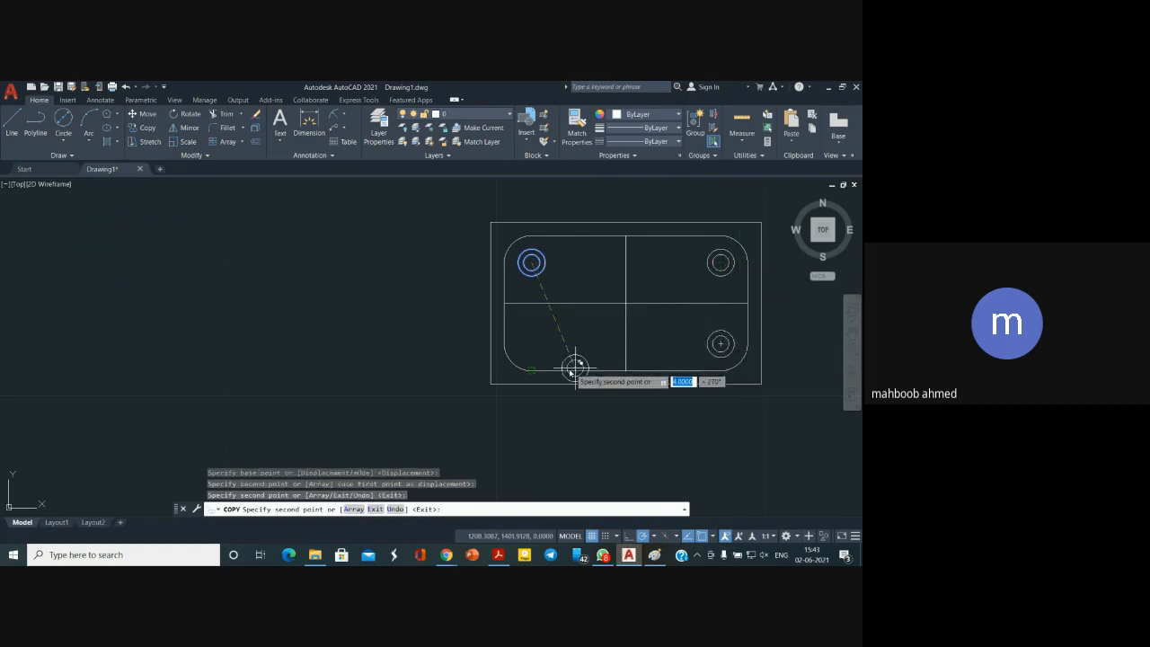
pyautogui.click(531, 345)
pyautogui.press('Return')
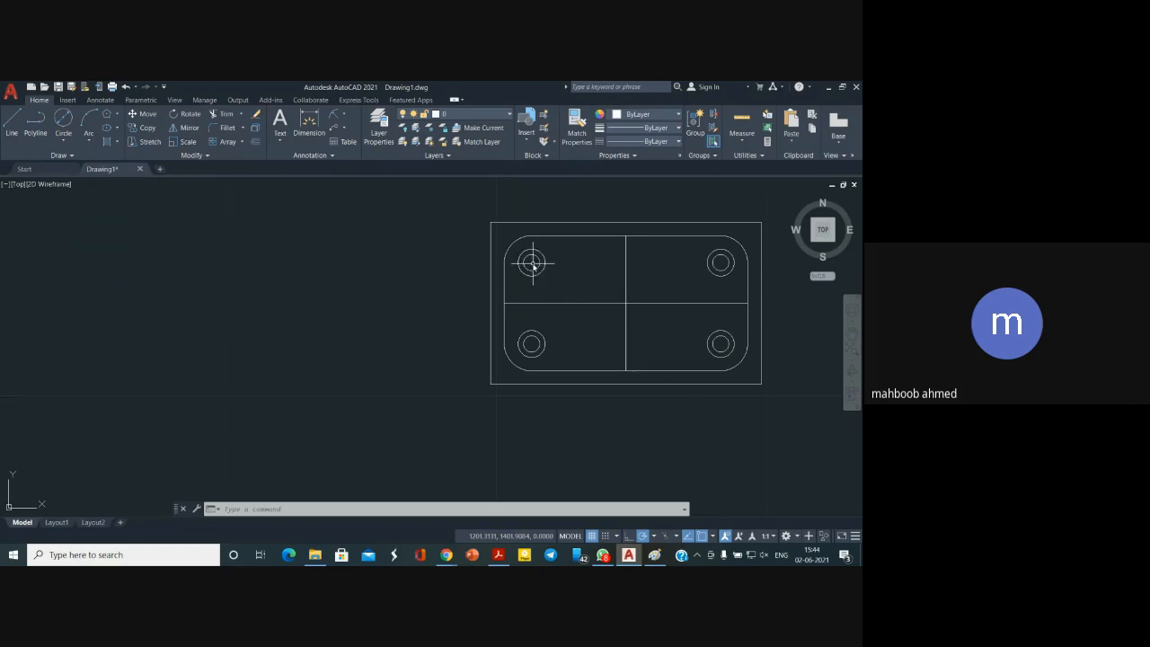
pyautogui.click(126, 87)
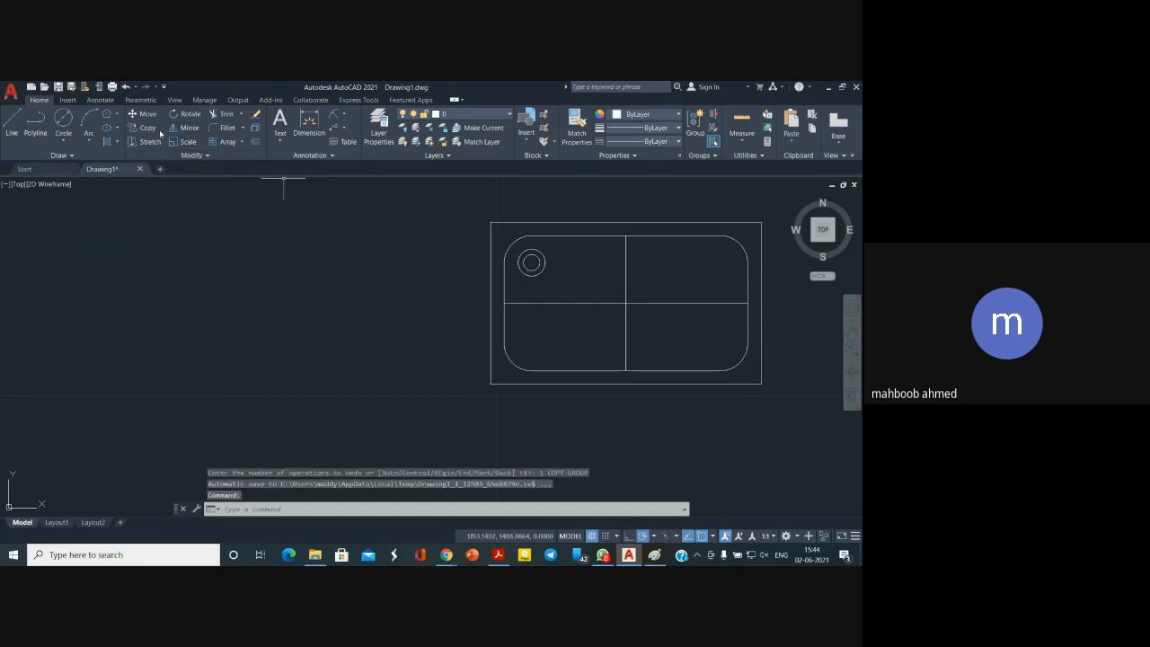
# Copy both concentric circles from the upper-left fillet centre to the upper-right, lower-right and lower-left fillet centres
pyautogui.click(144, 128)
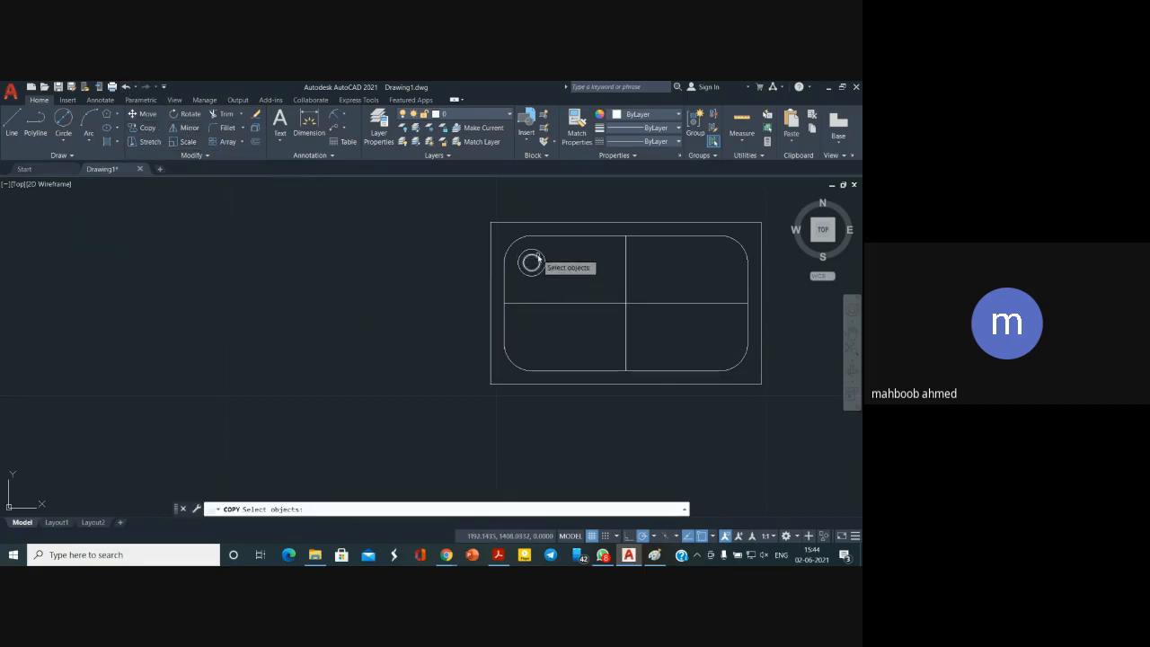
pyautogui.scroll(4, 544, 251)
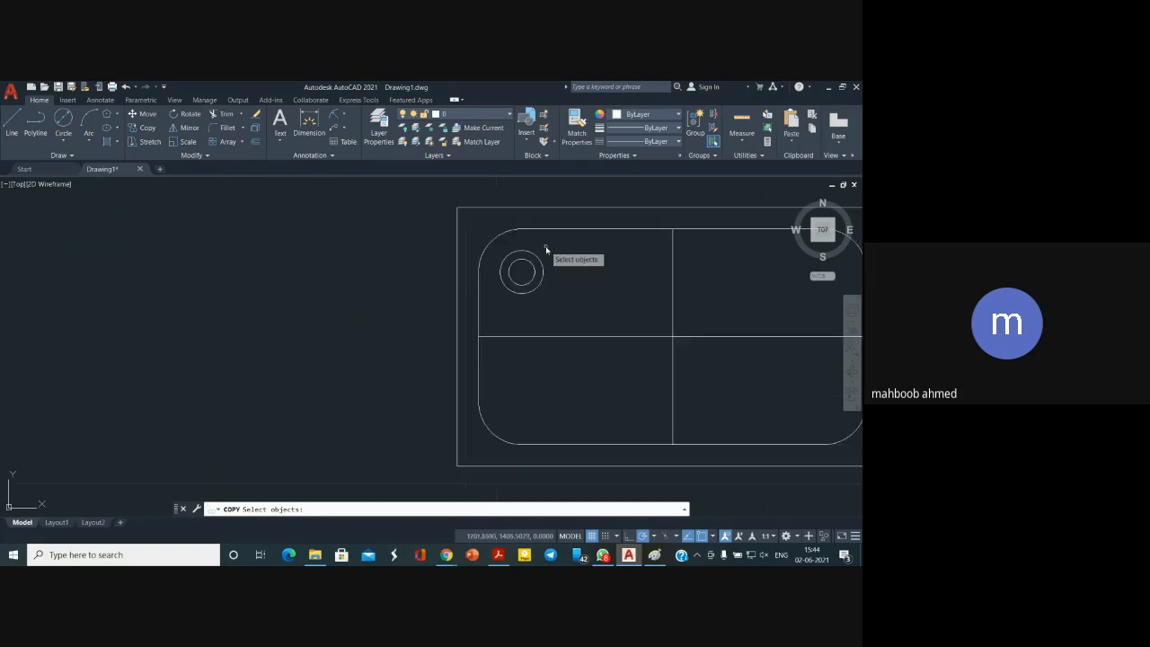
pyautogui.moveTo(589, 290); pyautogui.dragTo(259, 226, button='middle')
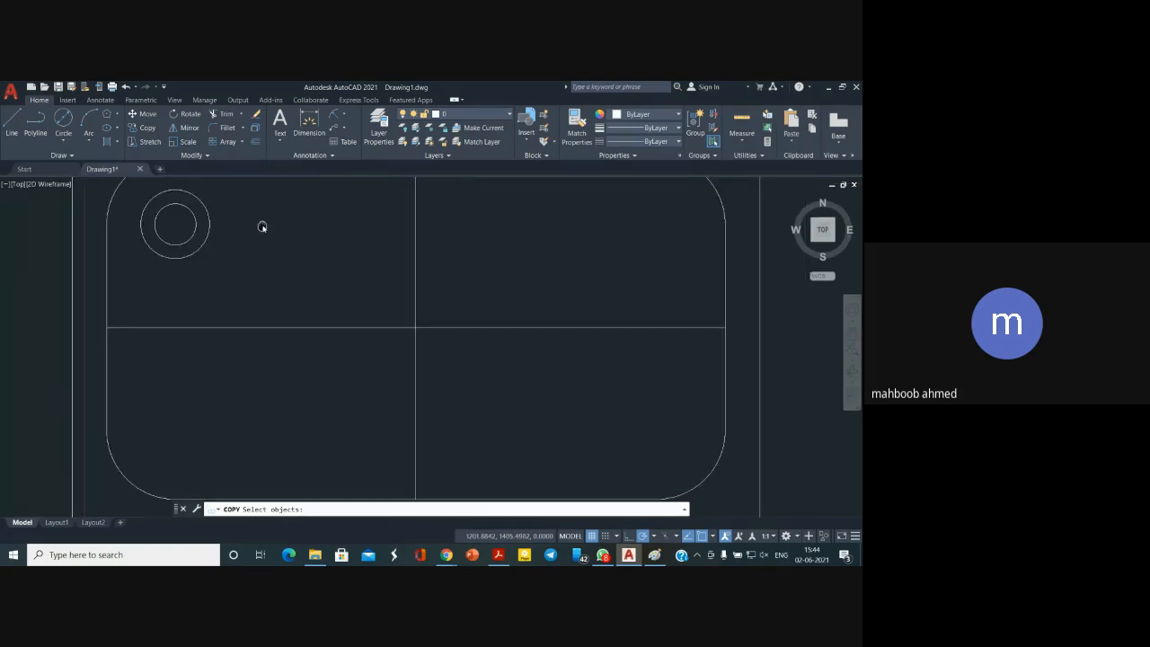
pyautogui.scroll(-2, 289, 234)
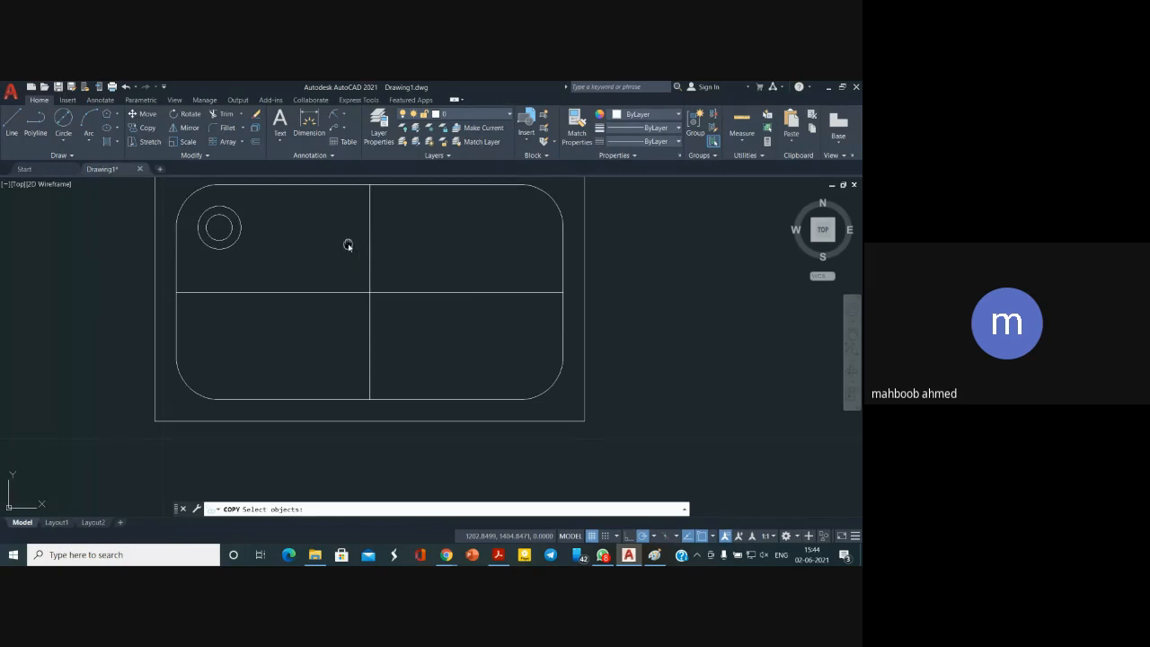
pyautogui.moveTo(347, 243); pyautogui.dragTo(422, 285, button='middle')
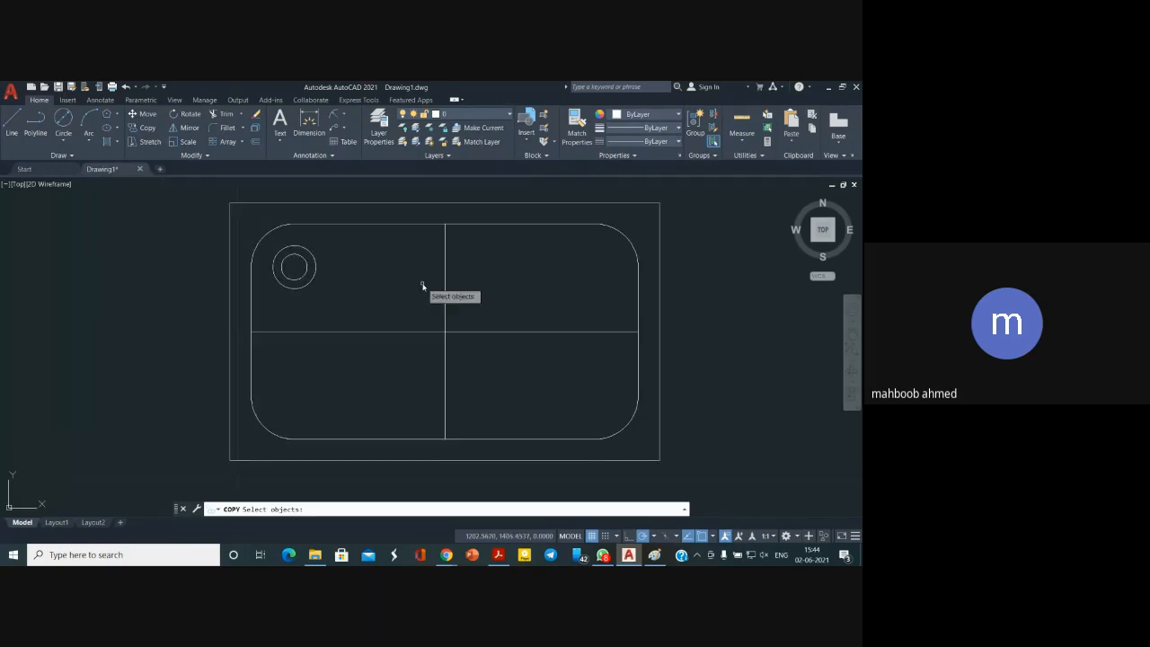
pyautogui.click(299, 250)
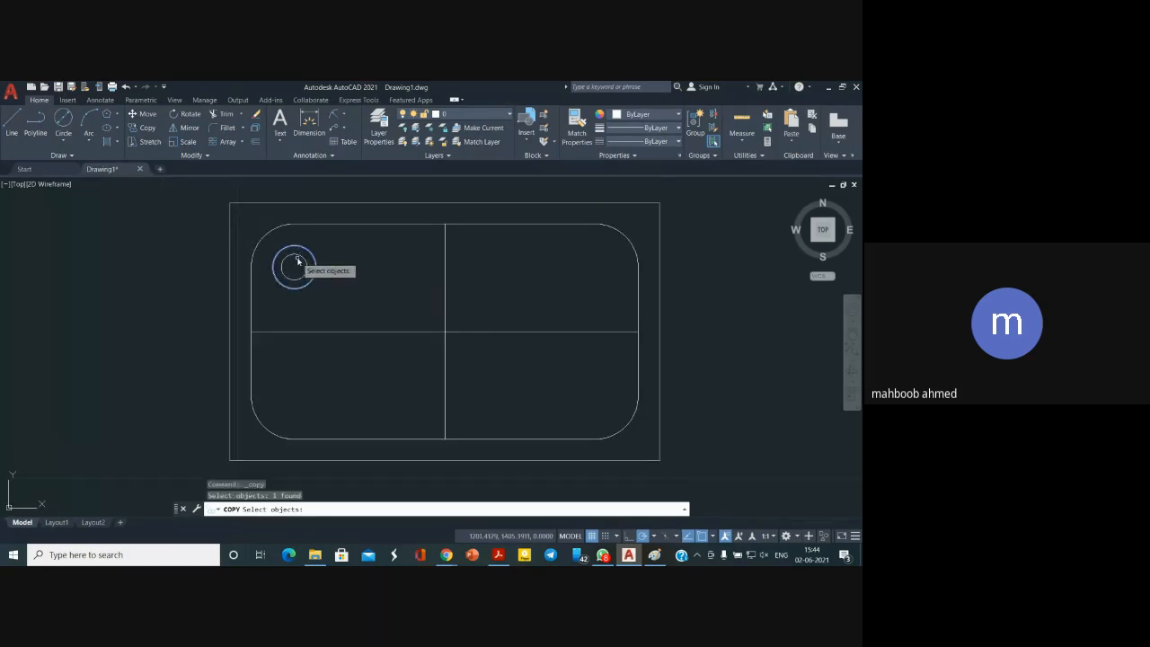
pyautogui.click(283, 256)
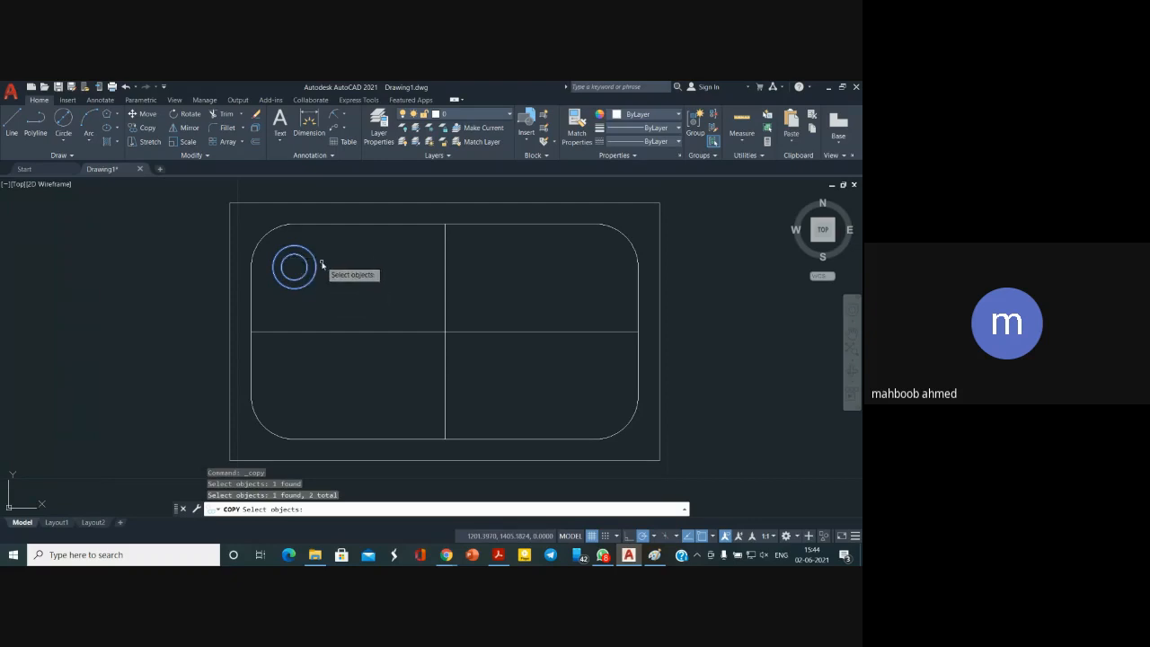
pyautogui.press('Return')
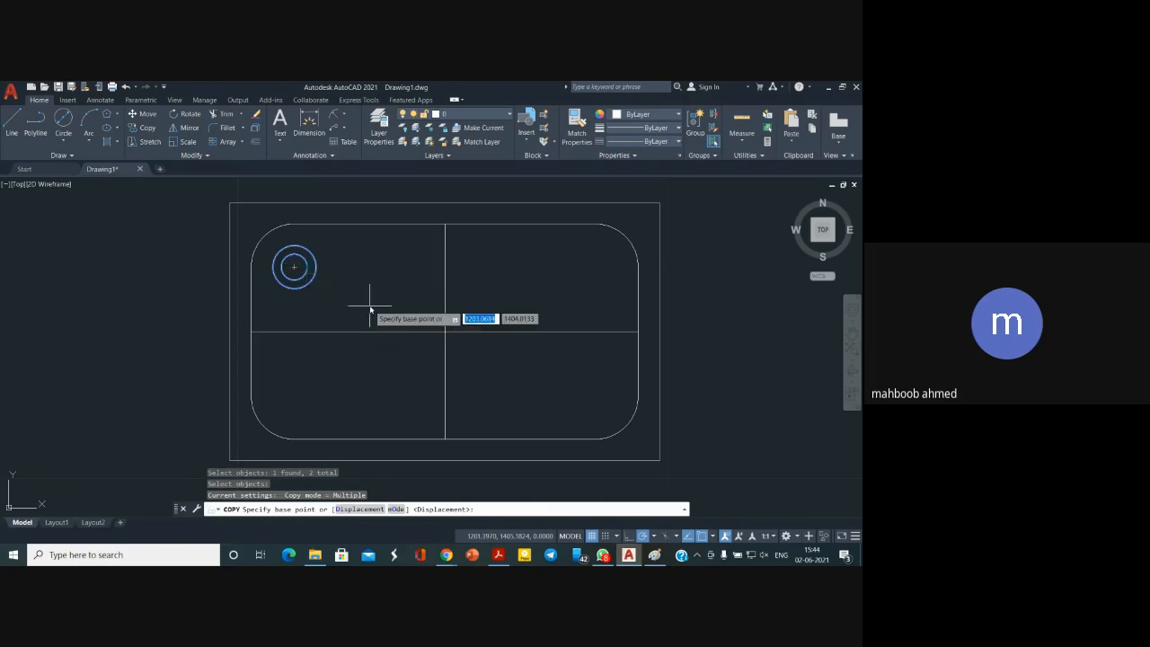
pyautogui.click(295, 268)
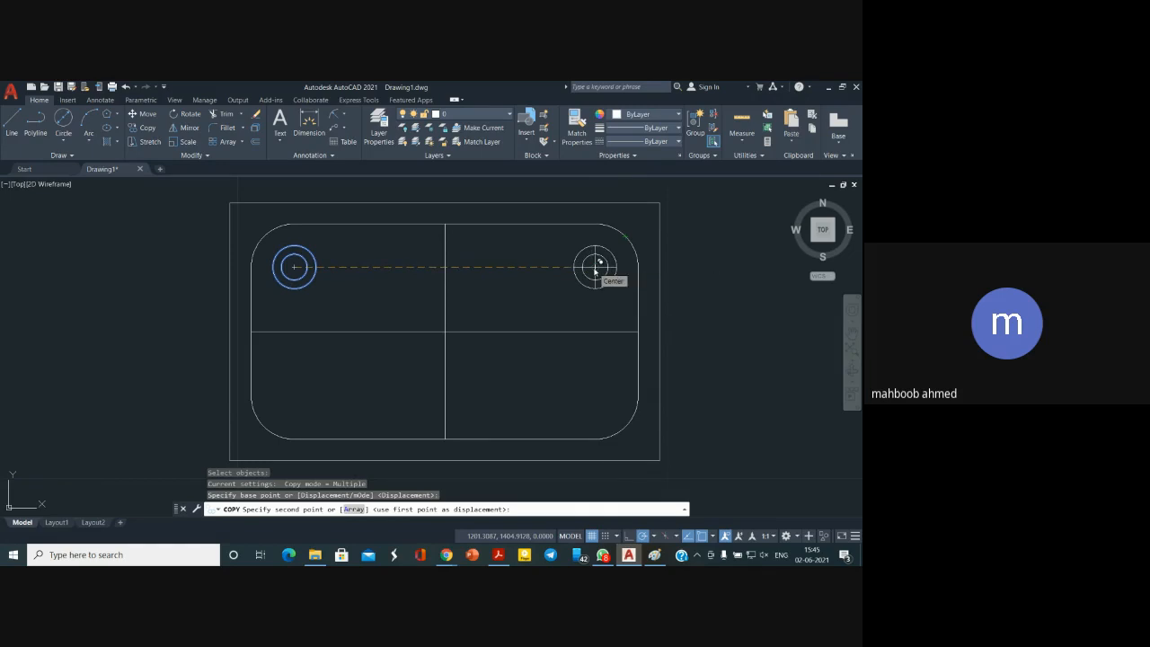
pyautogui.click(594, 267)
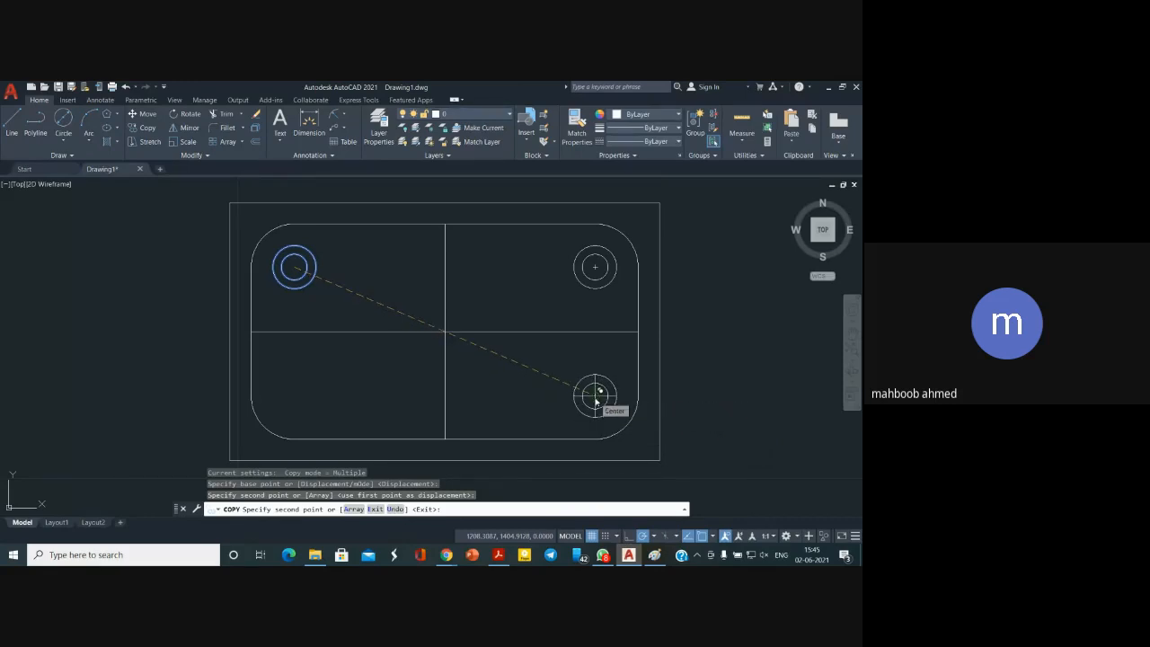
pyautogui.click(595, 400)
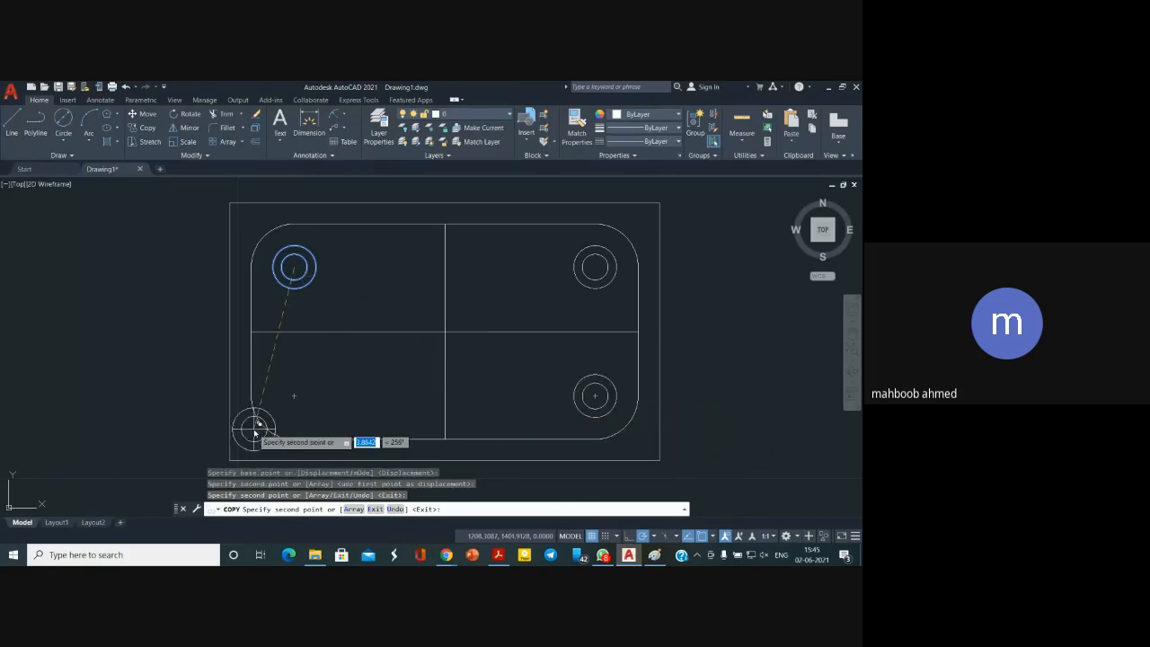
pyautogui.click(293, 401)
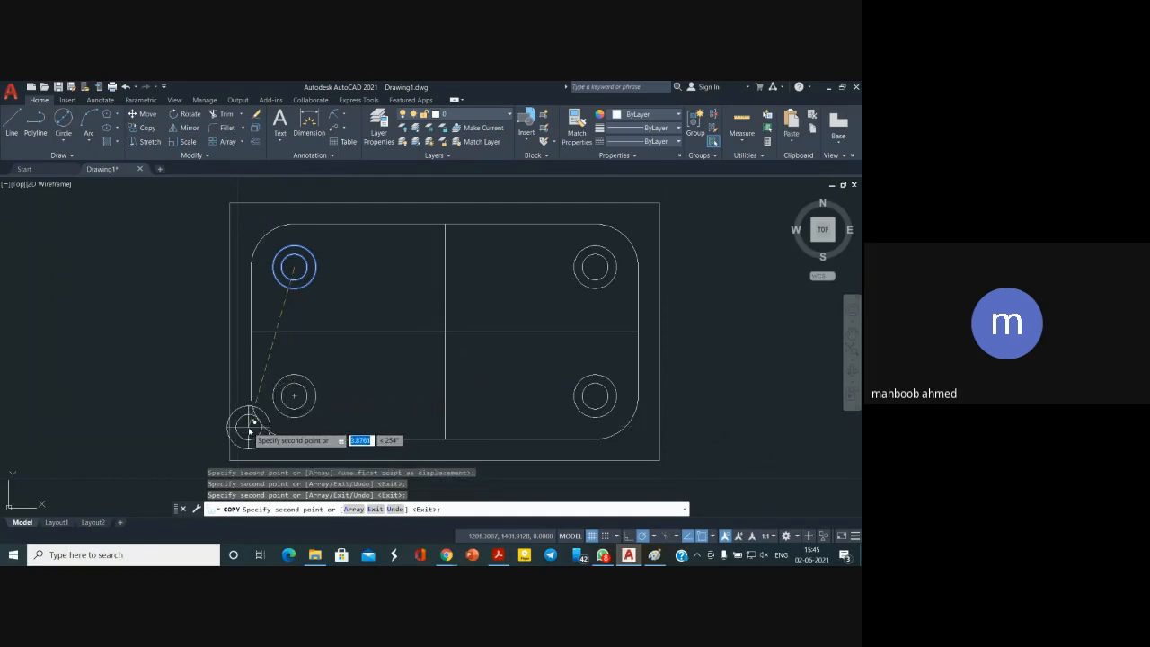
pyautogui.press('Return')
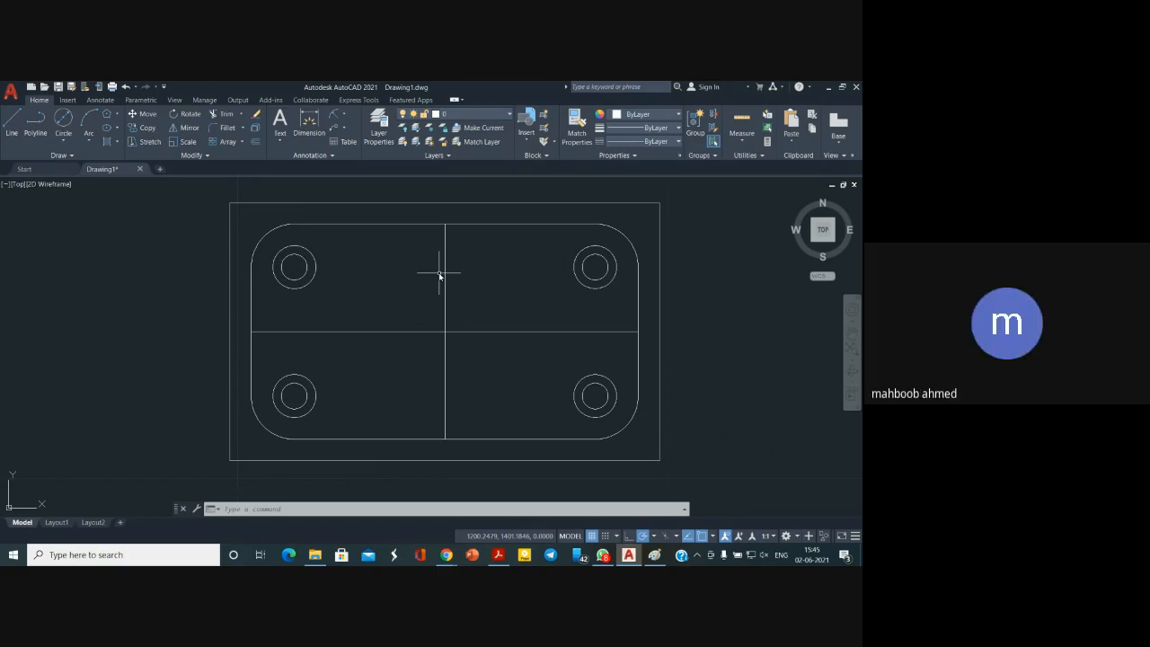
# Check the central rectangle's dimensions in the exercise PDF and draw a 0.6 line straight up from the plate's centre in AutoCAD
pyautogui.click(498, 554)
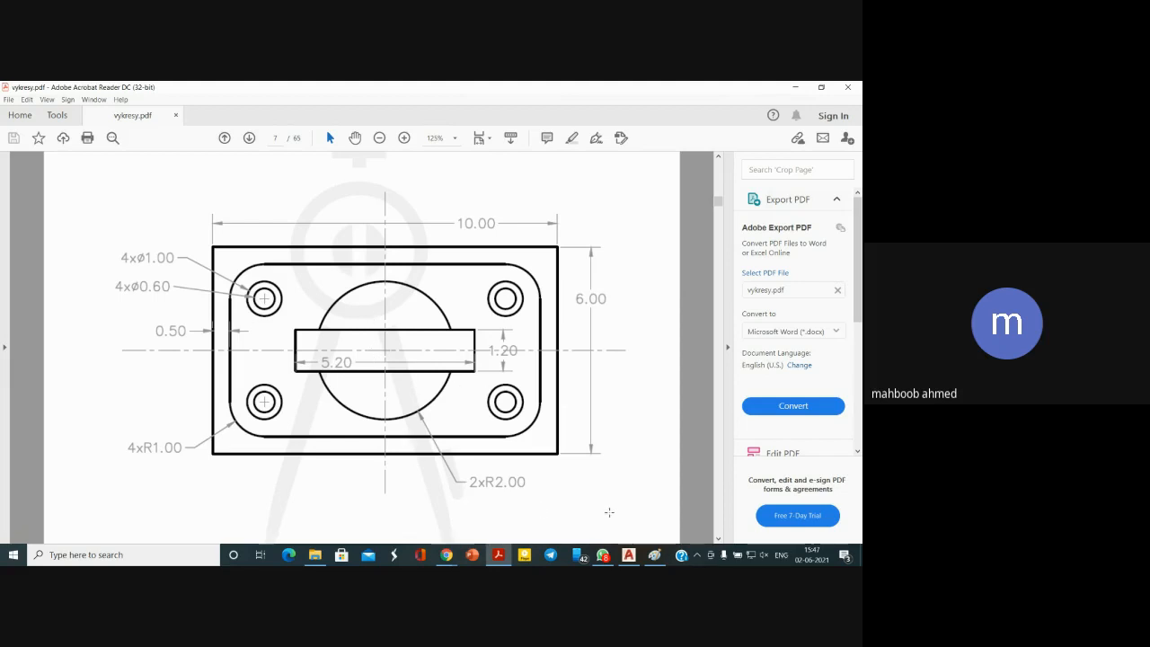
pyautogui.moveTo(630, 558)
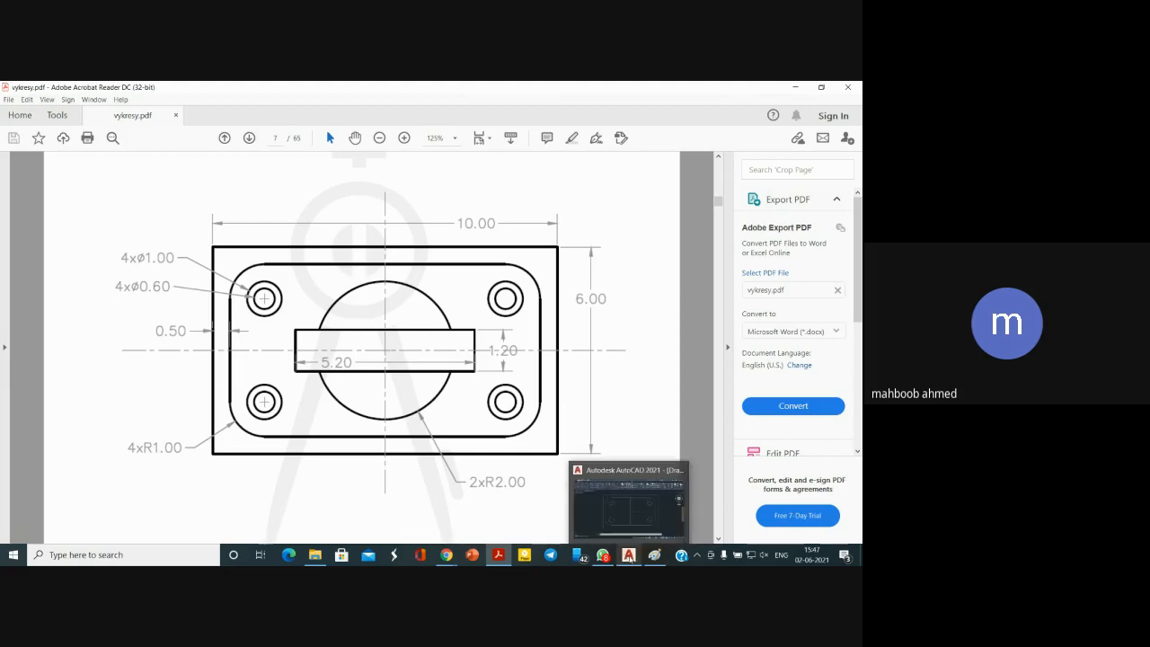
pyautogui.click(629, 501)
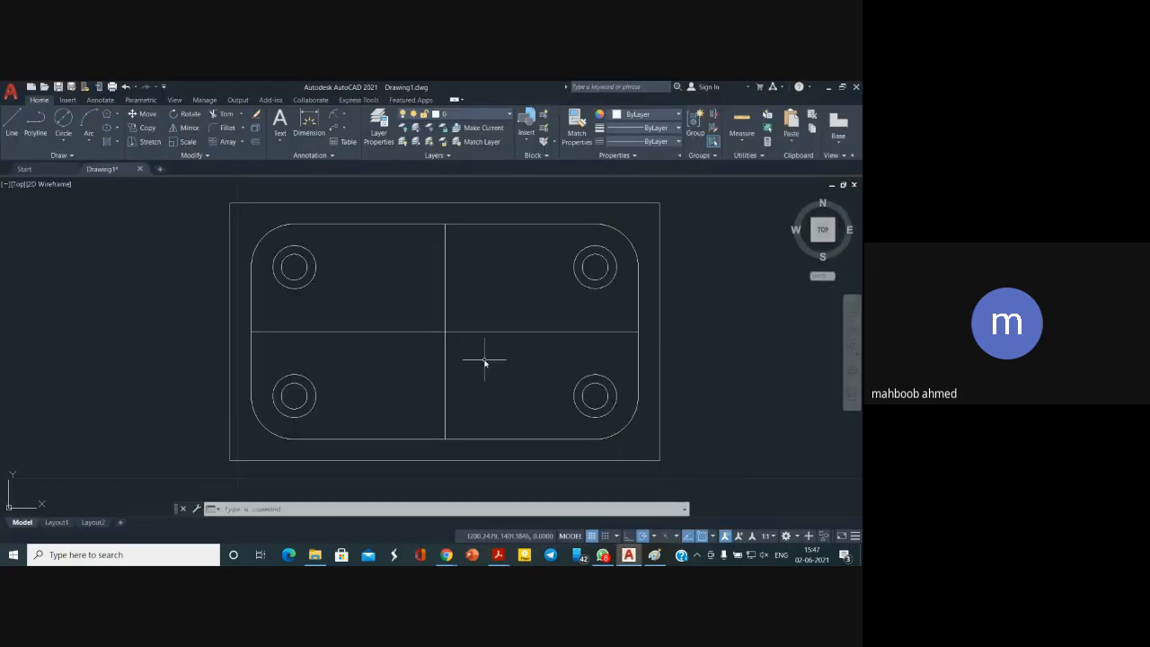
pyautogui.click(499, 556)
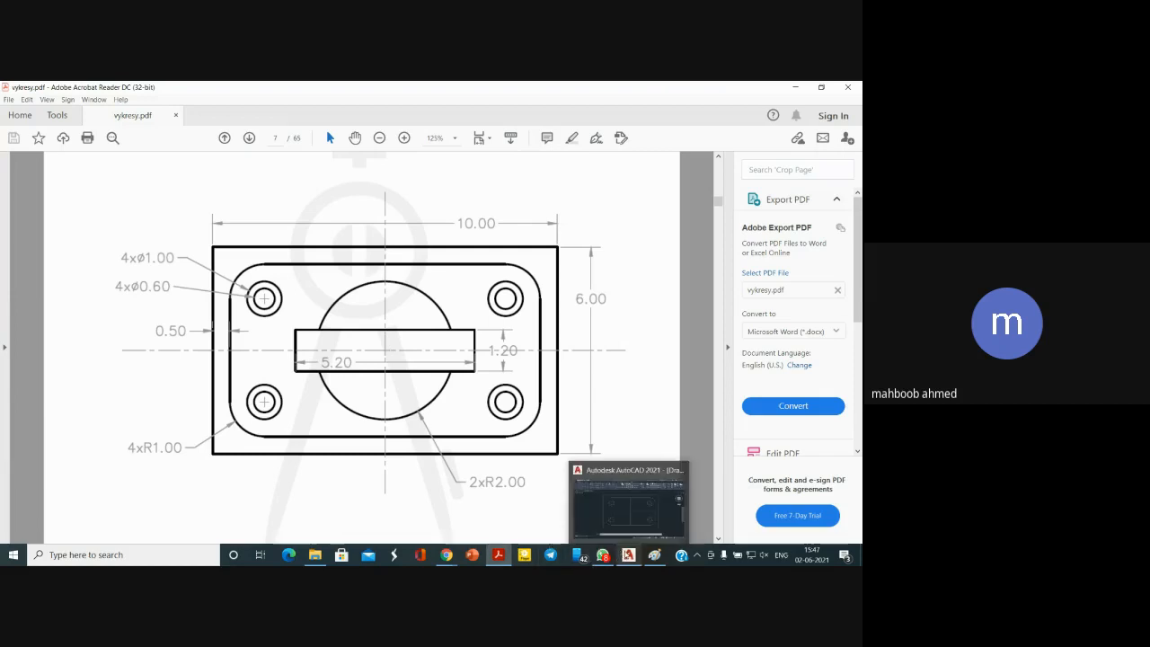
pyautogui.click(628, 554)
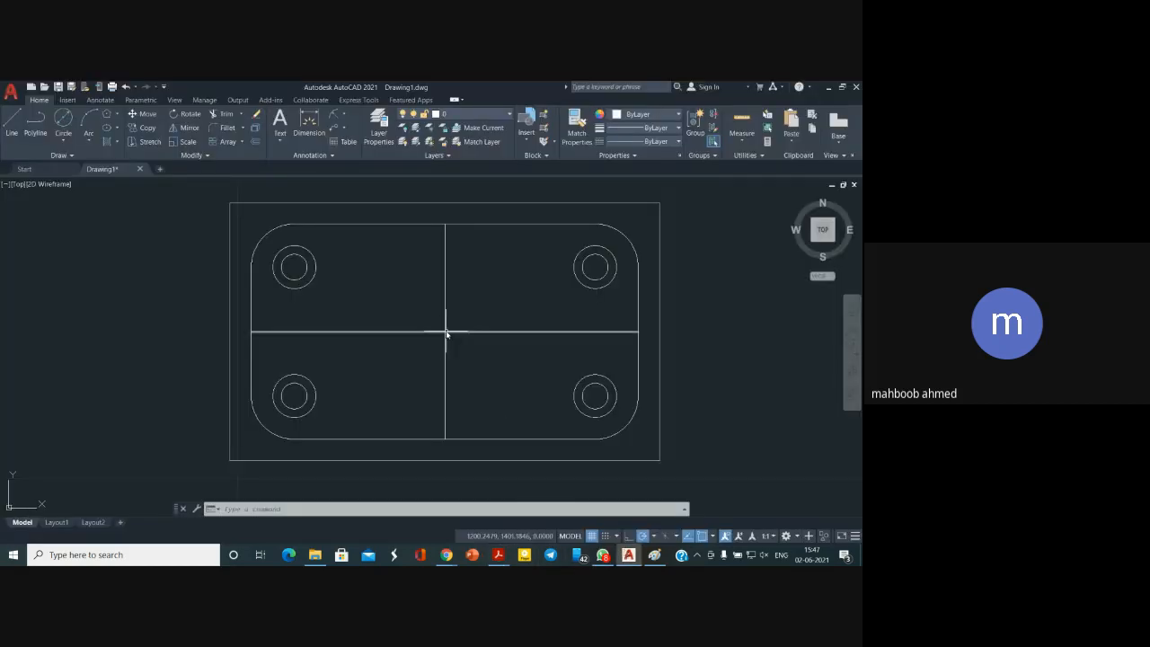
pyautogui.click(13, 133)
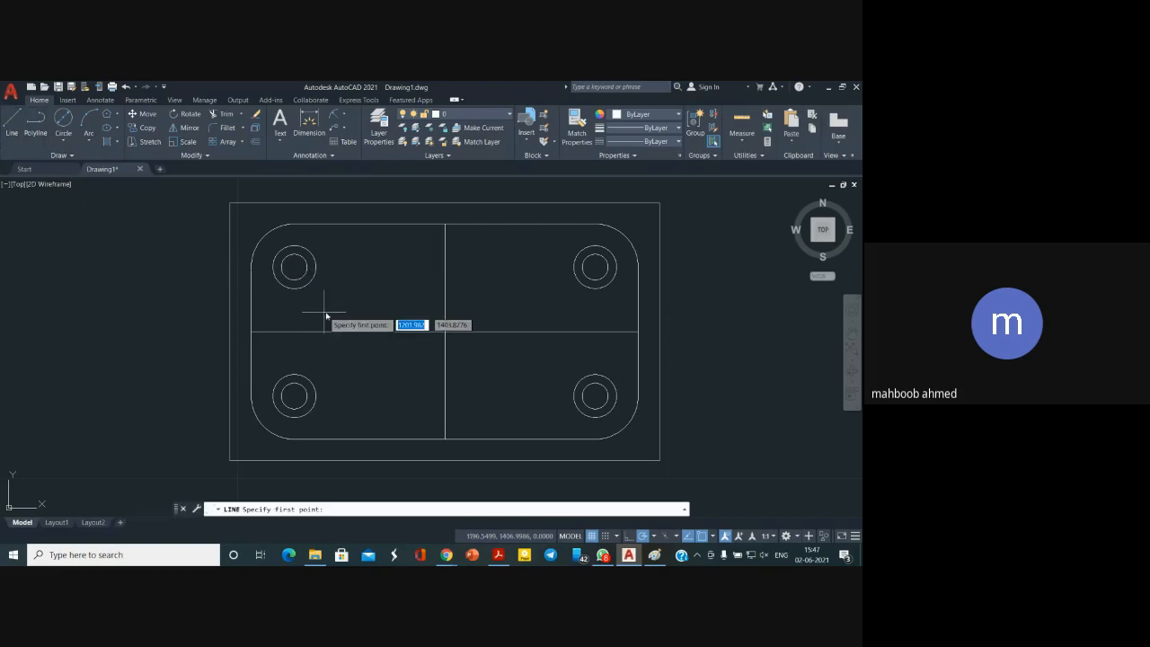
pyautogui.click(445, 333)
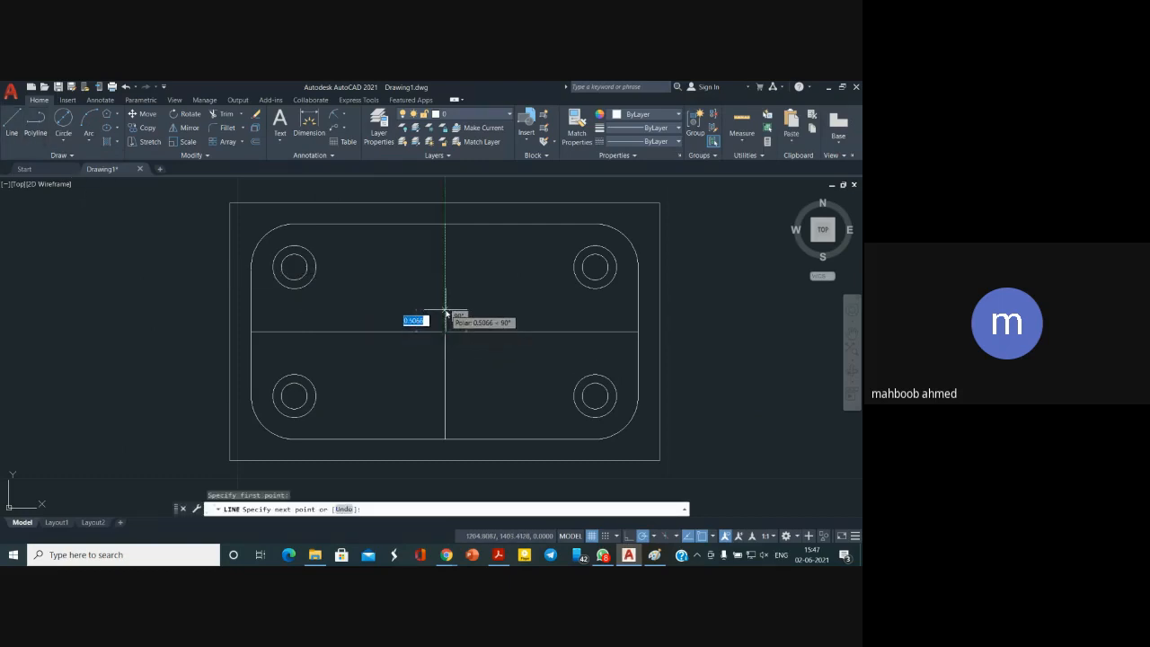
pyautogui.write('0')
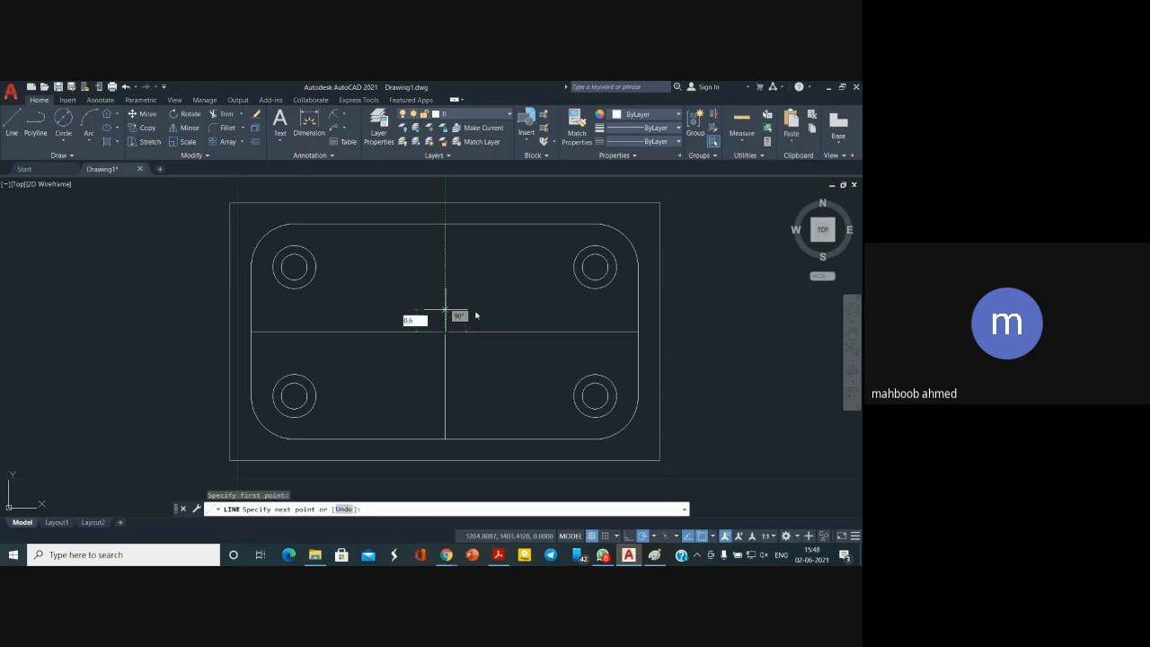
pyautogui.press('Return')
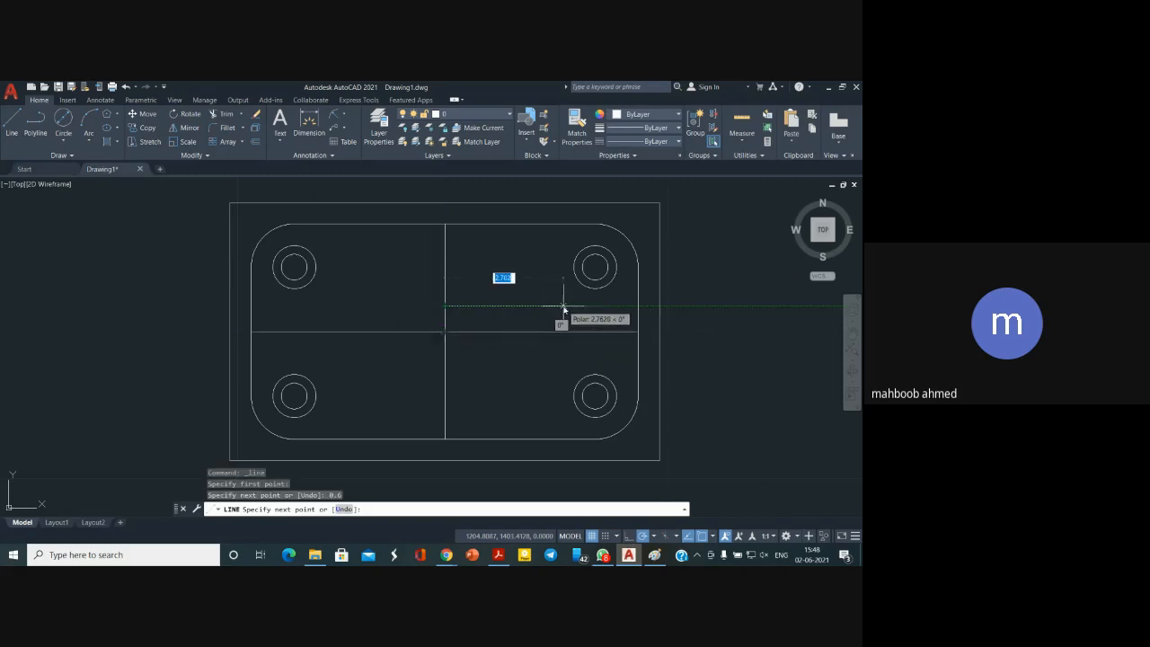
# Continue the line 2.6 to the right for half the central rectangle's top edge and 1.2 down for its right edge
pyautogui.write('2')
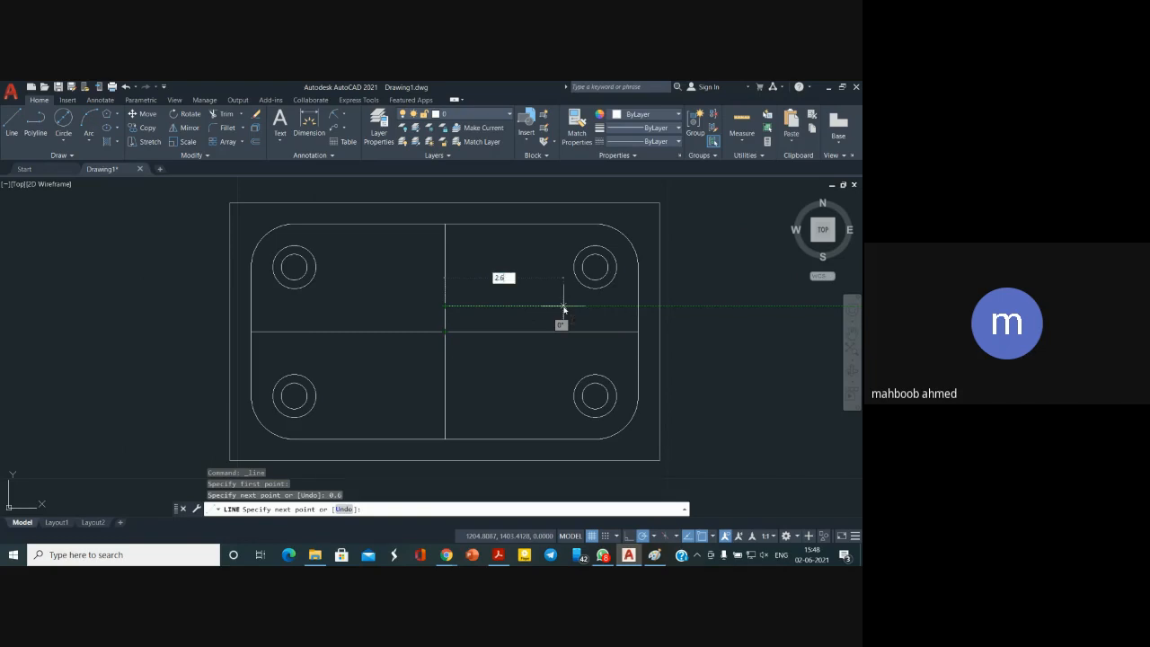
pyautogui.press('Return')
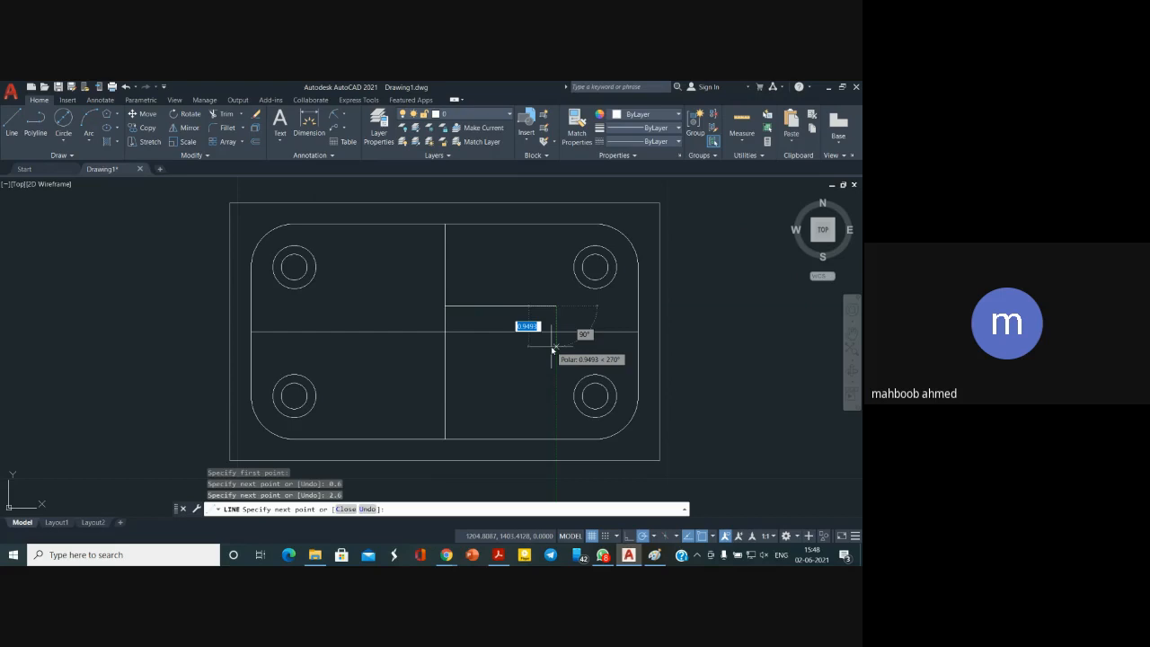
pyautogui.write('1.2')
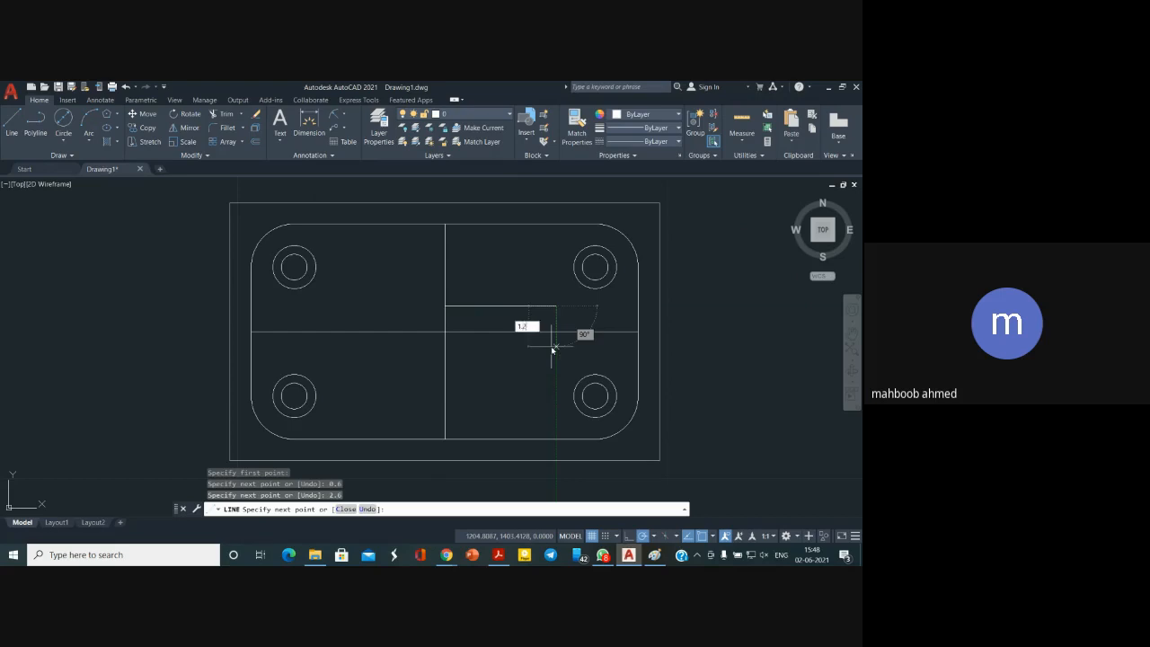
pyautogui.press('Return')
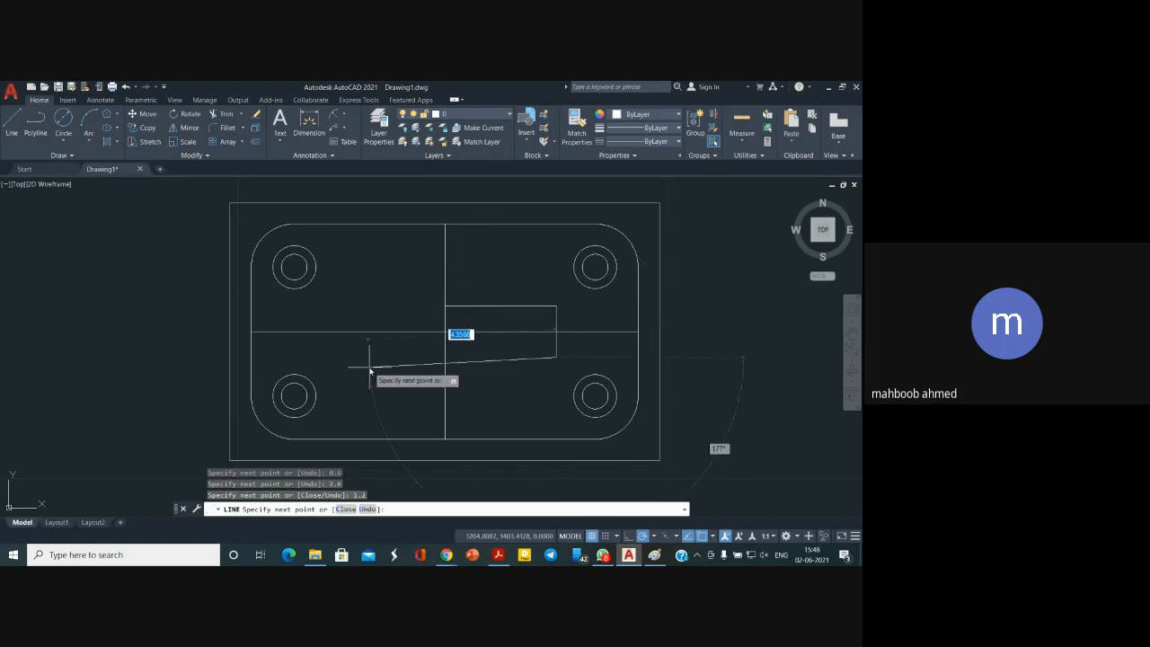
# Try to draw the central rectangle's 5.2 bottom edge from the right edge's lower end, and erase the slanted line
pyautogui.write('5.2')
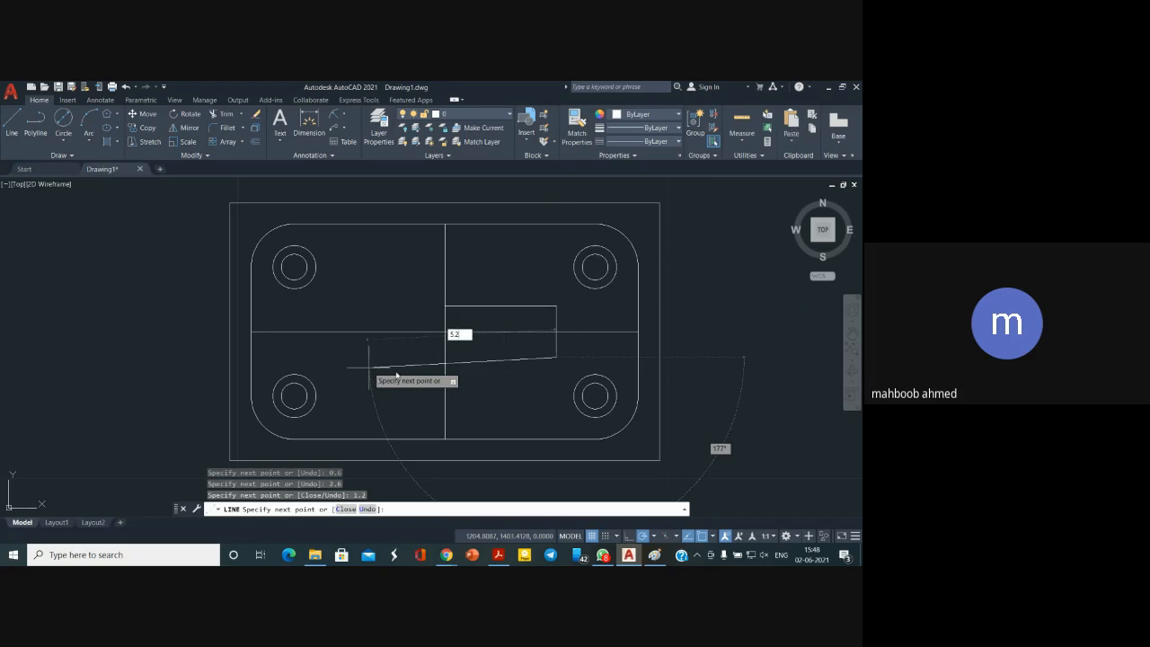
pyautogui.press('Return')
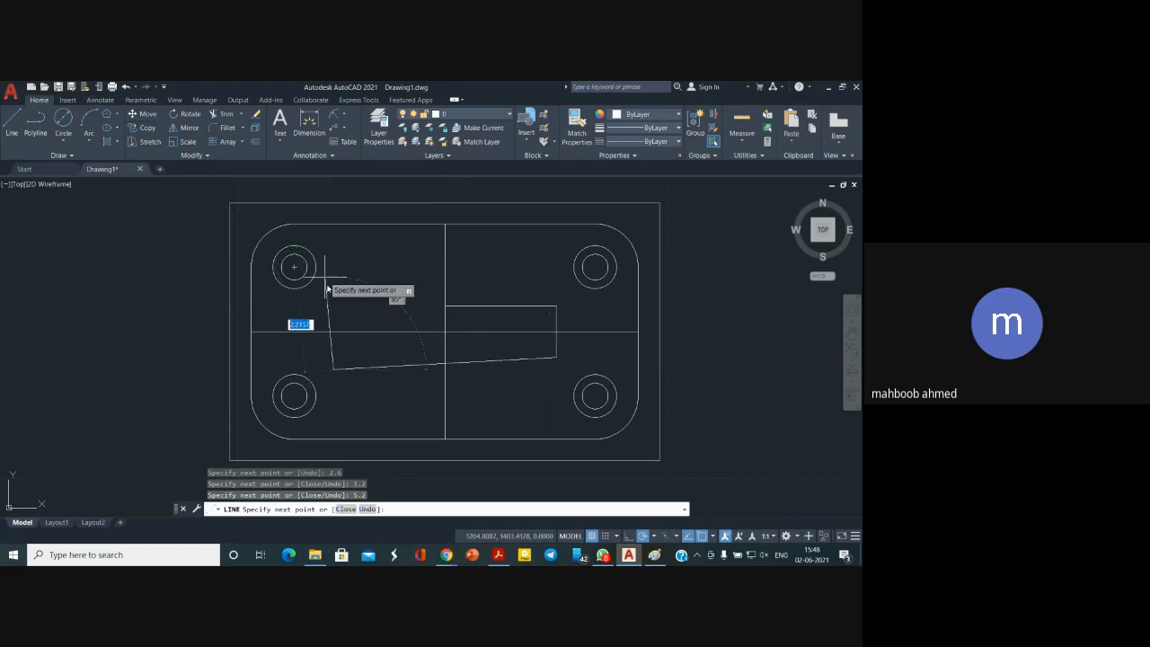
pyautogui.press('Return')
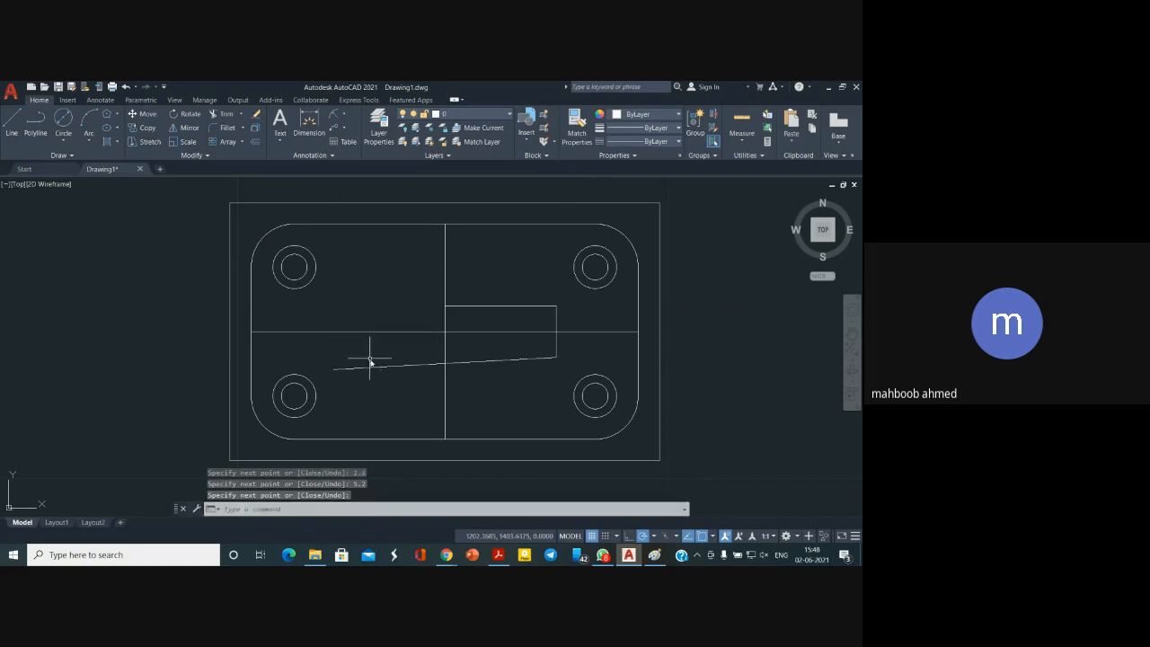
pyautogui.click(373, 368)
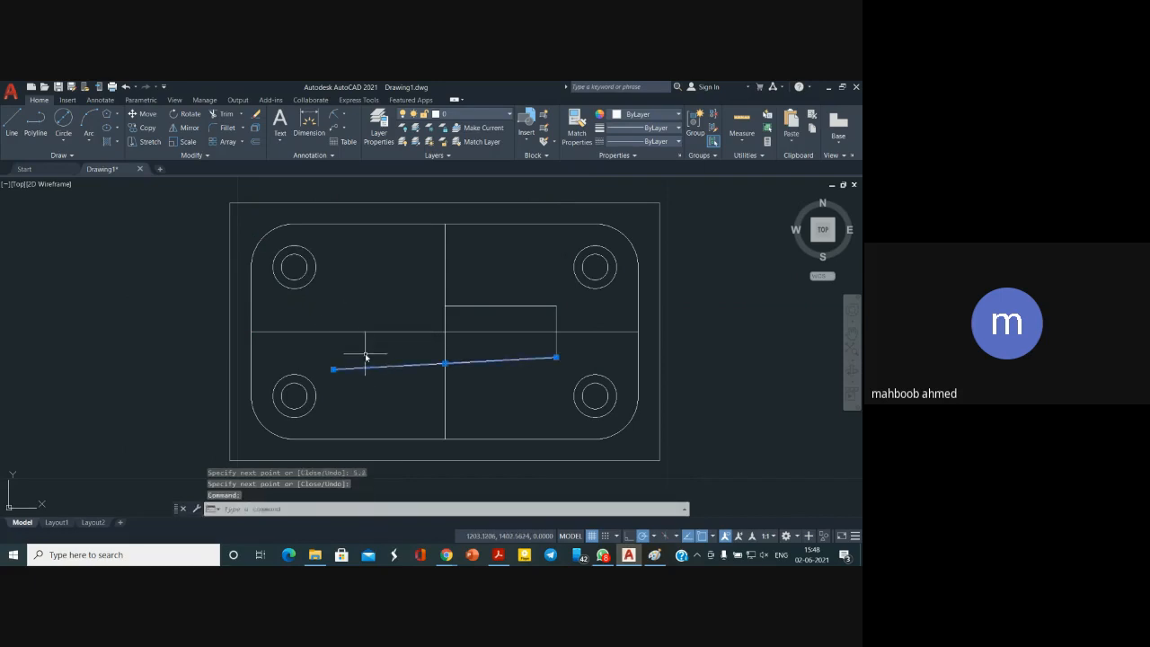
pyautogui.write('e')
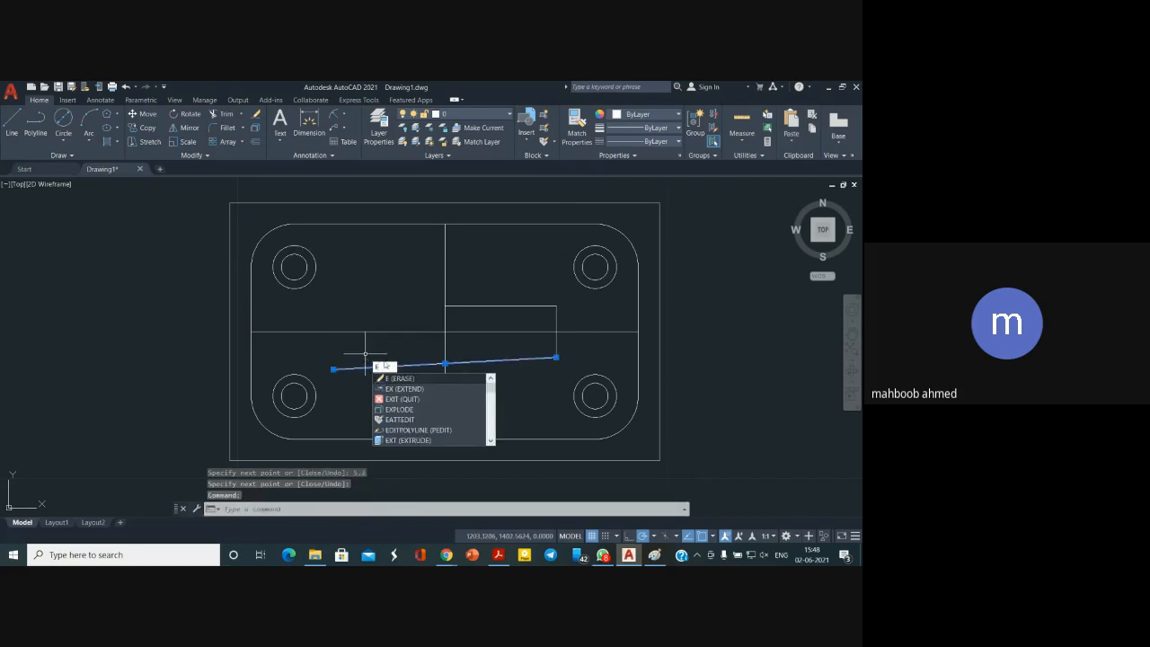
pyautogui.click(403, 378)
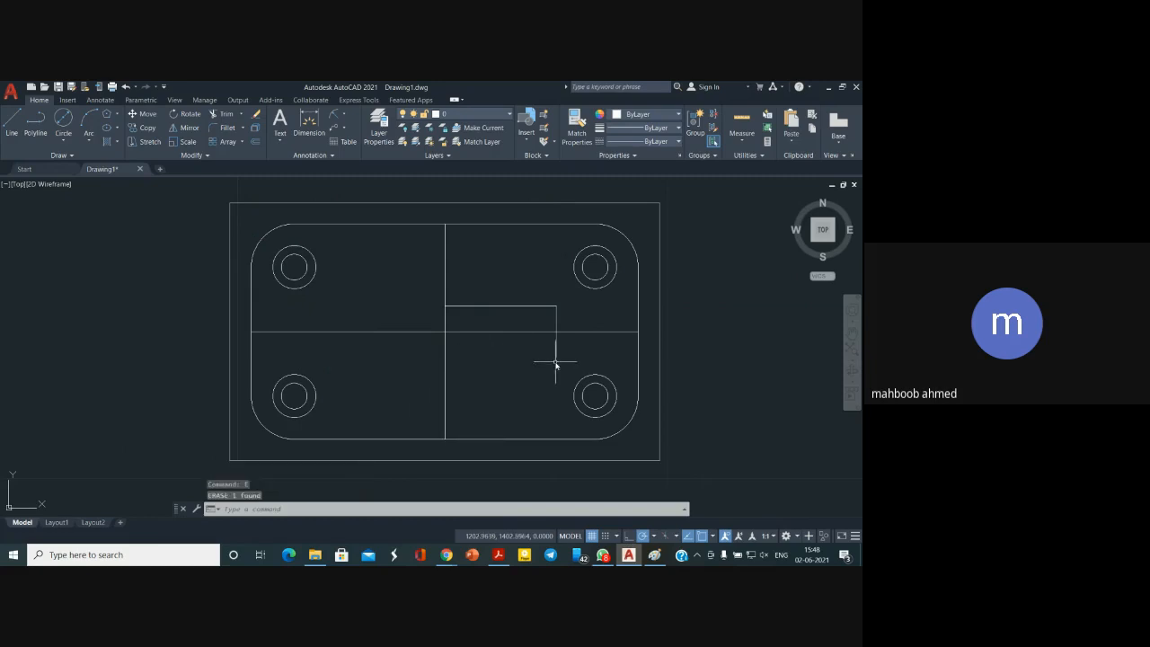
# Draw the central rectangle's bottom edge as a horizontal line running 5.2 left from the right edge's lower end
pyautogui.click(12, 124)
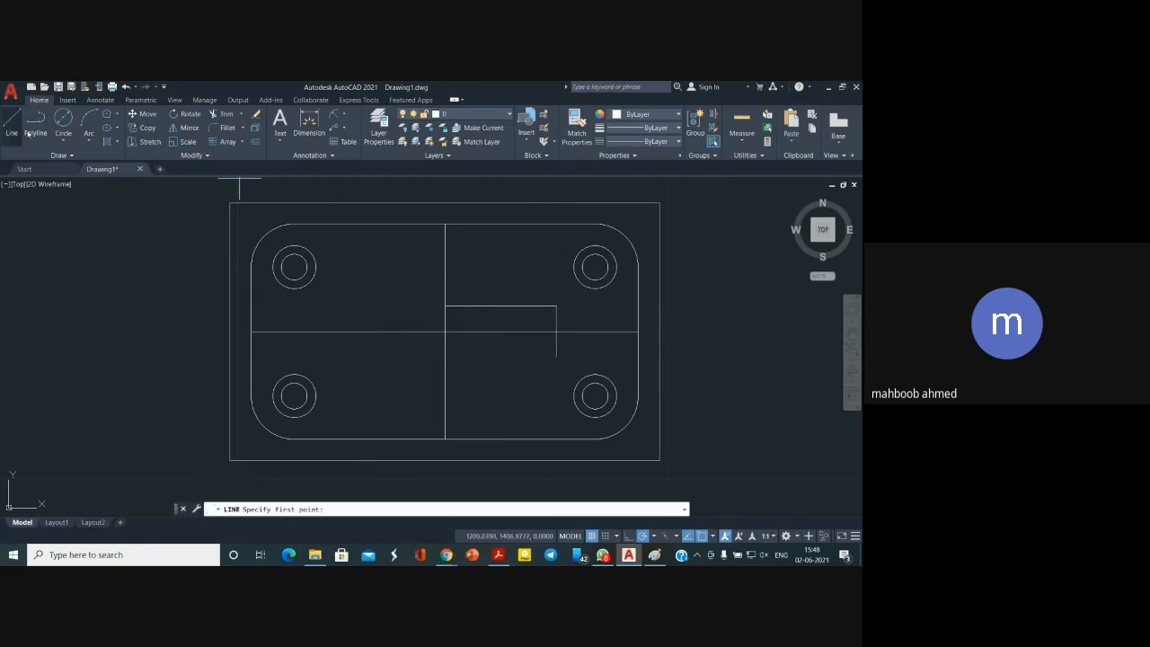
pyautogui.click(556, 358)
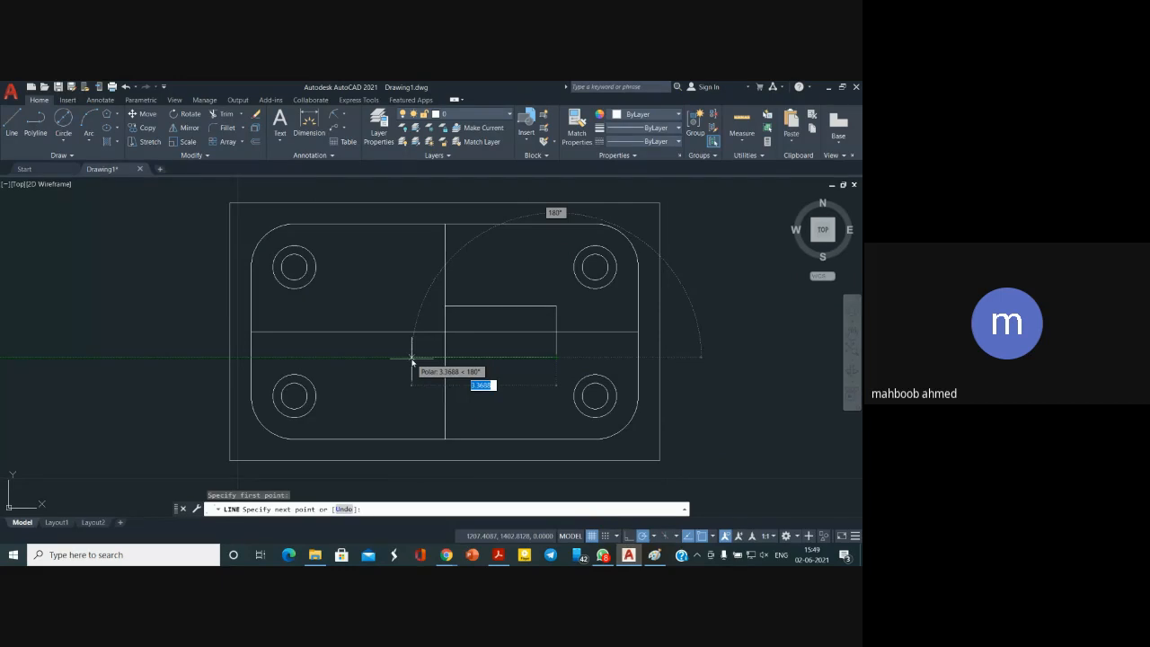
pyautogui.write('5.2')
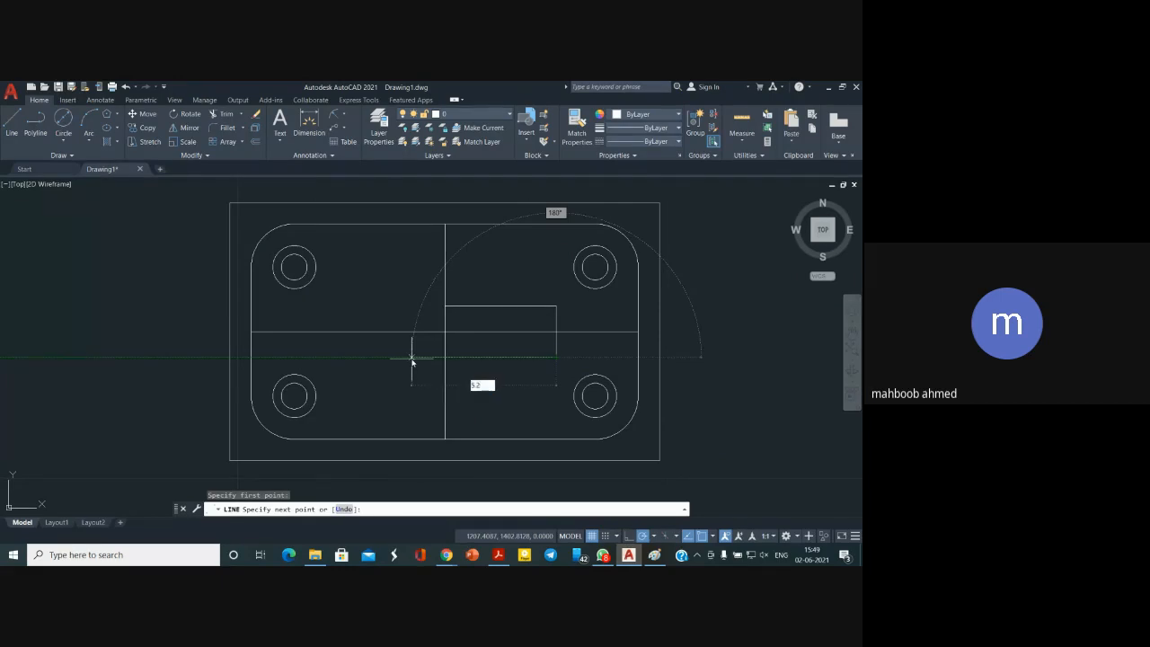
pyautogui.press('Return')
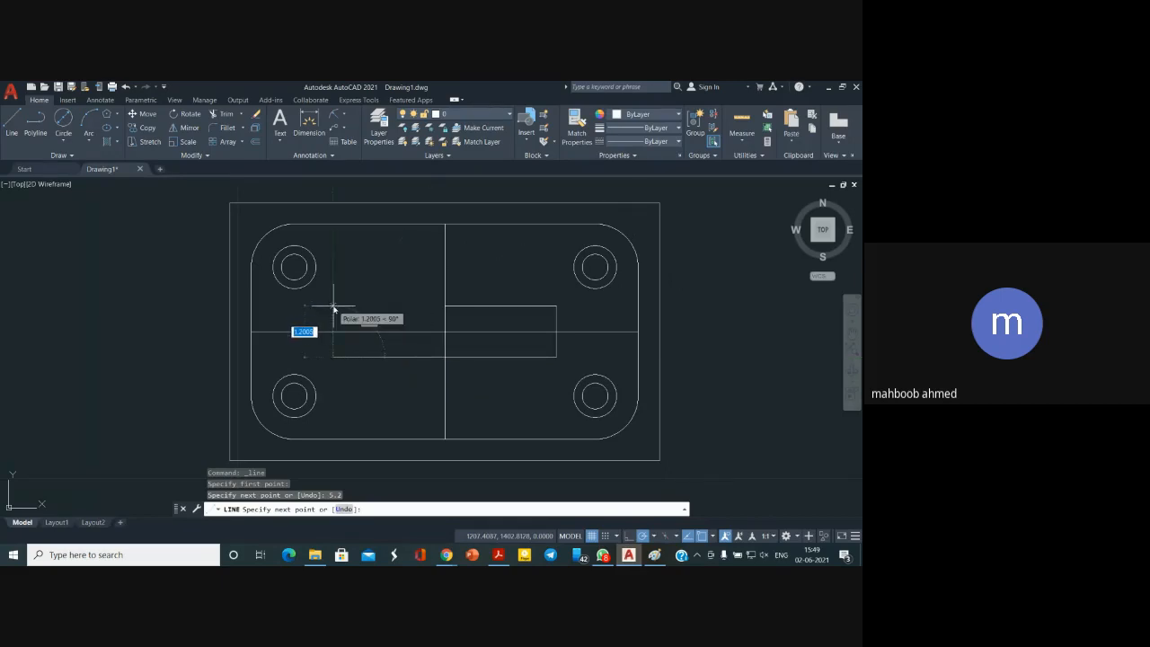
# Continue the line 1.2 up for the central rectangle's left edge and 2.6 right to complete its top edge
pyautogui.write('1')
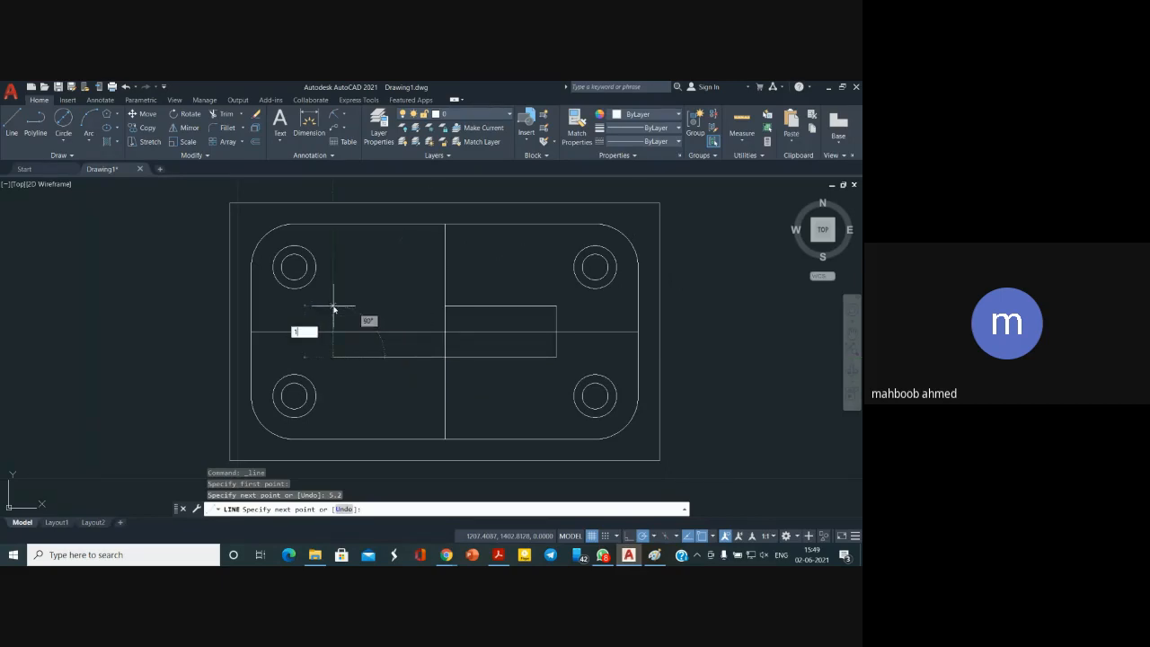
pyautogui.write('.2')
pyautogui.press('Return')
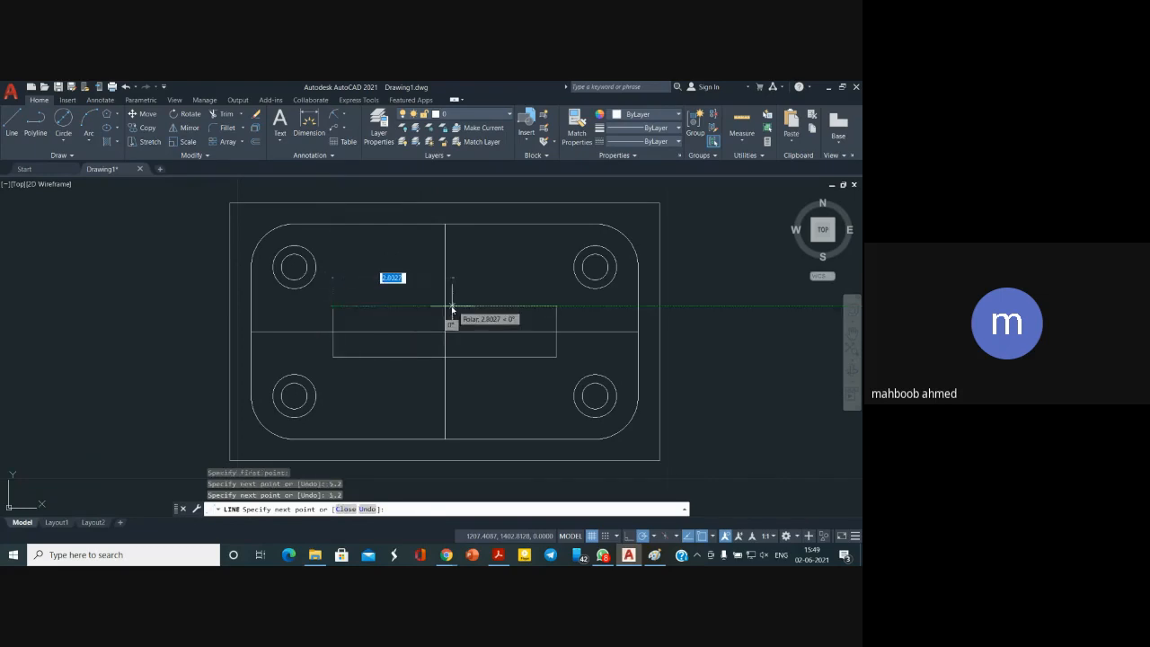
pyautogui.write('2.6')
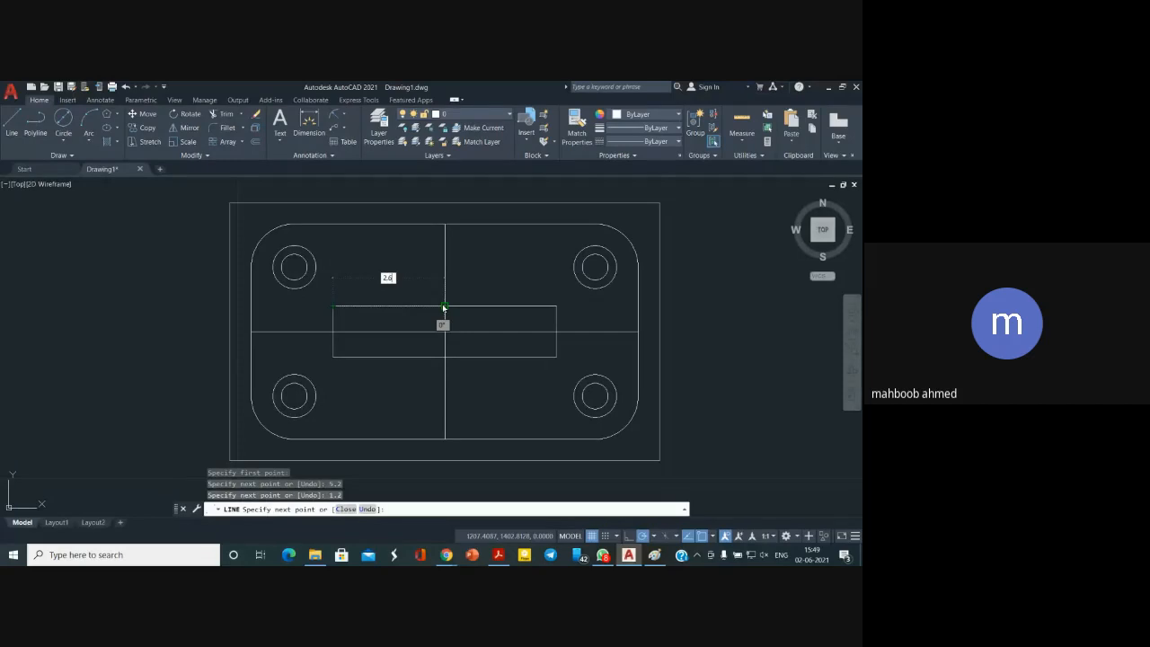
pyautogui.press('Return')
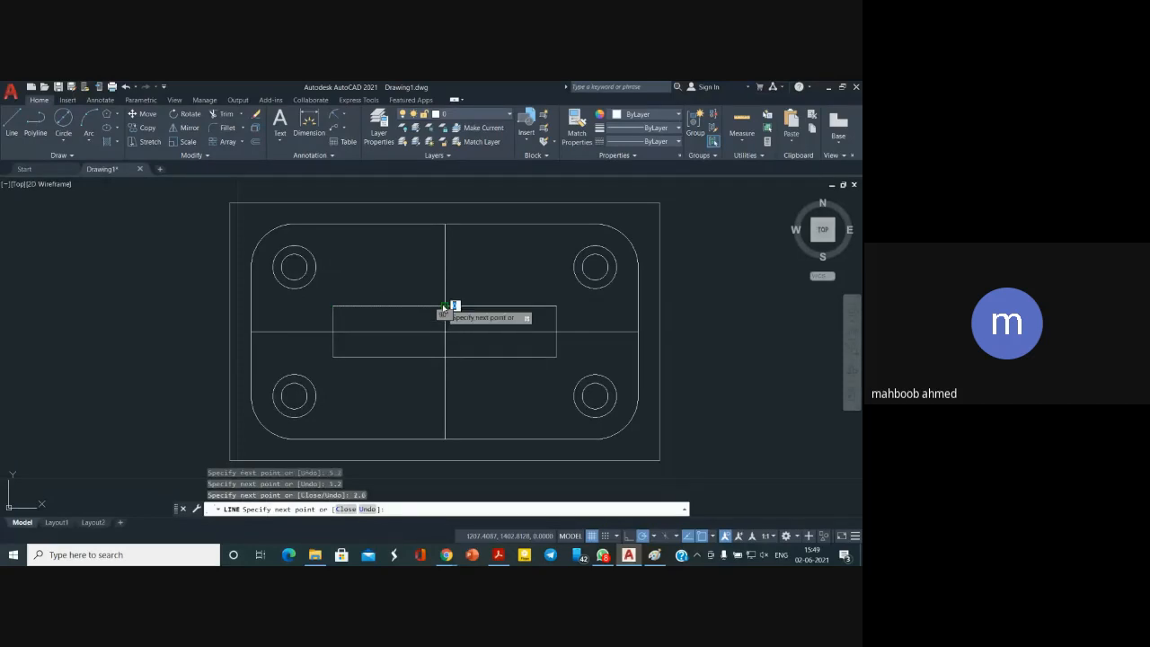
pyautogui.press('Return')
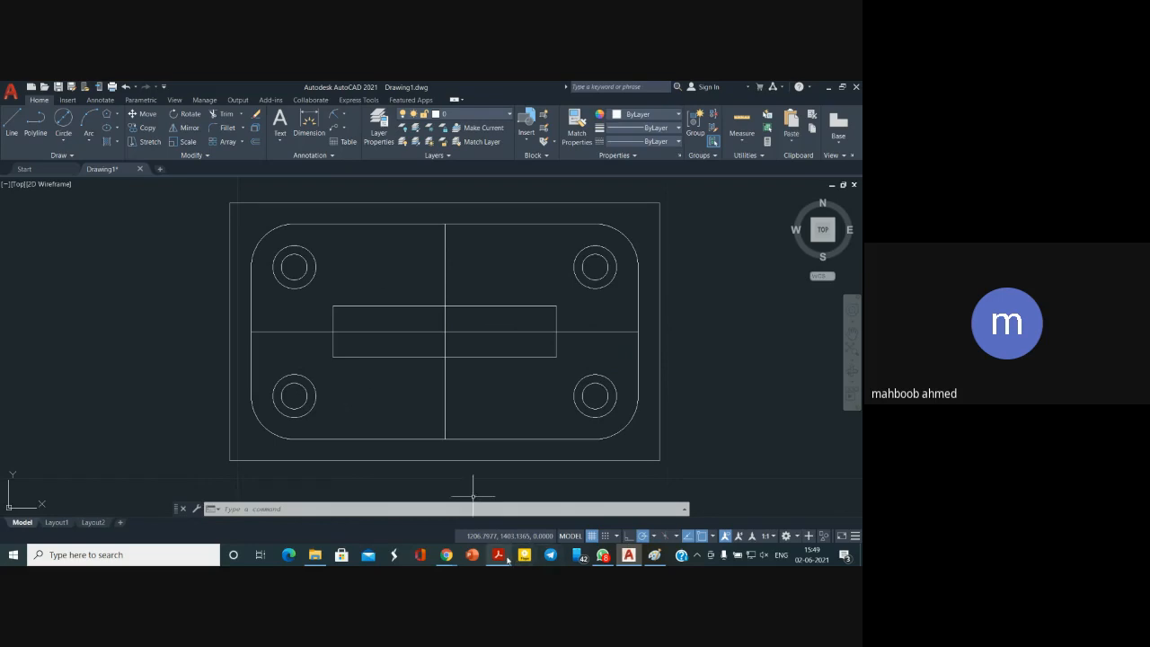
# Check the central circle's radius in the exercise PDF and draw a circle of radius 2 at the plate's centre in AutoCAD
pyautogui.moveTo(507, 559)
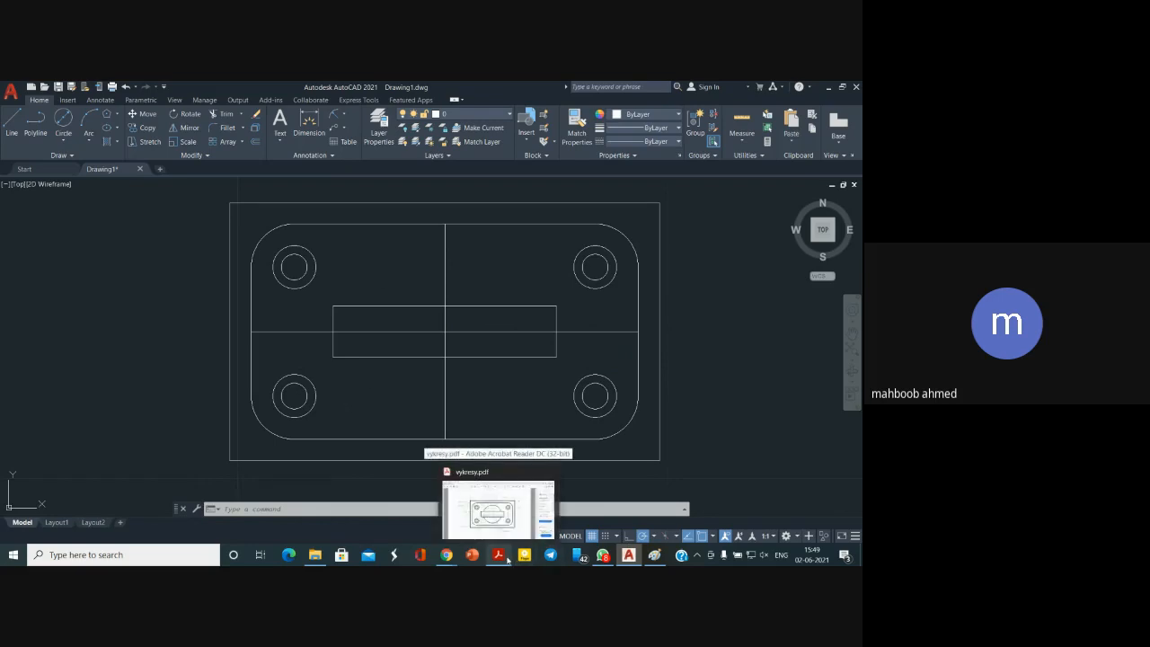
pyautogui.click(499, 508)
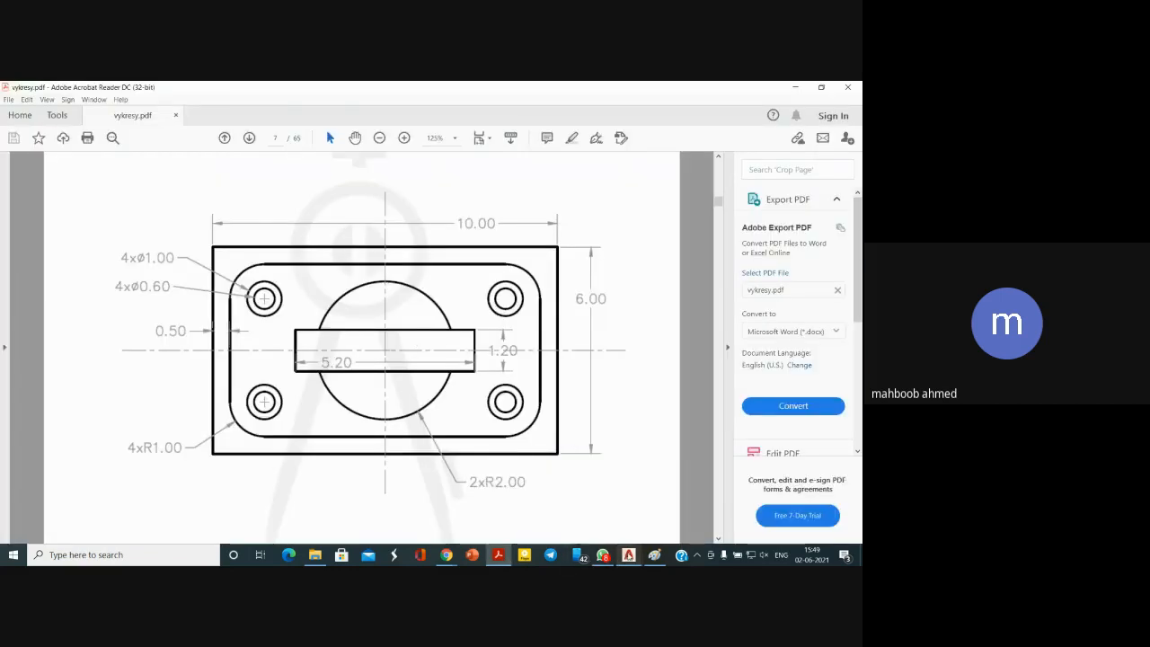
pyautogui.click(629, 555)
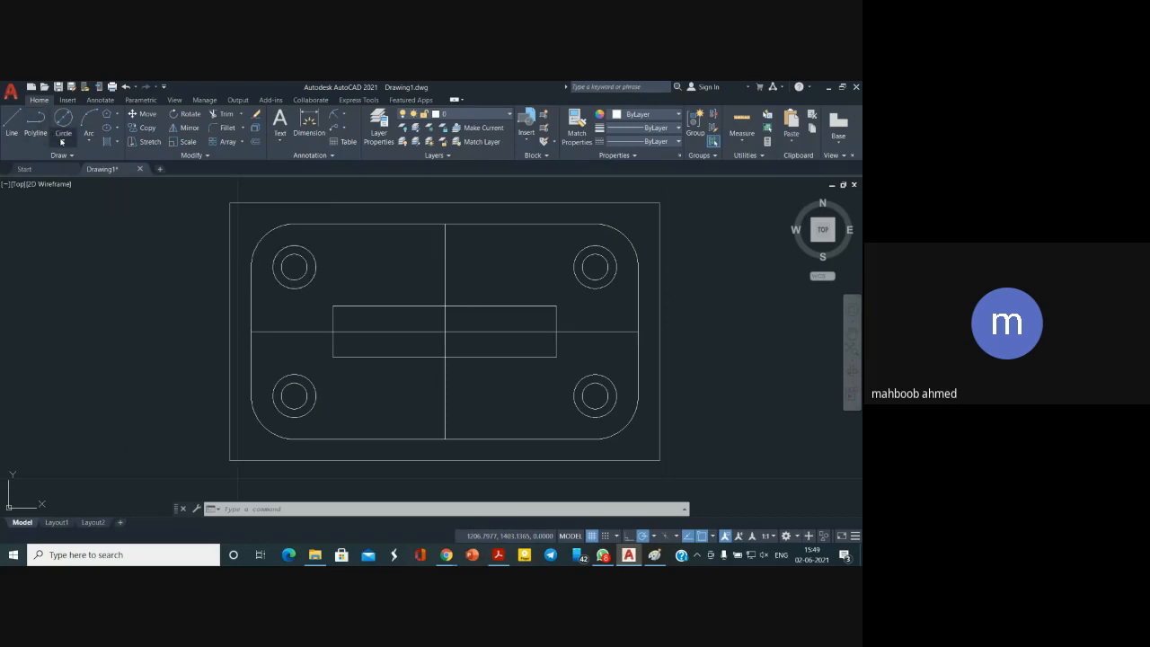
pyautogui.click(63, 141)
pyautogui.click(81, 159)
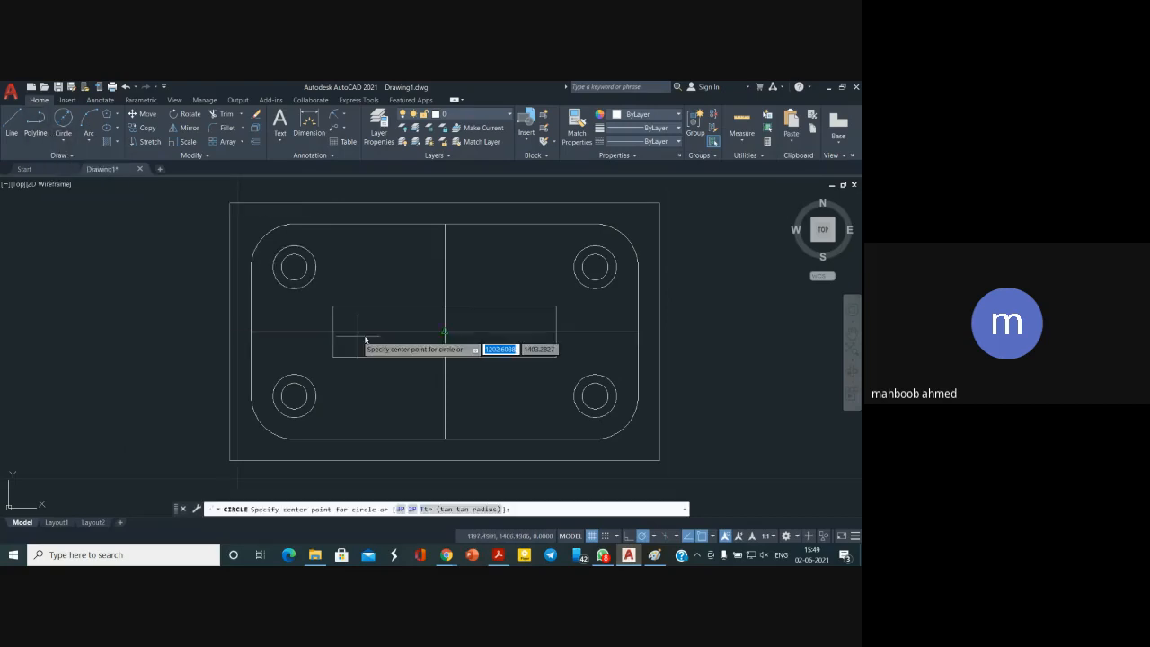
pyautogui.click(446, 332)
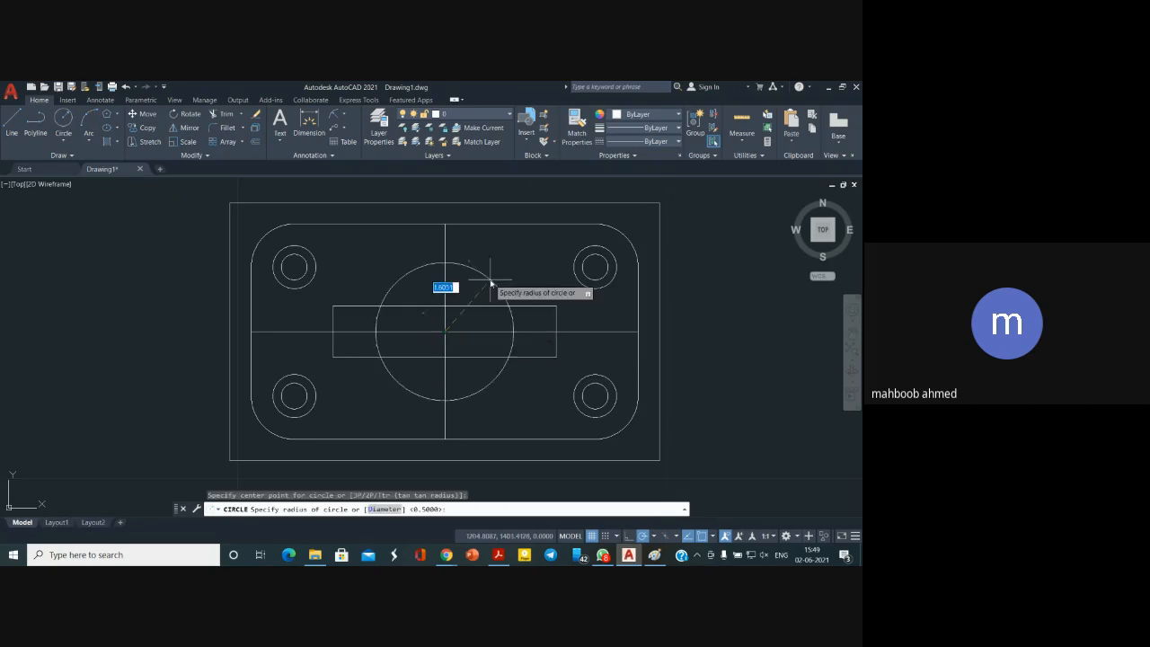
pyautogui.write('2')
pyautogui.press('Return')
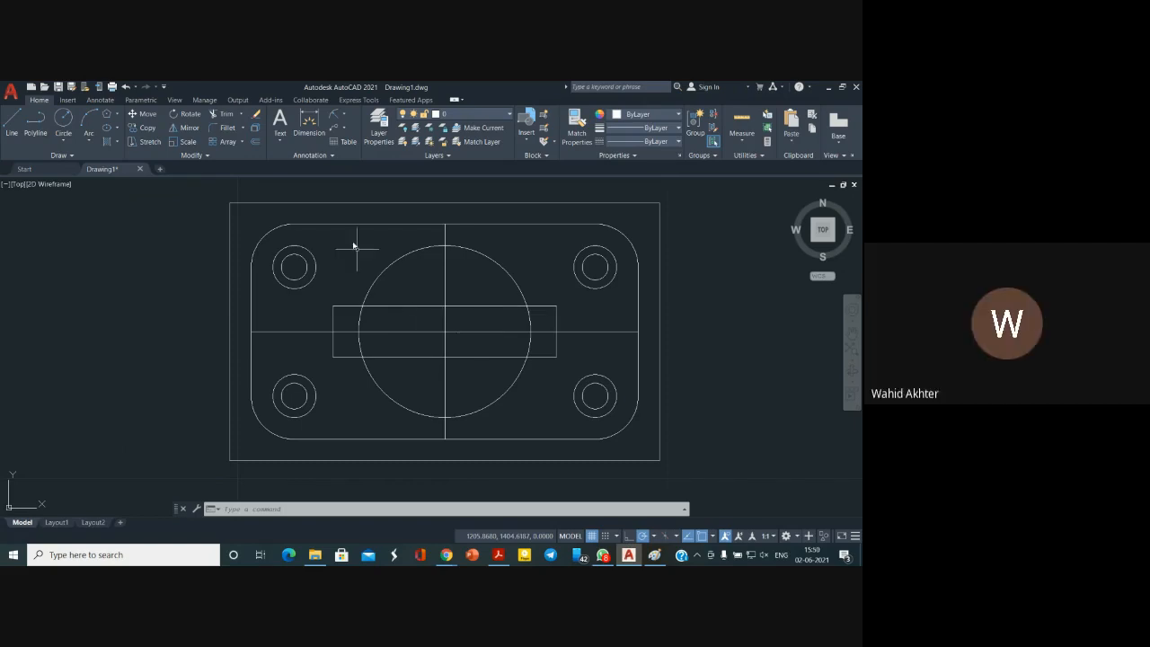
# Trim away the centre-line pieces and circle arcs that lie inside the central rectangle
pyautogui.click(219, 114)
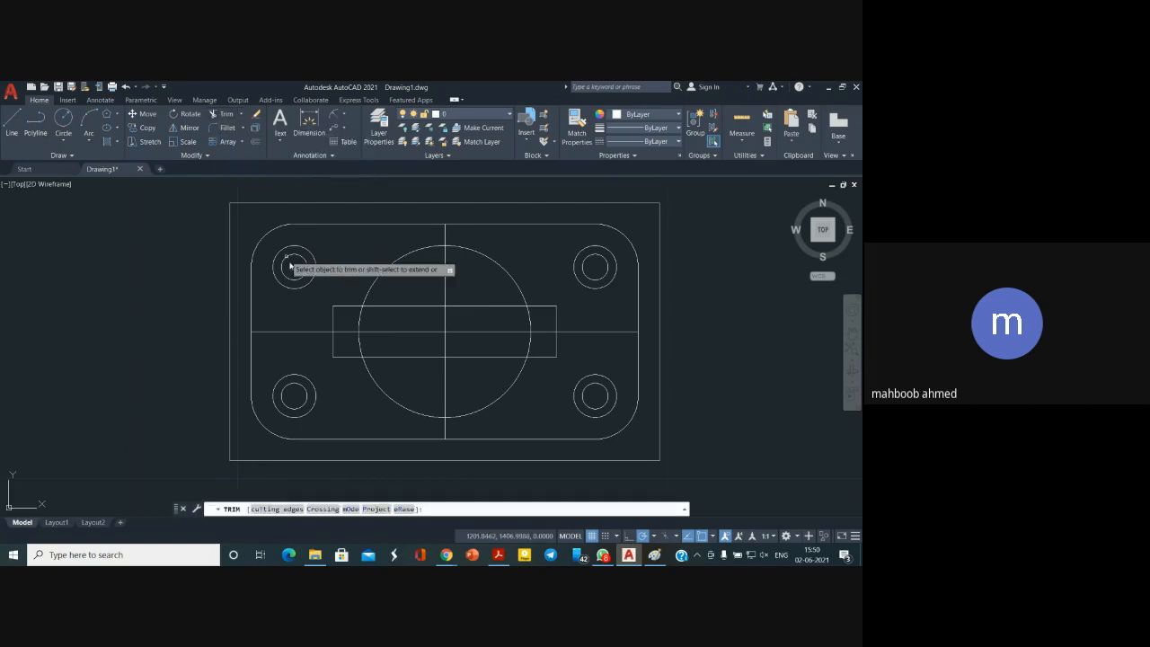
pyautogui.click(469, 332)
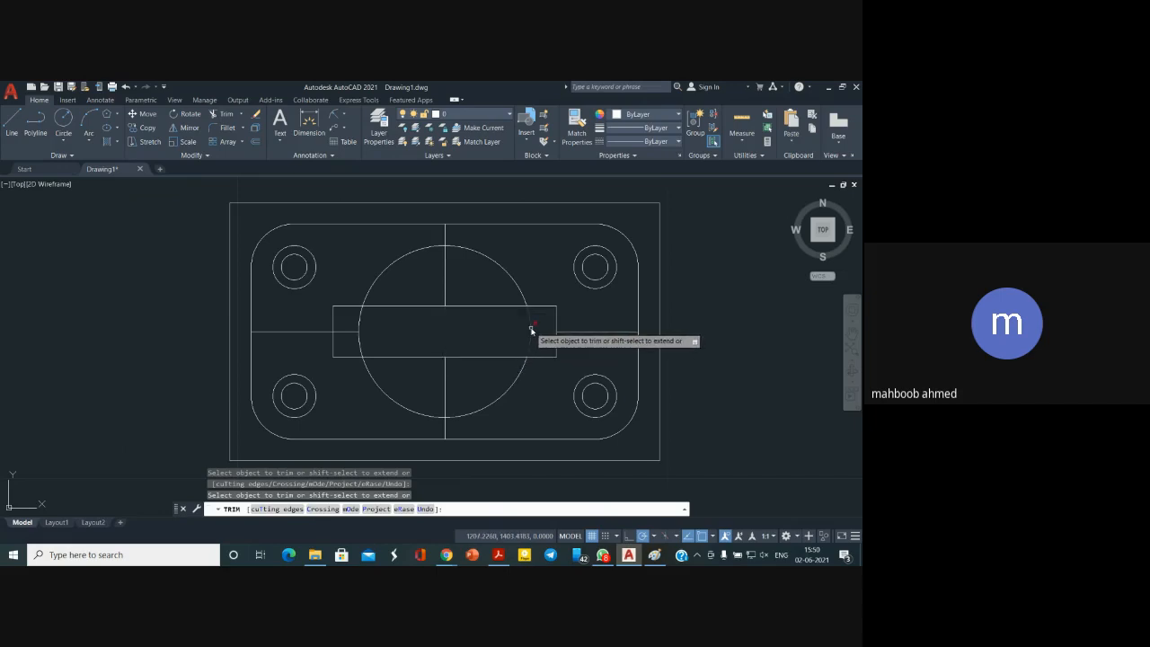
pyautogui.click(359, 333)
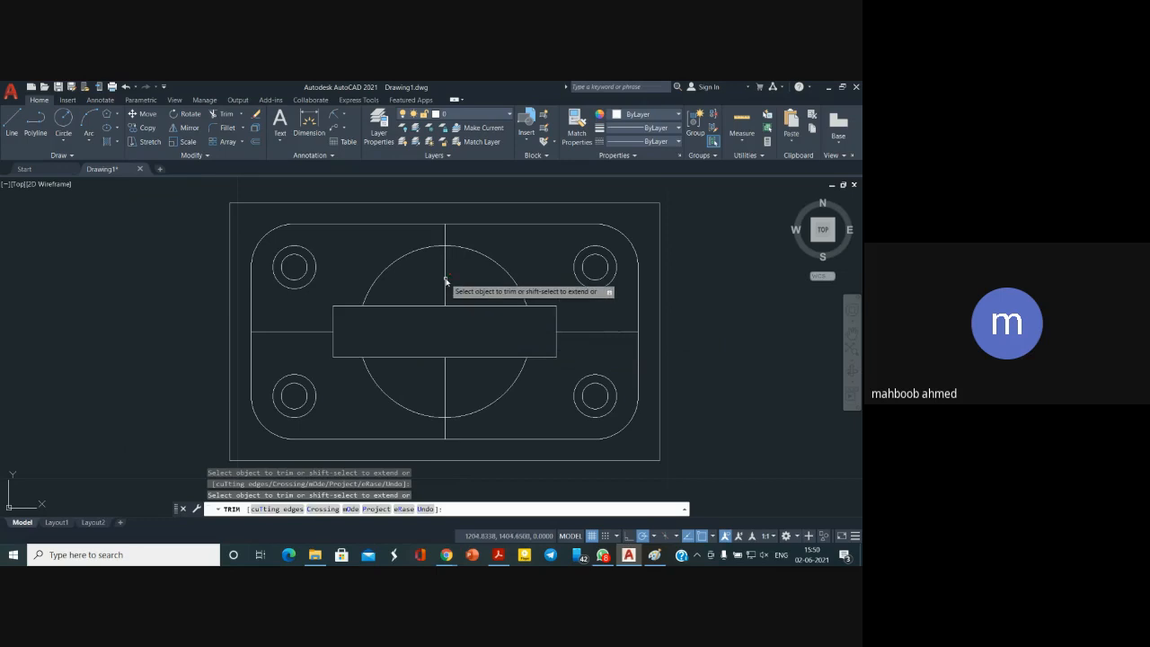
# Trim the remaining vertical and horizontal centre-line pieces between the central rectangle and the rounded outline
pyautogui.click(444, 380)
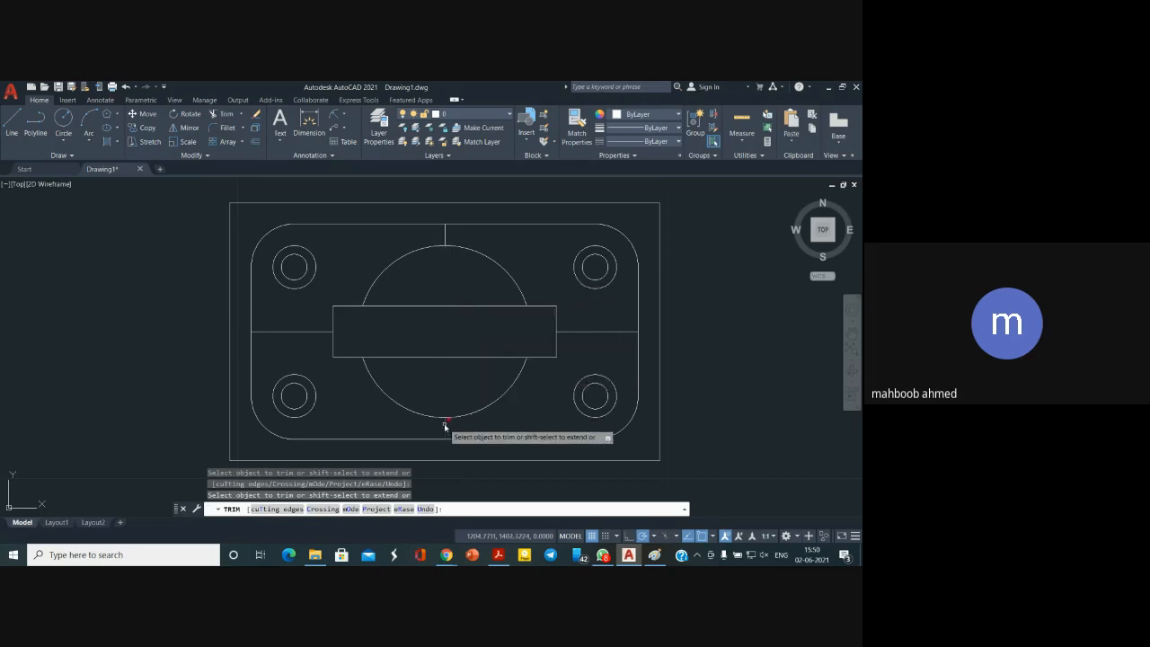
pyautogui.click(444, 235)
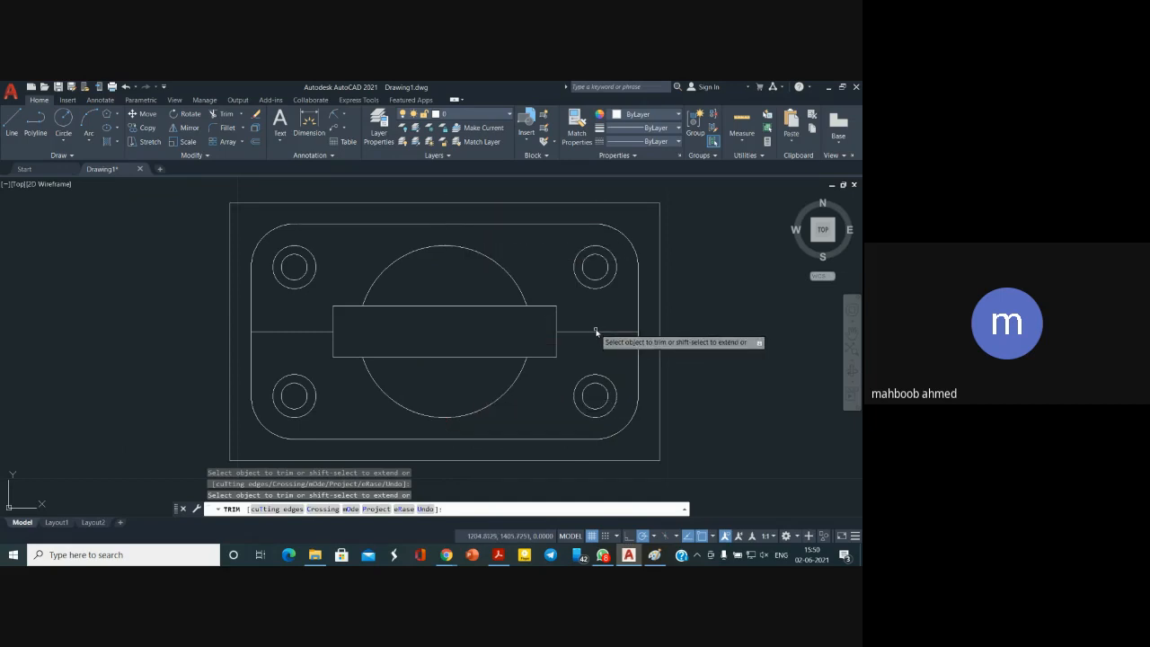
pyautogui.click(297, 332)
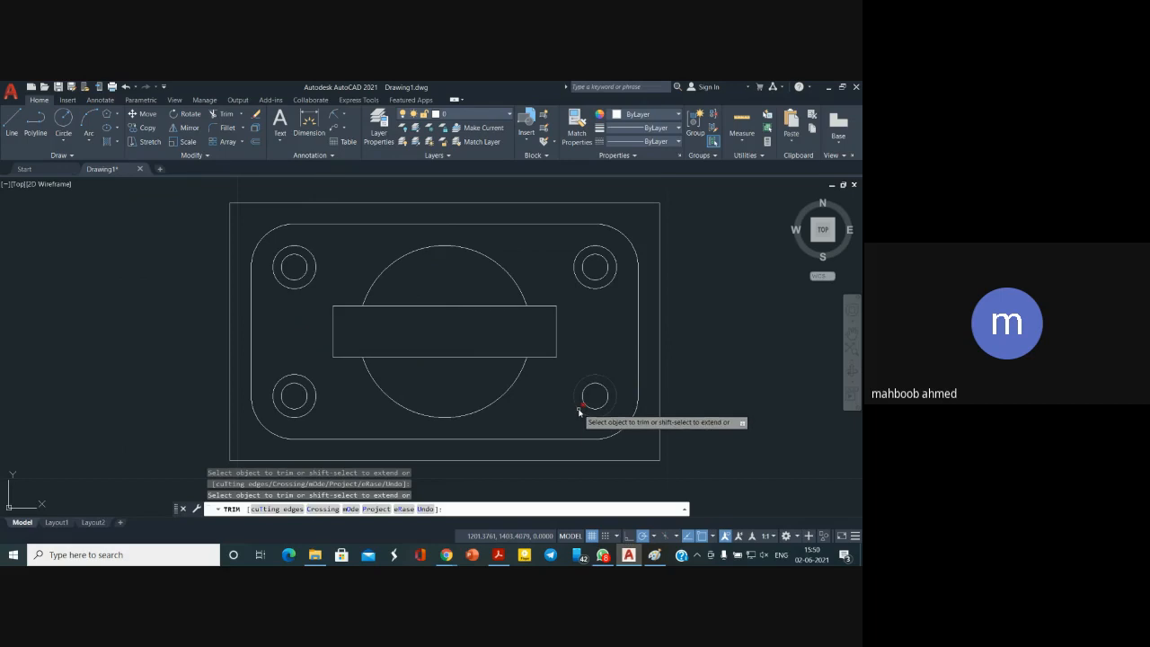
pyautogui.scroll(-2, 579, 400)
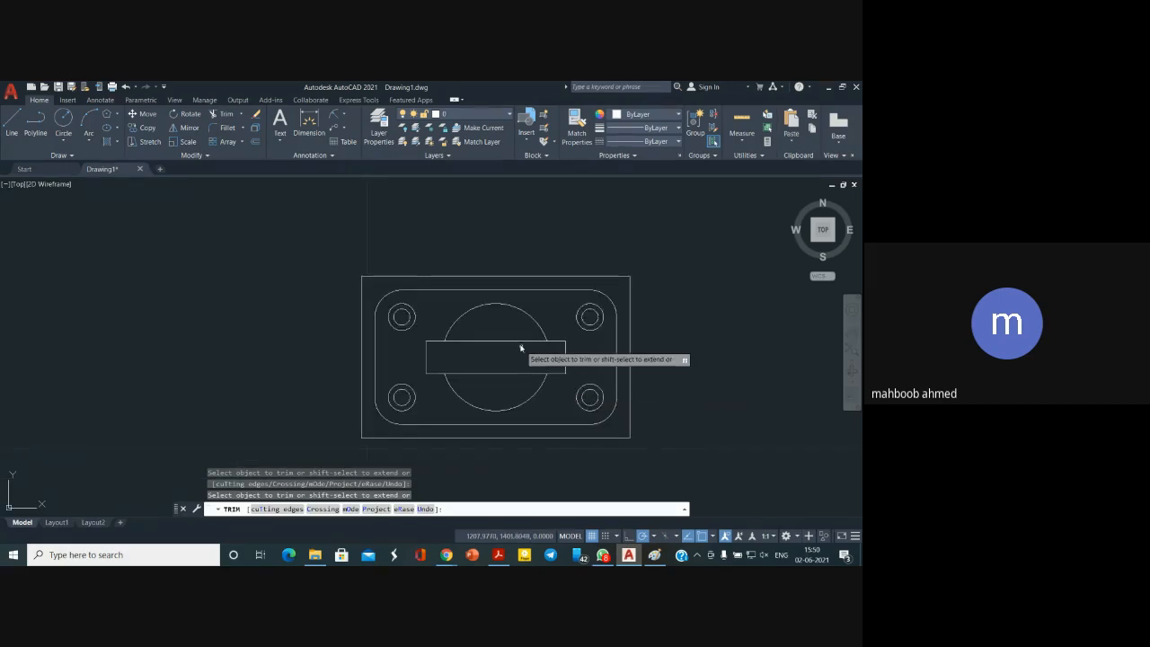
pyautogui.moveTo(521, 347)
pyautogui.mouseDown(button='middle')
pyautogui.moveTo(465, 285)
pyautogui.moveTo(449, 295)
pyautogui.mouseUp(button='middle')
pyautogui.scroll(2, 465, 287)
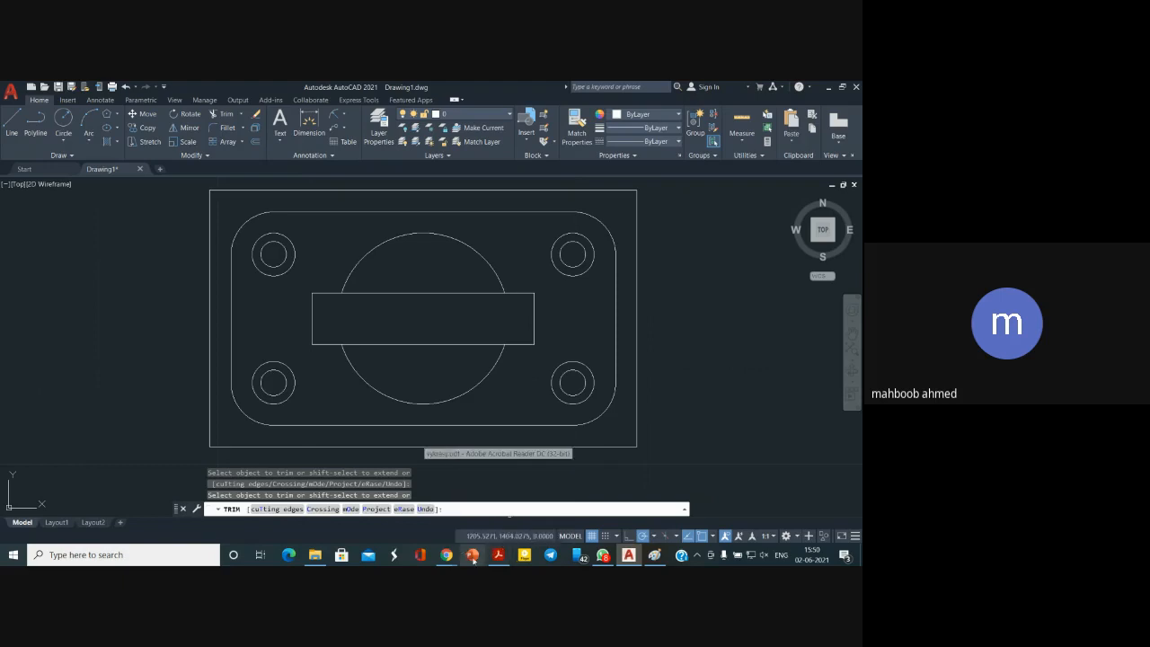
# Switch to the exercise PDF and look through the 2D drawings from page 7 to page 10 for another exercise
pyautogui.click(499, 555)
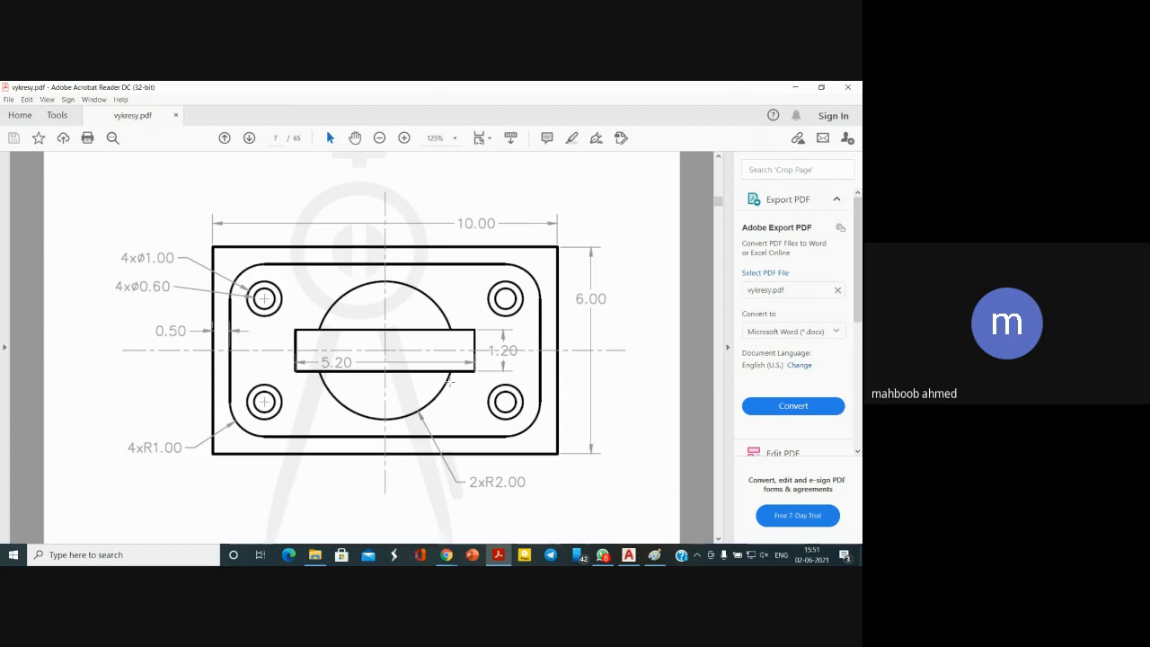
pyautogui.scroll(-5, 458, 388)
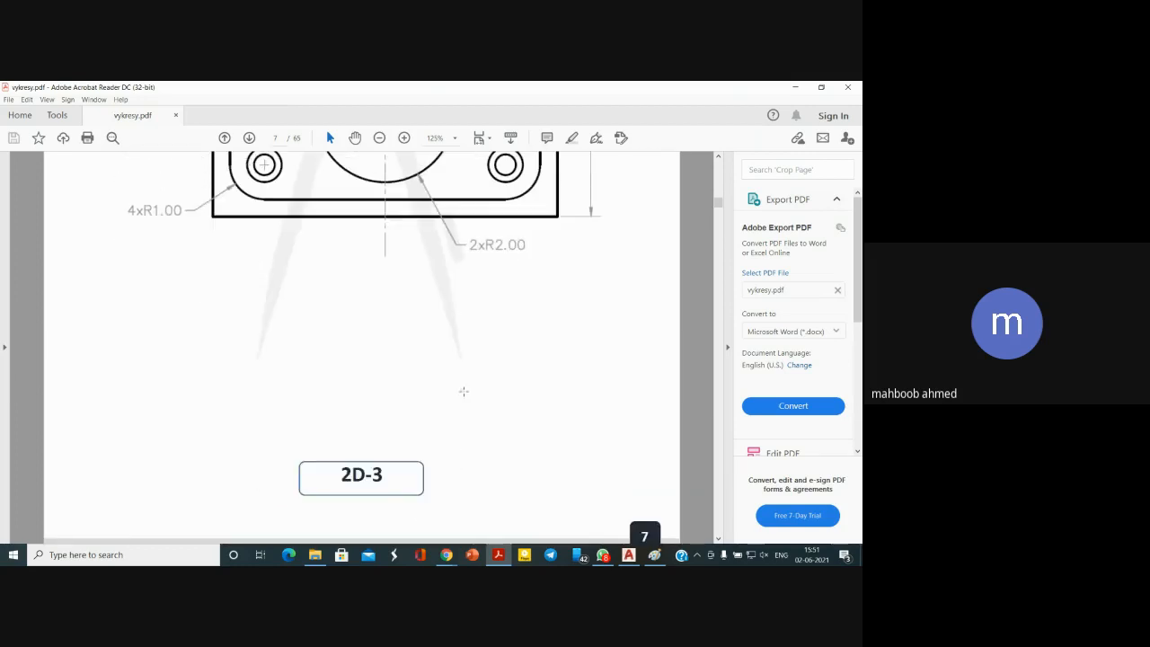
pyautogui.scroll(-10, 465, 396)
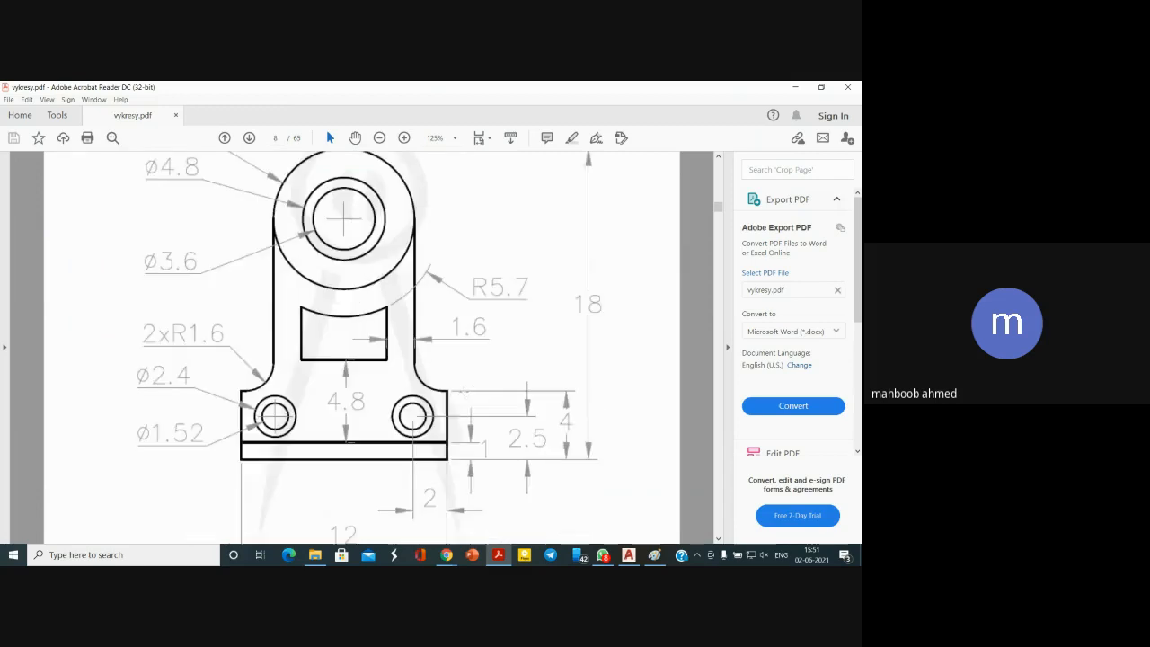
pyautogui.scroll(10, 463, 392)
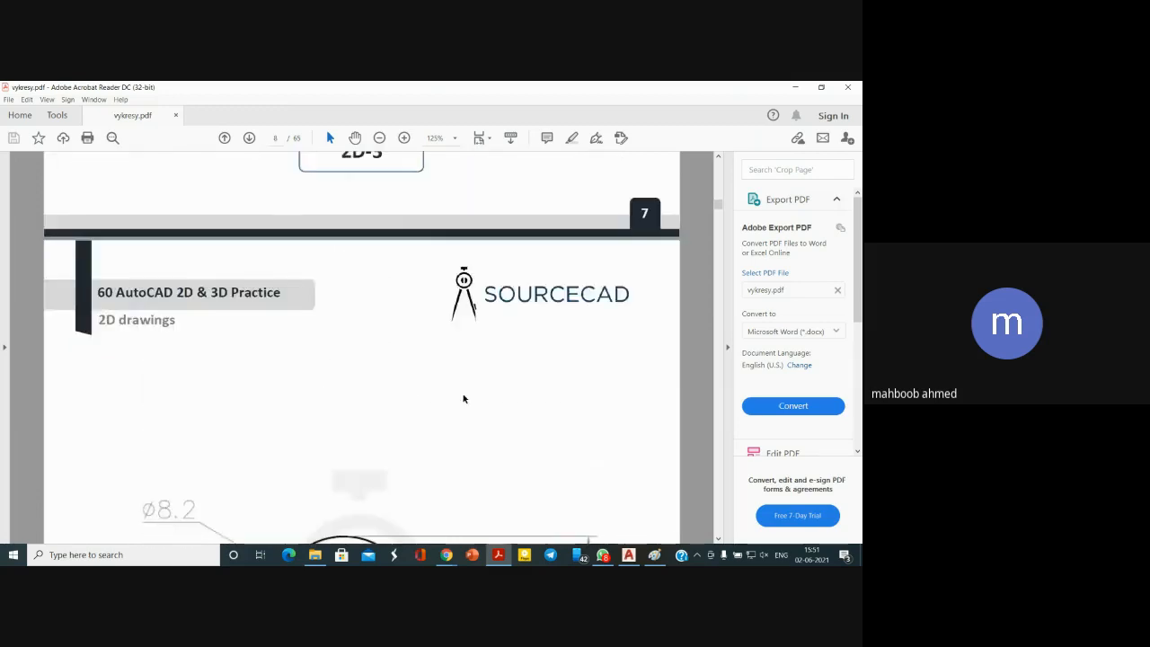
pyautogui.scroll(5, 461, 398)
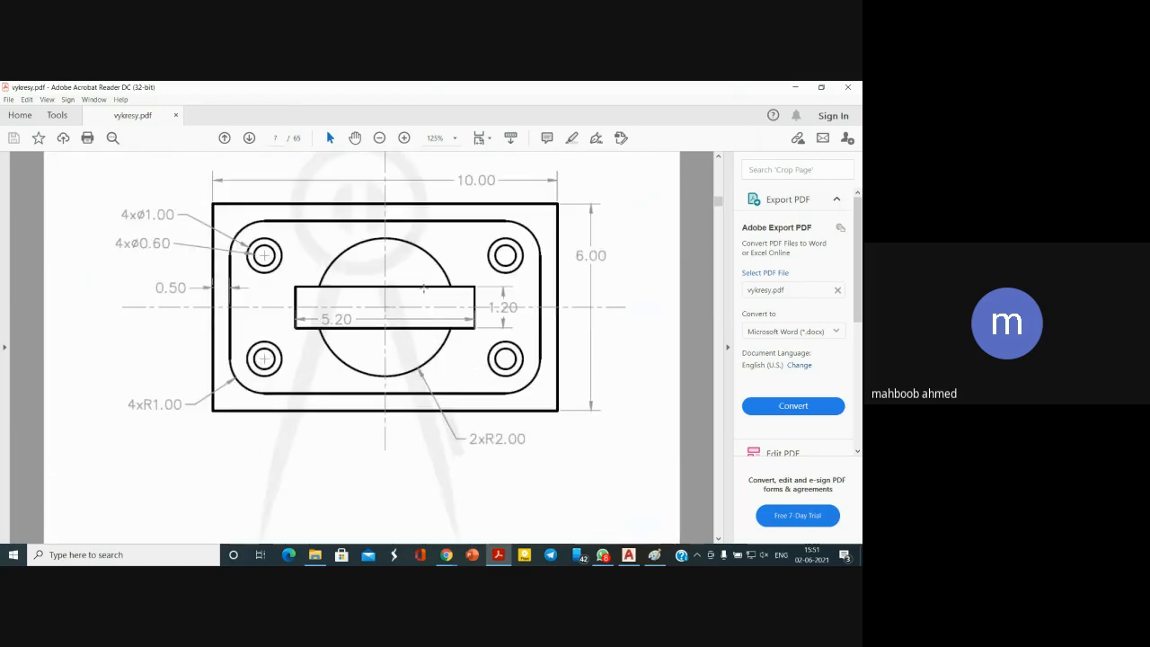
pyautogui.scroll(-15, 396, 322)
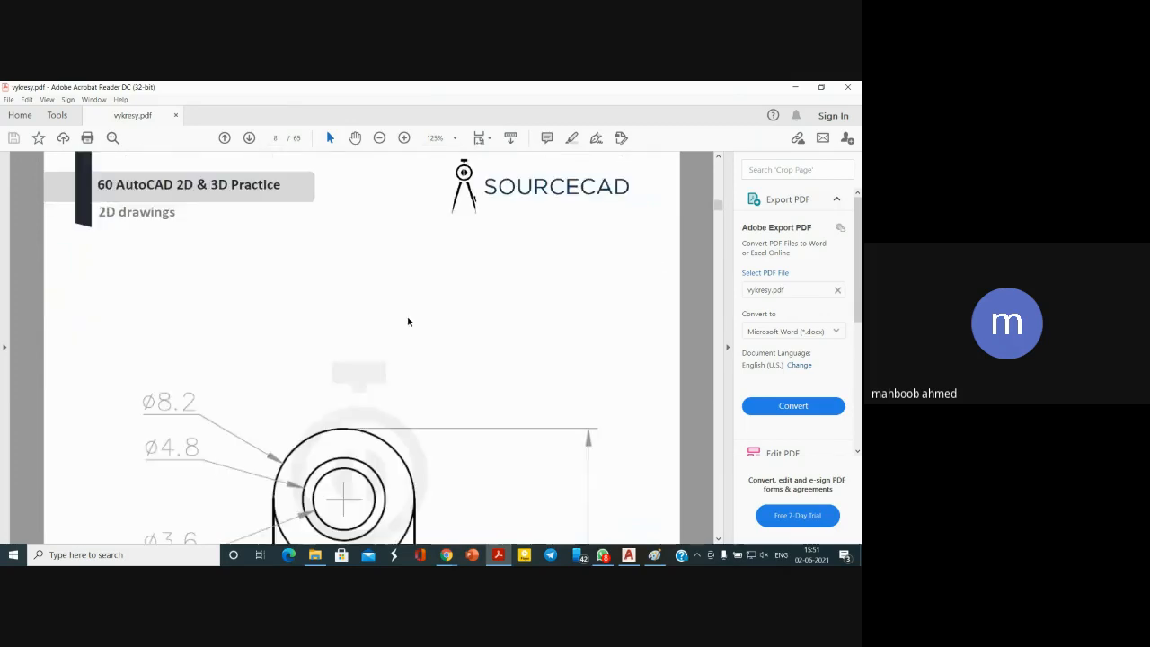
pyautogui.scroll(-3, 407, 317)
pyautogui.scroll(-2, 409, 320)
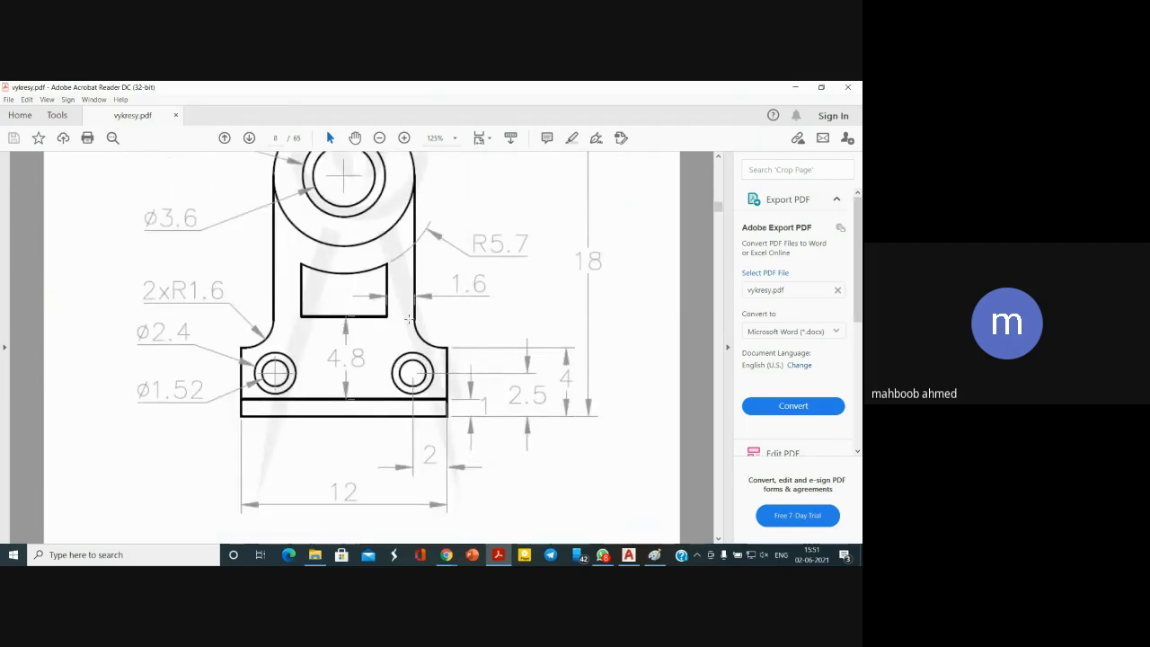
pyautogui.scroll(-10, 409, 319)
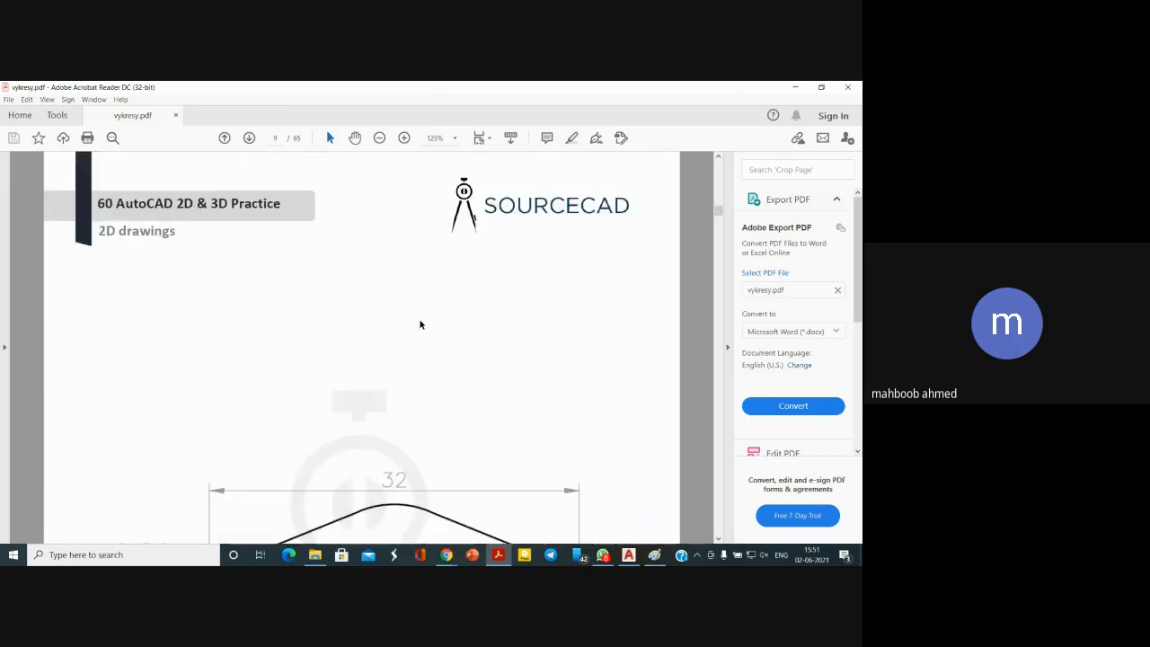
pyautogui.scroll(-10, 420, 317)
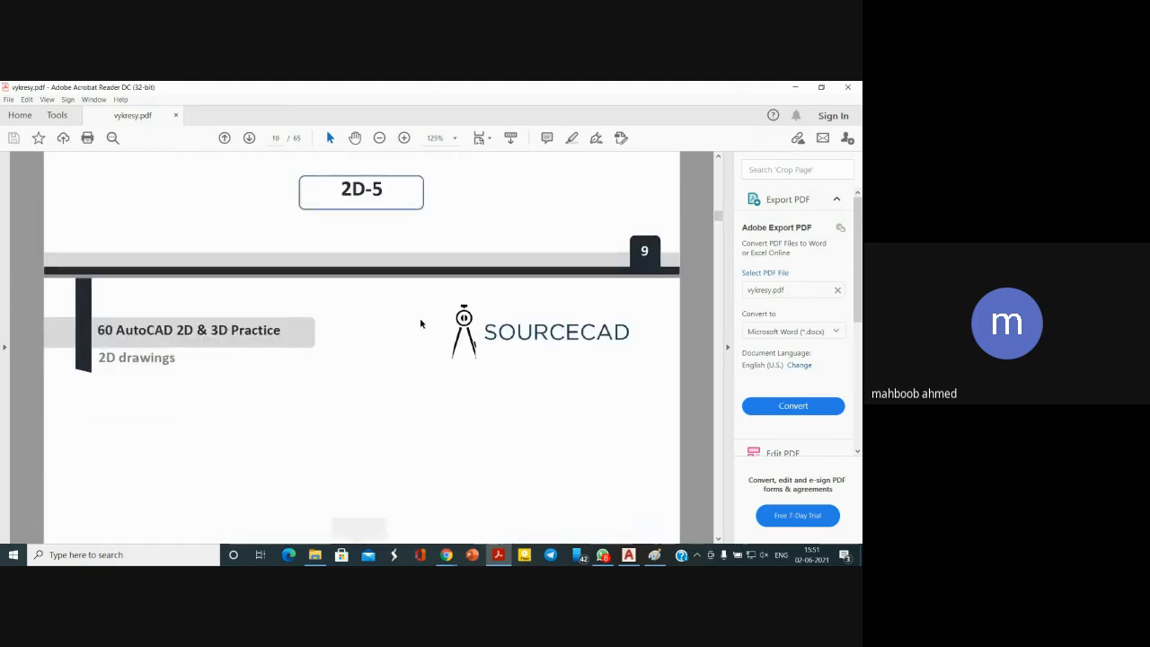
pyautogui.scroll(-10, 422, 315)
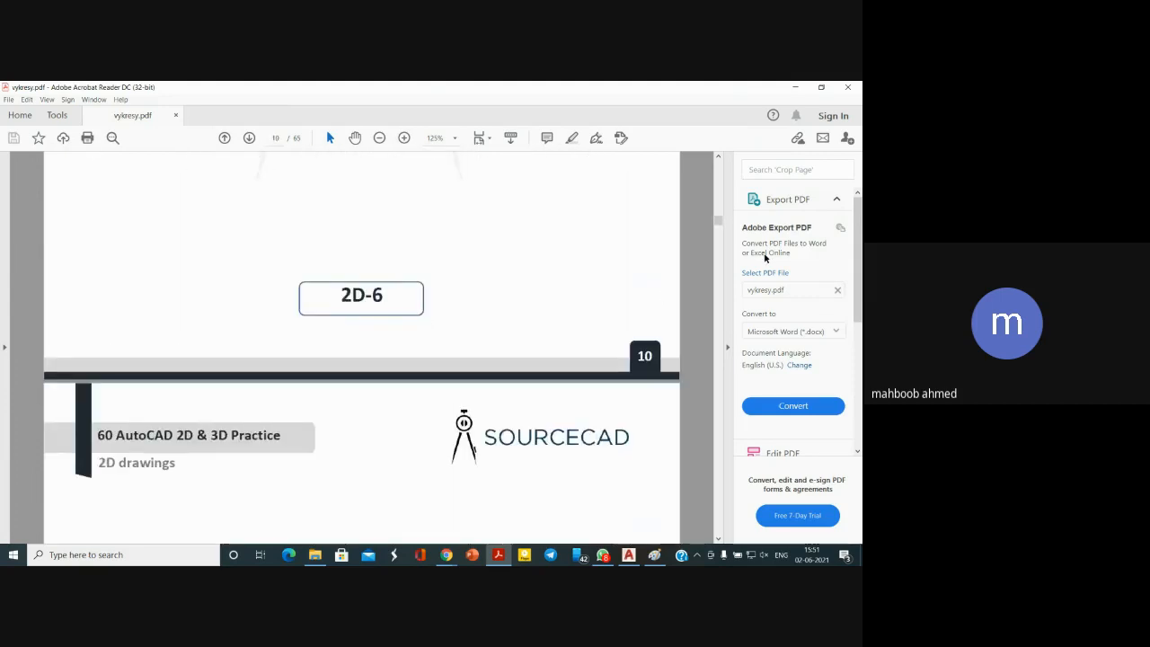
# Move on to exercise 2D-8 on page 12 of the PDF and view it at 100% zoom
pyautogui.moveTo(719, 221); pyautogui.dragTo(719, 232)
pyautogui.scroll(3, 476, 282)
pyautogui.scroll(-6, 478, 284)
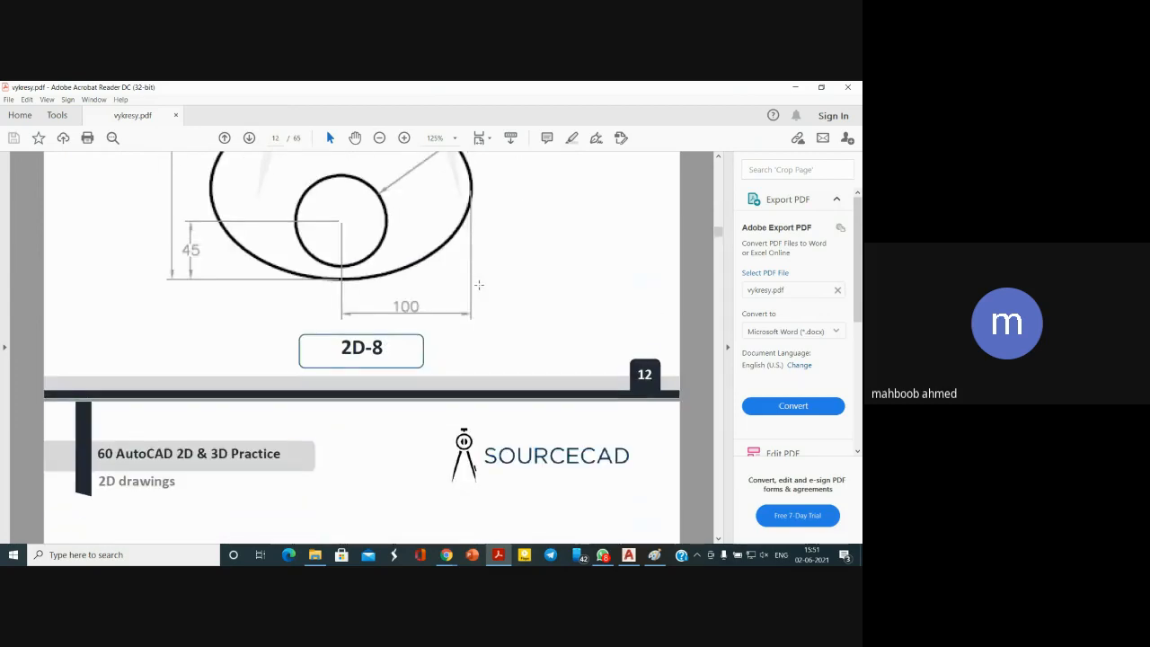
pyautogui.scroll(4, 477, 284)
pyautogui.click(380, 138)
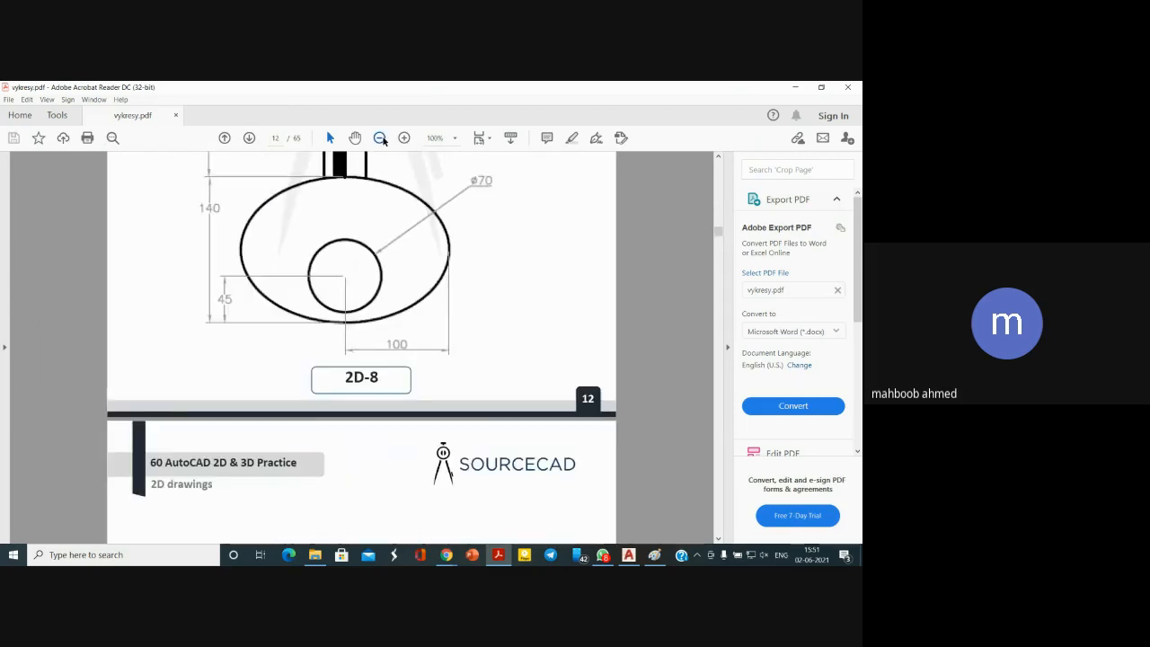
# Reduce the PDF zoom to 75% and look through the exercise drawings from 2D-8 on page 12 to page 14
pyautogui.click(379, 137)
pyautogui.scroll(5, 478, 208)
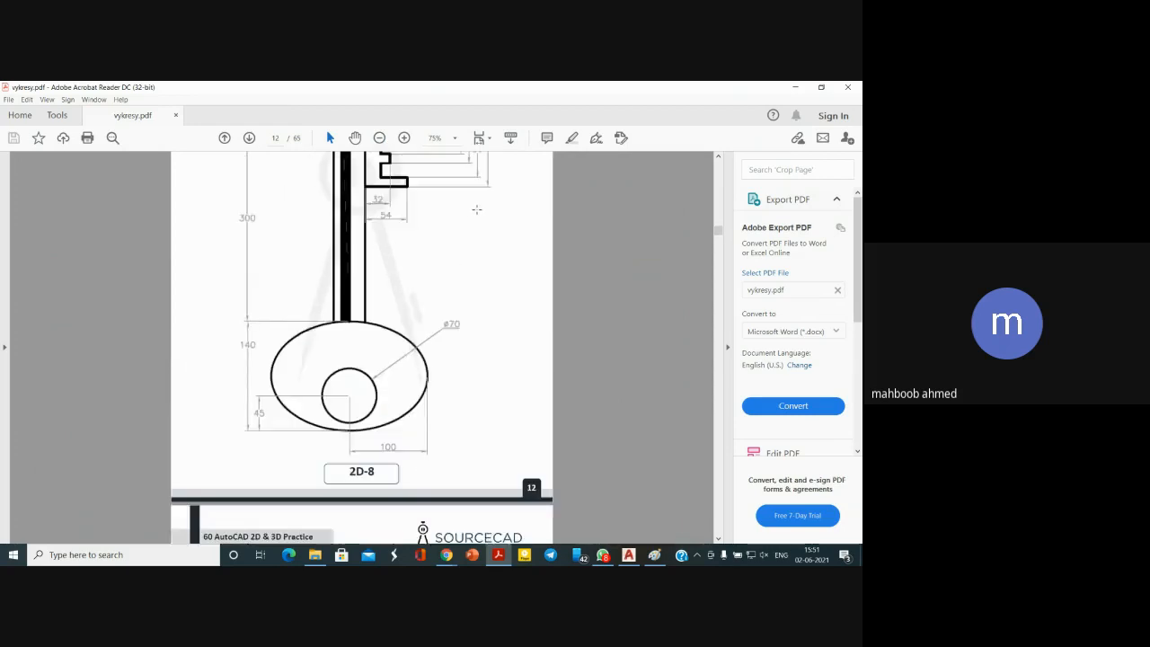
pyautogui.scroll(-8, 478, 210)
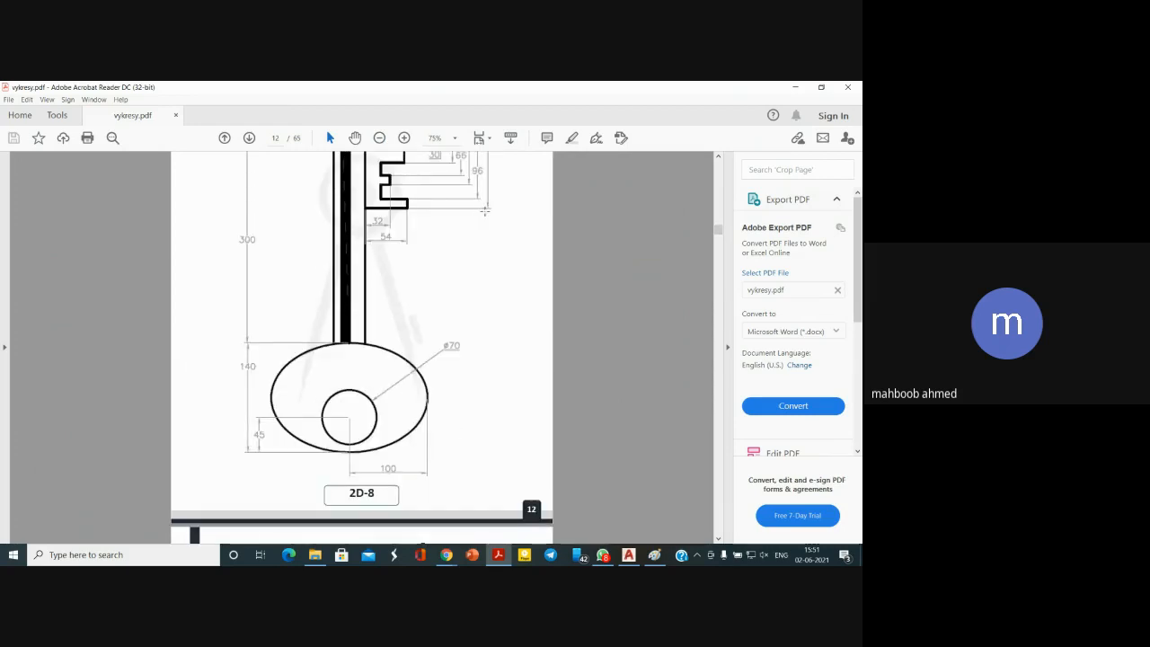
pyautogui.scroll(-8, 485, 213)
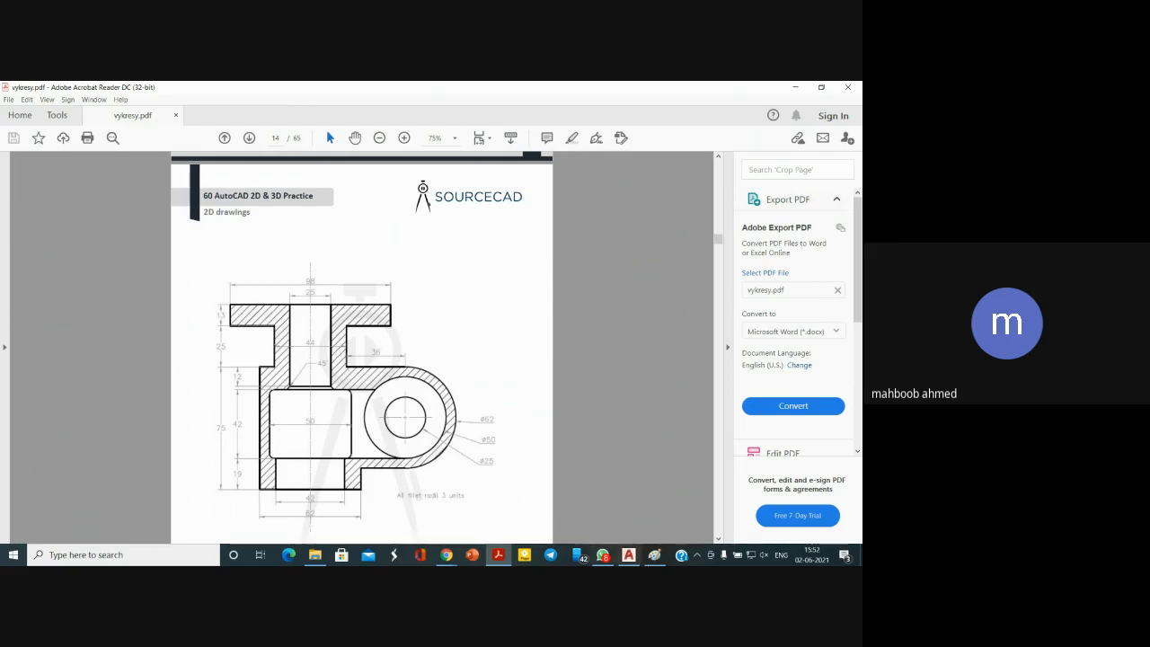
# Switch to AutoCAD and start the Line command in the drawing with the finished plate
pyautogui.click(630, 557)
pyautogui.click(12, 122)
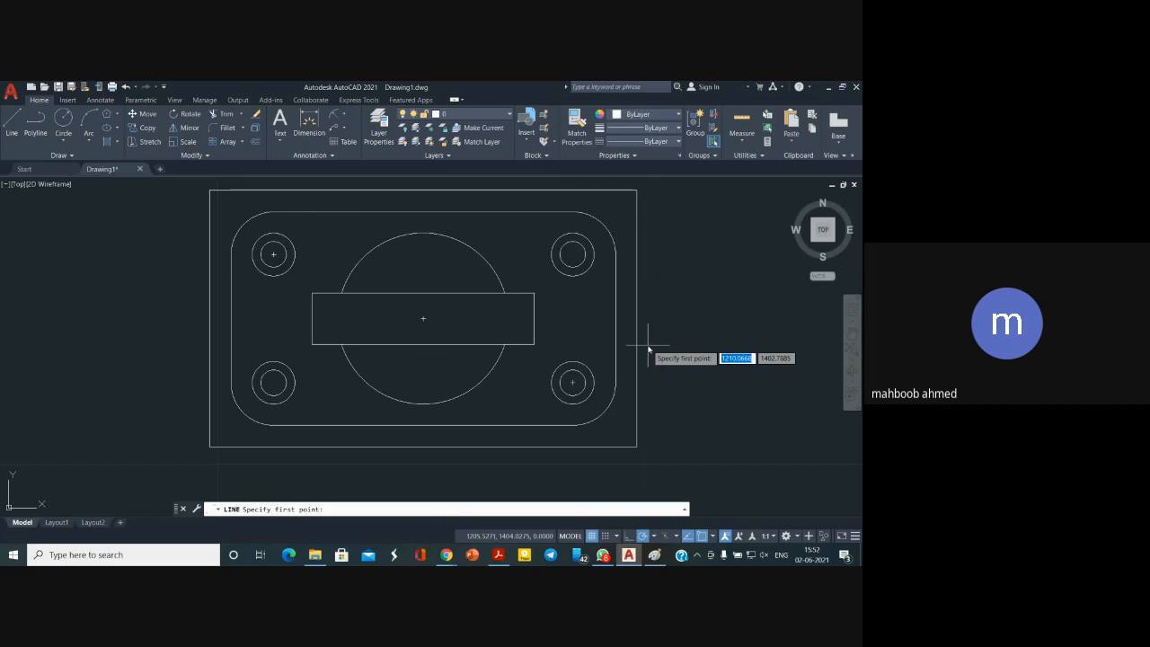
pyautogui.scroll(-2, 678, 326)
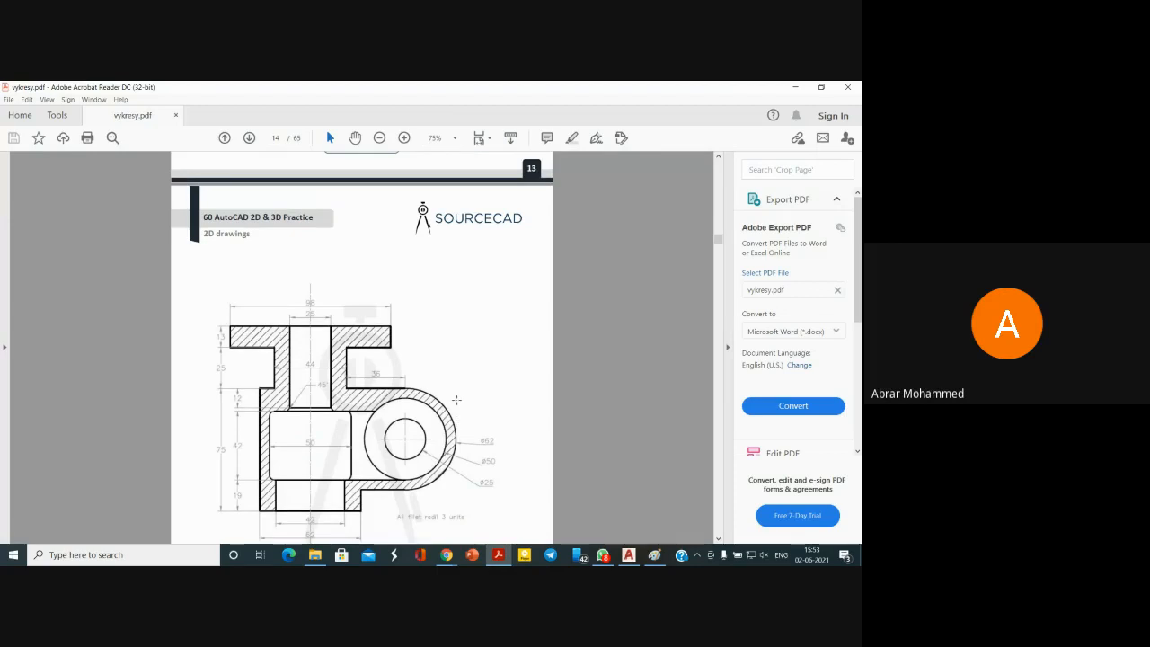
# Look back through the 2D exercise drawings in the PDF from page 14 to page 8
pyautogui.scroll(8, 456, 398)
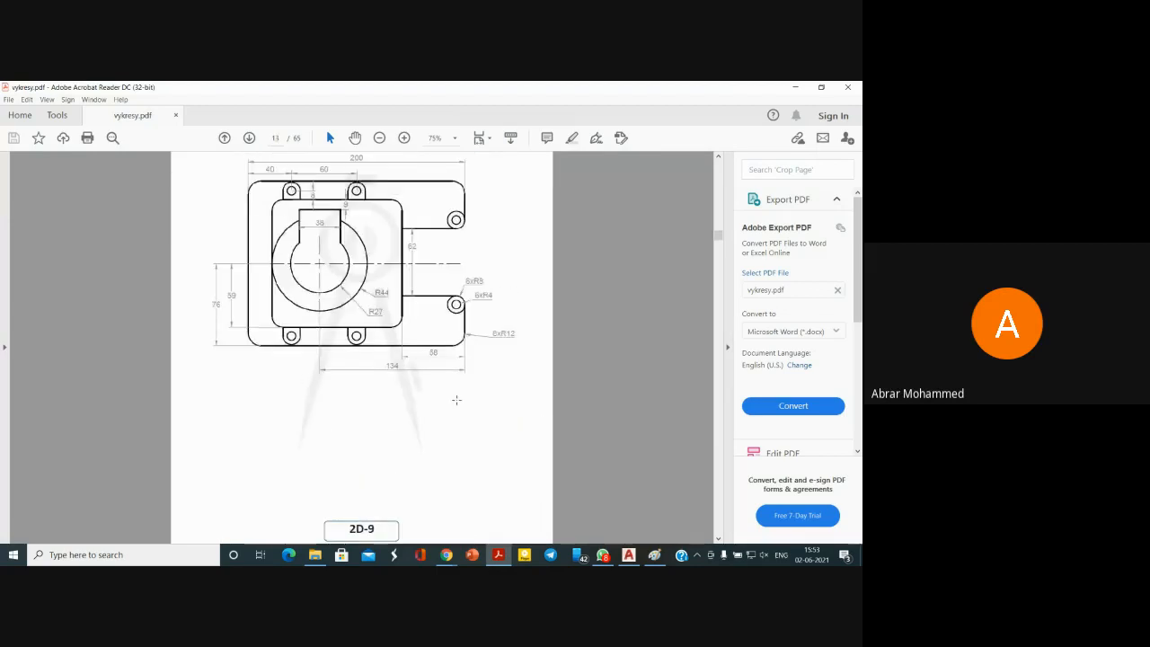
pyautogui.scroll(10, 457, 400)
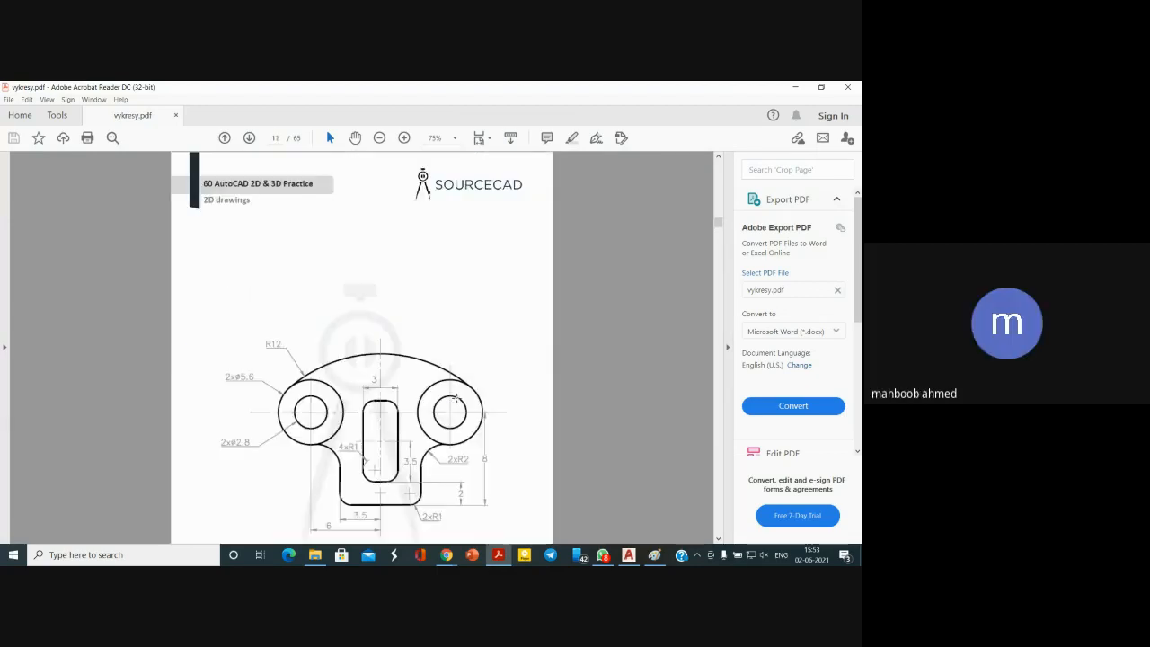
pyautogui.scroll(10, 457, 398)
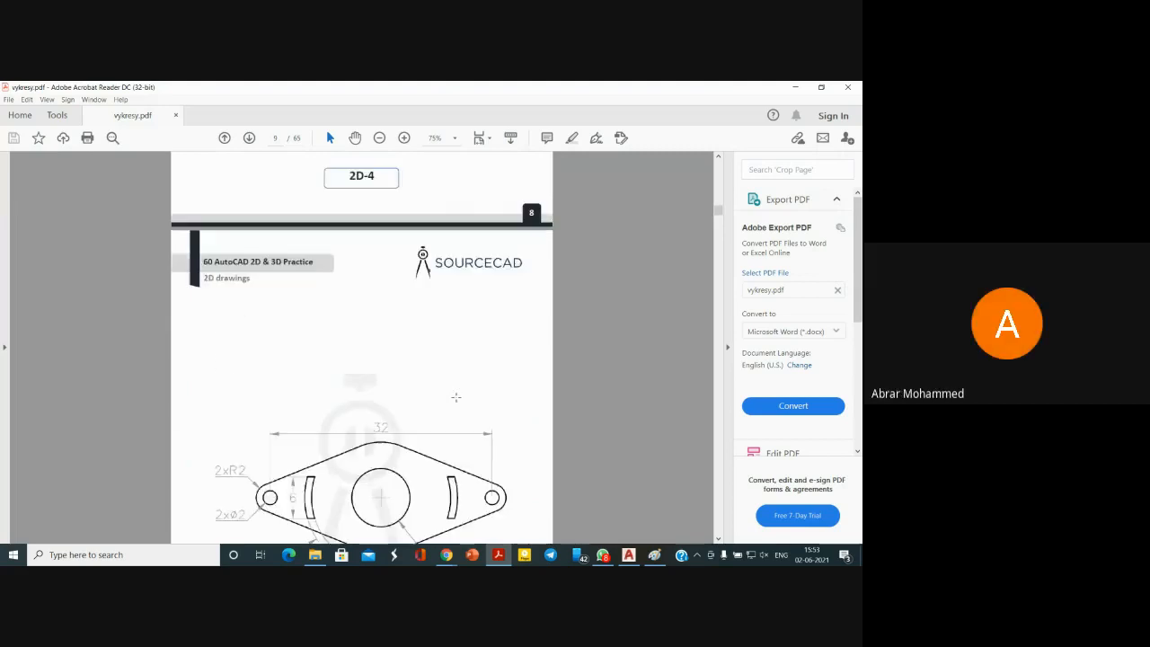
pyautogui.scroll(5, 456, 398)
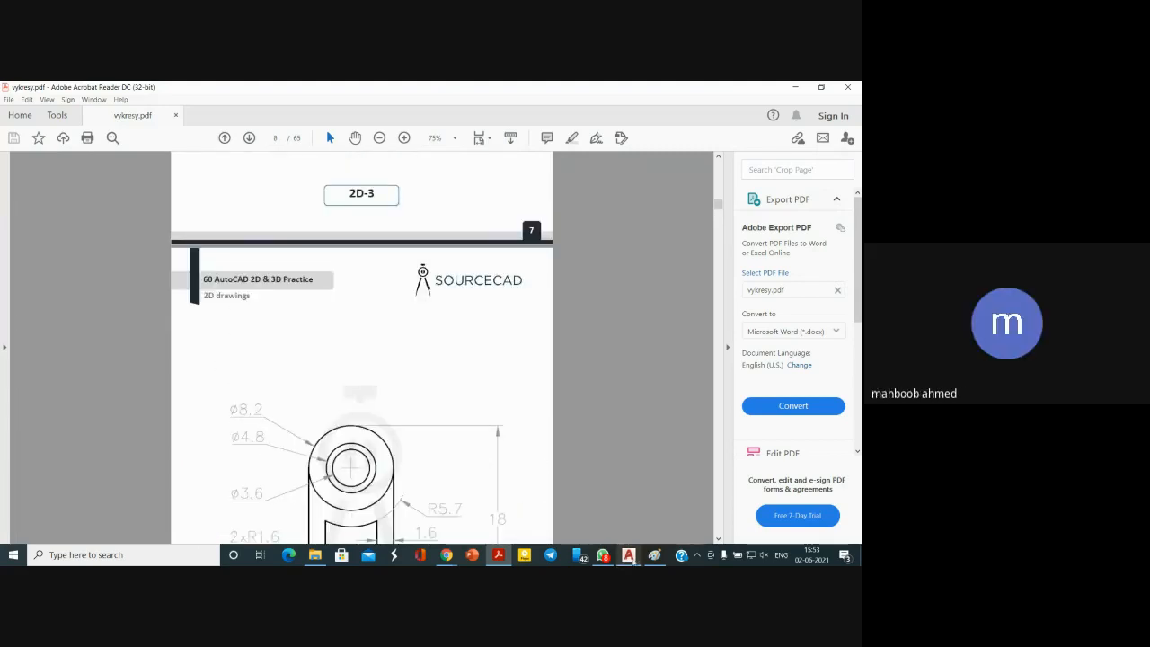
# Switch back to AutoCAD and examine the plate's place in the drawing area relative to the coordinate axes icon
pyautogui.hotkey('alt', 'Tab')
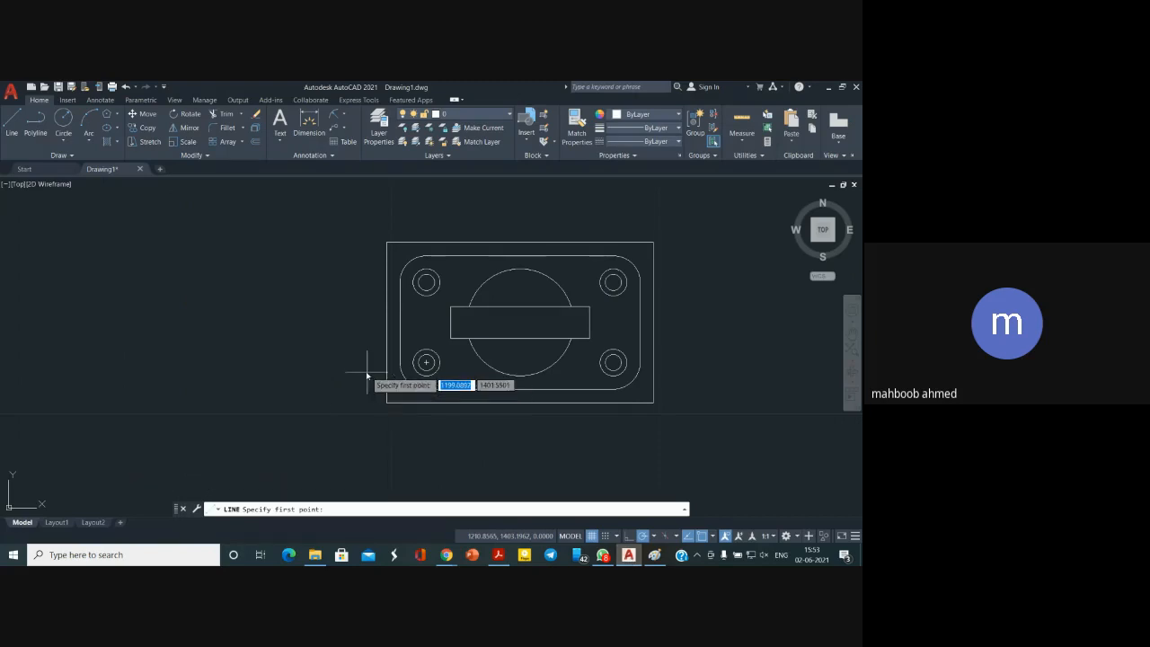
pyautogui.scroll(-6, 360, 369)
pyautogui.scroll(-4, 361, 369)
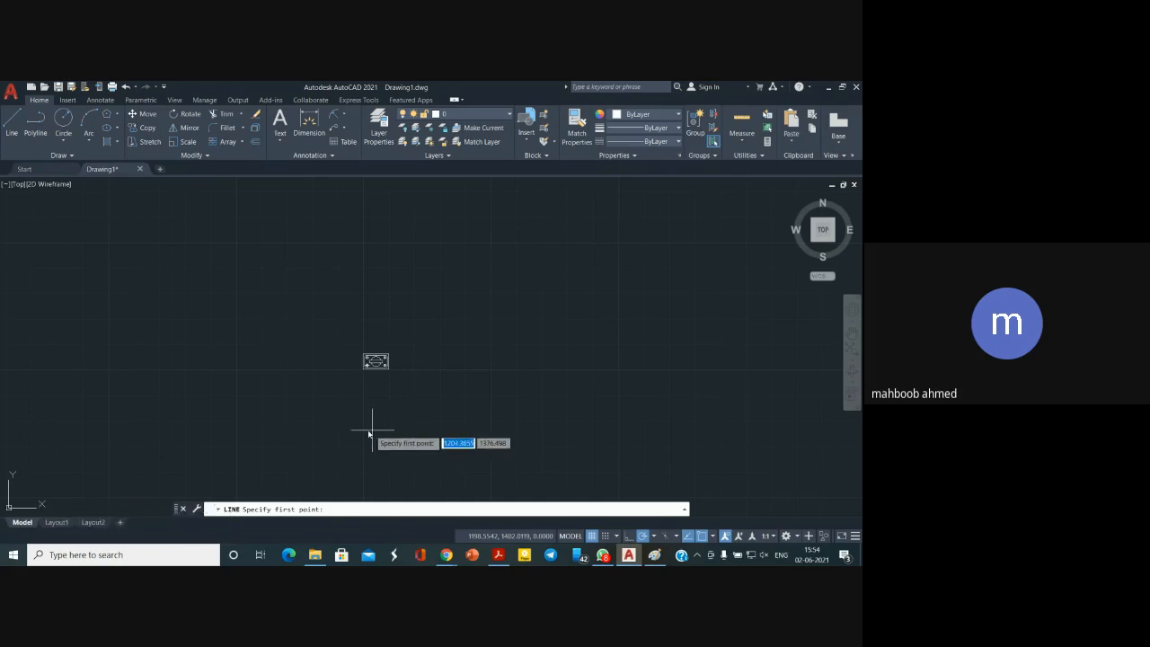
pyautogui.moveTo(64, 525)
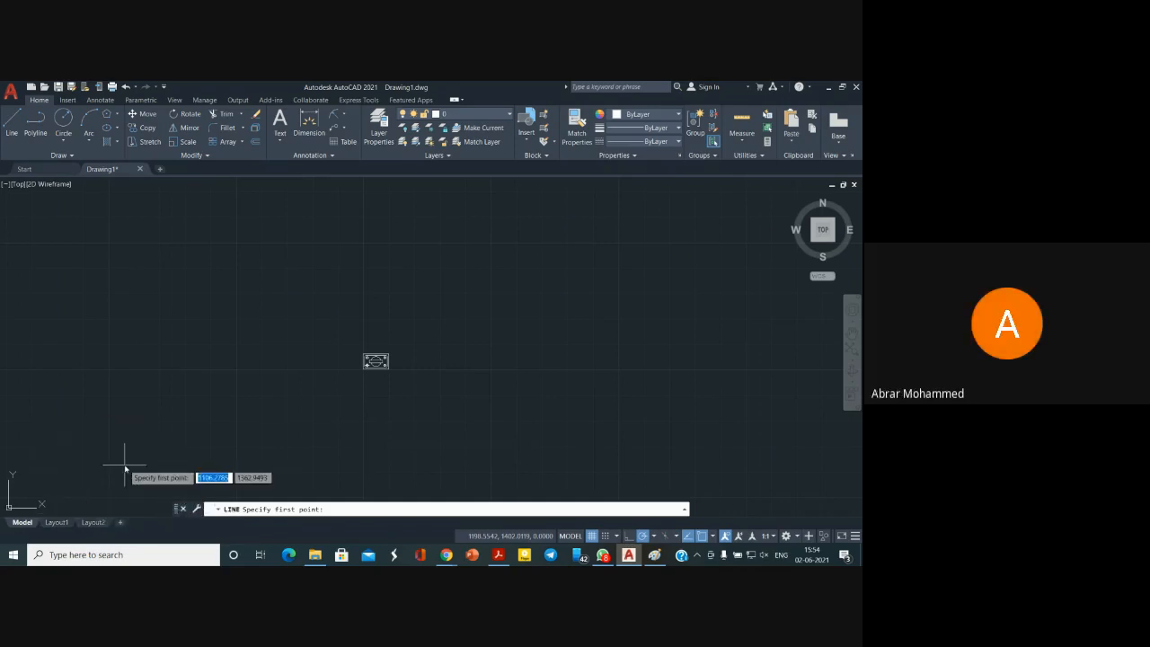
pyautogui.scroll(6, 393, 386)
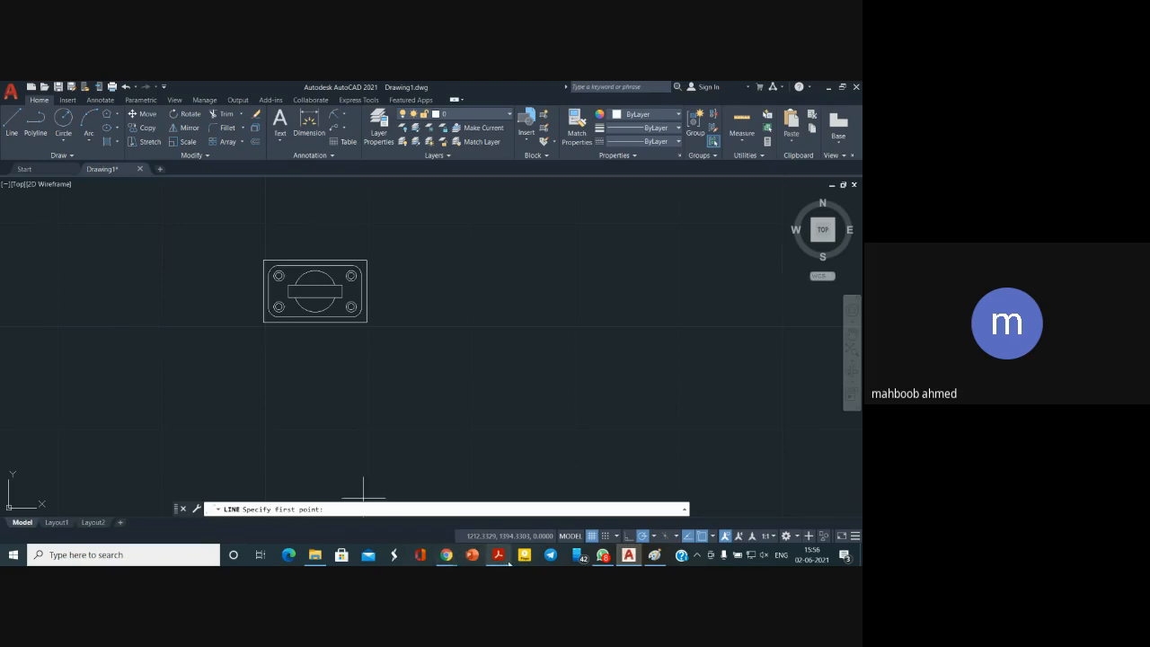
pyautogui.moveTo(508, 562)
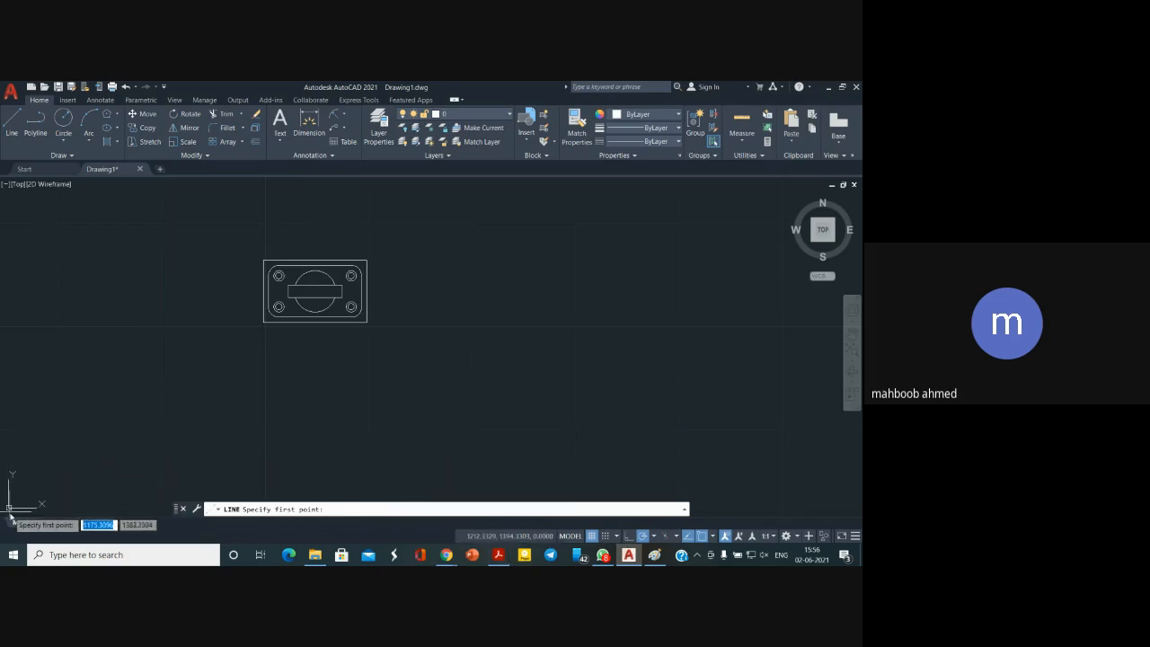
# Examine where the drawing origin lies relative to the drawn parts and return to a close view of the rectangular plate
pyautogui.scroll(-15, 430, 363)
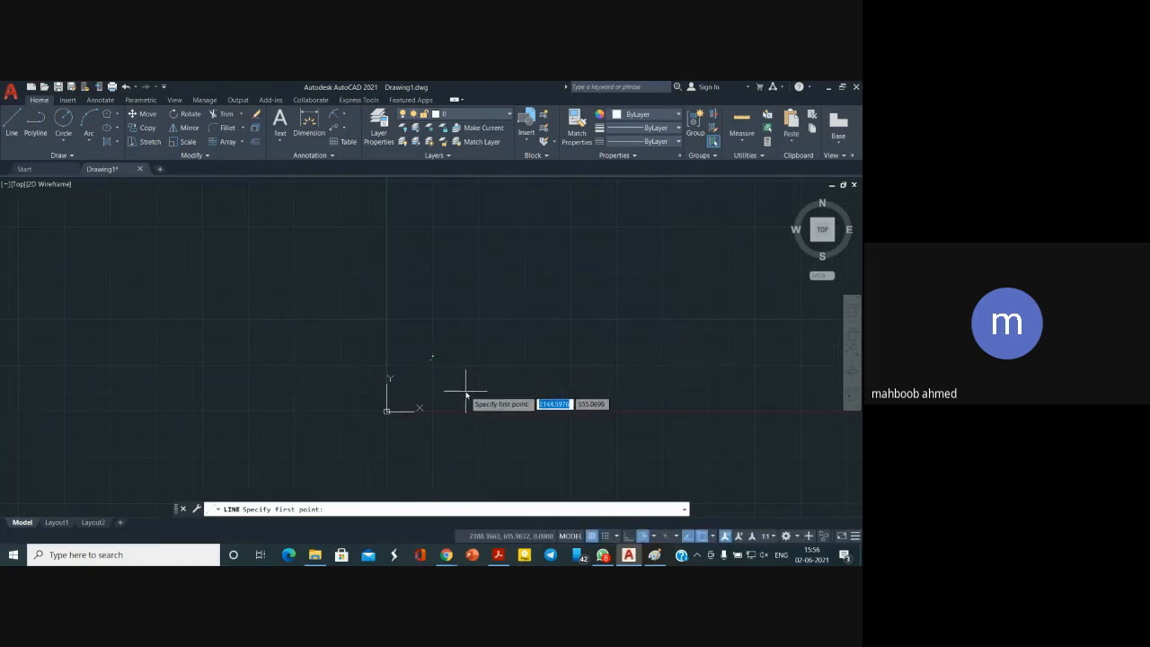
pyautogui.scroll(8, 465, 392)
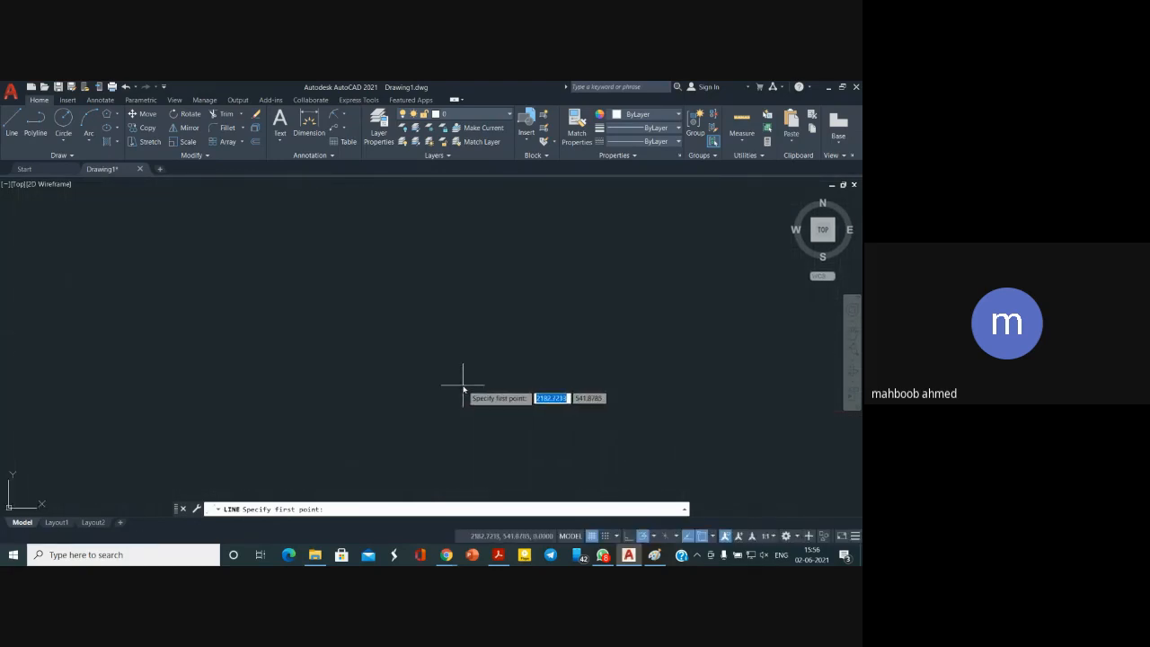
pyautogui.scroll(-3, 582, 391)
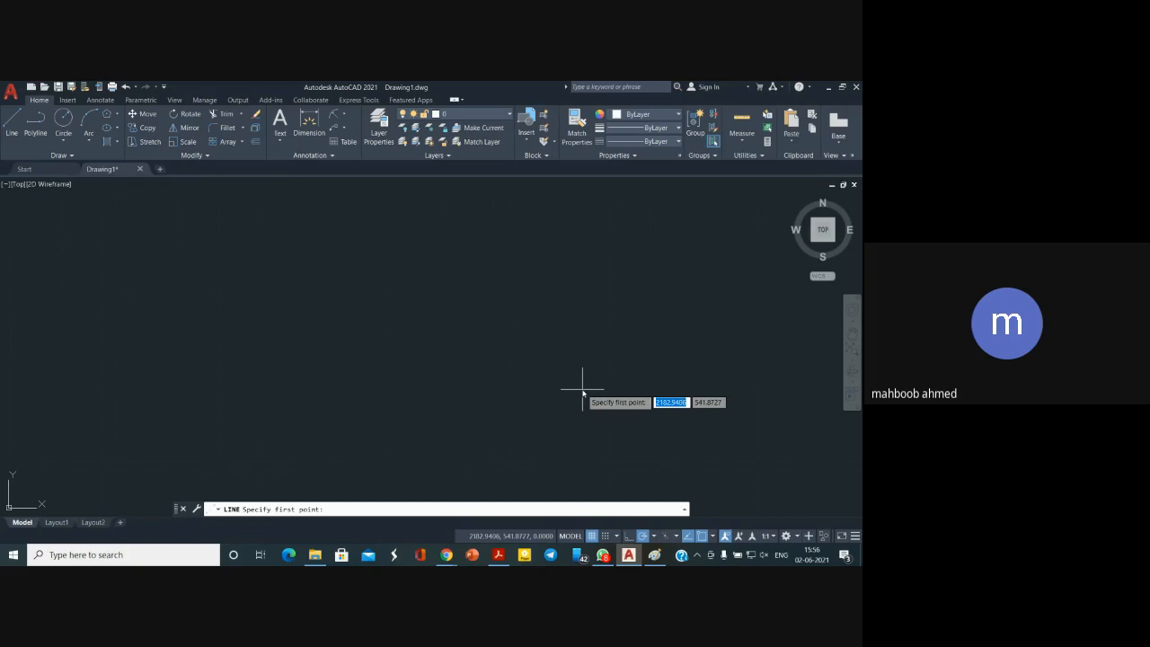
pyautogui.scroll(-4, 583, 391)
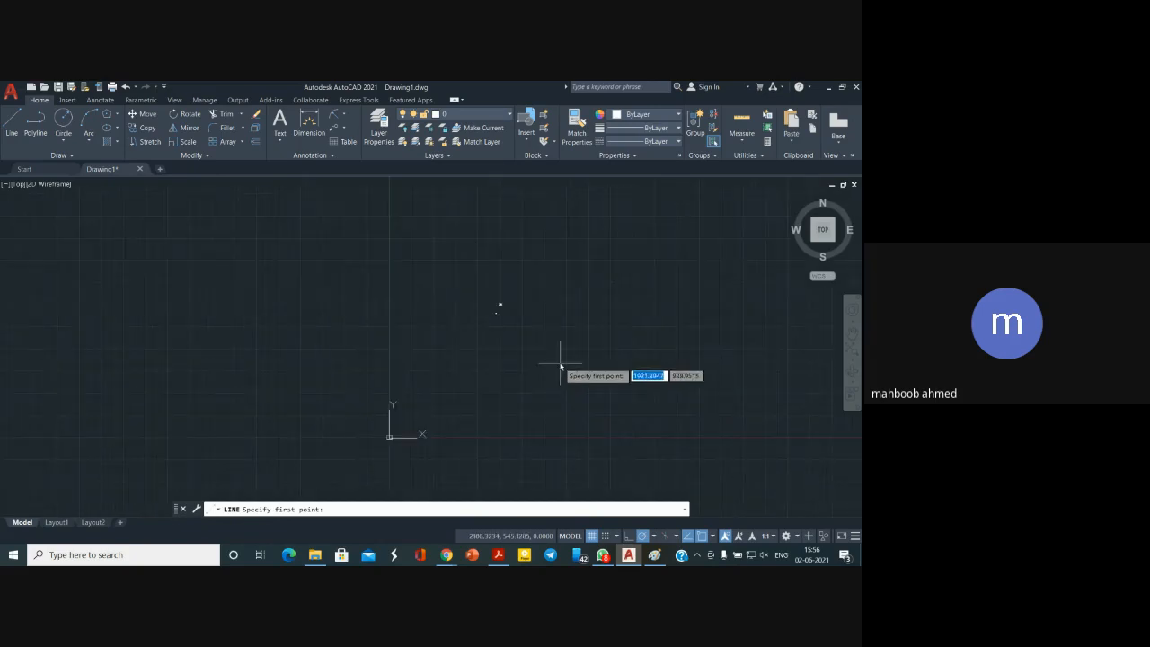
pyautogui.scroll(-5, 492, 305)
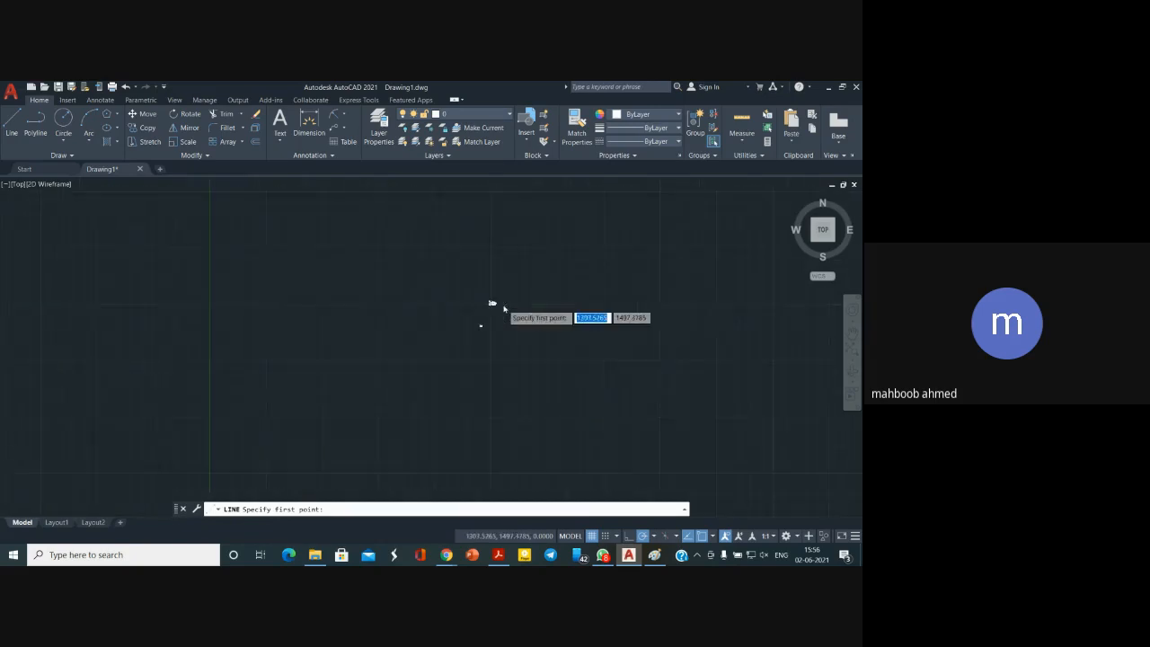
pyautogui.scroll(3, 476, 310)
pyautogui.scroll(-5, 475, 313)
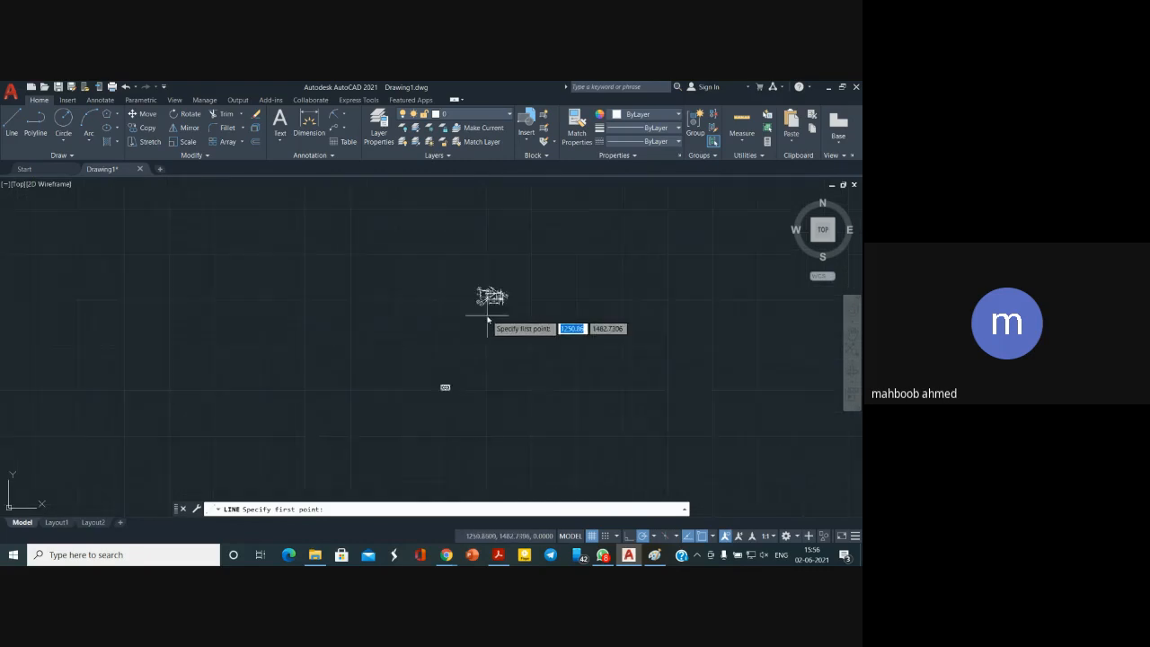
pyautogui.scroll(3, 447, 389)
pyautogui.scroll(8, 447, 389)
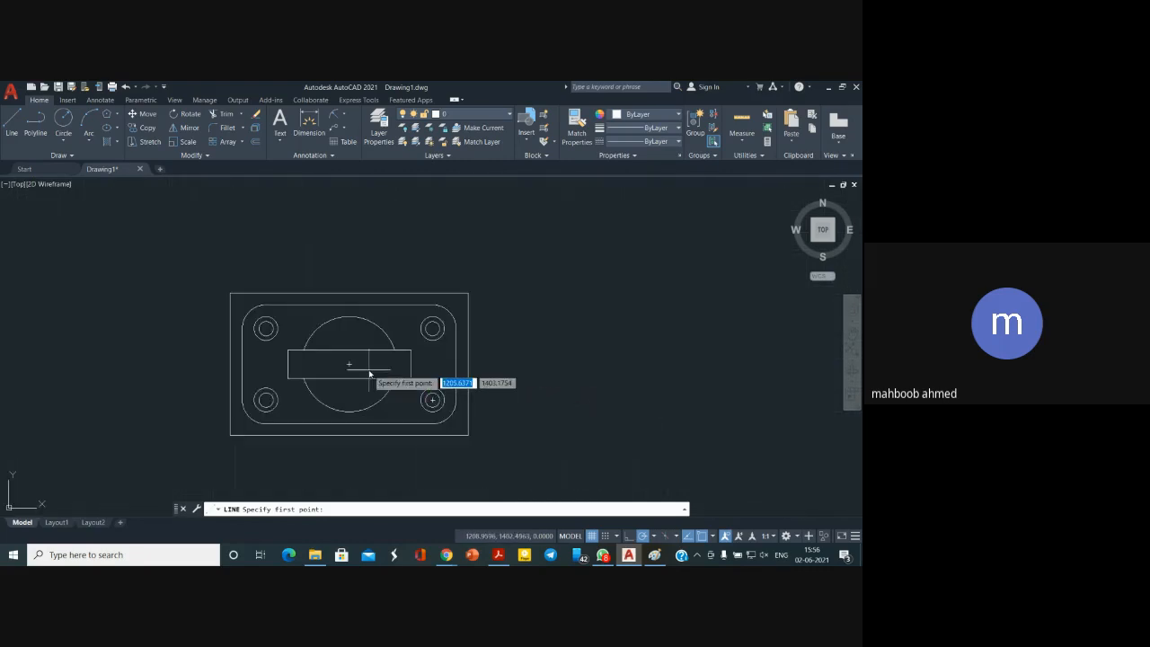
pyautogui.moveTo(370, 370)
pyautogui.mouseDown(button='middle')
pyautogui.moveTo(521, 350)
pyautogui.moveTo(486, 360)
pyautogui.mouseUp(button='middle')
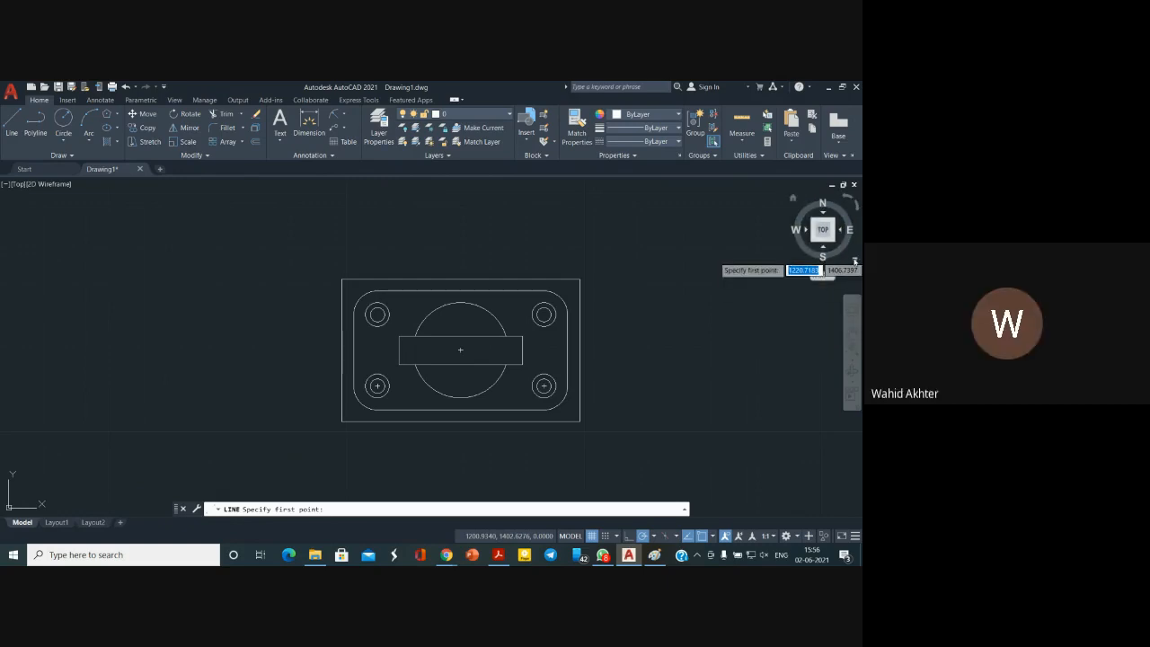
# Examine the drawing in the Front, Back, Right and Bottom views with the ViewCube and return to the Top view
pyautogui.rightClick(855, 261)
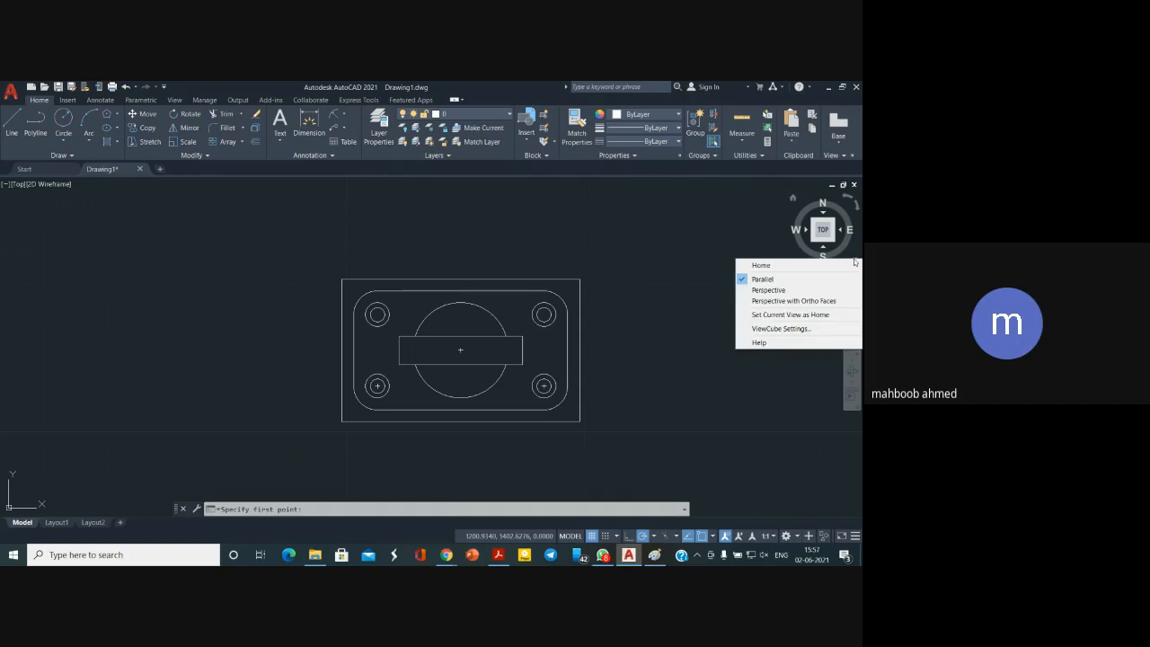
pyautogui.click(762, 244)
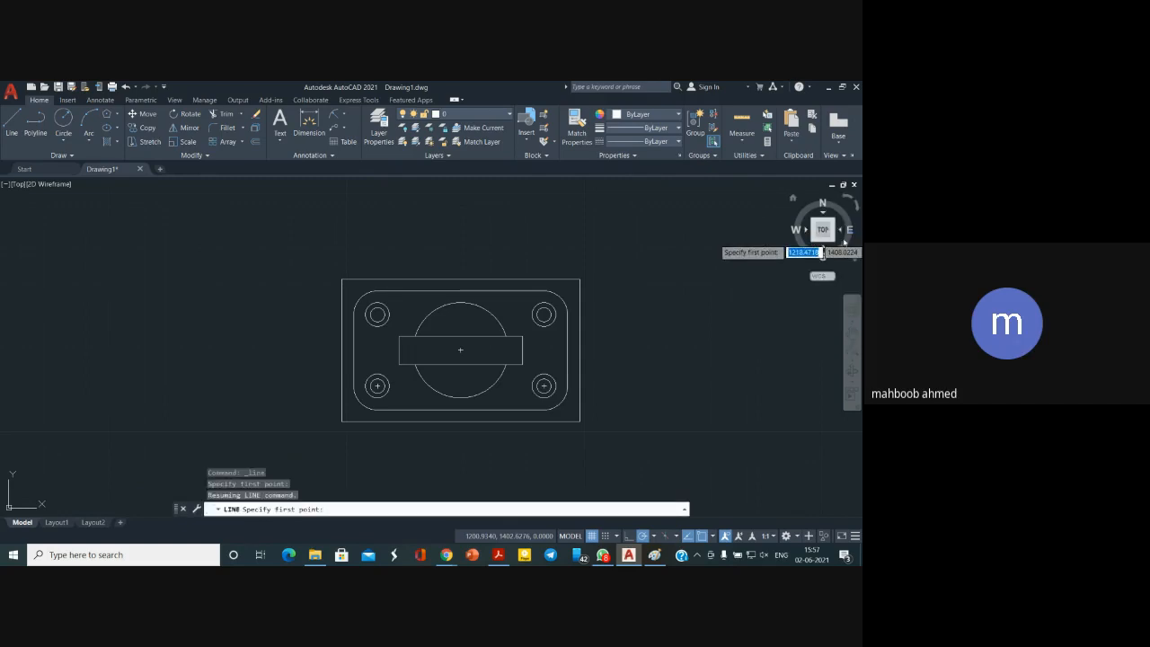
pyautogui.click(825, 233)
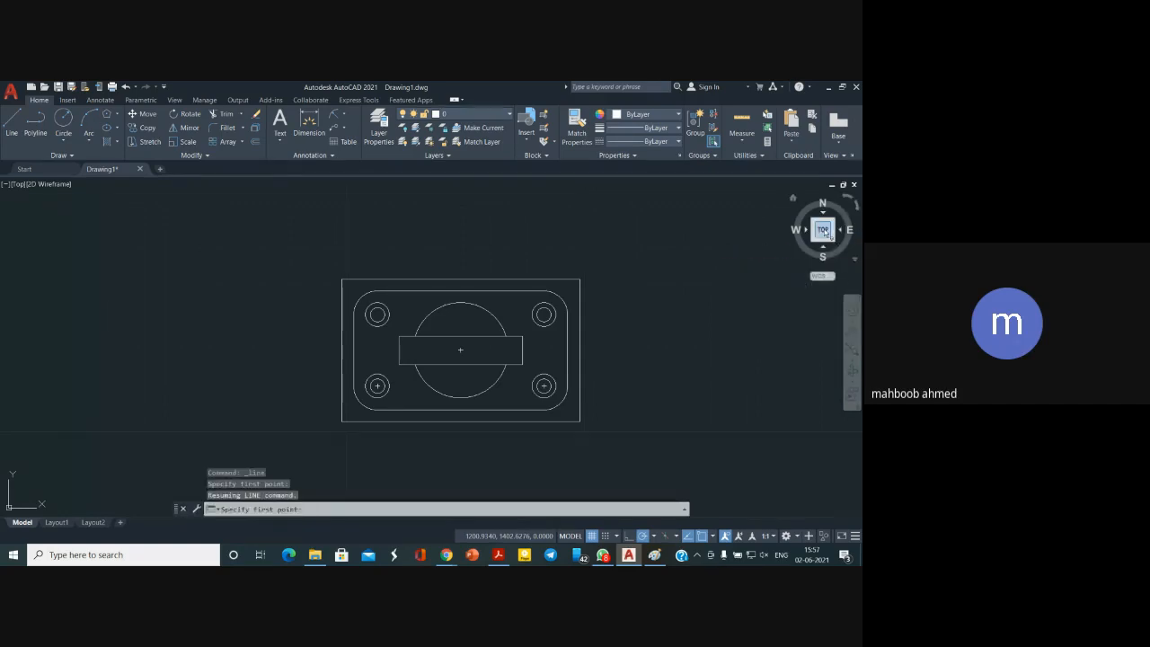
pyautogui.click(823, 251)
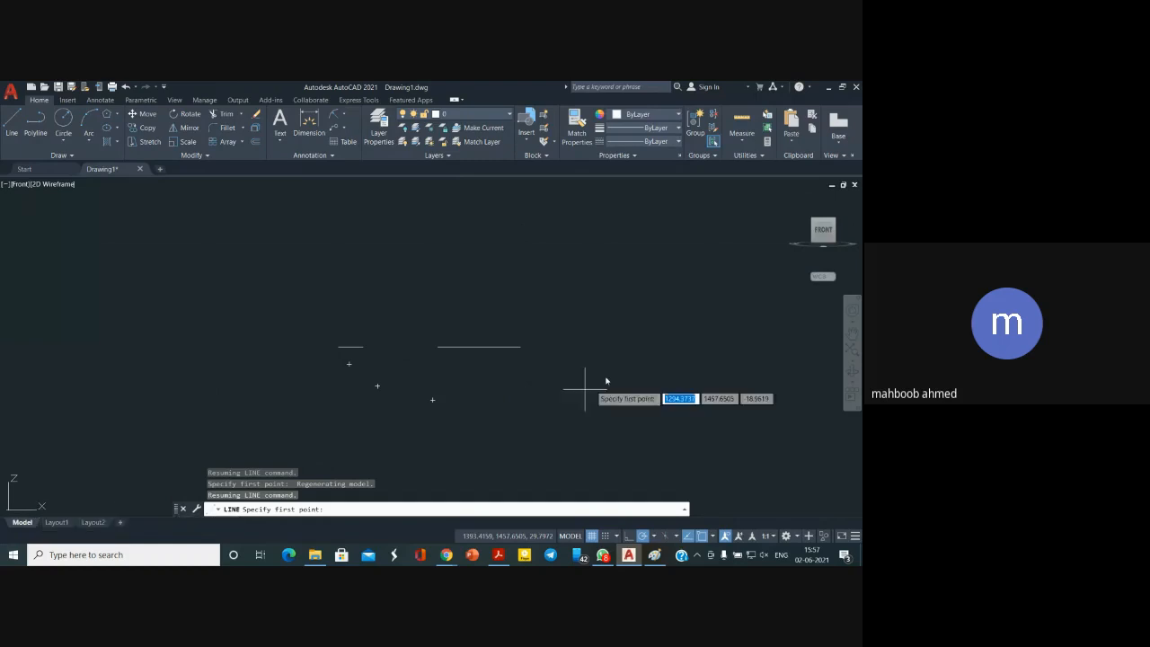
pyautogui.click(824, 216)
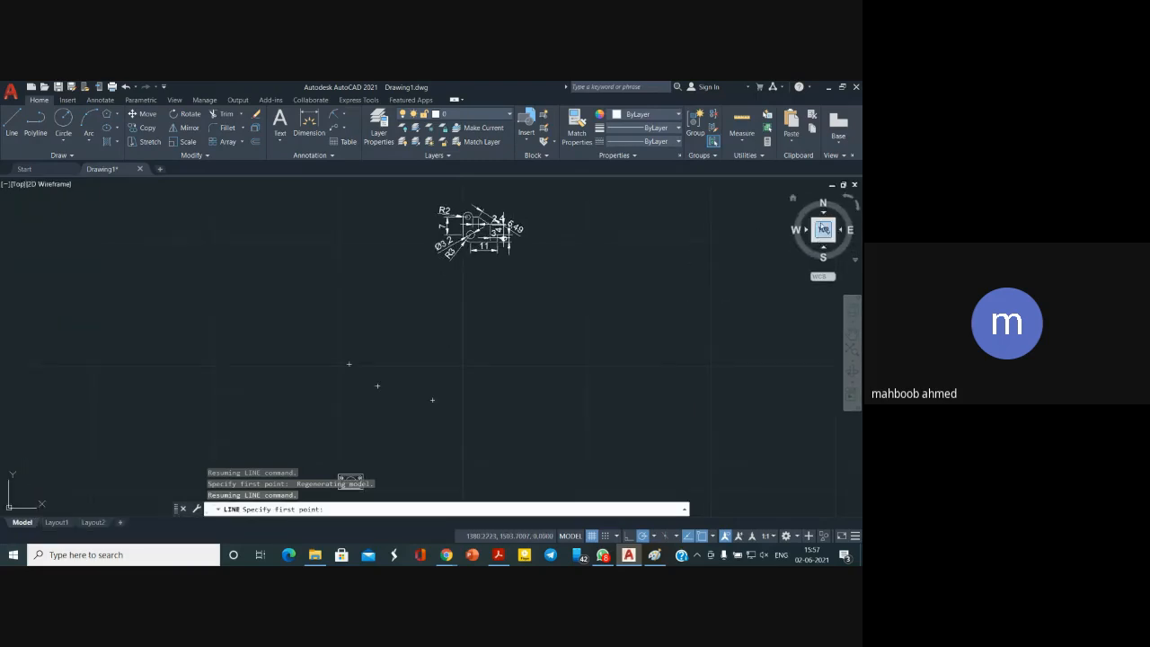
pyautogui.click(823, 216)
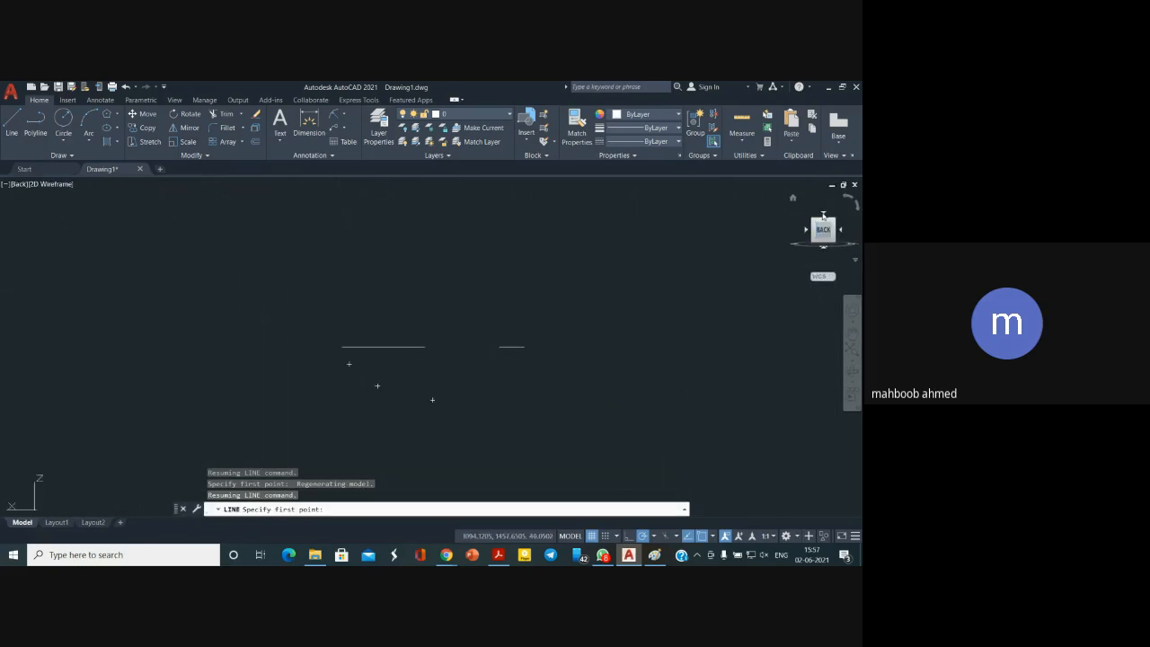
pyautogui.click(806, 230)
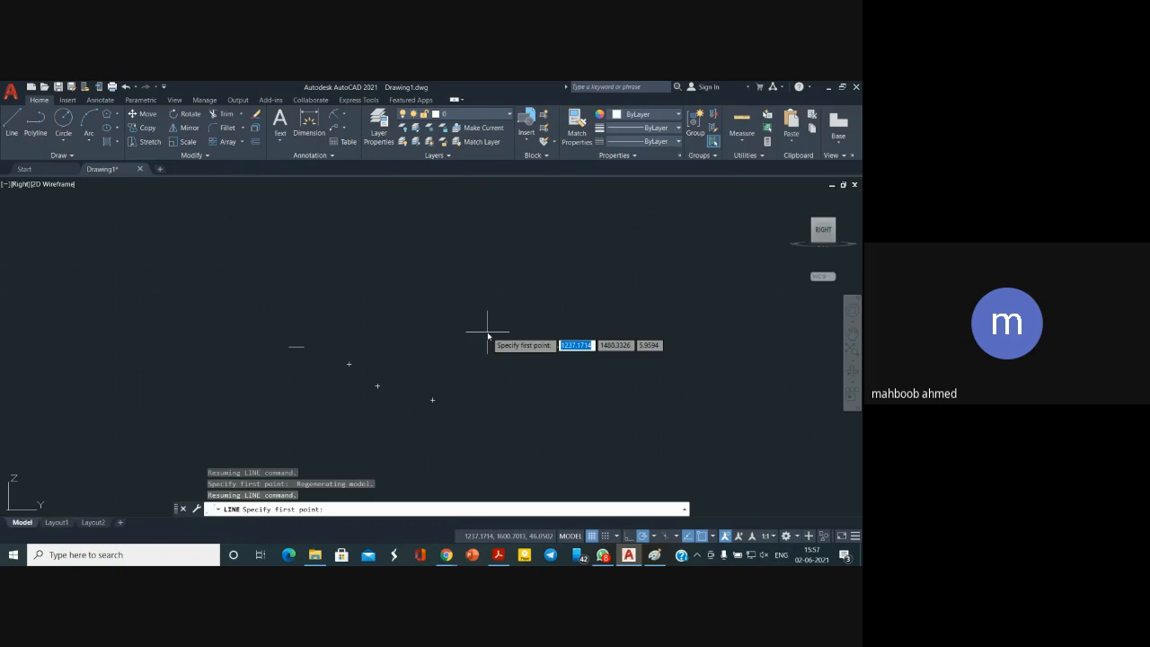
pyautogui.click(823, 244)
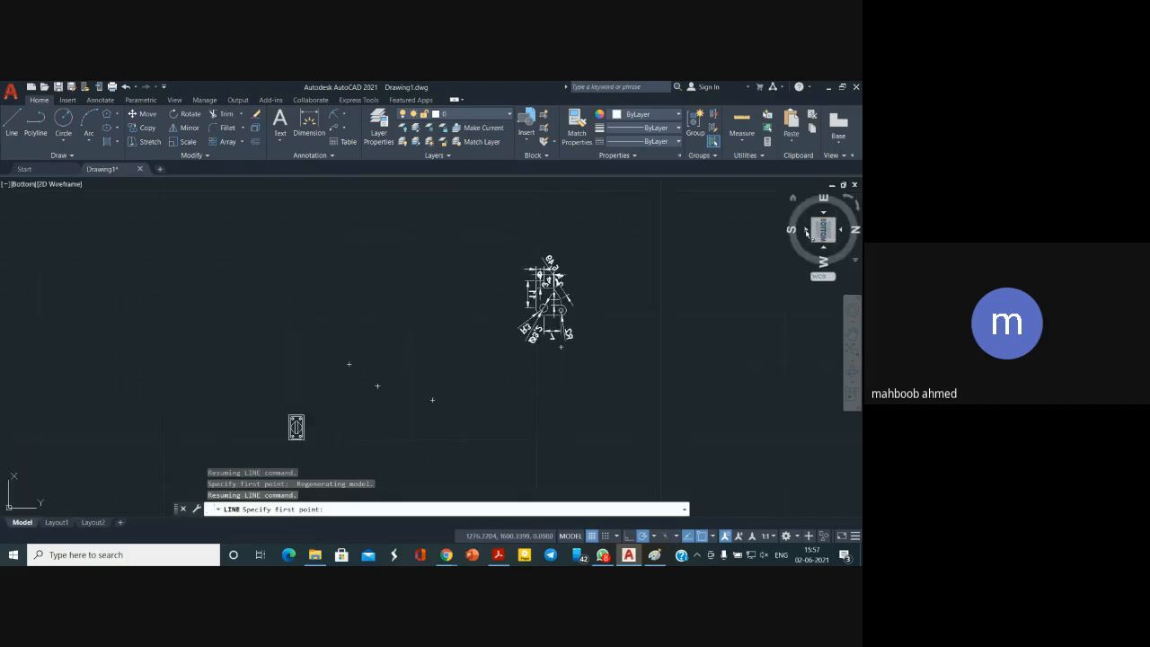
pyautogui.click(806, 230)
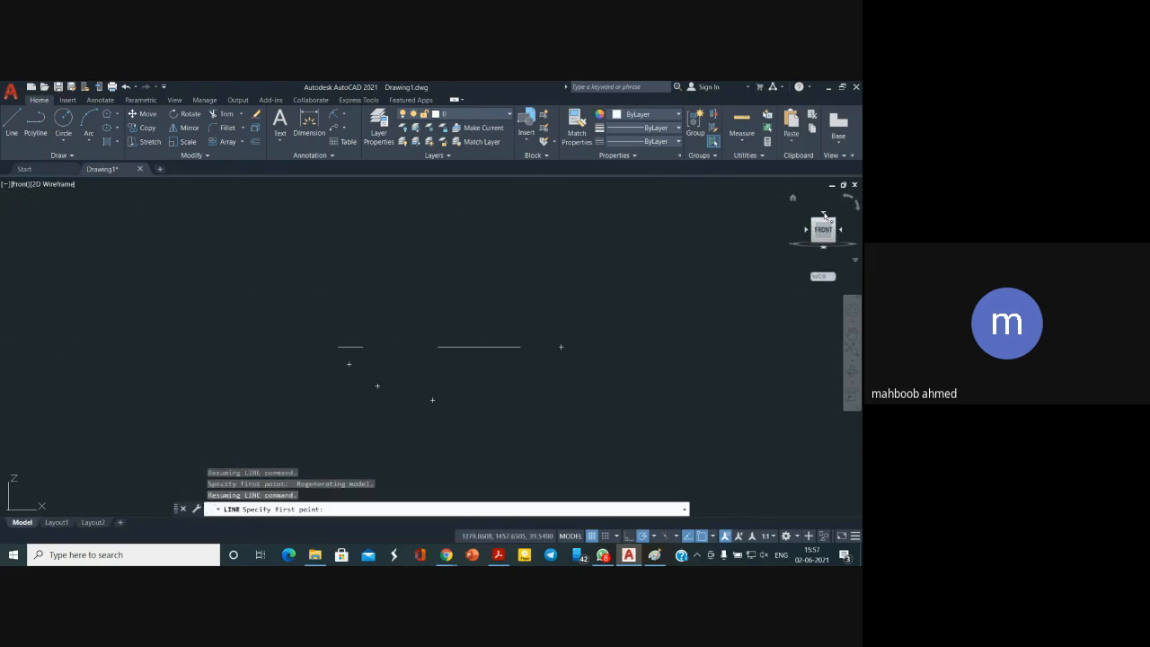
pyautogui.click(824, 216)
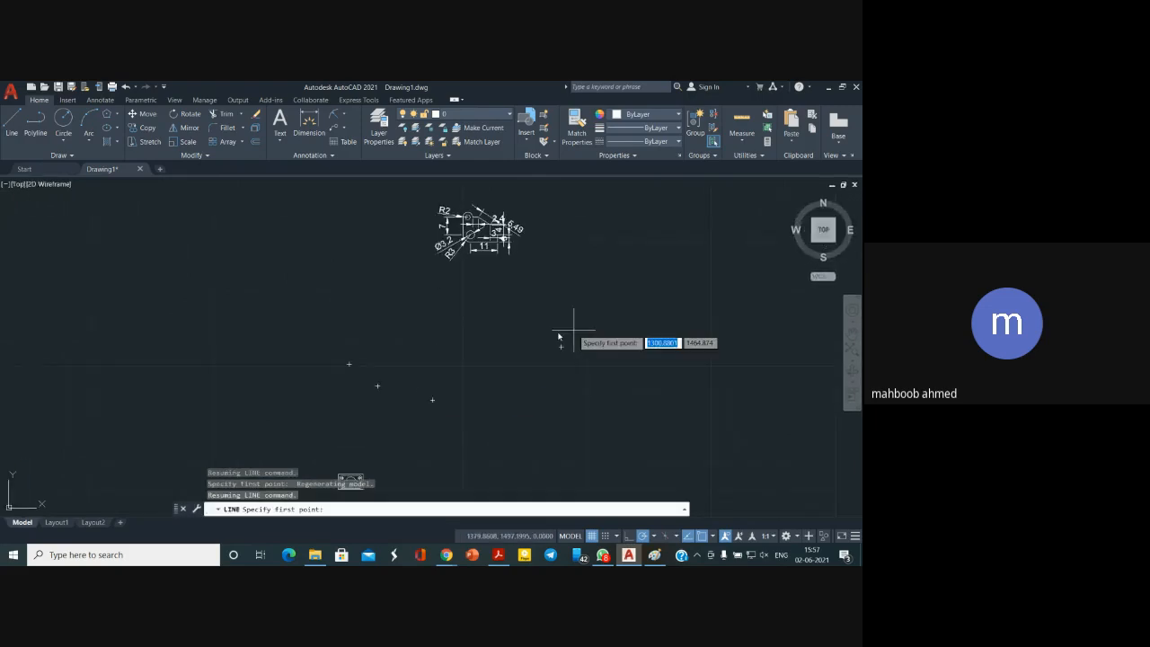
# Return to a close view of the rectangular plate with the four corner holes
pyautogui.moveTo(394, 431); pyautogui.dragTo(423, 314, button='middle')
pyautogui.scroll(6, 415, 349)
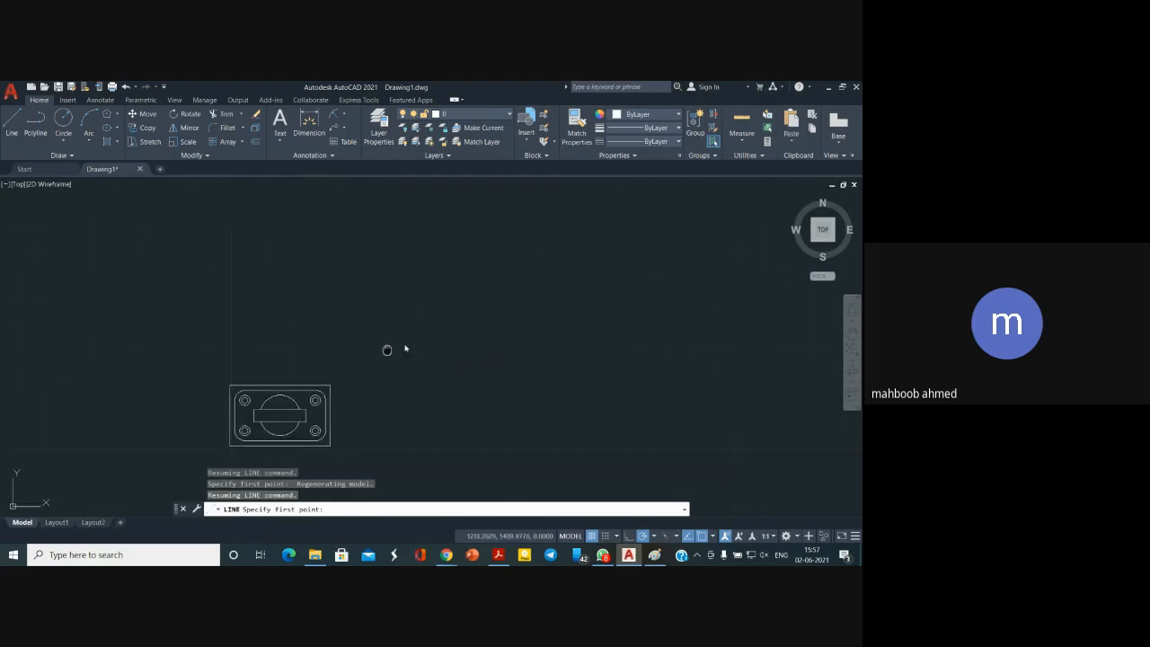
pyautogui.moveTo(387, 349); pyautogui.dragTo(536, 290, button='middle')
pyautogui.scroll(4, 464, 361)
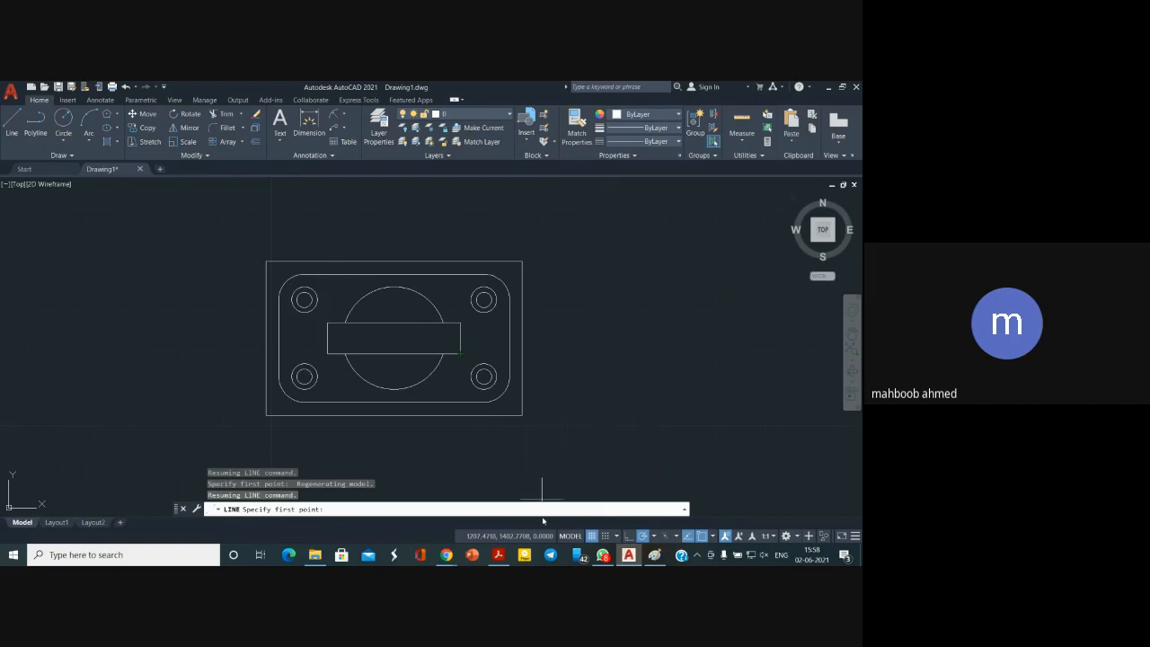
# Switch to the Google Meet call and check the chat messages and the participant list
pyautogui.moveTo(447, 557)
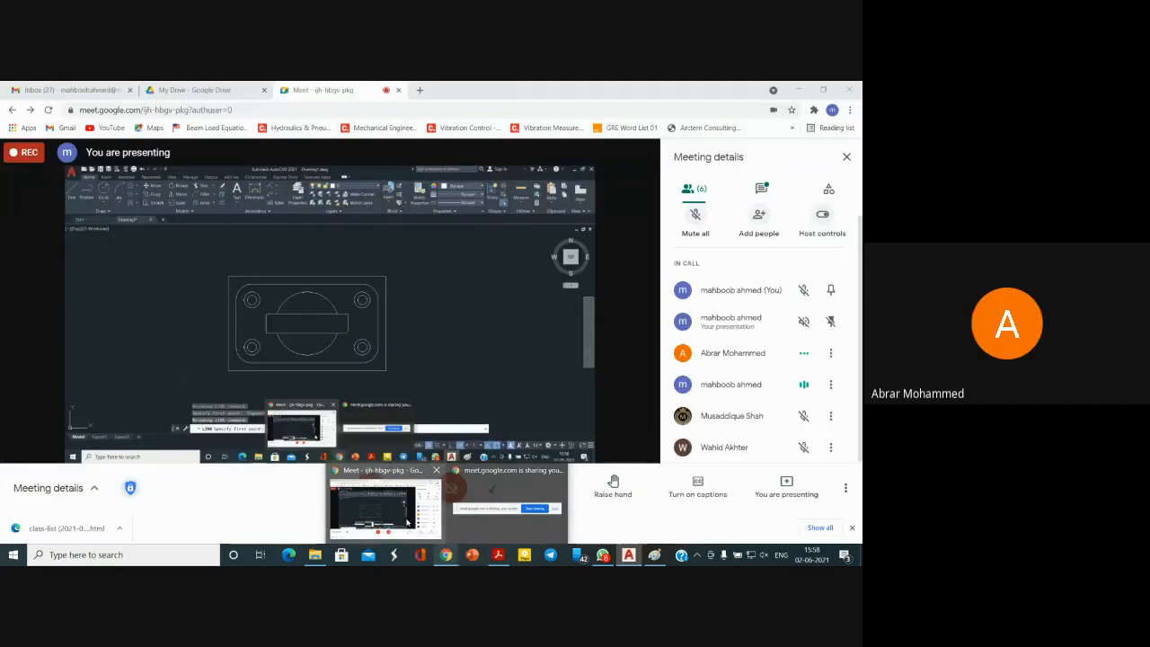
pyautogui.click(407, 522)
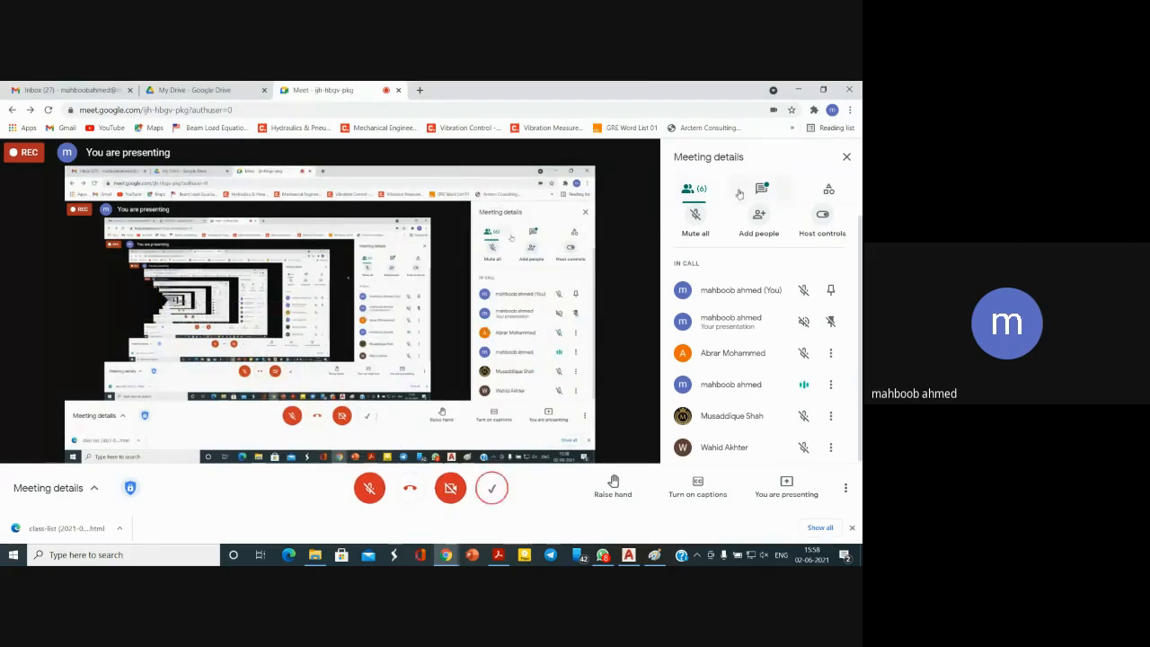
pyautogui.click(752, 191)
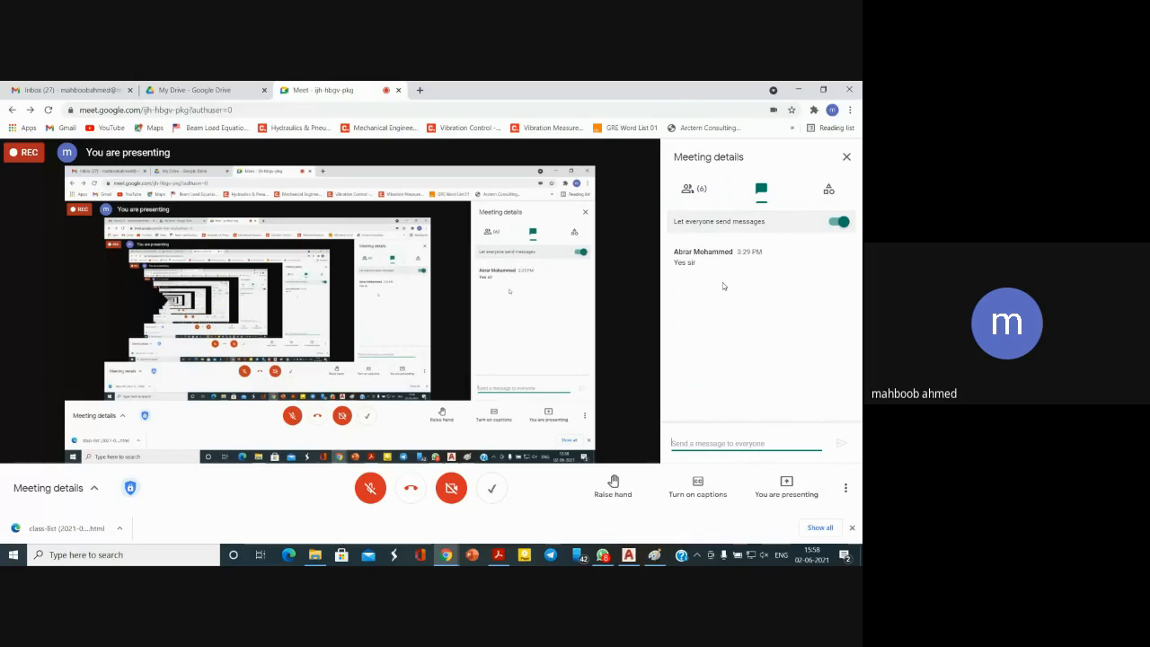
pyautogui.click(692, 190)
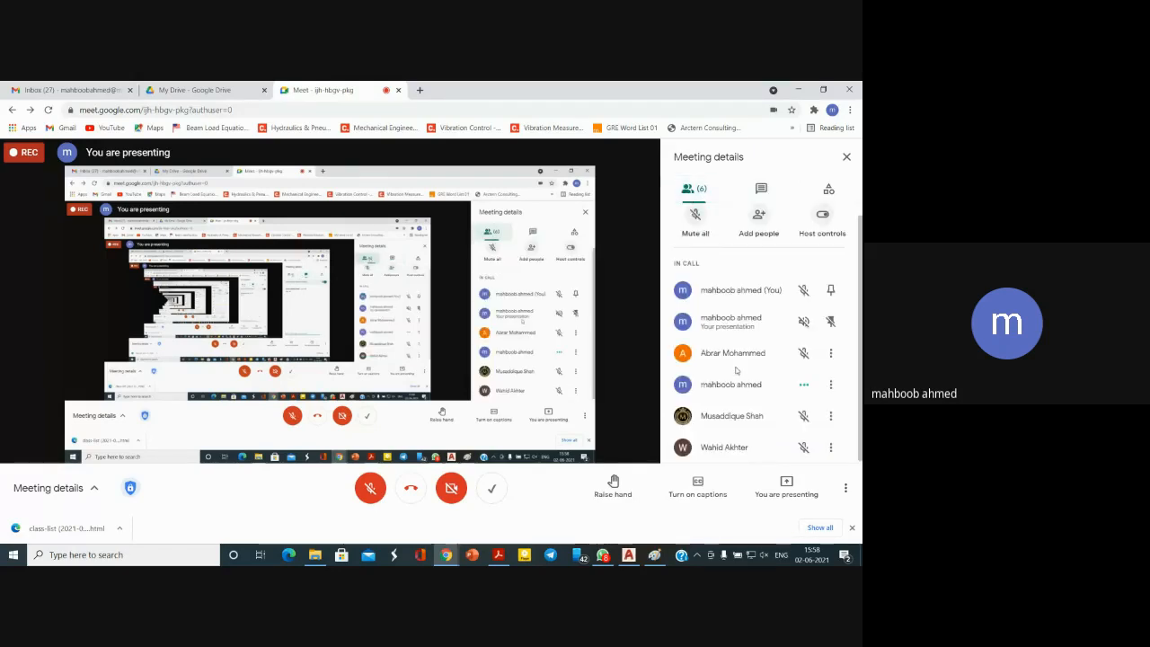
# Switch to the exercise PDF in Acrobat Reader and examine the dimensioned bracket drawing on page 8 at 100% zoom
pyautogui.click(498, 554)
pyautogui.click(405, 137)
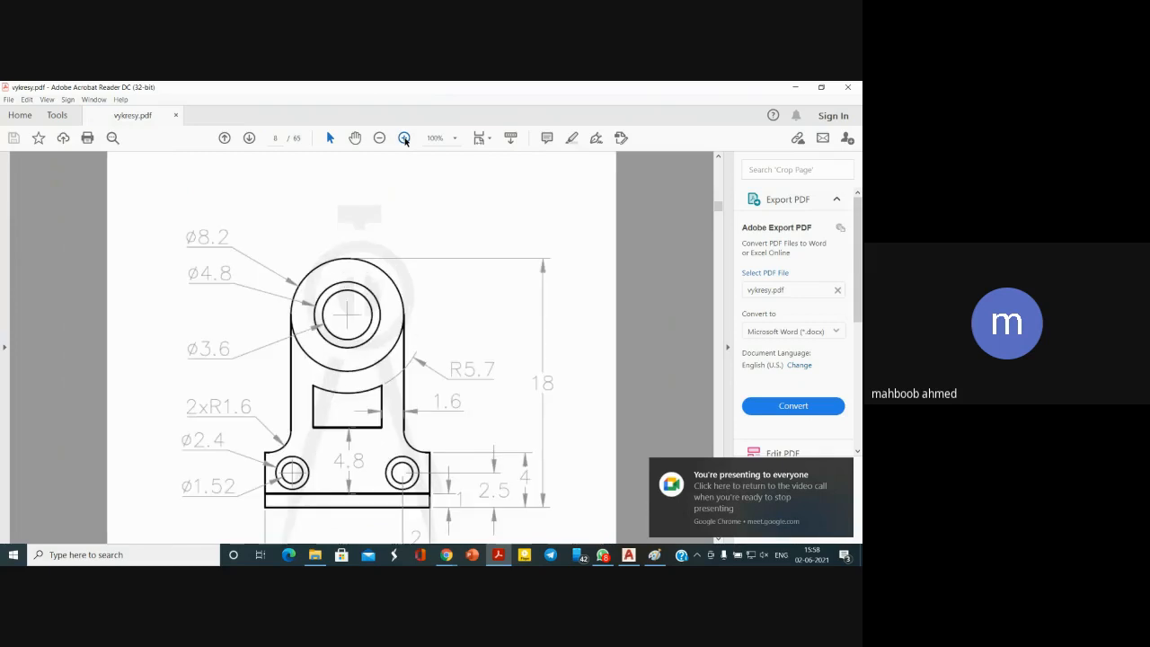
pyautogui.scroll(-1, 488, 374)
pyautogui.scroll(-1, 488, 375)
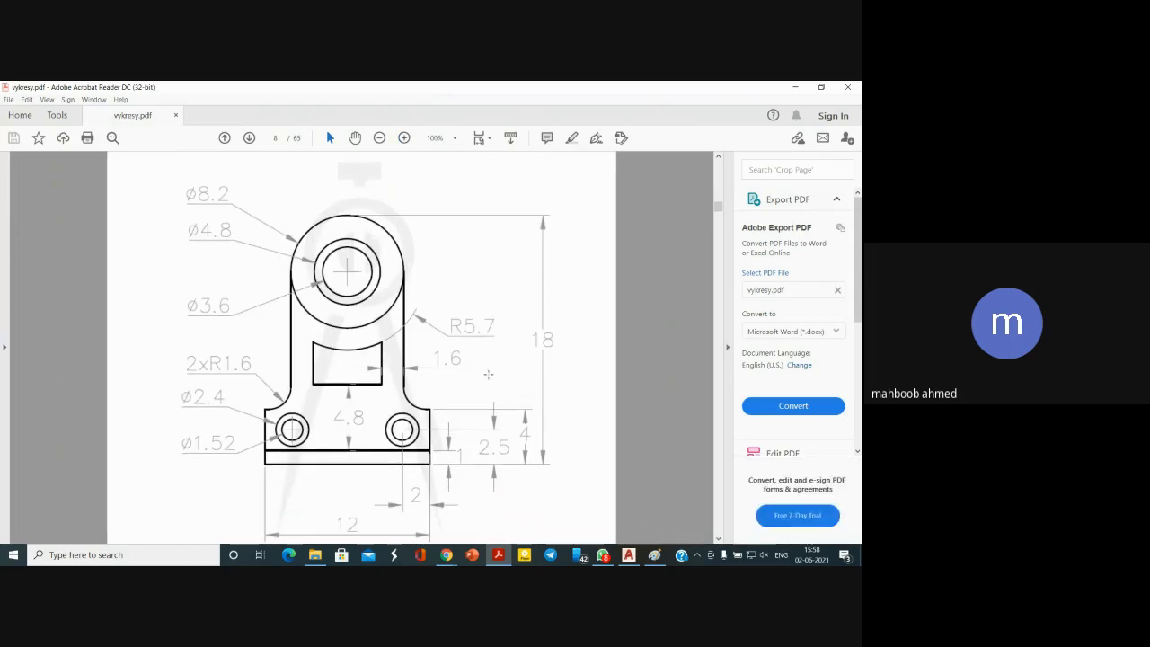
pyautogui.scroll(-1, 531, 335)
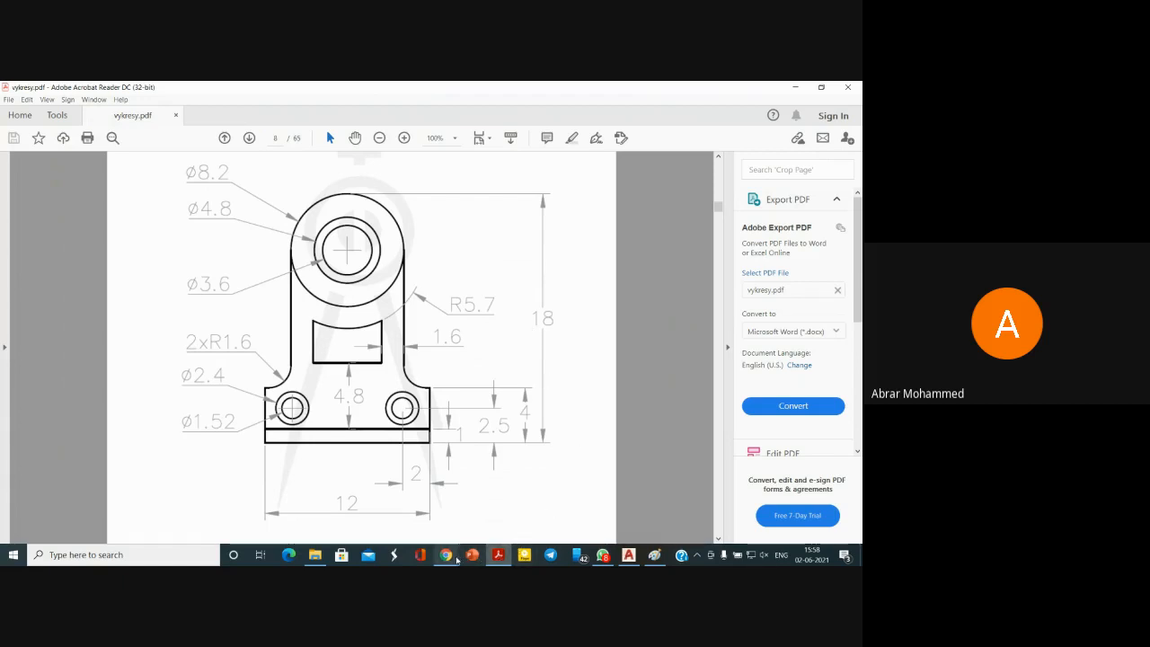
# Return to the Google Meet call and stop the meeting recording
pyautogui.moveTo(446, 555)
pyautogui.click(416, 530)
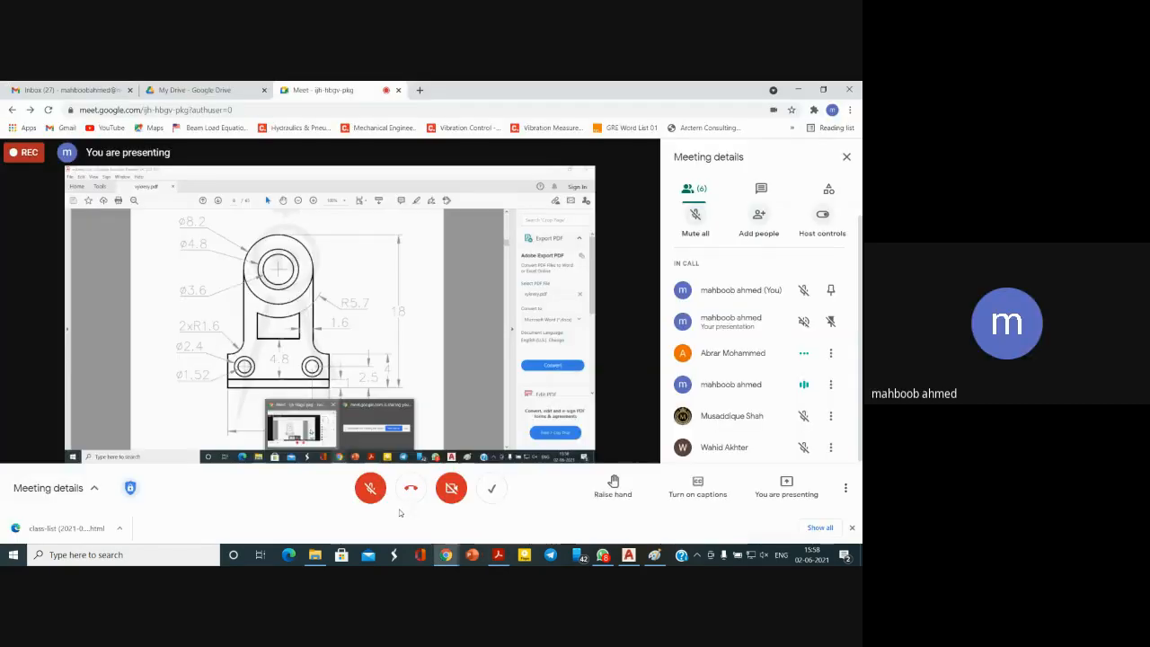
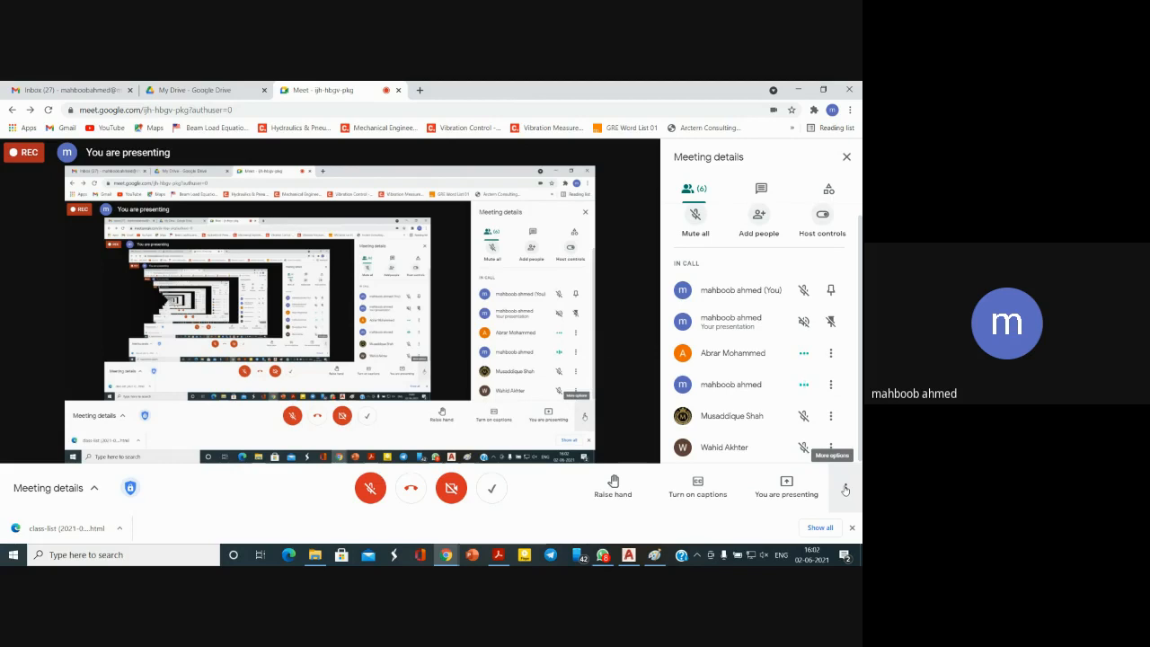
pyautogui.click(845, 488)
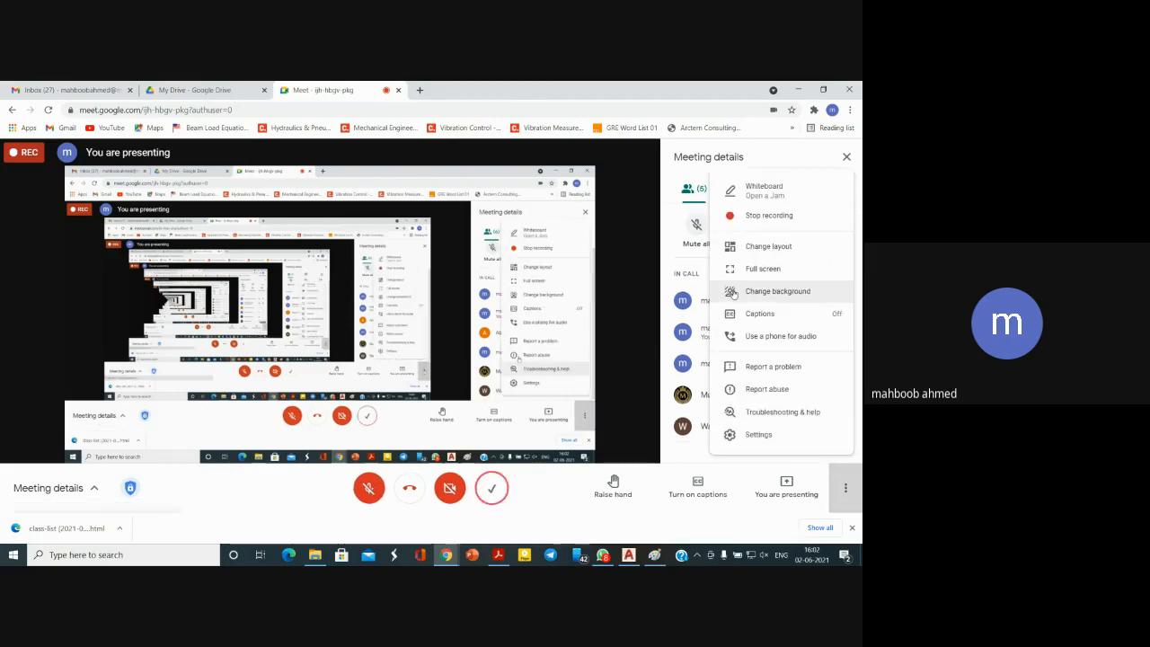
pyautogui.click(744, 216)
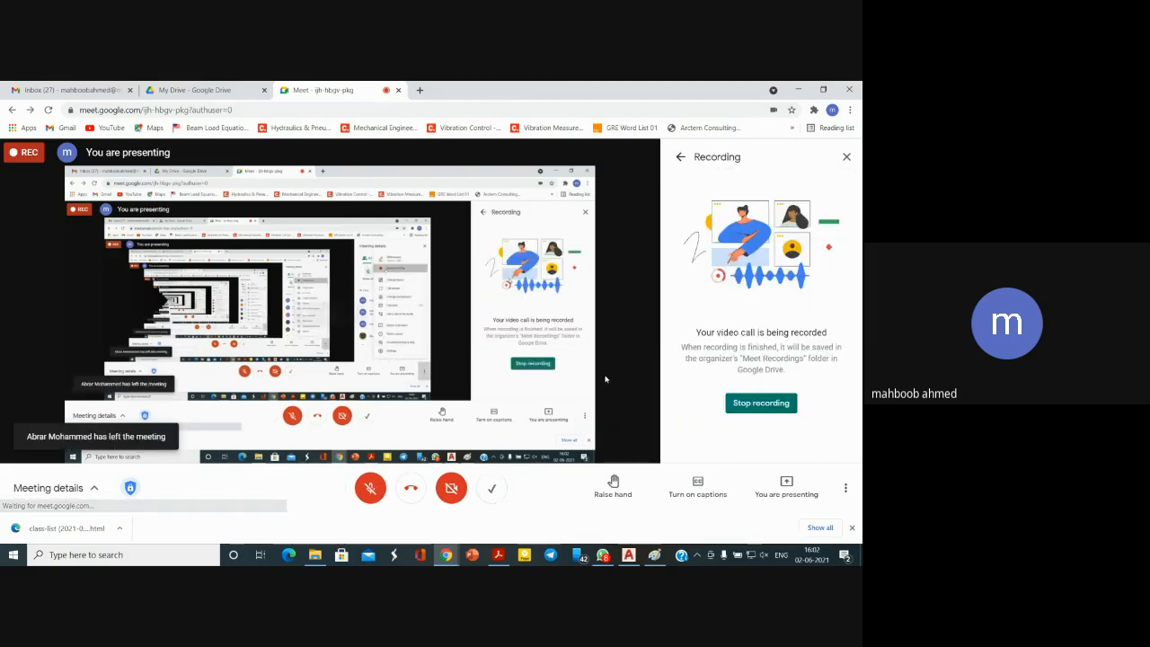
pyautogui.click(743, 406)
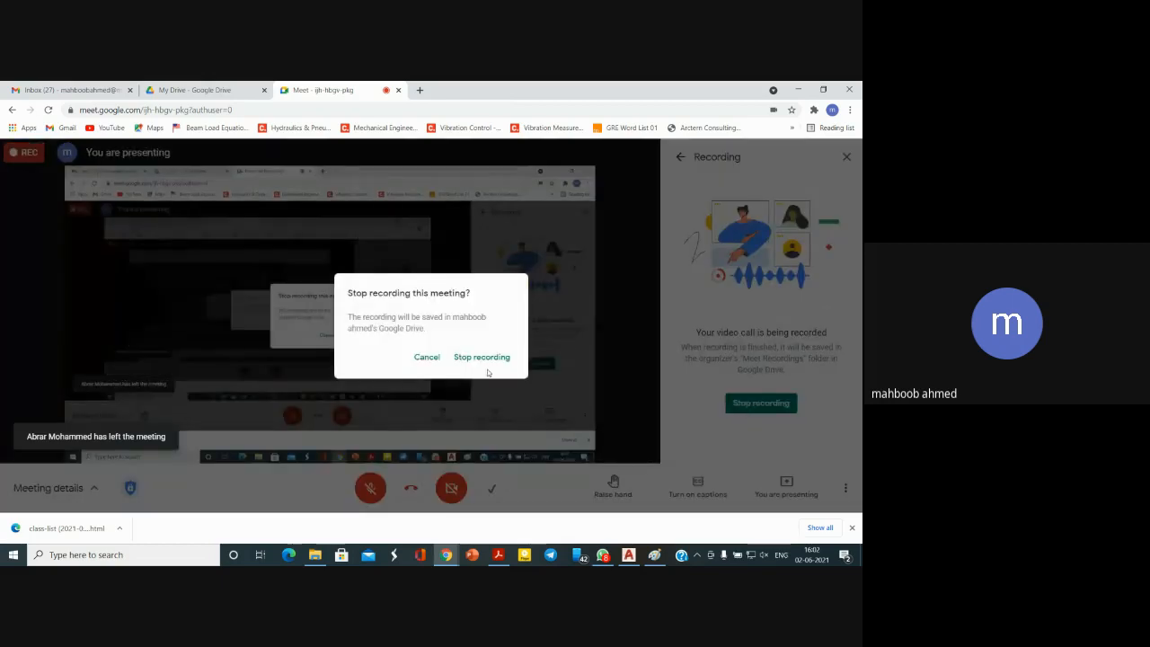